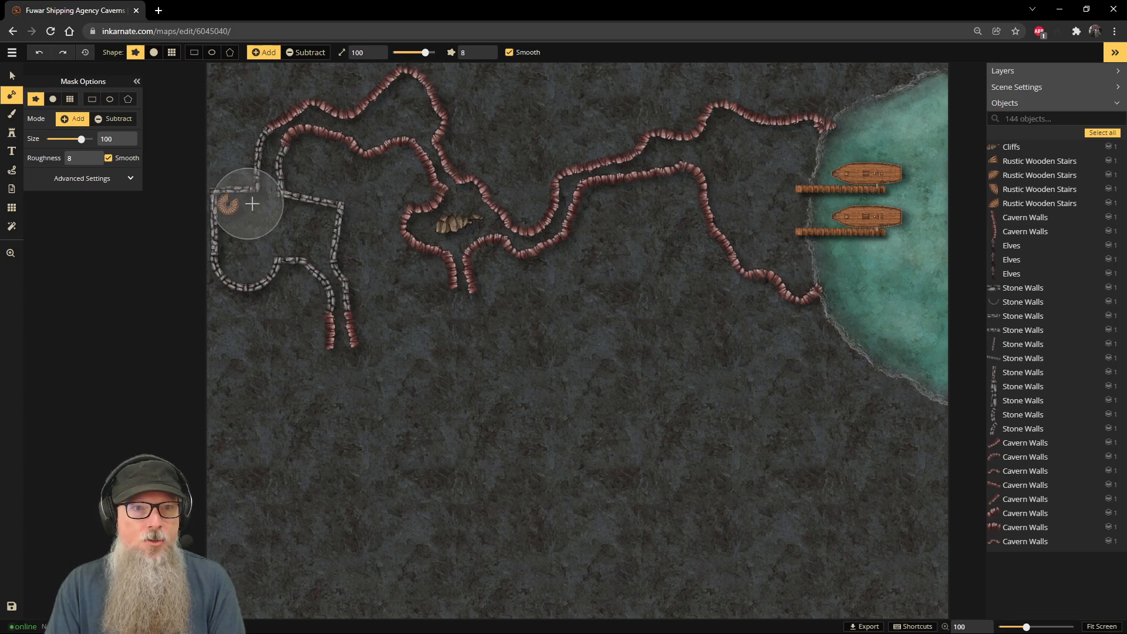
Step: Put the elf stamp near the spiral staircase on layer 2 and position it just east of the stairs
{"action": "scroll", "coordinate": [245, 204], "scroll_direction": "up", "scroll_amount": 8}
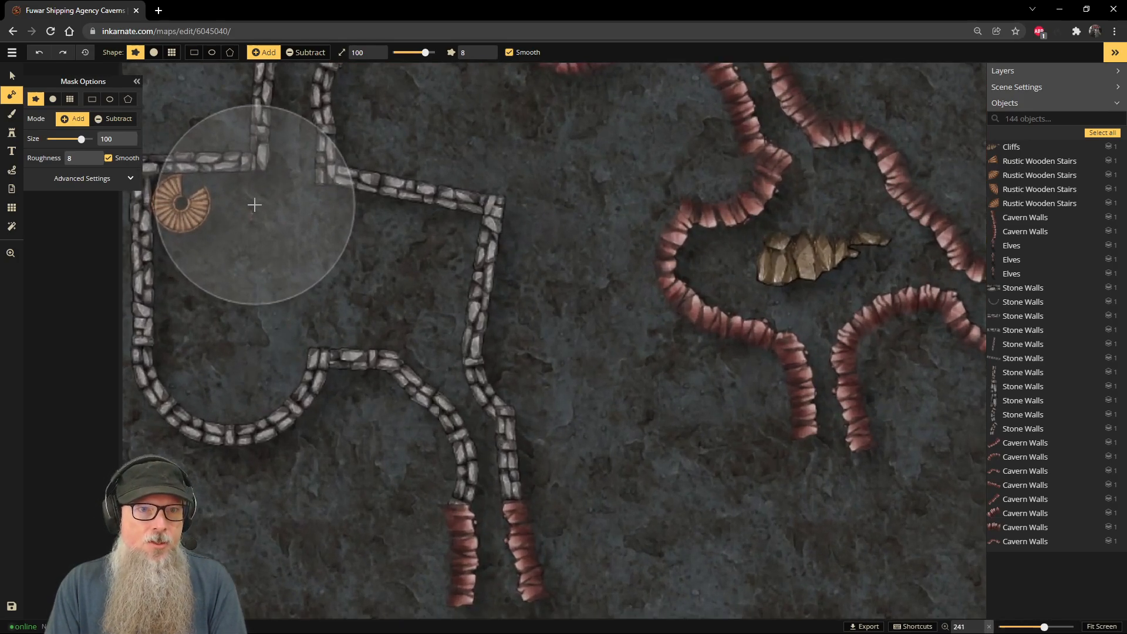
{"action": "scroll", "coordinate": [254, 205], "scroll_direction": "up", "scroll_amount": 5}
{"action": "left_click", "coordinate": [12, 76]}
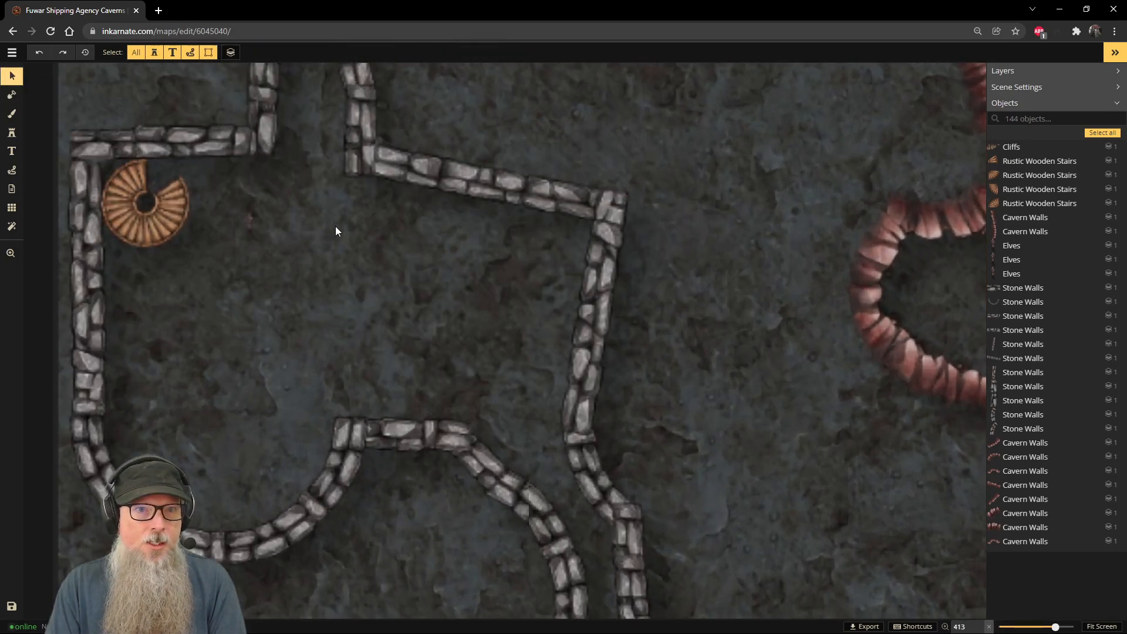
{"action": "left_click", "coordinate": [245, 219]}
{"action": "left_click_drag", "start_coordinate": [251, 222], "coordinate": [174, 192]}
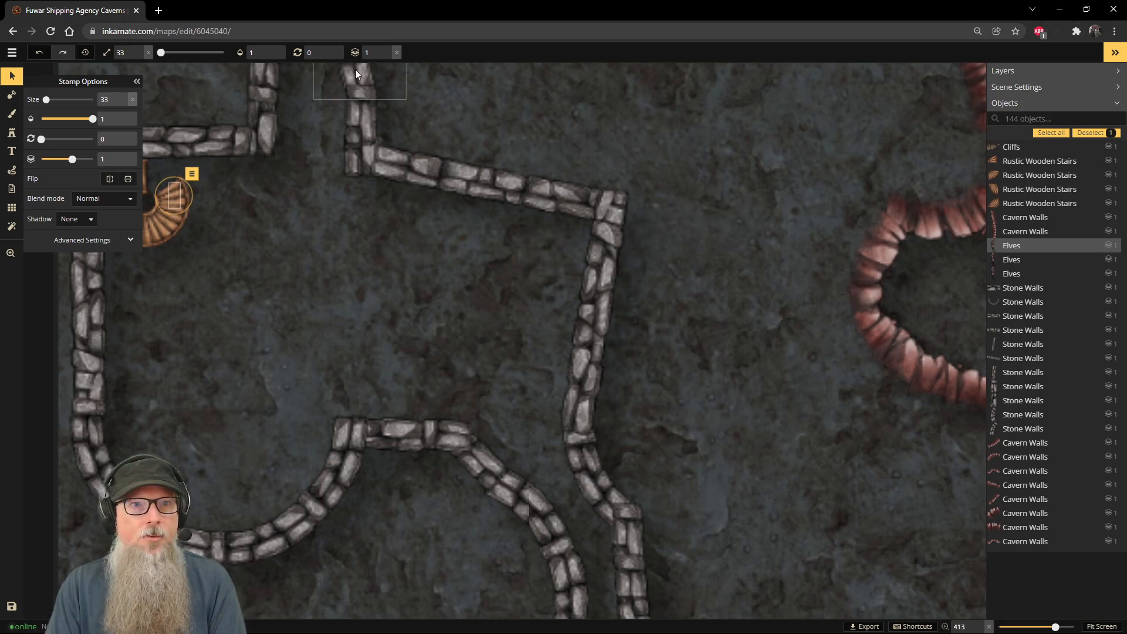
{"action": "left_click", "coordinate": [387, 50]}
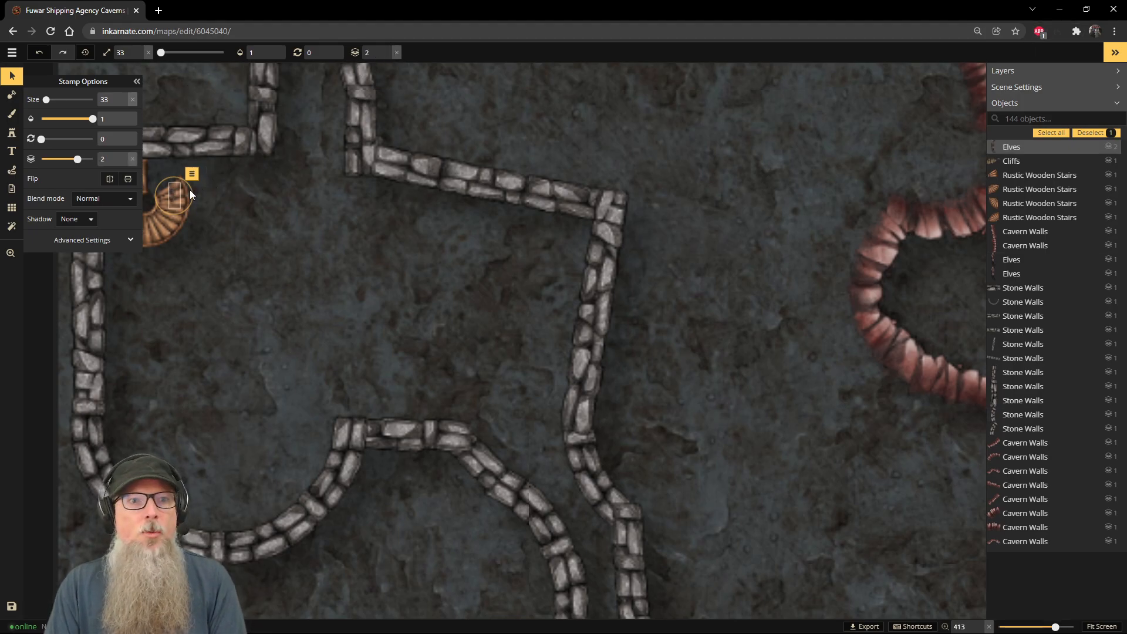
{"action": "left_click_drag", "start_coordinate": [175, 193], "coordinate": [212, 180]}
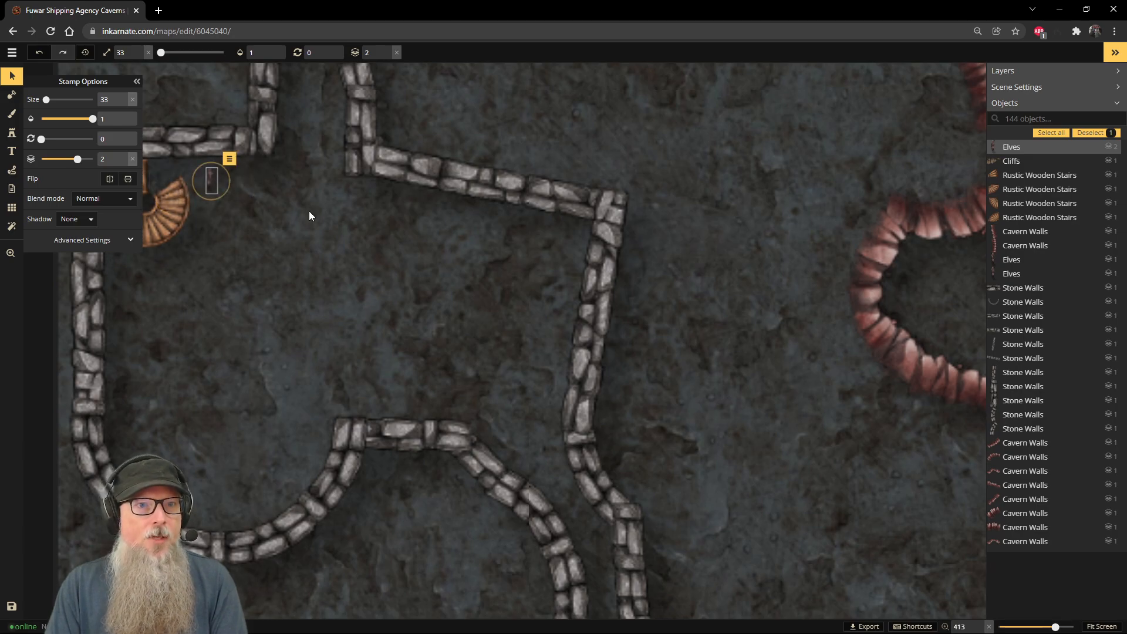
Step: Delete the cliff stamp from the middle cavern
{"action": "scroll", "coordinate": [531, 268], "scroll_direction": "down", "scroll_amount": 8}
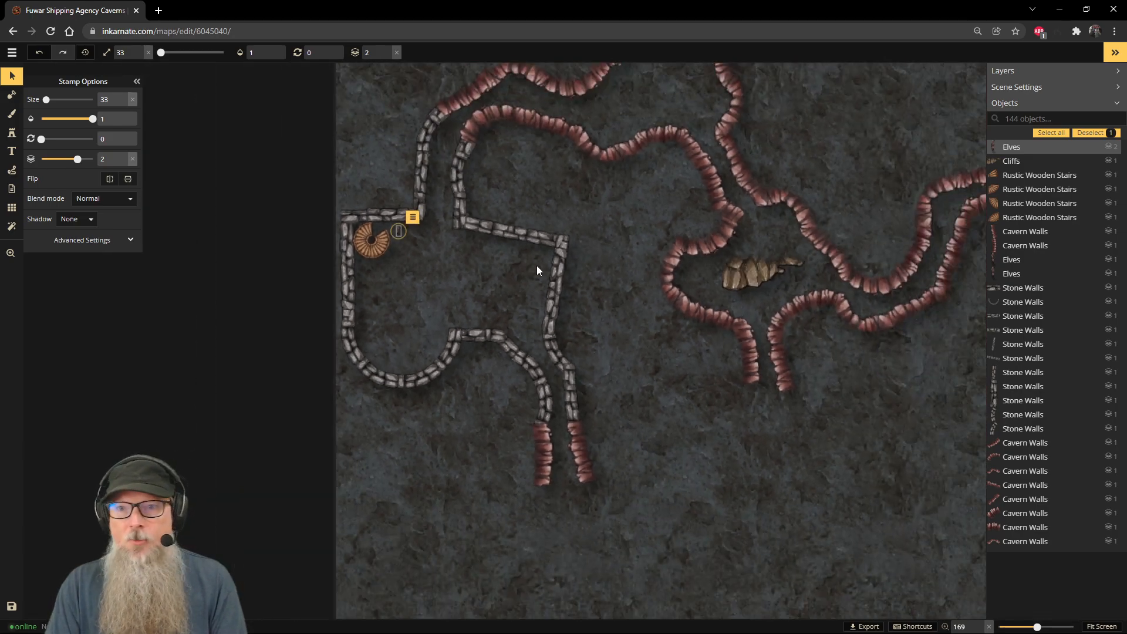
{"action": "scroll", "coordinate": [536, 269], "scroll_direction": "down", "scroll_amount": 2}
{"action": "left_click", "coordinate": [713, 261]}
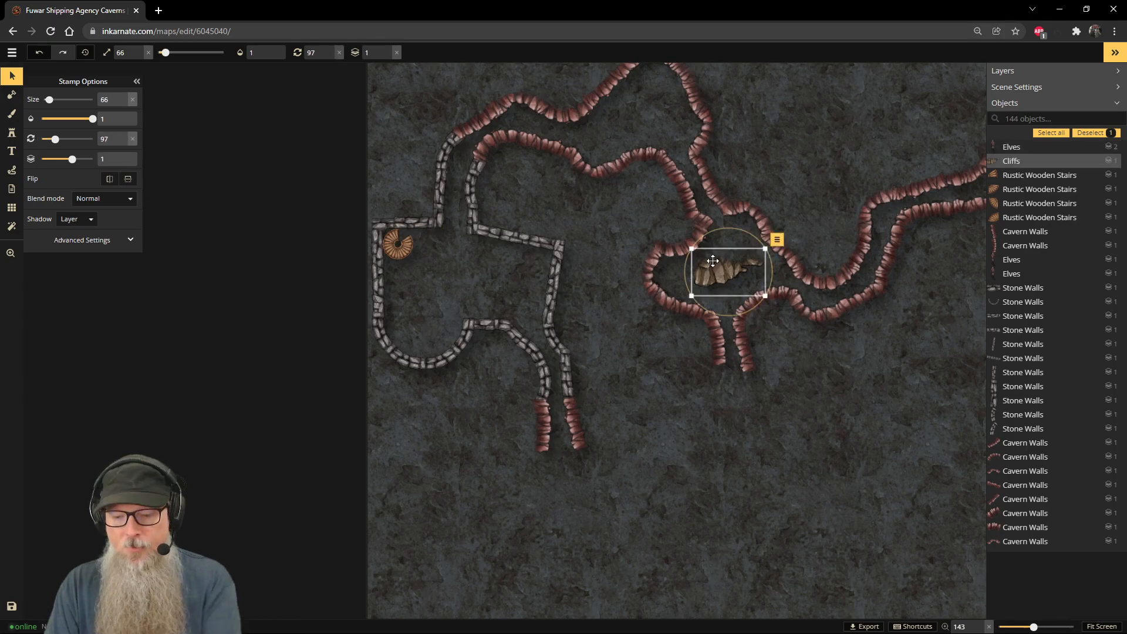
{"action": "key", "text": "Delete"}
{"action": "scroll", "coordinate": [904, 321], "scroll_direction": "down", "scroll_amount": 2}
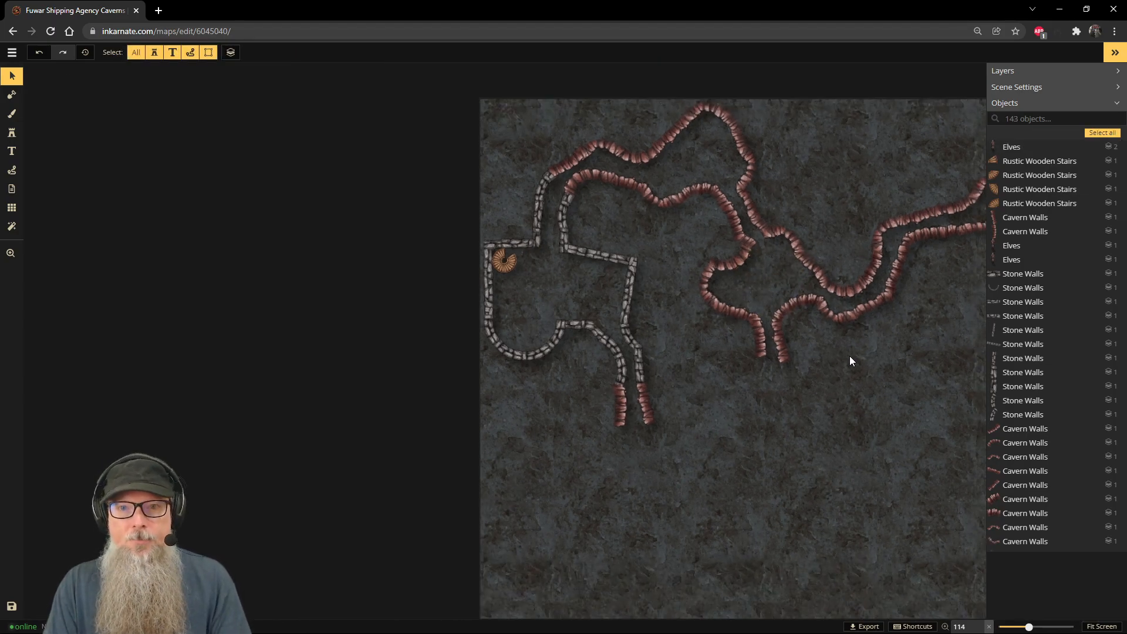
{"action": "scroll", "coordinate": [850, 354], "scroll_direction": "down", "scroll_amount": 1}
{"action": "left_click_drag", "start_coordinate": [723, 387], "coordinate": [402, 360]}
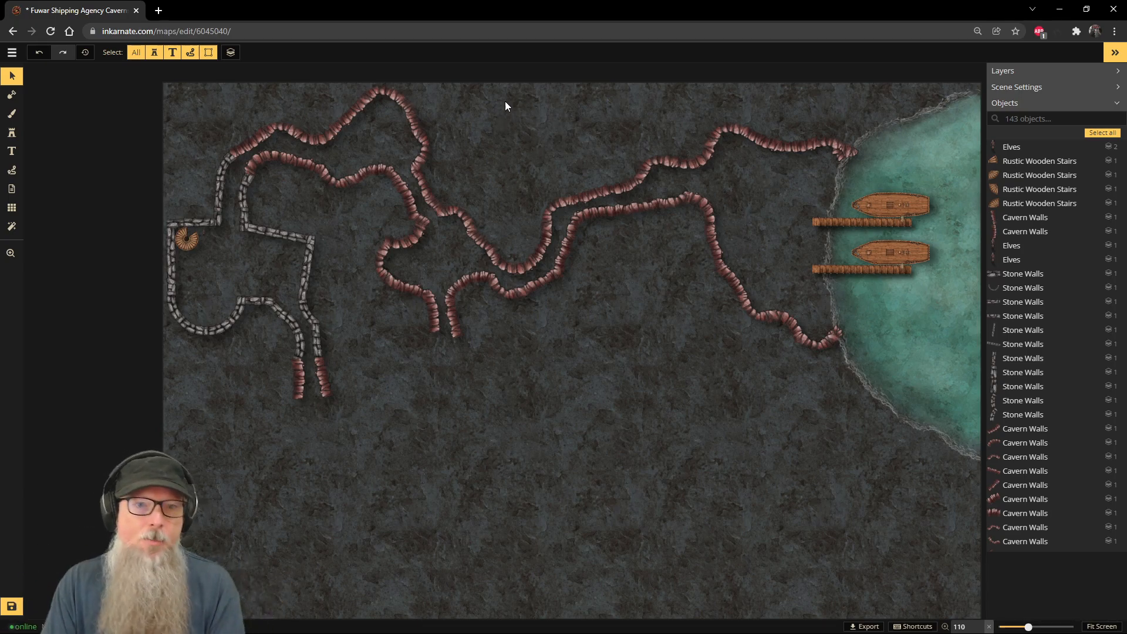
{"action": "scroll", "coordinate": [611, 522], "scroll_direction": "down", "scroll_amount": 2}
{"action": "left_click_drag", "start_coordinate": [614, 551], "coordinate": [572, 450]}
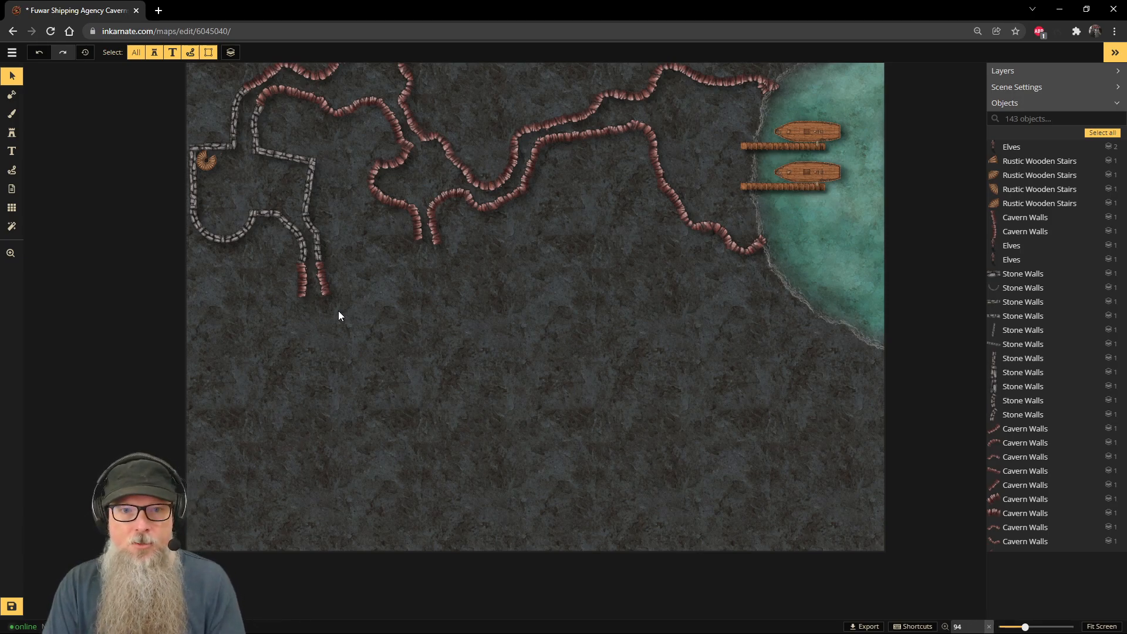
{"action": "left_click", "coordinate": [446, 627]}
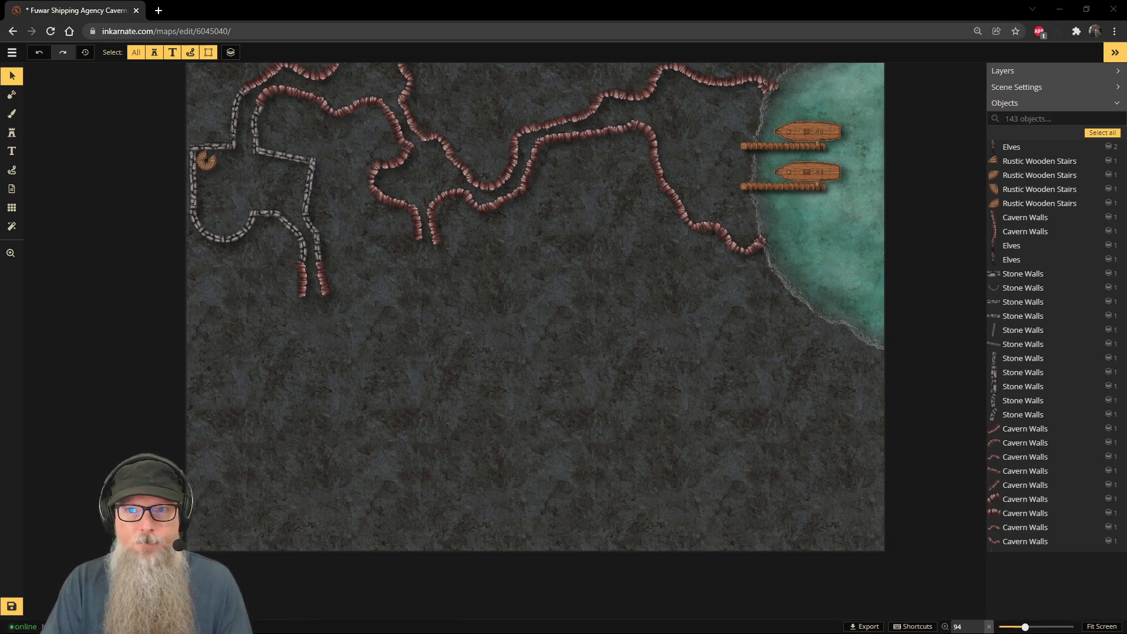
Step: Choose the recently used red cavern wall stamp and reduce its size to 30
{"action": "scroll", "coordinate": [332, 378], "scroll_direction": "up", "scroll_amount": 2}
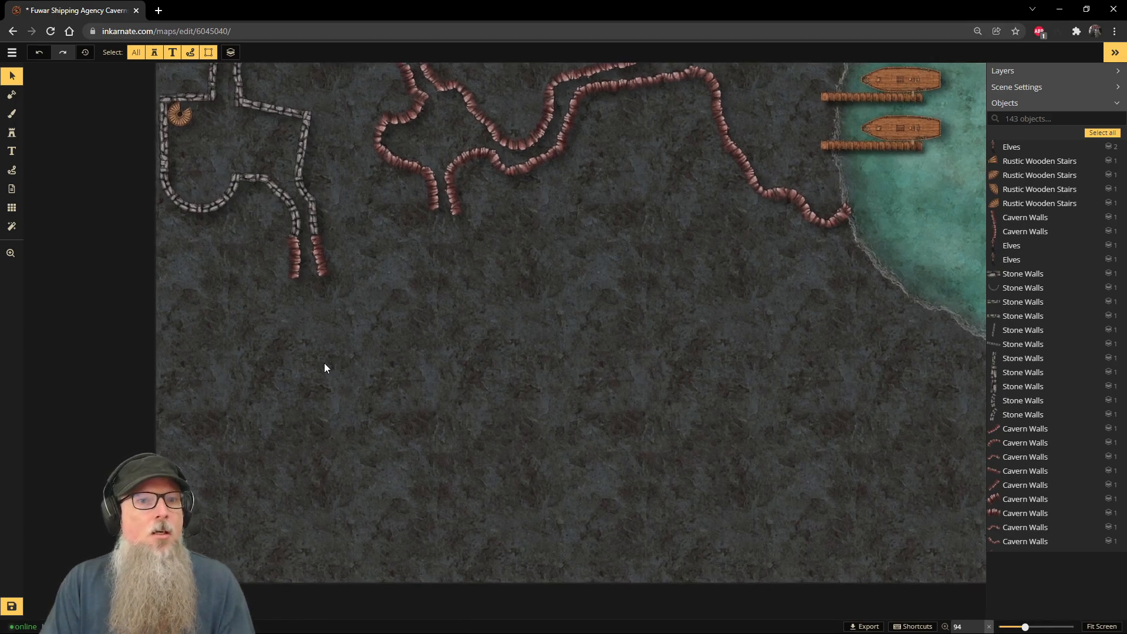
{"action": "left_click", "coordinate": [12, 133]}
{"action": "left_click", "coordinate": [509, 291]}
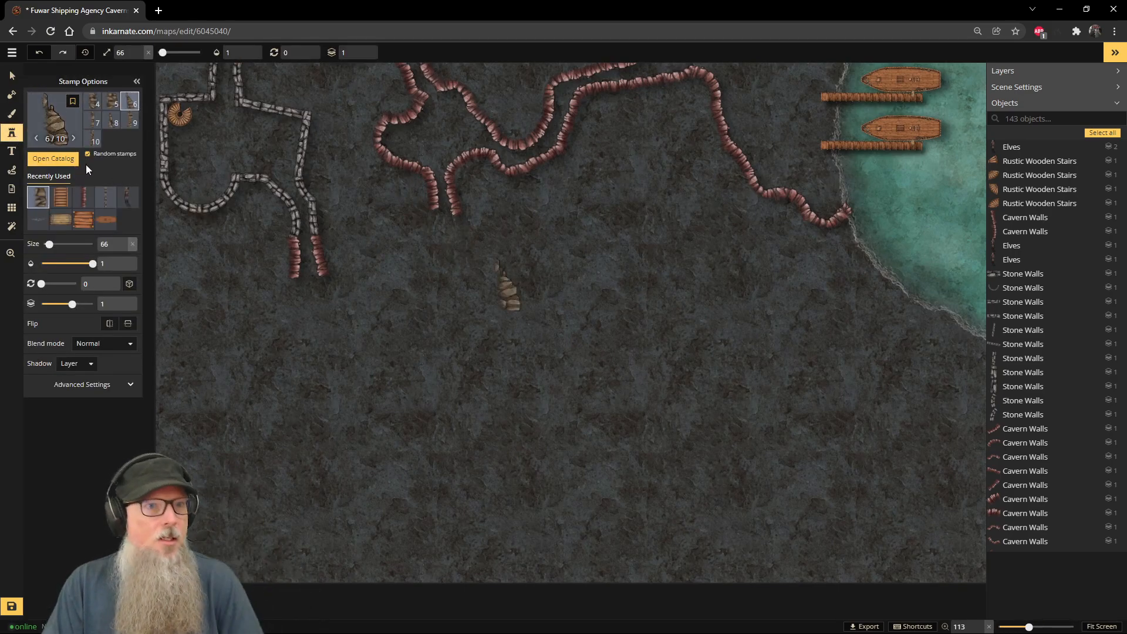
{"action": "scroll", "coordinate": [427, 221], "scroll_direction": "up", "scroll_amount": 3}
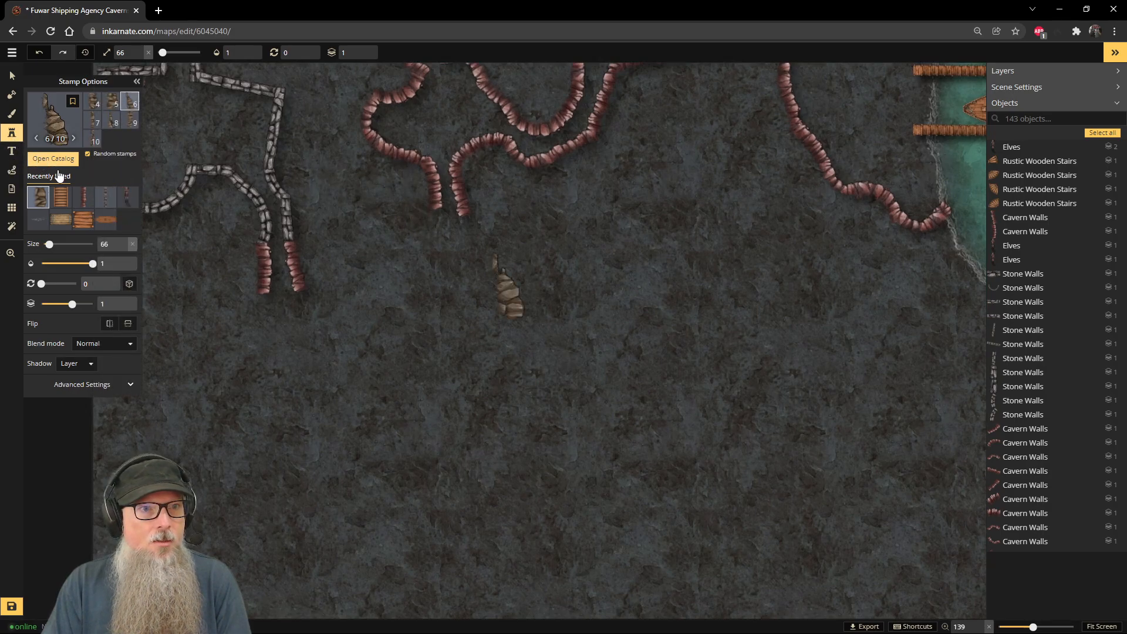
{"action": "left_click", "coordinate": [83, 198]}
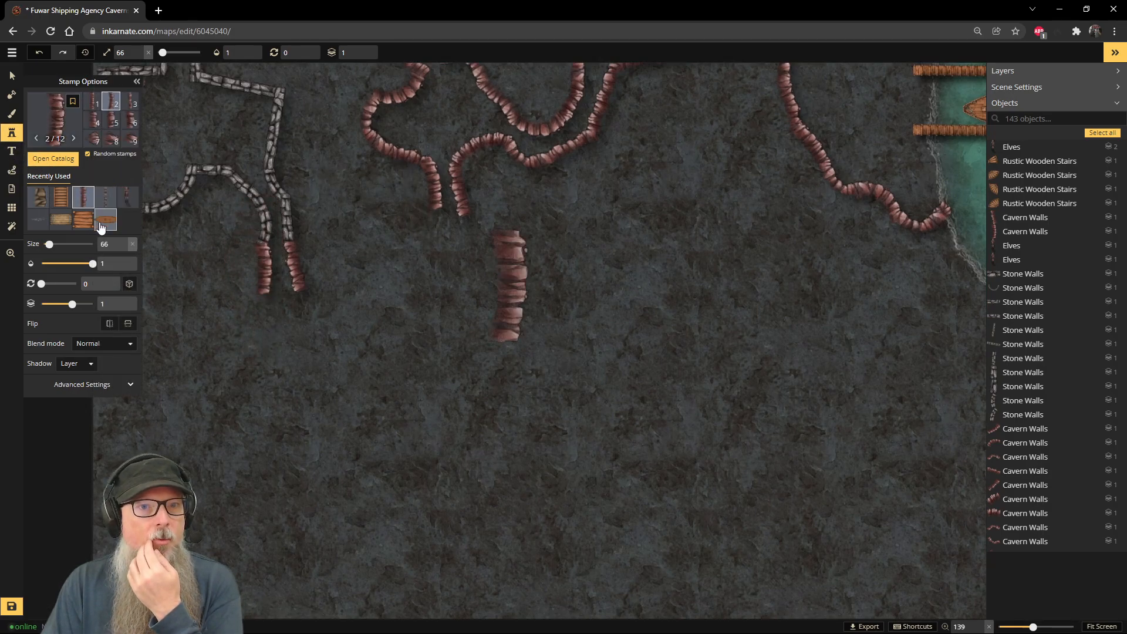
{"action": "key", "text": "bracketleft"}
{"action": "key", "text": "bracketleft"}
{"action": "key", "text": "bracketleft"}
{"action": "key", "text": "bracketleft"}
{"action": "key", "text": "bracketleft"}
{"action": "key", "text": "bracketleft"}
{"action": "key", "text": "bracketleft"}
{"action": "key", "text": "bracketleft"}
{"action": "key", "text": "bracketleft"}
{"action": "key", "text": "bracketleft"}
{"action": "key", "text": "bracketleft"}
{"action": "key", "text": "bracketleft"}
{"action": "key", "text": "bracketleft"}
{"action": "key", "text": "bracketleft"}
{"action": "key", "text": "bracketleft"}
{"action": "key", "text": "bracketleft"}
{"action": "key", "text": "bracketleft"}
{"action": "key", "text": "bracketleft"}
{"action": "key", "text": "bracketleft"}
{"action": "key", "text": "bracketleft"}
{"action": "key", "text": "bracketleft"}
{"action": "key", "text": "bracketleft"}
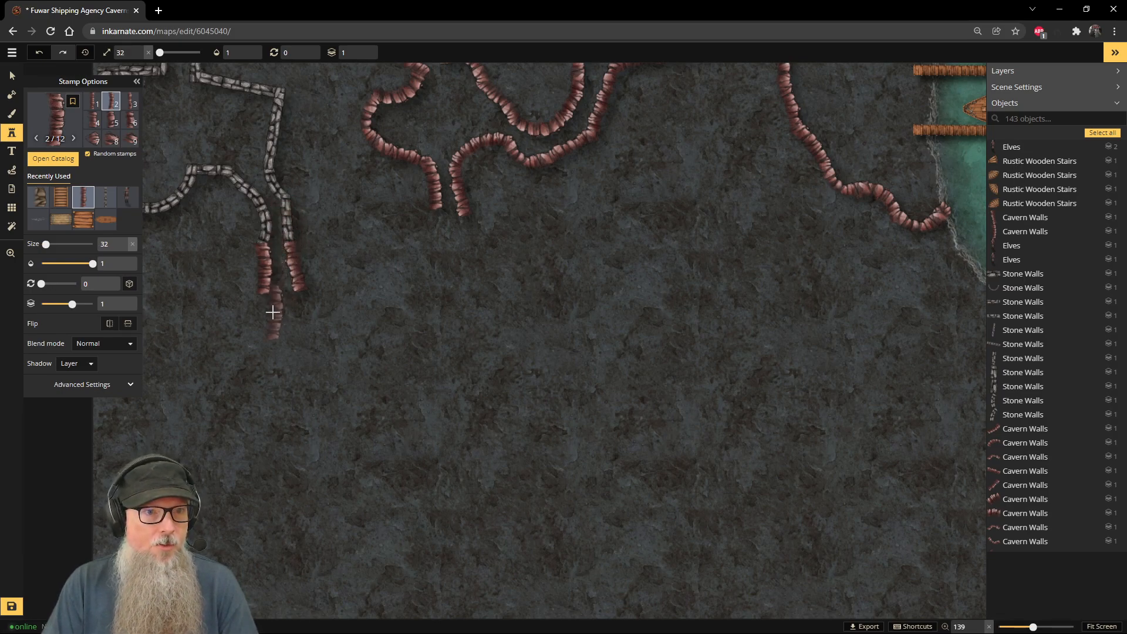
{"action": "scroll", "coordinate": [273, 312], "scroll_direction": "up", "scroll_amount": 5}
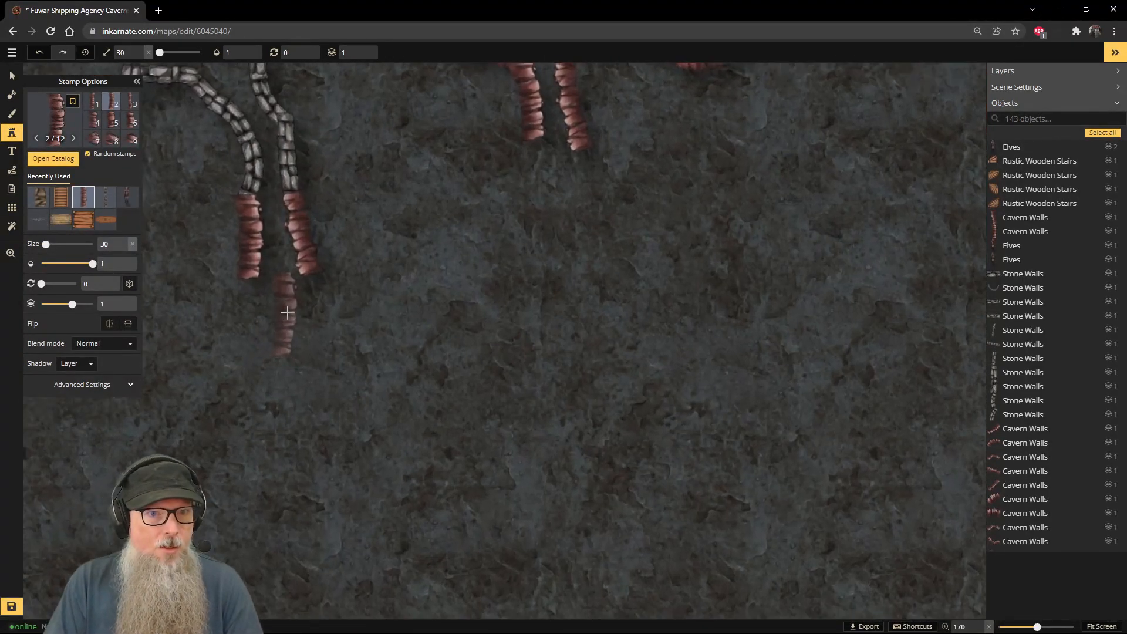
Step: Place a cavern wall segment at 0.95 opacity, rotated to 160 degrees, to extend the east wall of the southwest passage
{"action": "left_click", "coordinate": [427, 314]}
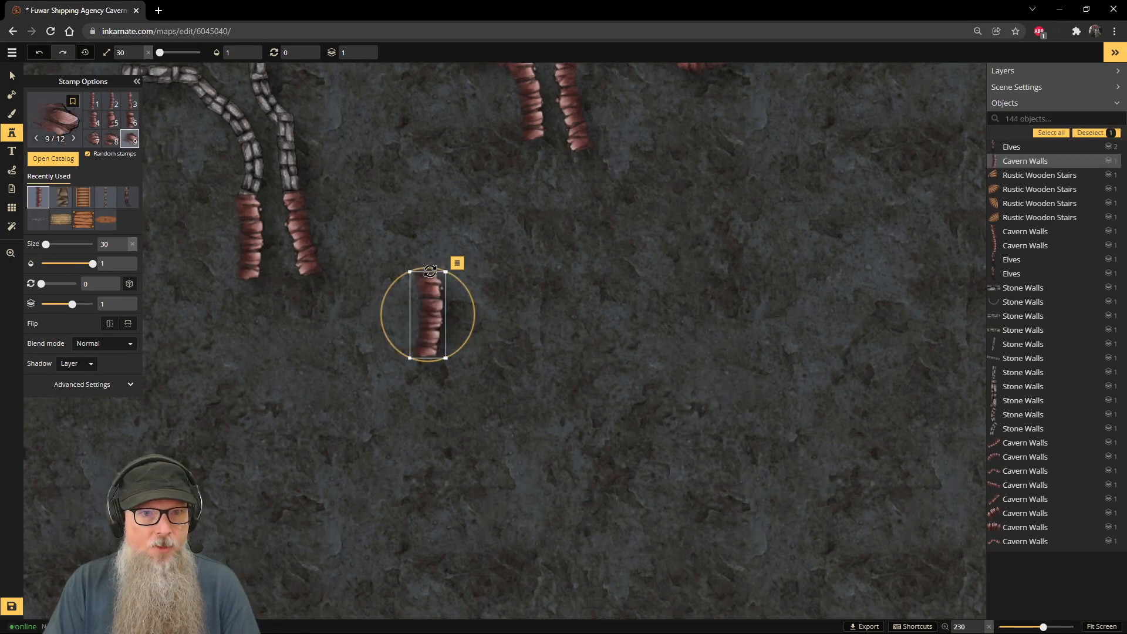
{"action": "left_click_drag", "start_coordinate": [430, 269], "coordinate": [428, 406]}
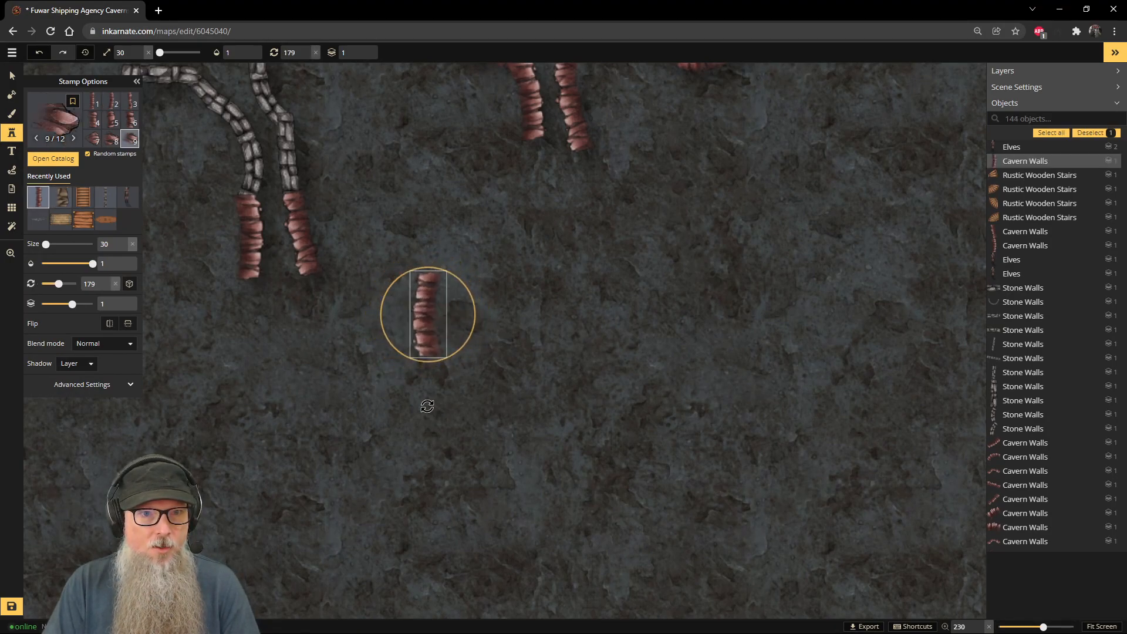
{"action": "left_click_drag", "start_coordinate": [432, 305], "coordinate": [345, 275]}
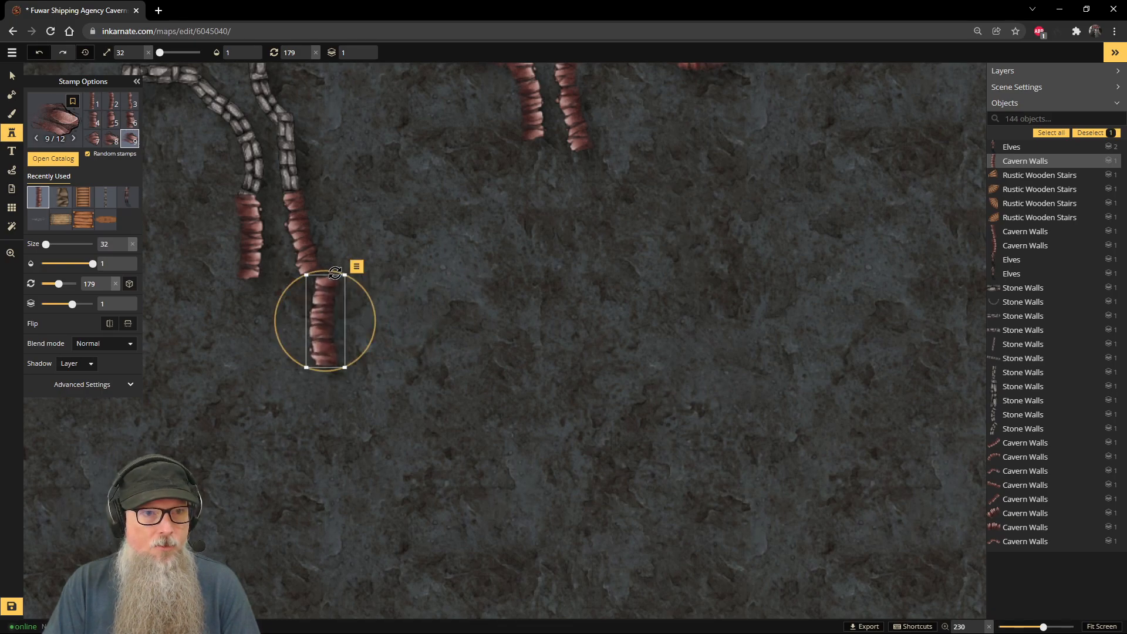
{"action": "key", "text": "q"}
{"action": "key", "text": "a"}
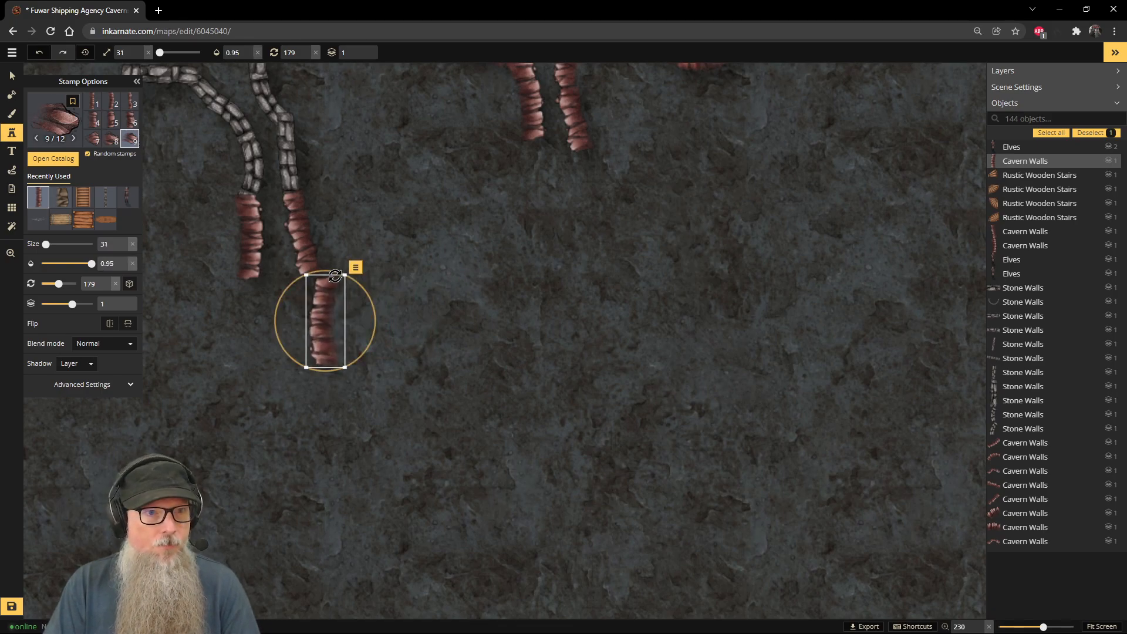
{"action": "left_click_drag", "start_coordinate": [289, 288], "coordinate": [307, 306]}
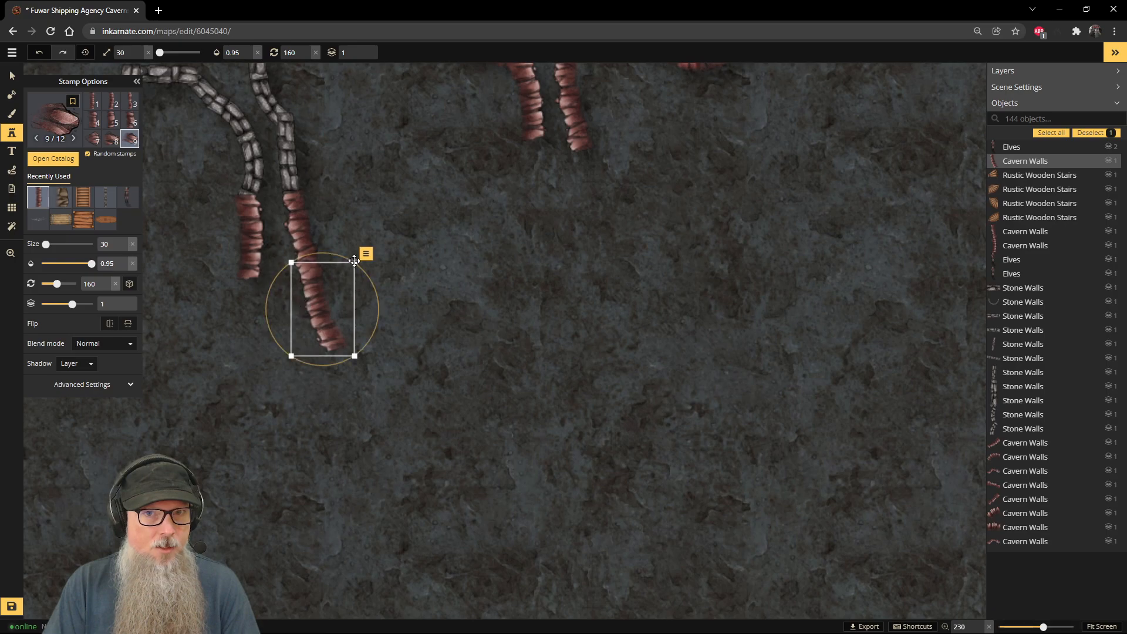
Step: Duplicate the west wall segment of the middle cavern's exit and attach the copy below the southwest passage's west wall
{"action": "scroll", "coordinate": [489, 208], "scroll_direction": "down", "scroll_amount": 3}
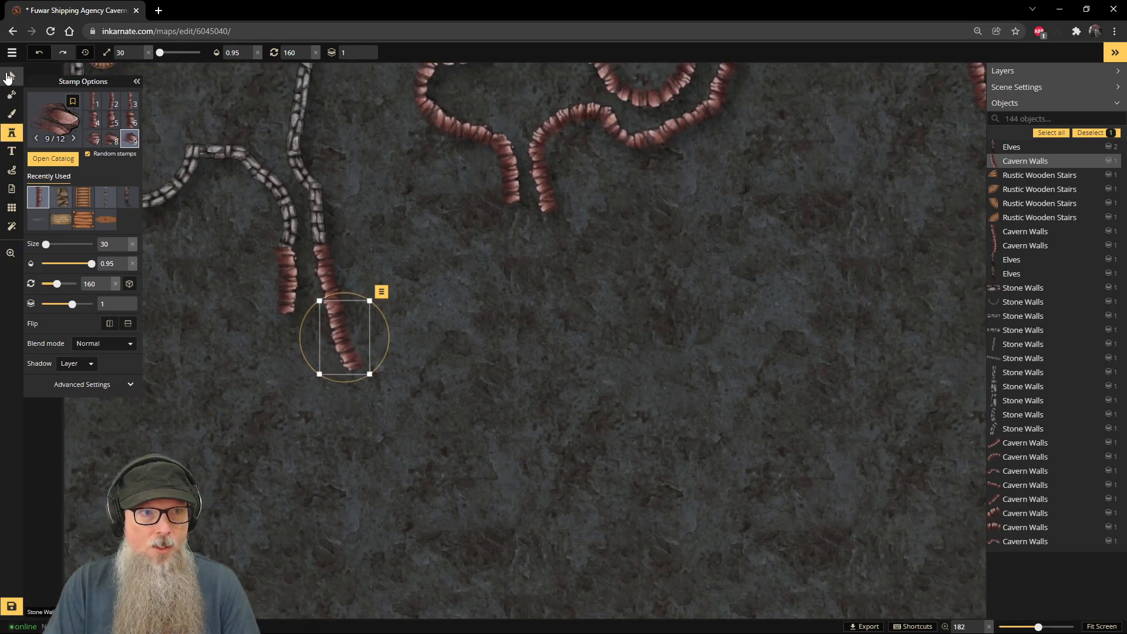
{"action": "left_click", "coordinate": [9, 76]}
{"action": "left_click", "coordinate": [505, 167]}
{"action": "key", "text": "ctrl+c"}
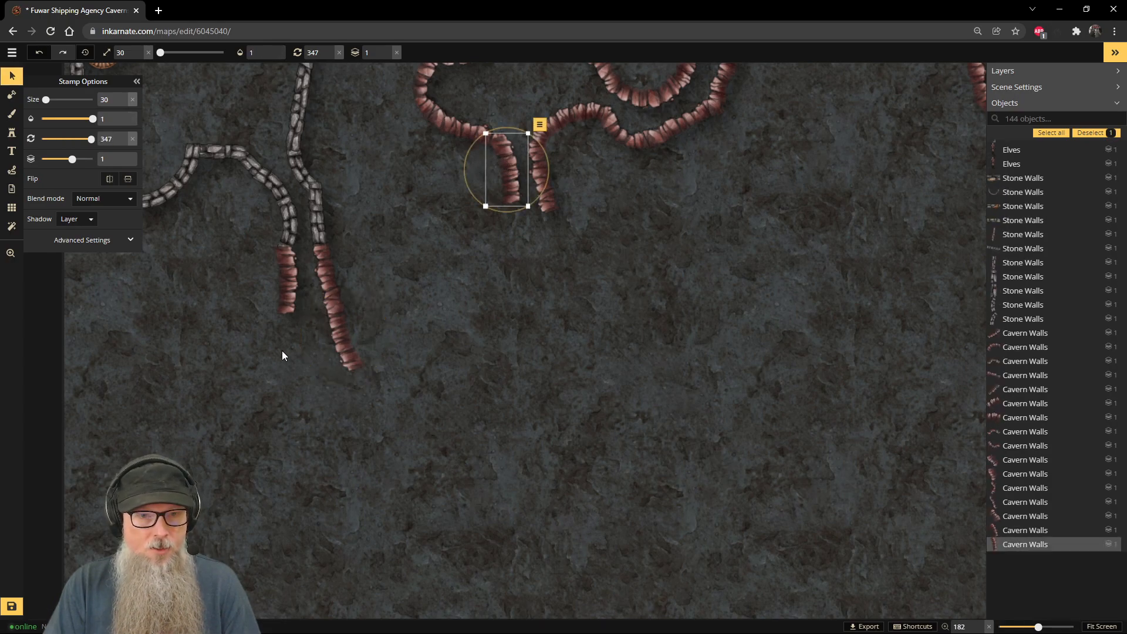
{"action": "key", "text": "ctrl+v"}
{"action": "left_click_drag", "start_coordinate": [277, 357], "coordinate": [293, 344]}
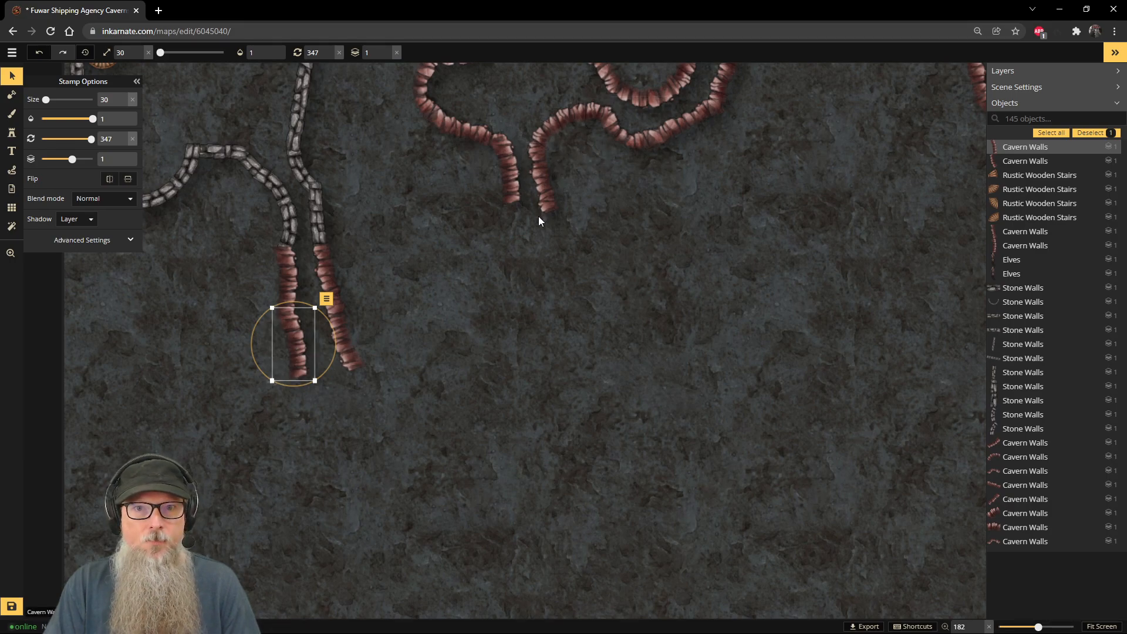
Step: Duplicate the curved wall segment southeast of the middle cavern and attach it to the west wall's end, bending the passage east
{"action": "left_click", "coordinate": [593, 120]}
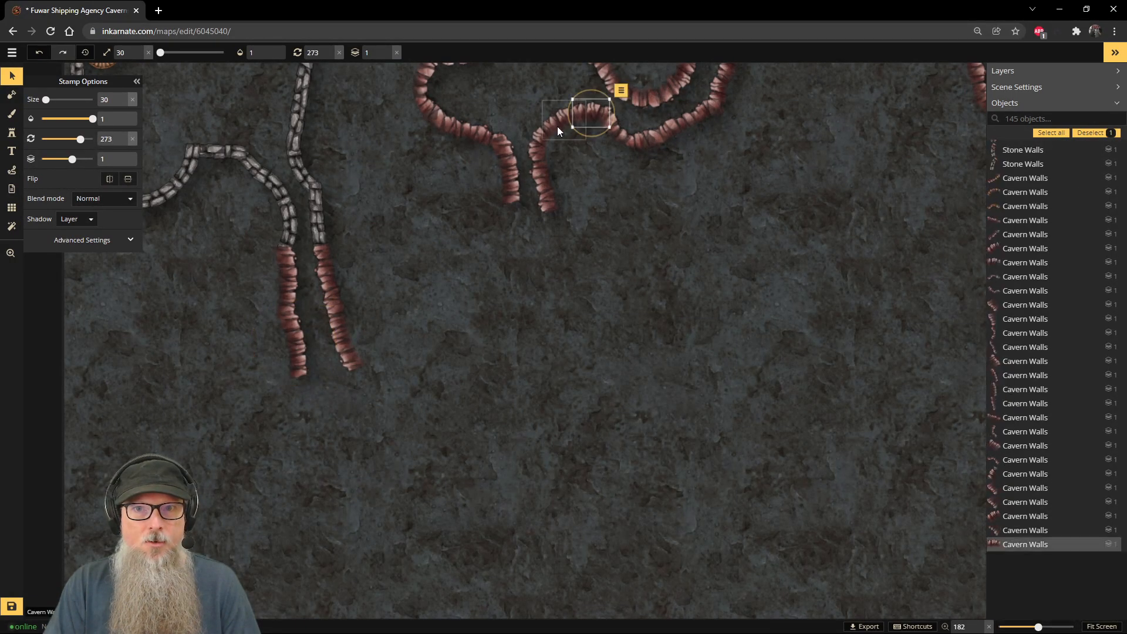
{"action": "left_click", "coordinate": [647, 138]}
{"action": "key", "text": "ctrl+c"}
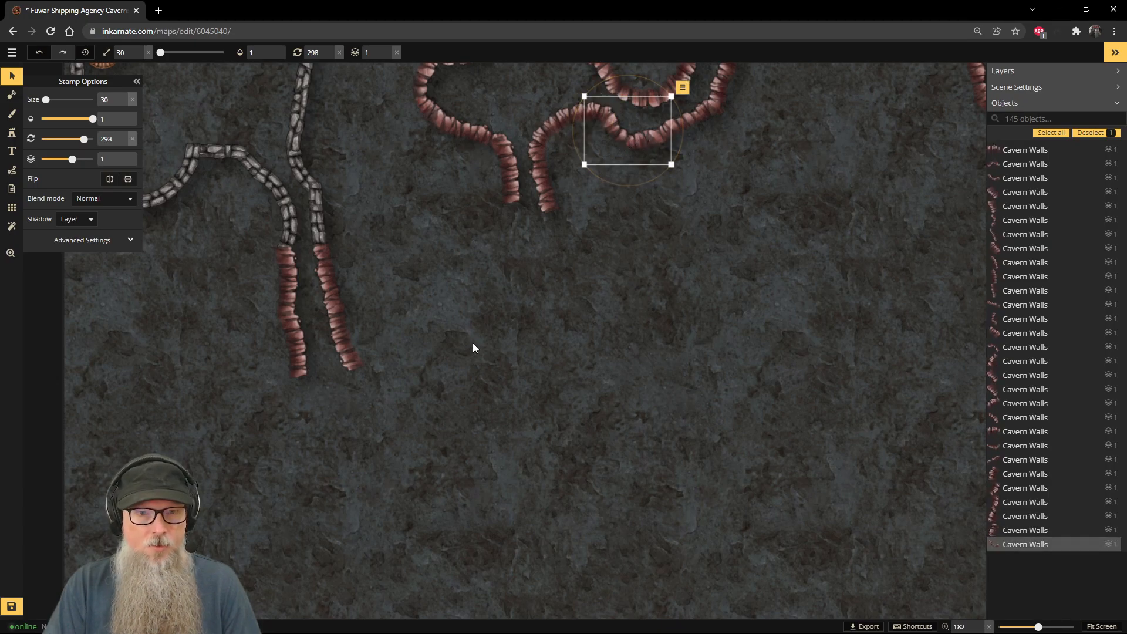
{"action": "key", "text": "ctrl+v"}
{"action": "left_click_drag", "start_coordinate": [480, 360], "coordinate": [333, 417]}
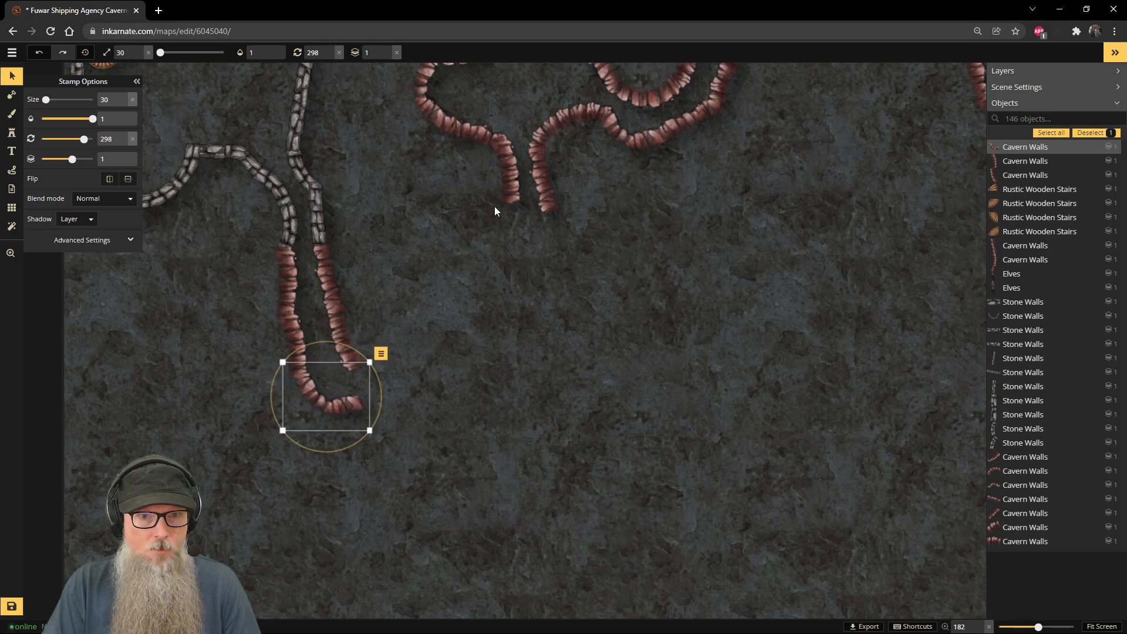
Step: Copy the short wall segment at the middle cavern's exit, rotate the copy to 92 degrees and join it to the passage's east wall end
{"action": "left_click", "coordinate": [544, 143]}
{"action": "left_click", "coordinate": [491, 435]}
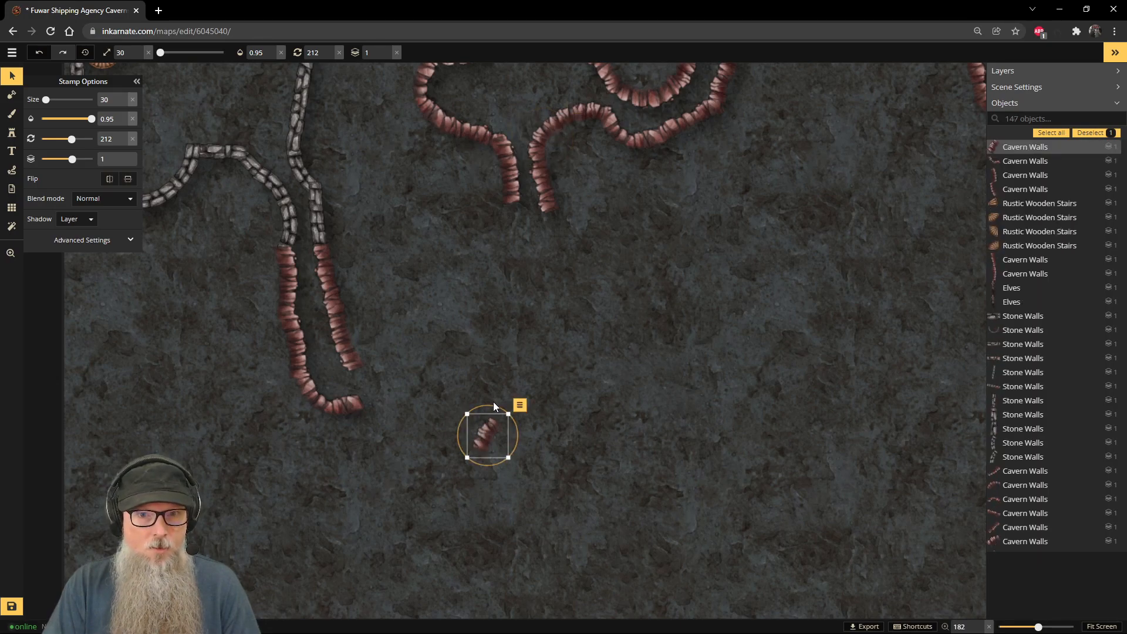
{"action": "left_click_drag", "start_coordinate": [493, 406], "coordinate": [415, 414]}
{"action": "left_click_drag", "start_coordinate": [490, 426], "coordinate": [351, 325]}
{"action": "scroll", "coordinate": [375, 352], "scroll_direction": "up", "scroll_amount": 5}
{"action": "left_click_drag", "start_coordinate": [381, 361], "coordinate": [351, 360]}
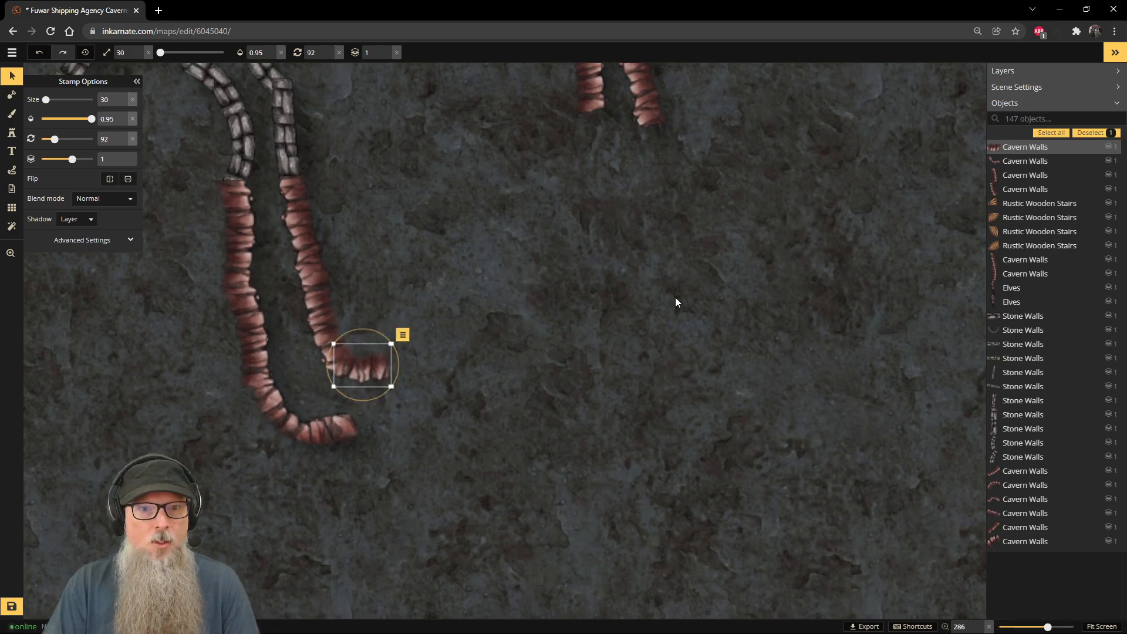
Step: Duplicate the curved wall on the middle cavern's west side, rotate the copy to 111 degrees and attach it to the passage's upper wall
{"action": "scroll", "coordinate": [614, 287], "scroll_direction": "down", "scroll_amount": 3}
{"action": "key", "text": "space"}
{"action": "left_click_drag", "start_coordinate": [614, 263], "coordinate": [488, 364]}
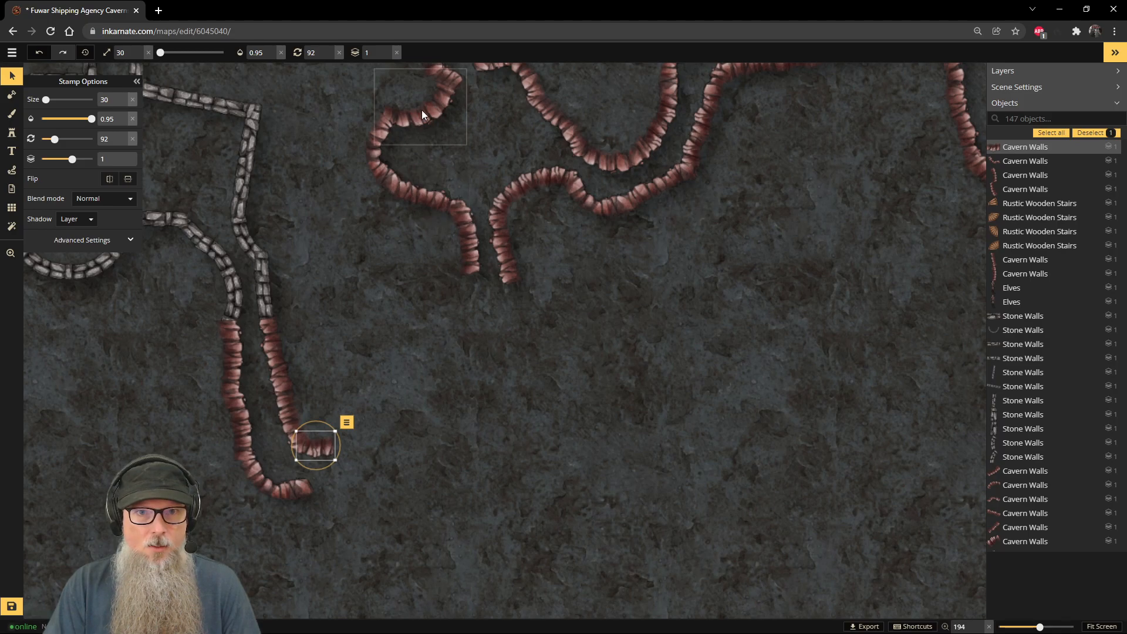
{"action": "left_click", "coordinate": [377, 139]}
{"action": "key", "text": "ctrl+c"}
{"action": "key", "text": "ctrl+v"}
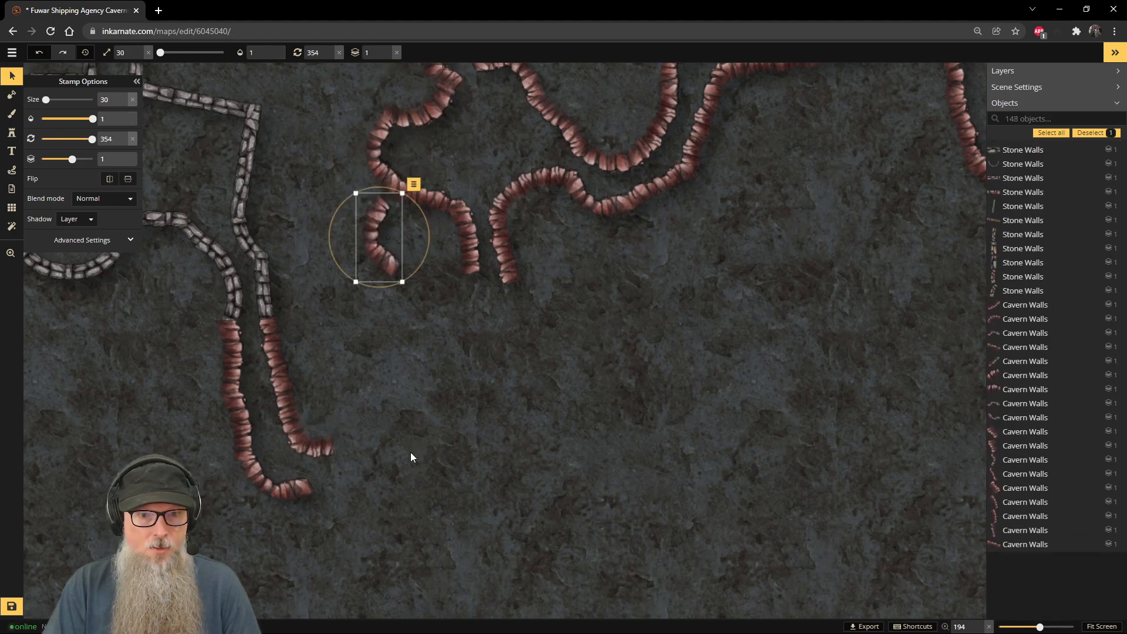
{"action": "left_click_drag", "start_coordinate": [382, 217], "coordinate": [511, 546]}
{"action": "left_click_drag", "start_coordinate": [435, 502], "coordinate": [403, 444]}
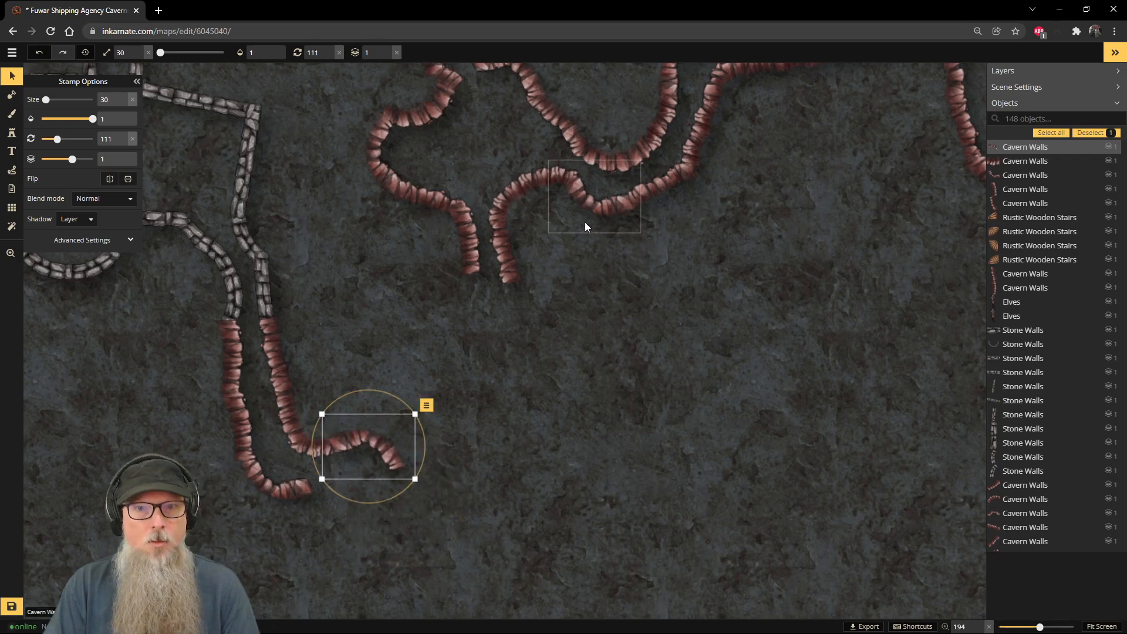
Step: Duplicate the middle cavern's southwest wall segment and attach the copy to the end of the passage's lower wall
{"action": "left_click", "coordinate": [432, 198]}
{"action": "key", "text": "ctrl+c"}
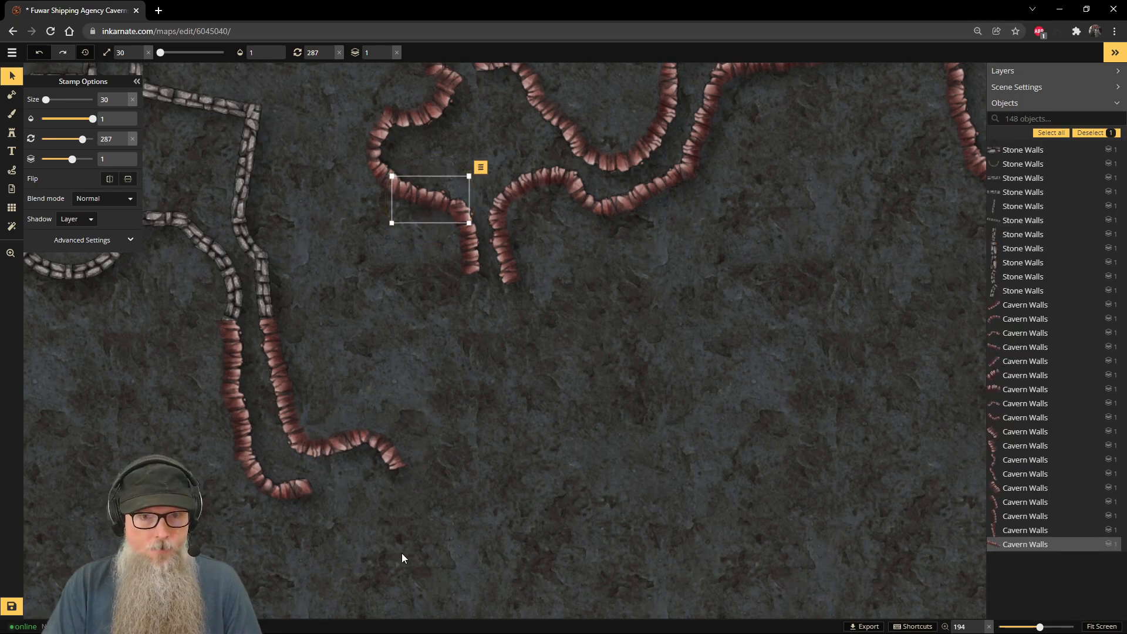
{"action": "key", "text": "ctrl+v"}
{"action": "left_click_drag", "start_coordinate": [398, 547], "coordinate": [332, 491]}
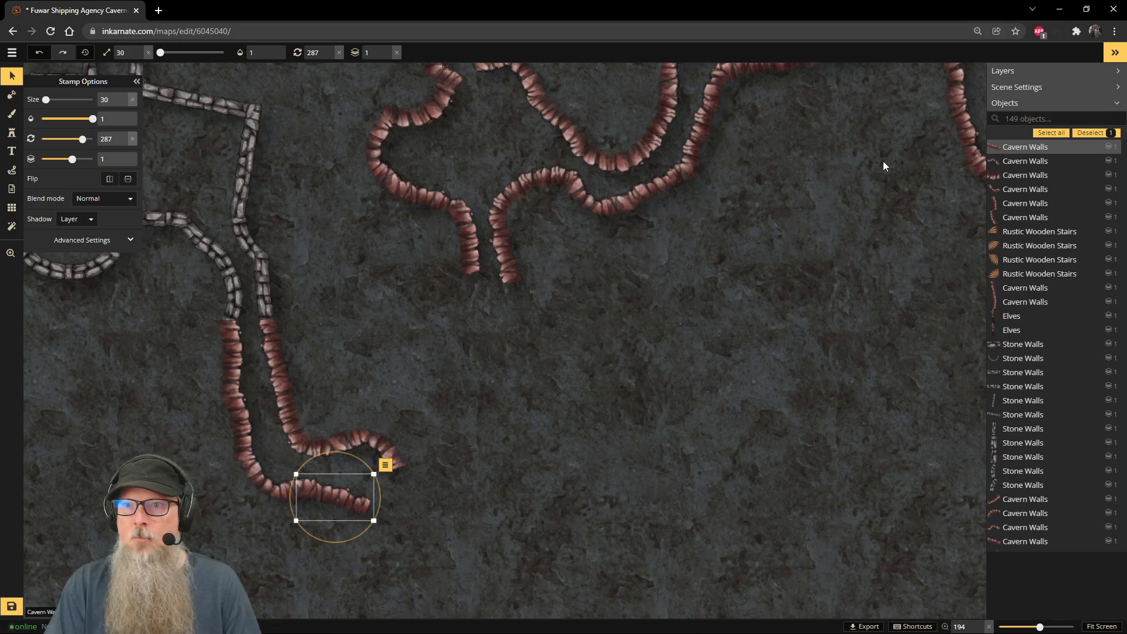
Step: Duplicate the short wall segment on the middle cavern's west side and attach the copy to the passage's lower wall end at 269 degrees
{"action": "scroll", "coordinate": [787, 165], "scroll_direction": "down", "scroll_amount": 2}
{"action": "key", "text": "space"}
{"action": "left_click_drag", "start_coordinate": [757, 171], "coordinate": [717, 203]}
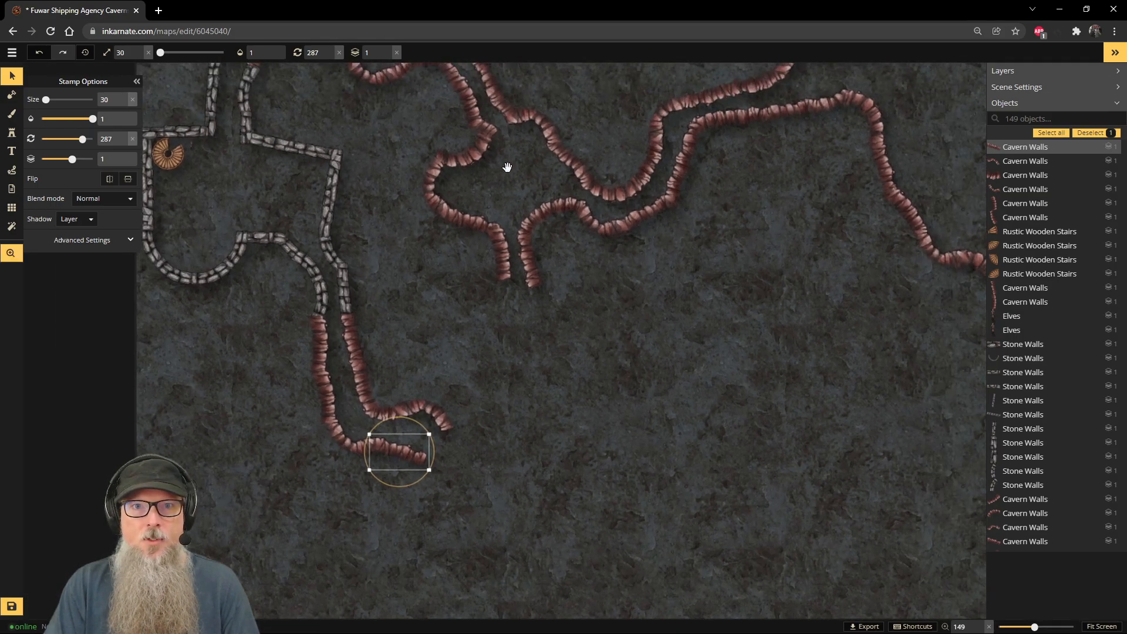
{"action": "left_click", "coordinate": [489, 128]}
{"action": "key", "text": "ctrl+c"}
{"action": "key", "text": "ctrl+v"}
{"action": "left_click_drag", "start_coordinate": [510, 536], "coordinate": [419, 421]}
{"action": "scroll", "coordinate": [463, 444], "scroll_direction": "up", "scroll_amount": 2}
{"action": "left_click_drag", "start_coordinate": [425, 468], "coordinate": [425, 464]}
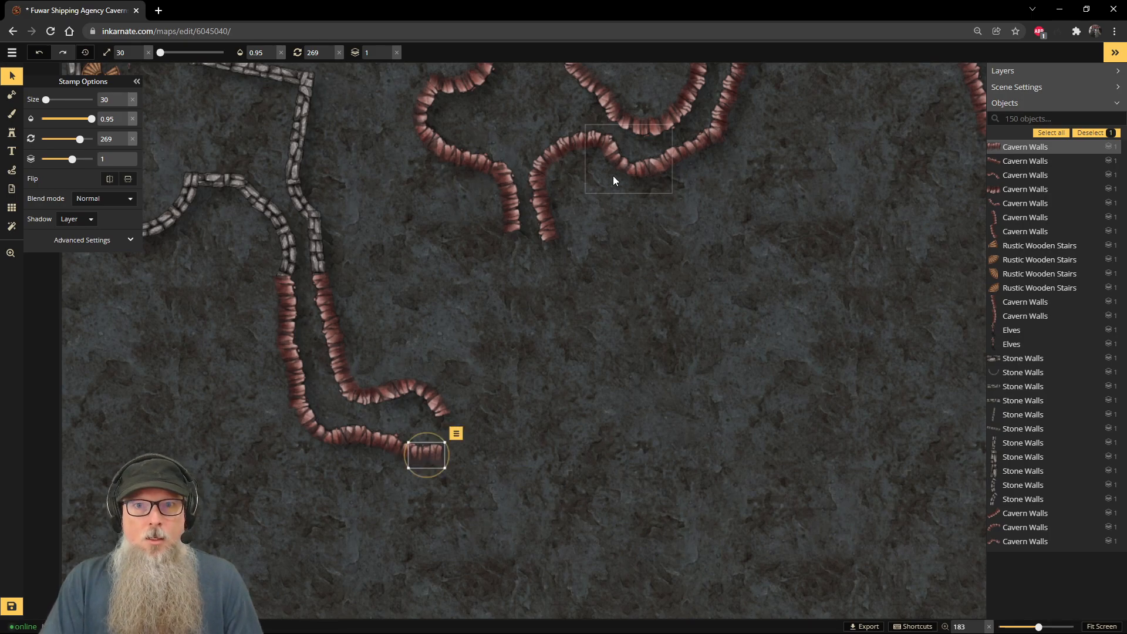
Step: Duplicate the wall segment southeast of the middle cavern, rotate the copy to 273 degrees and extend the passage's lower wall with it
{"action": "left_click", "coordinate": [689, 159]}
{"action": "key", "text": "ctrl+c"}
{"action": "key", "text": "ctrl+v"}
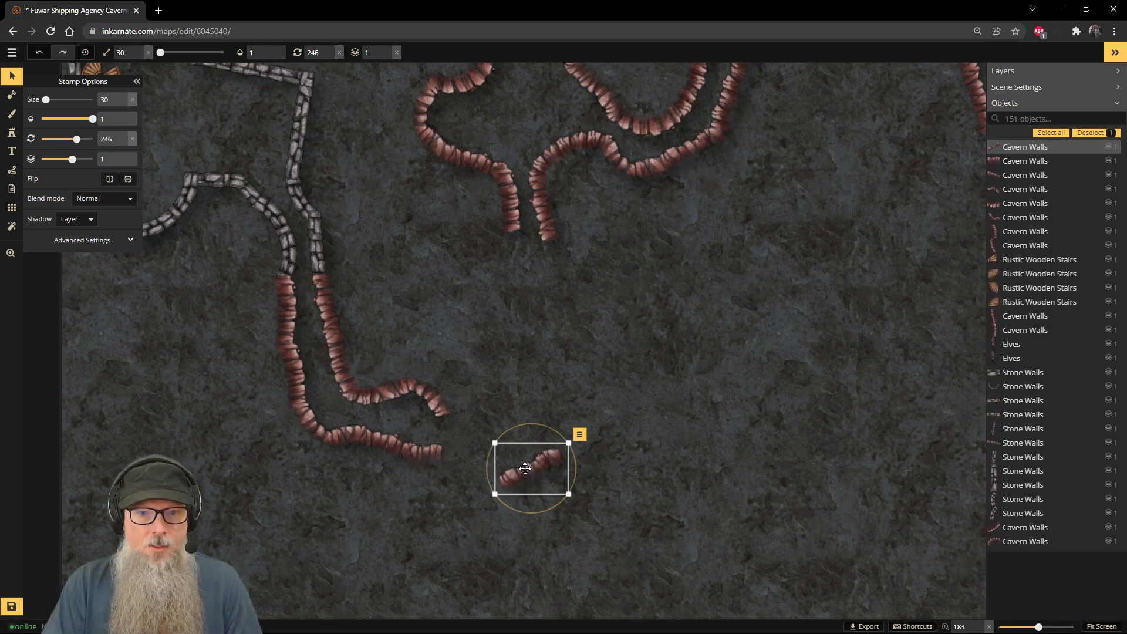
{"action": "left_click_drag", "start_coordinate": [576, 451], "coordinate": [477, 450]}
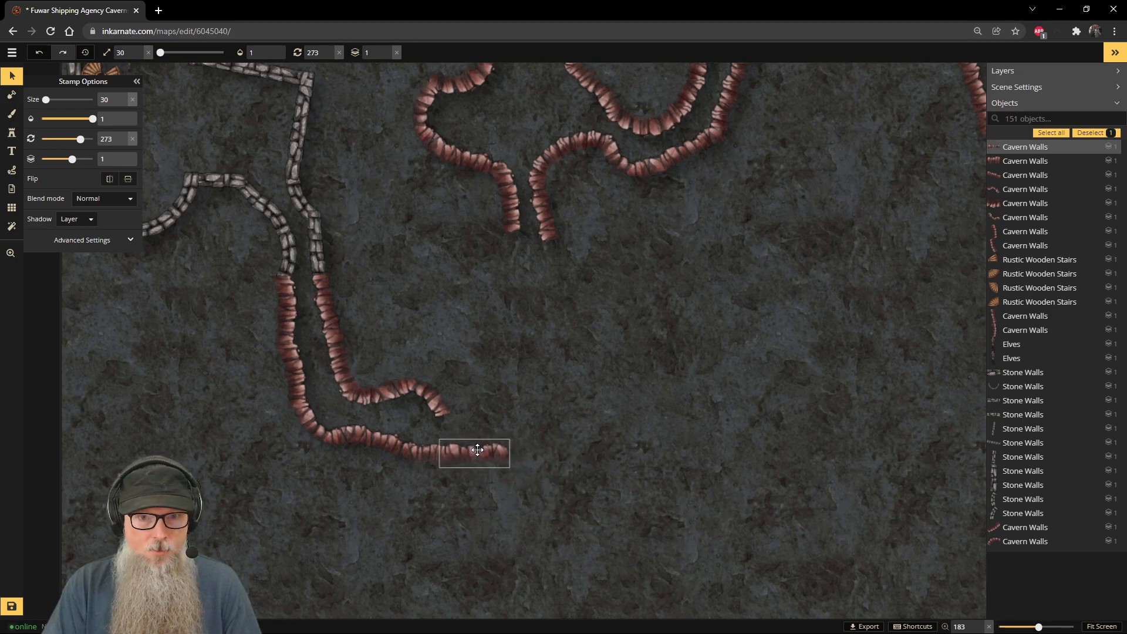
Step: Duplicate the straight wall segment leading down toward the docks, rotate the copy to 343 degrees and attach it to the middle cavern exit's west wall
{"action": "scroll", "coordinate": [551, 386], "scroll_direction": "down", "scroll_amount": 3}
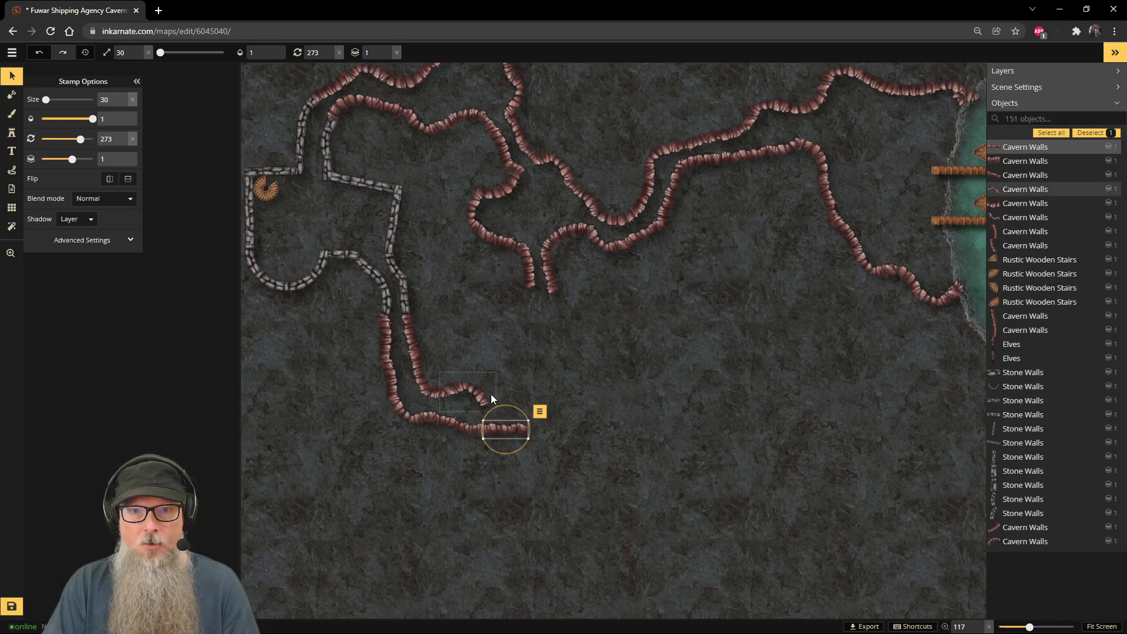
{"action": "left_click", "coordinate": [850, 241]}
{"action": "key", "text": "ctrl+c"}
{"action": "key", "text": "ctrl+v"}
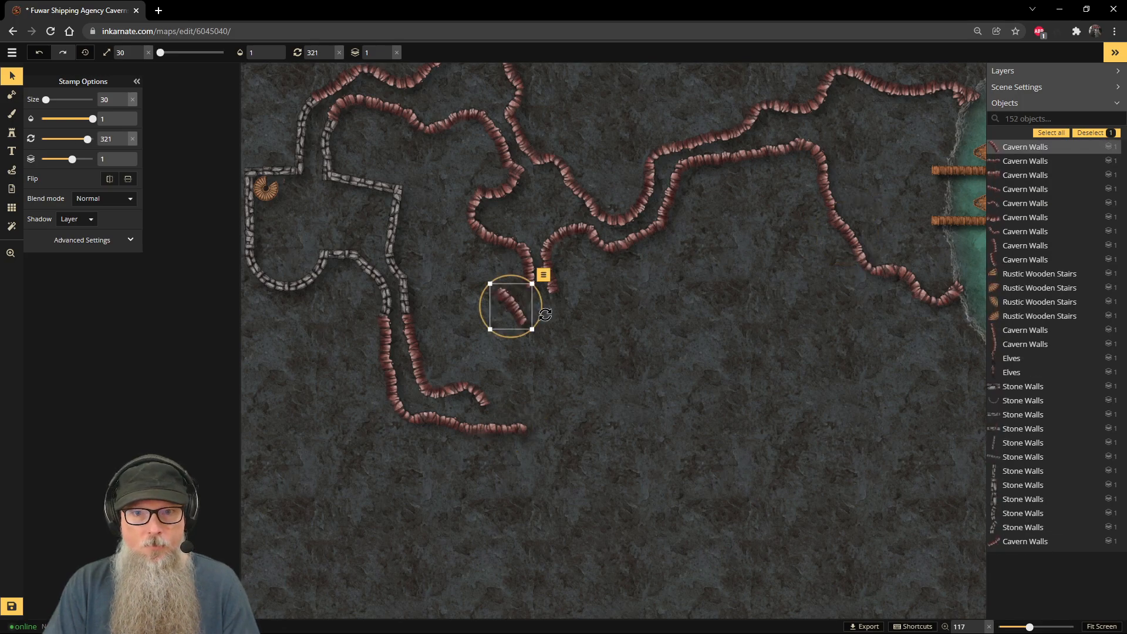
{"action": "scroll", "coordinate": [546, 314], "scroll_direction": "up", "scroll_amount": 4}
{"action": "left_click_drag", "start_coordinate": [546, 314], "coordinate": [522, 270]}
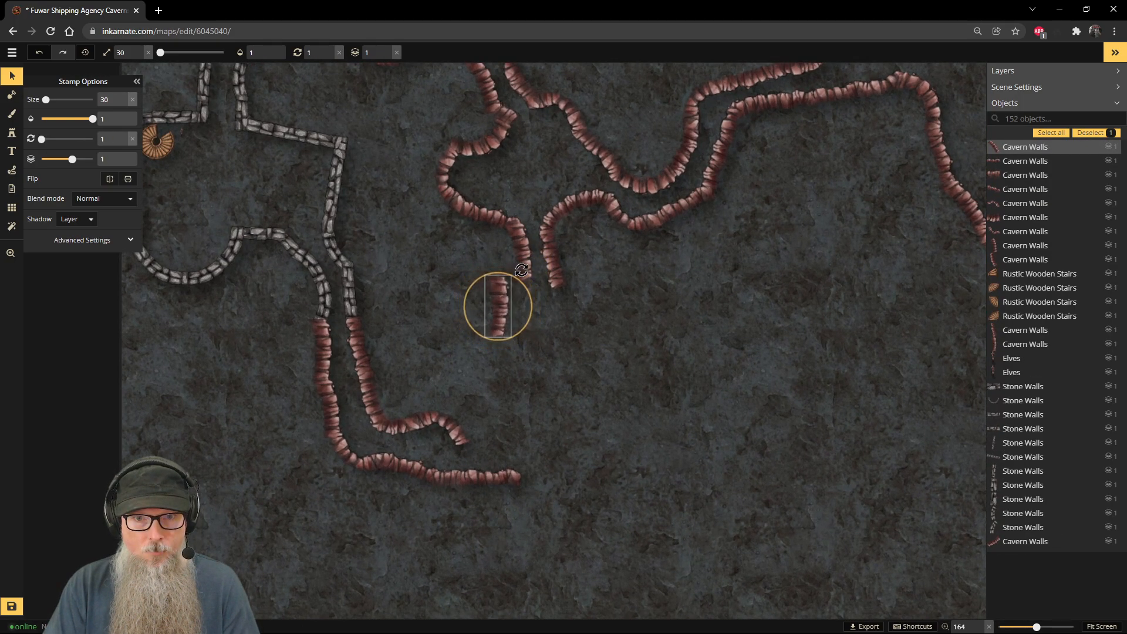
{"action": "left_click_drag", "start_coordinate": [496, 312], "coordinate": [521, 312]}
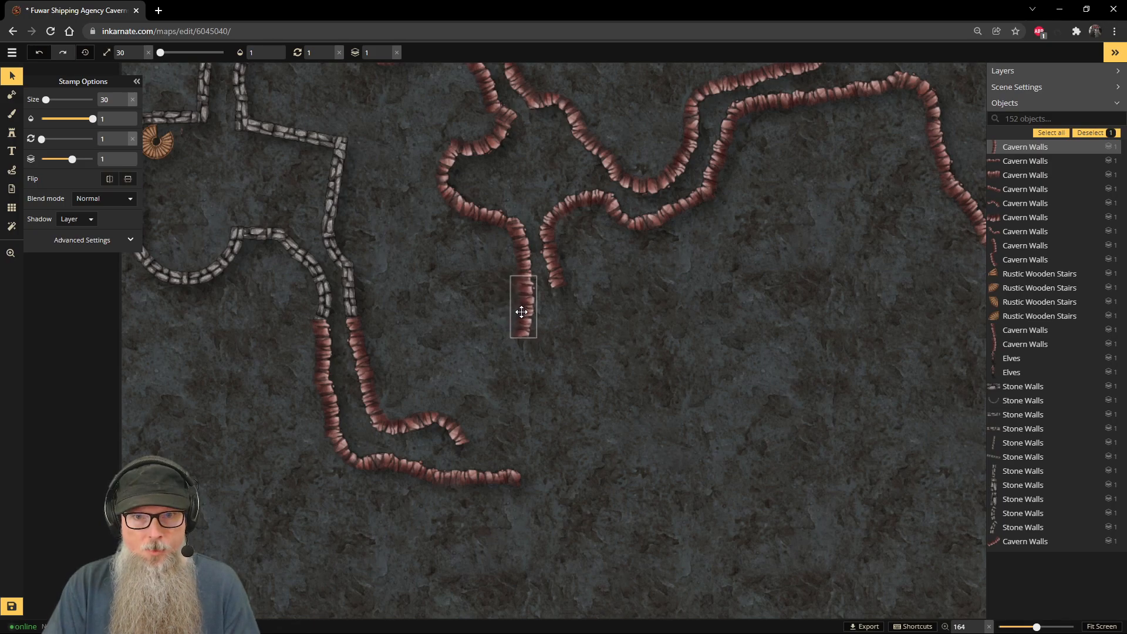
{"action": "left_click_drag", "start_coordinate": [546, 262], "coordinate": [539, 319]}
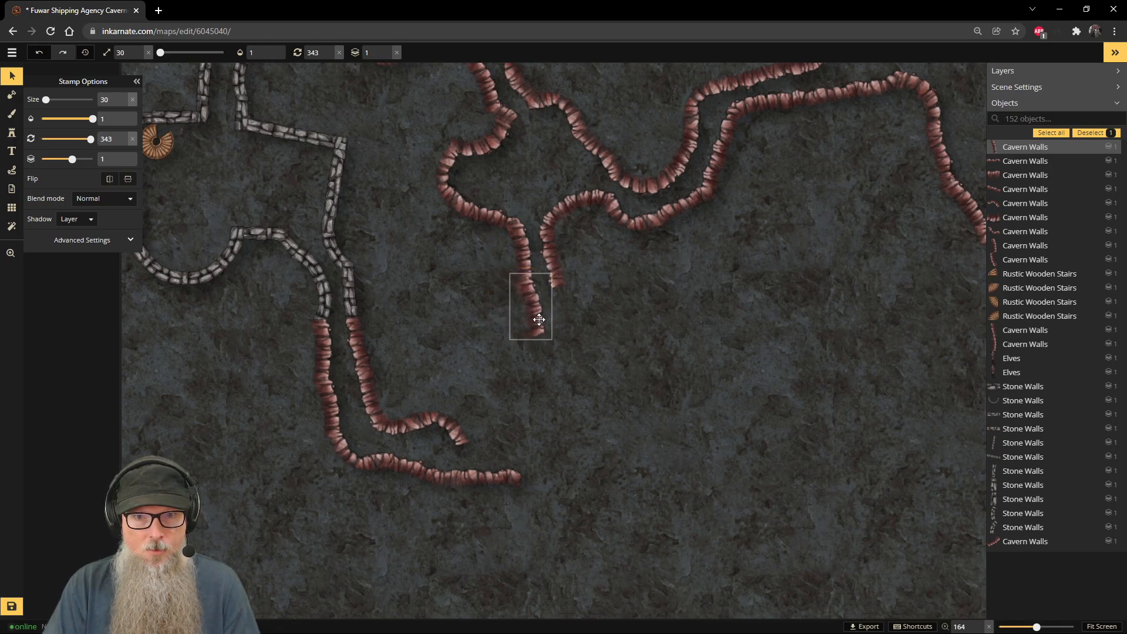
Step: Copy a wall segment from the passage northeast of the middle cavern and attach it to the exit's east wall at 161 degrees
{"action": "left_click", "coordinate": [735, 86]}
{"action": "key", "text": "ctrl+c"}
{"action": "key", "text": "ctrl+v"}
{"action": "left_click_drag", "start_coordinate": [673, 306], "coordinate": [575, 309]}
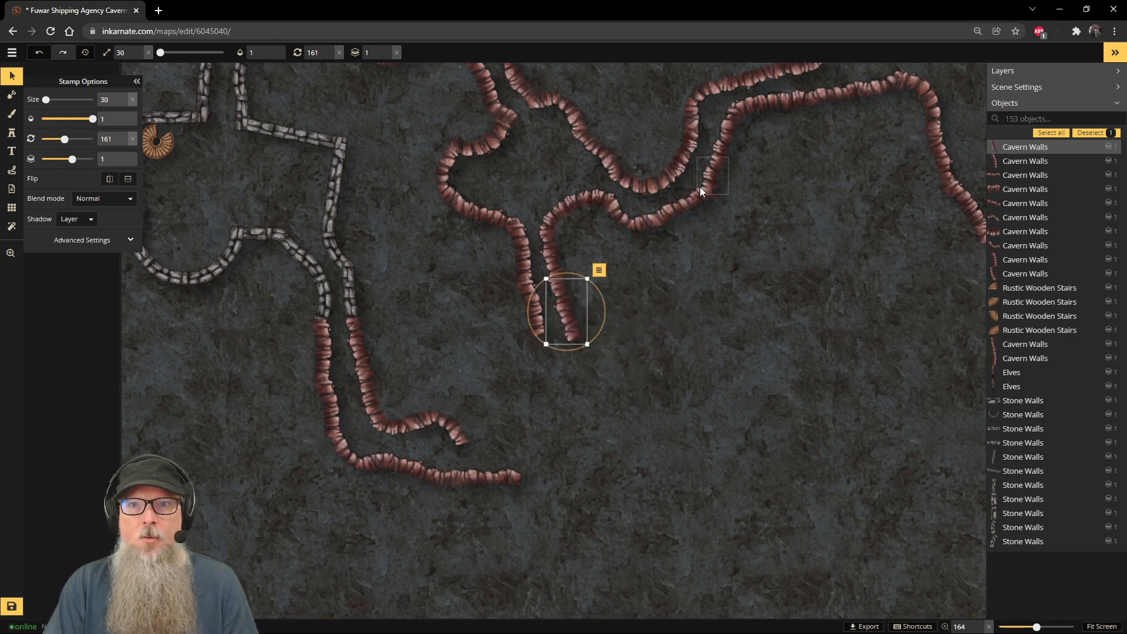
Step: Duplicate the exit's new east segment and the curved wall above it, park the straight copy east and join the curve to the west wall at 337 degrees
{"action": "left_click", "coordinate": [632, 220], "text": "shift"}
{"action": "key", "text": "ctrl+c"}
{"action": "key", "text": "ctrl+v"}
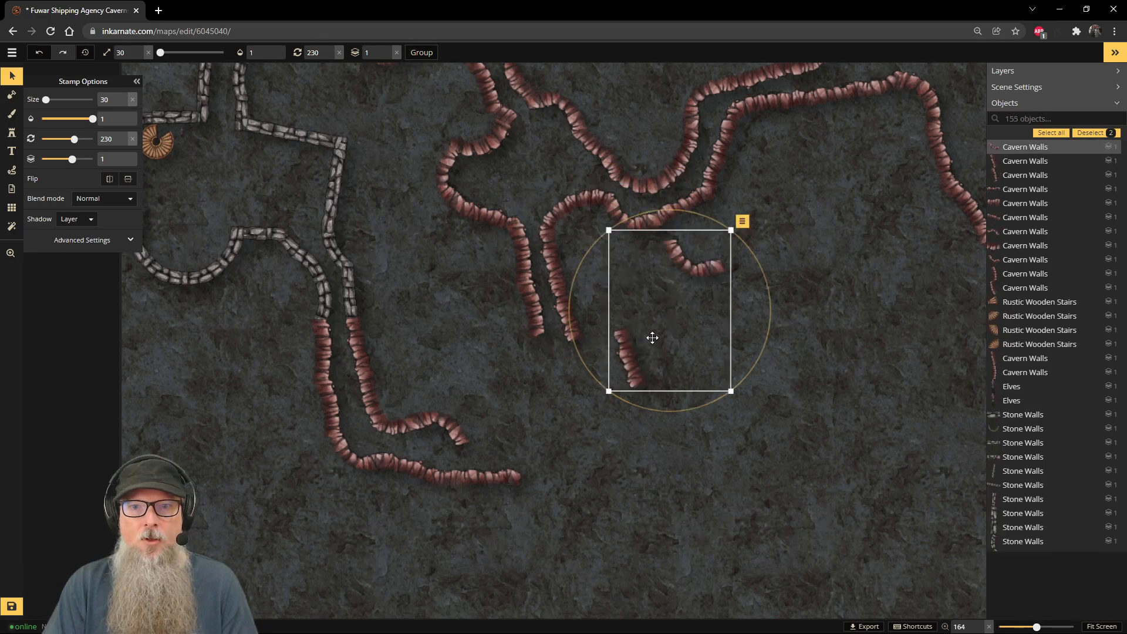
{"action": "left_click_drag", "start_coordinate": [661, 347], "coordinate": [793, 387]}
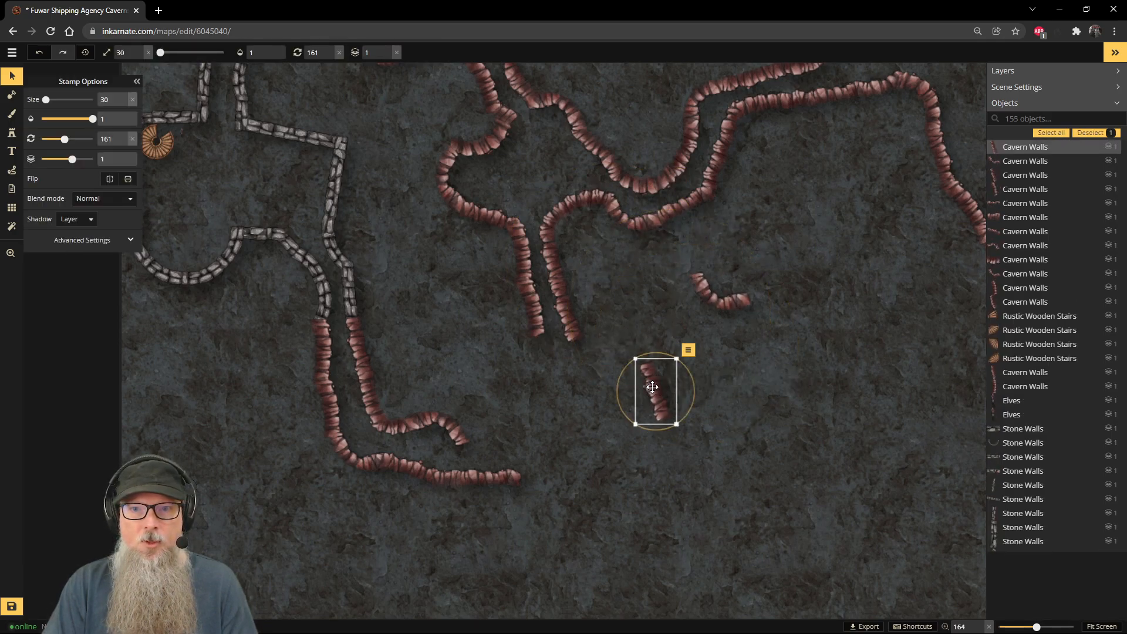
{"action": "left_click_drag", "start_coordinate": [676, 396], "coordinate": [888, 380]}
{"action": "left_click_drag", "start_coordinate": [727, 305], "coordinate": [552, 383]}
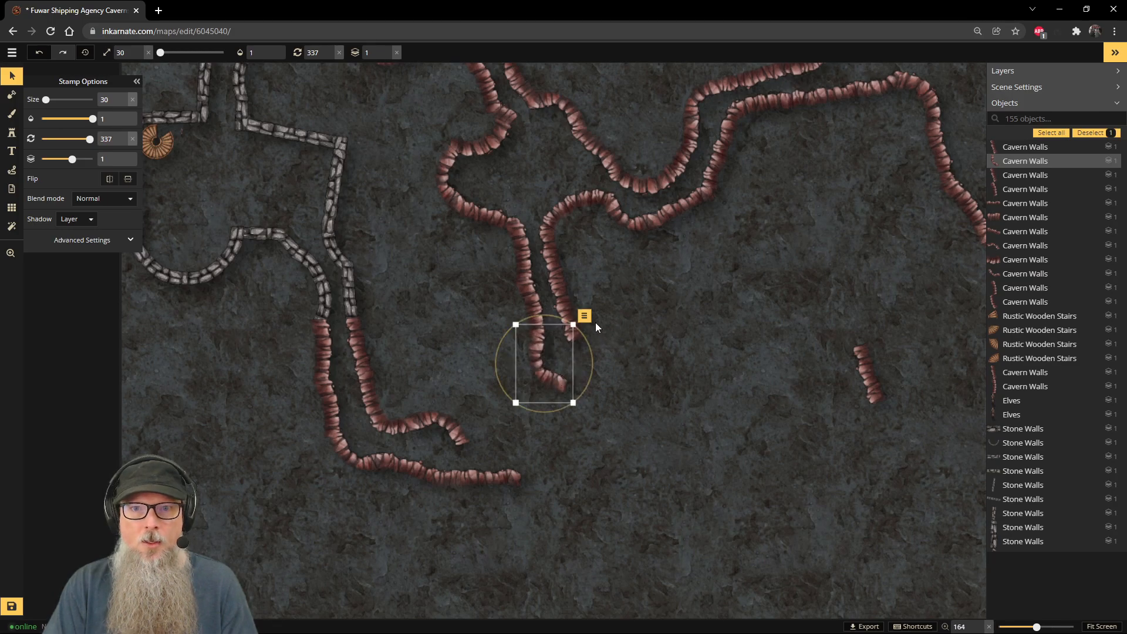
Step: Duplicate the short segment in the western passage's lower wall, rotate the copy to 136 degrees and attach it to the exit's east wall end
{"action": "left_click", "coordinate": [499, 484]}
{"action": "left_click", "coordinate": [444, 473]}
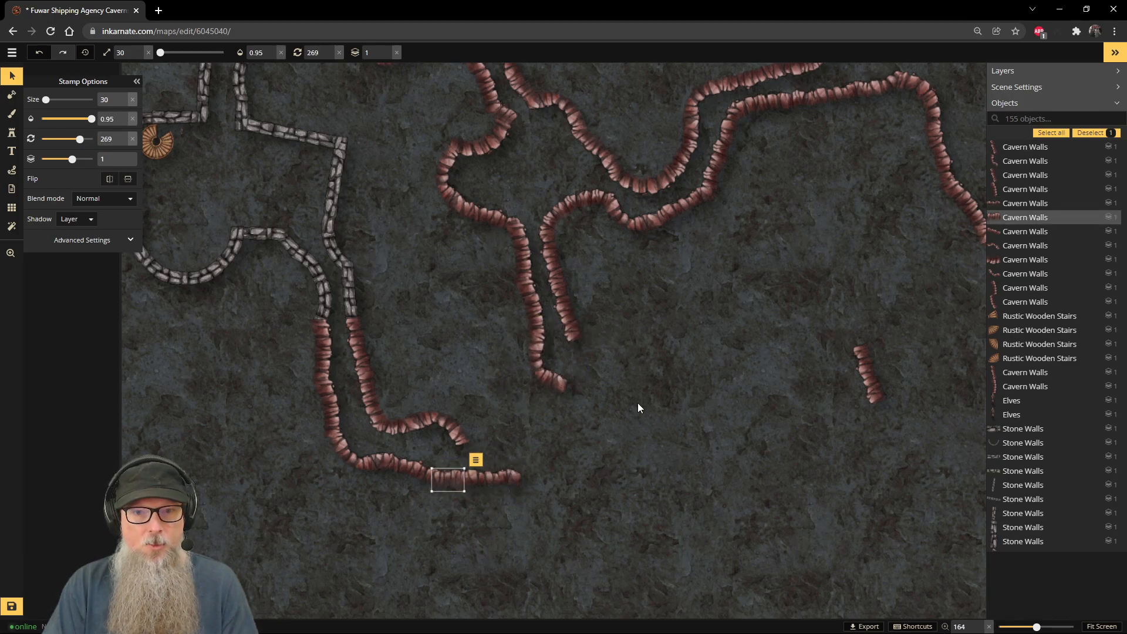
{"action": "key", "text": "ctrl+v"}
{"action": "left_click_drag", "start_coordinate": [631, 390], "coordinate": [596, 345]}
{"action": "scroll", "coordinate": [663, 361], "scroll_direction": "up", "scroll_amount": 2}
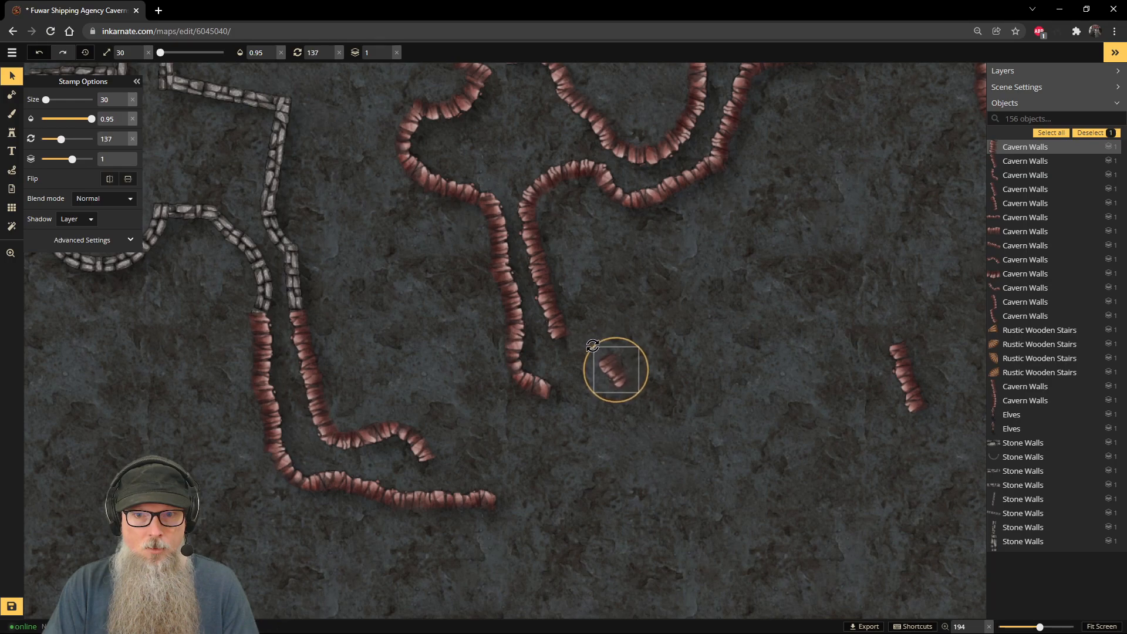
{"action": "left_click_drag", "start_coordinate": [632, 379], "coordinate": [588, 355]}
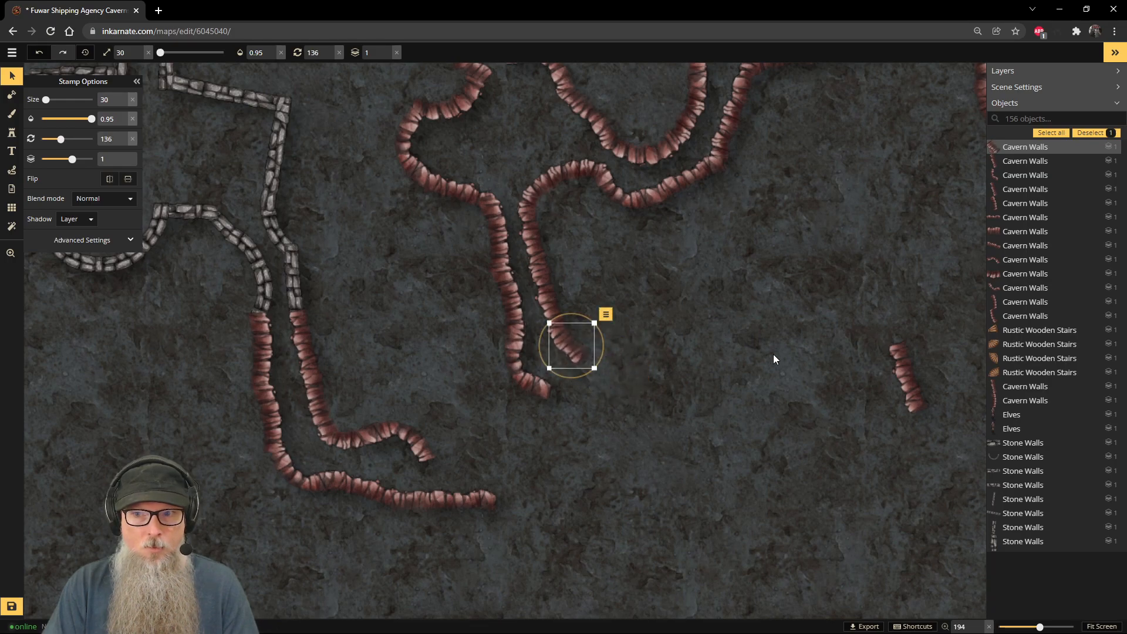
{"action": "left_click", "coordinate": [613, 190]}
{"action": "key", "text": "ctrl+c"}
{"action": "key", "text": "ctrl+v"}
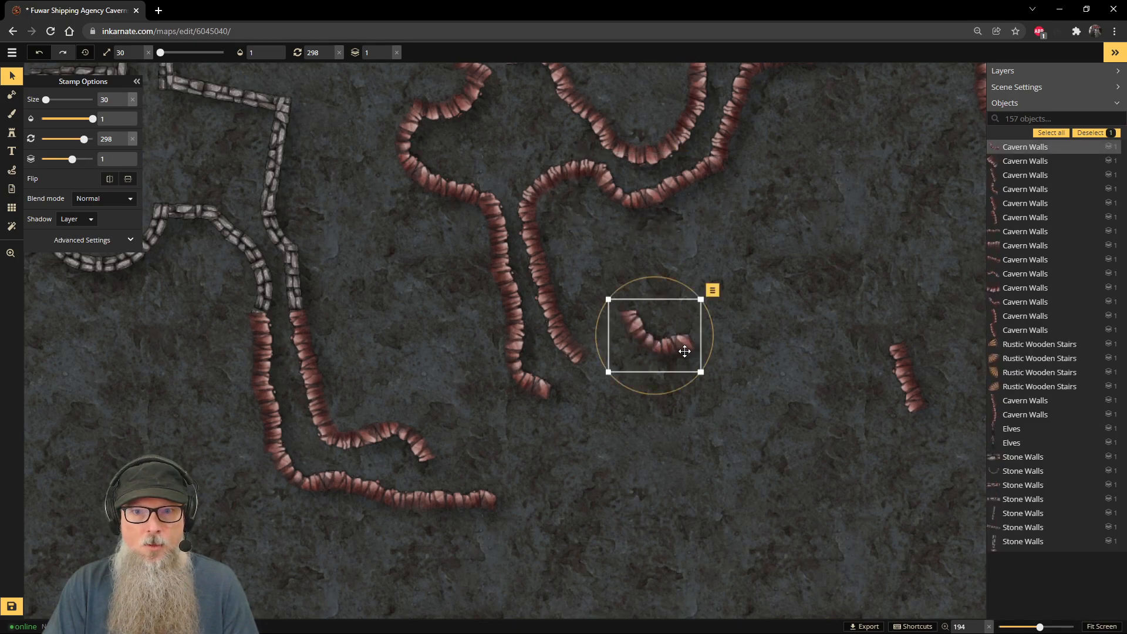
{"action": "left_click_drag", "start_coordinate": [620, 289], "coordinate": [770, 427]}
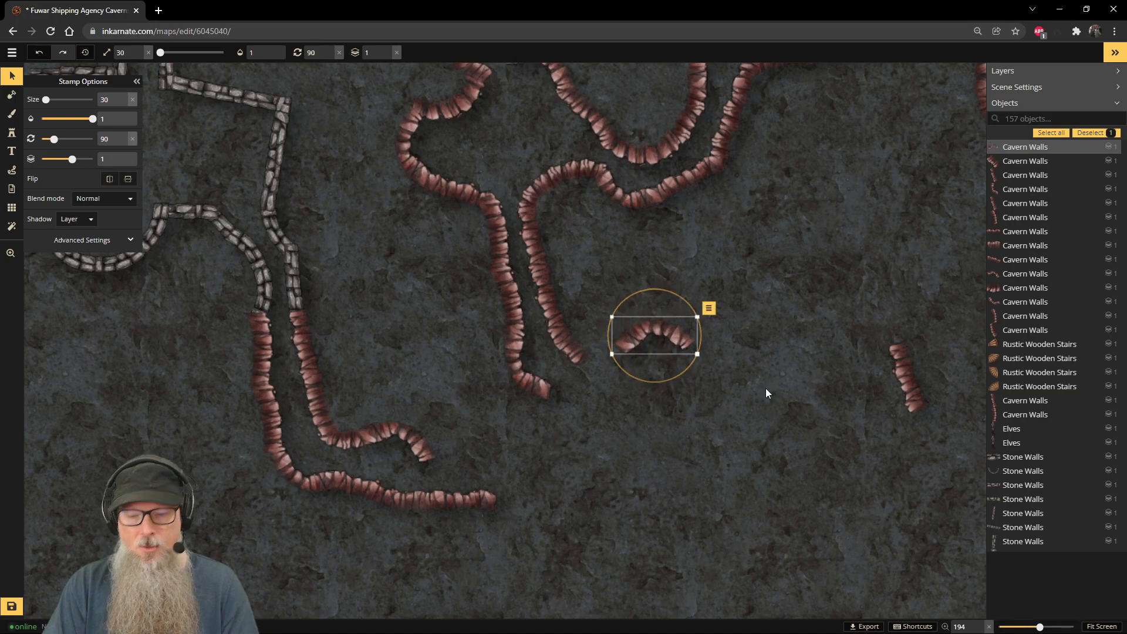
{"action": "key", "text": "Delete"}
Step: Duplicate the curved wall on the middle cavern's southwest side, rotate the copy to 108 degrees and attach it to the exit's east wall end
{"action": "left_click", "coordinate": [452, 110]}
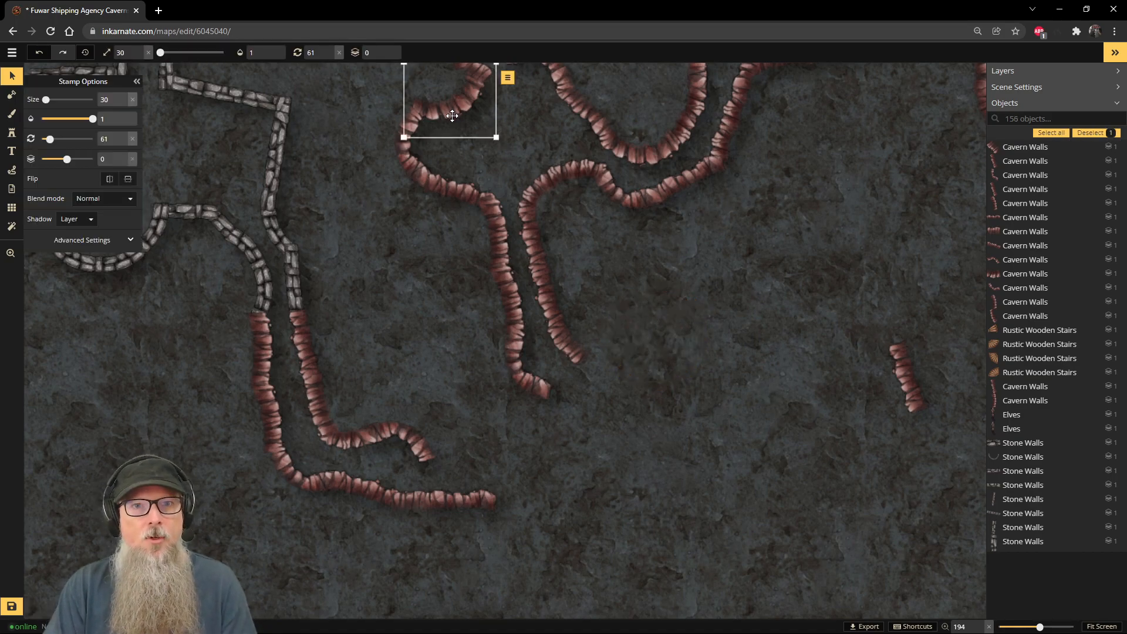
{"action": "key", "text": "ctrl+c"}
{"action": "key", "text": "ctrl+v"}
{"action": "left_click_drag", "start_coordinate": [726, 340], "coordinate": [645, 376]}
{"action": "left_click", "coordinate": [644, 330]}
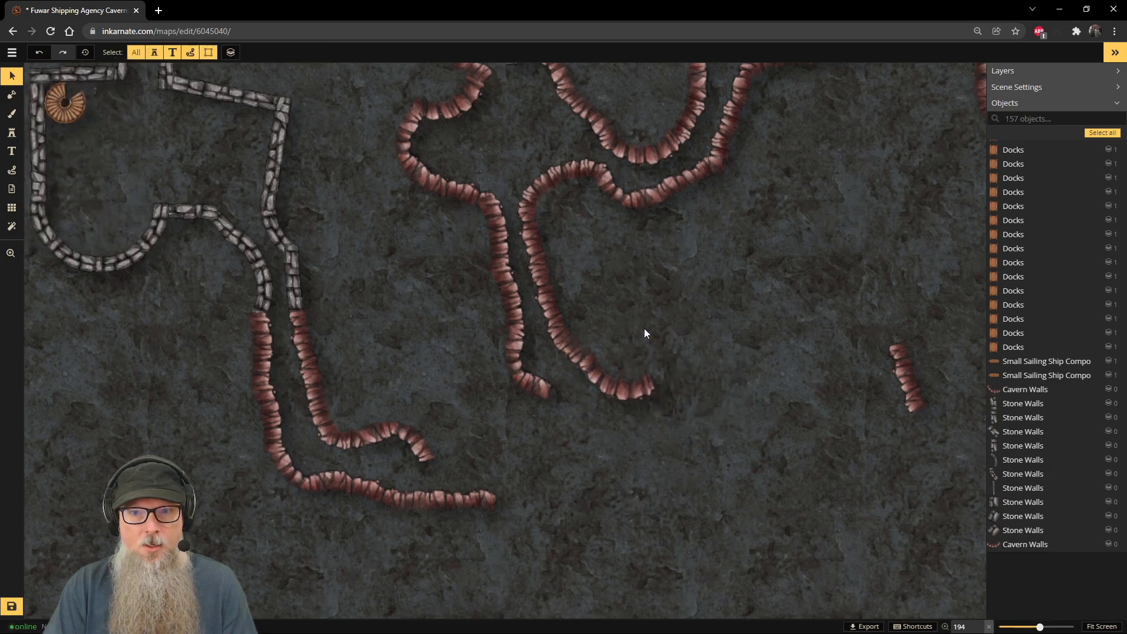
{"action": "left_click", "coordinate": [629, 398]}
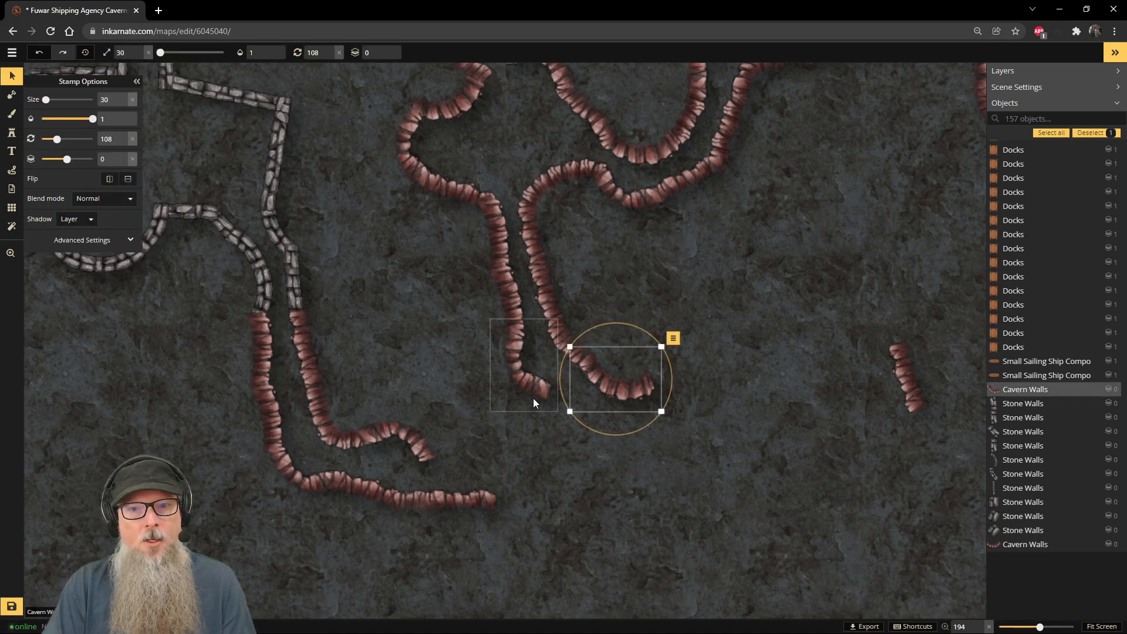
Step: Park the west exit wall's elbow piece out east and move the east wall's end curve to the western passage's upper wall at 69 degrees
{"action": "left_click", "coordinate": [533, 397]}
{"action": "left_click_drag", "start_coordinate": [529, 394], "coordinate": [792, 339]}
{"action": "left_click", "coordinate": [607, 393]}
{"action": "left_click_drag", "start_coordinate": [606, 390], "coordinate": [470, 461]}
{"action": "left_click_drag", "start_coordinate": [448, 408], "coordinate": [431, 431]}
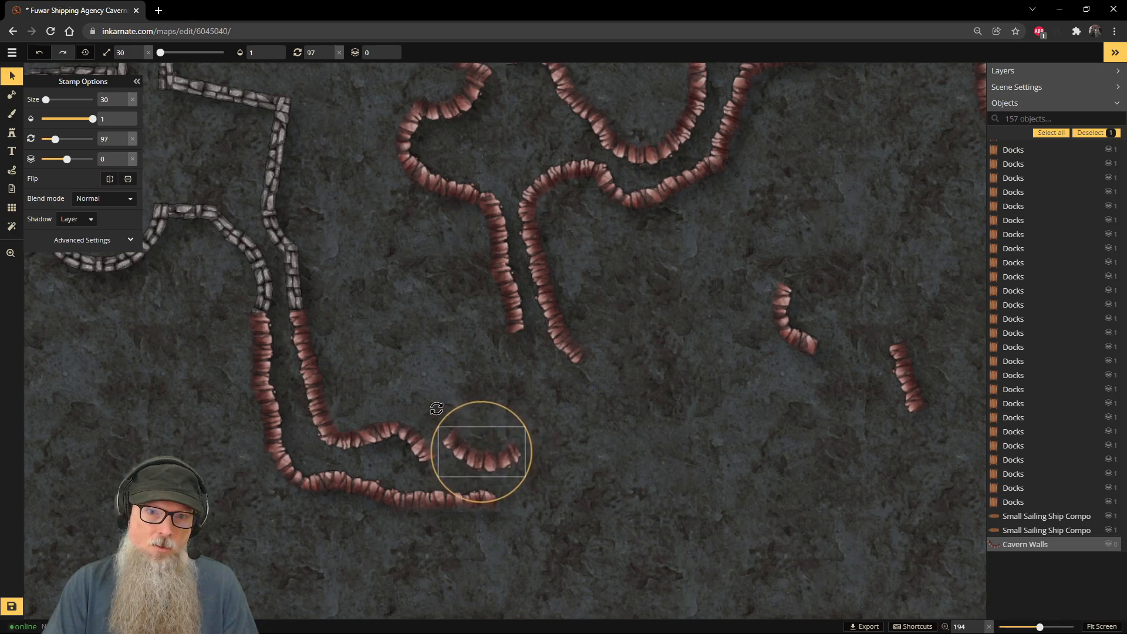
{"action": "left_click_drag", "start_coordinate": [521, 437], "coordinate": [490, 398]}
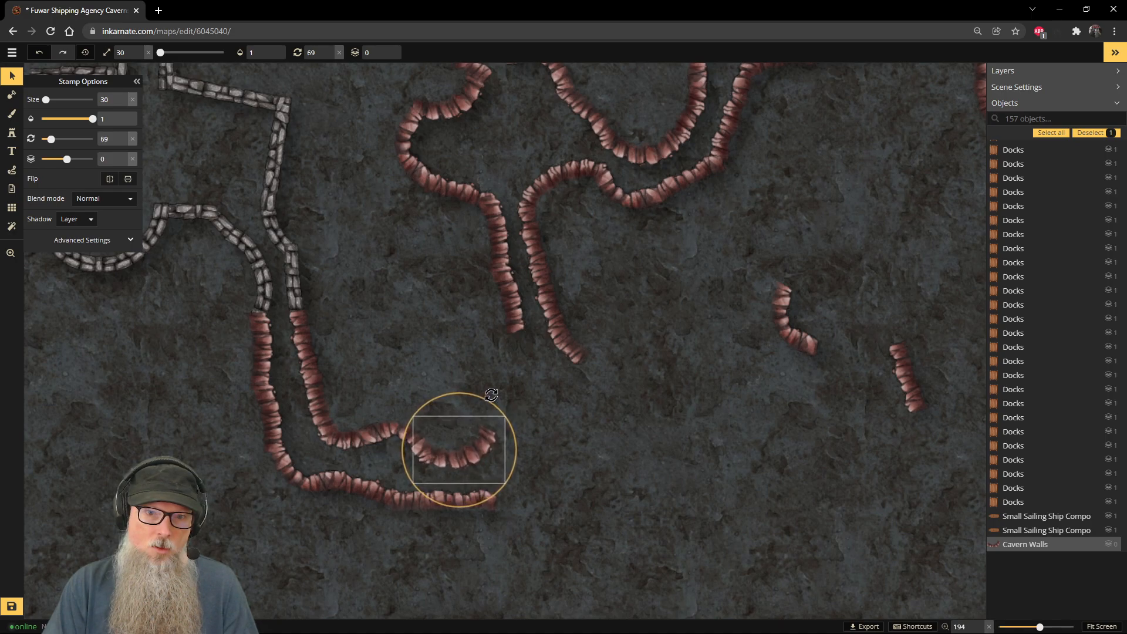
{"action": "left_click", "coordinate": [477, 410]}
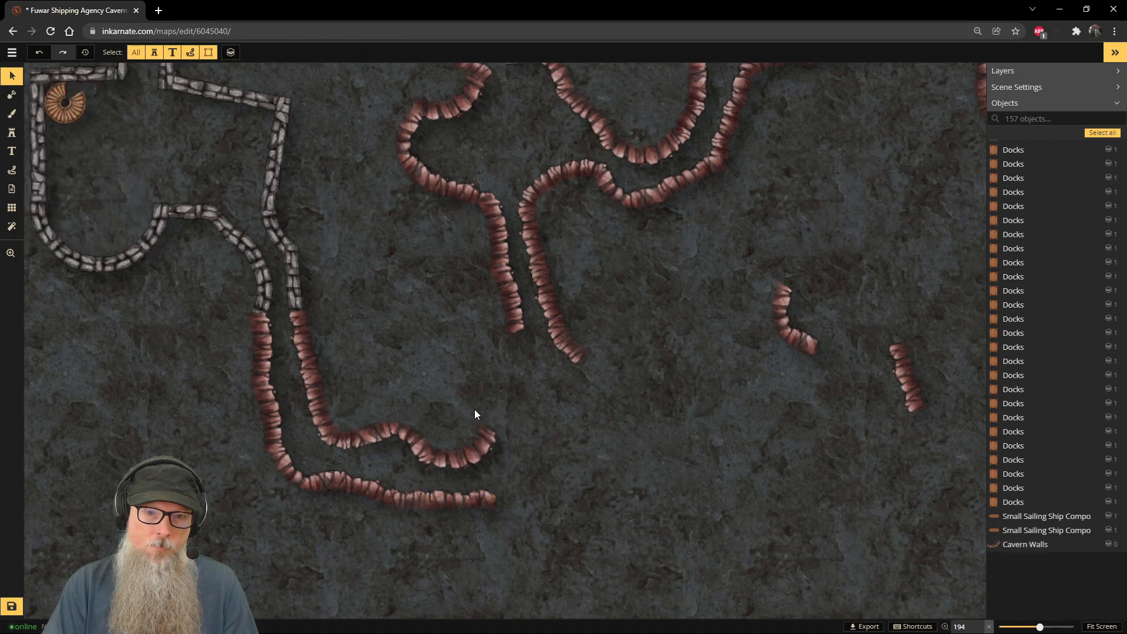
{"action": "left_click", "coordinate": [463, 432]}
{"action": "left_click", "coordinate": [469, 402]}
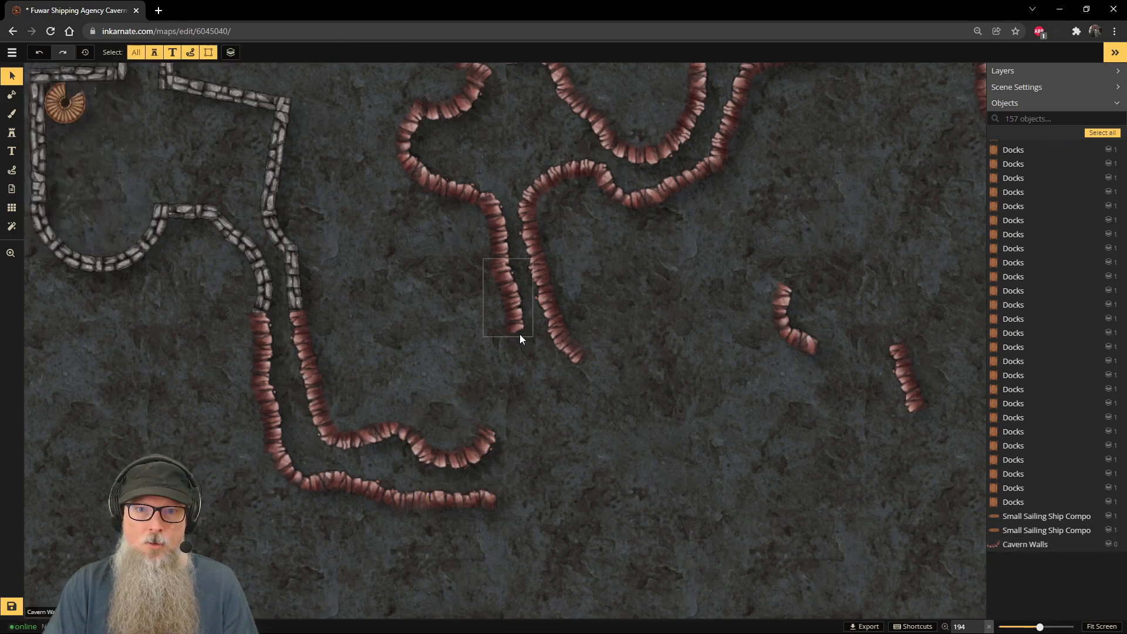
Step: Rotate the spare straight segment to 11 degrees and attach it to the upper wall's curved end, heading up toward the middle cavern's exit
{"action": "left_click", "coordinate": [906, 355]}
{"action": "left_click_drag", "start_coordinate": [904, 332], "coordinate": [851, 463]}
{"action": "left_click_drag", "start_coordinate": [920, 370], "coordinate": [509, 392]}
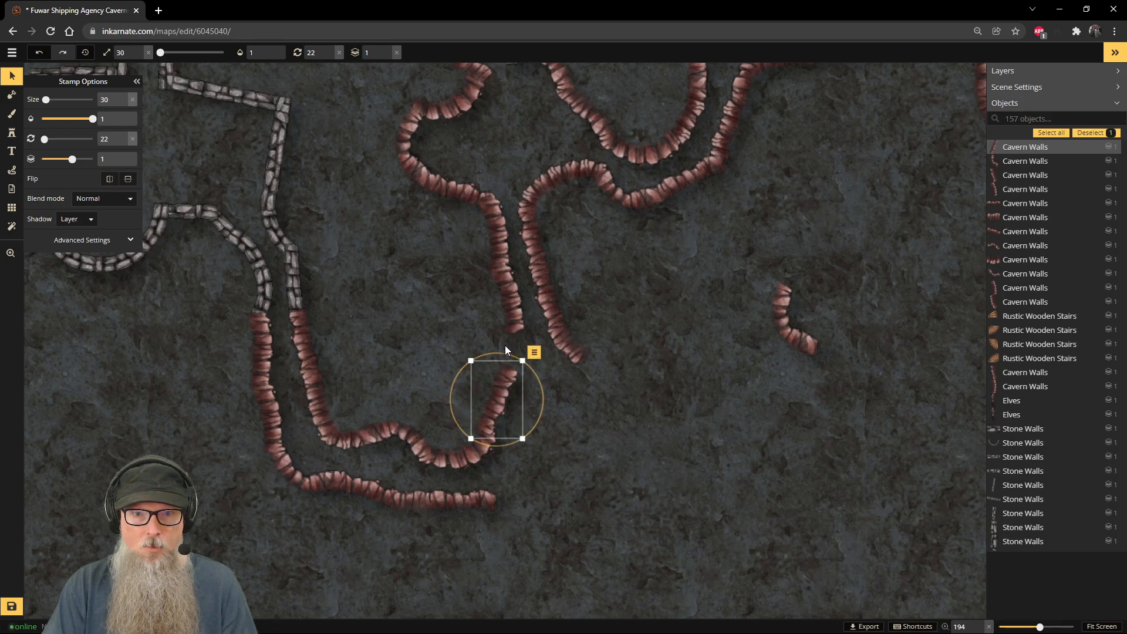
{"action": "left_click_drag", "start_coordinate": [504, 351], "coordinate": [511, 374]}
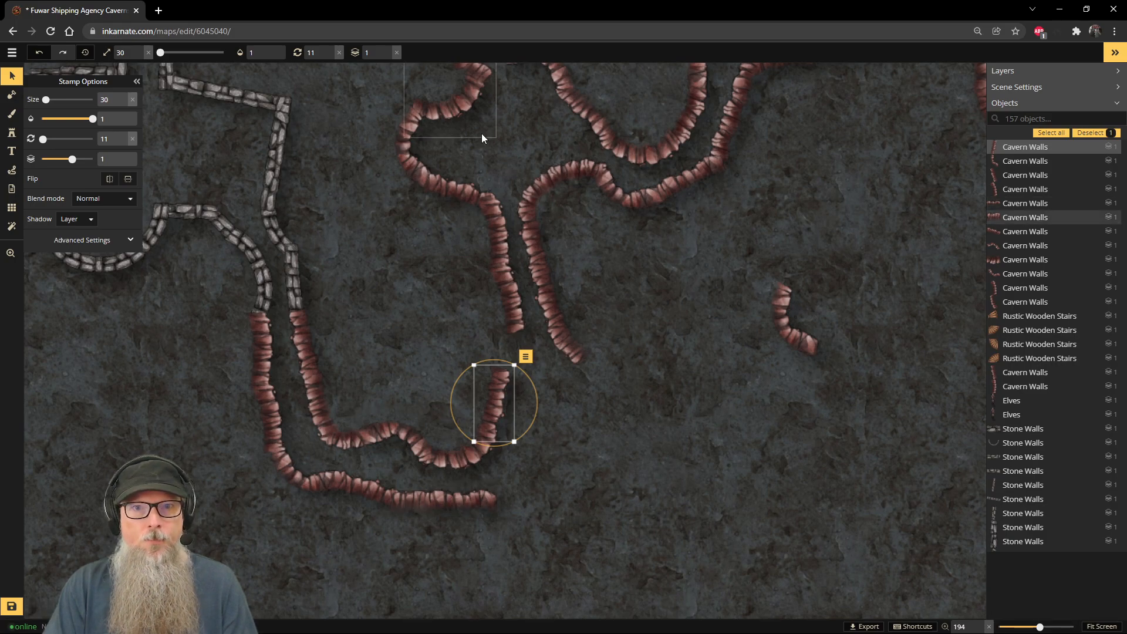
Step: Duplicate the diagonal wall segment northeast of the middle cavern's exit, rotate the copy to 157 degrees and park it beside the spare elbow piece
{"action": "left_click", "coordinate": [591, 115]}
{"action": "key", "text": "ctrl+c"}
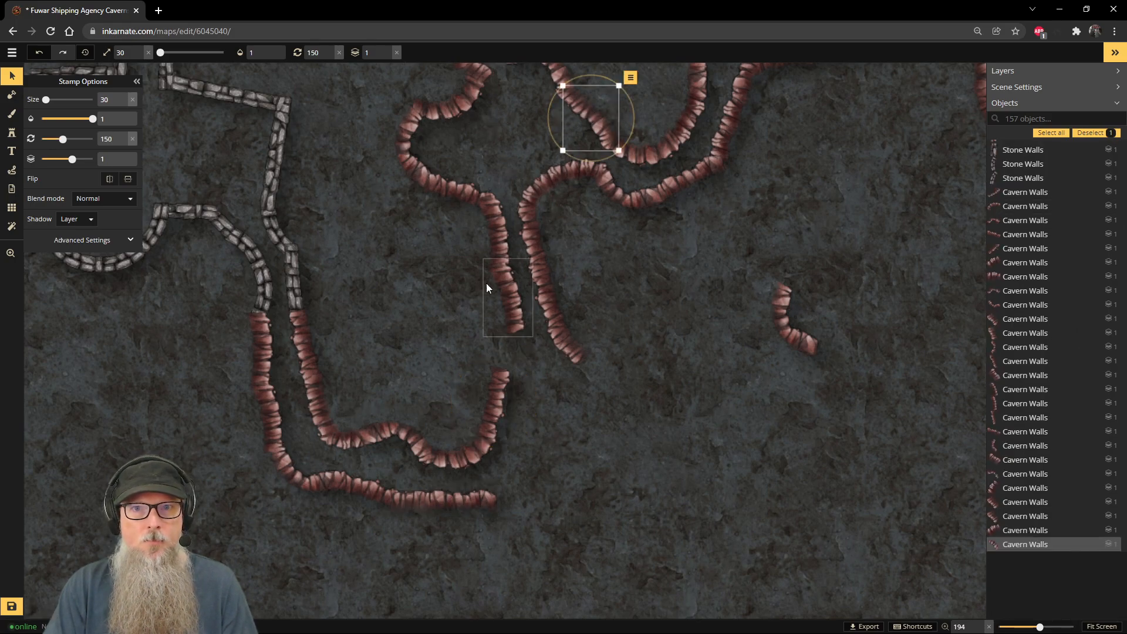
{"action": "key", "text": "ctrl+v"}
{"action": "left_click_drag", "start_coordinate": [514, 258], "coordinate": [439, 297]}
{"action": "left_click_drag", "start_coordinate": [512, 282], "coordinate": [708, 494]}
{"action": "scroll", "coordinate": [670, 413], "scroll_direction": "up", "scroll_amount": 3}
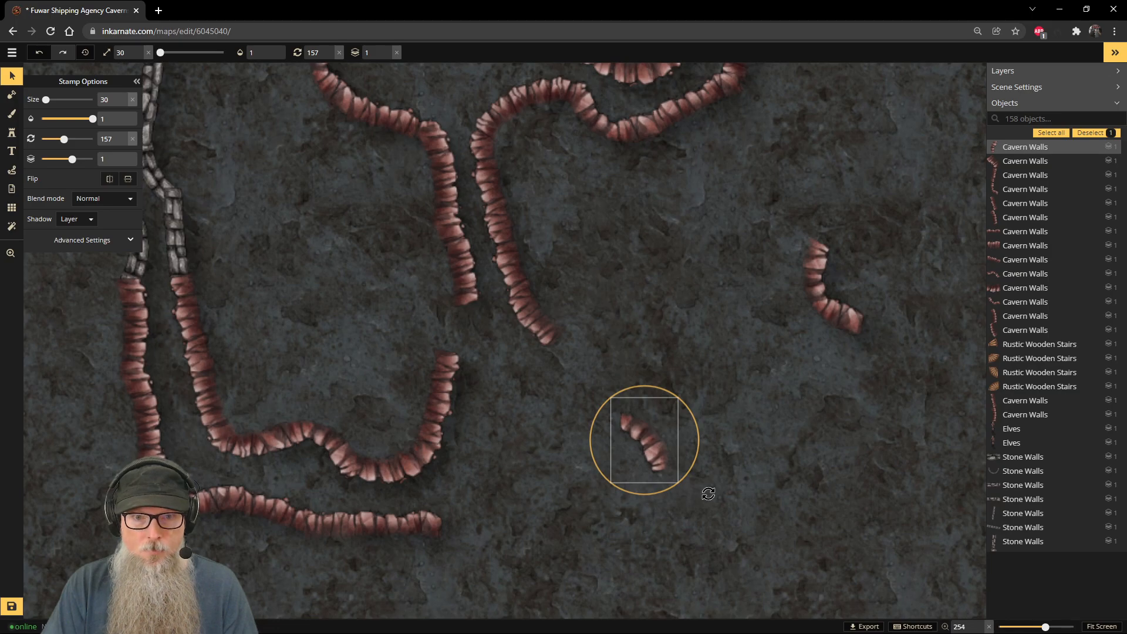
{"action": "left_click_drag", "start_coordinate": [649, 443], "coordinate": [751, 301]}
Step: Duplicate the short segment atop the middle cavern's northwest wall arch, rotate it to 15 degrees and close the gap in the exit's west wall
{"action": "scroll", "coordinate": [790, 209], "scroll_direction": "down", "scroll_amount": 3}
{"action": "key", "text": "space"}
{"action": "left_click_drag", "start_coordinate": [837, 148], "coordinate": [761, 357]}
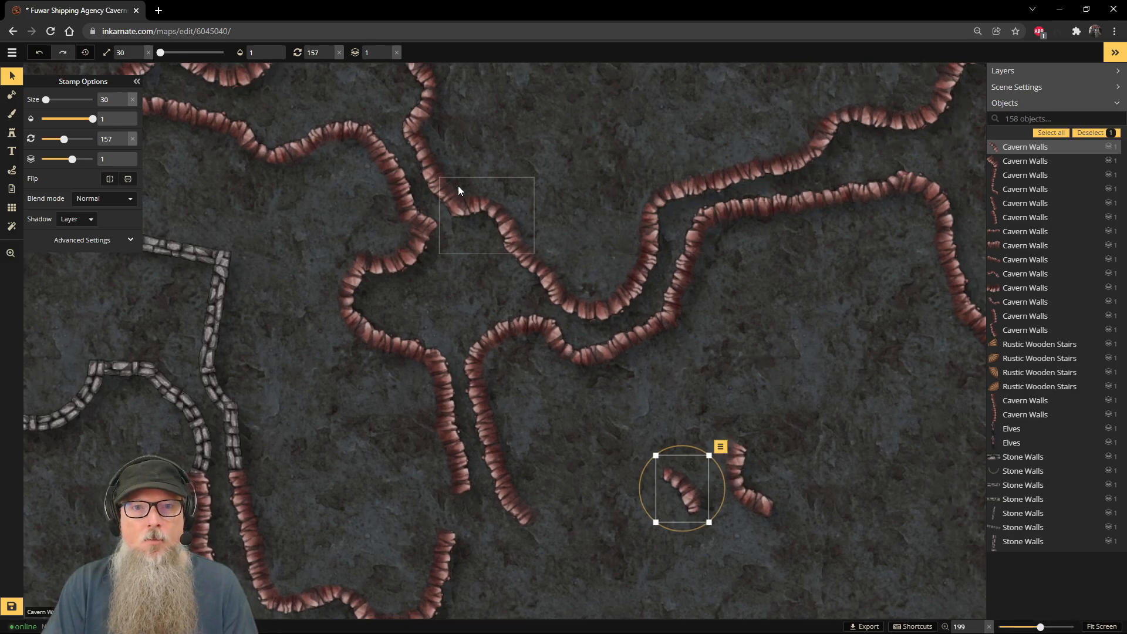
{"action": "left_click", "coordinate": [346, 130]}
{"action": "key", "text": "ctrl+c"}
{"action": "key", "text": "ctrl+v"}
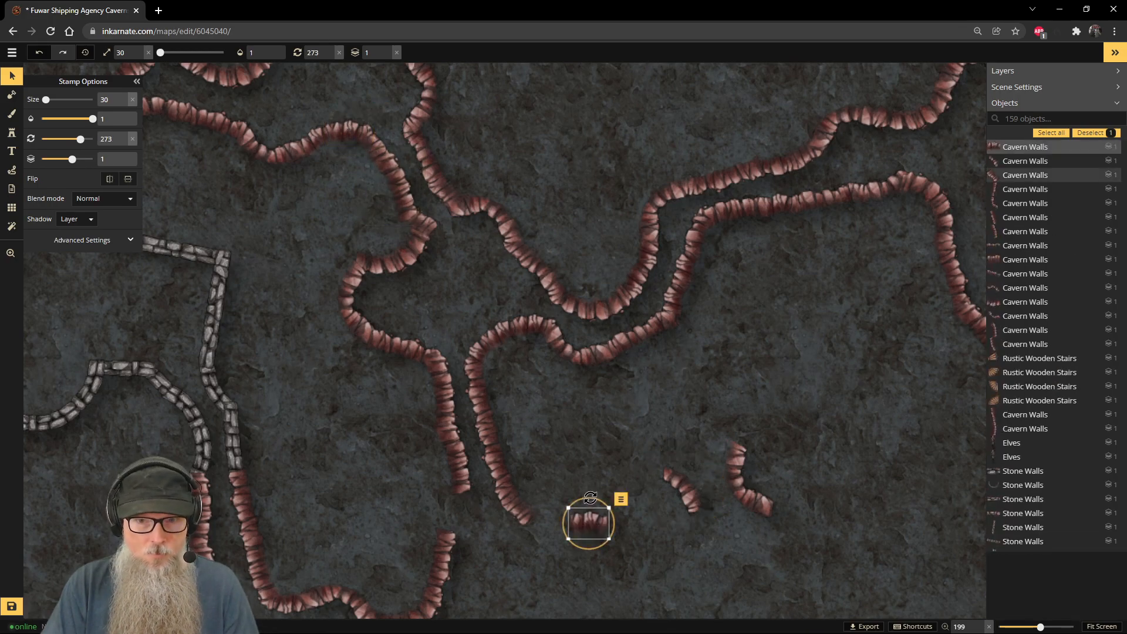
{"action": "left_click_drag", "start_coordinate": [590, 496], "coordinate": [452, 487]}
{"action": "left_click_drag", "start_coordinate": [447, 506], "coordinate": [464, 494]}
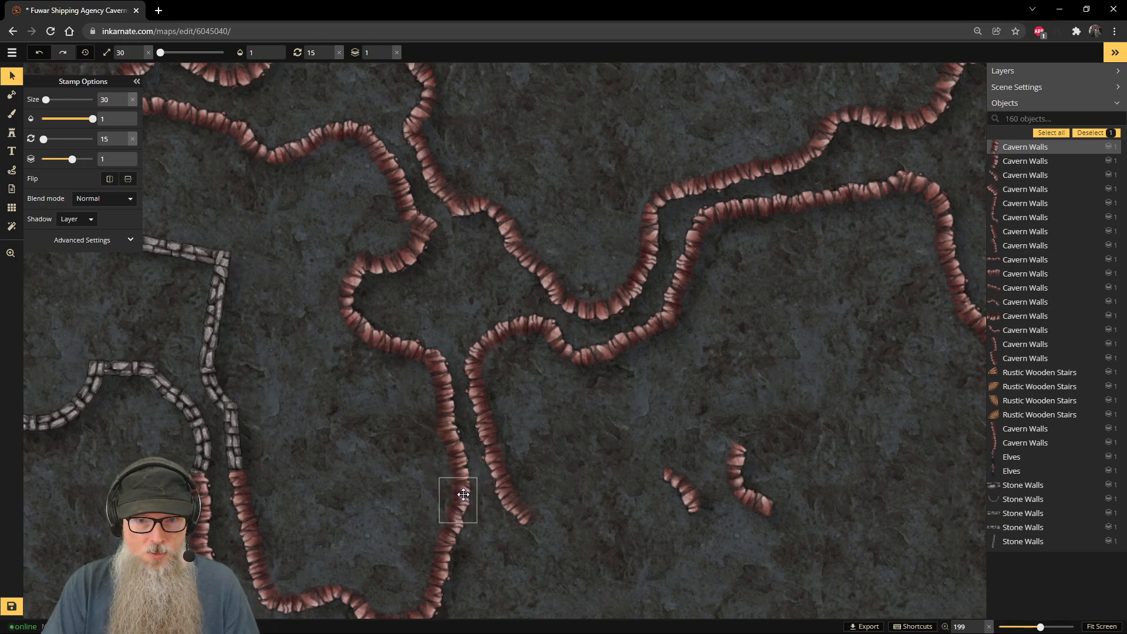
Step: Rotate the spare short diagonal segment to 300 degrees and attach it to the end of the western passage's lower wall
{"action": "scroll", "coordinate": [652, 526], "scroll_direction": "down", "scroll_amount": 3}
{"action": "left_click_drag", "start_coordinate": [582, 567], "coordinate": [556, 390]}
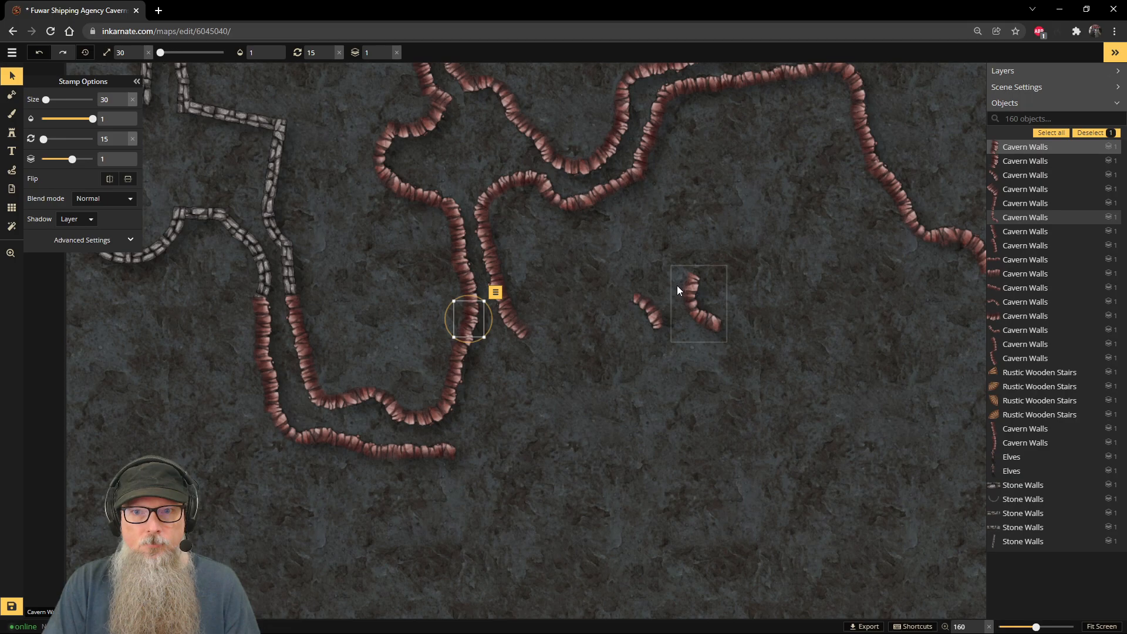
{"action": "left_click", "coordinate": [648, 307]}
{"action": "scroll", "coordinate": [628, 344], "scroll_direction": "up", "scroll_amount": 2}
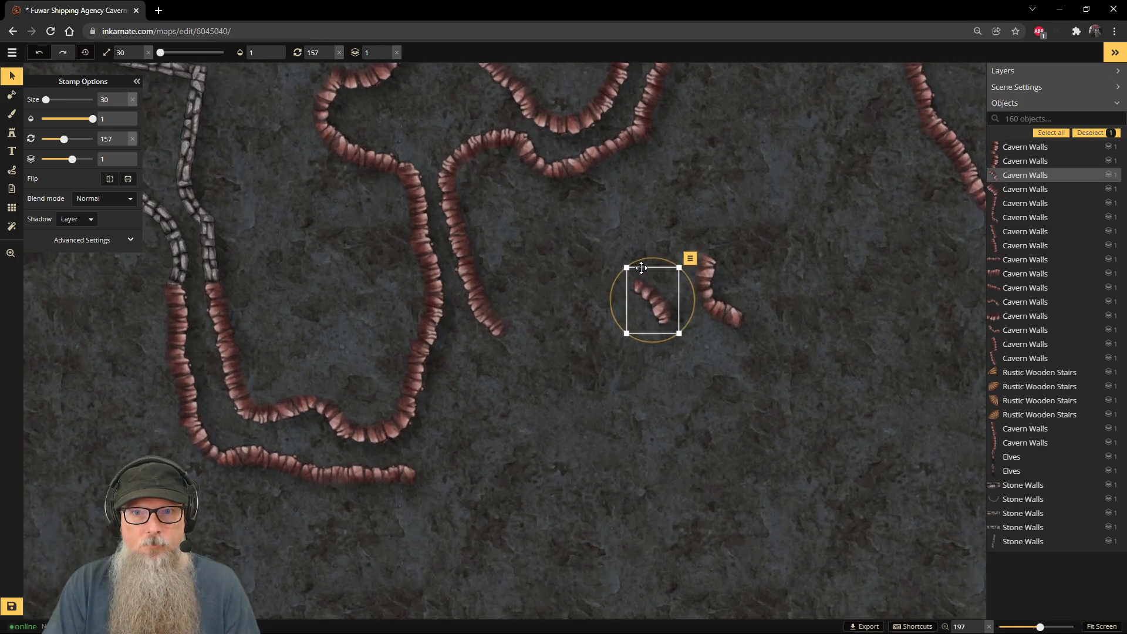
{"action": "left_click_drag", "start_coordinate": [647, 259], "coordinate": [717, 363]}
{"action": "left_click_drag", "start_coordinate": [660, 322], "coordinate": [438, 488]}
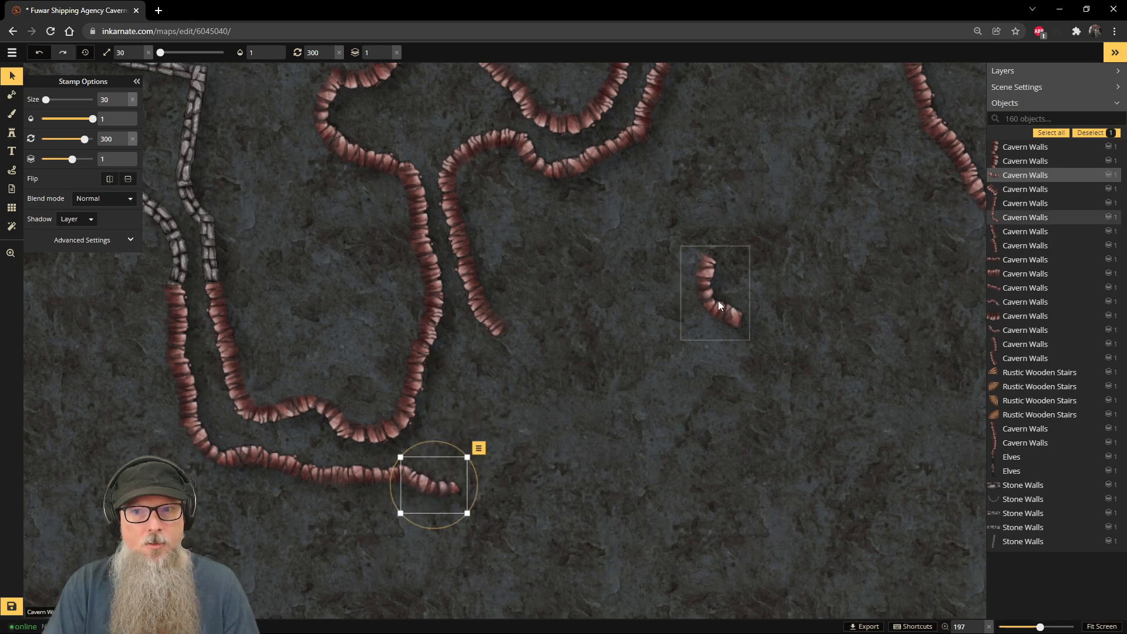
Step: Duplicate the curved segment from the west wall's bulge, rotate the copy to 108 degrees and attach it to the passage's open east wall
{"action": "left_click_drag", "start_coordinate": [715, 303], "coordinate": [626, 425]}
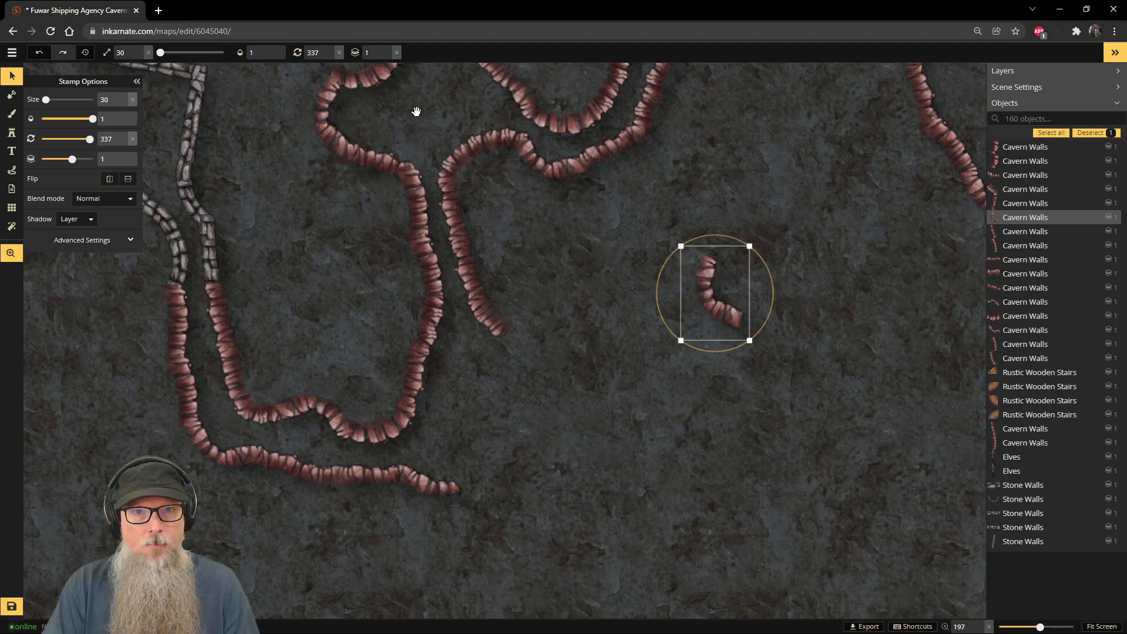
{"action": "left_click_drag", "start_coordinate": [417, 112], "coordinate": [404, 154]}
{"action": "left_click", "coordinate": [351, 119]}
{"action": "key", "text": "ctrl+c"}
{"action": "key", "text": "ctrl+v"}
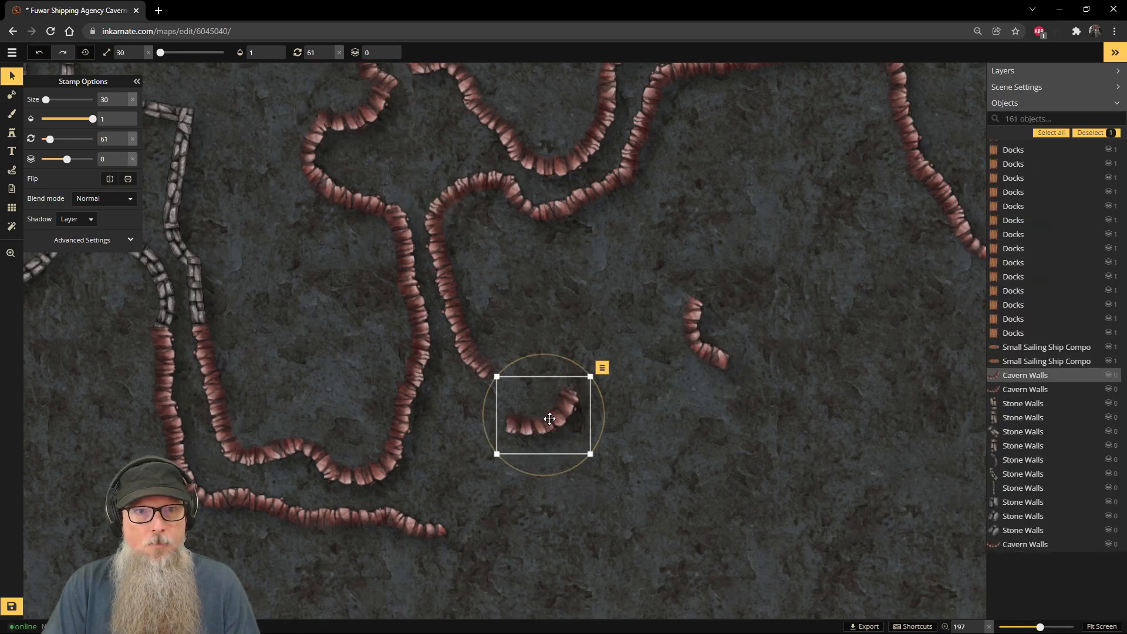
{"action": "left_click_drag", "start_coordinate": [566, 361], "coordinate": [524, 395]}
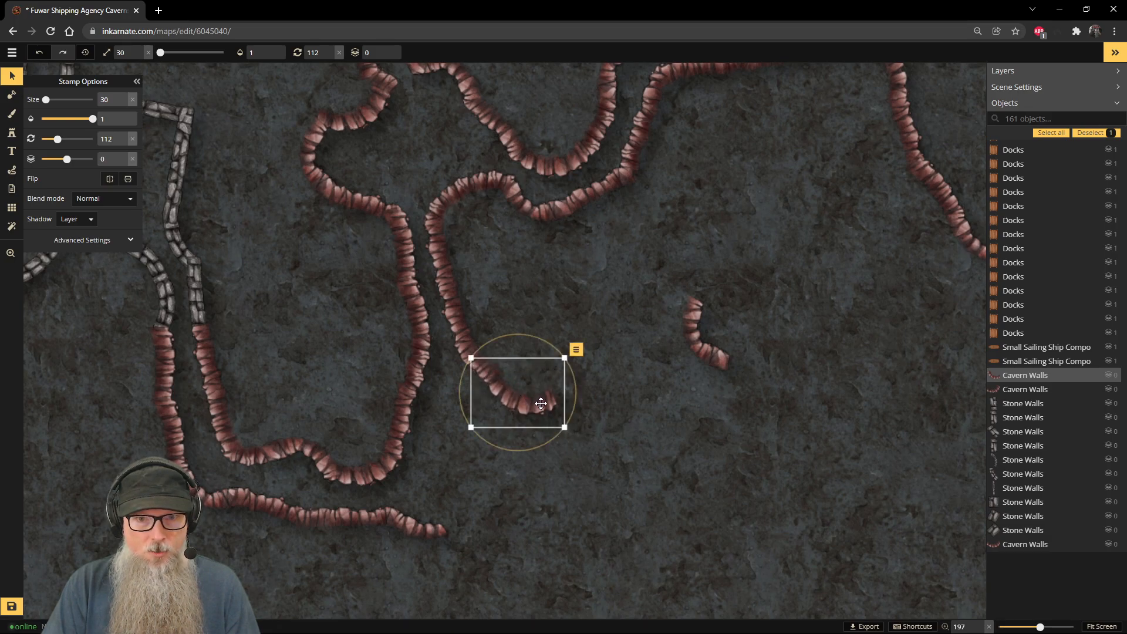
{"action": "left_click_drag", "start_coordinate": [543, 338], "coordinate": [536, 340]}
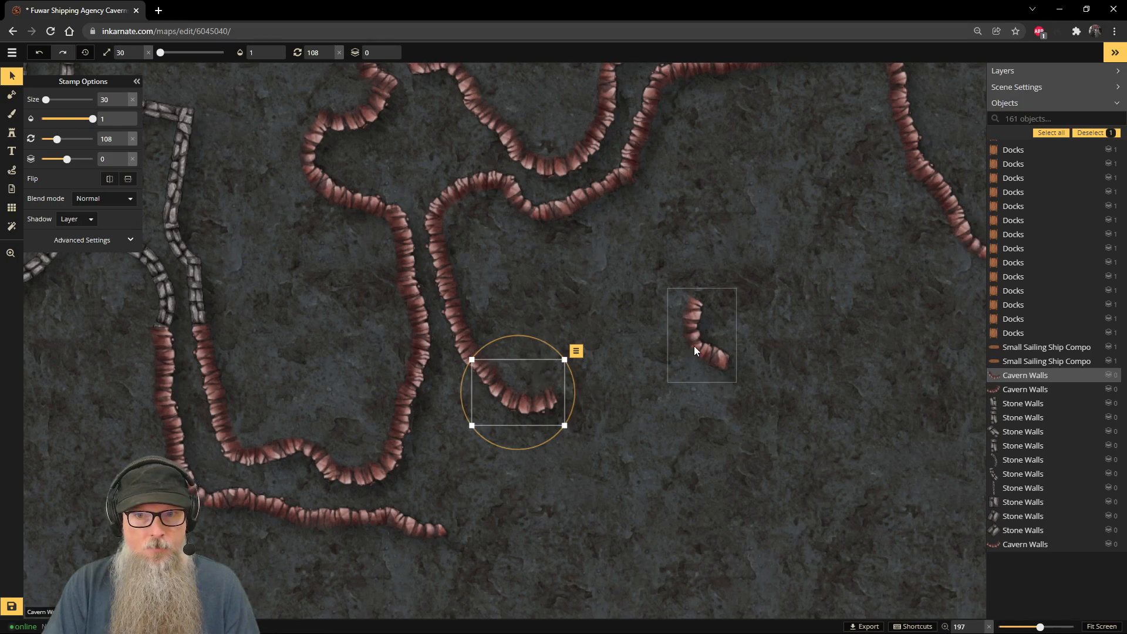
Step: Rotate the spare elbow piece to 118 degrees and attach it to the open end of the passage's east wall
{"action": "left_click", "coordinate": [684, 334]}
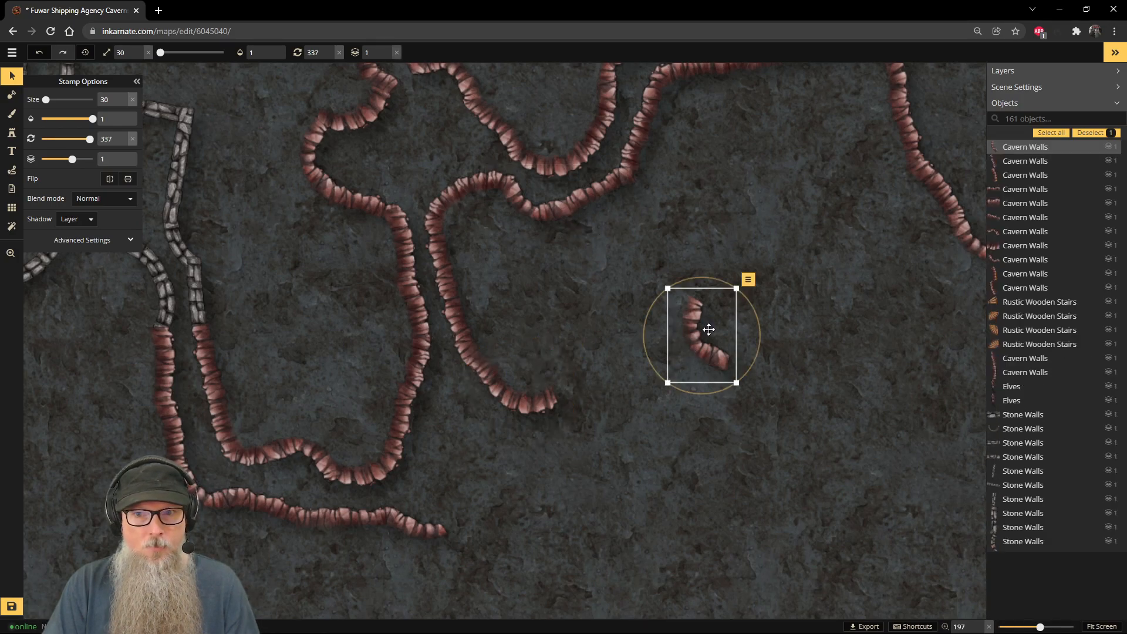
{"action": "left_click_drag", "start_coordinate": [716, 283], "coordinate": [760, 377]}
{"action": "left_click_drag", "start_coordinate": [711, 306], "coordinate": [601, 380]}
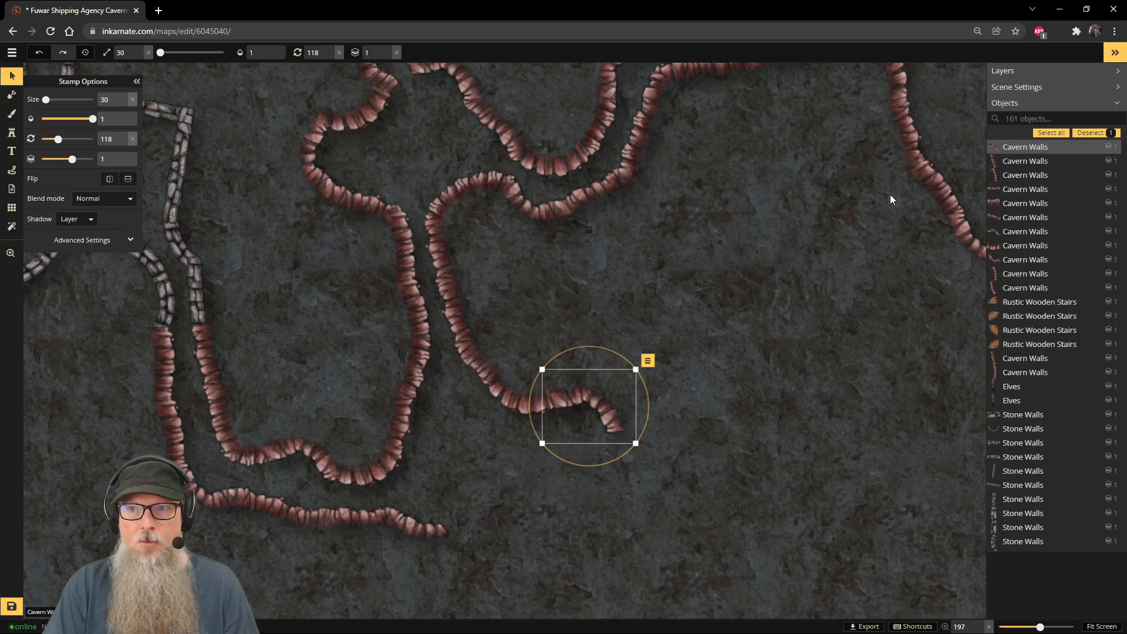
Step: Duplicate two adjoining short segments from the northwest passage's lower wall, rotate the pair to 292 degrees and attach it to the southern passage's lower wall
{"action": "scroll", "coordinate": [763, 194], "scroll_direction": "down", "scroll_amount": 2}
{"action": "left_click_drag", "start_coordinate": [767, 171], "coordinate": [707, 307]}
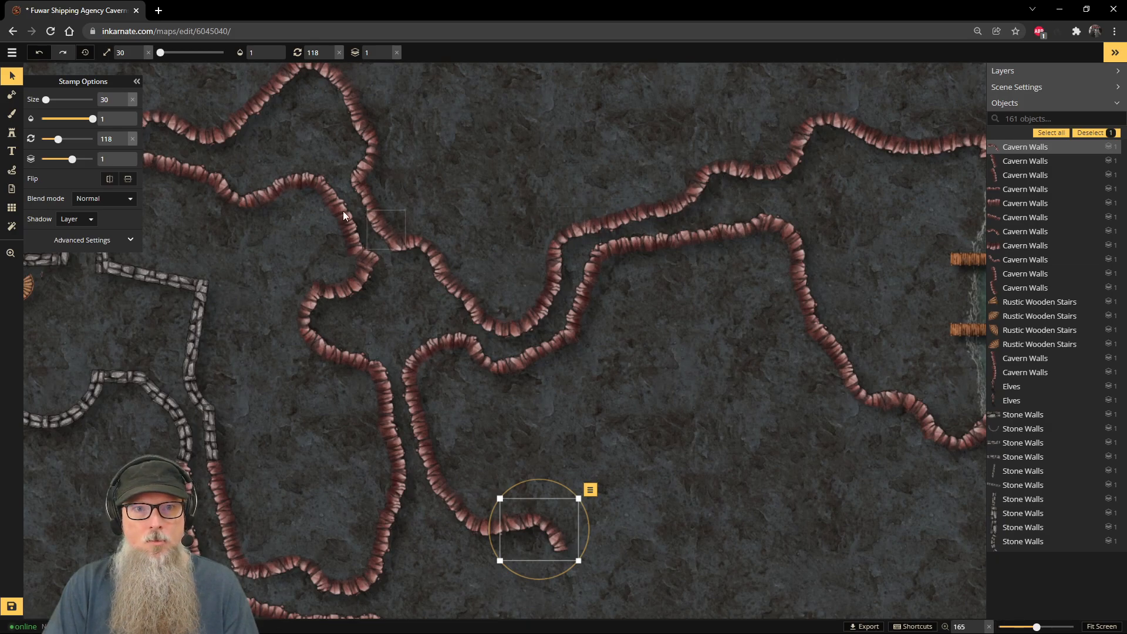
{"action": "left_click", "coordinate": [281, 189]}
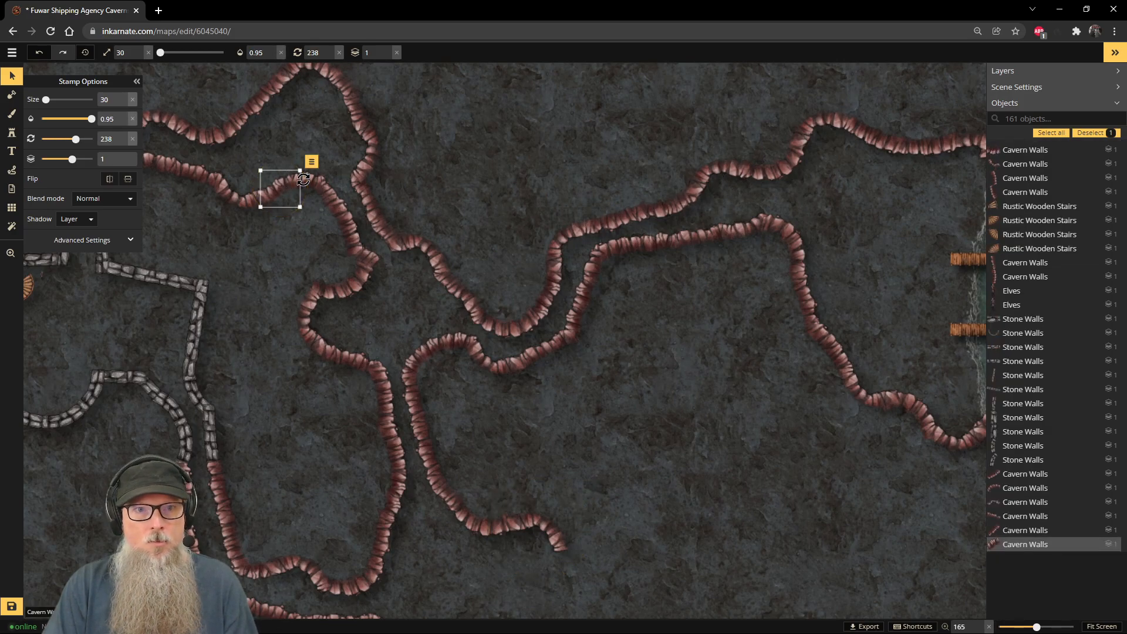
{"action": "left_click", "coordinate": [303, 179], "text": "shift"}
{"action": "key", "text": "ctrl+c"}
{"action": "key", "text": "ctrl+v"}
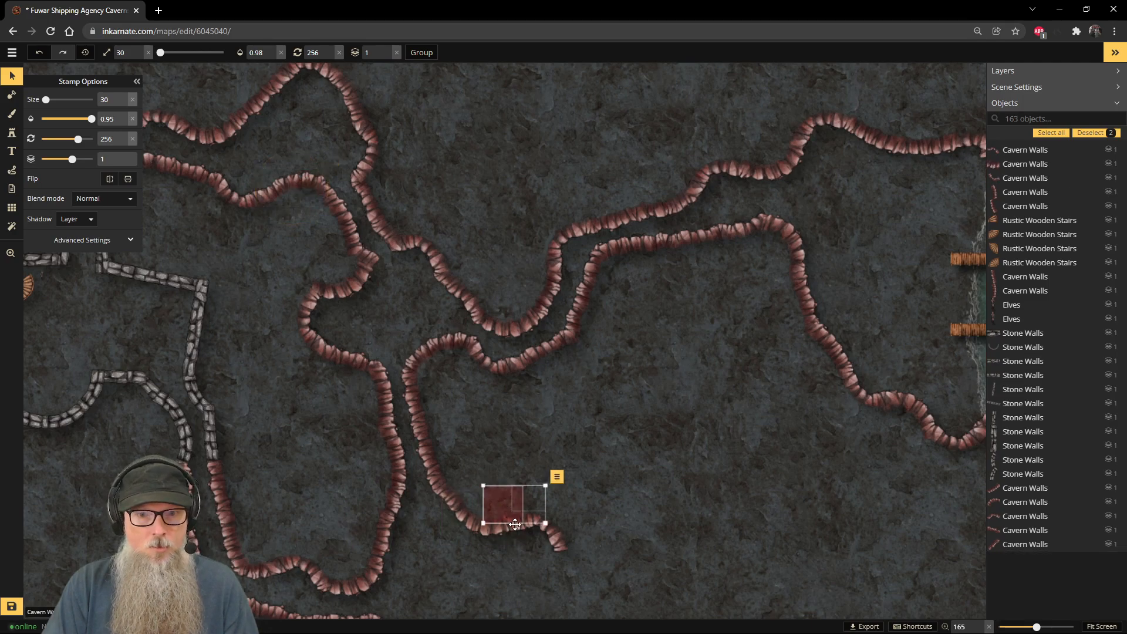
{"action": "scroll", "coordinate": [673, 471], "scroll_direction": "down", "scroll_amount": 2}
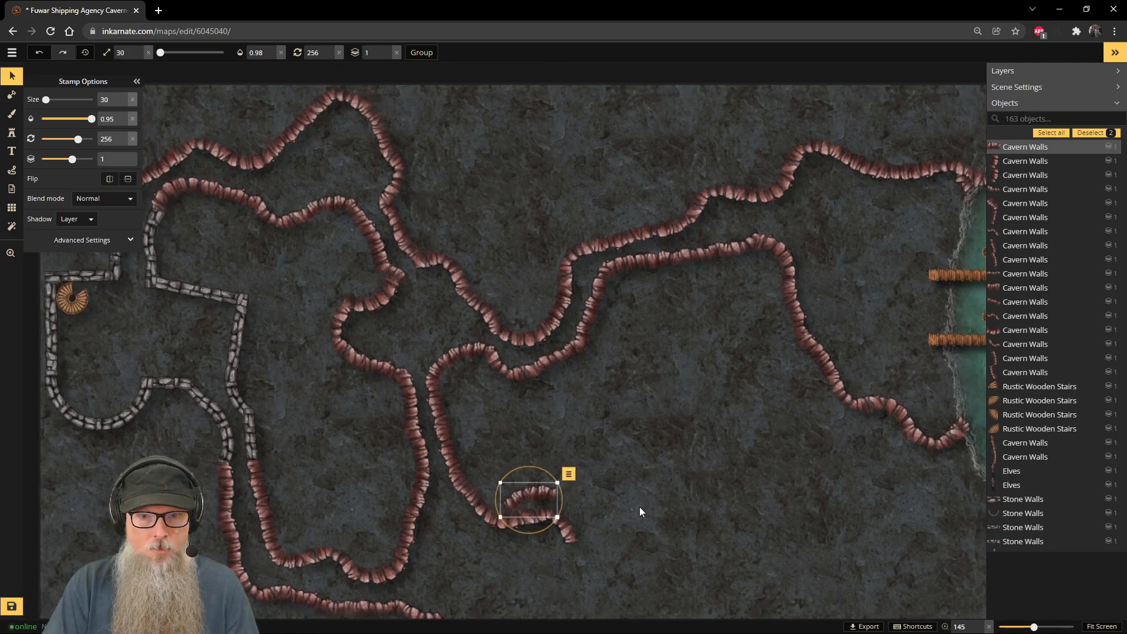
{"action": "scroll", "coordinate": [631, 524], "scroll_direction": "up", "scroll_amount": 3}
{"action": "left_click_drag", "start_coordinate": [639, 529], "coordinate": [623, 352]}
{"action": "scroll", "coordinate": [512, 347], "scroll_direction": "up", "scroll_amount": 2}
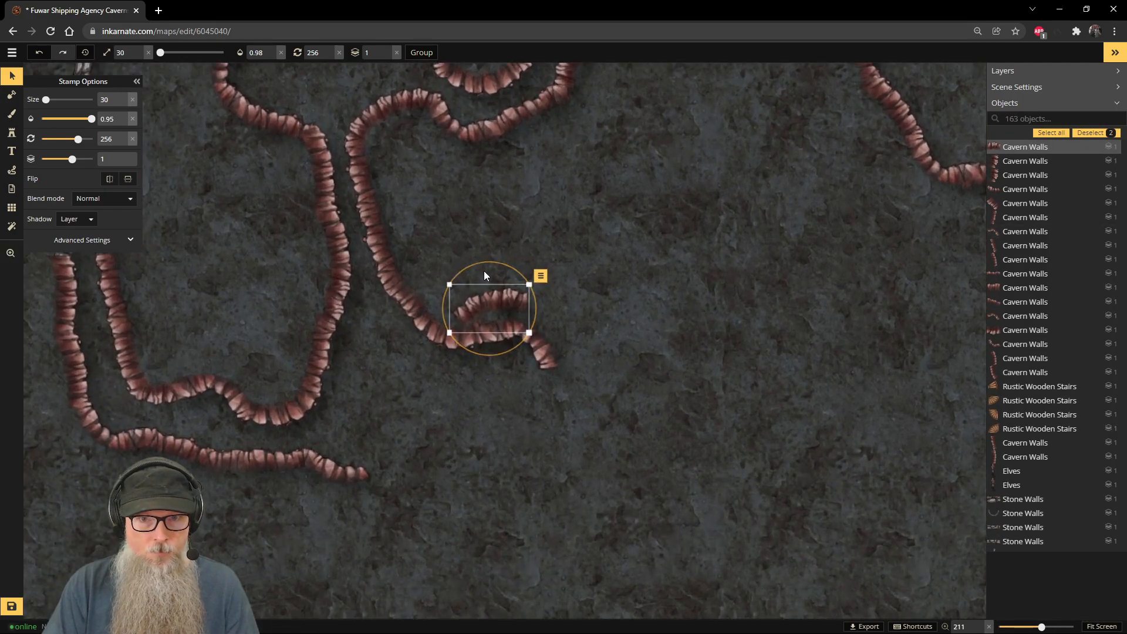
{"action": "left_click_drag", "start_coordinate": [484, 292], "coordinate": [422, 470]}
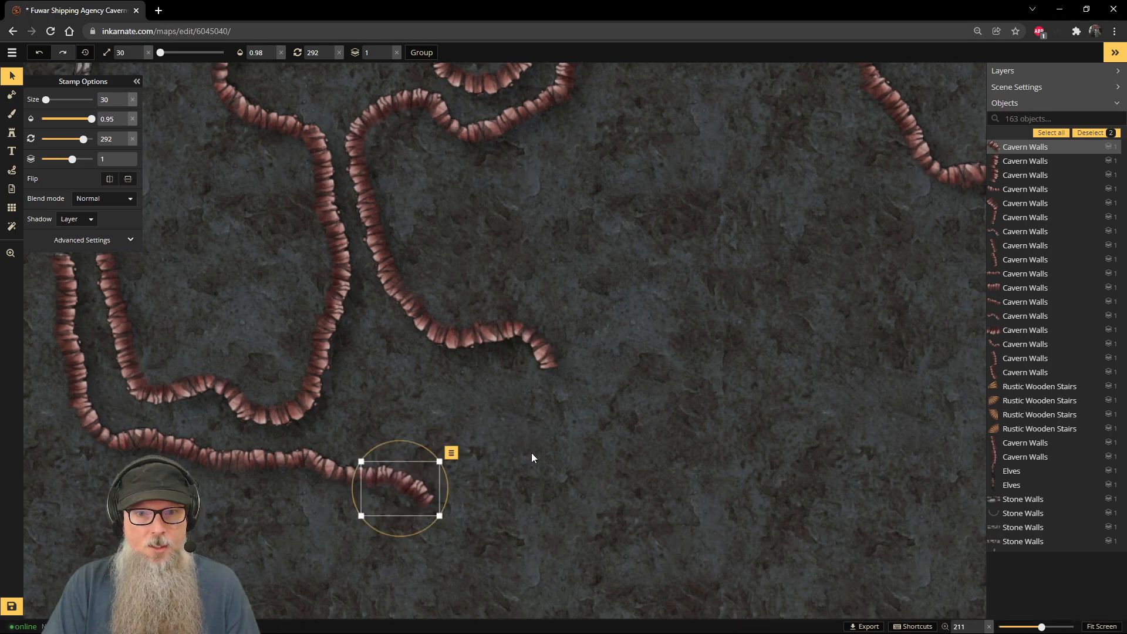
Step: Duplicate the near-vertical bent segment in the northern passage's east wall, rotate it to 272 degrees and park it below the southern passage's lower wall
{"action": "left_click_drag", "start_coordinate": [410, 172], "coordinate": [401, 404]}
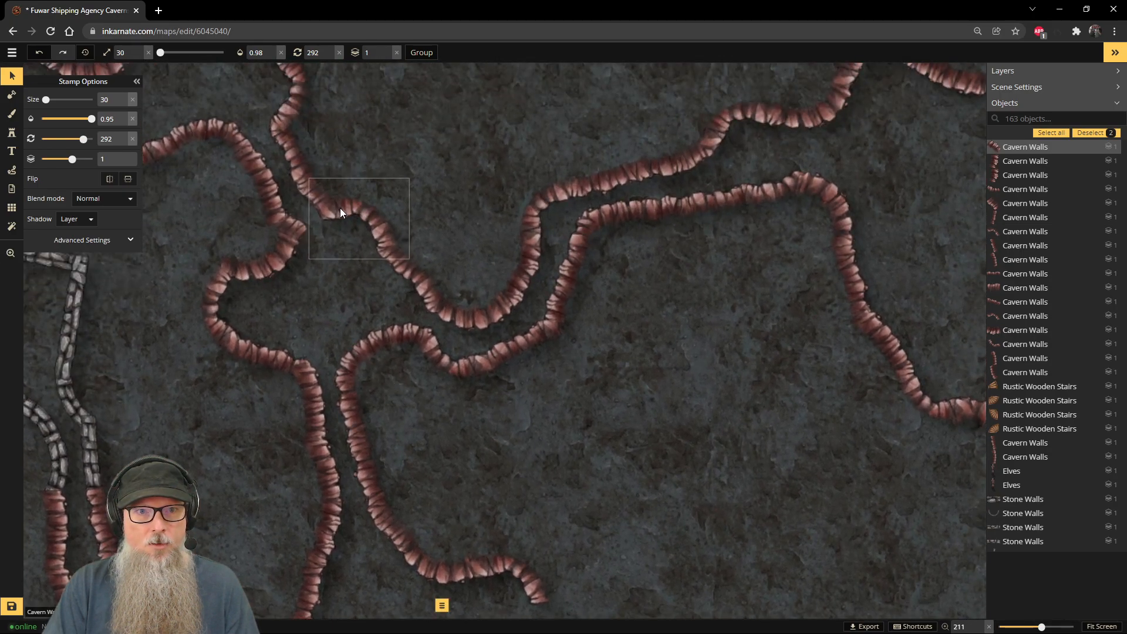
{"action": "left_click_drag", "start_coordinate": [344, 209], "coordinate": [411, 255]}
{"action": "left_click", "coordinate": [364, 150]}
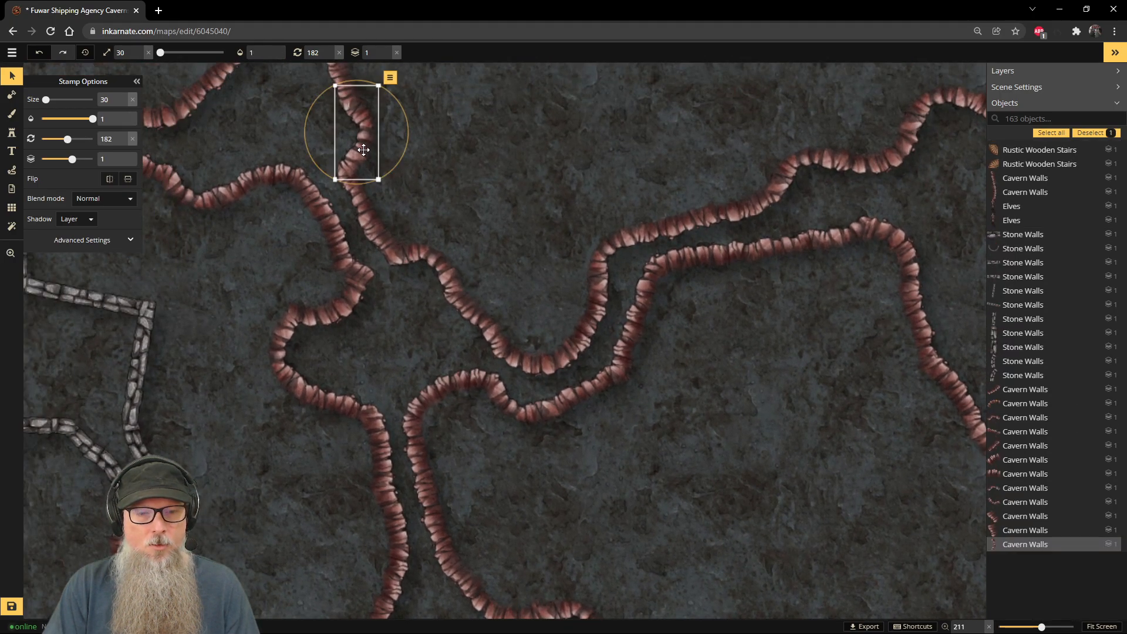
{"action": "key", "text": "ctrl+v"}
{"action": "left_click_drag", "start_coordinate": [856, 493], "coordinate": [846, 117]}
{"action": "left_click_drag", "start_coordinate": [690, 202], "coordinate": [533, 405]}
{"action": "left_click_drag", "start_coordinate": [514, 349], "coordinate": [227, 463]}
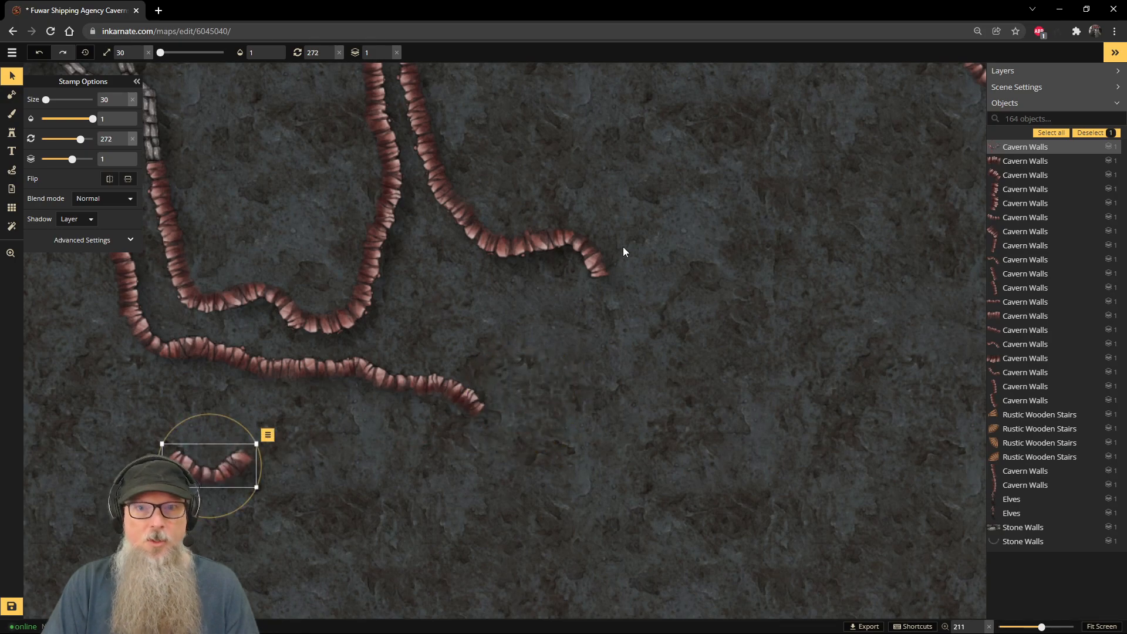
Step: Duplicate the curved segment at the bottom of the inner wall's bend, rotate it to 301 degrees and park it beside the spare piece
{"action": "left_click", "coordinate": [353, 308]}
{"action": "key", "text": "ctrl+c"}
{"action": "key", "text": "ctrl+v"}
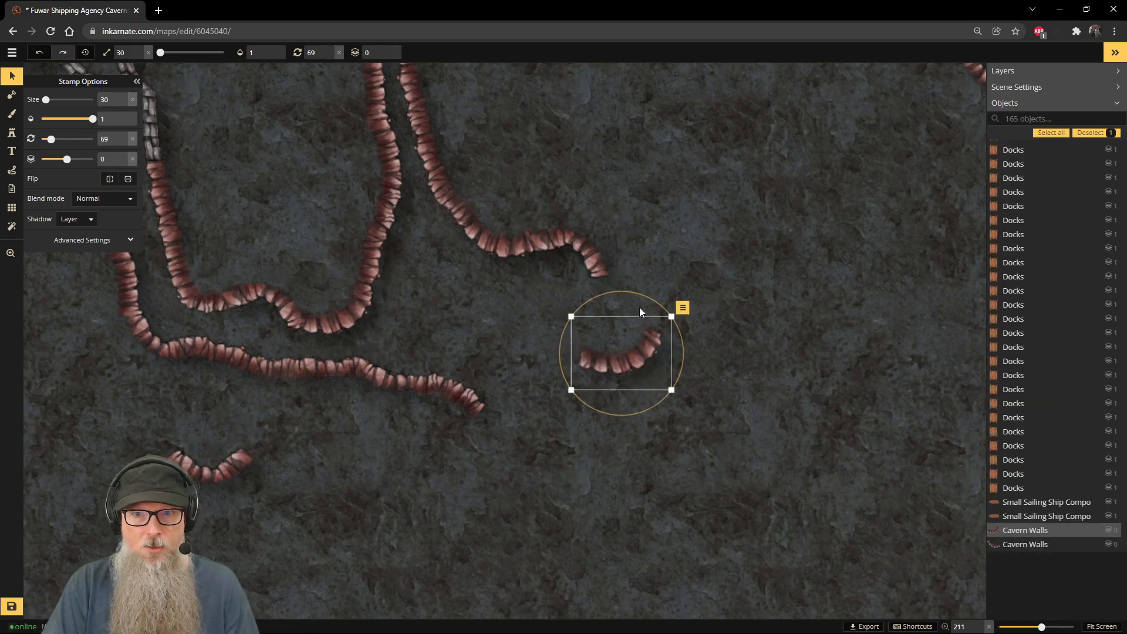
{"action": "left_click_drag", "start_coordinate": [634, 293], "coordinate": [510, 417]}
{"action": "left_click_drag", "start_coordinate": [654, 372], "coordinate": [332, 543]}
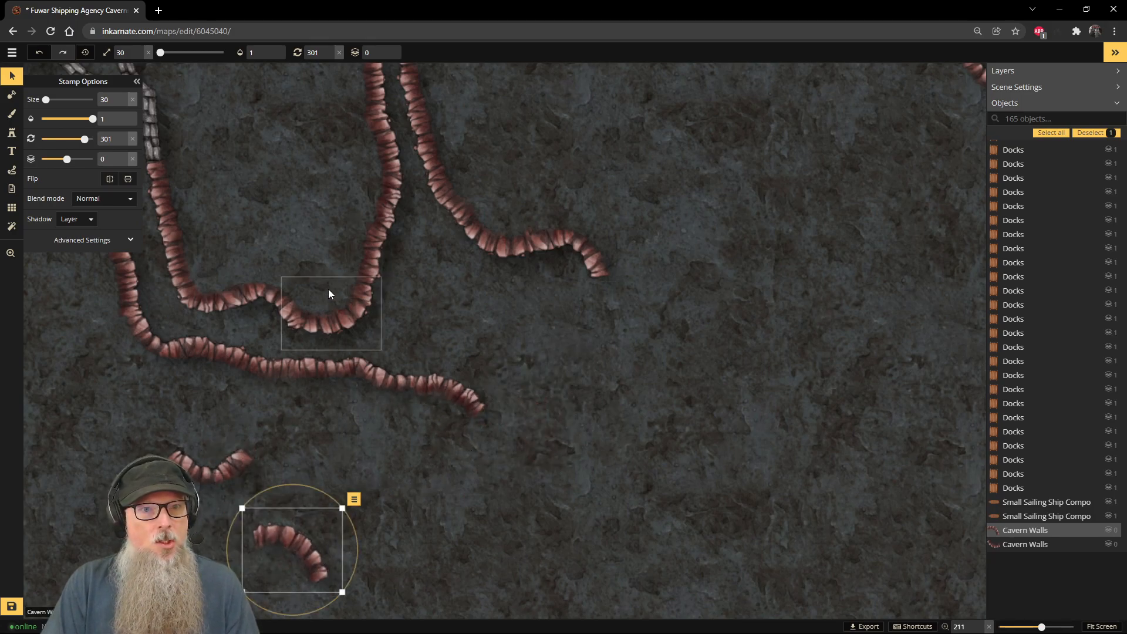
{"action": "left_click", "coordinate": [253, 290]}
{"action": "key", "text": "ctrl+c"}
{"action": "key", "text": "ctrl+v"}
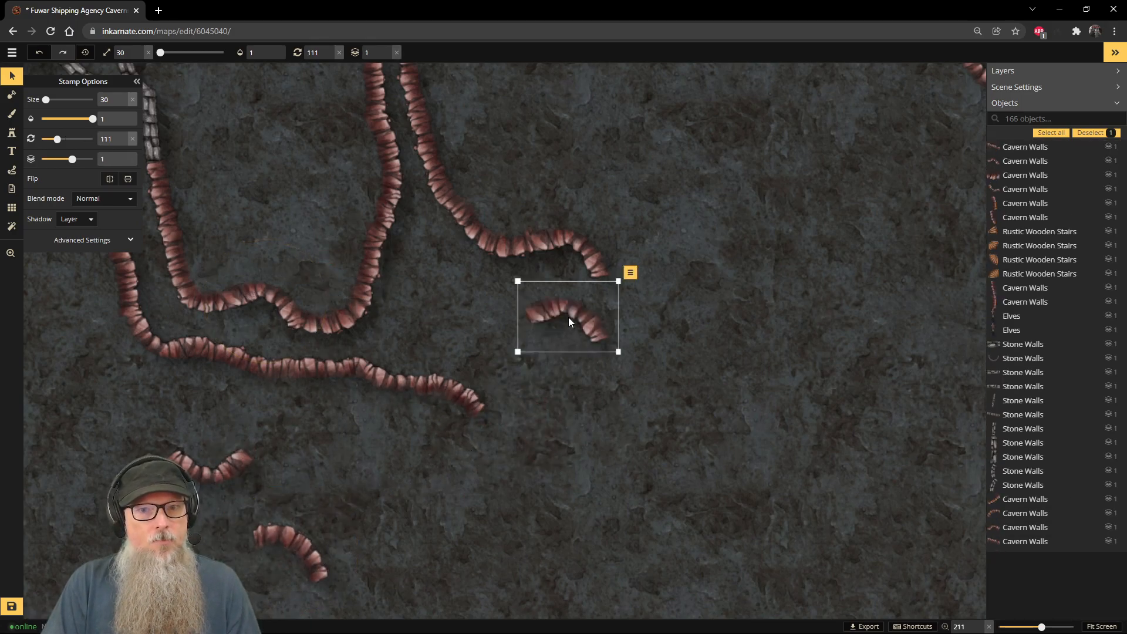
{"action": "left_click_drag", "start_coordinate": [590, 306], "coordinate": [593, 344]}
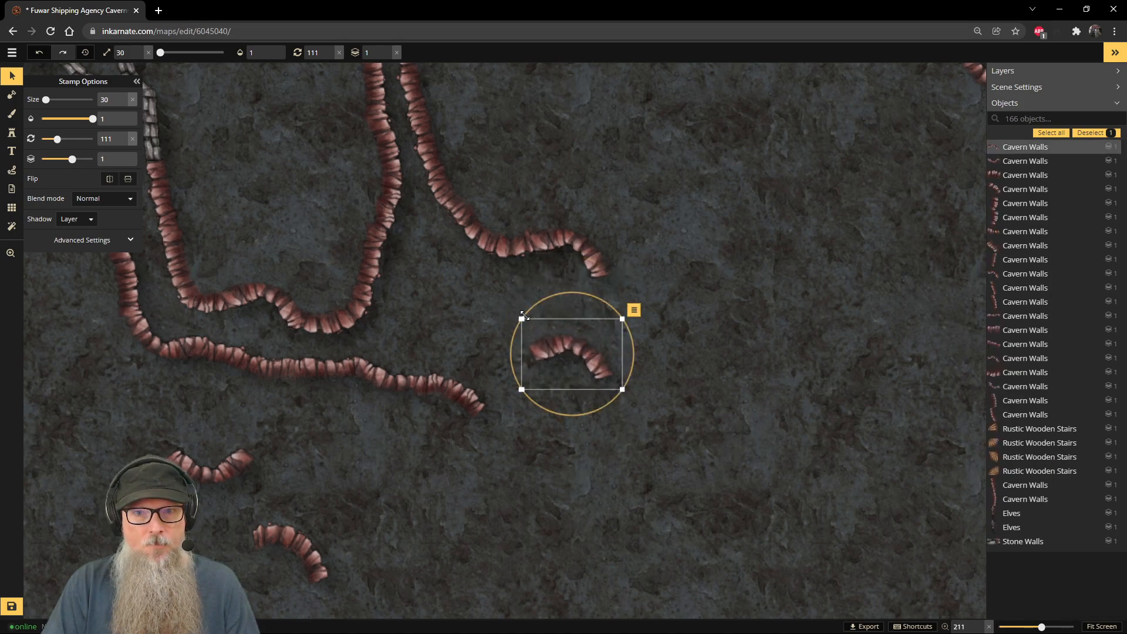
{"action": "left_click", "coordinate": [535, 302]}
{"action": "left_click", "coordinate": [566, 330]}
{"action": "left_click_drag", "start_coordinate": [585, 296], "coordinate": [719, 204]}
{"action": "key", "text": "Delete"}
Step: Duplicate a curved segment from the southeastern wall near the lake, rotate it to 262 degrees and park it below the southern passage's lower wall
{"action": "left_click_drag", "start_coordinate": [674, 150], "coordinate": [513, 450]}
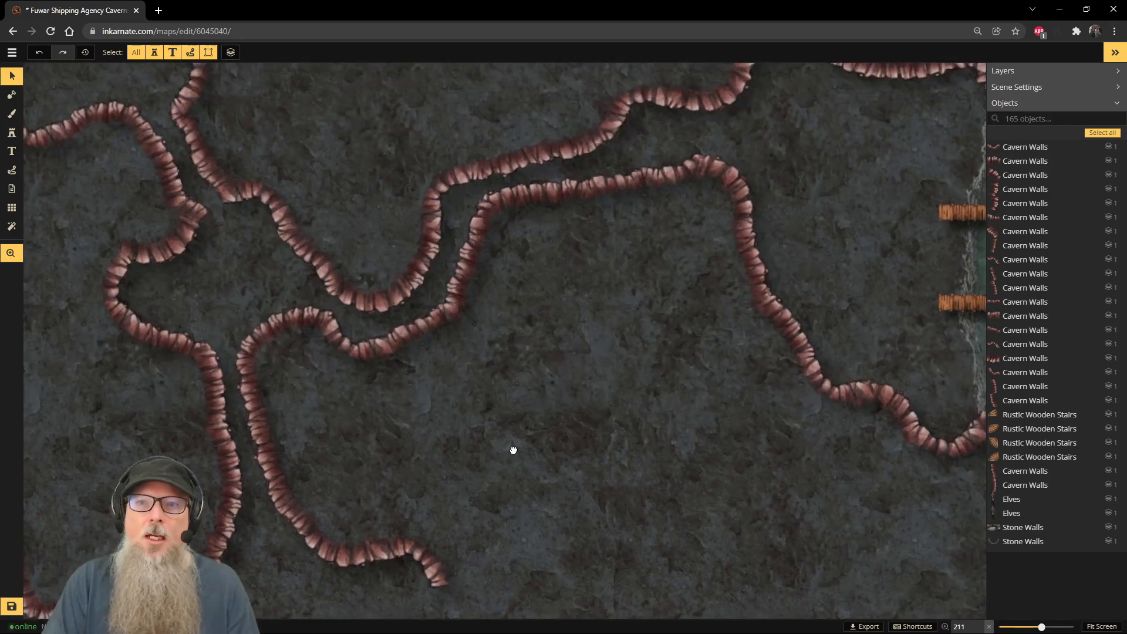
{"action": "left_click", "coordinate": [889, 402]}
{"action": "left_click_drag", "start_coordinate": [569, 486], "coordinate": [676, 296]}
{"action": "scroll", "coordinate": [581, 446], "scroll_direction": "down", "scroll_amount": 3}
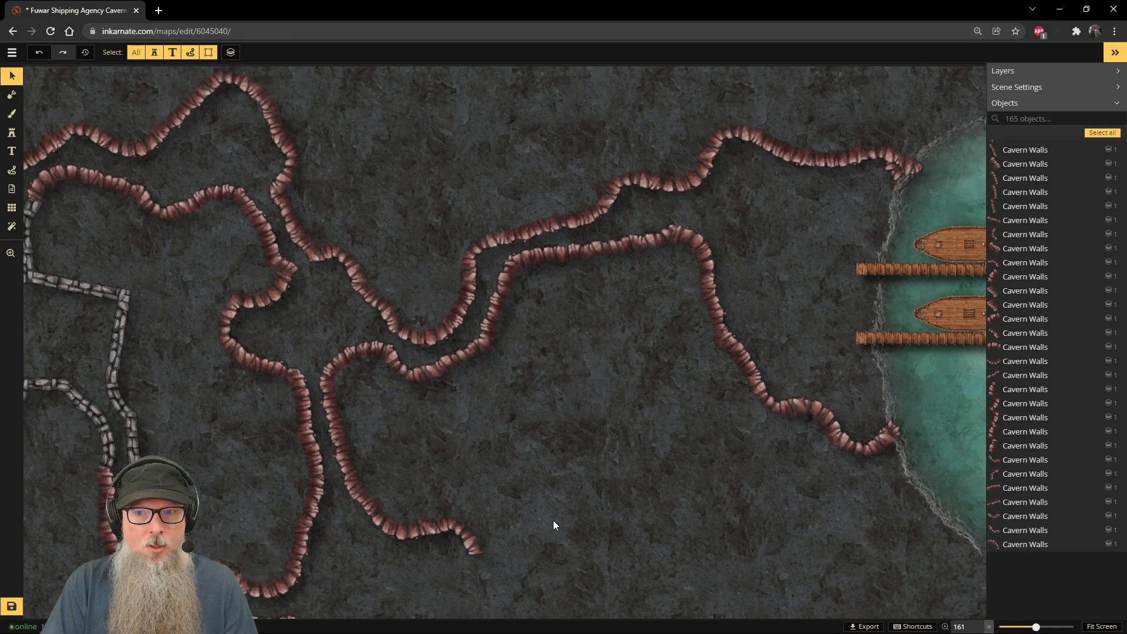
{"action": "left_click_drag", "start_coordinate": [551, 524], "coordinate": [604, 378]}
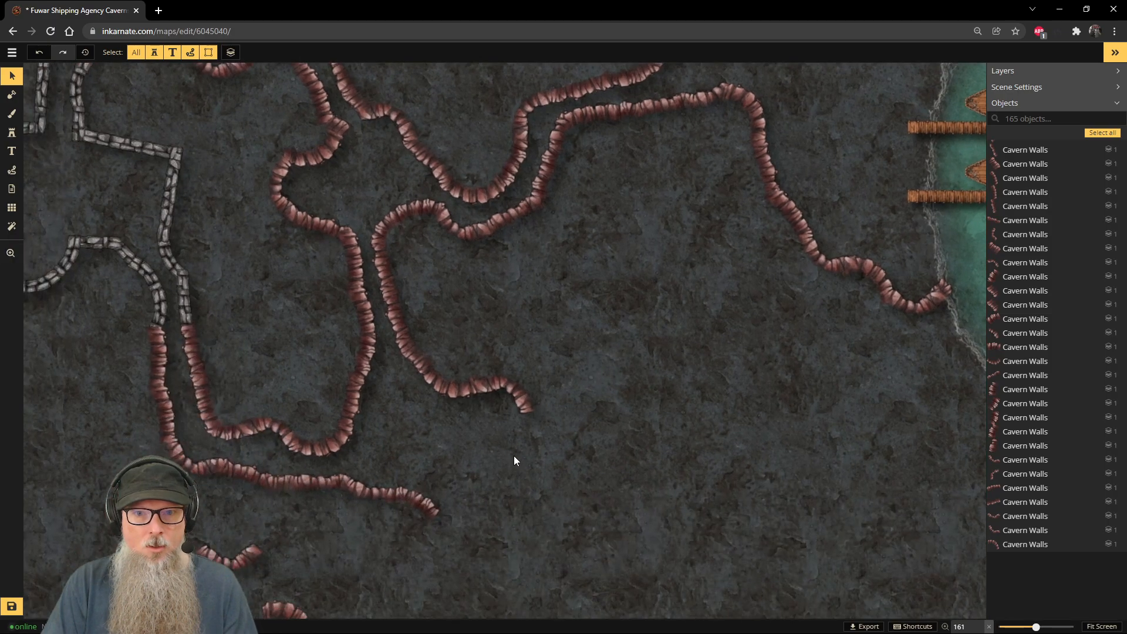
{"action": "key", "text": "ctrl+v"}
{"action": "scroll", "coordinate": [551, 426], "scroll_direction": "up", "scroll_amount": 2}
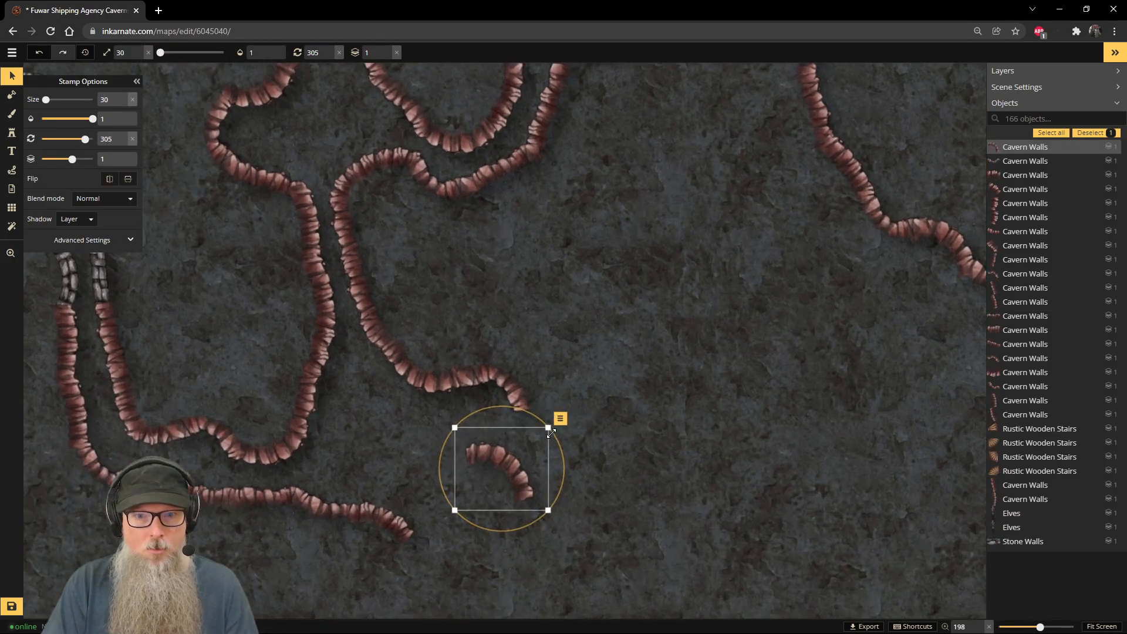
{"action": "scroll", "coordinate": [551, 426], "scroll_direction": "up", "scroll_amount": 2}
{"action": "left_click_drag", "start_coordinate": [469, 401], "coordinate": [640, 524]}
{"action": "left_click_drag", "start_coordinate": [608, 554], "coordinate": [203, 590]}
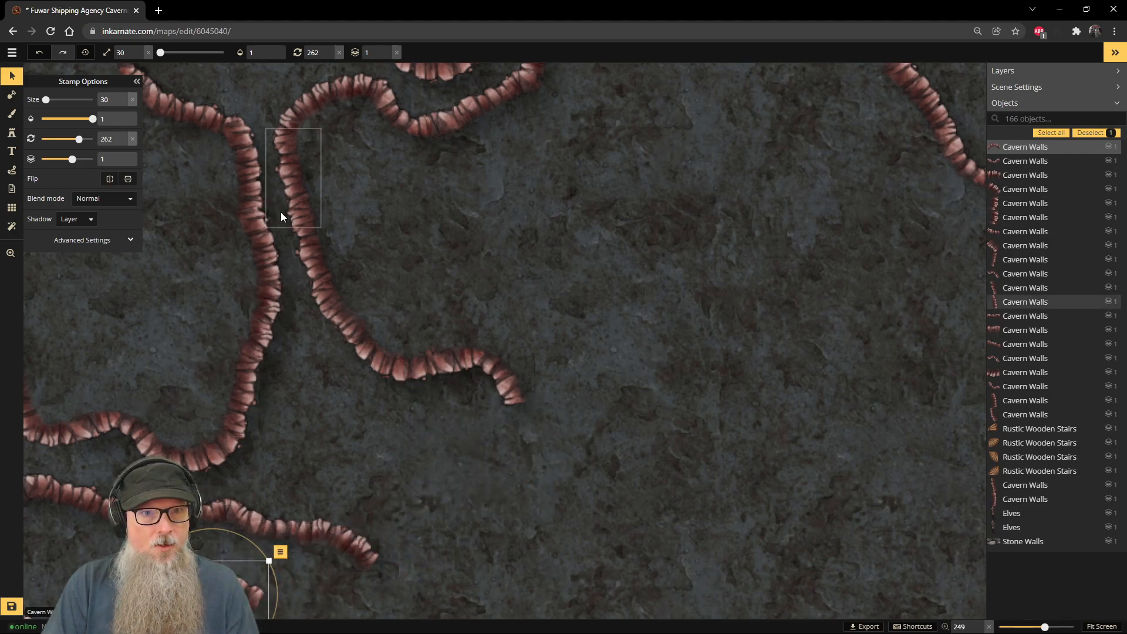
Step: Make four copies of the short segment atop the east wall's arch and scatter them near the lower wall's open end
{"action": "left_click", "coordinate": [338, 102]}
{"action": "key", "text": "ctrl+c"}
{"action": "key", "text": "ctrl+v"}
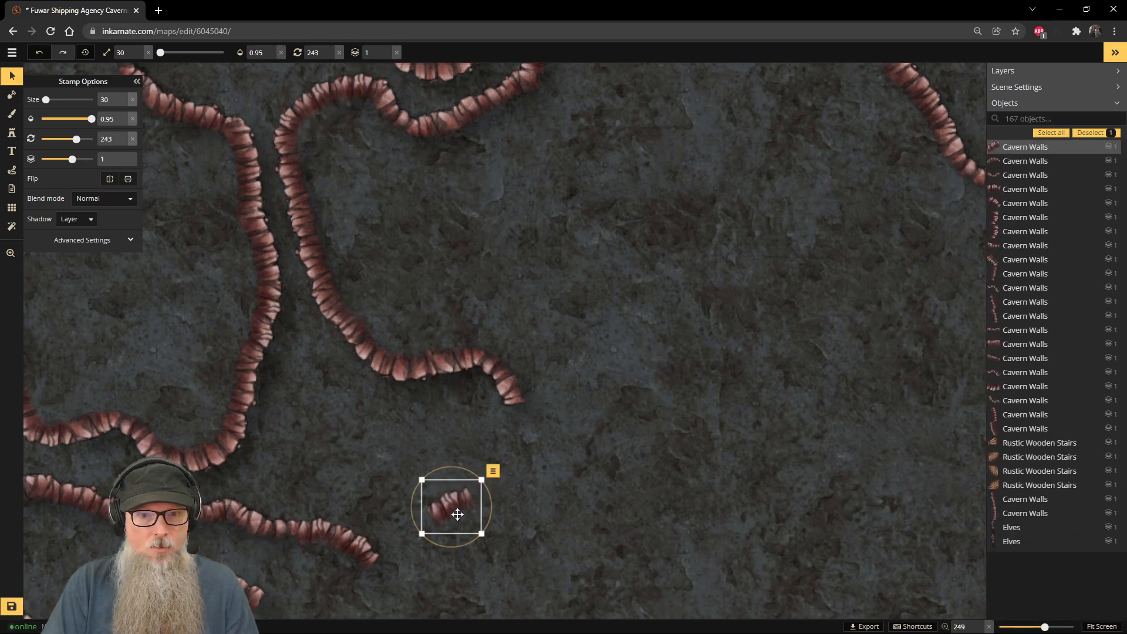
{"action": "left_click", "coordinate": [512, 495]}
{"action": "key", "text": "ctrl+v"}
{"action": "key", "text": "ctrl+v"}
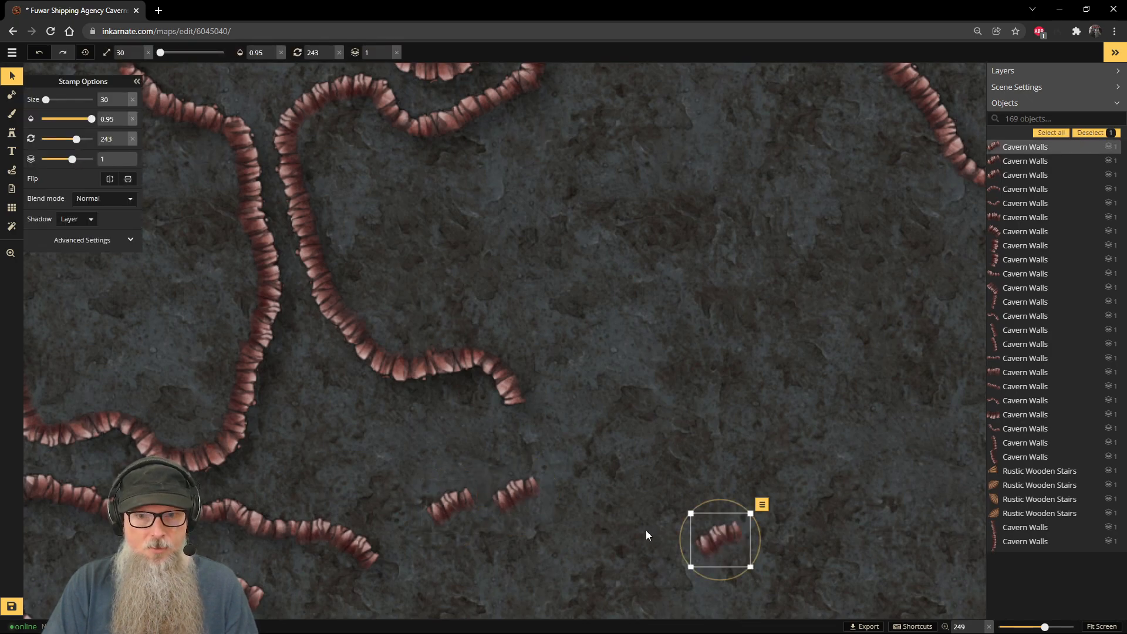
{"action": "key", "text": "ctrl+v"}
{"action": "left_click_drag", "start_coordinate": [623, 468], "coordinate": [606, 476]}
{"action": "left_click_drag", "start_coordinate": [720, 533], "coordinate": [484, 556]}
Step: Rotate the westernmost short copy to 285 degrees and attach it to the open end of the lower wall
{"action": "left_click", "coordinate": [523, 487]}
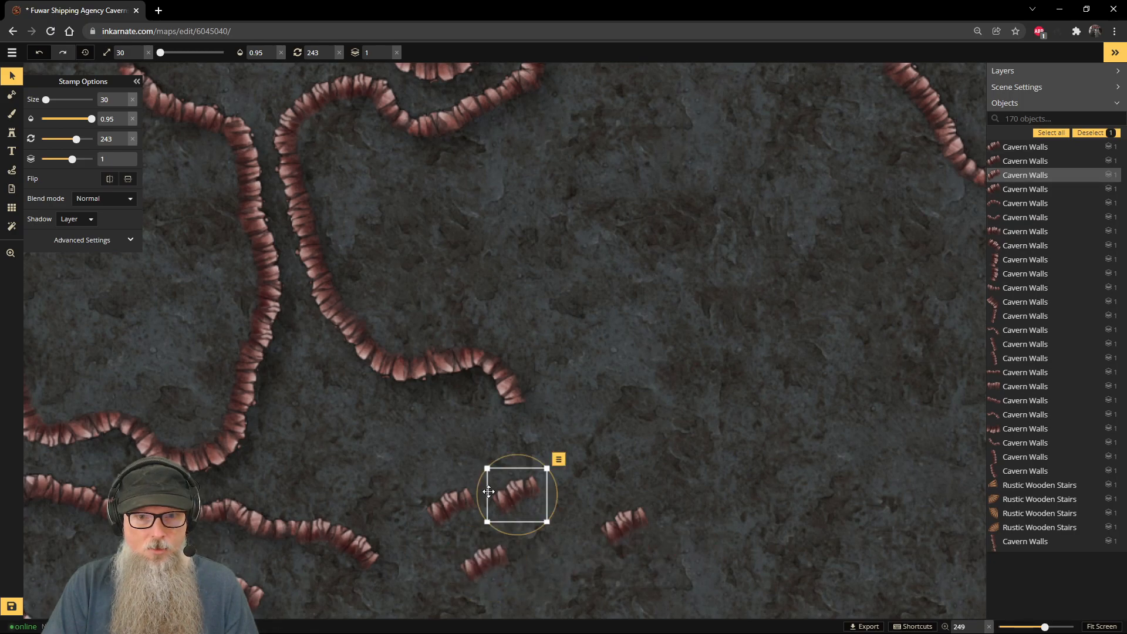
{"action": "left_click", "coordinate": [439, 485]}
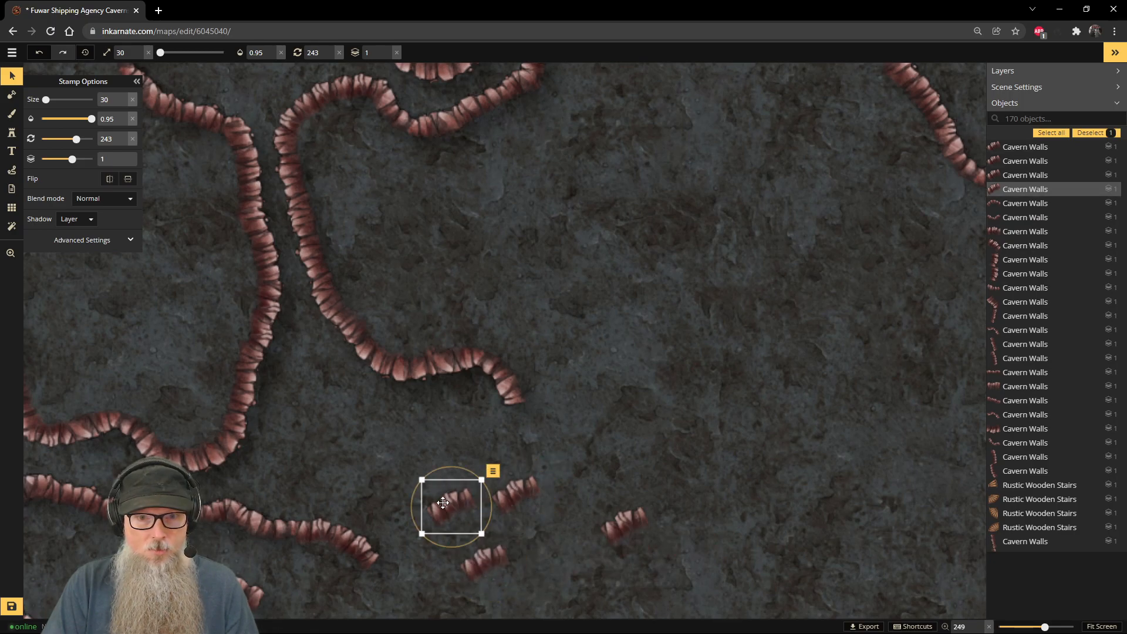
{"action": "scroll", "coordinate": [476, 352], "scroll_direction": "up", "scroll_amount": 3}
{"action": "scroll", "coordinate": [476, 350], "scroll_direction": "up", "scroll_amount": 3}
{"action": "left_click_drag", "start_coordinate": [476, 351], "coordinate": [373, 396]}
{"action": "left_click_drag", "start_coordinate": [391, 350], "coordinate": [425, 377]}
{"action": "left_click_drag", "start_coordinate": [333, 399], "coordinate": [364, 455]}
{"action": "left_click_drag", "start_coordinate": [378, 412], "coordinate": [358, 412]}
{"action": "left_click_drag", "start_coordinate": [405, 473], "coordinate": [383, 475]}
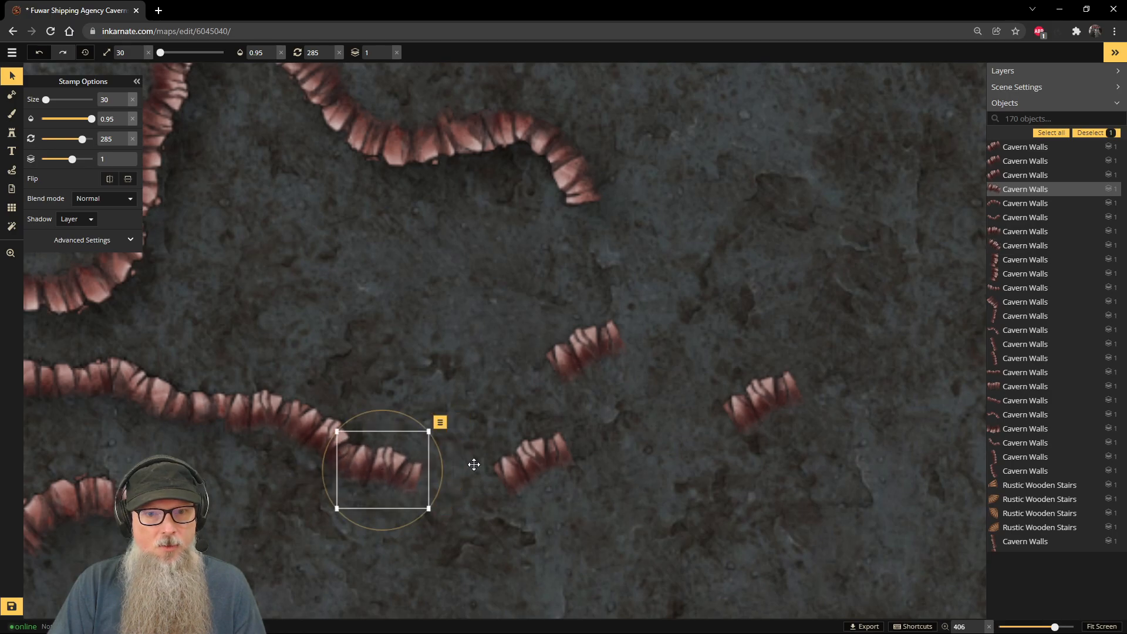
Step: Attach two more short copies to the lower wall's end, adjusting the second one's rotation so the wall climbs northeast
{"action": "left_click", "coordinate": [523, 459]}
{"action": "left_click_drag", "start_coordinate": [502, 458], "coordinate": [447, 459]}
{"action": "left_click", "coordinate": [582, 355]}
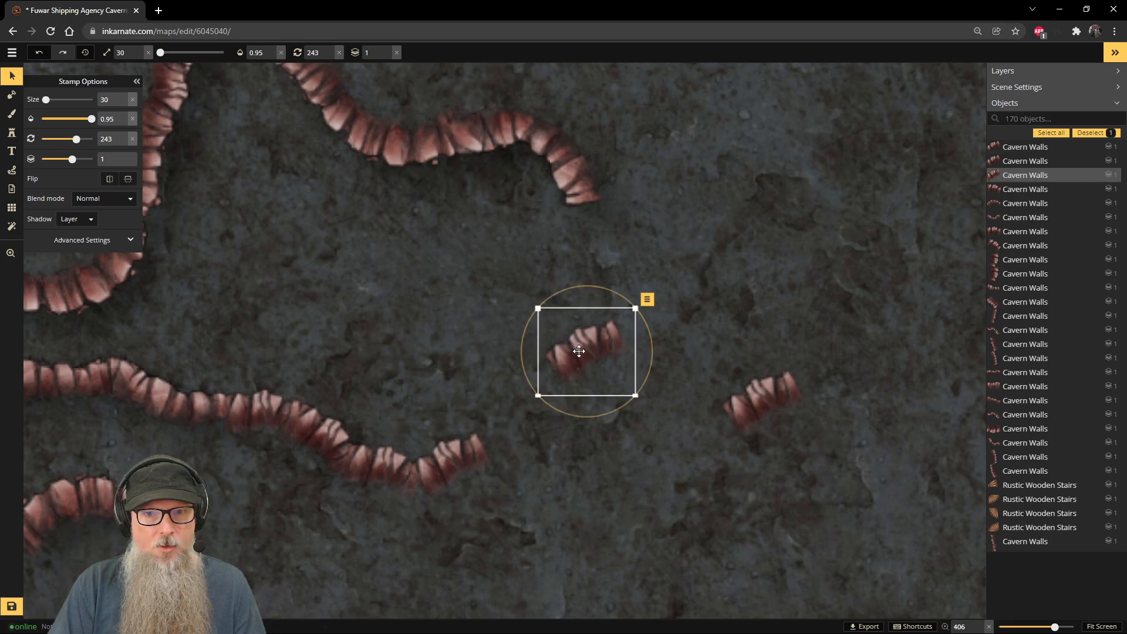
{"action": "left_click", "coordinate": [550, 288]}
{"action": "left_click", "coordinate": [575, 324]}
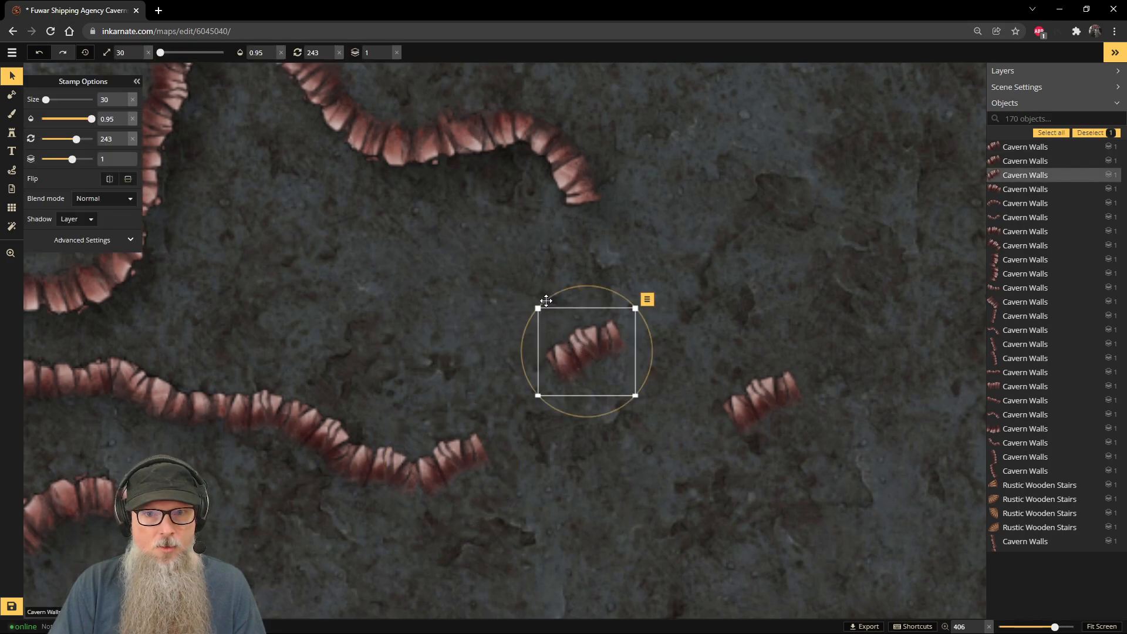
{"action": "left_click_drag", "start_coordinate": [556, 297], "coordinate": [551, 301]}
{"action": "left_click_drag", "start_coordinate": [578, 345], "coordinate": [500, 425]}
Step: Extend the upper wall's end southward with the remaining short copy rotated to 164 degrees and another pasted copy rotated to 179 degrees
{"action": "left_click", "coordinate": [757, 398]}
{"action": "left_click_drag", "start_coordinate": [758, 399], "coordinate": [617, 373]}
{"action": "left_click_drag", "start_coordinate": [603, 318], "coordinate": [508, 387]}
{"action": "left_click_drag", "start_coordinate": [634, 381], "coordinate": [615, 238]}
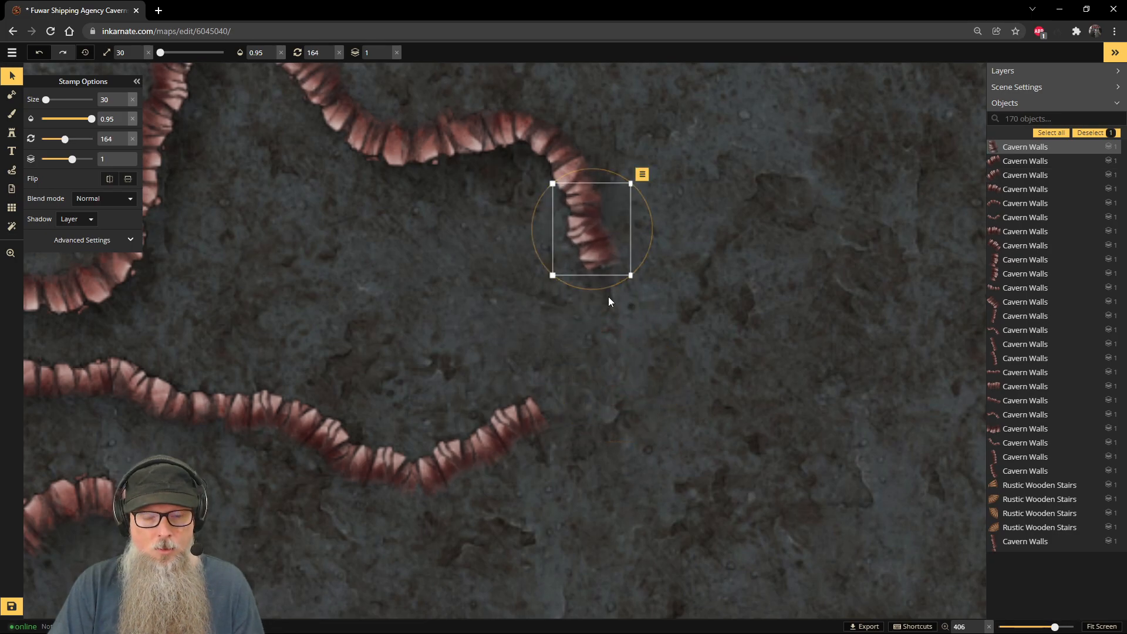
{"action": "key", "text": "ctrl+v"}
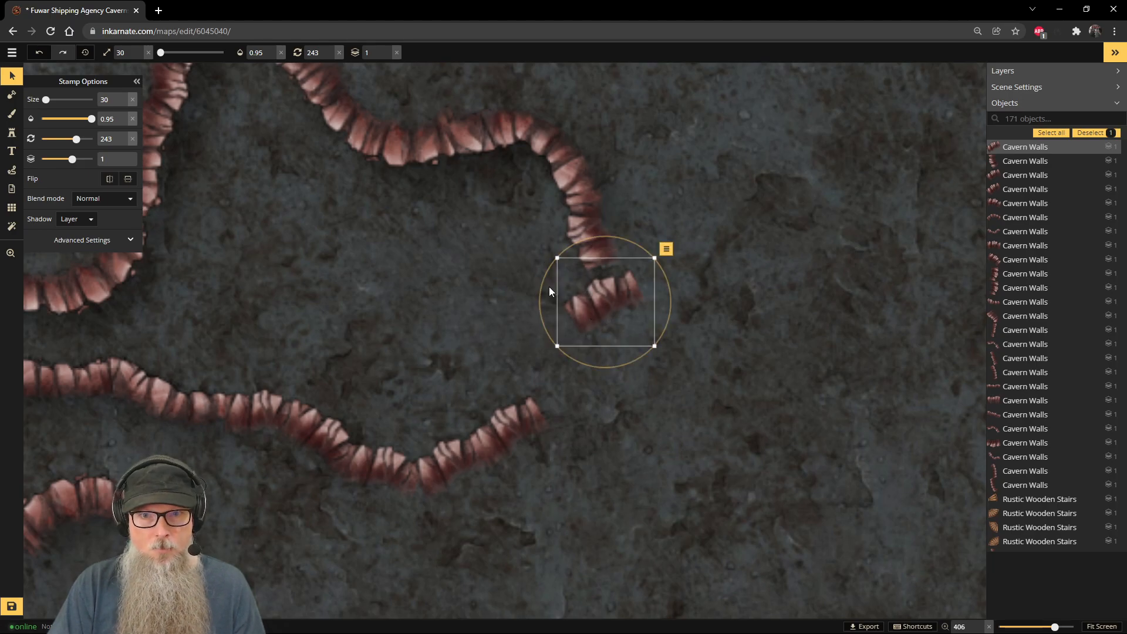
{"action": "left_click_drag", "start_coordinate": [543, 288], "coordinate": [577, 336]}
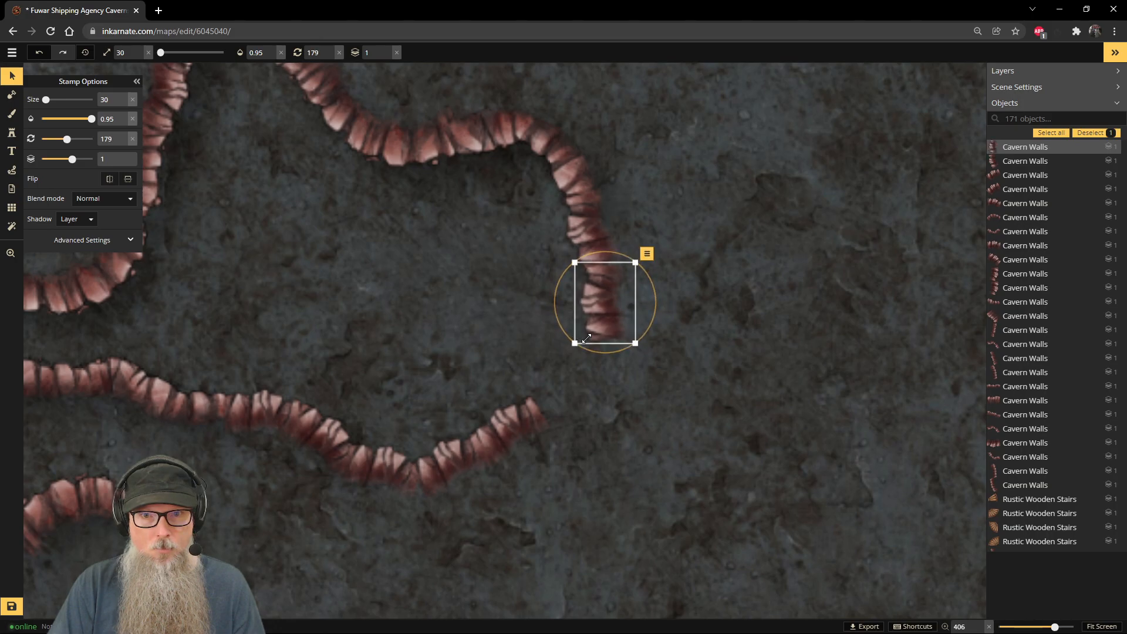
Step: Attach a parked curved segment to the lower wall's open end at 299 degrees, arching it down to the southeast
{"action": "left_click_drag", "start_coordinate": [178, 507], "coordinate": [611, 448]}
{"action": "left_click_drag", "start_coordinate": [544, 484], "coordinate": [600, 439]}
{"action": "scroll", "coordinate": [406, 455], "scroll_direction": "down", "scroll_amount": 1}
{"action": "scroll", "coordinate": [396, 453], "scroll_direction": "down", "scroll_amount": 2}
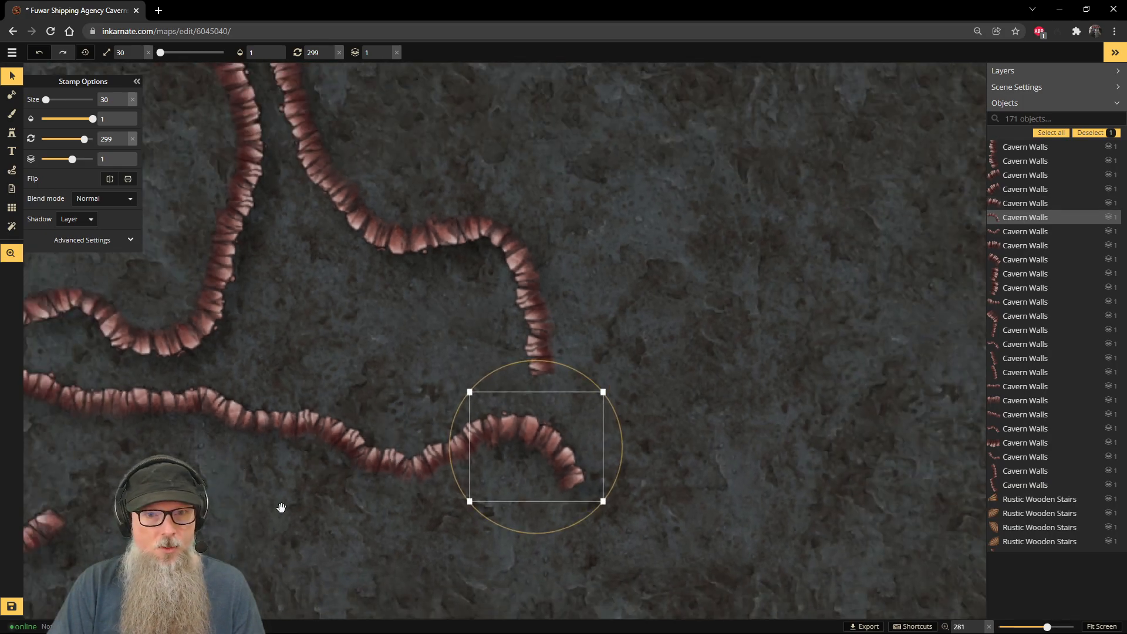
Step: Attach the parked curved segment to the lower wall's open end, rotated to 18 degrees so the wall bends back southwest
{"action": "scroll", "coordinate": [294, 510], "scroll_direction": "down", "scroll_amount": 2}
{"action": "key", "text": "space"}
{"action": "left_click_drag", "start_coordinate": [277, 544], "coordinate": [340, 422]}
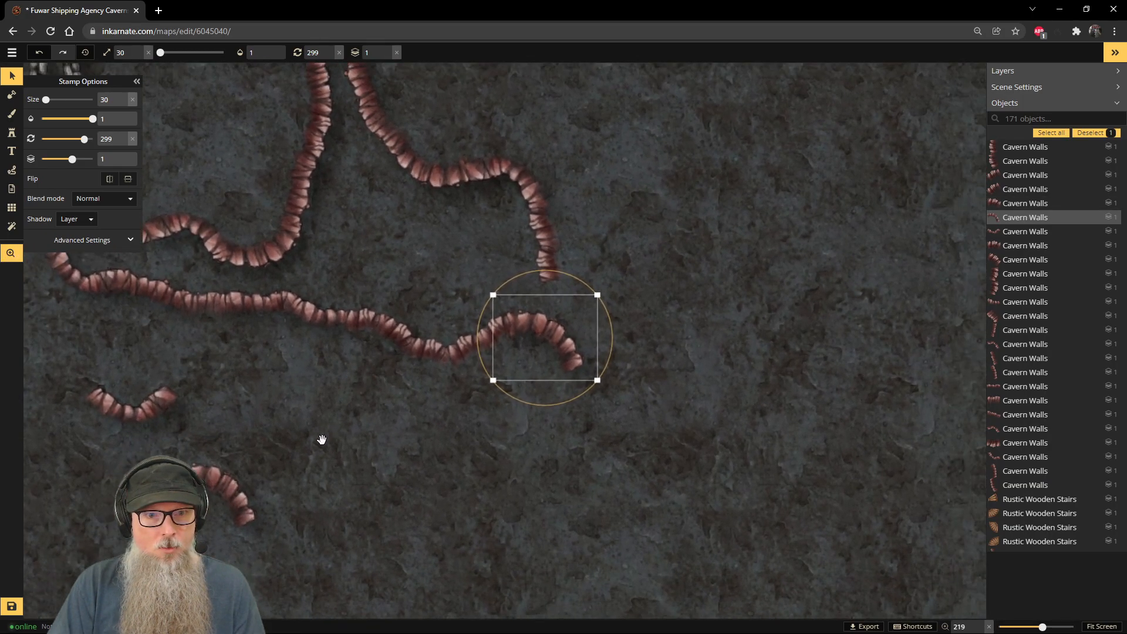
{"action": "left_click_drag", "start_coordinate": [217, 495], "coordinate": [594, 420]}
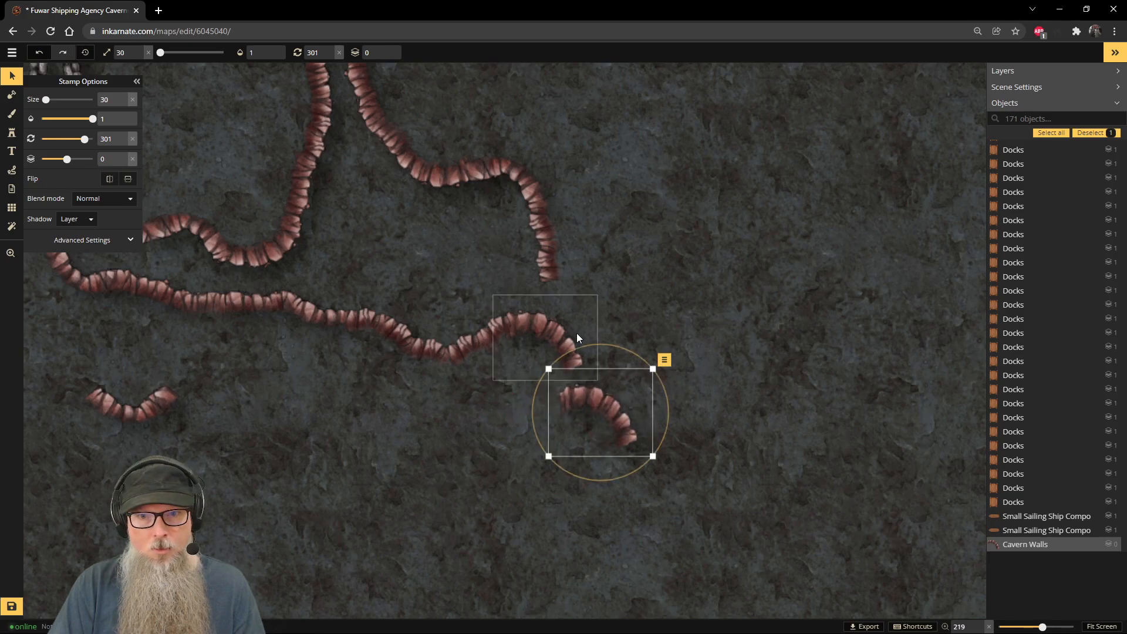
{"action": "left_click_drag", "start_coordinate": [613, 343], "coordinate": [669, 392]}
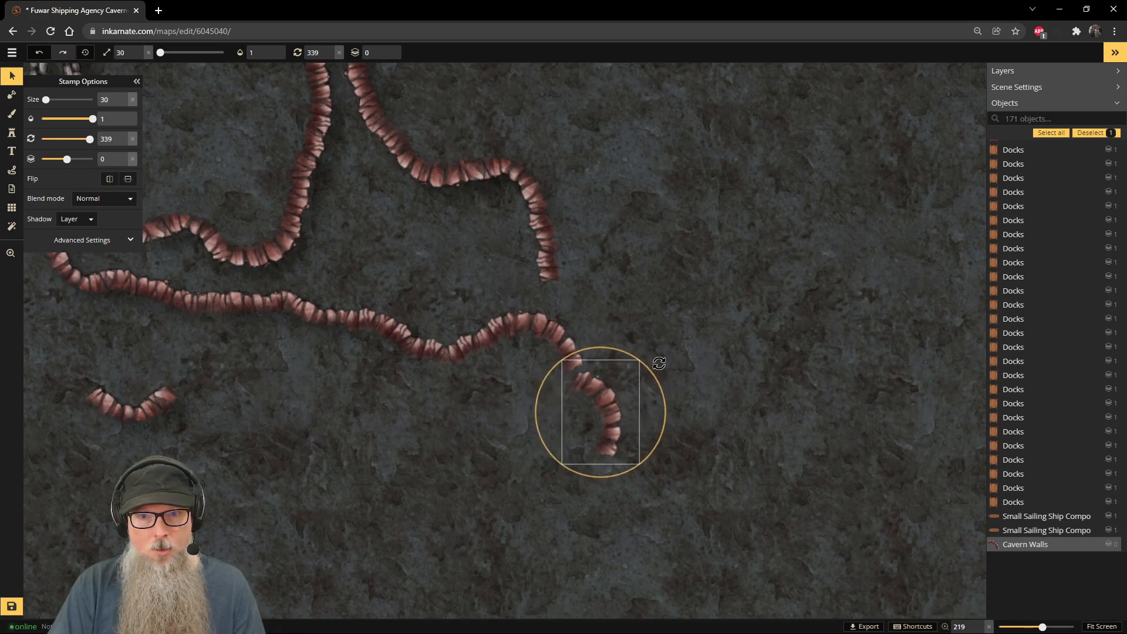
{"action": "left_click_drag", "start_coordinate": [606, 428], "coordinate": [578, 423]}
{"action": "left_click_drag", "start_coordinate": [578, 344], "coordinate": [584, 345]}
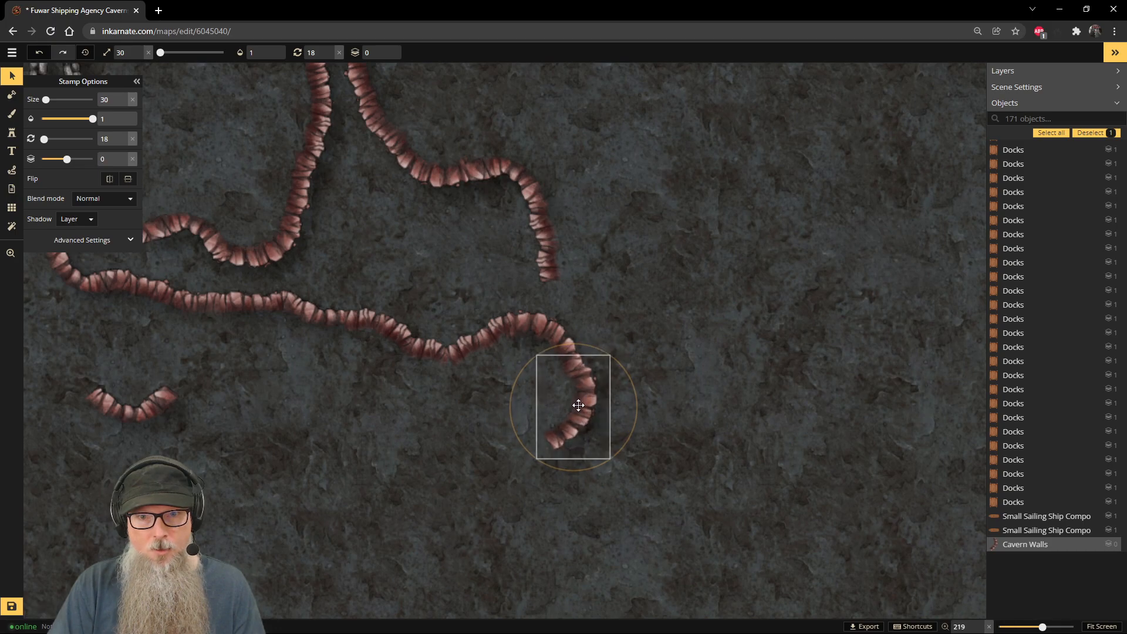
Step: Rotate the remaining parked curved segment to 127 degrees and attach it to the upper wall's southern end
{"action": "left_click", "coordinate": [177, 404]}
{"action": "left_click_drag", "start_coordinate": [177, 403], "coordinate": [650, 289]}
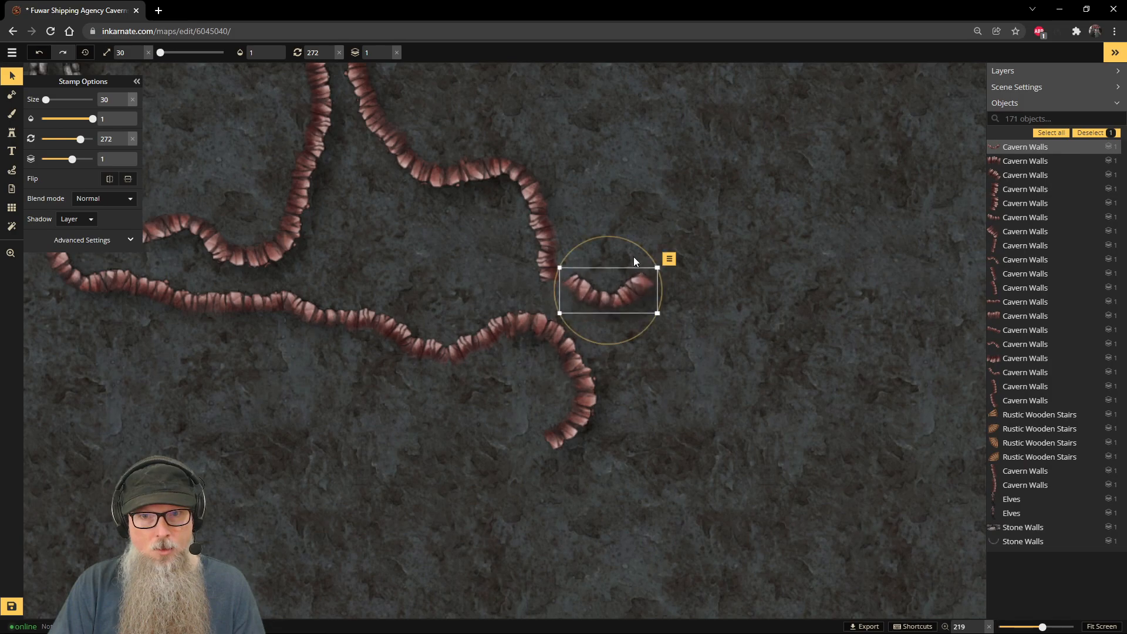
{"action": "left_click_drag", "start_coordinate": [624, 240], "coordinate": [529, 362]}
{"action": "left_click_drag", "start_coordinate": [640, 296], "coordinate": [612, 292]}
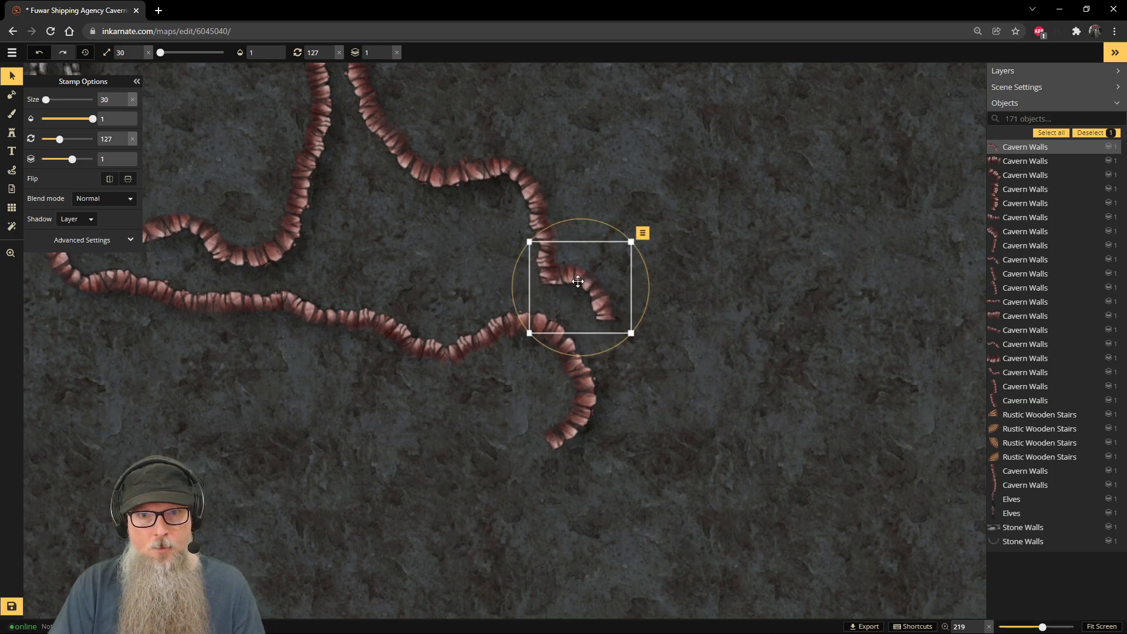
Step: Duplicate a short segment of the lower wall and park the copy on open ground east of the passage
{"action": "left_click", "coordinate": [484, 342]}
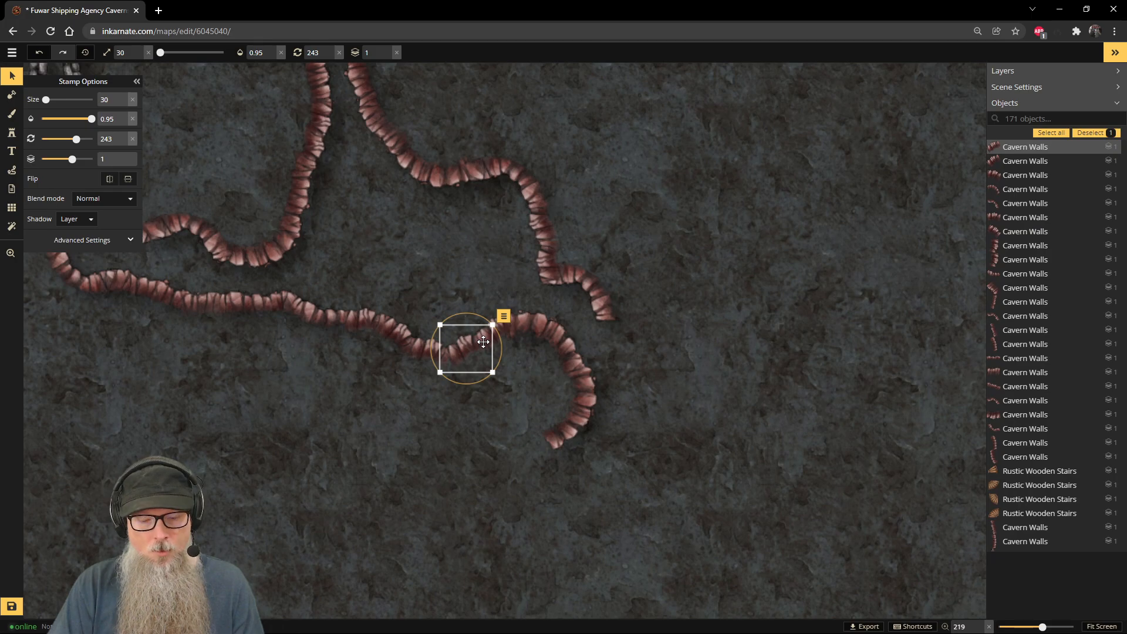
{"action": "left_click", "coordinate": [712, 378]}
{"action": "left_click_drag", "start_coordinate": [728, 362], "coordinate": [735, 293]}
Step: Extend the upper wall's end south with a copy of a long segment from the northern passage, and park the short copy just below it
{"action": "left_click", "coordinate": [328, 97], "text": "shift"}
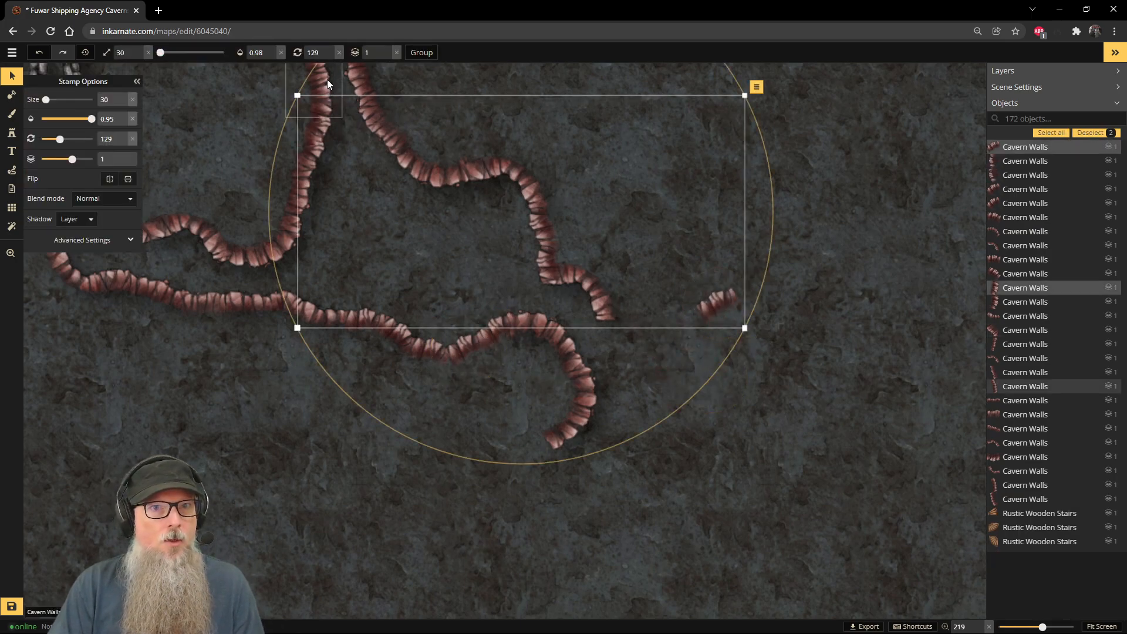
{"action": "left_click", "coordinate": [357, 78]}
{"action": "key", "text": "ctrl+c"}
{"action": "key", "text": "ctrl+v"}
{"action": "left_click_drag", "start_coordinate": [653, 453], "coordinate": [630, 350]}
{"action": "left_click_drag", "start_coordinate": [722, 307], "coordinate": [632, 412]}
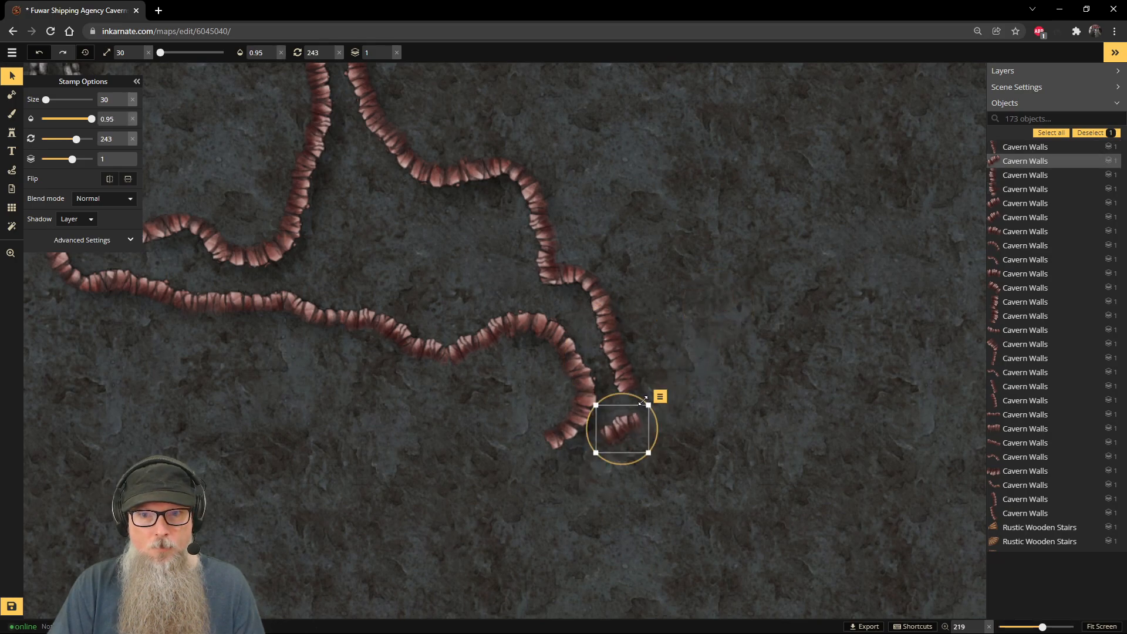
Step: Place two new Cavern Walls stamps, a short one and a longer straight one, on the open ground south of the passage
{"action": "left_click", "coordinate": [10, 136]}
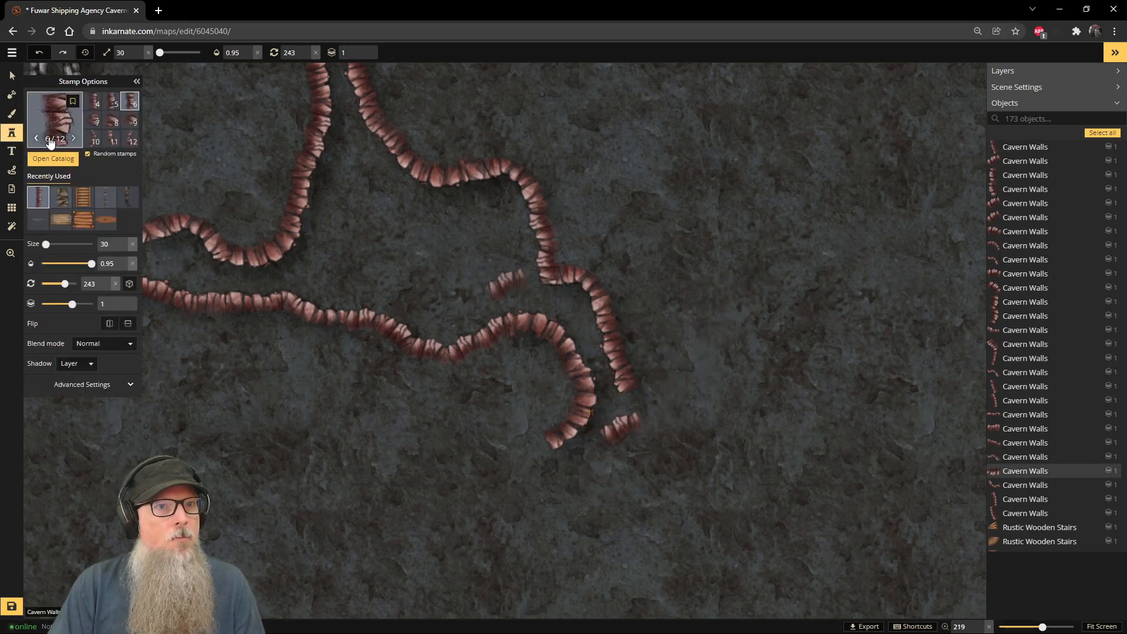
{"action": "scroll", "coordinate": [117, 132], "scroll_direction": "up", "scroll_amount": 1}
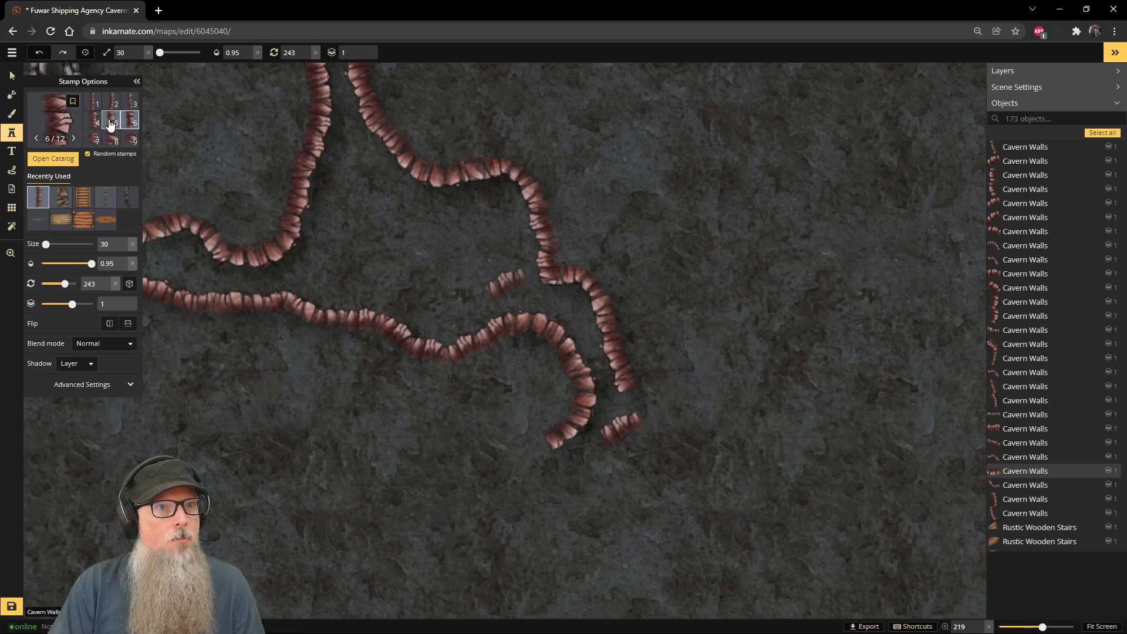
{"action": "left_click", "coordinate": [114, 123]}
{"action": "scroll", "coordinate": [113, 125], "scroll_direction": "down", "scroll_amount": 1}
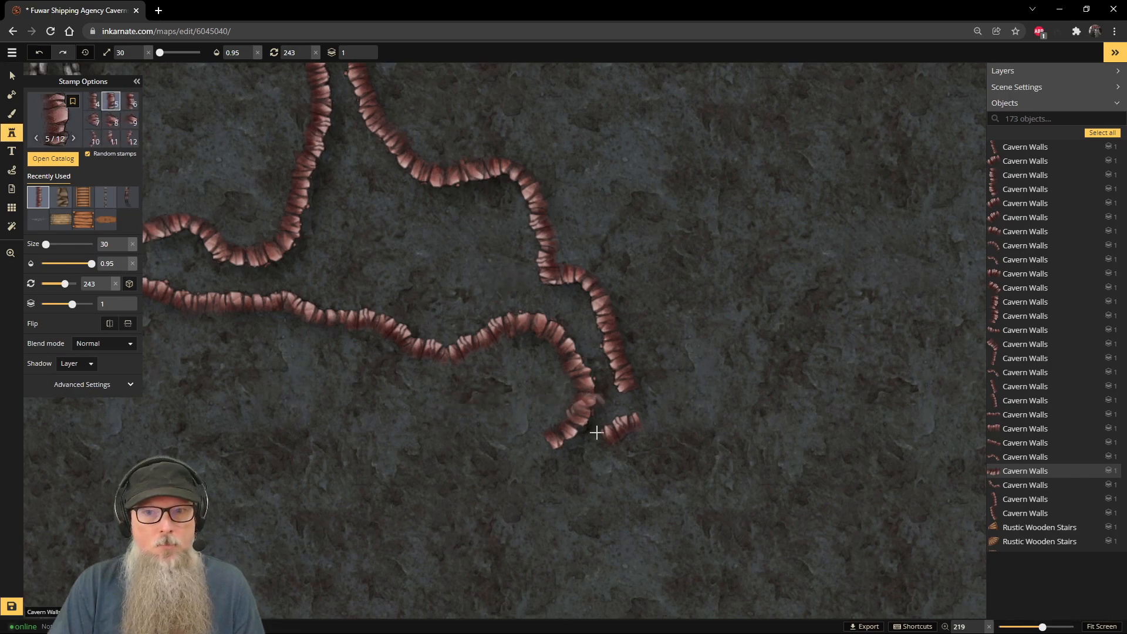
{"action": "left_click", "coordinate": [626, 482]}
{"action": "left_click", "coordinate": [488, 520]}
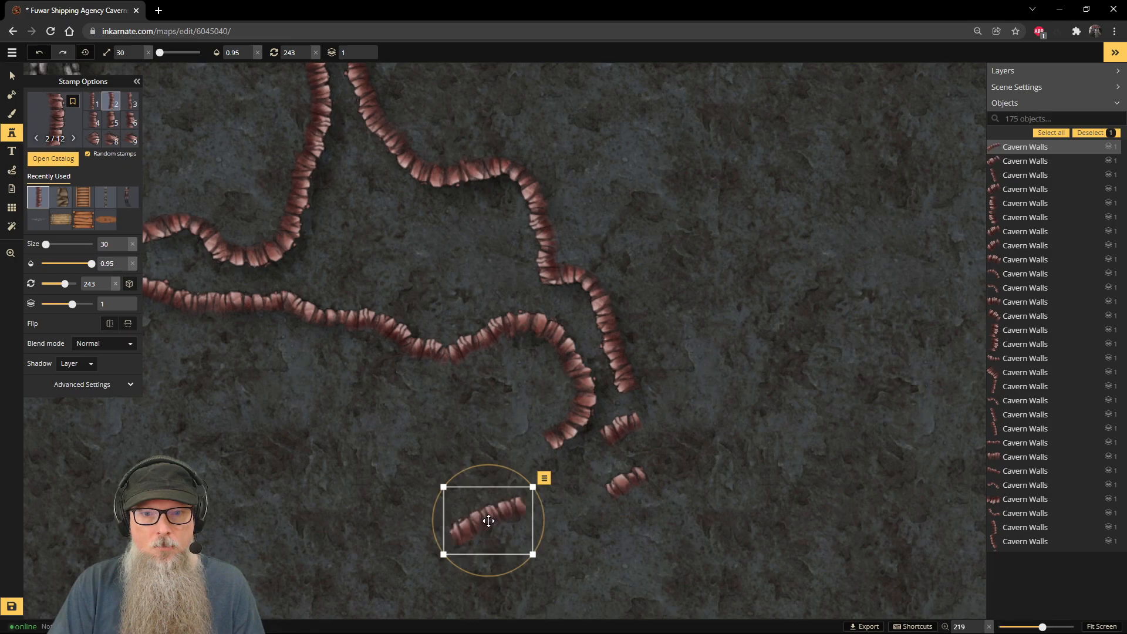
Step: Move the parked short copy aside, rotate the new short stamp to 208 degrees and attach it to the outer wall's end
{"action": "left_click", "coordinate": [13, 77]}
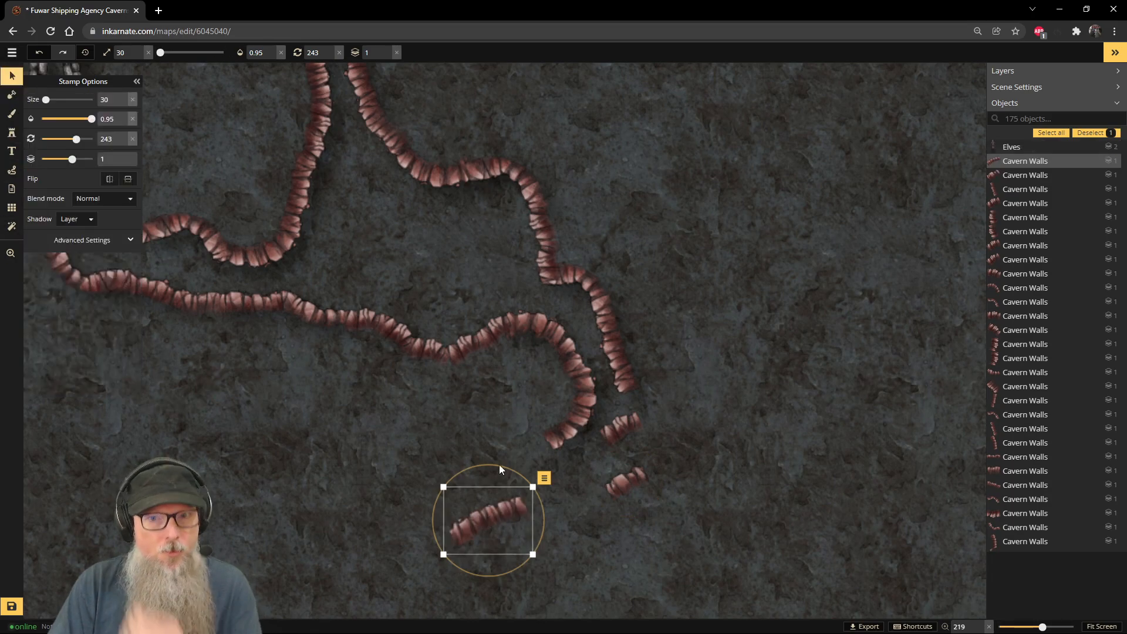
{"action": "left_click_drag", "start_coordinate": [619, 434], "coordinate": [709, 427]}
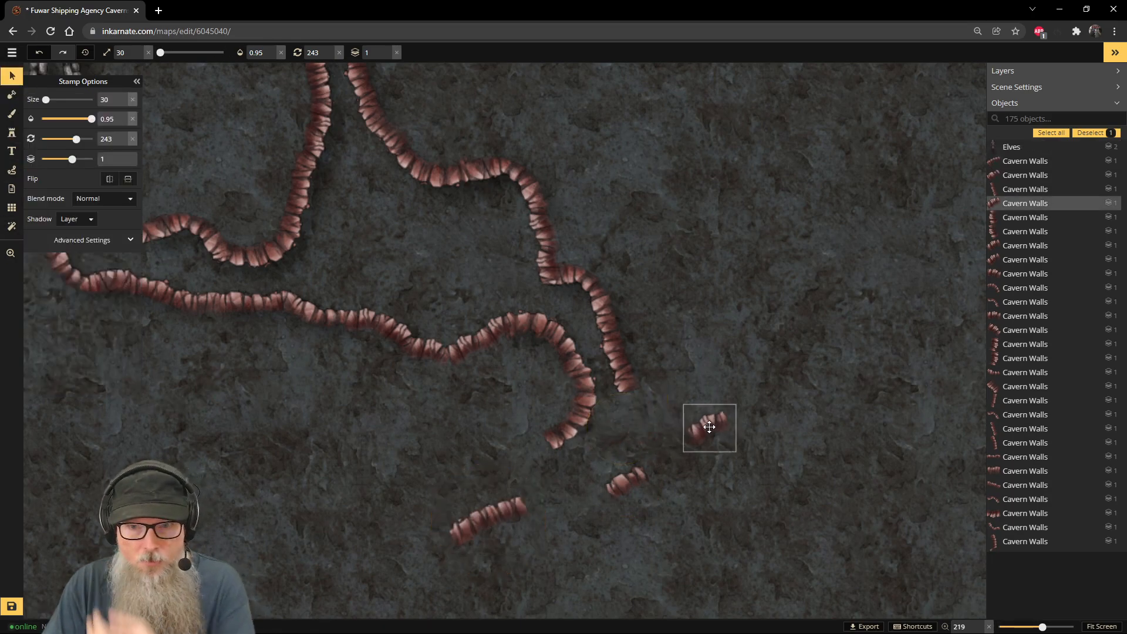
{"action": "left_click", "coordinate": [644, 480]}
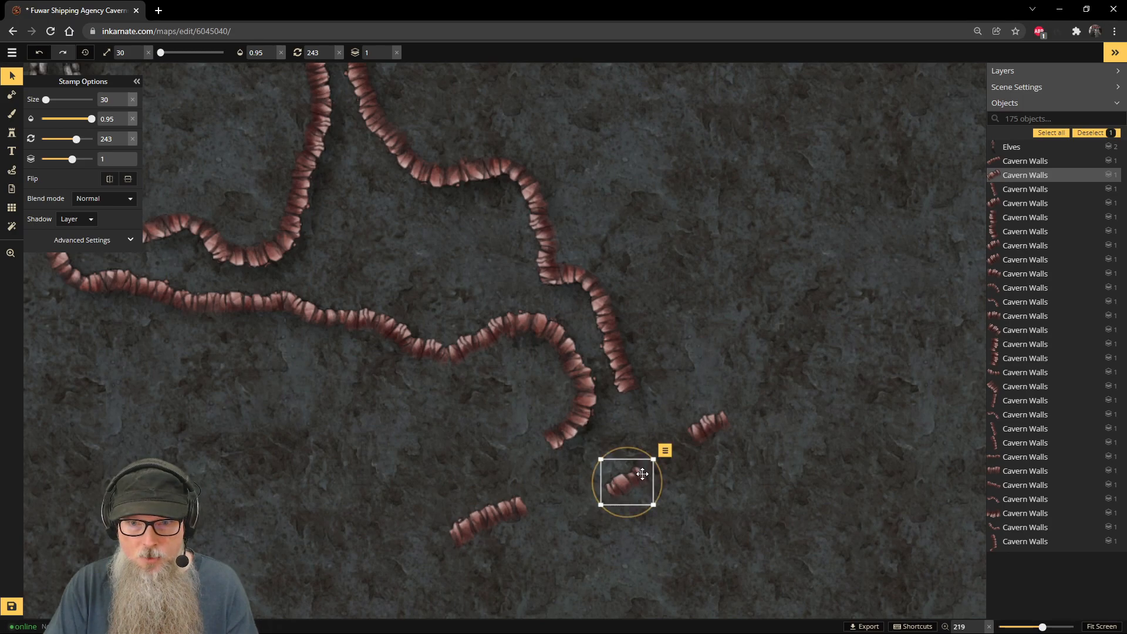
{"action": "left_click_drag", "start_coordinate": [628, 445], "coordinate": [584, 441]}
{"action": "left_click_drag", "start_coordinate": [626, 484], "coordinate": [625, 411]}
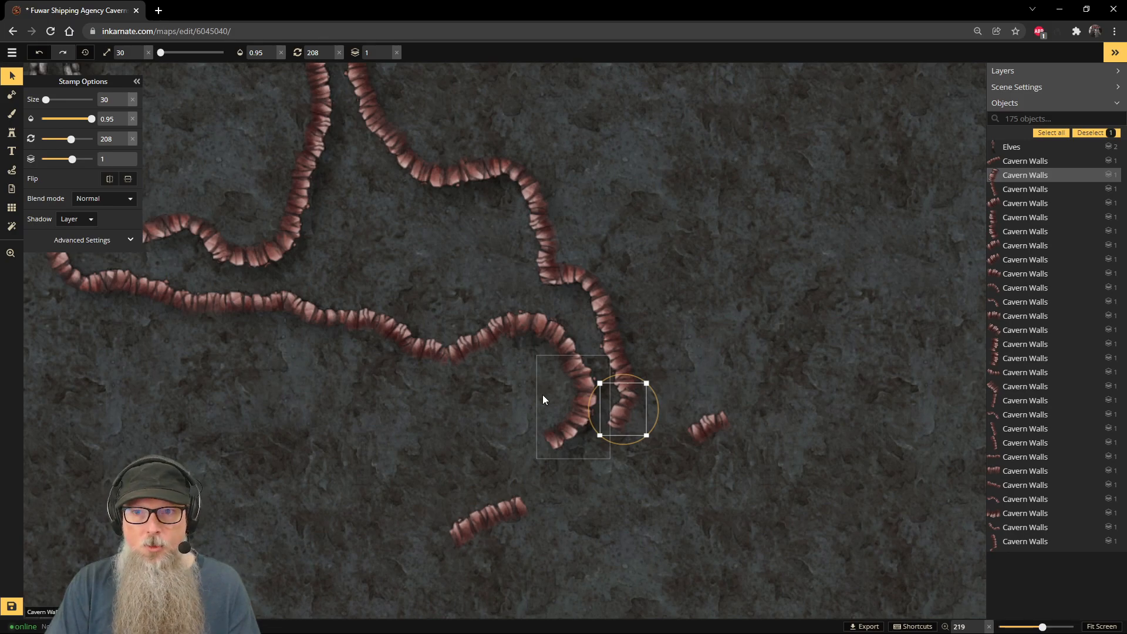
{"action": "key", "text": "Escape"}
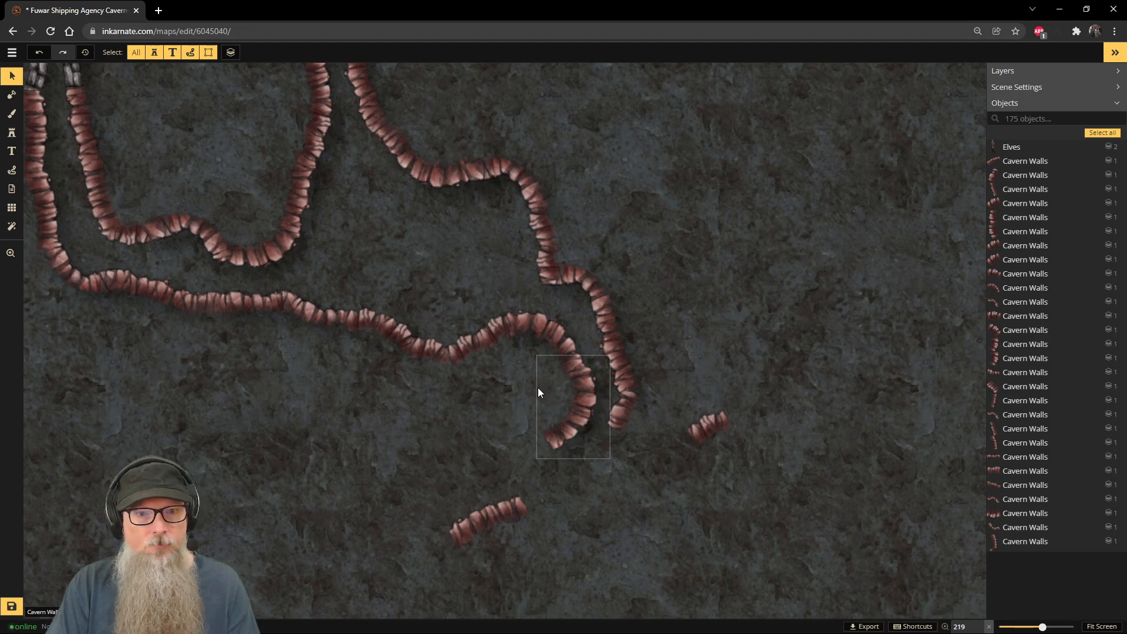
Step: Attach the parked short copy to the outer wall's end at 221 degrees, continuing the bend southwest
{"action": "left_click", "coordinate": [717, 415]}
{"action": "left_click_drag", "start_coordinate": [718, 414], "coordinate": [619, 445]}
{"action": "scroll", "coordinate": [724, 407], "scroll_direction": "up", "scroll_amount": 1}
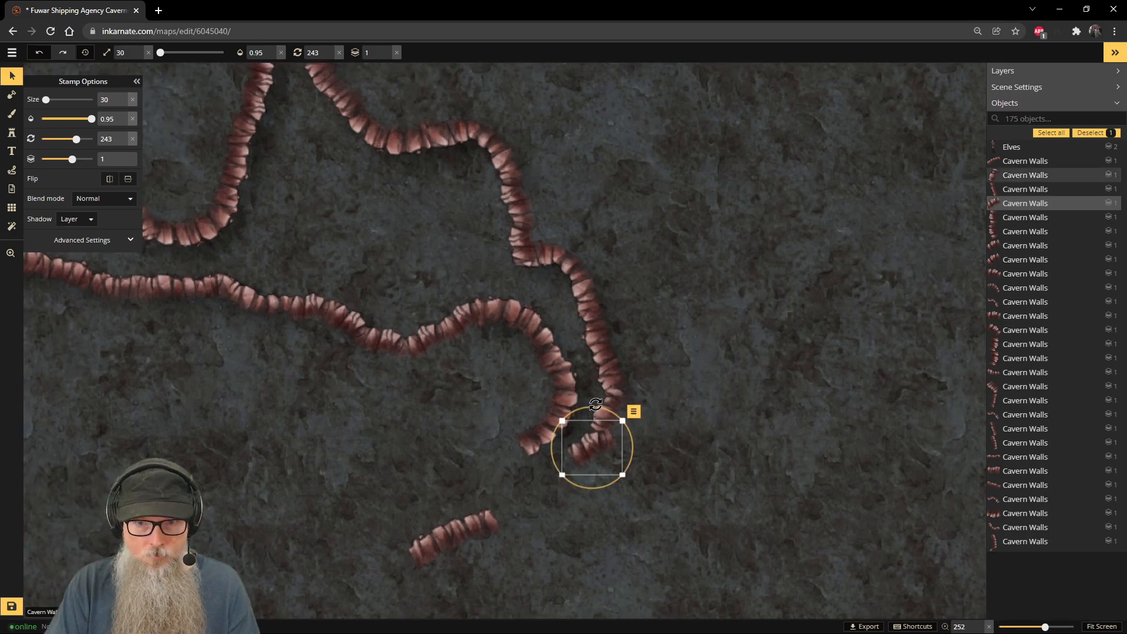
{"action": "left_click_drag", "start_coordinate": [593, 409], "coordinate": [578, 412]}
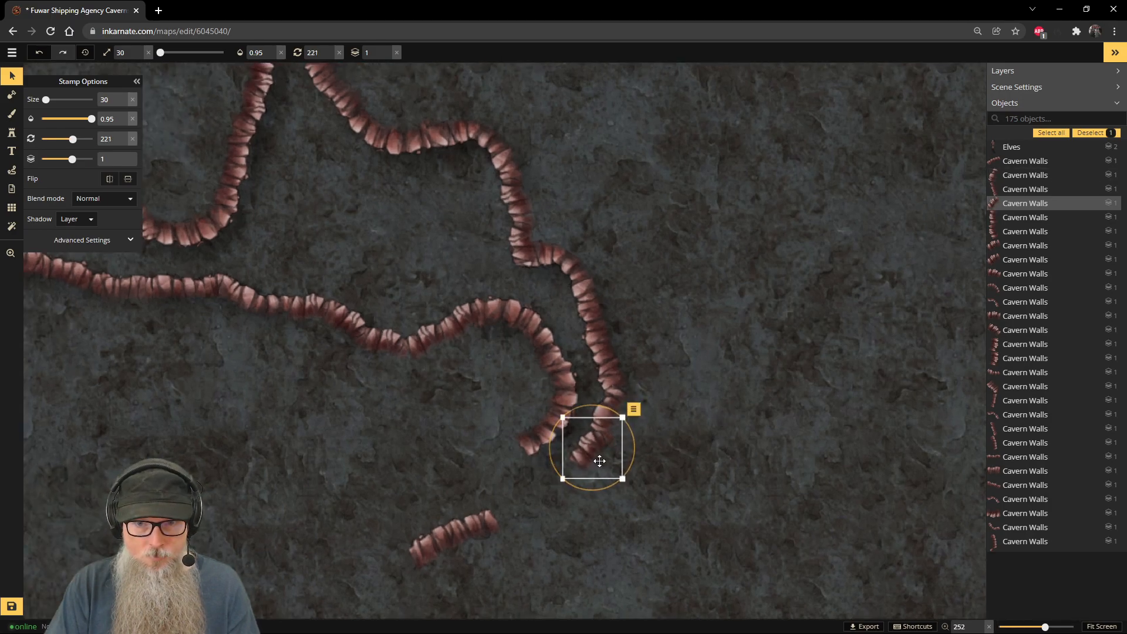
Step: Rotate the longer straight stamp to 66 degrees and attach it to the inner wall's open southwest end
{"action": "left_click", "coordinate": [603, 417]}
{"action": "left_click_drag", "start_coordinate": [450, 541], "coordinate": [540, 485]}
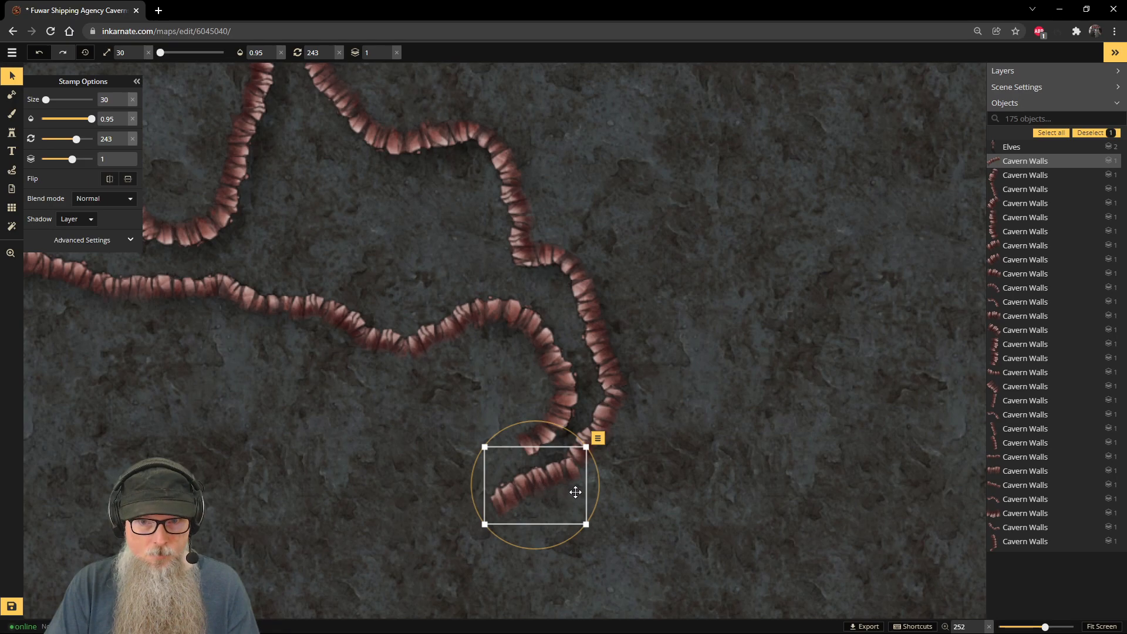
{"action": "left_click_drag", "start_coordinate": [509, 426], "coordinate": [499, 476]}
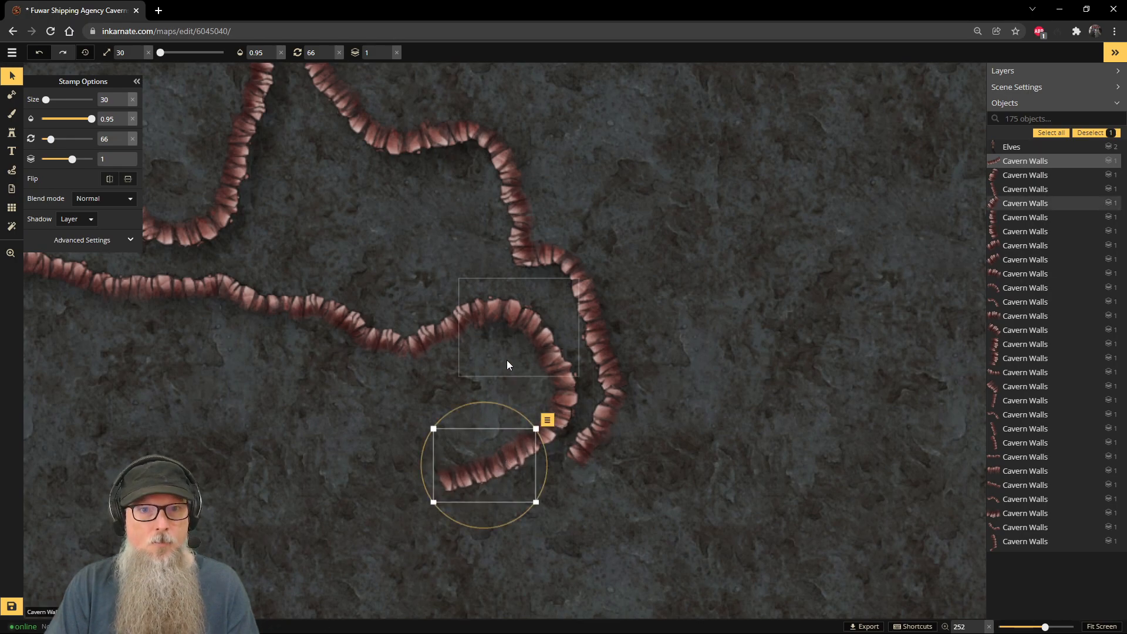
Step: Duplicate a straight wall segment from the northern passage, rotate it to 233 degrees and attach it to the outer wall's end
{"action": "left_click", "coordinate": [245, 193]}
{"action": "key", "text": "ctrl+c"}
{"action": "key", "text": "ctrl+v"}
{"action": "left_click_drag", "start_coordinate": [544, 456], "coordinate": [519, 577]}
{"action": "left_click_drag", "start_coordinate": [576, 535], "coordinate": [557, 518]}
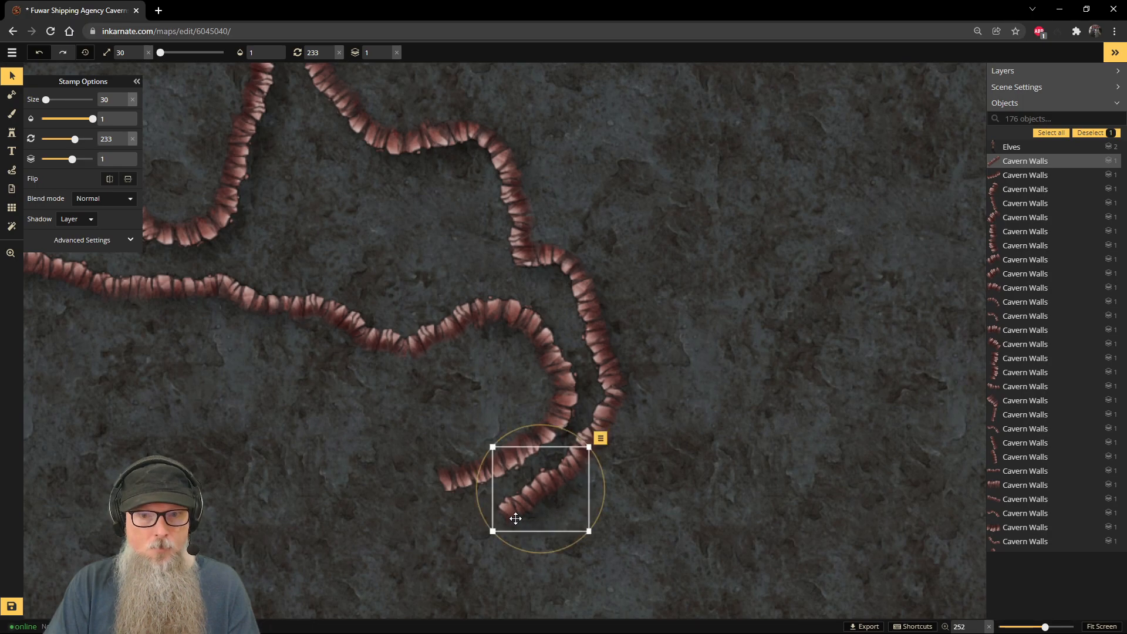
Step: Extend the outer wall's end westward with two copies of the short bend segment, rotating the last one to 277 degrees
{"action": "left_click", "coordinate": [615, 419]}
{"action": "key", "text": "ctrl+c"}
{"action": "key", "text": "ctrl+v"}
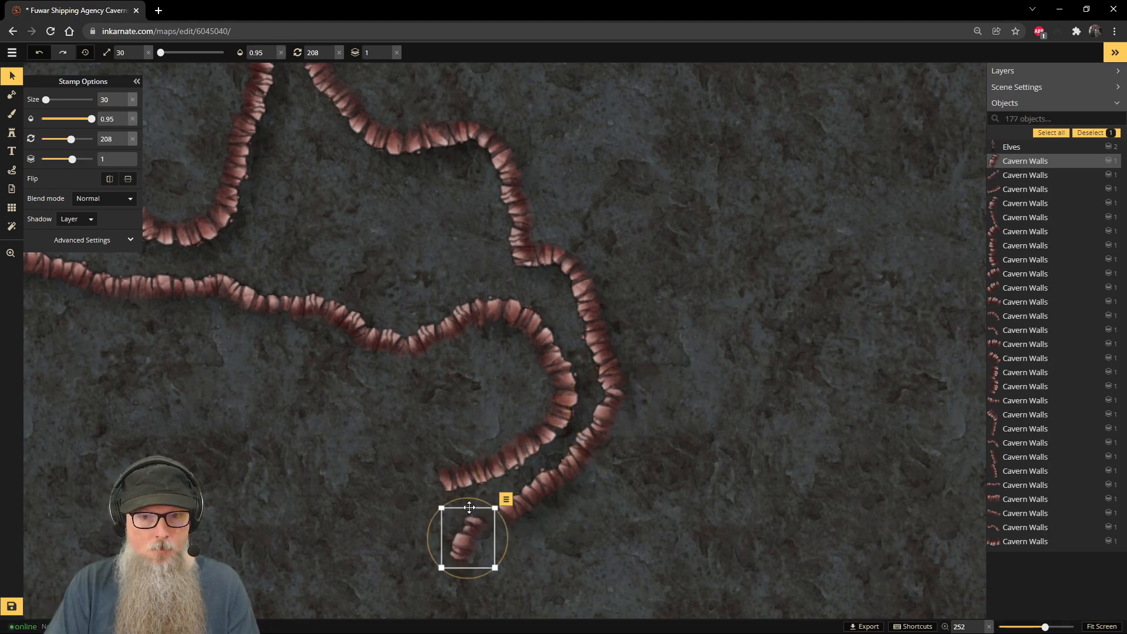
{"action": "left_click_drag", "start_coordinate": [468, 498], "coordinate": [495, 519]}
{"action": "key", "text": "ctrl+v"}
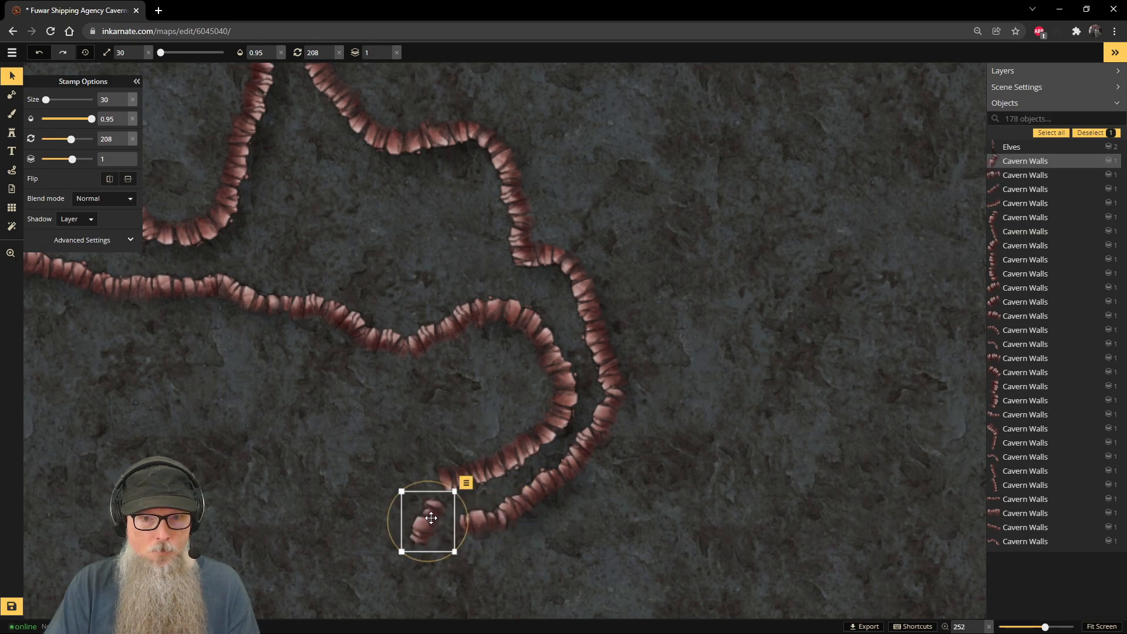
{"action": "mouse_move", "coordinate": [424, 485]}
{"action": "left_mouse_down"}
{"action": "mouse_move", "coordinate": [379, 524]}
{"action": "mouse_move", "coordinate": [438, 518]}
{"action": "mouse_move", "coordinate": [434, 483]}
{"action": "left_mouse_up"}
Step: Open a gap in the outer wall's bend by moving its short segment to open ground southwest of the passage
{"action": "scroll", "coordinate": [735, 439], "scroll_direction": "down", "scroll_amount": 3}
{"action": "scroll", "coordinate": [735, 439], "scroll_direction": "down", "scroll_amount": 2}
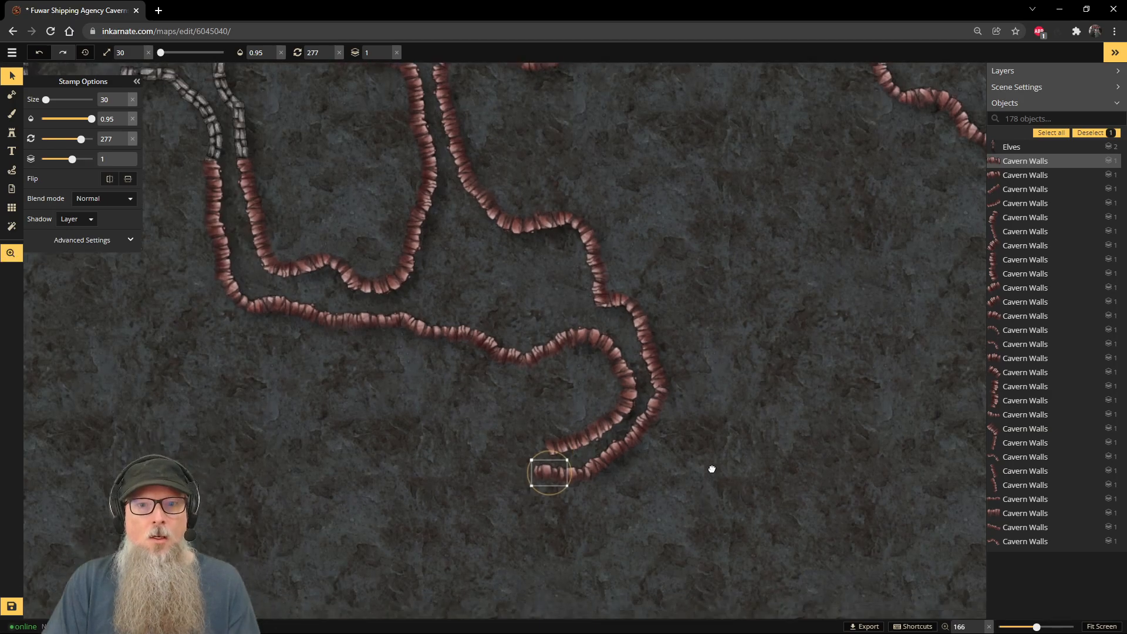
{"action": "left_click_drag", "start_coordinate": [712, 477], "coordinate": [652, 323]}
{"action": "scroll", "coordinate": [653, 337], "scroll_direction": "down", "scroll_amount": 2}
{"action": "left_click_drag", "start_coordinate": [682, 271], "coordinate": [596, 424]}
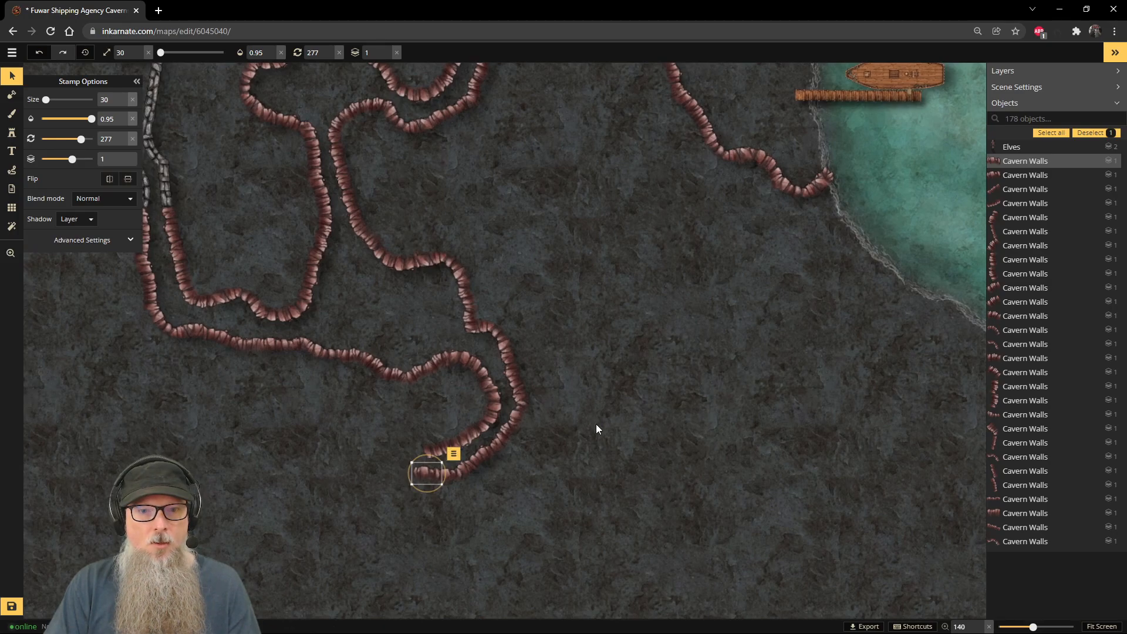
{"action": "scroll", "coordinate": [597, 423], "scroll_direction": "down", "scroll_amount": 3}
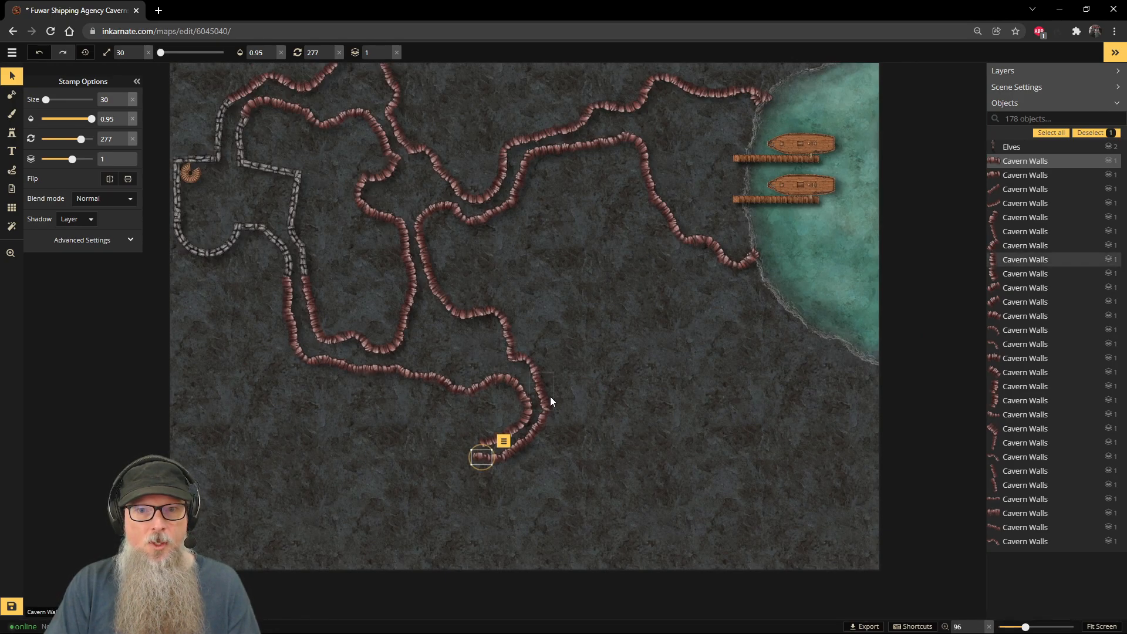
{"action": "left_click", "coordinate": [547, 417]}
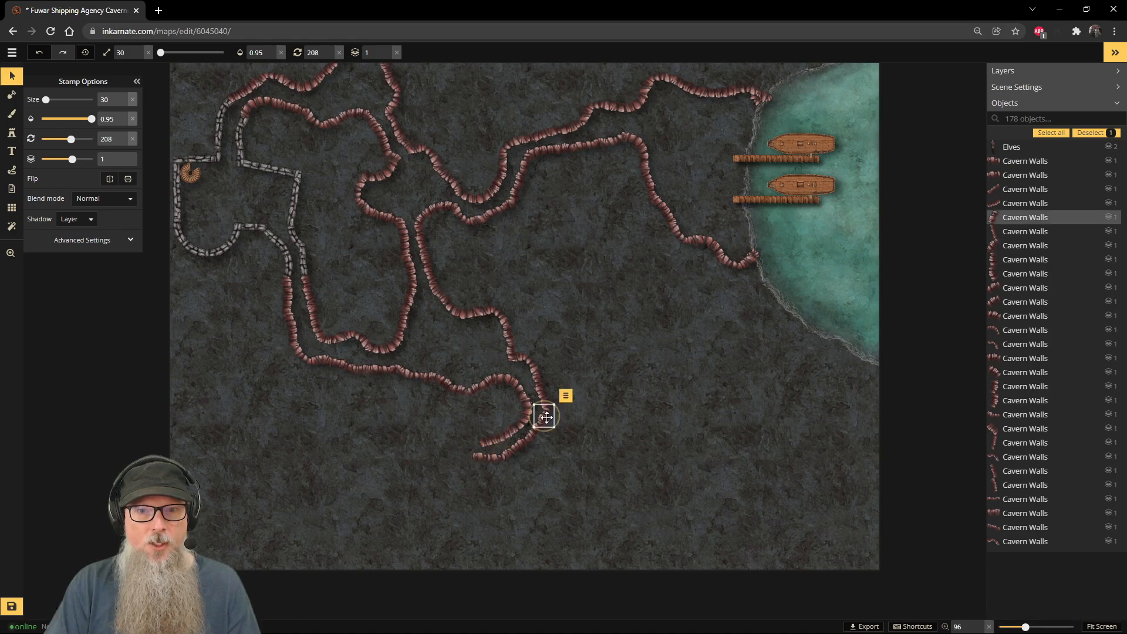
{"action": "left_click_drag", "start_coordinate": [547, 418], "coordinate": [598, 394]}
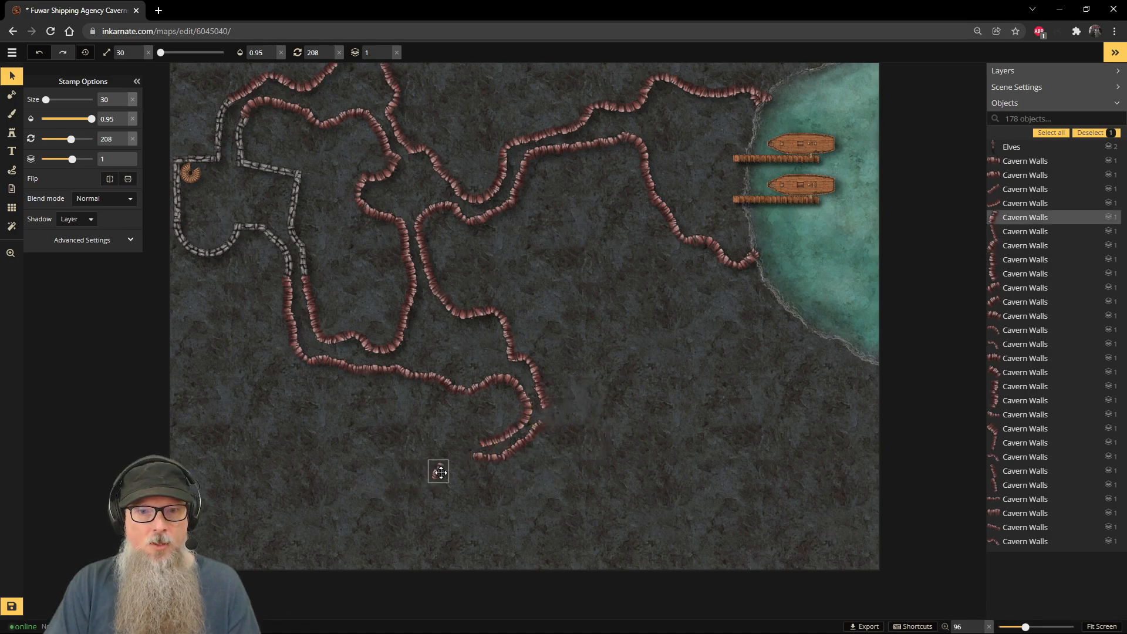
{"action": "left_click", "coordinate": [441, 473]}
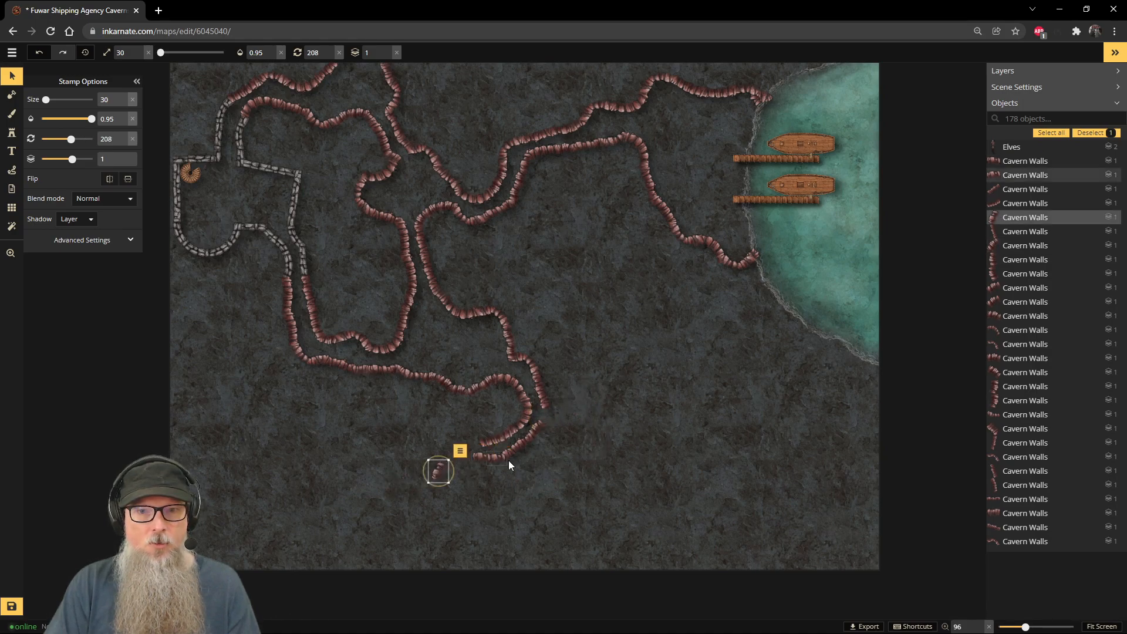
Step: Duplicate a straight wall segment from the passage to the docks and attach it eastward at the gap's upper edge, at 92 degrees
{"action": "left_click", "coordinate": [550, 132], "text": "shift"}
{"action": "key", "text": "ctrl+c"}
{"action": "key", "text": "ctrl+v"}
{"action": "scroll", "coordinate": [577, 401], "scroll_direction": "up", "scroll_amount": 2}
{"action": "left_click", "coordinate": [748, 428]}
{"action": "left_click_drag", "start_coordinate": [747, 428], "coordinate": [545, 408]}
{"action": "scroll", "coordinate": [576, 410], "scroll_direction": "up", "scroll_amount": 4}
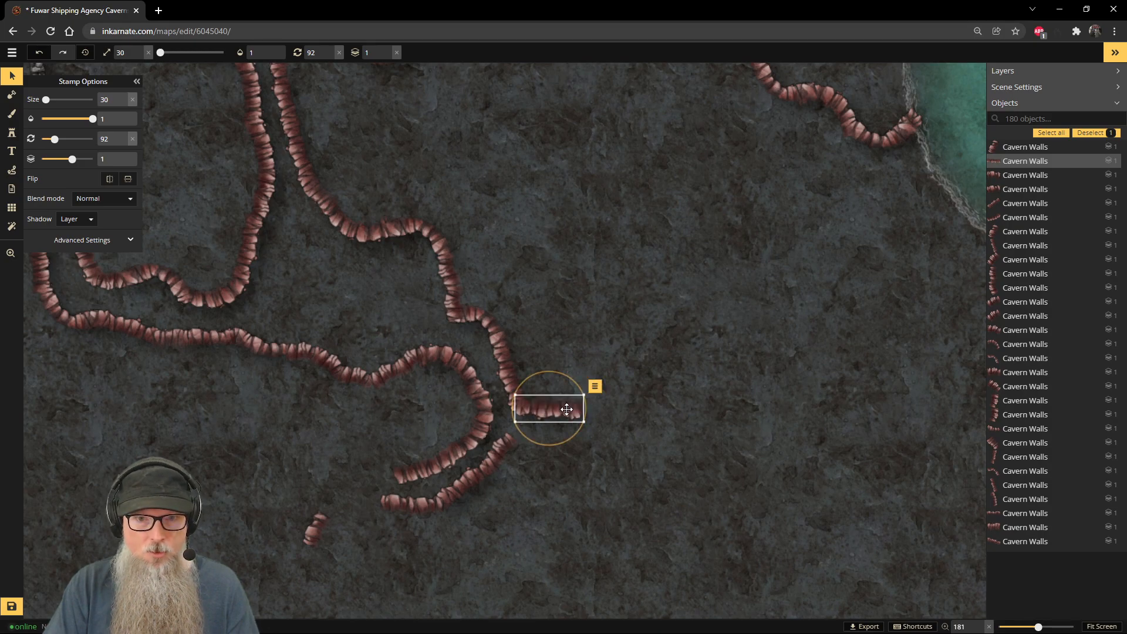
{"action": "scroll", "coordinate": [574, 154], "scroll_direction": "down", "scroll_amount": 2}
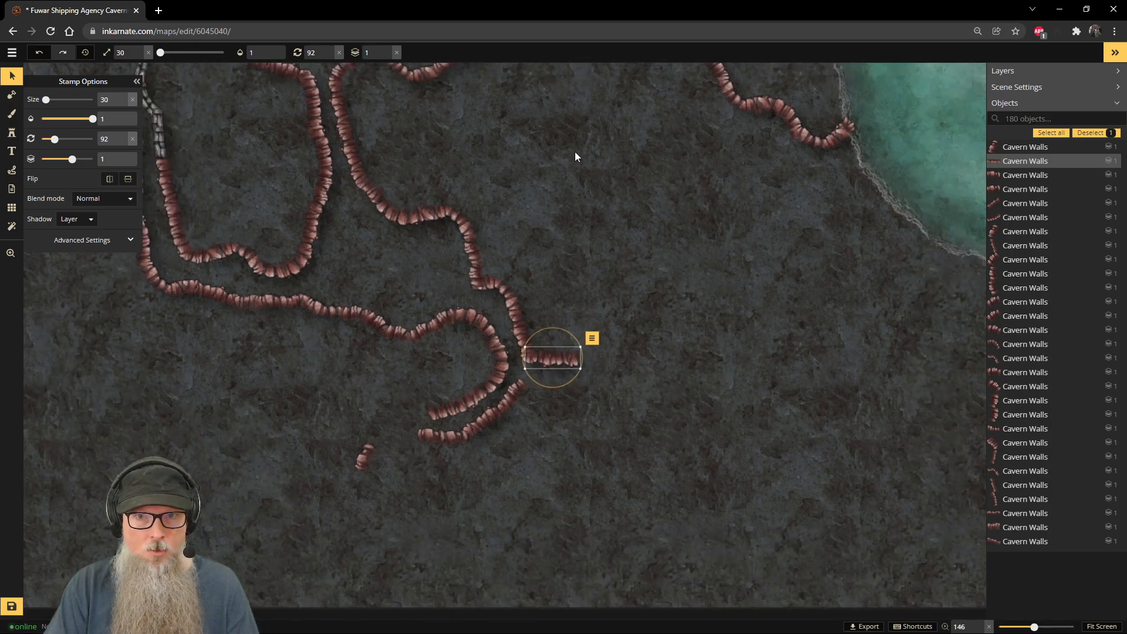
{"action": "left_click_drag", "start_coordinate": [587, 146], "coordinate": [551, 279]}
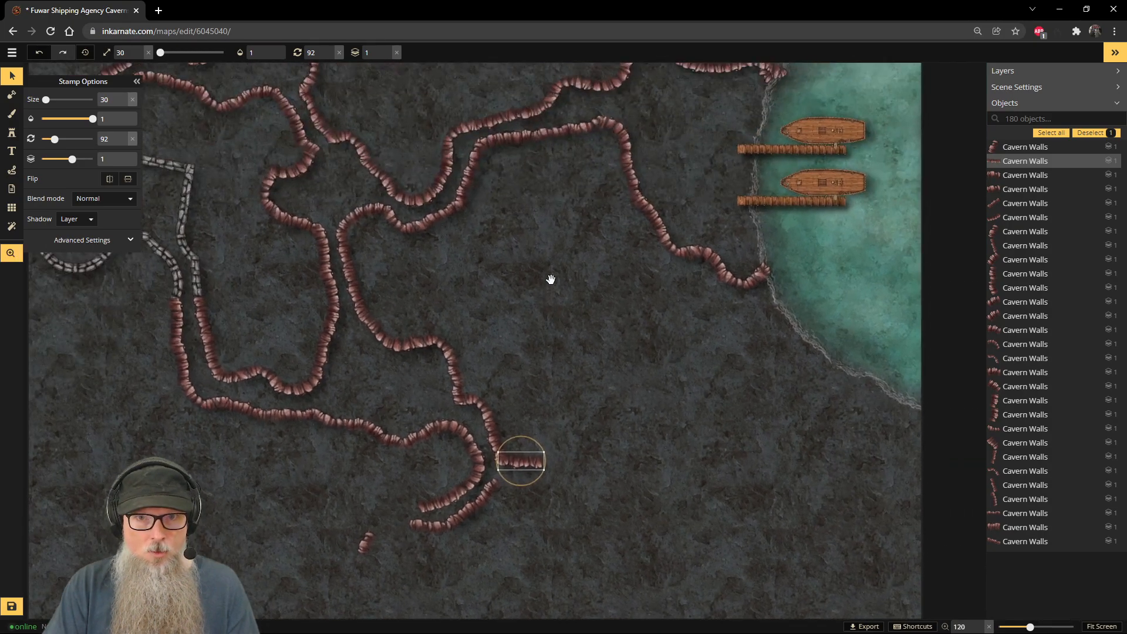
{"action": "left_click", "coordinate": [537, 132]}
{"action": "left_click", "coordinate": [515, 155]}
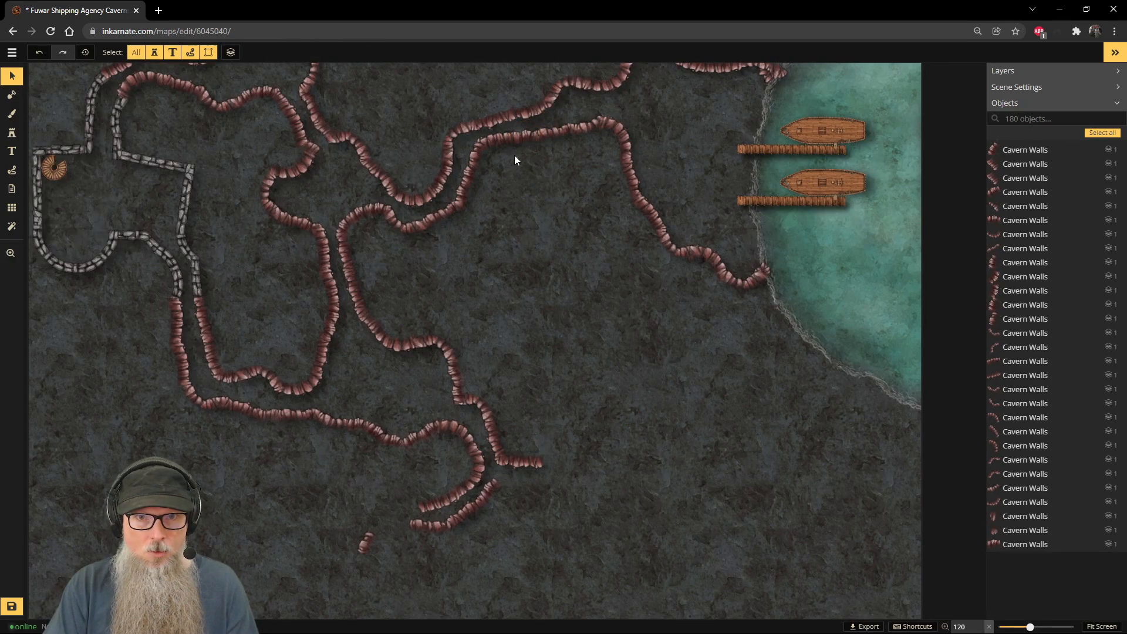
Step: Duplicate a straight wall segment from the passage to the docks and attach it eastward at the gap's lower edge, at 279 degrees
{"action": "left_click", "coordinate": [560, 132]}
{"action": "key", "text": "ctrl+v"}
{"action": "left_click_drag", "start_coordinate": [528, 486], "coordinate": [564, 466]}
{"action": "scroll", "coordinate": [528, 463], "scroll_direction": "up", "scroll_amount": 4}
{"action": "scroll", "coordinate": [564, 470], "scroll_direction": "up", "scroll_amount": 2}
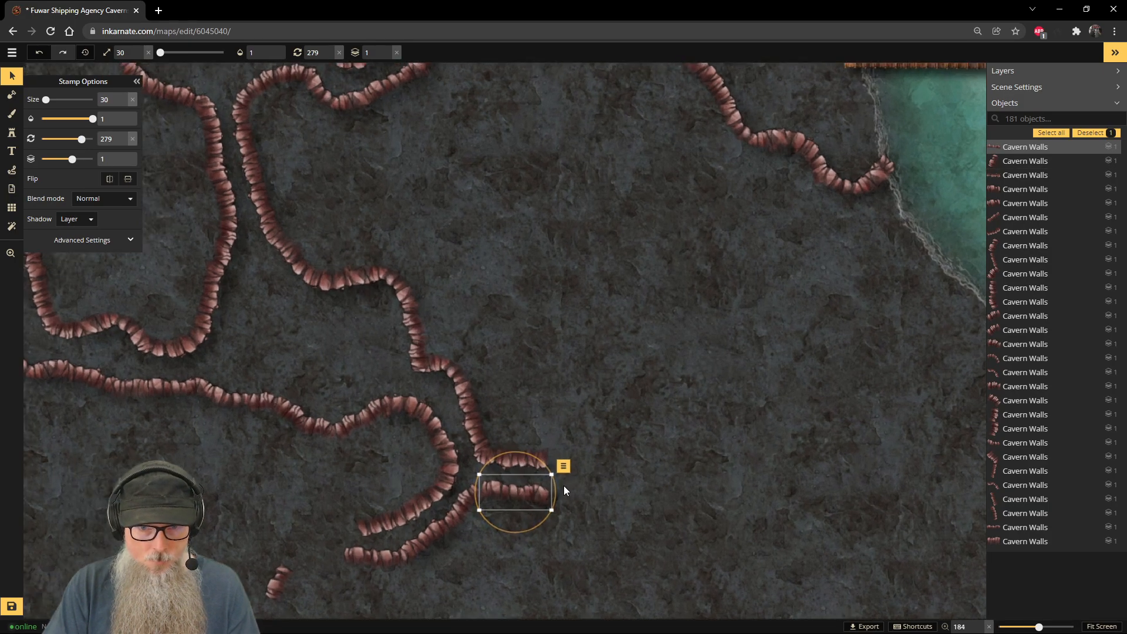
{"action": "left_click_drag", "start_coordinate": [513, 493], "coordinate": [514, 491]}
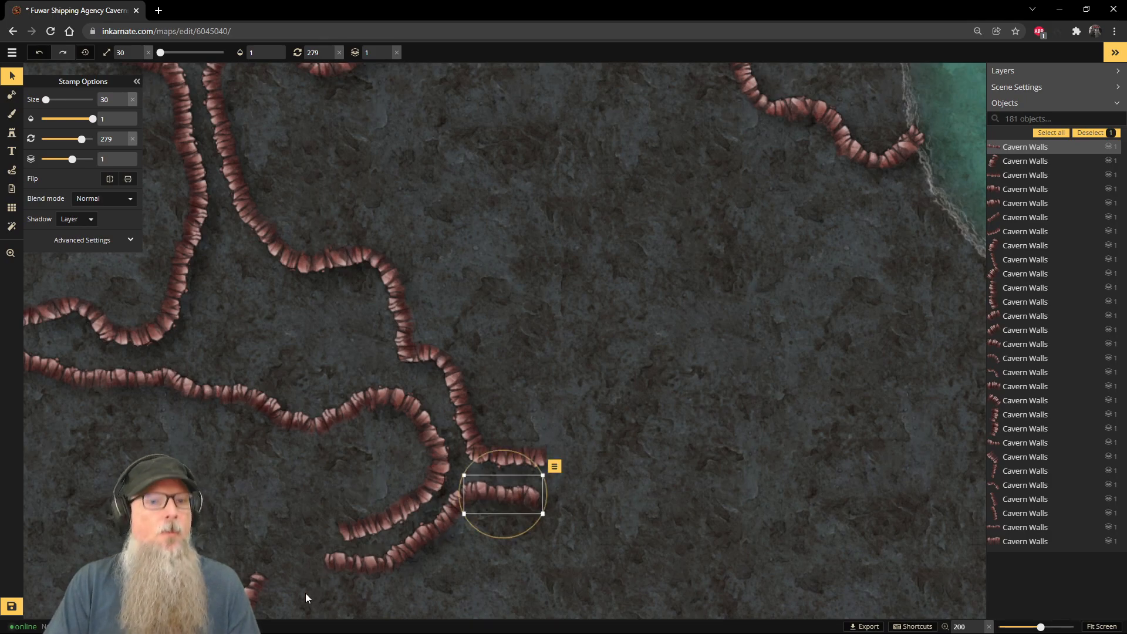
Step: Attach the short wall segment lying southwest of the passage to the outer wall's west end at 249 degrees, and save the map
{"action": "left_click_drag", "start_coordinate": [262, 581], "coordinate": [303, 573]}
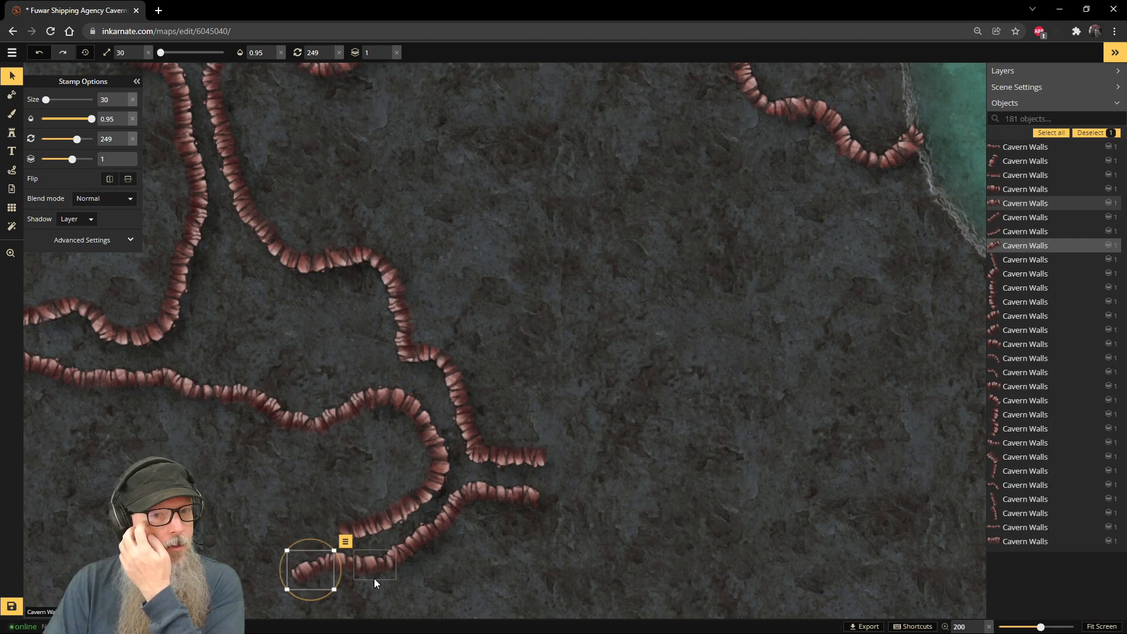
{"action": "scroll", "coordinate": [602, 231], "scroll_direction": "down", "scroll_amount": 4}
{"action": "left_click_drag", "start_coordinate": [598, 227], "coordinate": [655, 290]}
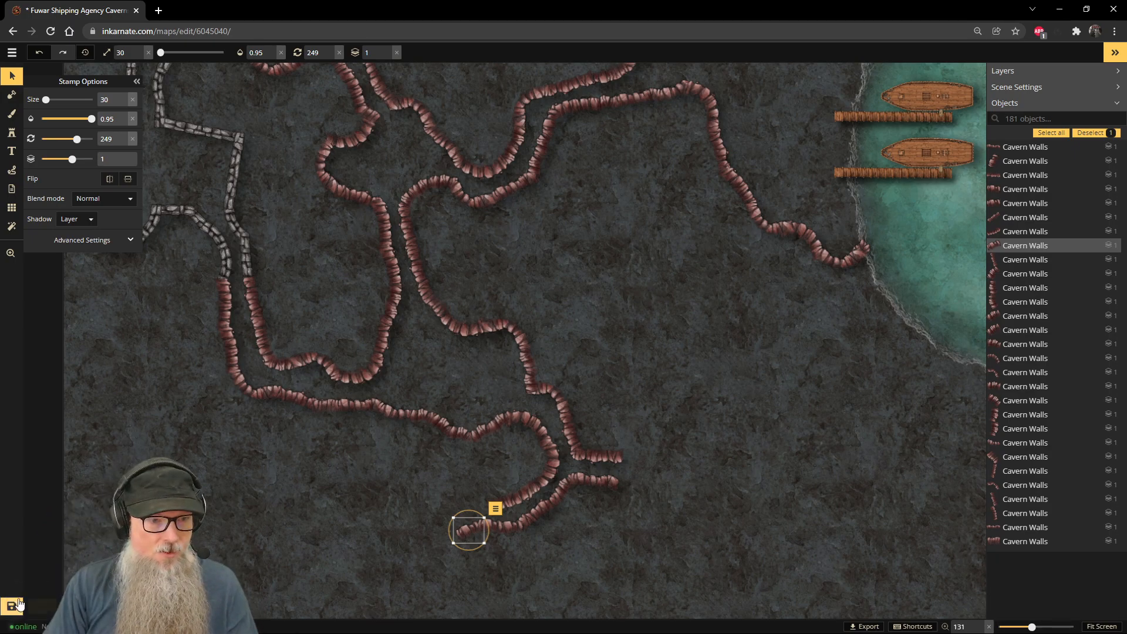
{"action": "left_click", "coordinate": [11, 607]}
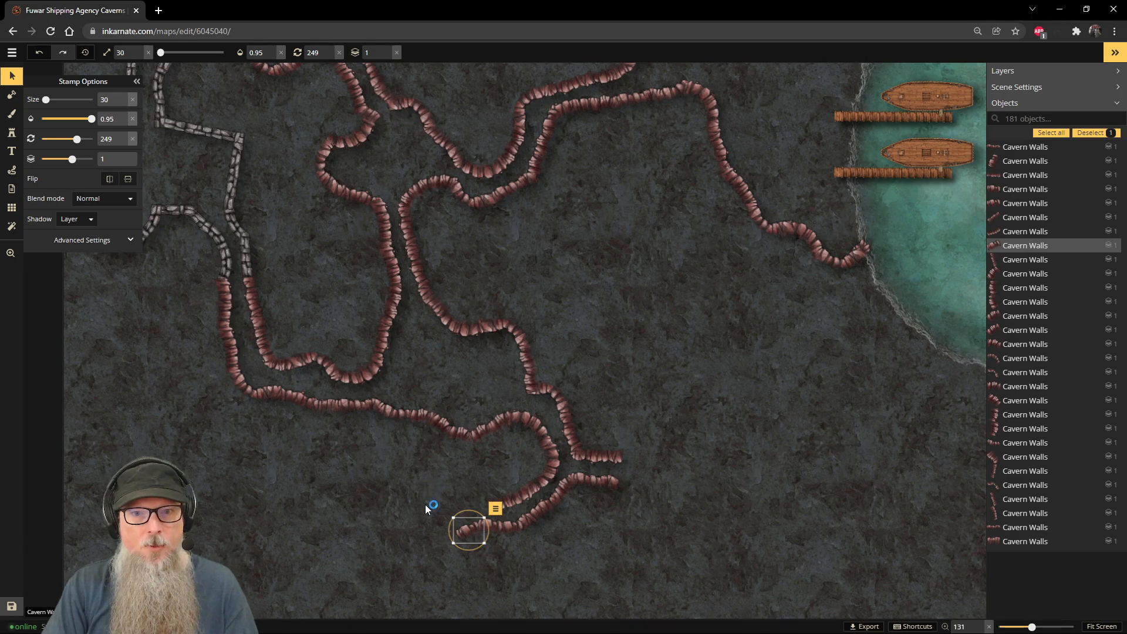
Step: Look at the Facebook post with the 3D waterfall mural and close its tab to return to the map
{"action": "scroll", "coordinate": [425, 499], "scroll_direction": "up", "scroll_amount": 1}
{"action": "key", "text": "space"}
{"action": "left_click_drag", "start_coordinate": [391, 519], "coordinate": [390, 403]}
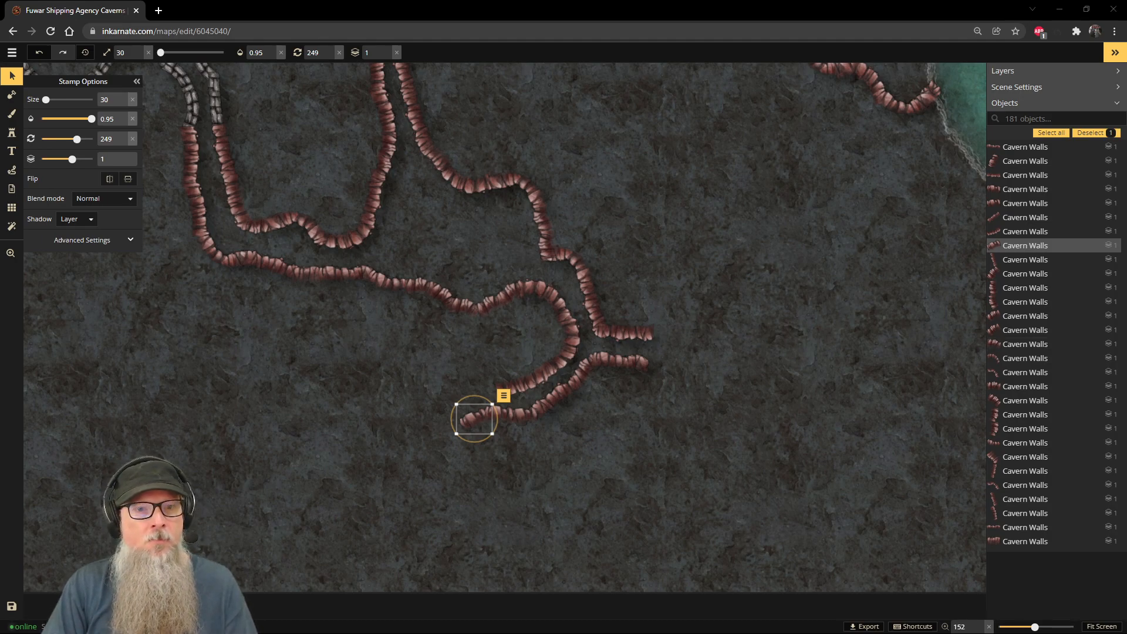
{"action": "left_click", "coordinate": [350, 527]}
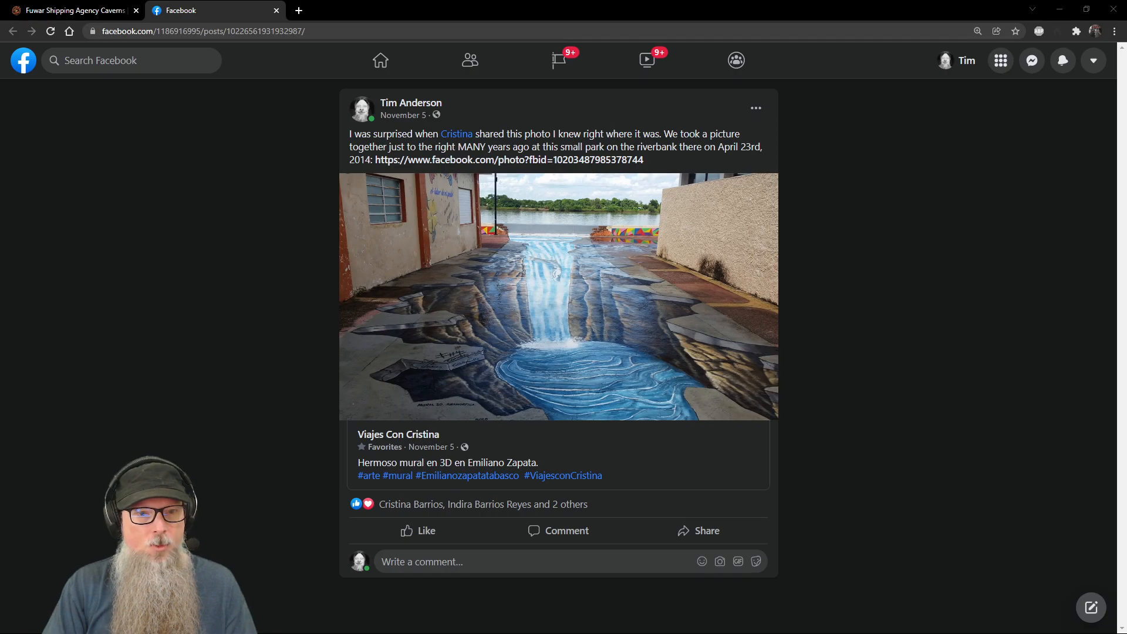
{"action": "left_click", "coordinate": [276, 11]}
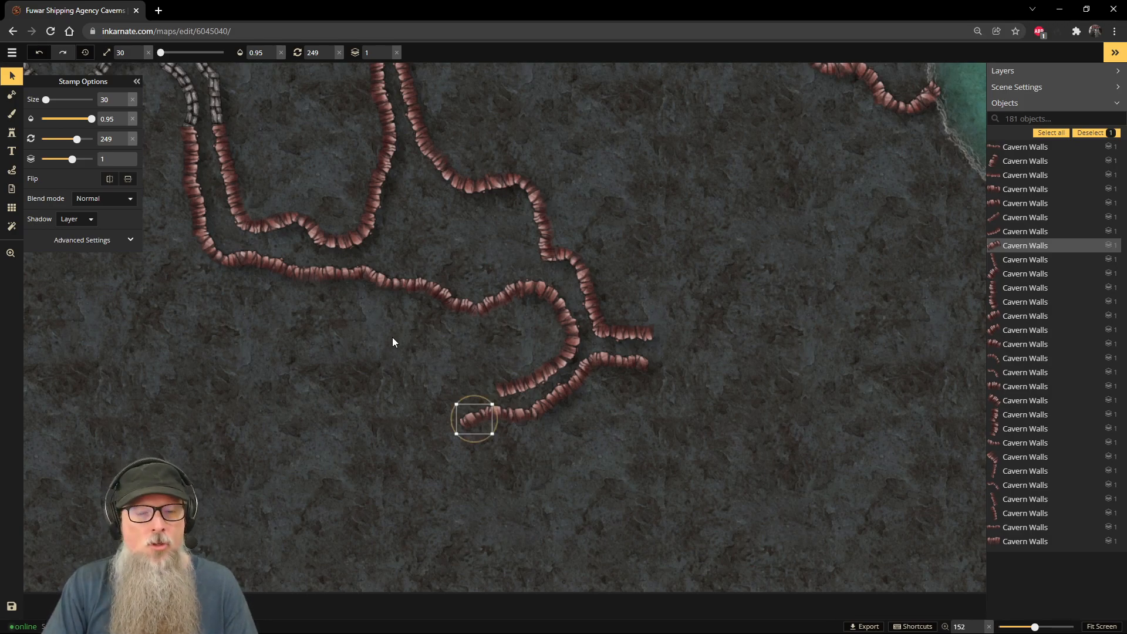
{"action": "scroll", "coordinate": [393, 340], "scroll_direction": "up", "scroll_amount": 1}
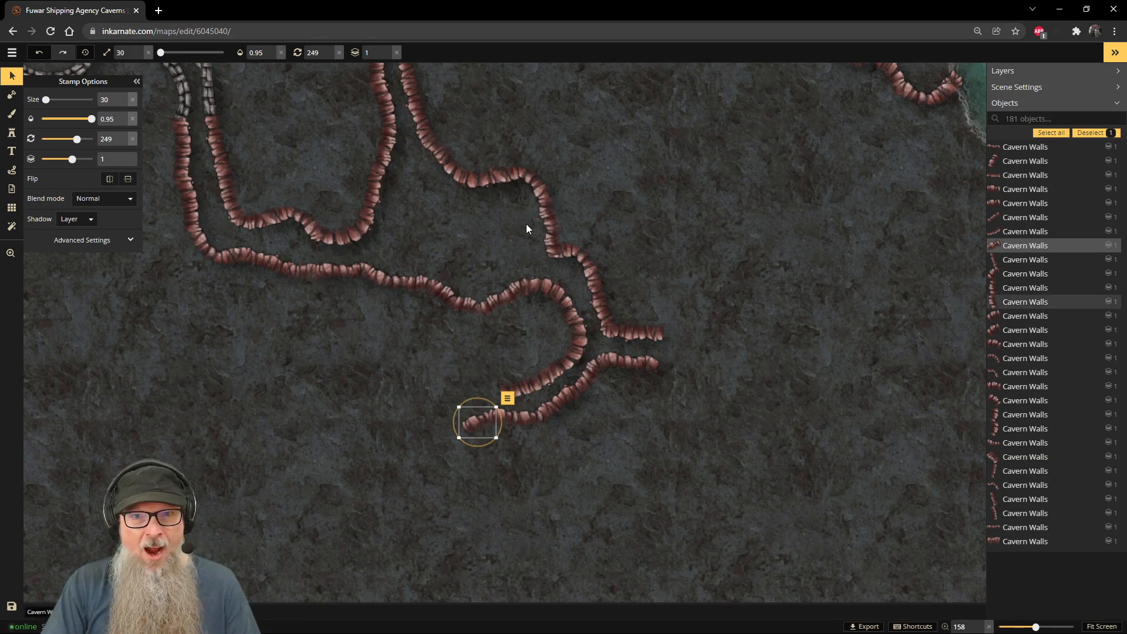
{"action": "scroll", "coordinate": [568, 164], "scroll_direction": "down", "scroll_amount": 4}
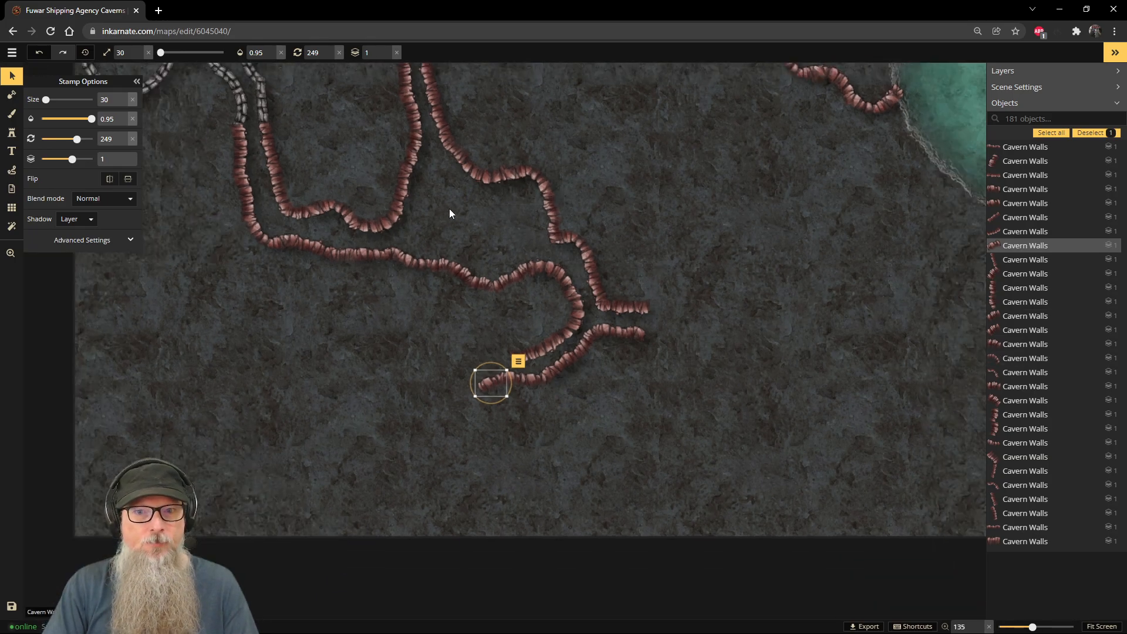
{"action": "key", "text": "space"}
{"action": "left_click_drag", "start_coordinate": [335, 289], "coordinate": [316, 490]}
{"action": "left_click", "coordinate": [433, 255]}
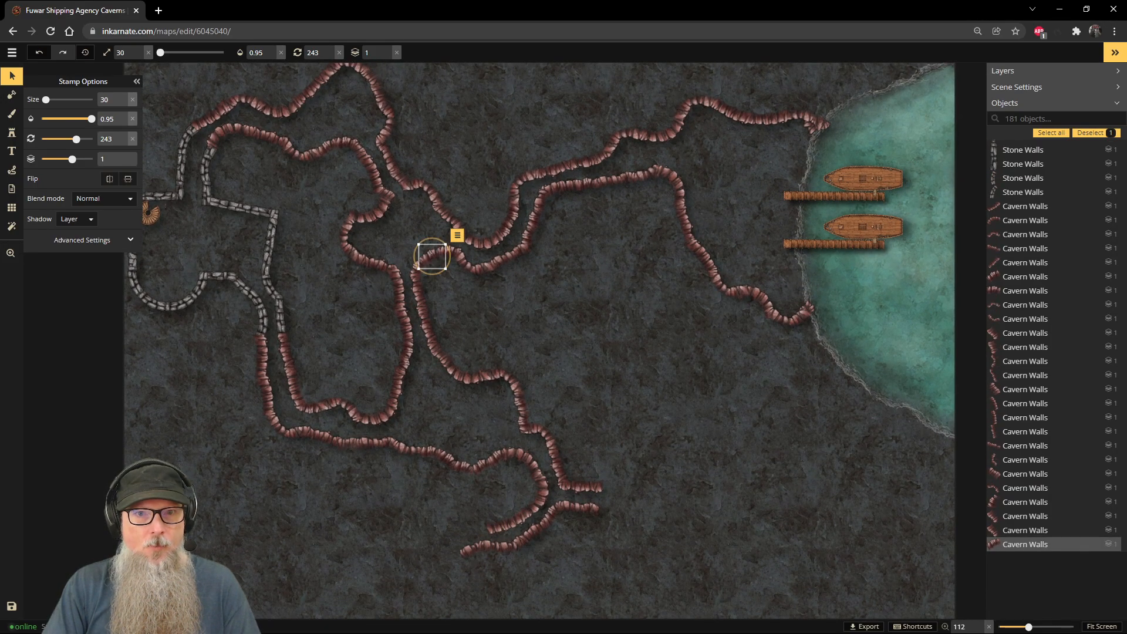
{"action": "left_click", "coordinate": [449, 255], "text": "shift"}
{"action": "left_click", "coordinate": [422, 265], "text": "shift"}
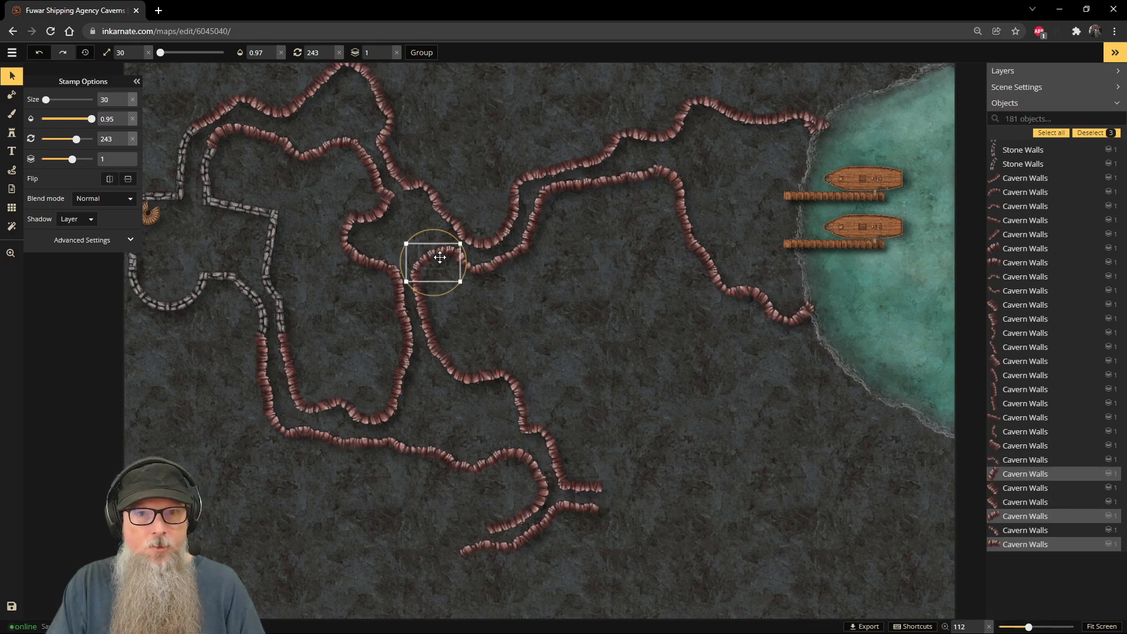
{"action": "scroll", "coordinate": [487, 336], "scroll_direction": "up", "scroll_amount": 2}
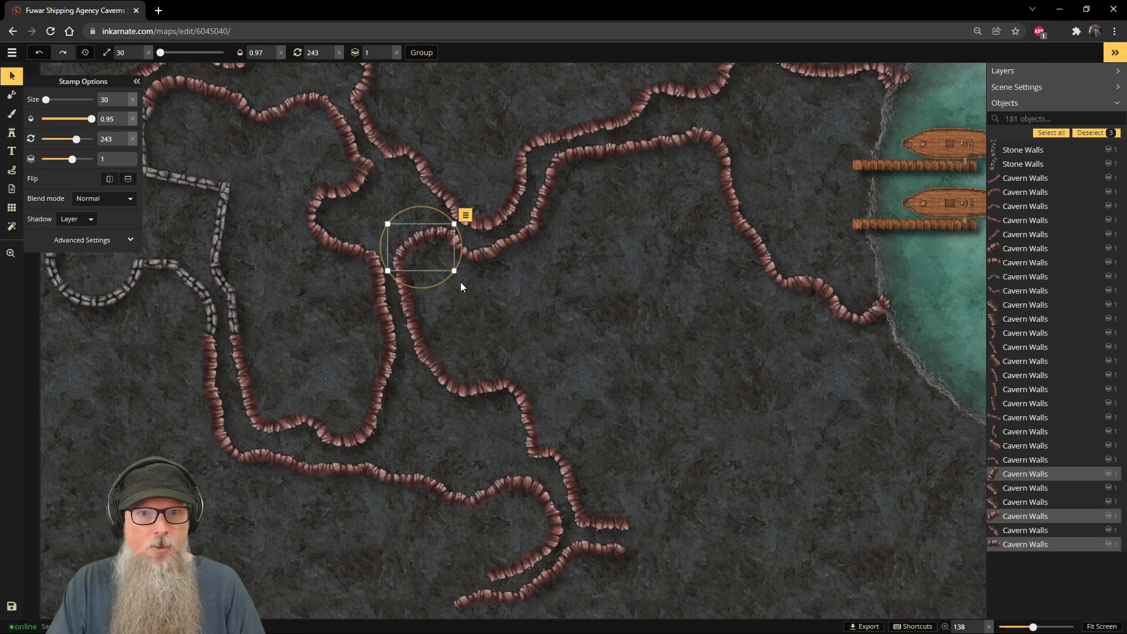
{"action": "scroll", "coordinate": [517, 192], "scroll_direction": "down", "scroll_amount": 2}
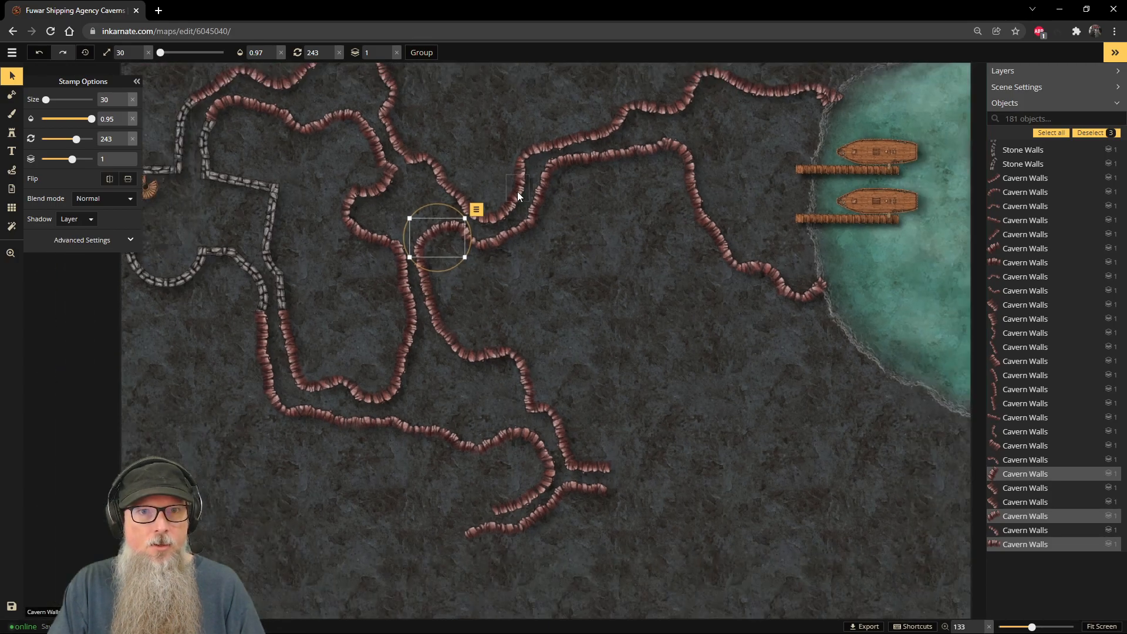
Step: Duplicate the three-segment curve from the northern passage's lower wall, rotate it to 216 degrees and attach it to the outer wall's west end
{"action": "left_click", "coordinate": [355, 122]}
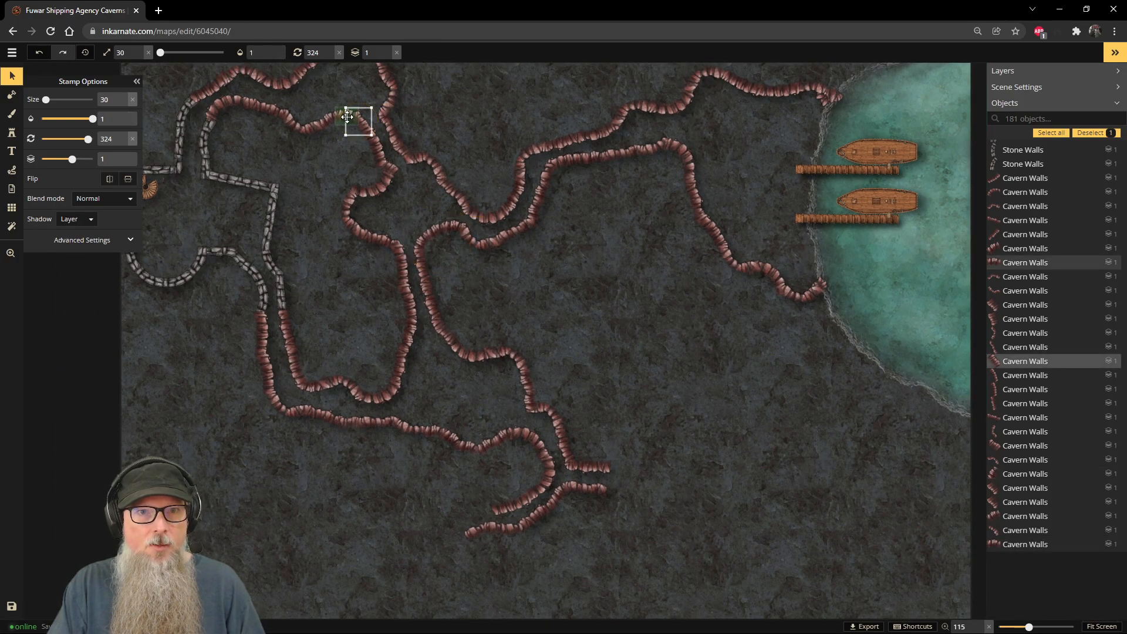
{"action": "left_click", "coordinate": [332, 117], "text": "shift"}
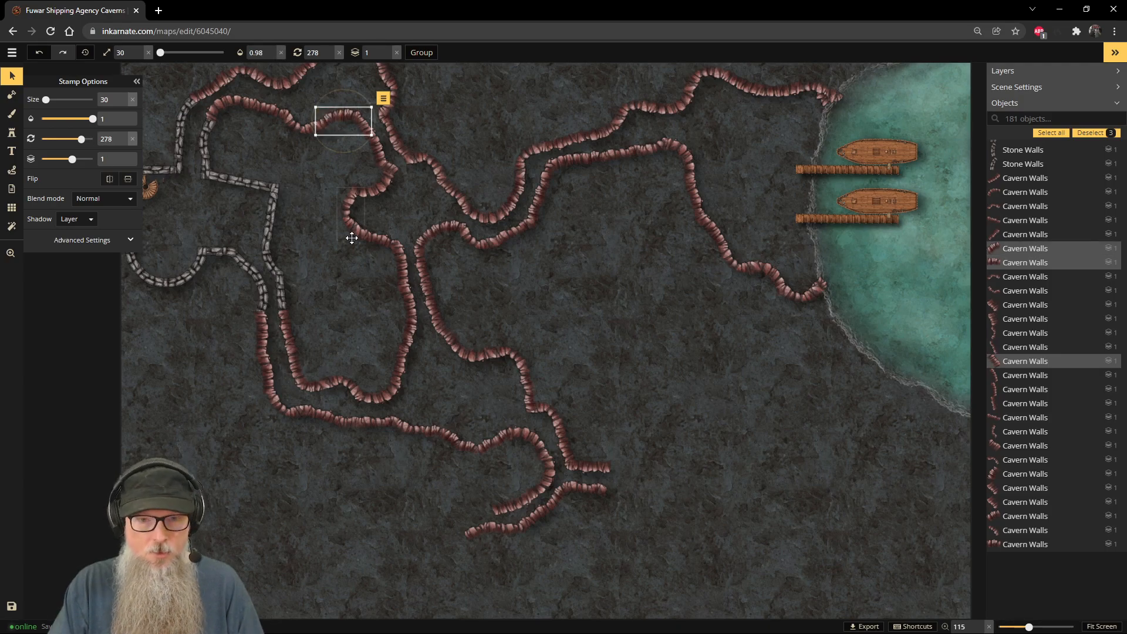
{"action": "key", "text": "ctrl+v"}
{"action": "scroll", "coordinate": [458, 543], "scroll_direction": "up", "scroll_amount": 2}
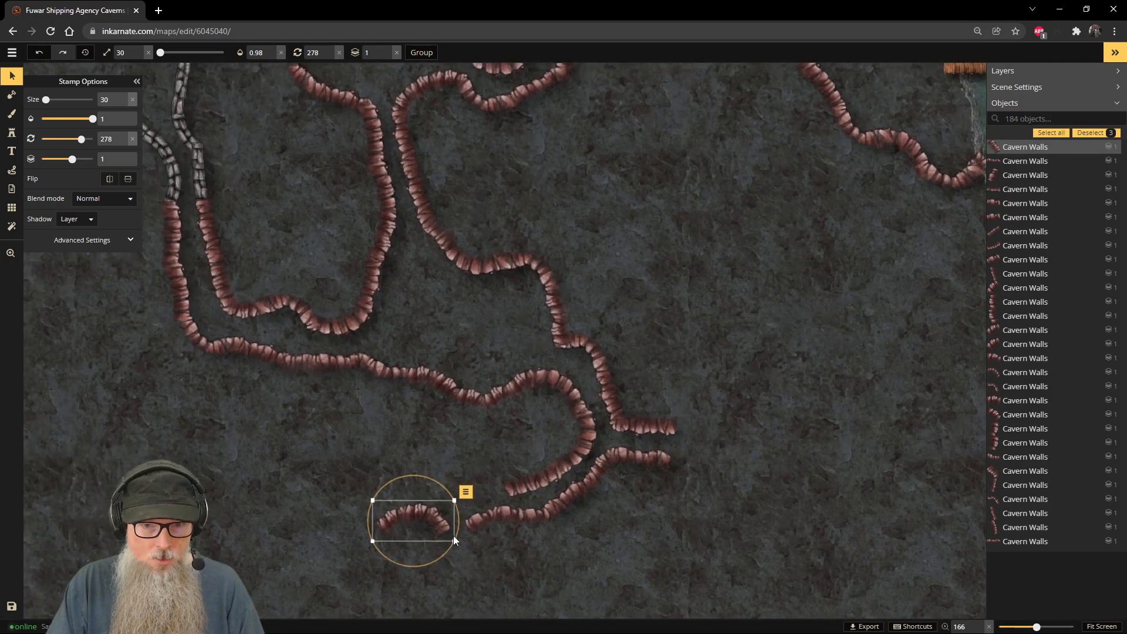
{"action": "scroll", "coordinate": [455, 540], "scroll_direction": "up", "scroll_amount": 1}
{"action": "left_click_drag", "start_coordinate": [367, 475], "coordinate": [326, 503]}
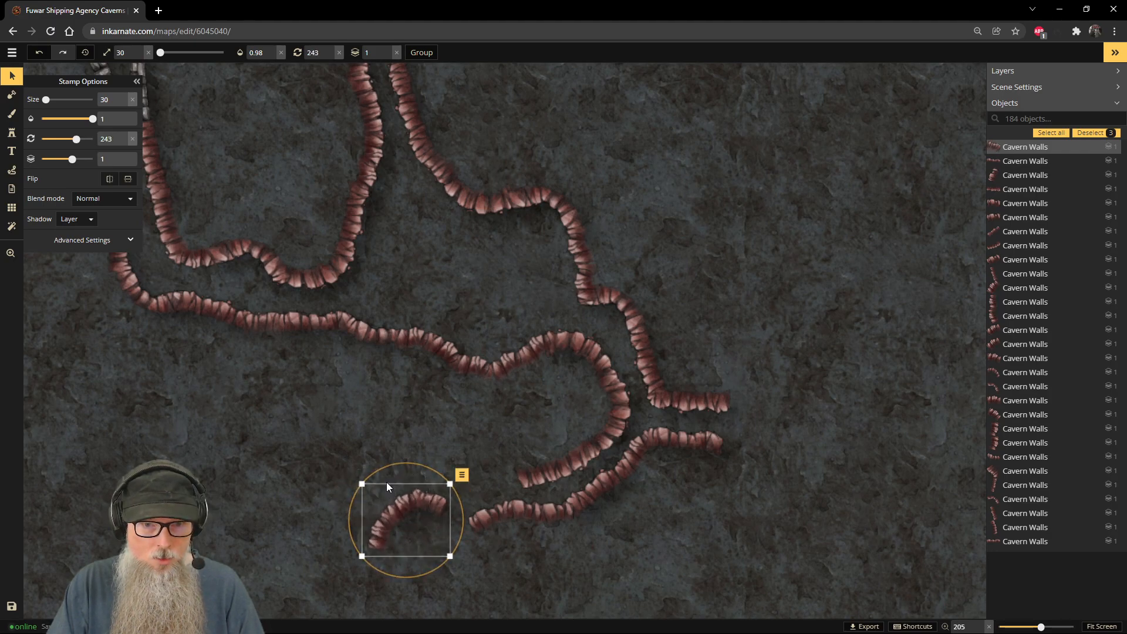
{"action": "mouse_move", "coordinate": [399, 467]}
{"action": "left_mouse_down"}
{"action": "mouse_move", "coordinate": [407, 525]}
{"action": "mouse_move", "coordinate": [426, 536]}
{"action": "mouse_move", "coordinate": [385, 504]}
{"action": "mouse_move", "coordinate": [407, 486]}
{"action": "left_mouse_up"}
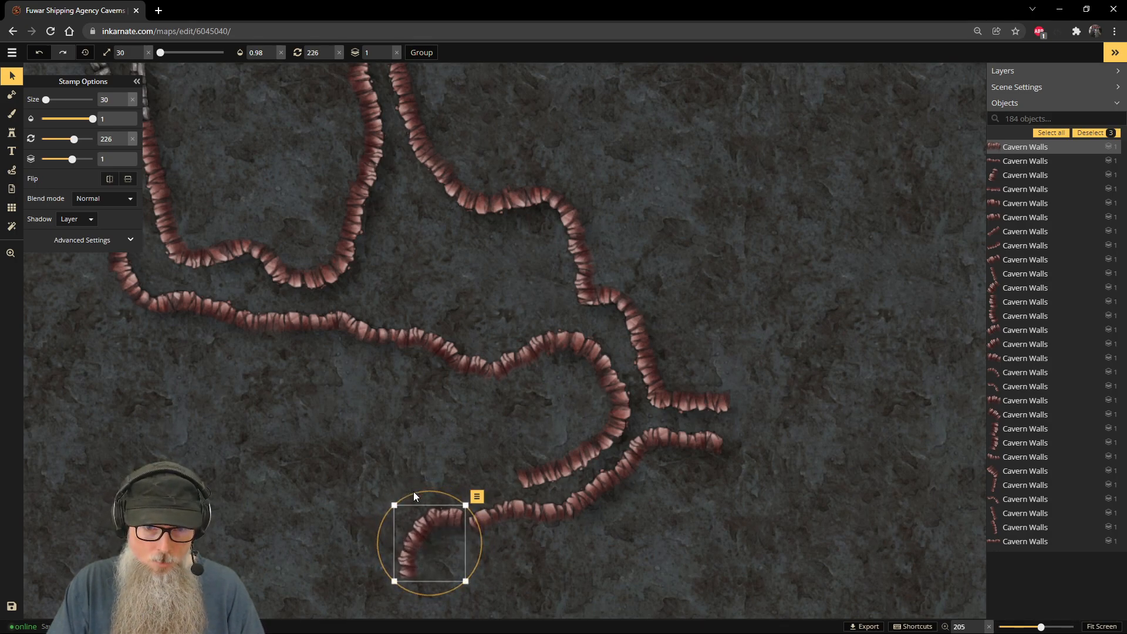
{"action": "left_click_drag", "start_coordinate": [435, 548], "coordinate": [453, 563]}
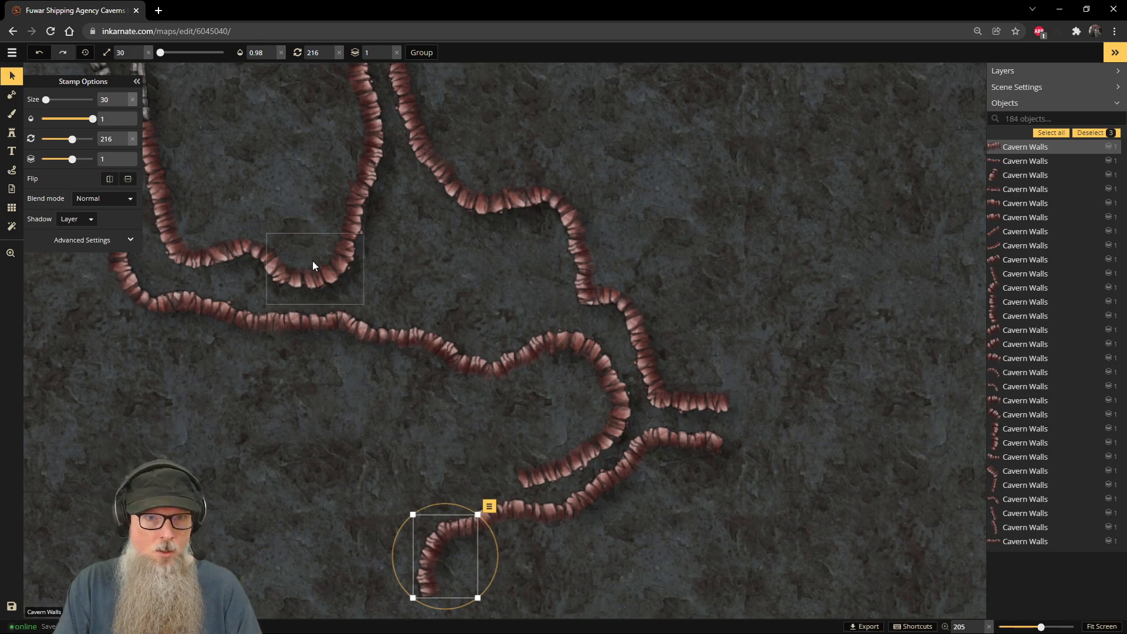
Step: Try extending the inner wall's southwest end with a duplicate of the S-shaped wall segment and an adjusted width, and delete the copy
{"action": "left_click", "coordinate": [262, 255]}
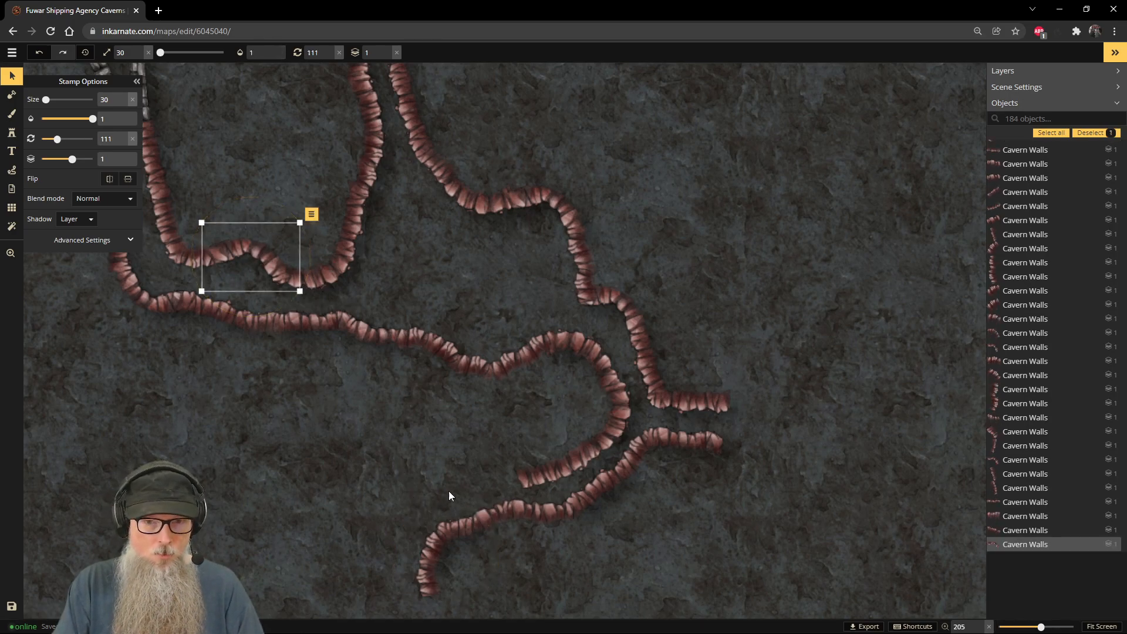
{"action": "key", "text": "ctrl+v"}
{"action": "left_click_drag", "start_coordinate": [458, 486], "coordinate": [505, 447]}
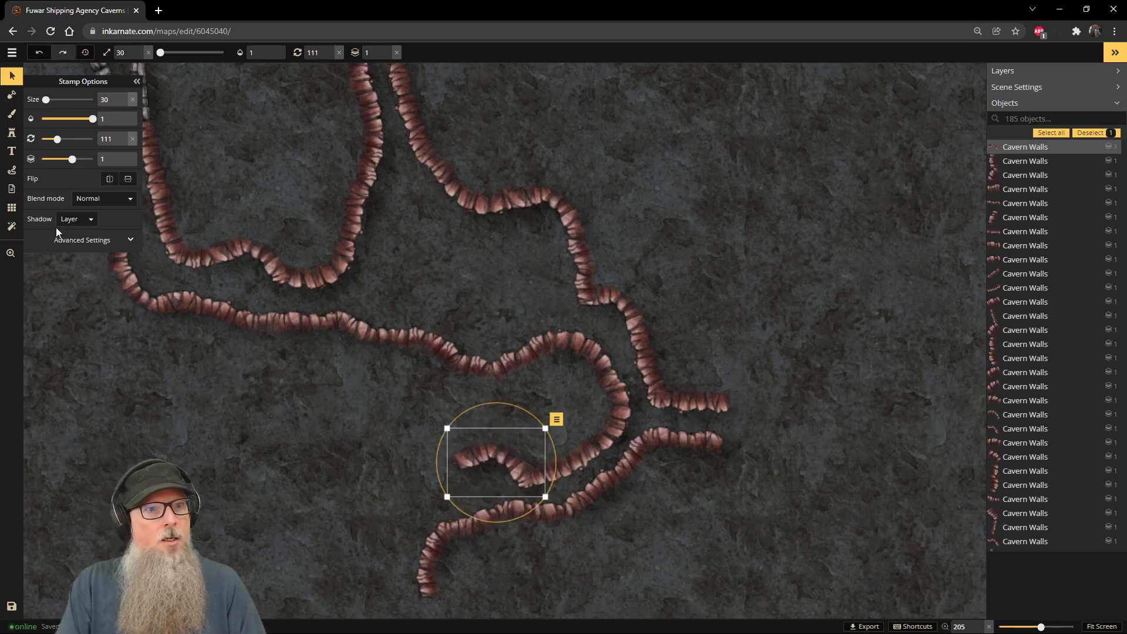
{"action": "left_click", "coordinate": [83, 242]}
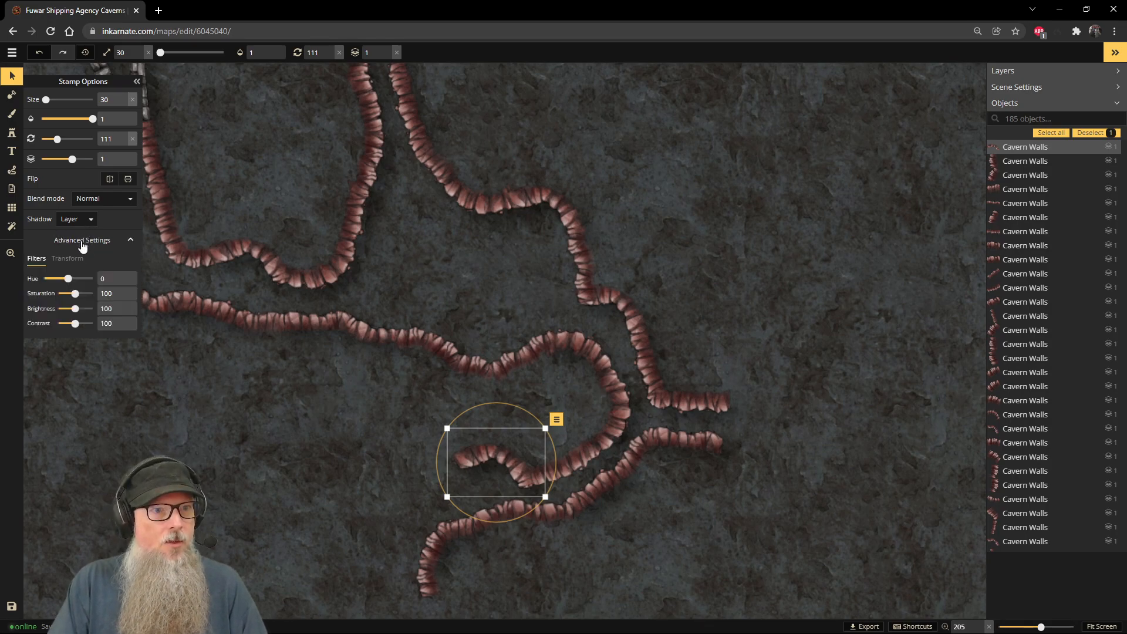
{"action": "left_click", "coordinate": [68, 259]}
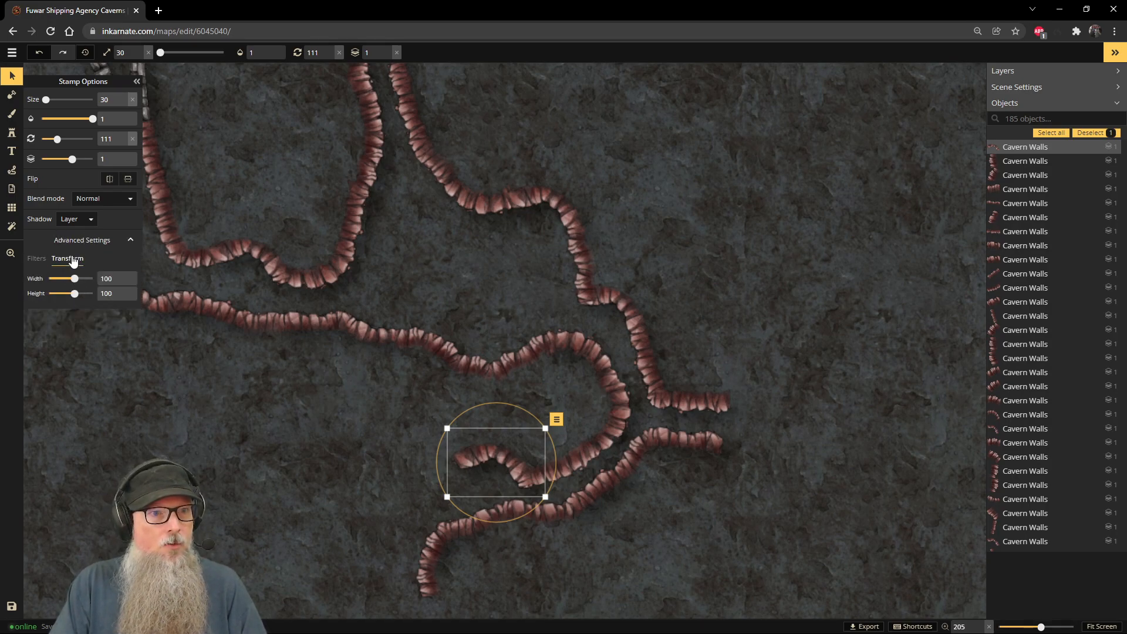
{"action": "left_click_drag", "start_coordinate": [73, 279], "coordinate": [76, 278]}
{"action": "key", "text": "ctrl+z"}
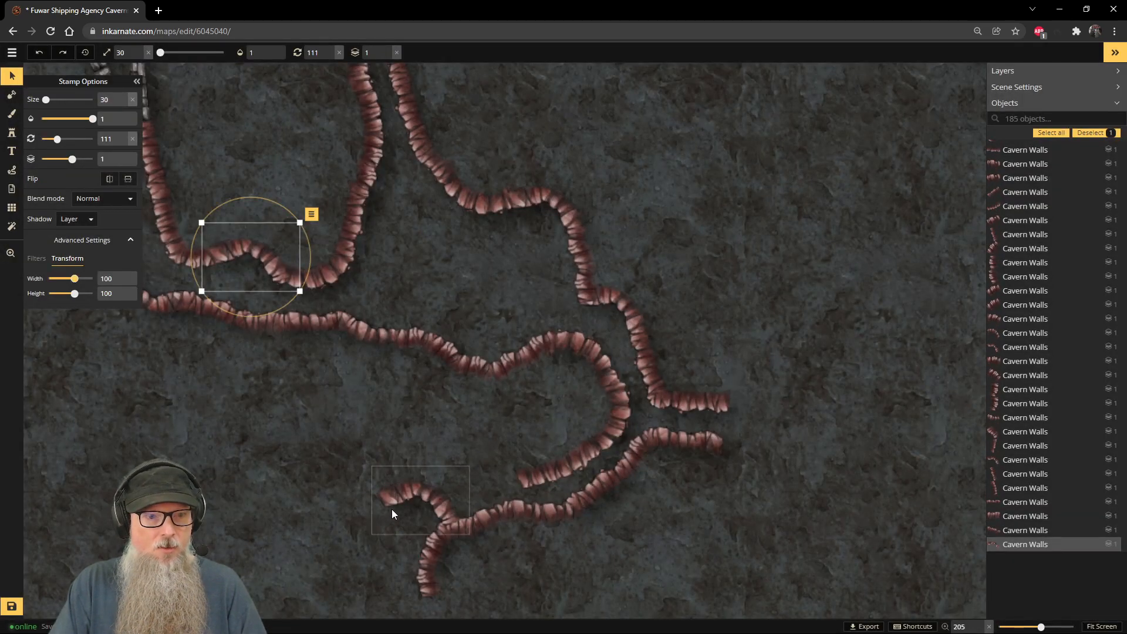
{"action": "left_click", "coordinate": [420, 480]}
{"action": "key", "text": "Delete"}
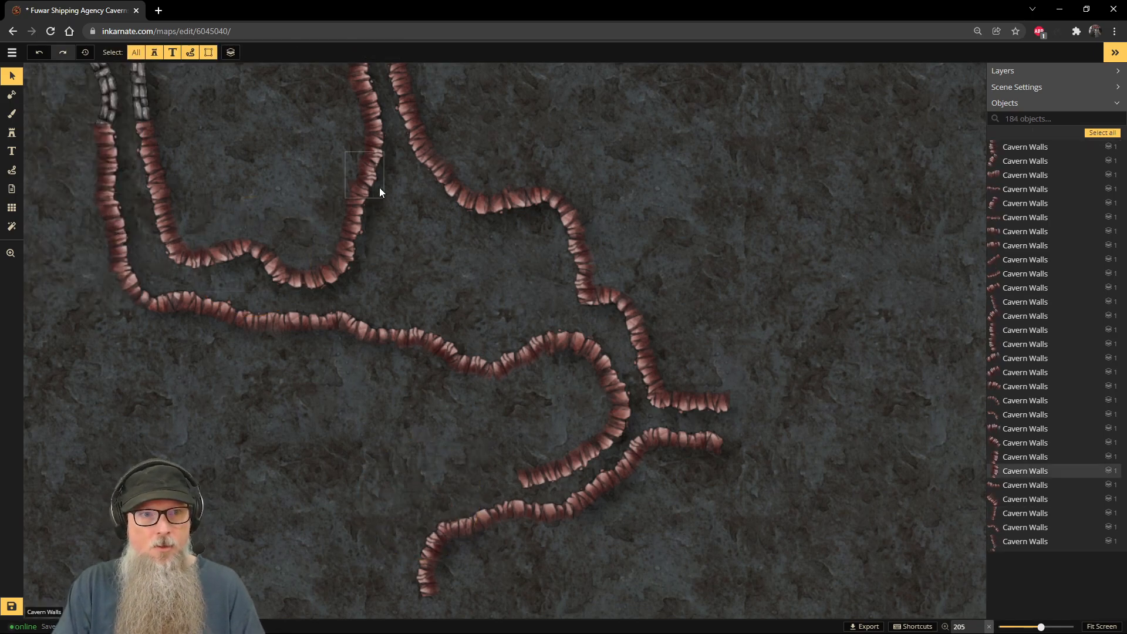
Step: Duplicate a short bend segment from the outer wall, rotate it to 121 degrees and attach it to the inner wall's southwest end
{"action": "scroll", "coordinate": [470, 166], "scroll_direction": "down", "scroll_amount": 3}
{"action": "scroll", "coordinate": [476, 173], "scroll_direction": "down", "scroll_amount": 2}
{"action": "left_click_drag", "start_coordinate": [531, 113], "coordinate": [435, 176]}
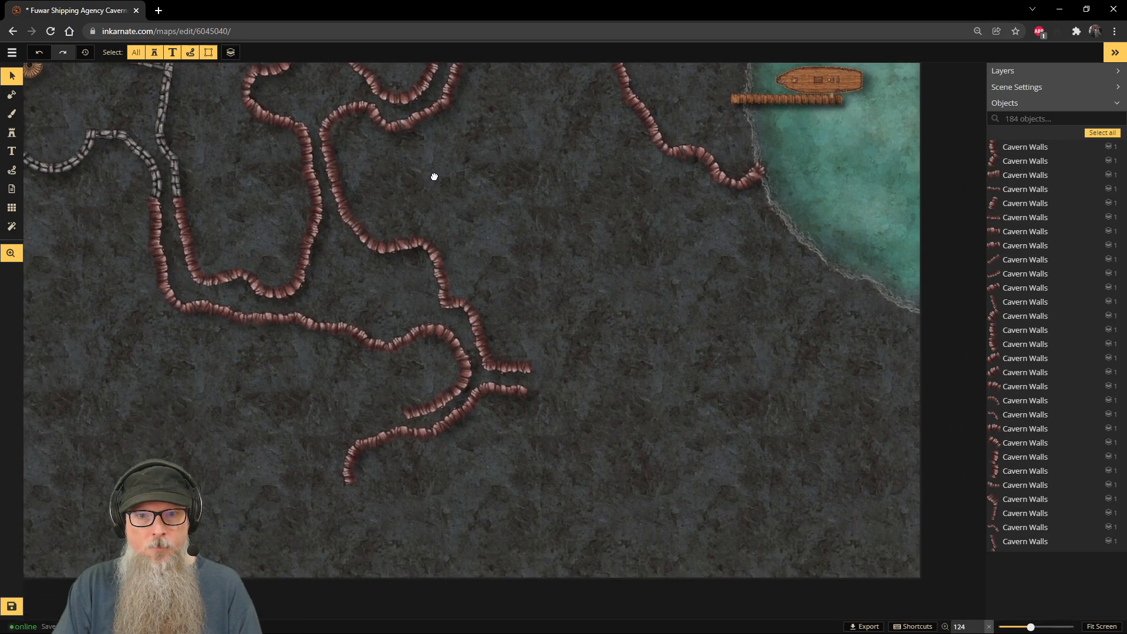
{"action": "scroll", "coordinate": [362, 403], "scroll_direction": "up", "scroll_amount": 5}
{"action": "left_click", "coordinate": [452, 453]}
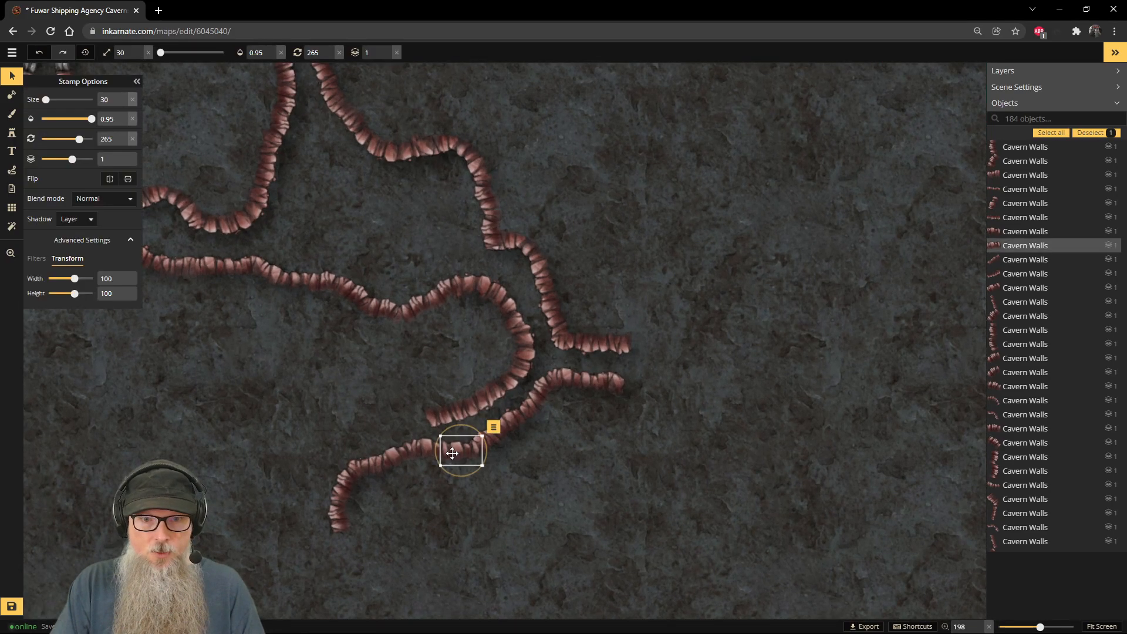
{"action": "key", "text": "ctrl+c"}
{"action": "key", "text": "ctrl+v"}
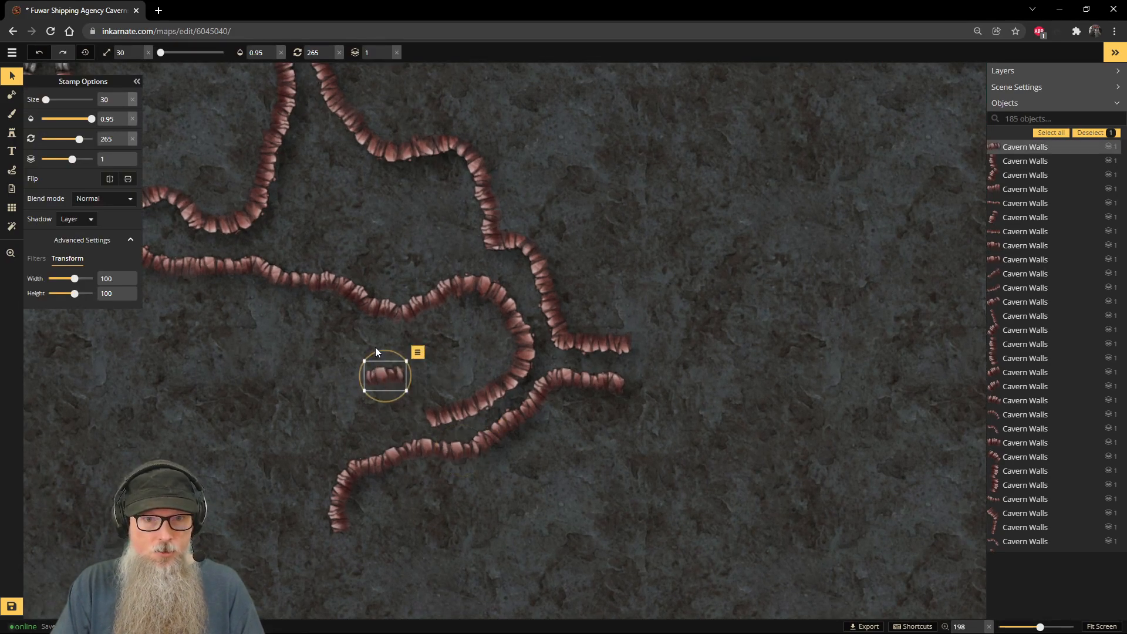
{"action": "left_click_drag", "start_coordinate": [376, 350], "coordinate": [370, 433]}
{"action": "left_click_drag", "start_coordinate": [381, 379], "coordinate": [414, 412]}
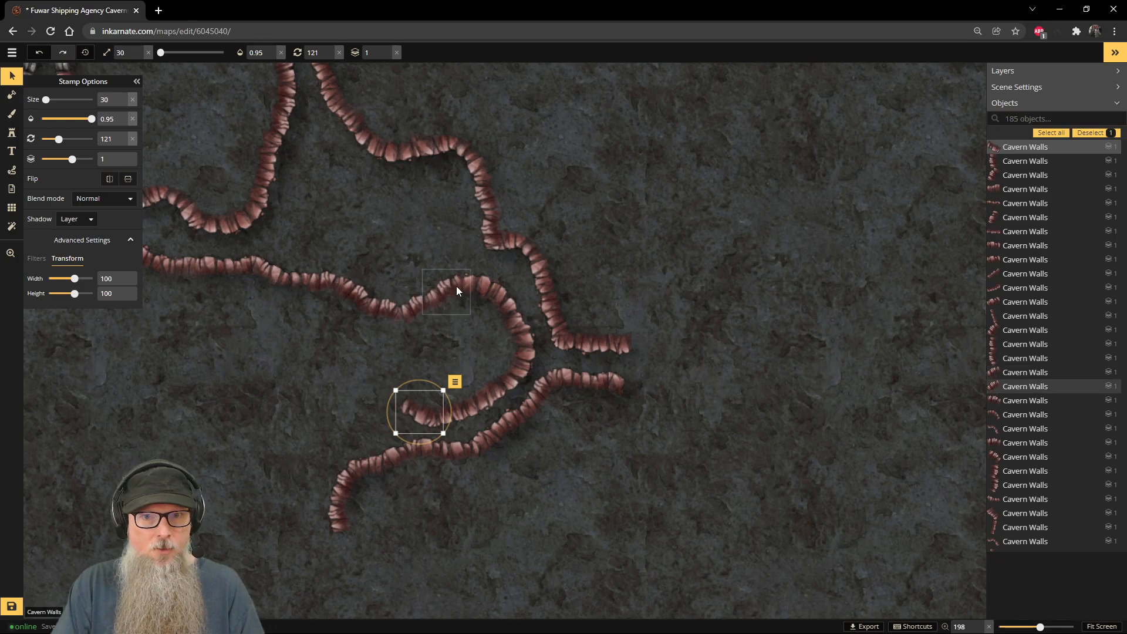
Step: Duplicate a short segment from the top of the inner wall's bend and extend the inner wall northwestward with it at 118 degrees
{"action": "left_click", "coordinate": [421, 303]}
{"action": "key", "text": "ctrl+c"}
{"action": "key", "text": "ctrl+v"}
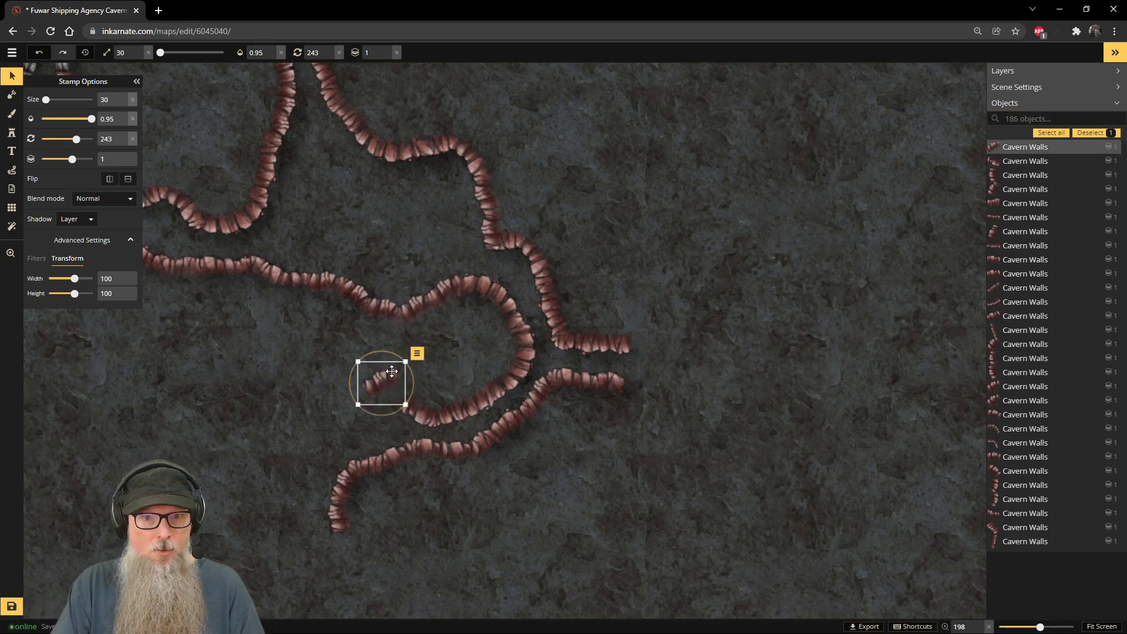
{"action": "left_click_drag", "start_coordinate": [391, 352], "coordinate": [375, 394]}
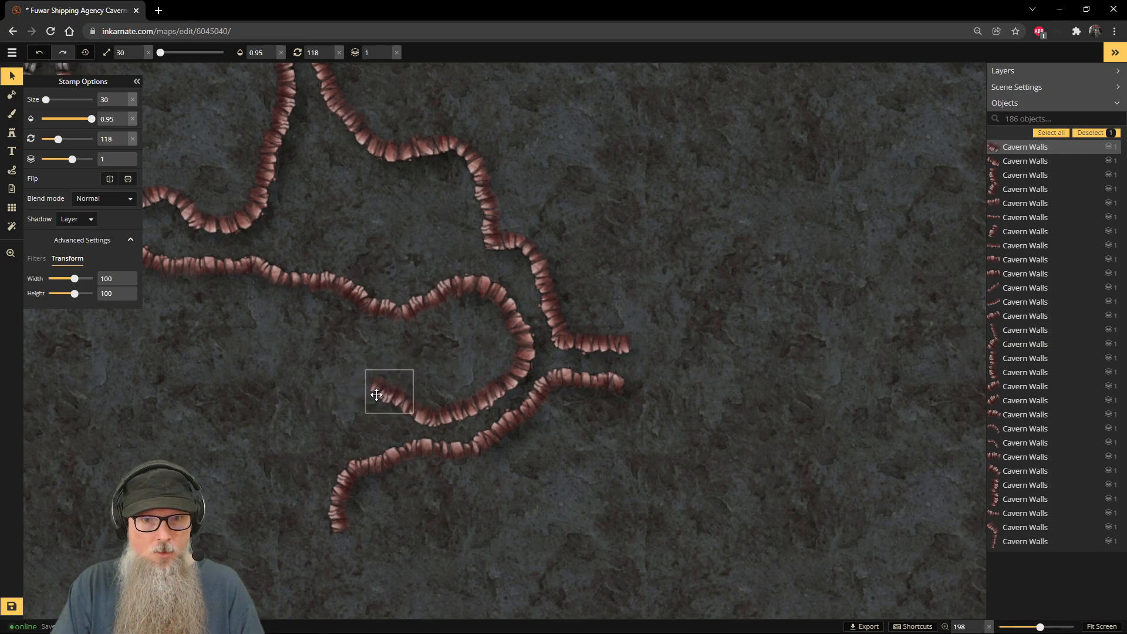
{"action": "left_click", "coordinate": [376, 394]}
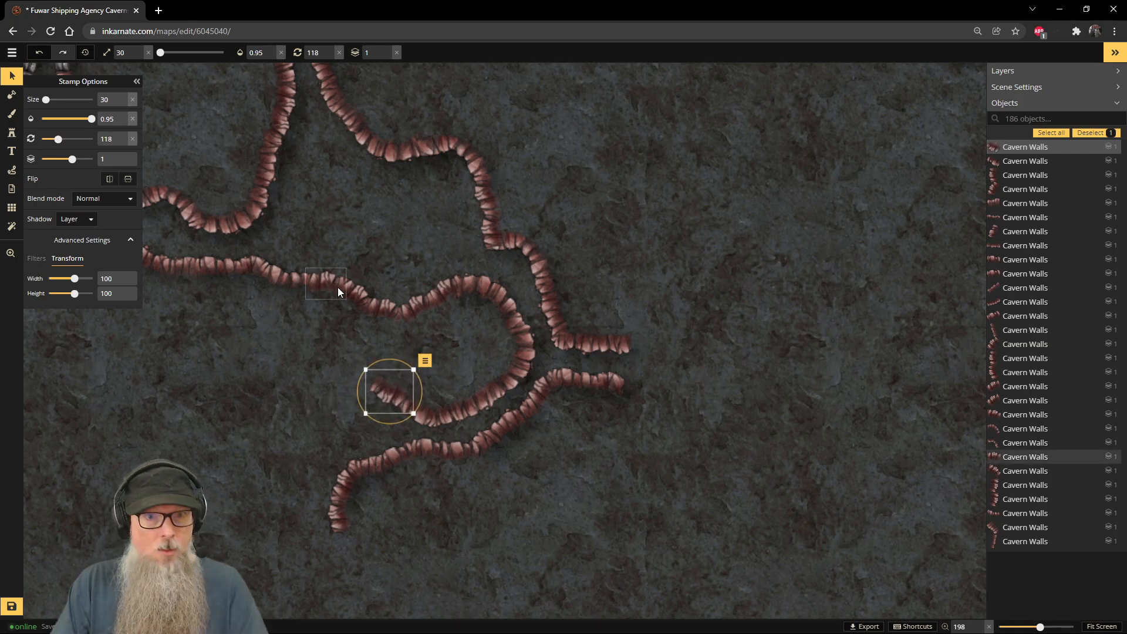
Step: Duplicate the straight segment from the southern passage's lower wall, rotate it to 104 degrees and attach it to the inner wall's northwest end
{"action": "left_click", "coordinate": [248, 267]}
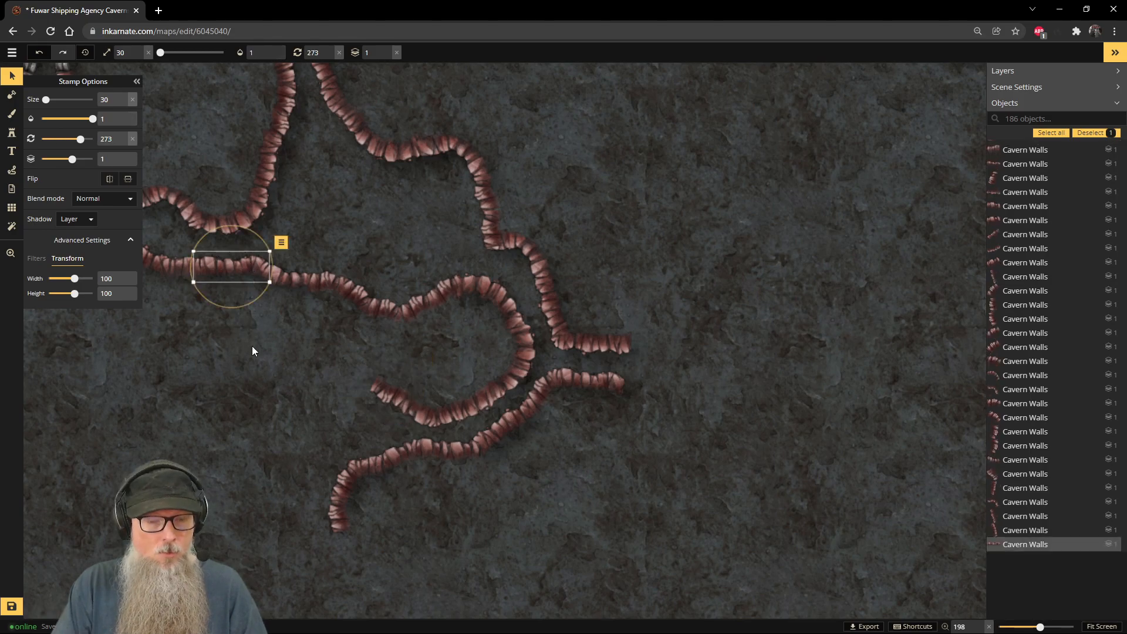
{"action": "key", "text": "ctrl+v"}
{"action": "left_click_drag", "start_coordinate": [258, 333], "coordinate": [284, 443]}
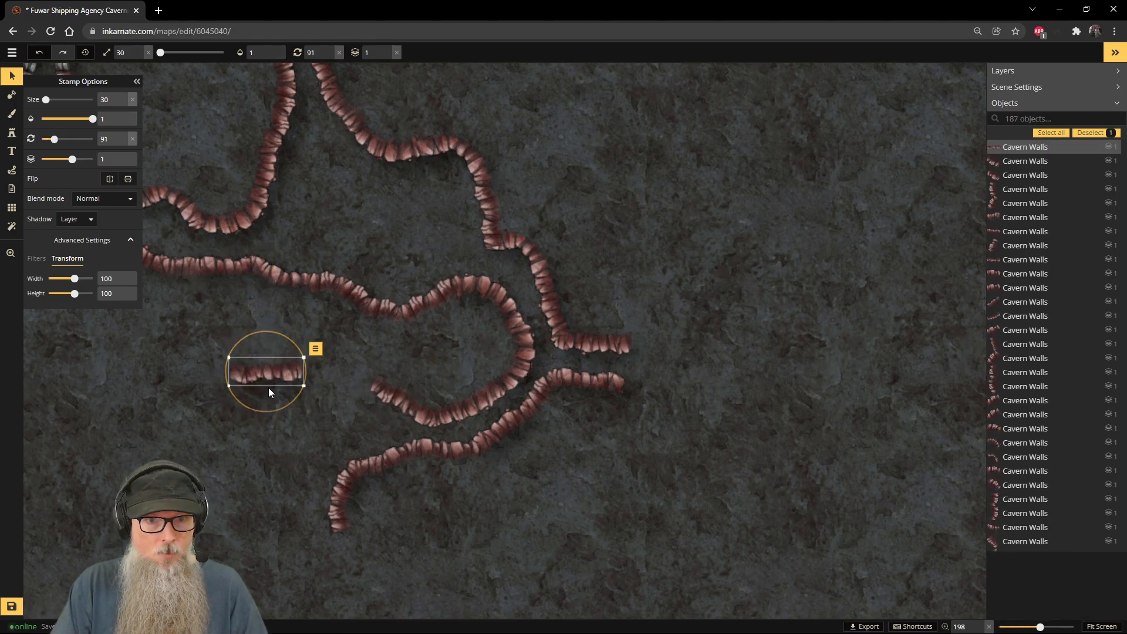
{"action": "left_click_drag", "start_coordinate": [248, 361], "coordinate": [313, 344]}
{"action": "left_click_drag", "start_coordinate": [341, 393], "coordinate": [343, 388]}
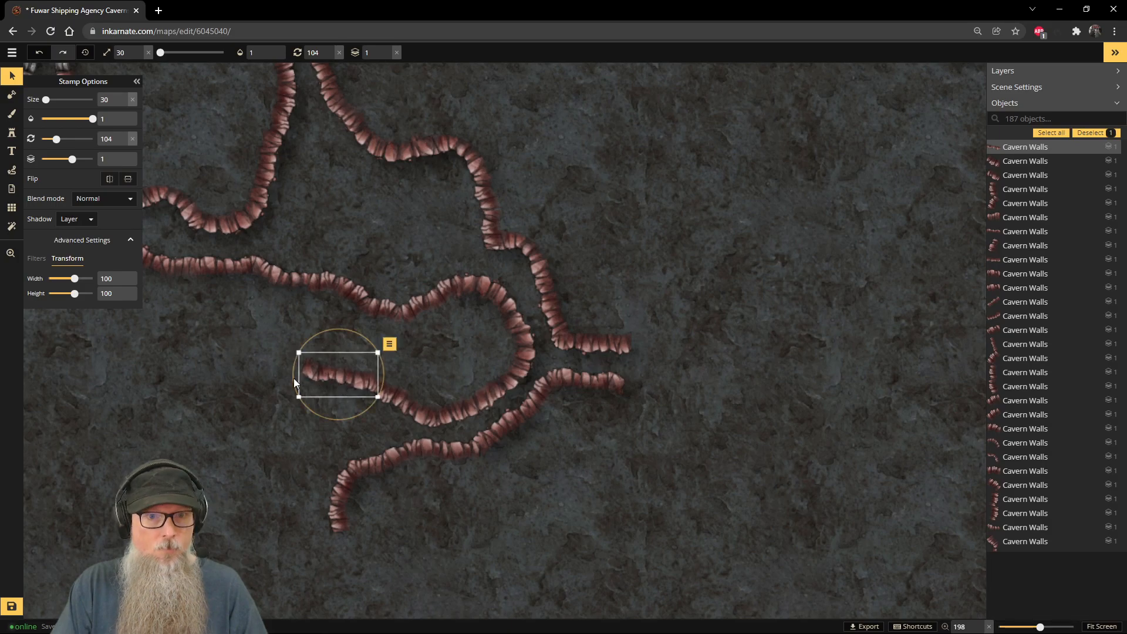
Step: Duplicate the curved segment from the outer wall's upper bend, rotate it to 63 degrees and attach it to the inner wall's west end
{"action": "key", "text": "space"}
{"action": "left_click_drag", "start_coordinate": [193, 346], "coordinate": [350, 375]}
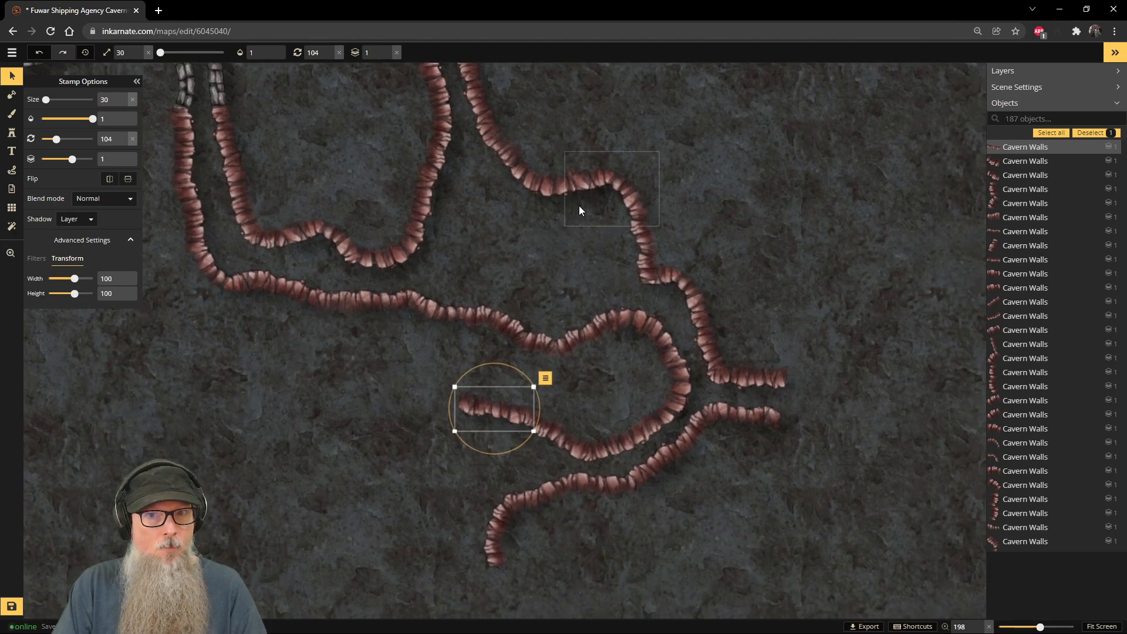
{"action": "left_click", "coordinate": [597, 197]}
{"action": "key", "text": "ctrl+c"}
{"action": "key", "text": "ctrl+v"}
{"action": "left_click_drag", "start_coordinate": [345, 520], "coordinate": [384, 466]}
{"action": "left_click_drag", "start_coordinate": [295, 468], "coordinate": [415, 409]}
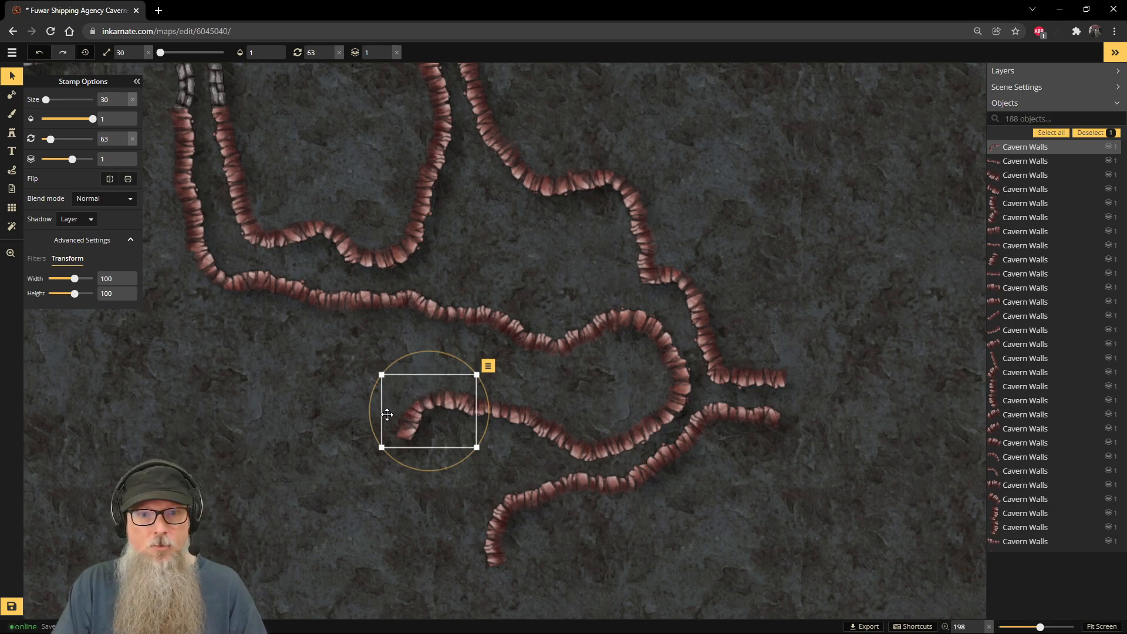
Step: Extend the inner wall southwestward with two duplicates of its short segment, rotated to 63 and 93 degrees
{"action": "left_click", "coordinate": [515, 418]}
{"action": "left_click", "coordinate": [545, 433]}
{"action": "key", "text": "ctrl+c"}
{"action": "key", "text": "ctrl+v"}
{"action": "left_click_drag", "start_coordinate": [288, 445], "coordinate": [246, 440]}
{"action": "left_click_drag", "start_coordinate": [293, 483], "coordinate": [397, 451]}
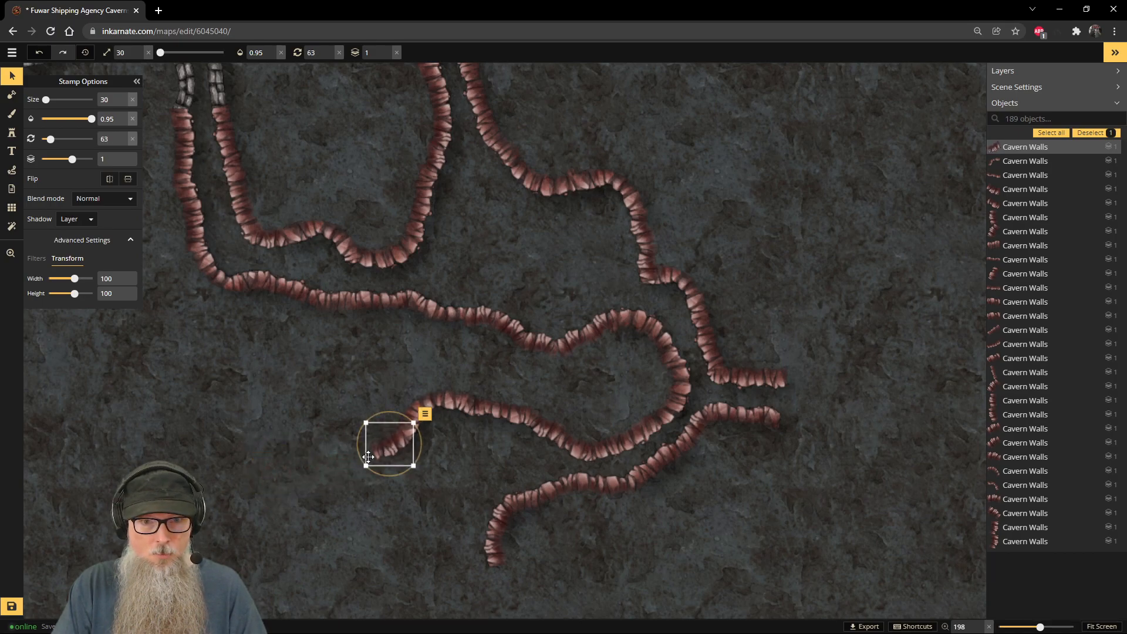
{"action": "left_click", "coordinate": [288, 458]}
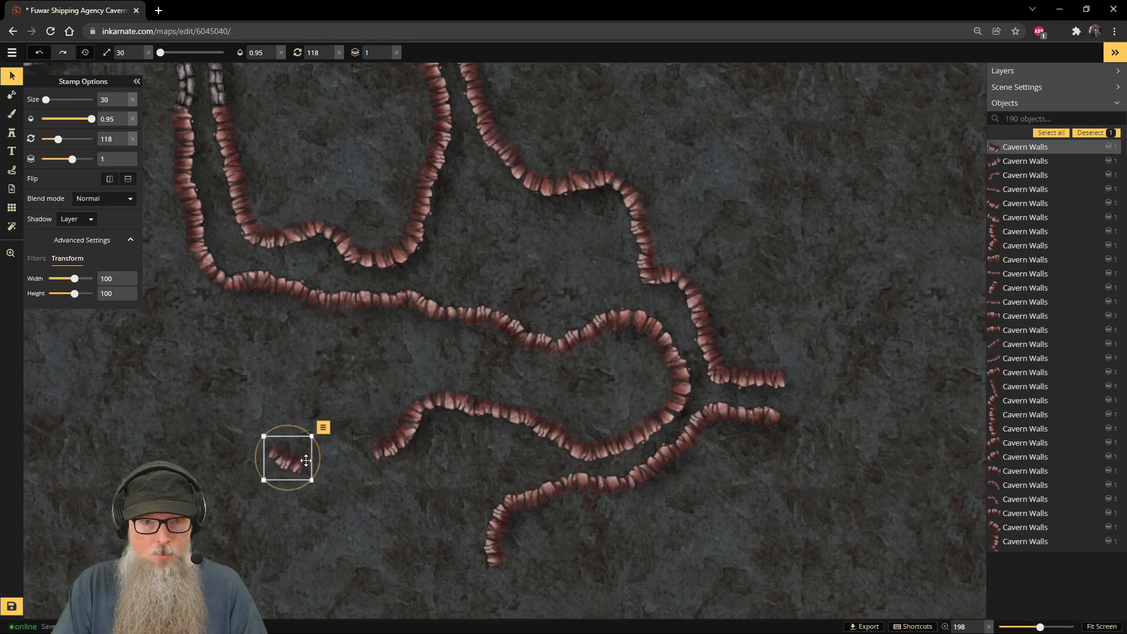
{"action": "left_click_drag", "start_coordinate": [302, 430], "coordinate": [354, 424]}
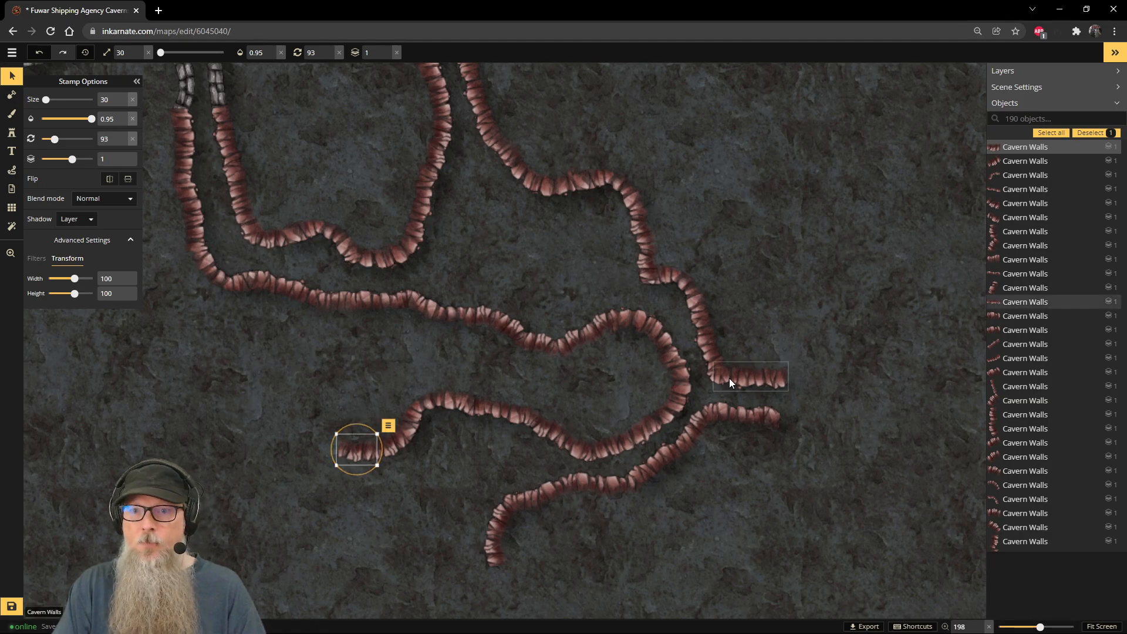
Step: Duplicate the hooked segment from the outer wall above the eastward branch, rotate it and attach it so the inner wall turns south
{"action": "left_click", "coordinate": [683, 281]}
{"action": "key", "text": "ctrl+c"}
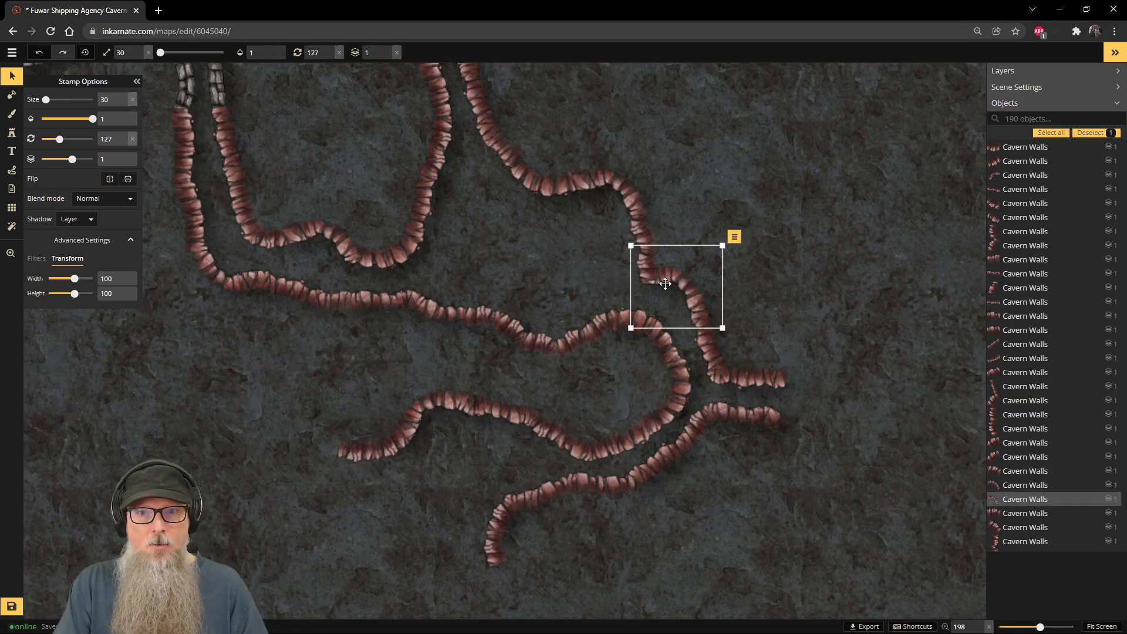
{"action": "key", "text": "ctrl+v"}
{"action": "left_click_drag", "start_coordinate": [382, 474], "coordinate": [337, 515]}
{"action": "left_click_drag", "start_coordinate": [382, 470], "coordinate": [320, 471]}
{"action": "left_click_drag", "start_coordinate": [370, 513], "coordinate": [335, 471]}
Step: Duplicate the sloping segment from the west part of the passage's lower wall and continue the chamber's wall southeastward with it
{"action": "left_click", "coordinate": [259, 290]}
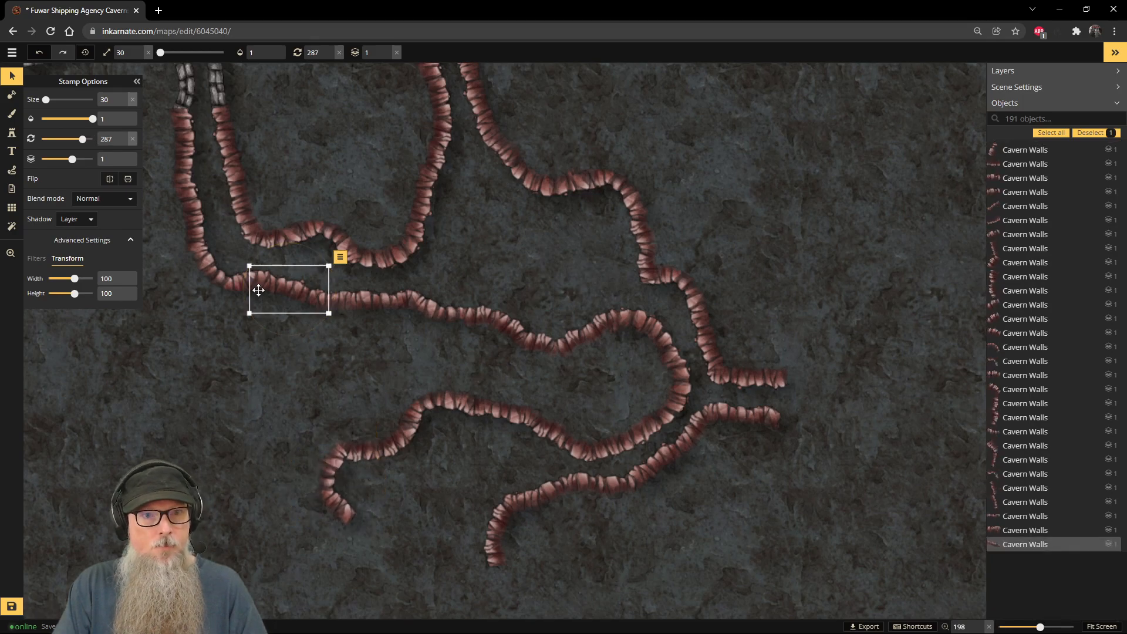
{"action": "key", "text": "ctrl+v"}
{"action": "left_click_drag", "start_coordinate": [379, 530], "coordinate": [394, 530]}
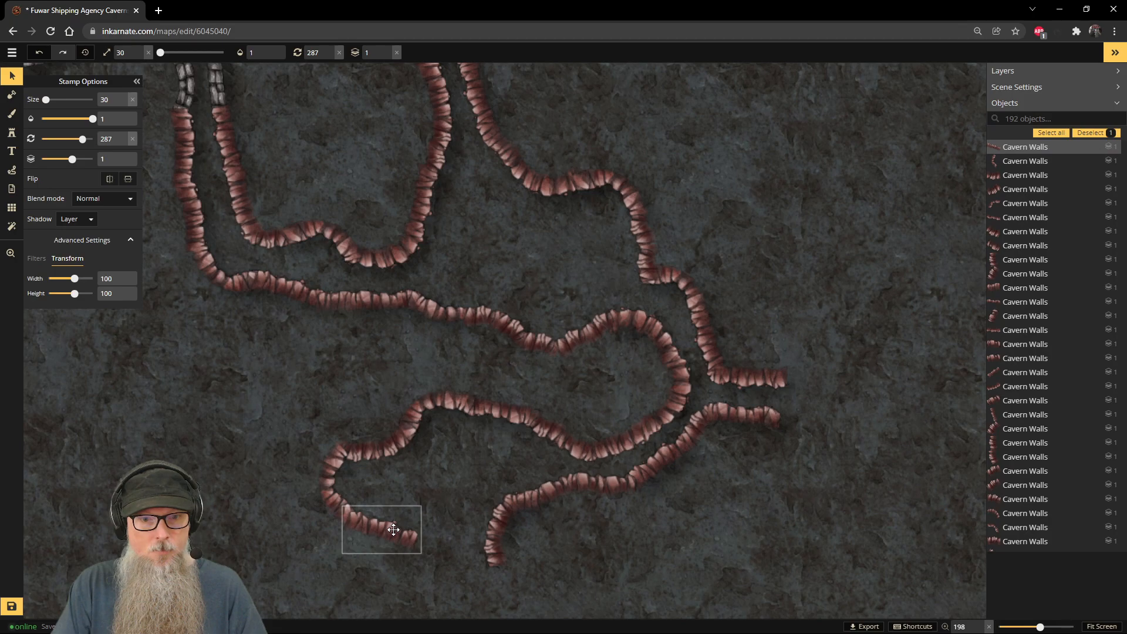
{"action": "left_click_drag", "start_coordinate": [428, 496], "coordinate": [414, 498]}
{"action": "left_click_drag", "start_coordinate": [407, 544], "coordinate": [408, 543]}
Step: Duplicate the corner curve from the passage's southwest bend and attach it at 298 degrees along the chamber's southern edge
{"action": "left_click", "coordinate": [214, 273]}
{"action": "key", "text": "ctrl+c"}
{"action": "key", "text": "ctrl+v"}
{"action": "left_click_drag", "start_coordinate": [482, 558], "coordinate": [449, 574]}
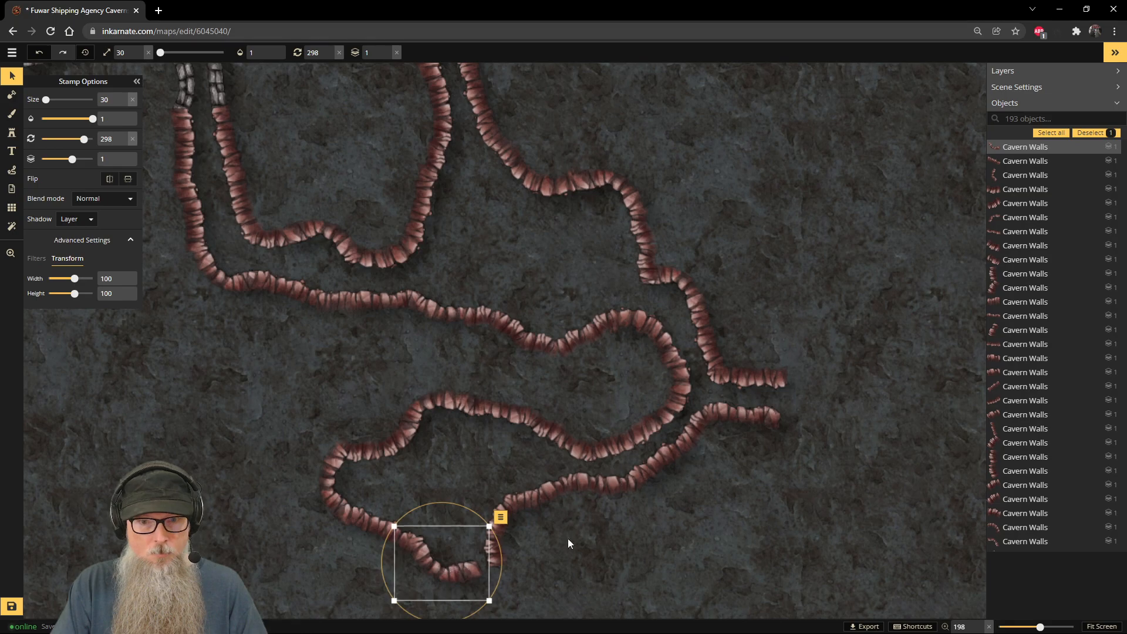
Step: Duplicate a short segment from the outer wall, place it at 242 degrees to close the chamber's southern gap, and deselect it
{"action": "left_click", "coordinate": [625, 481]}
{"action": "key", "text": "ctrl+c"}
{"action": "key", "text": "ctrl+v"}
{"action": "left_click_drag", "start_coordinate": [499, 543], "coordinate": [485, 562]}
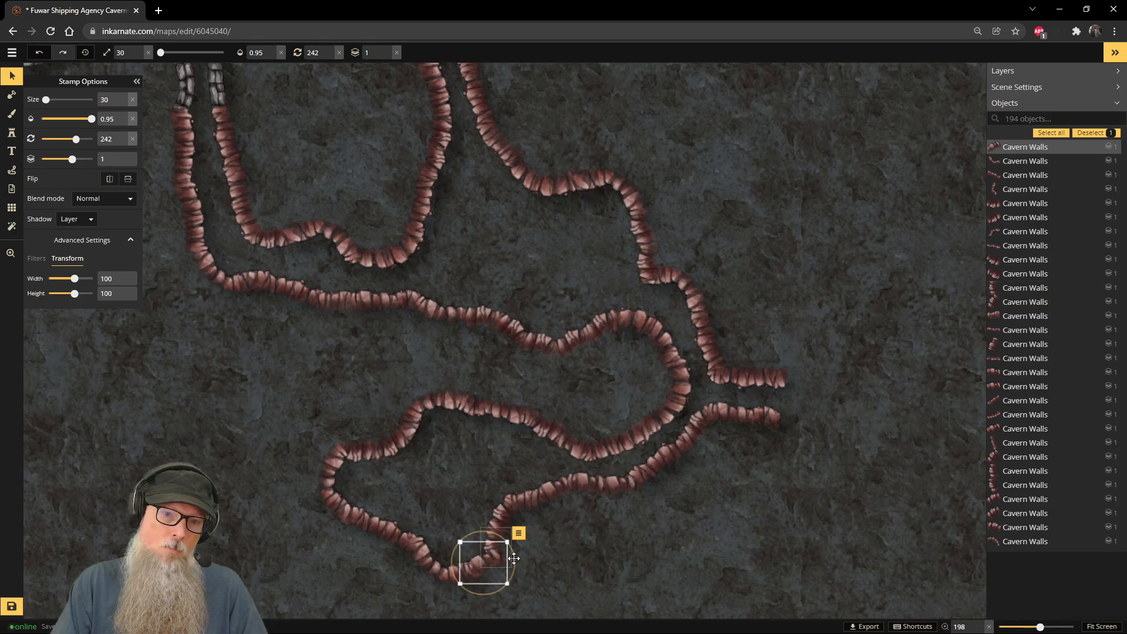
{"action": "left_click", "coordinate": [661, 555]}
Step: Review the whole map and save it
{"action": "scroll", "coordinate": [659, 553], "scroll_direction": "down", "scroll_amount": 3}
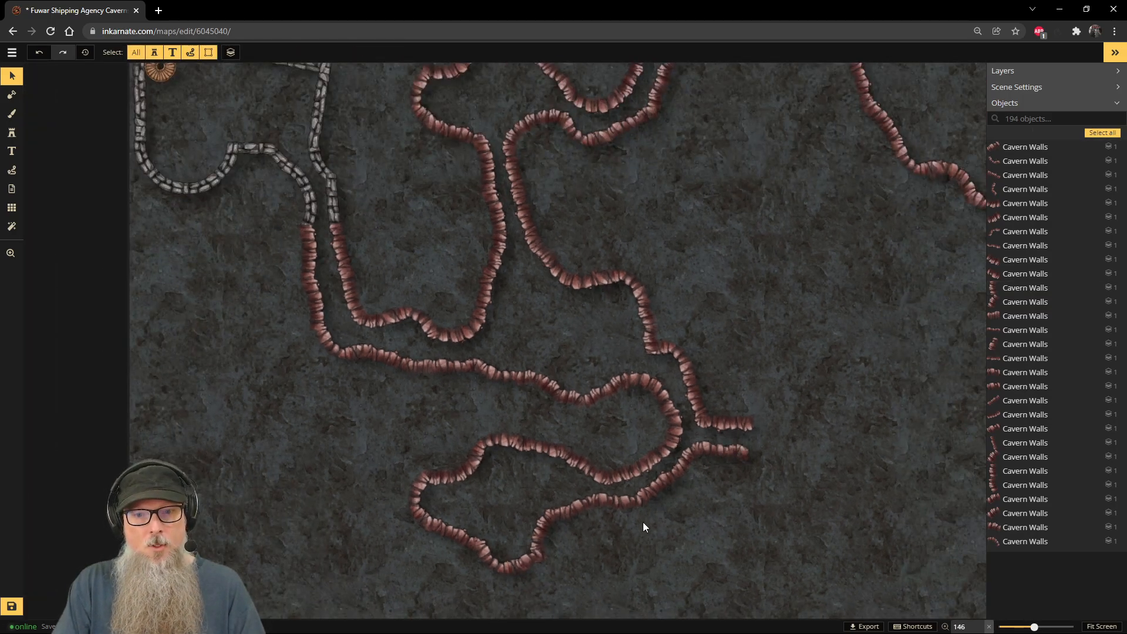
{"action": "scroll", "coordinate": [666, 390], "scroll_direction": "down", "scroll_amount": 4}
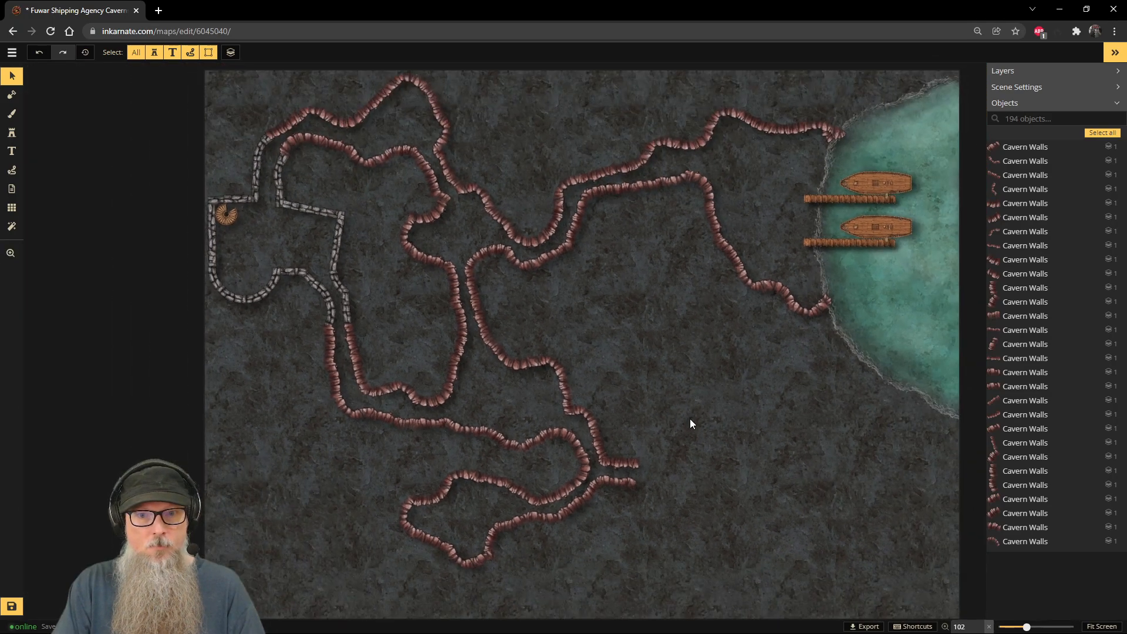
{"action": "scroll", "coordinate": [693, 489], "scroll_direction": "down", "scroll_amount": 1}
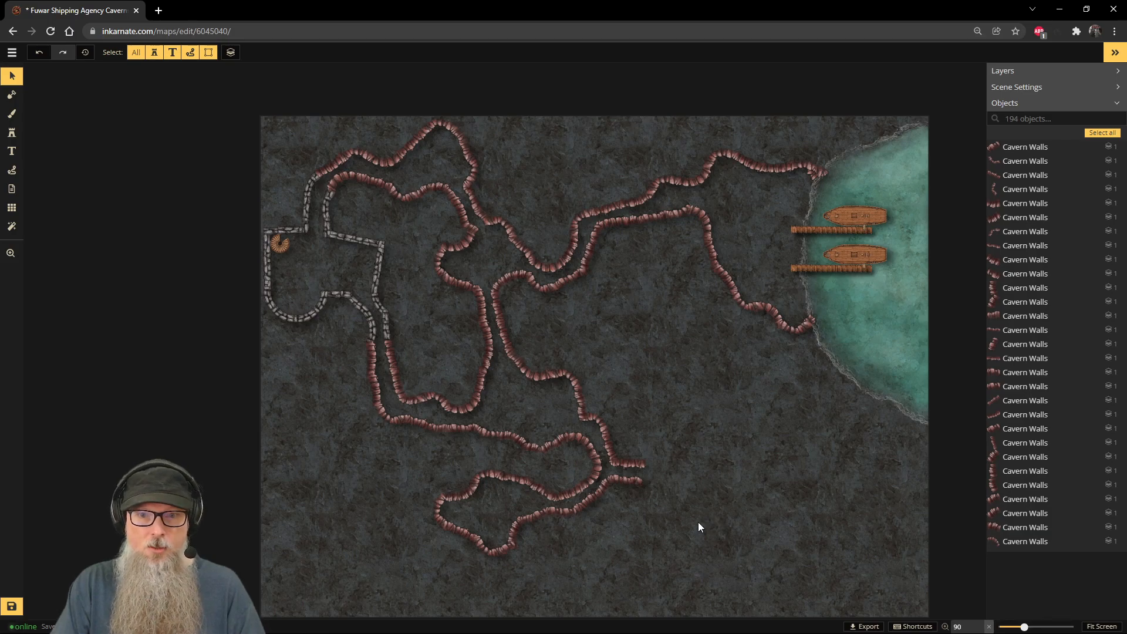
{"action": "left_click_drag", "start_coordinate": [698, 523], "coordinate": [674, 499]}
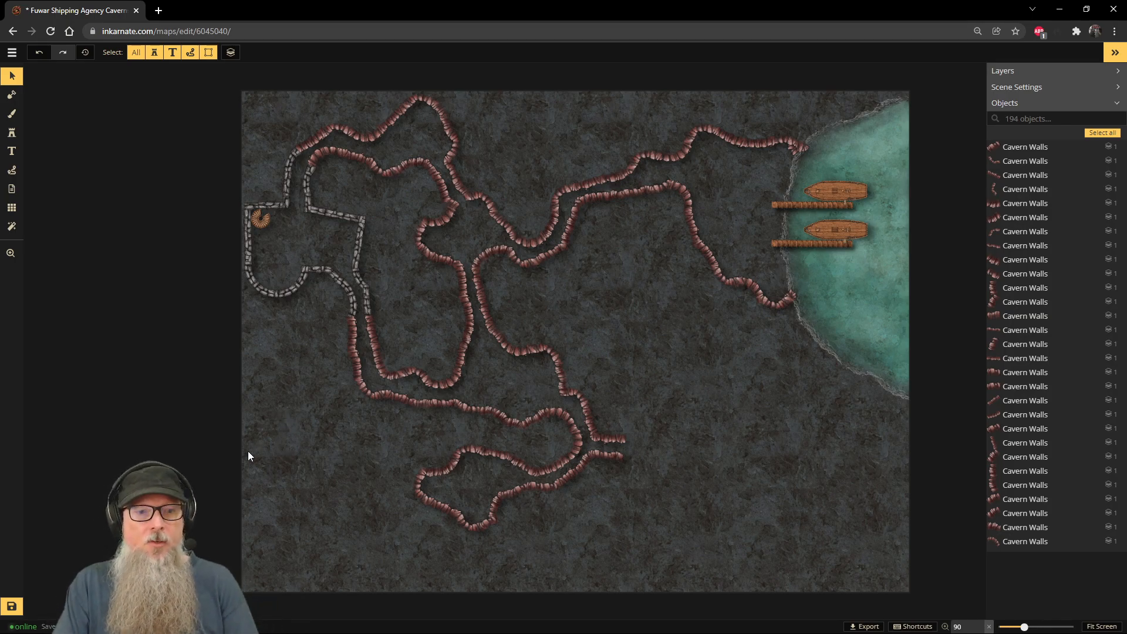
{"action": "left_click", "coordinate": [12, 606]}
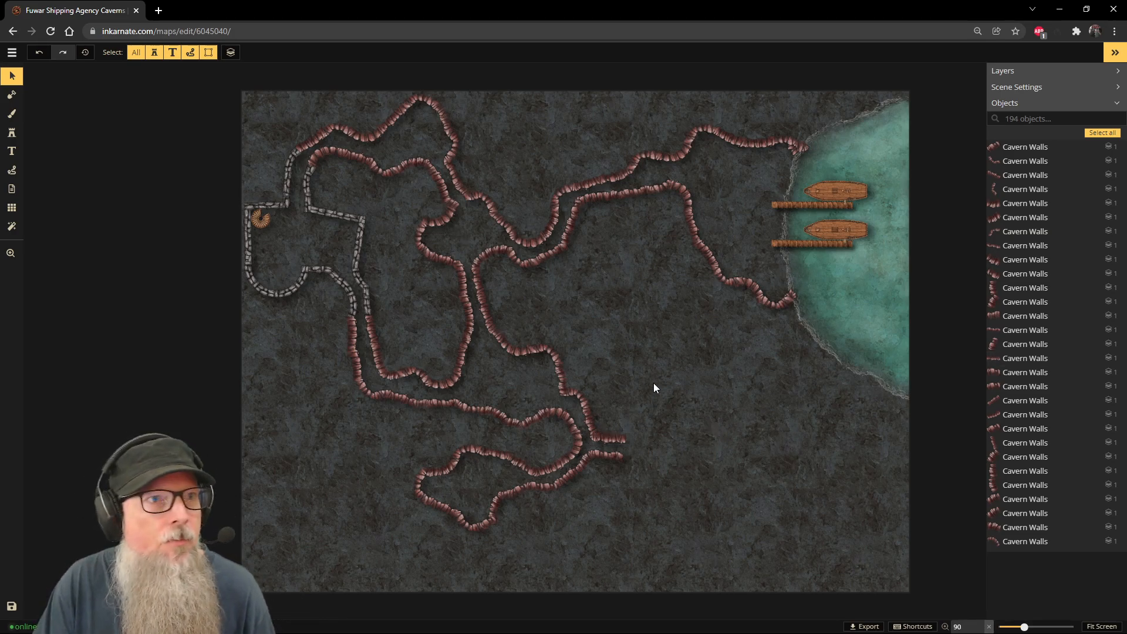
Step: Duplicate a segment from the harbour cavern's southern wall, rotate it to 283 degrees and attach it to the eastward branch's lower wall
{"action": "scroll", "coordinate": [639, 487], "scroll_direction": "up", "scroll_amount": 2}
{"action": "scroll", "coordinate": [724, 487], "scroll_direction": "down", "scroll_amount": 2}
{"action": "key", "text": "space"}
{"action": "left_click_drag", "start_coordinate": [834, 512], "coordinate": [612, 438]}
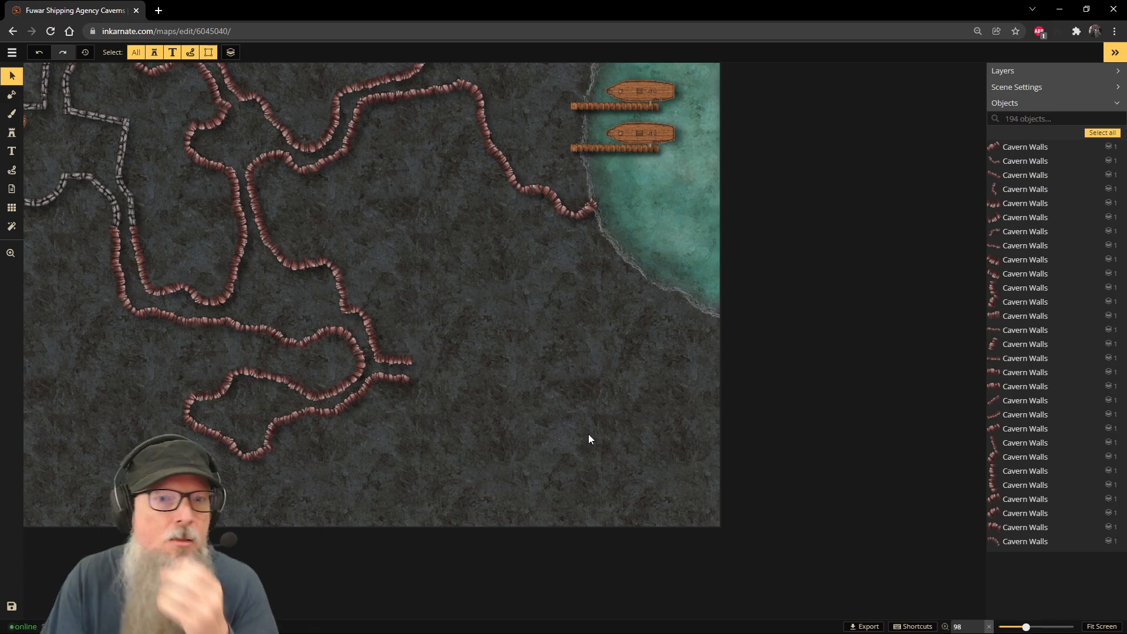
{"action": "scroll", "coordinate": [453, 351], "scroll_direction": "up", "scroll_amount": 1}
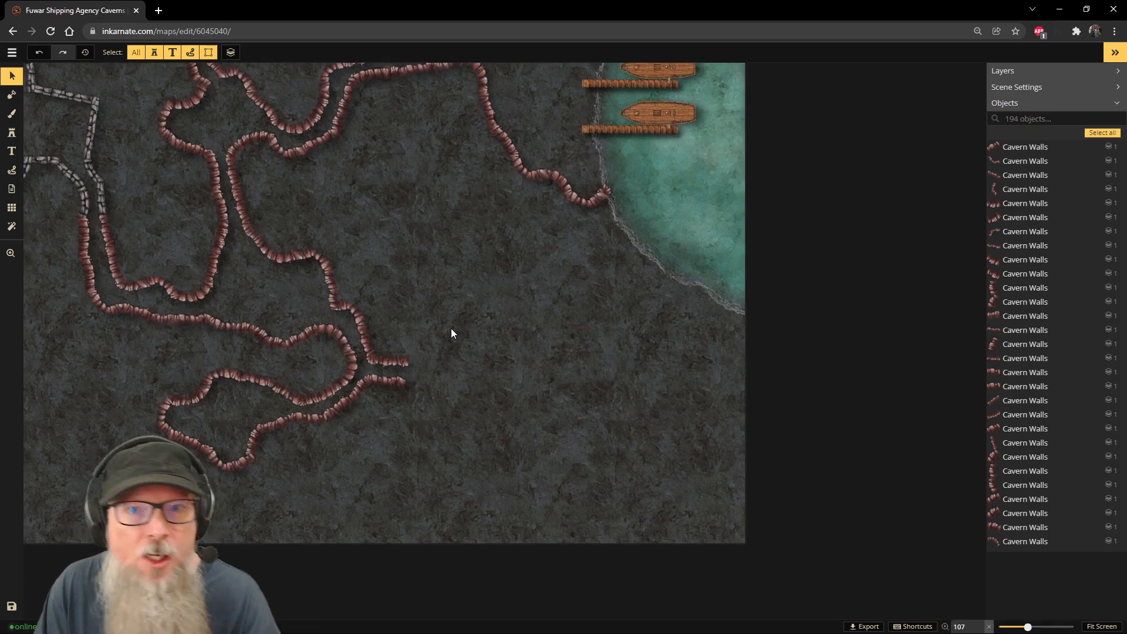
{"action": "scroll", "coordinate": [450, 329], "scroll_direction": "down", "scroll_amount": 1}
{"action": "left_click", "coordinate": [502, 157]}
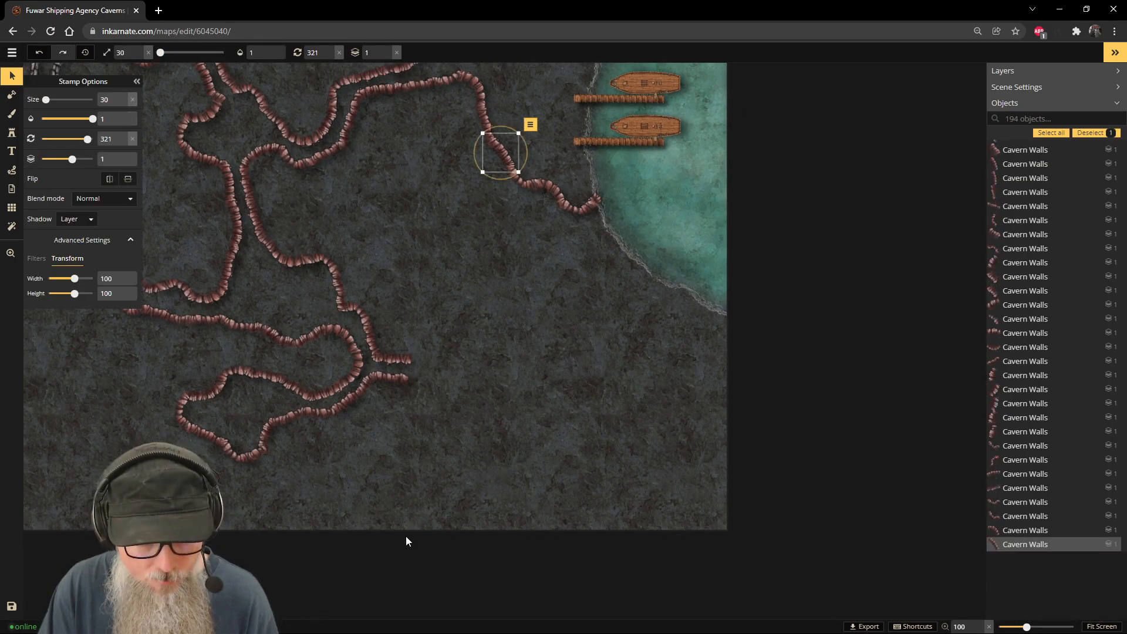
{"action": "left_click", "coordinate": [434, 383]}
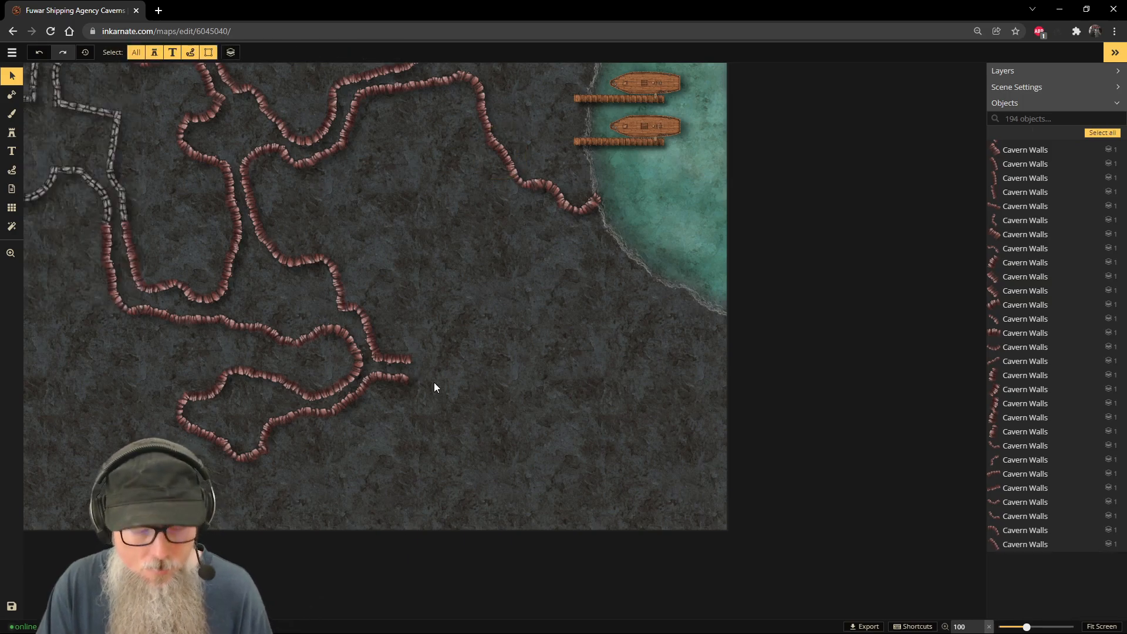
{"action": "key", "text": "ctrl+v"}
{"action": "scroll", "coordinate": [434, 383], "scroll_direction": "up", "scroll_amount": 1}
{"action": "scroll", "coordinate": [440, 355], "scroll_direction": "up", "scroll_amount": 3}
{"action": "left_click_drag", "start_coordinate": [439, 347], "coordinate": [412, 354]}
{"action": "left_click_drag", "start_coordinate": [439, 399], "coordinate": [425, 404]}
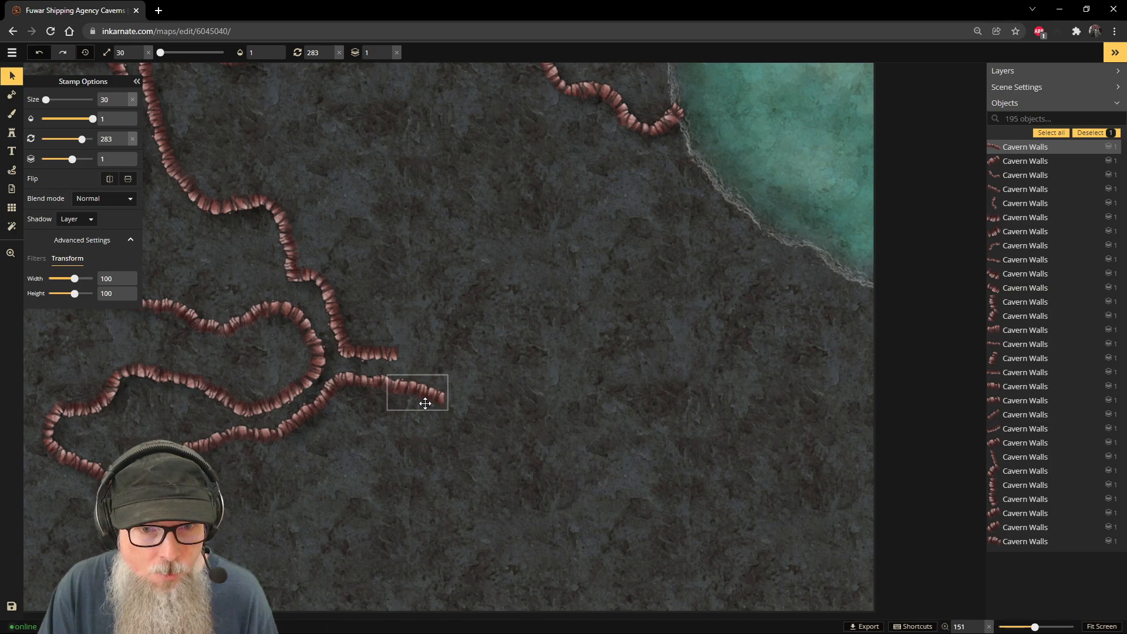
Step: Duplicate a segment from the harbour cavern's northern wall and attach it at 112 degrees to the eastward branch's upper wall
{"action": "scroll", "coordinate": [506, 154], "scroll_direction": "up", "scroll_amount": 2}
{"action": "scroll", "coordinate": [504, 164], "scroll_direction": "down", "scroll_amount": 1}
{"action": "key", "text": "space"}
{"action": "left_click_drag", "start_coordinate": [506, 220], "coordinate": [505, 473]}
{"action": "left_click", "coordinate": [591, 90]}
{"action": "scroll", "coordinate": [483, 530], "scroll_direction": "down", "scroll_amount": 3}
{"action": "scroll", "coordinate": [461, 519], "scroll_direction": "up", "scroll_amount": 2}
{"action": "key", "text": "space"}
{"action": "left_click_drag", "start_coordinate": [461, 519], "coordinate": [480, 283]}
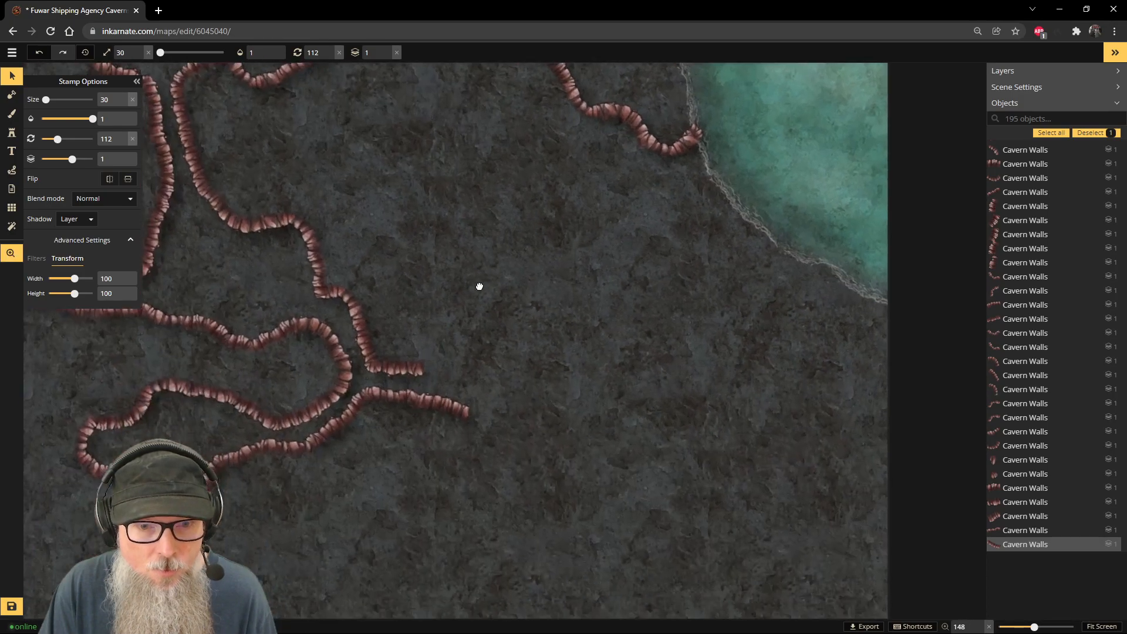
{"action": "left_click", "coordinate": [462, 380]}
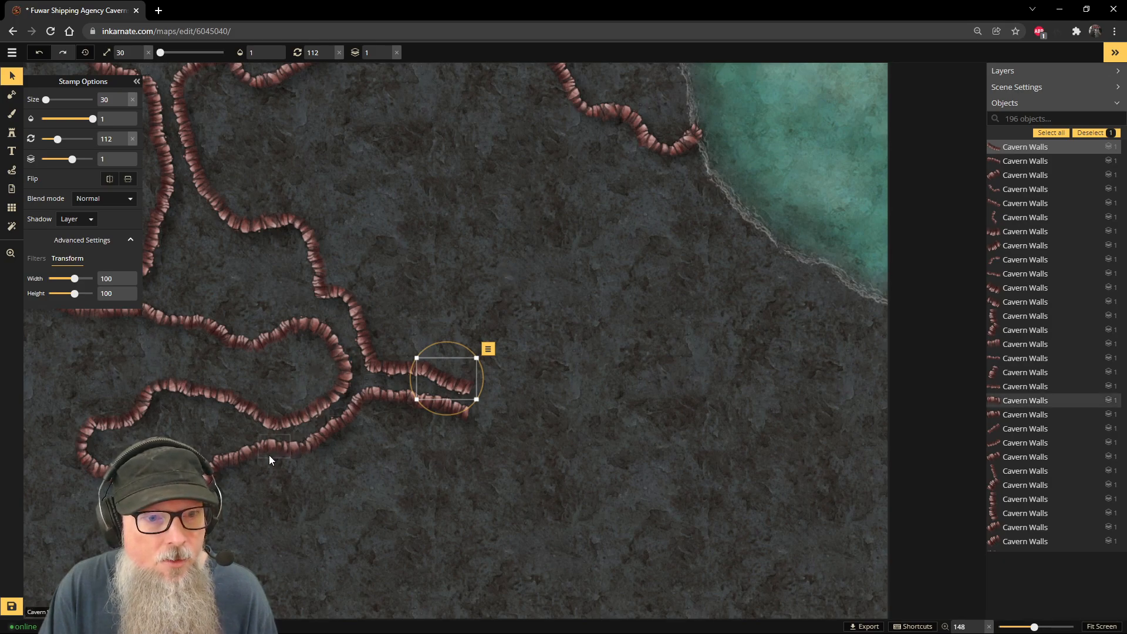
Step: Duplicate the three-segment curve at the outer wall's southwest end, rotate it to 310 degrees and attach it to the branch's lower wall
{"action": "left_click", "coordinate": [227, 463]}
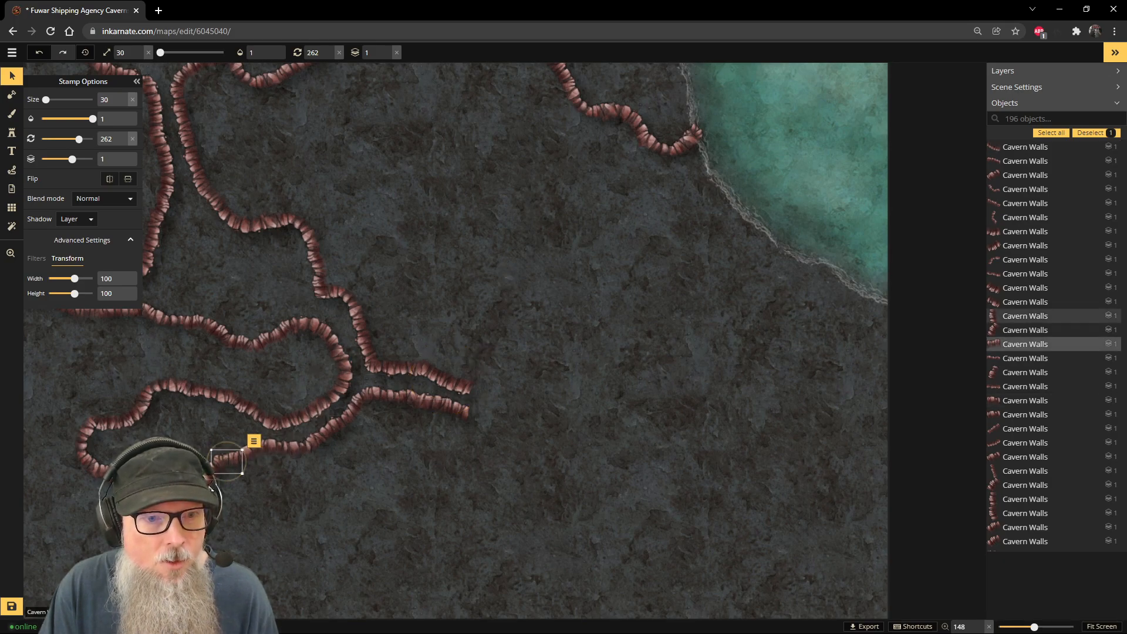
{"action": "left_click", "coordinate": [212, 487]}
{"action": "left_click", "coordinate": [218, 473], "text": "shift"}
{"action": "left_click", "coordinate": [224, 461], "text": "shift"}
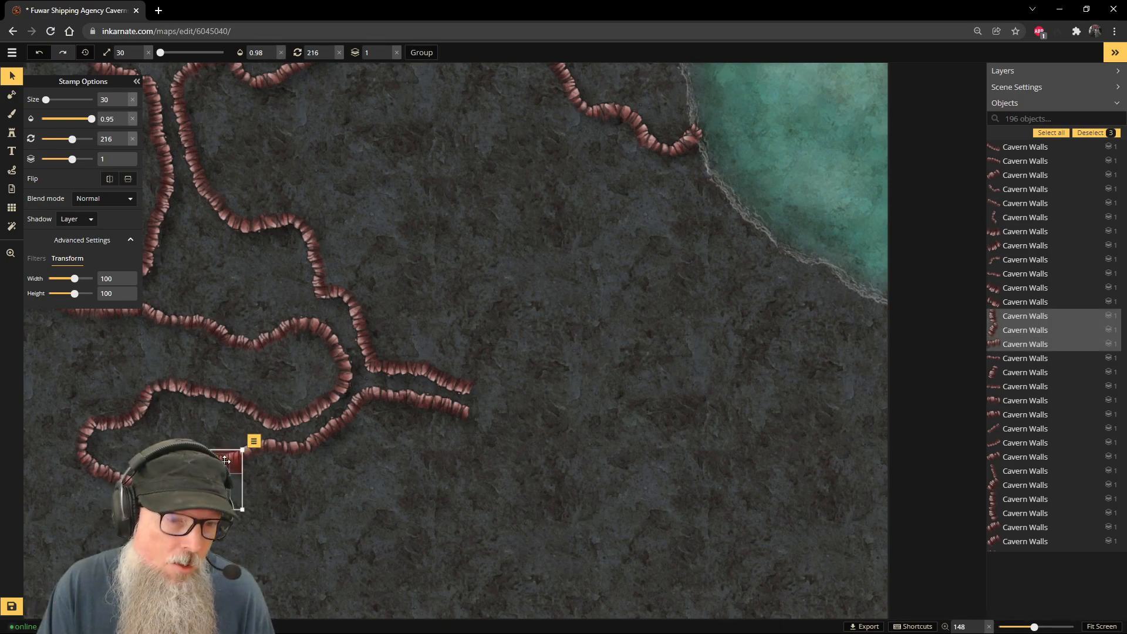
{"action": "key", "text": "ctrl+c"}
{"action": "key", "text": "ctrl+v"}
{"action": "left_click_drag", "start_coordinate": [434, 467], "coordinate": [527, 509]}
{"action": "left_click_drag", "start_coordinate": [425, 498], "coordinate": [491, 420]}
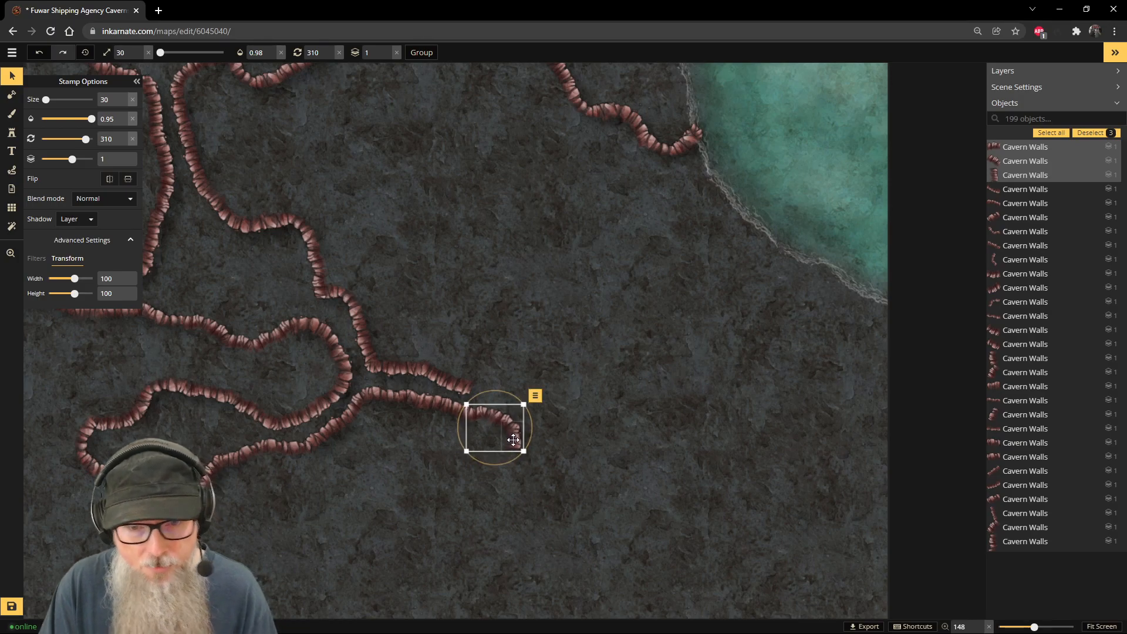
Step: Rotate the last segment of the attached curve to 310 degrees and reposition it at the lower wall's east end
{"action": "left_click", "coordinate": [514, 440]}
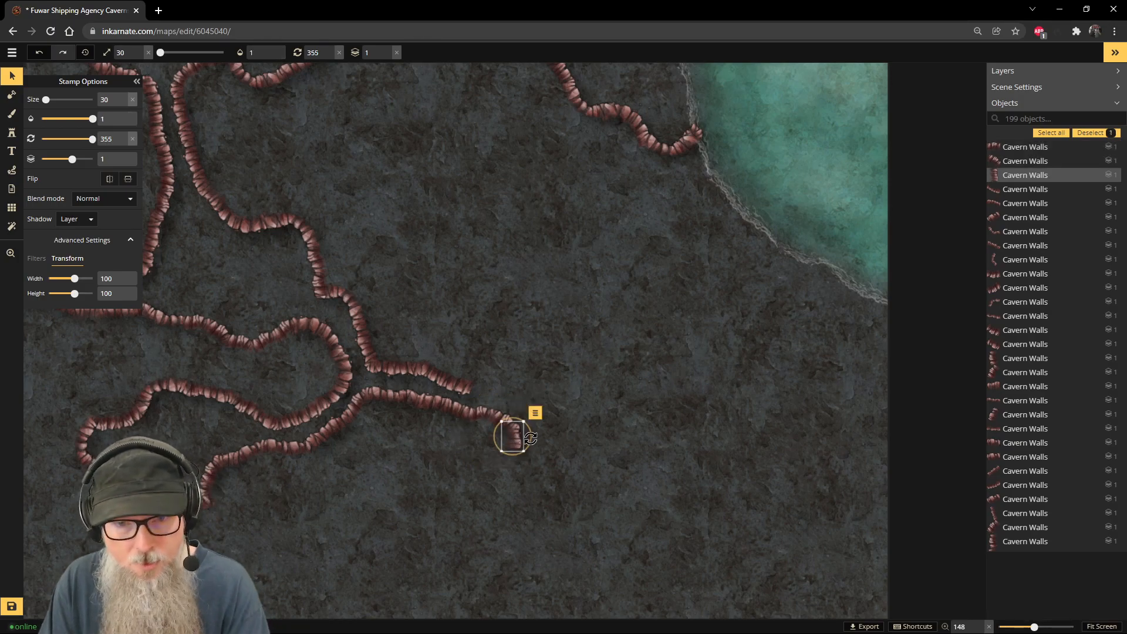
{"action": "left_click_drag", "start_coordinate": [533, 436], "coordinate": [557, 426]}
{"action": "mouse_move", "coordinate": [513, 437]}
{"action": "left_mouse_down"}
{"action": "mouse_move", "coordinate": [546, 418]}
{"action": "mouse_move", "coordinate": [529, 430]}
{"action": "left_mouse_up"}
{"action": "key", "text": "ctrl+z"}
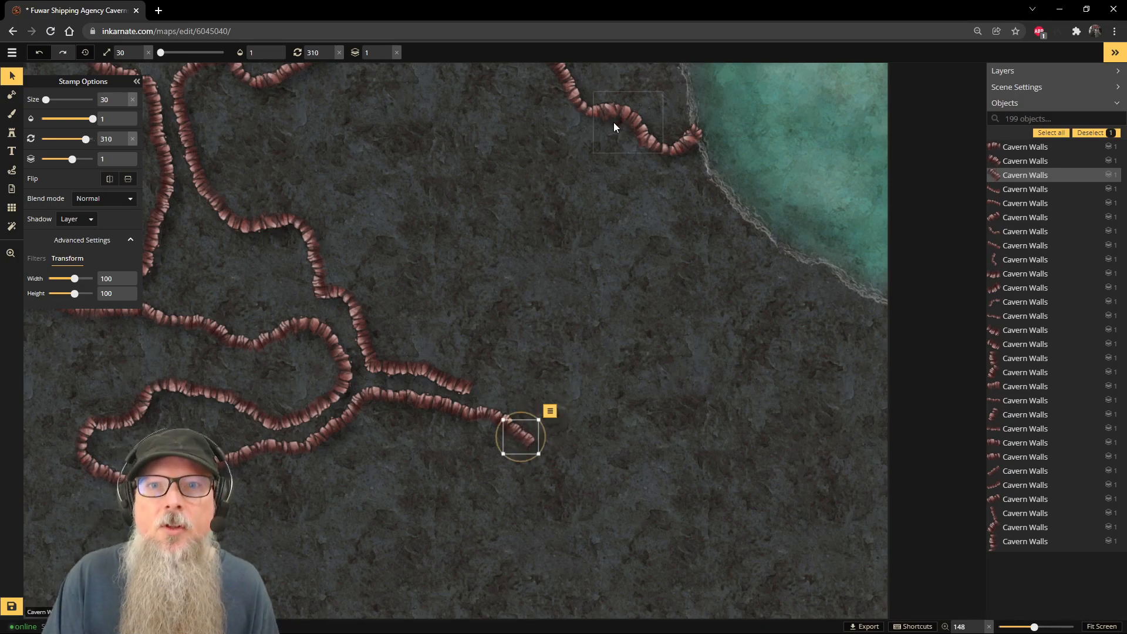
Step: Duplicate the bend segment from the harbour passage's lower wall, rotate it to 133 degrees and place it loose east of the branch
{"action": "left_click_drag", "start_coordinate": [453, 203], "coordinate": [448, 317]}
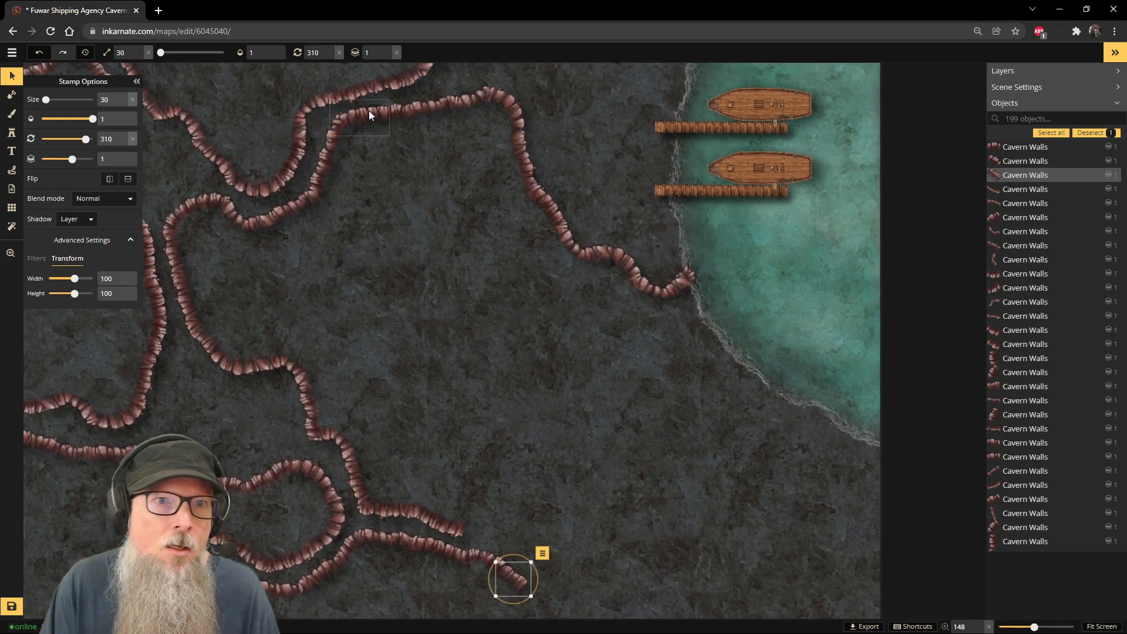
{"action": "left_click", "coordinate": [357, 128]}
{"action": "key", "text": "ctrl+c"}
{"action": "key", "text": "ctrl+v"}
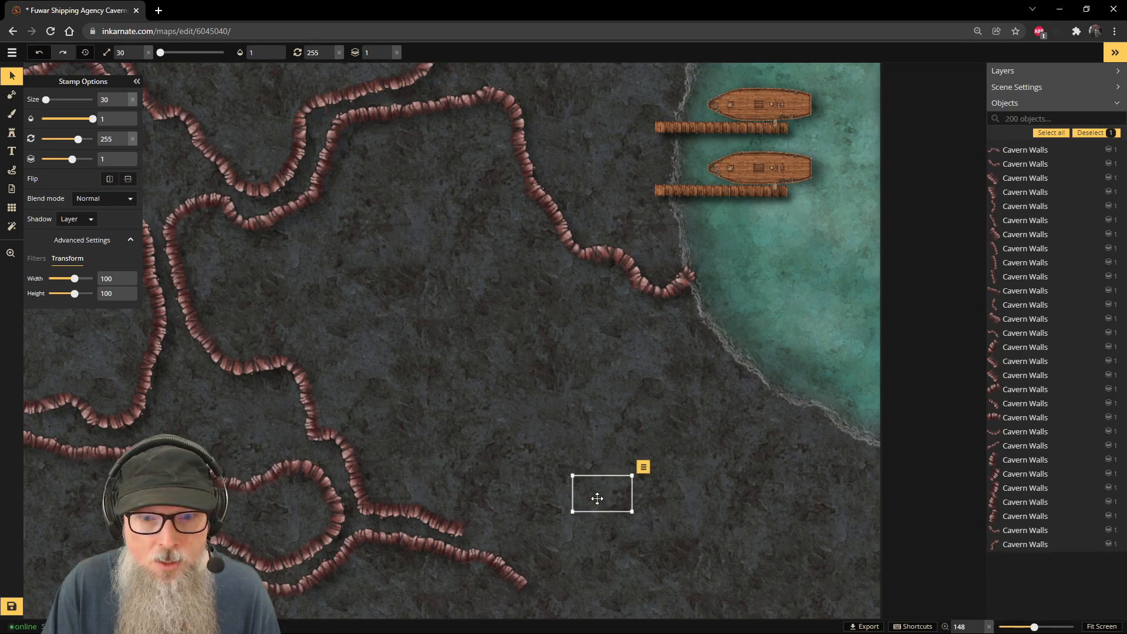
{"action": "left_click_drag", "start_coordinate": [605, 459], "coordinate": [563, 517]}
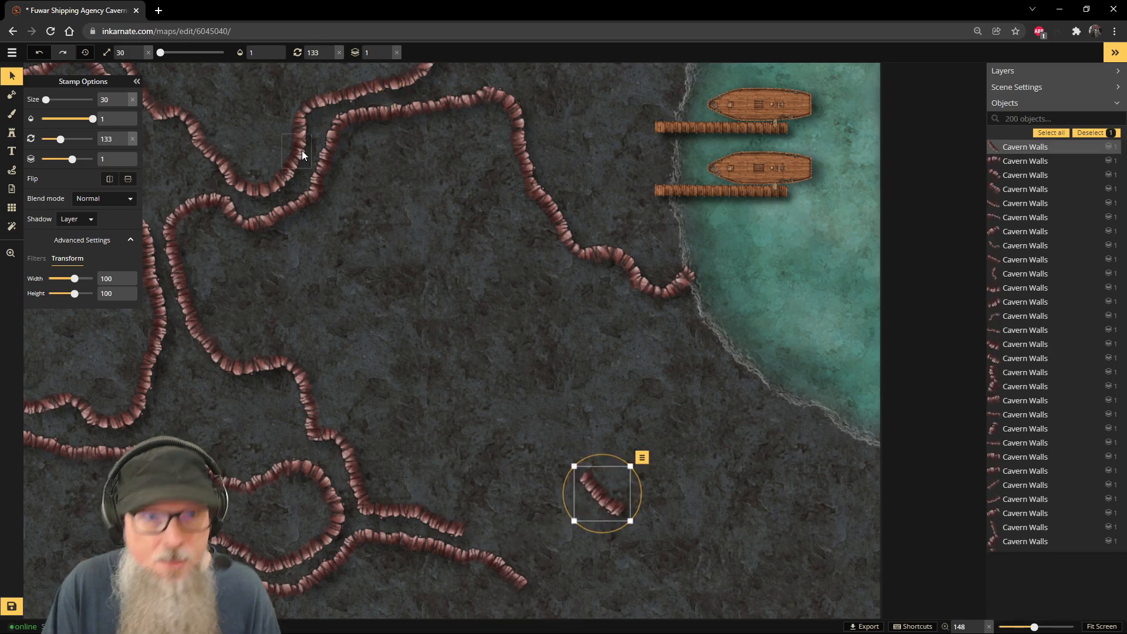
Step: Duplicate a short segment from the northern passage's upper wall and attach it to the east end of the branch's upper wall
{"action": "left_click", "coordinate": [213, 155]}
{"action": "key", "text": "ctrl+c"}
{"action": "key", "text": "ctrl+v"}
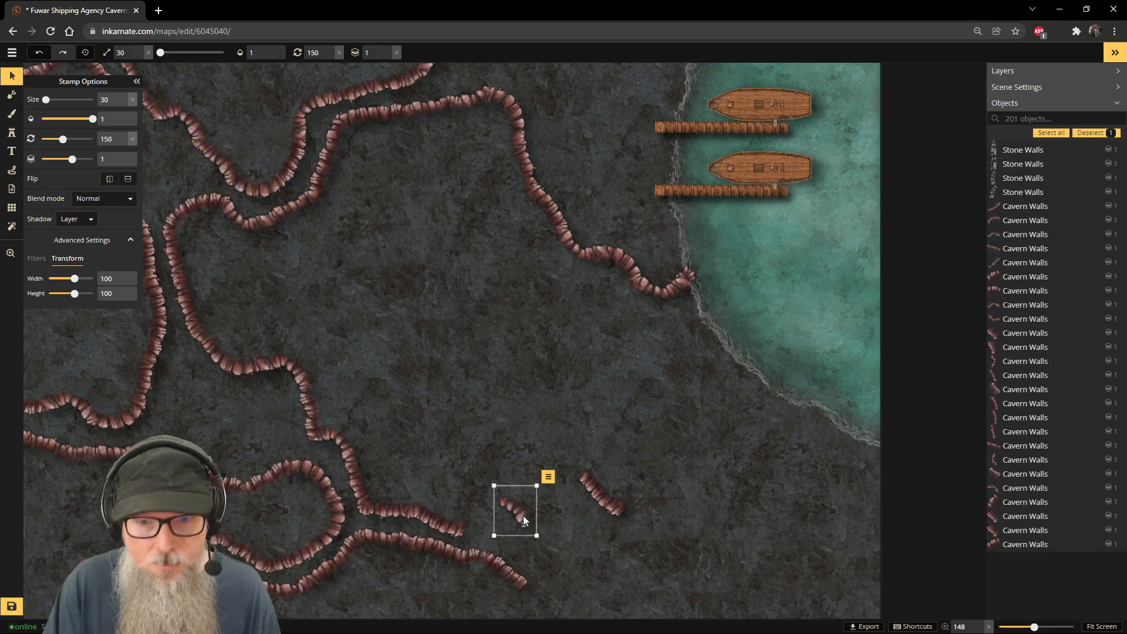
{"action": "left_click_drag", "start_coordinate": [522, 480], "coordinate": [480, 522]}
Step: Attach two more duplicated wall segments to the upper wall's east end, angling the last one at 140 degrees
{"action": "key", "text": "ctrl+v"}
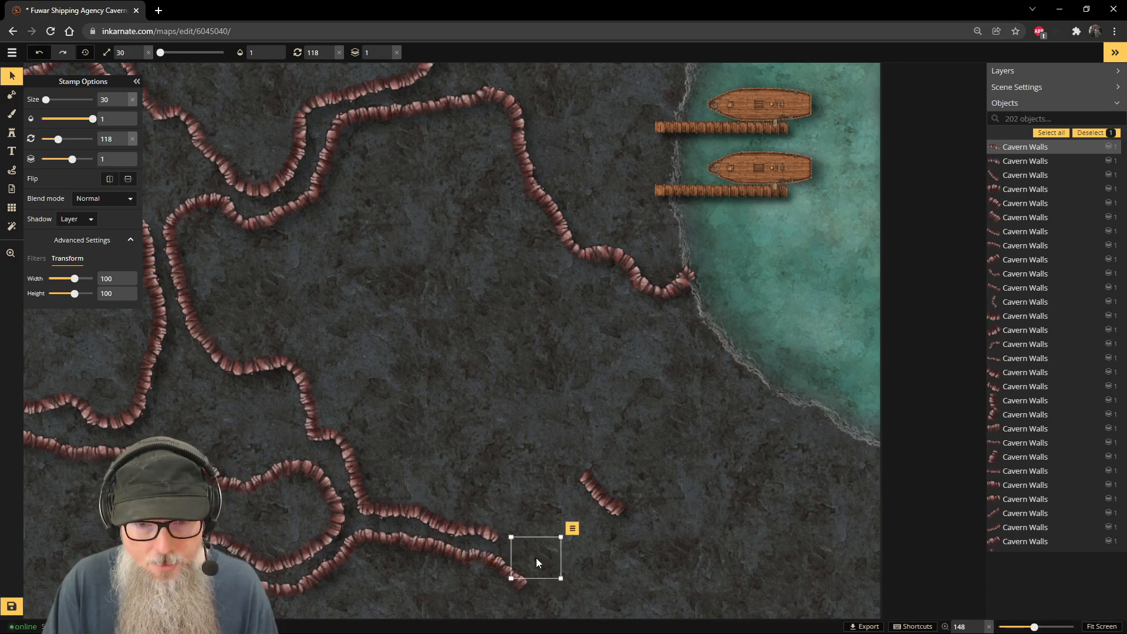
{"action": "left_click_drag", "start_coordinate": [537, 563], "coordinate": [521, 547]}
{"action": "key", "text": "ctrl+v"}
Step: Attach the loose bend segment east of the branch to the upper wall's end, rotated to 114 degrees
{"action": "key", "text": "space"}
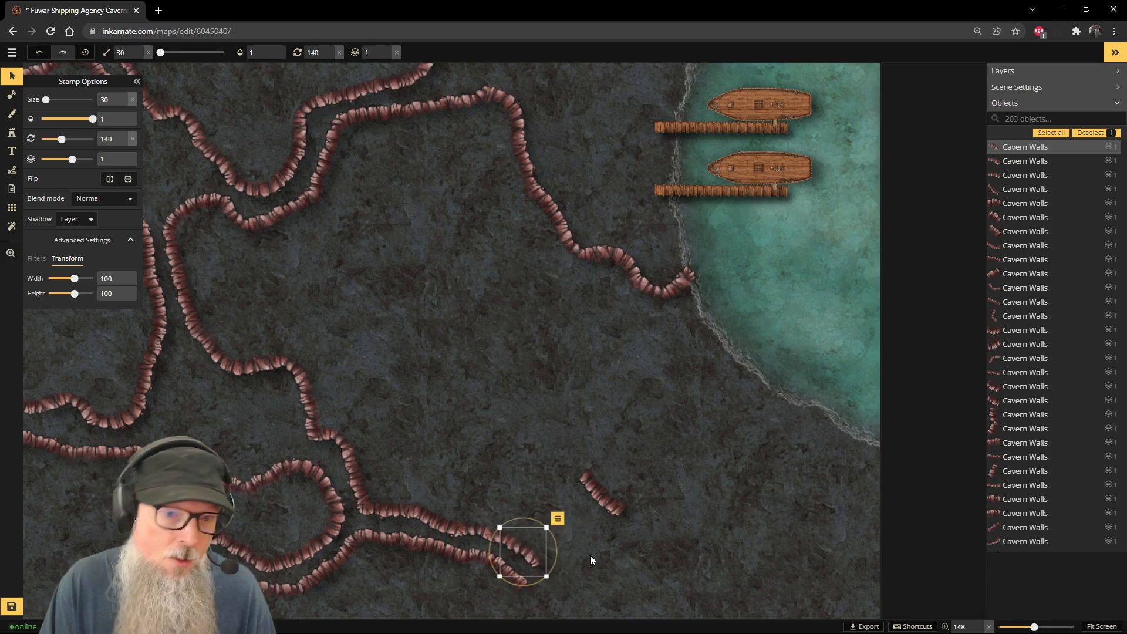
{"action": "scroll", "coordinate": [590, 558], "scroll_direction": "down", "scroll_amount": 2}
{"action": "left_click_drag", "start_coordinate": [592, 564], "coordinate": [562, 379]}
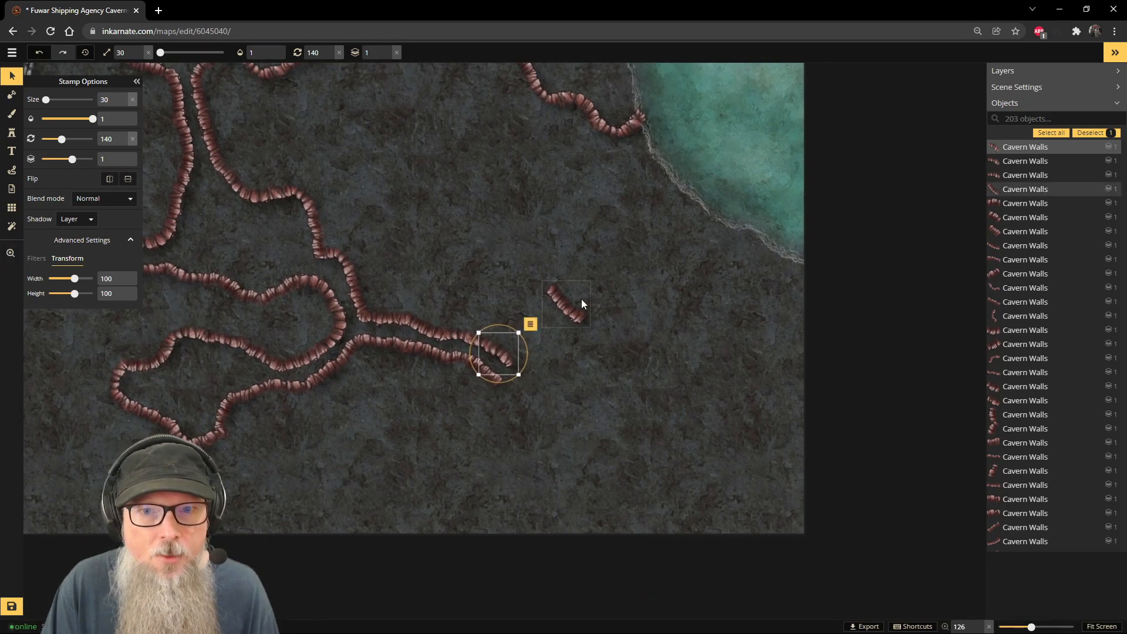
{"action": "left_click_drag", "start_coordinate": [572, 309], "coordinate": [542, 384]}
{"action": "left_click_drag", "start_coordinate": [564, 347], "coordinate": [532, 346]}
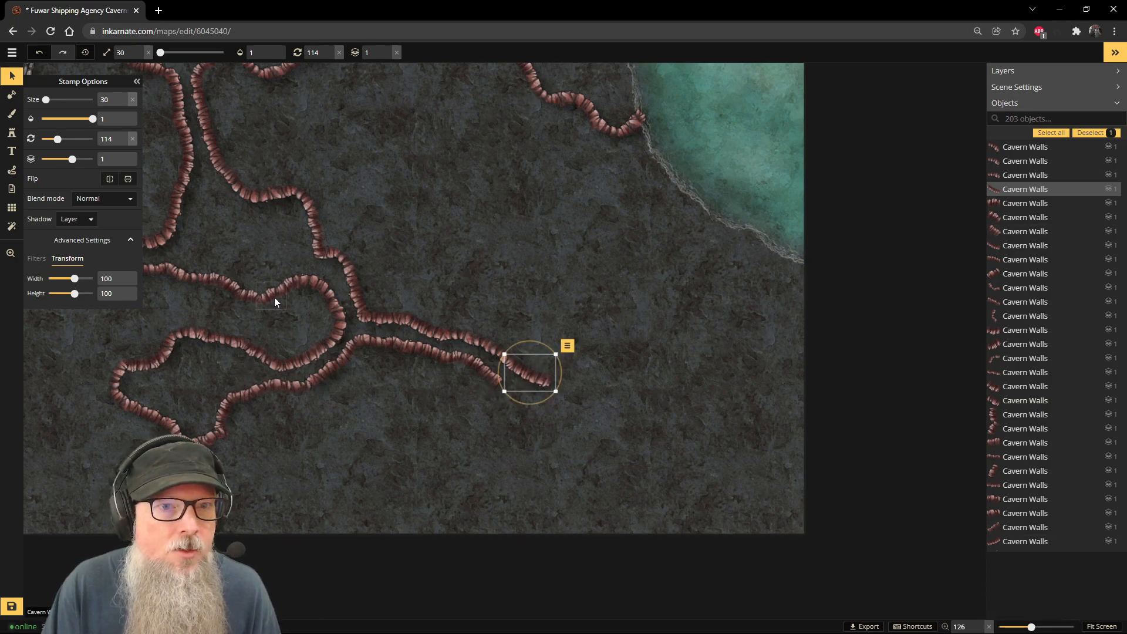
Step: Duplicate the bend at the bottom of the central wall loop, rotate it to 3 degrees and attach it to the branch's lower wall
{"action": "left_click_drag", "start_coordinate": [231, 264], "coordinate": [302, 239]}
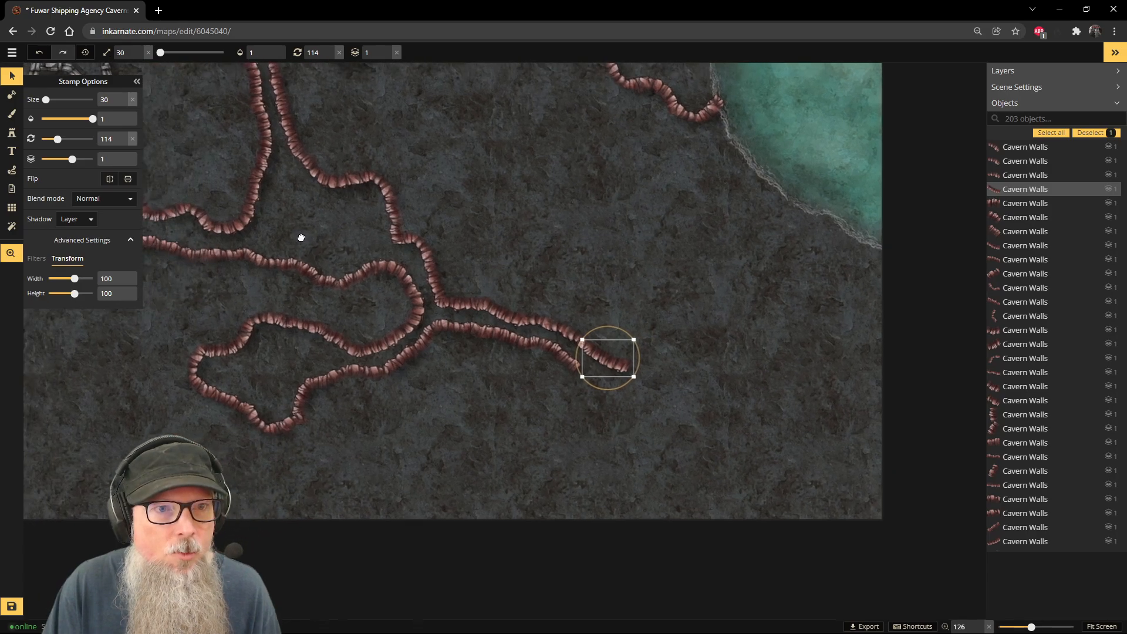
{"action": "left_click", "coordinate": [244, 227]}
{"action": "key", "text": "ctrl+v"}
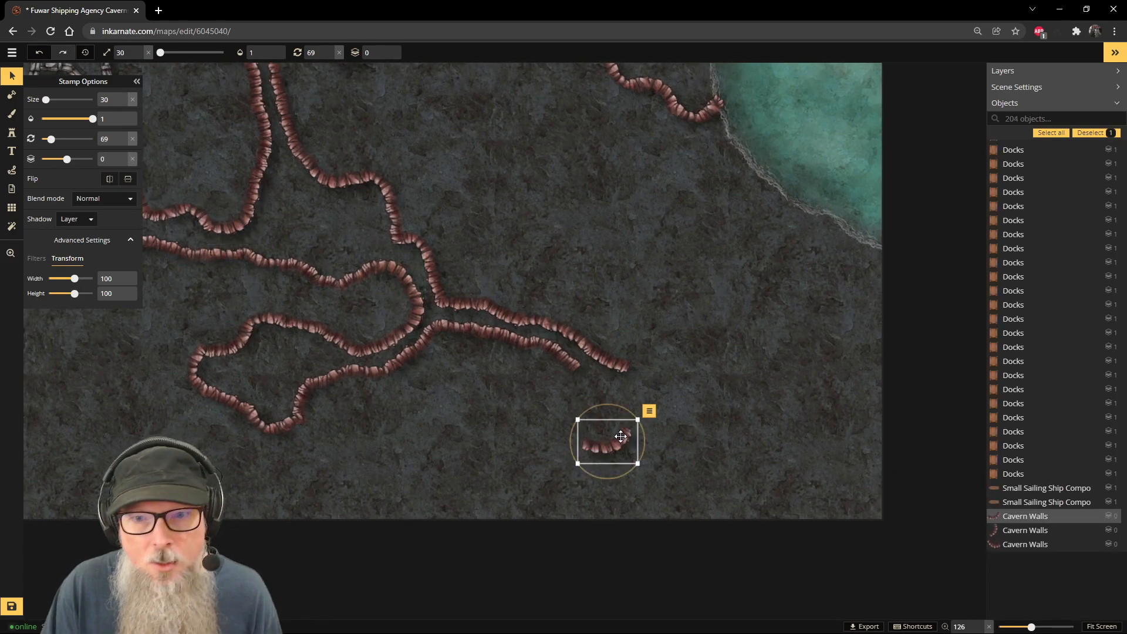
{"action": "left_click_drag", "start_coordinate": [620, 412], "coordinate": [550, 391]}
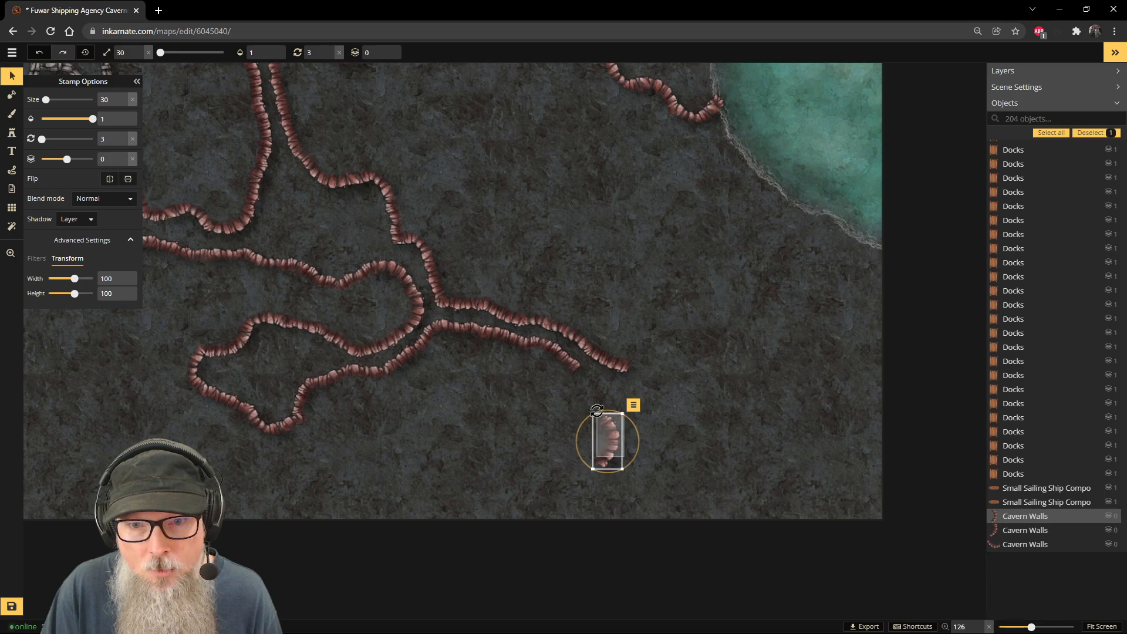
{"action": "left_click_drag", "start_coordinate": [606, 436], "coordinate": [604, 433]}
{"action": "left_click_drag", "start_coordinate": [581, 399], "coordinate": [579, 391]}
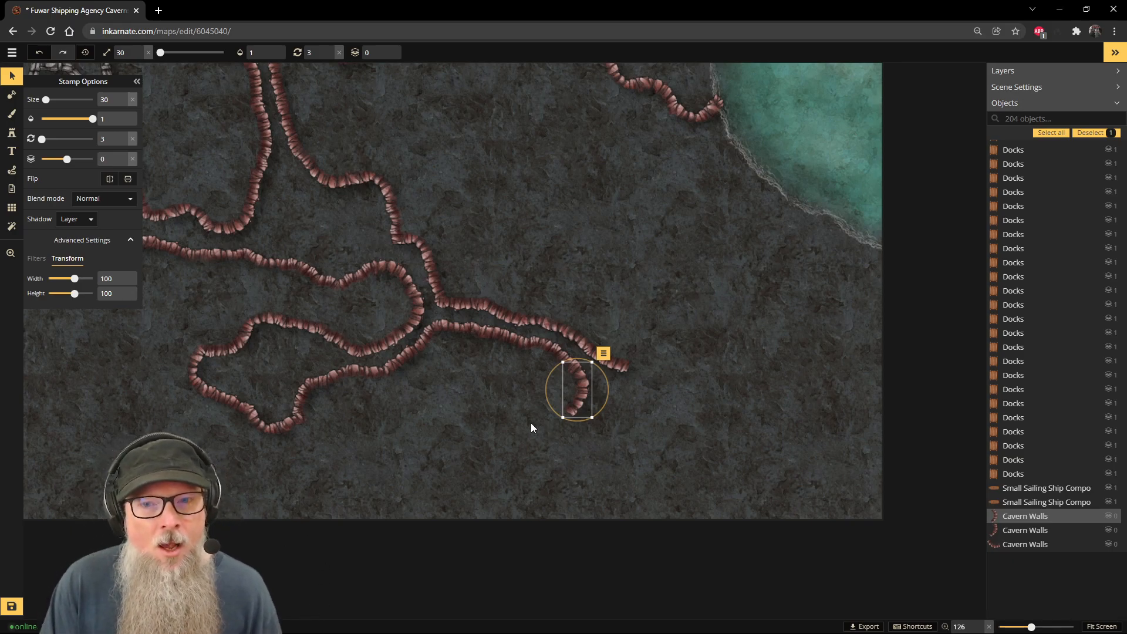
Step: Duplicate a short segment from the southwestern chamber's entrance passage and attach it at 22 degrees below the lower wall's new bend
{"action": "left_click", "coordinate": [347, 351]}
{"action": "key", "text": "ctrl+c"}
{"action": "key", "text": "ctrl+v"}
{"action": "left_click_drag", "start_coordinate": [617, 456], "coordinate": [578, 408]}
{"action": "scroll", "coordinate": [517, 463], "scroll_direction": "up", "scroll_amount": 3}
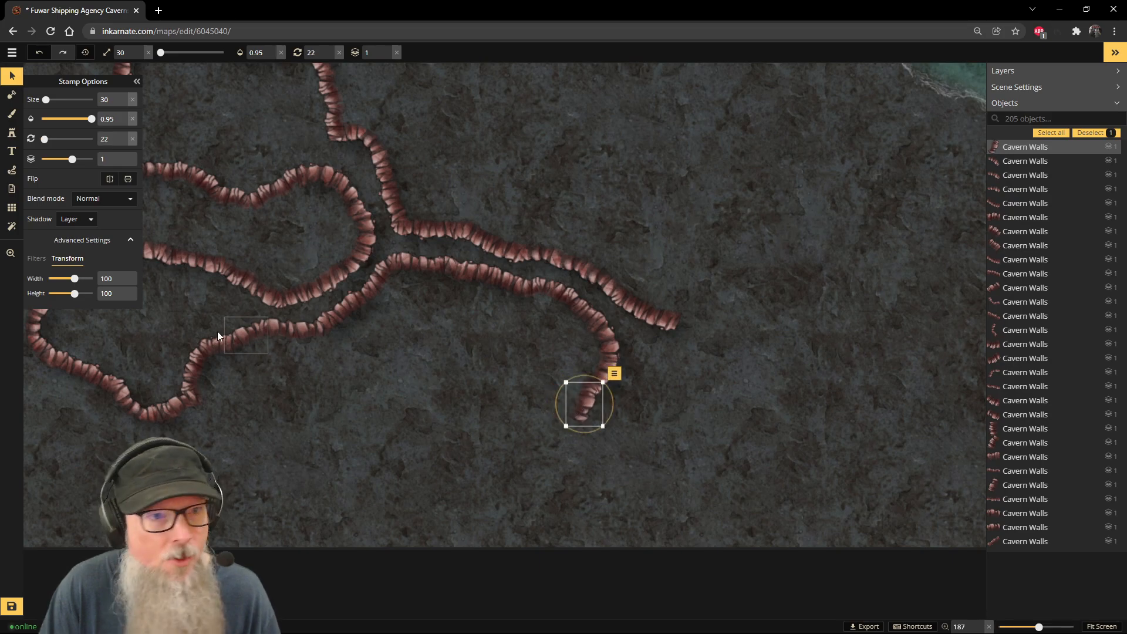
Step: Duplicate the curved segment at the southwestern chamber's west end and attach it at 356 degrees to the lower wall's south end
{"action": "left_click", "coordinate": [46, 357]}
{"action": "key", "text": "ctrl+c"}
{"action": "key", "text": "ctrl+v"}
{"action": "left_click_drag", "start_coordinate": [555, 464], "coordinate": [569, 460]}
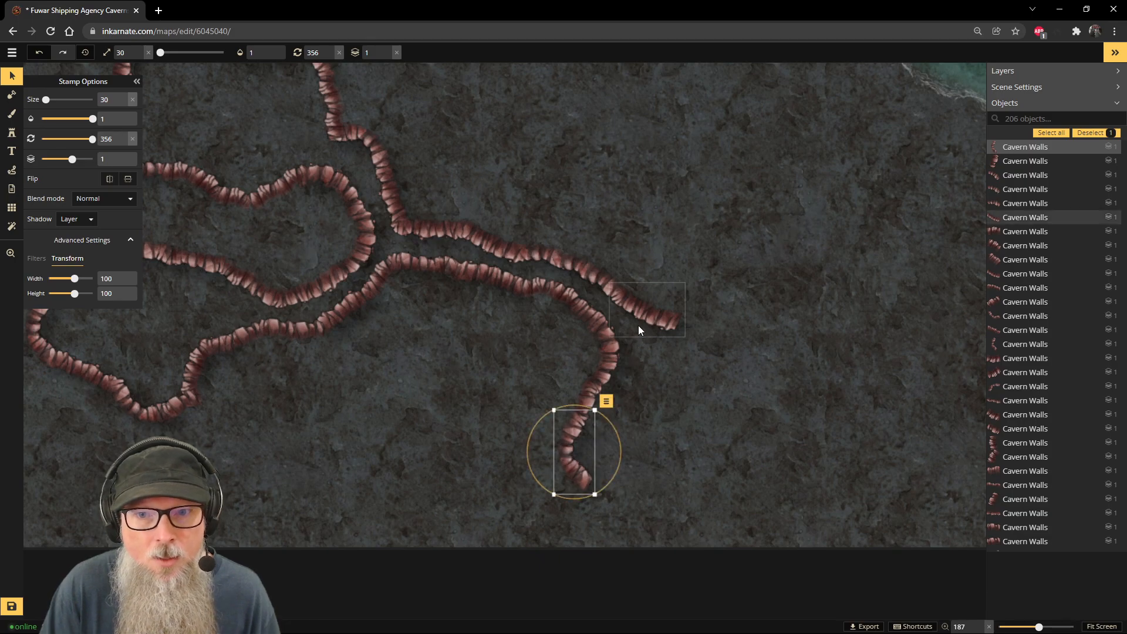
{"action": "left_click", "coordinate": [147, 410]}
{"action": "key", "text": "ctrl+c"}
{"action": "key", "text": "ctrl+v"}
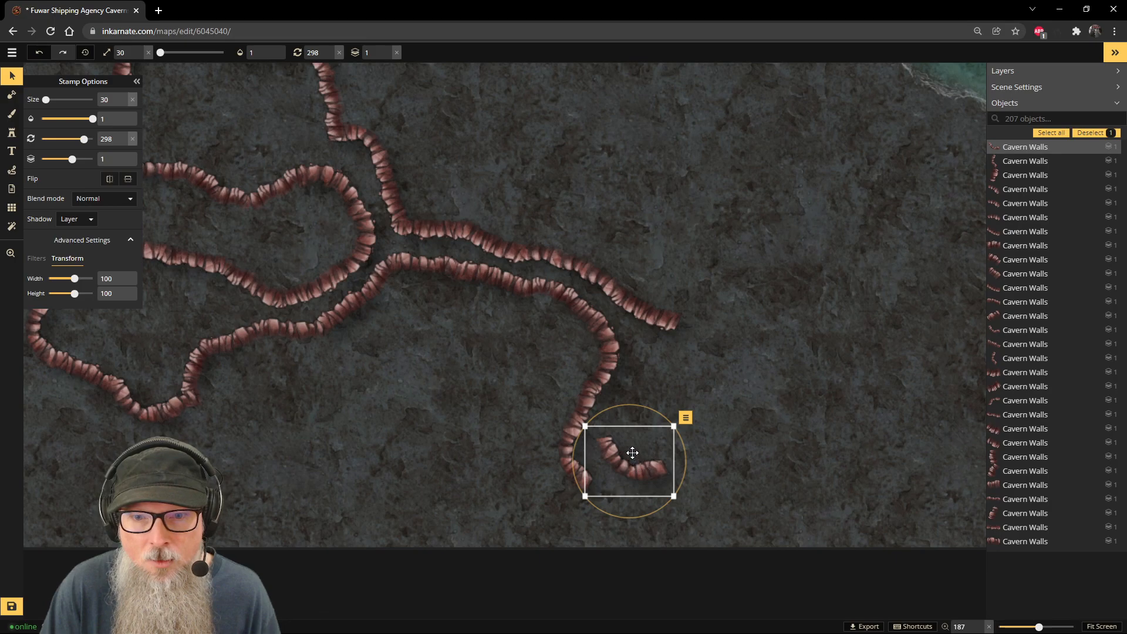
{"action": "key", "text": "Delete"}
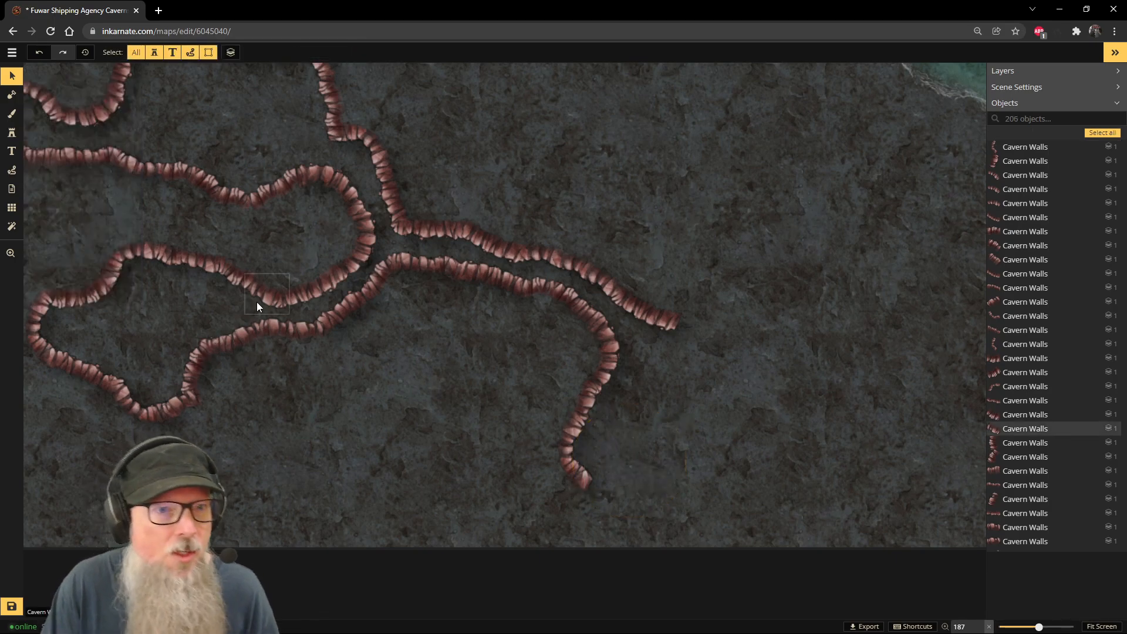
Step: Extend the lower wall's end eastward with a short segment at 274 degrees and a copy of the chamber's southwest wall segment at 294 degrees
{"action": "key", "text": "ctrl+v"}
{"action": "left_click_drag", "start_coordinate": [257, 306], "coordinate": [605, 490]}
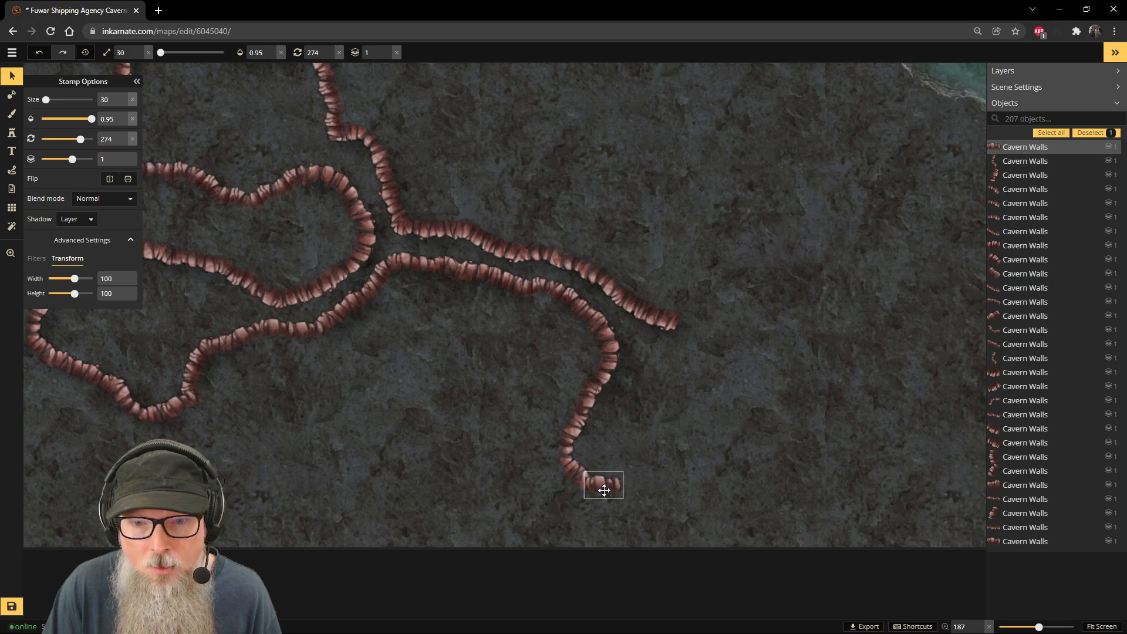
{"action": "left_click", "coordinate": [86, 380]}
{"action": "key", "text": "ctrl+c"}
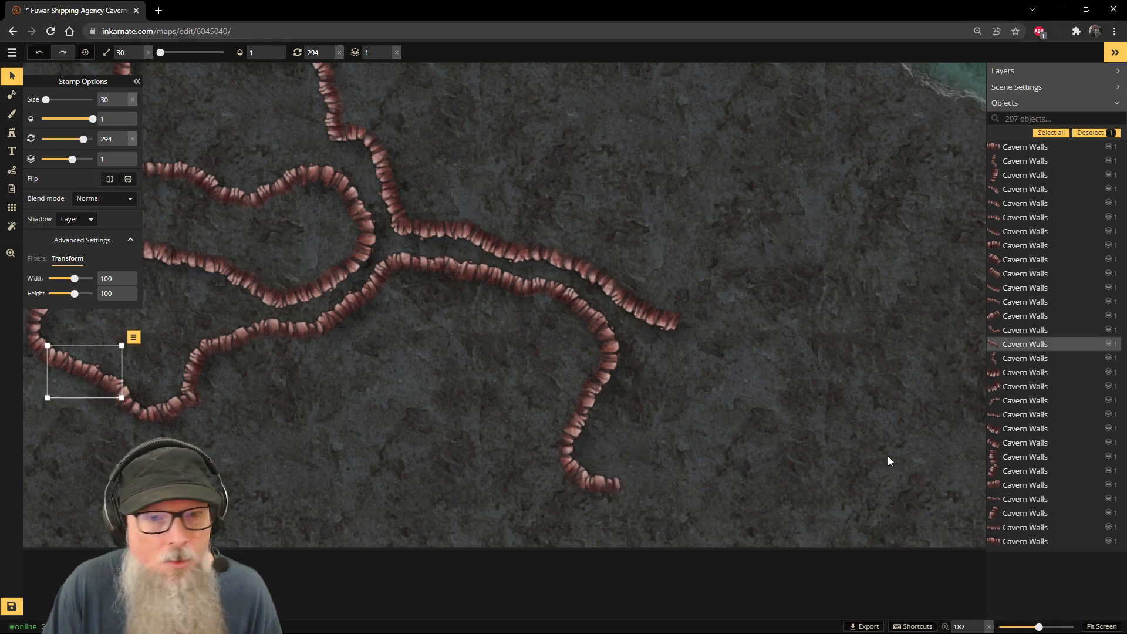
{"action": "key", "text": "ctrl+v"}
{"action": "left_click_drag", "start_coordinate": [863, 460], "coordinate": [649, 495]}
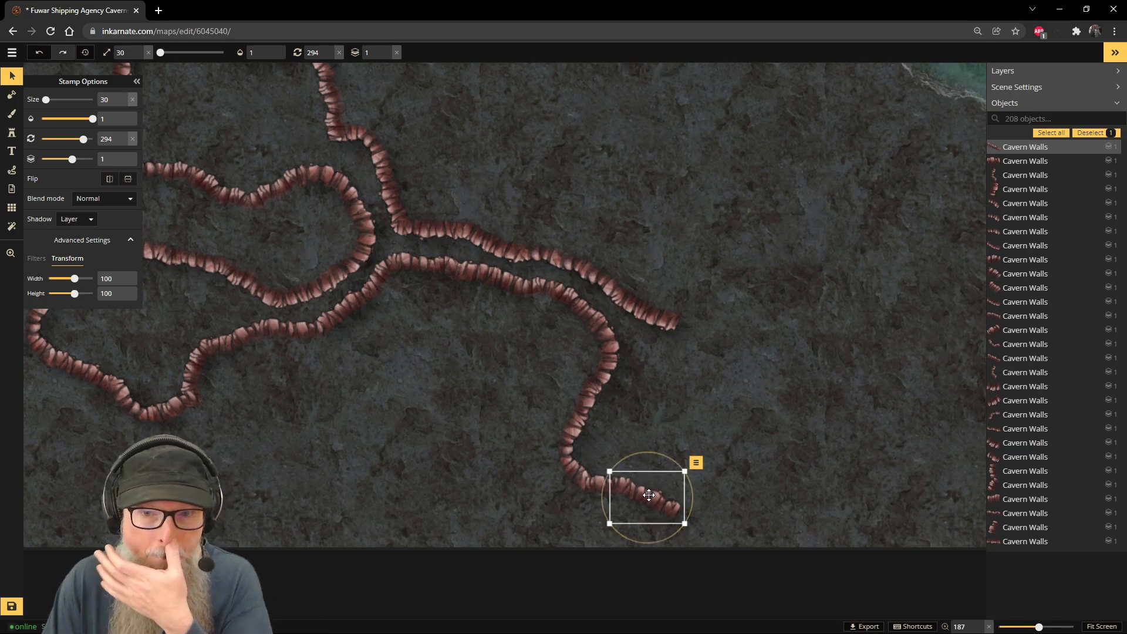
Step: Duplicate the short 164-degree segment from the wall north of the junction and attach it to the upper wall's east end
{"action": "left_click", "coordinate": [323, 101]}
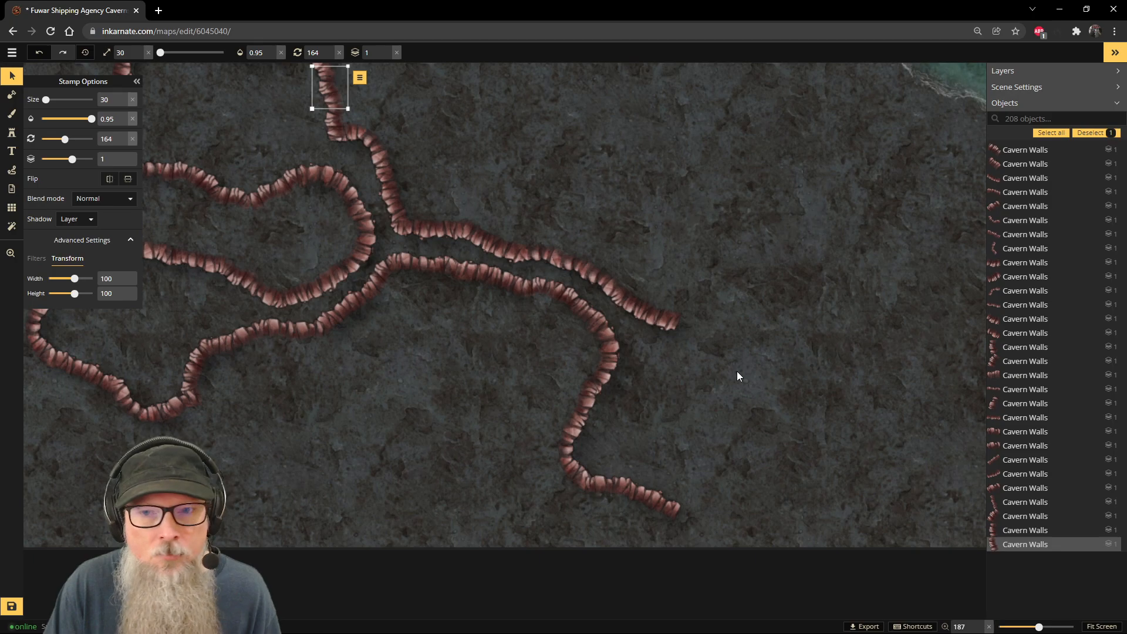
{"action": "key", "text": "ctrl+c"}
{"action": "key", "text": "ctrl+v"}
{"action": "left_click_drag", "start_coordinate": [738, 372], "coordinate": [691, 345]}
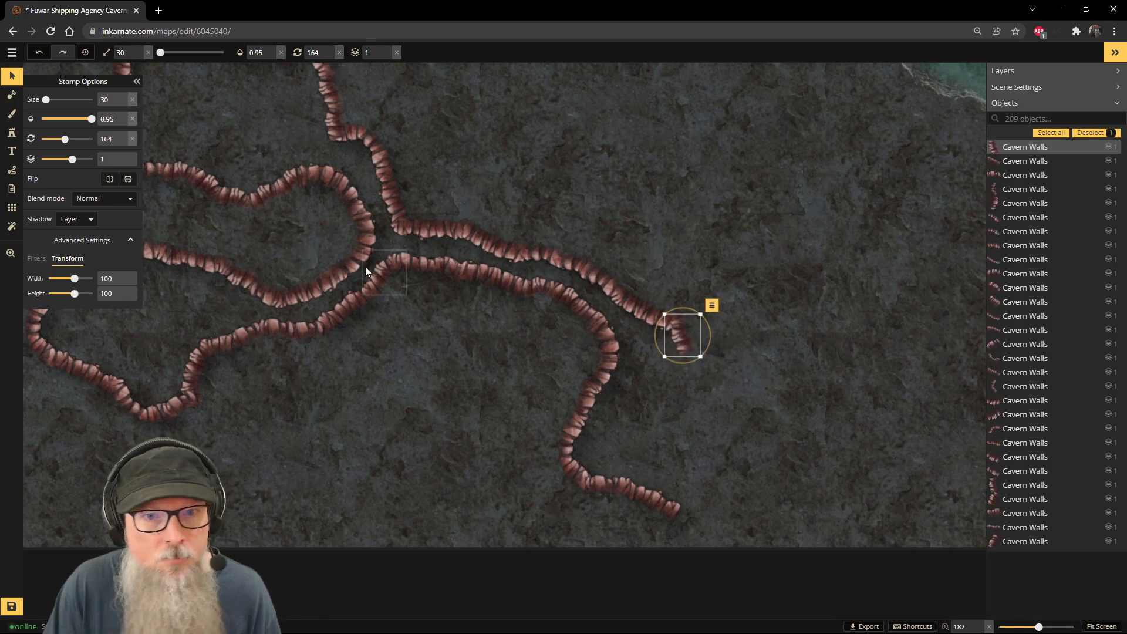
Step: Duplicate the large bend at the passage junction, rotate it to 305 degrees and attach it to the lower wall's end at the map's south edge
{"action": "left_click", "coordinate": [348, 253]}
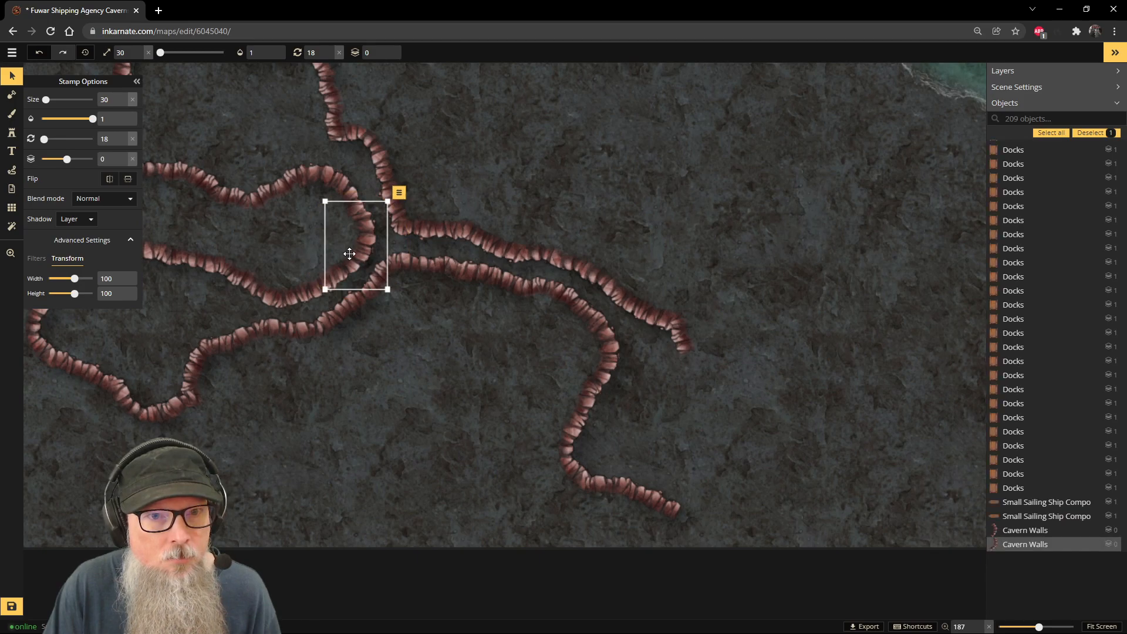
{"action": "key", "text": "ctrl+c"}
{"action": "key", "text": "ctrl+v"}
{"action": "left_click_drag", "start_coordinate": [362, 266], "coordinate": [755, 494]}
{"action": "left_click_drag", "start_coordinate": [742, 425], "coordinate": [672, 488]}
{"action": "left_click_drag", "start_coordinate": [749, 479], "coordinate": [710, 516]}
{"action": "scroll", "coordinate": [778, 472], "scroll_direction": "down", "scroll_amount": 3}
{"action": "scroll", "coordinate": [787, 455], "scroll_direction": "down", "scroll_amount": 3}
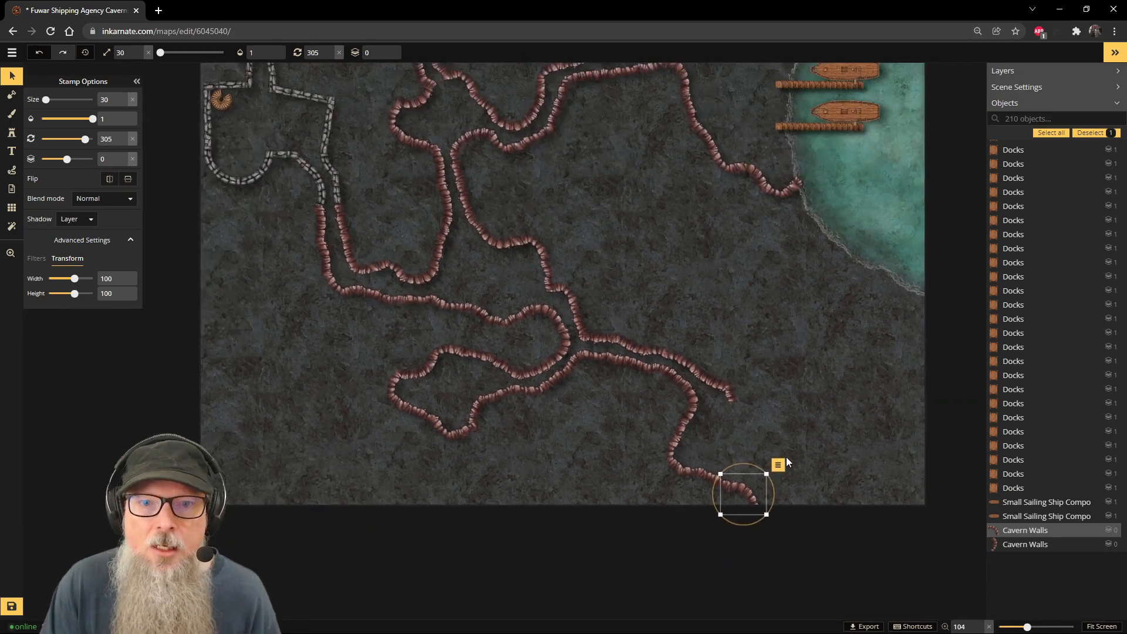
{"action": "scroll", "coordinate": [787, 456], "scroll_direction": "up", "scroll_amount": 1}
{"action": "key", "text": "space"}
{"action": "scroll", "coordinate": [683, 271], "scroll_direction": "down", "scroll_amount": 4}
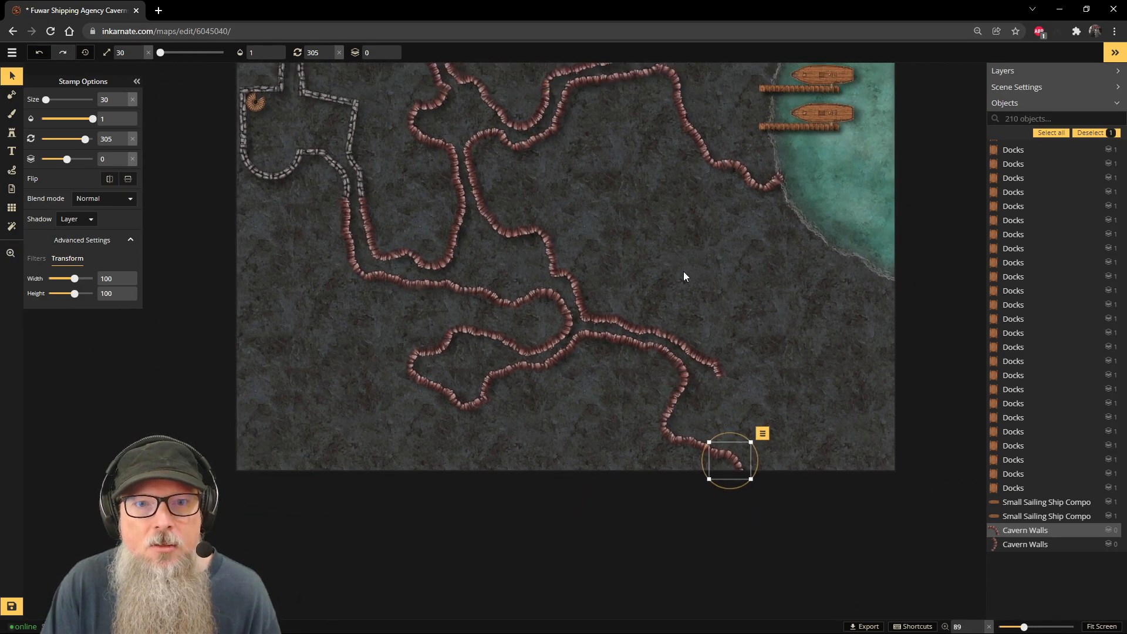
{"action": "left_click_drag", "start_coordinate": [649, 239], "coordinate": [631, 312]}
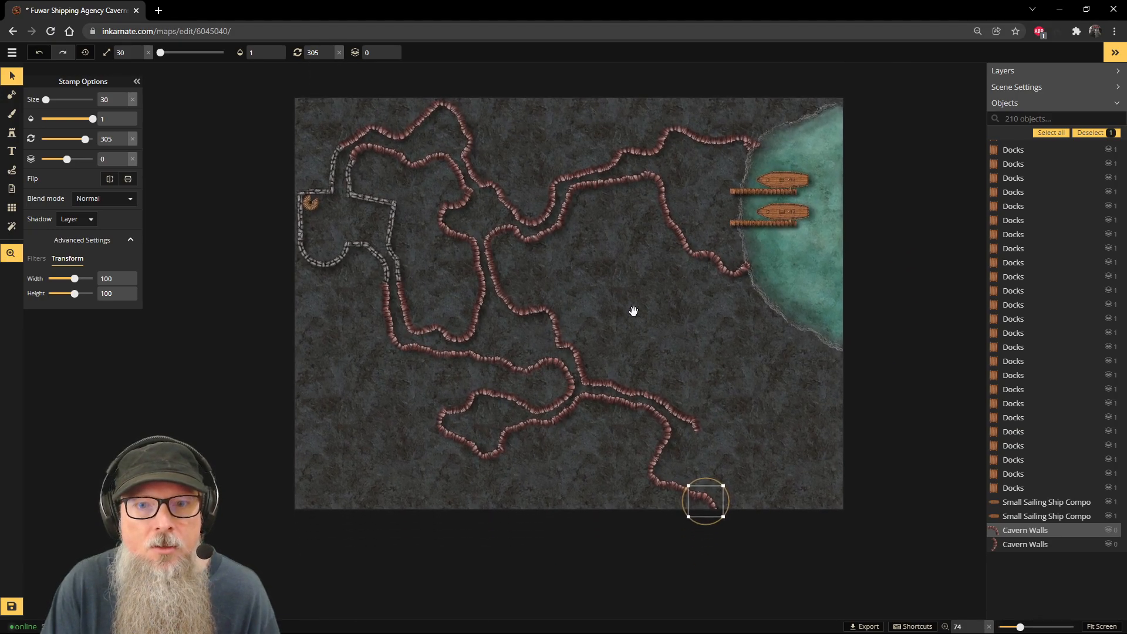
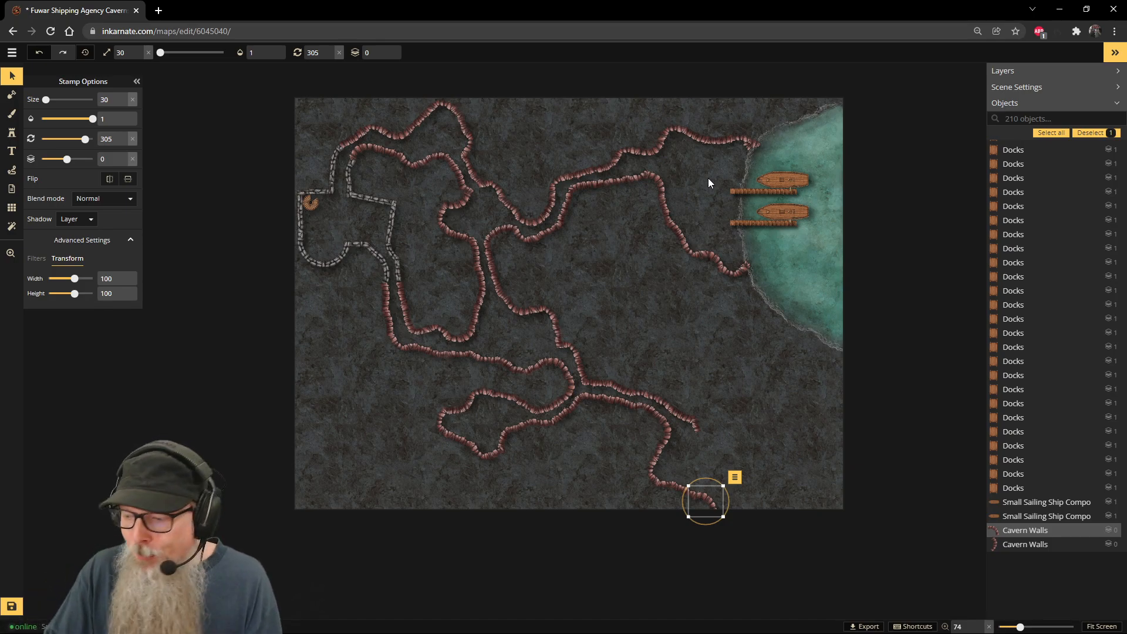
Step: Duplicate two adjoining segments from the central passage's east wall, rotate them to 126 degrees and attach them to the upper wall's southeast end
{"action": "scroll", "coordinate": [672, 452], "scroll_direction": "up", "scroll_amount": 5}
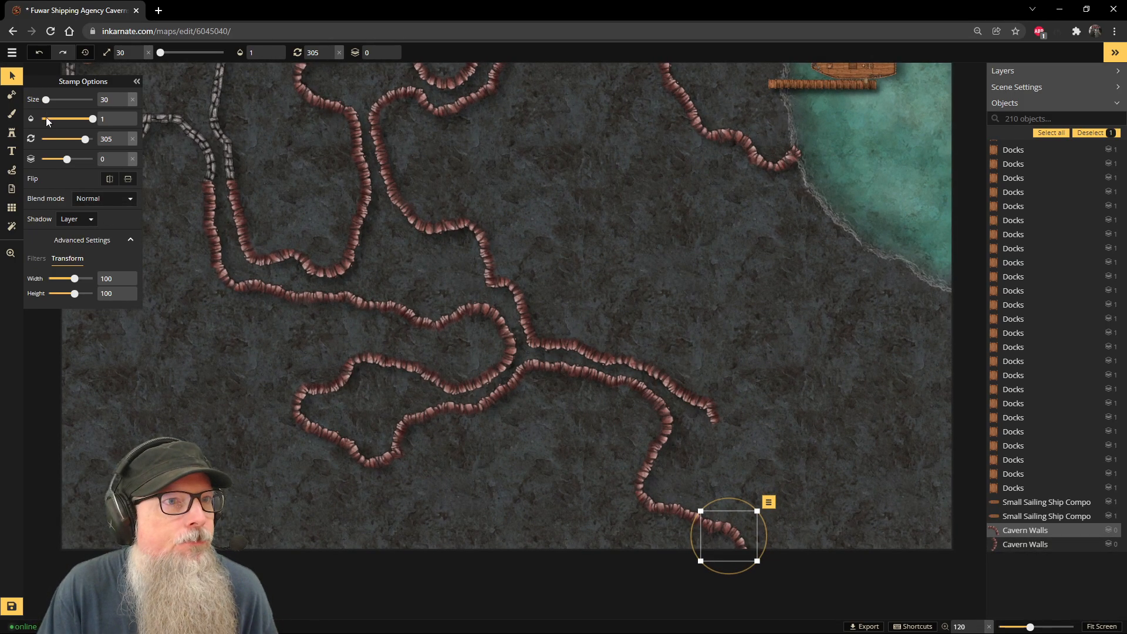
{"action": "left_click", "coordinate": [405, 210]}
{"action": "left_click", "coordinate": [390, 178], "text": "shift"}
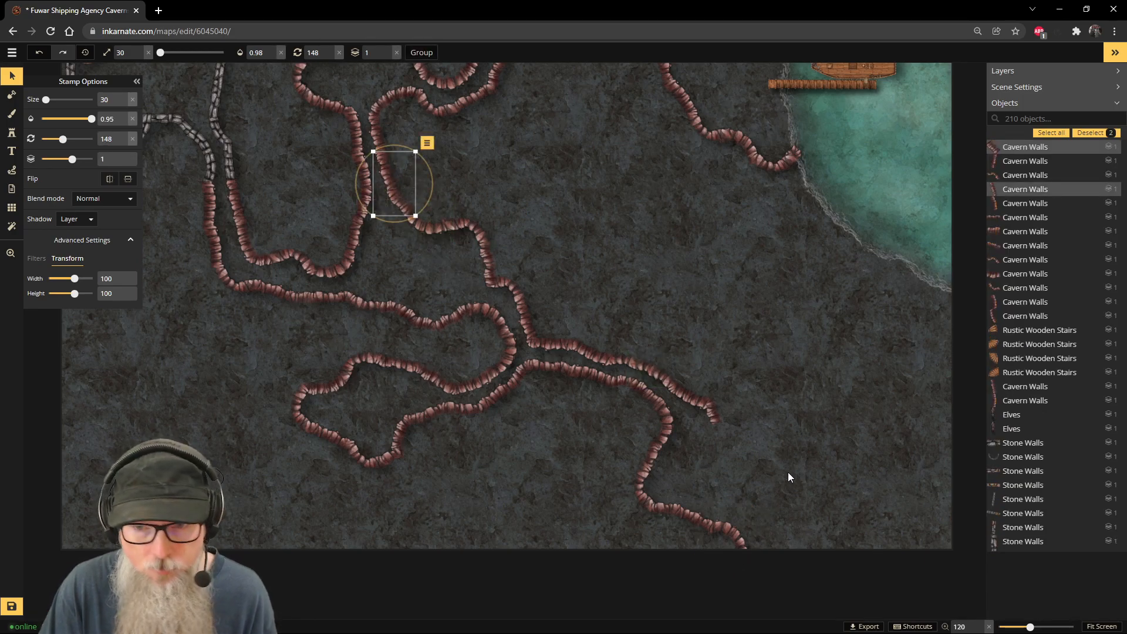
{"action": "key", "text": "ctrl+v"}
{"action": "left_click_drag", "start_coordinate": [783, 443], "coordinate": [720, 462]}
{"action": "scroll", "coordinate": [747, 426], "scroll_direction": "up", "scroll_amount": 1}
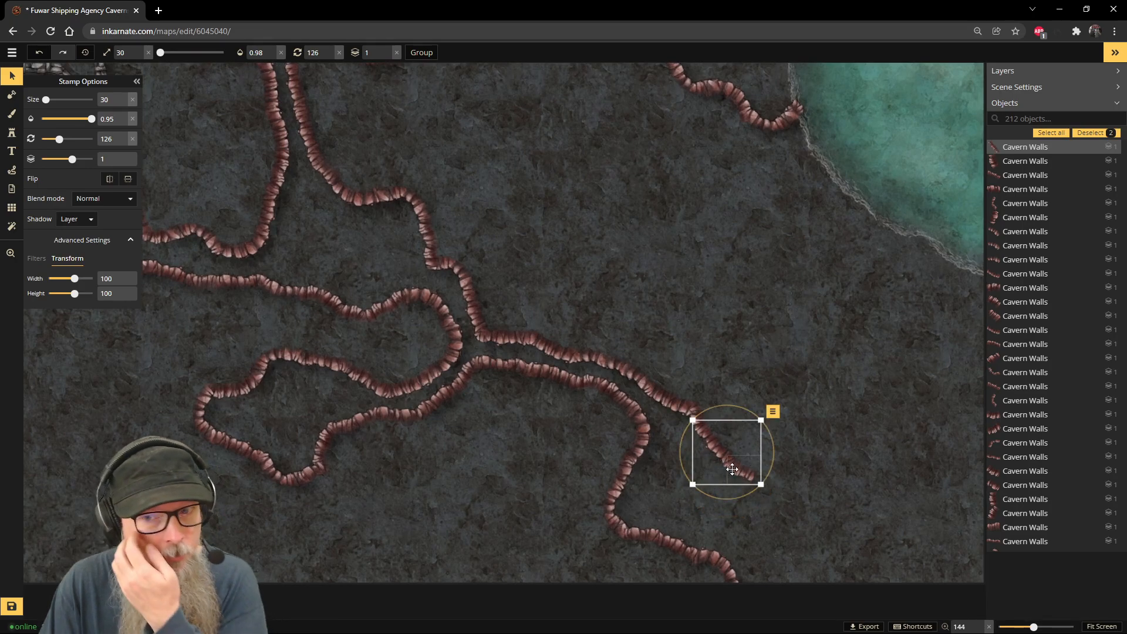
Step: Duplicate three adjoining segments from the northern passage's upper wall, rotate them to 157 degrees and attach them to the upper wall's southeast end
{"action": "scroll", "coordinate": [410, 254], "scroll_direction": "down", "scroll_amount": 2}
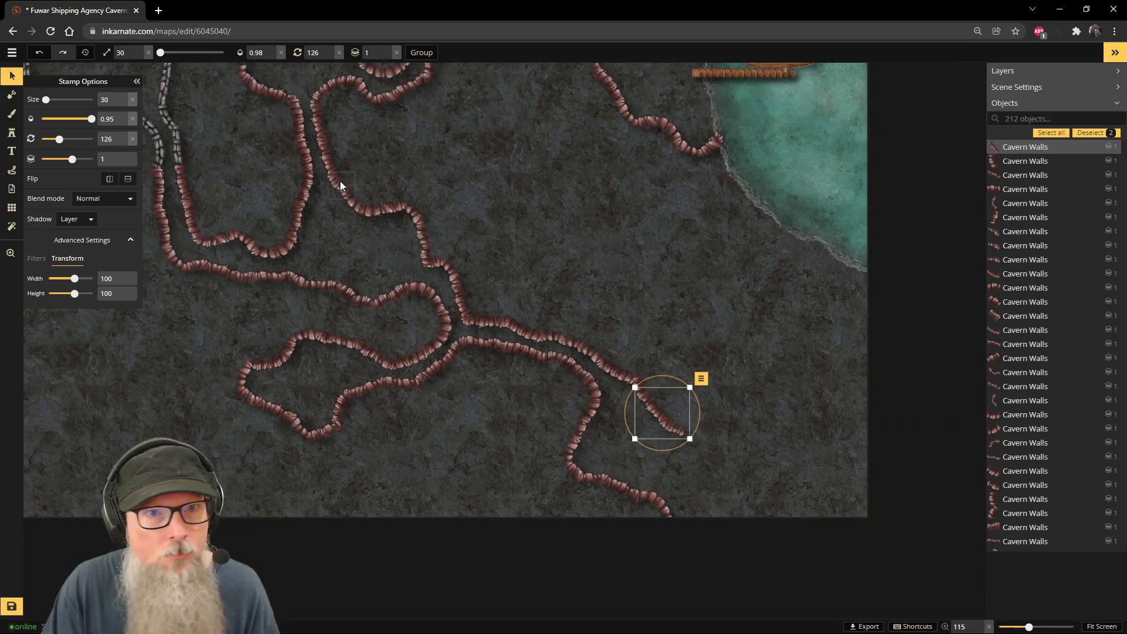
{"action": "scroll", "coordinate": [470, 164], "scroll_direction": "down", "scroll_amount": 1}
{"action": "left_click_drag", "start_coordinate": [470, 164], "coordinate": [551, 294]}
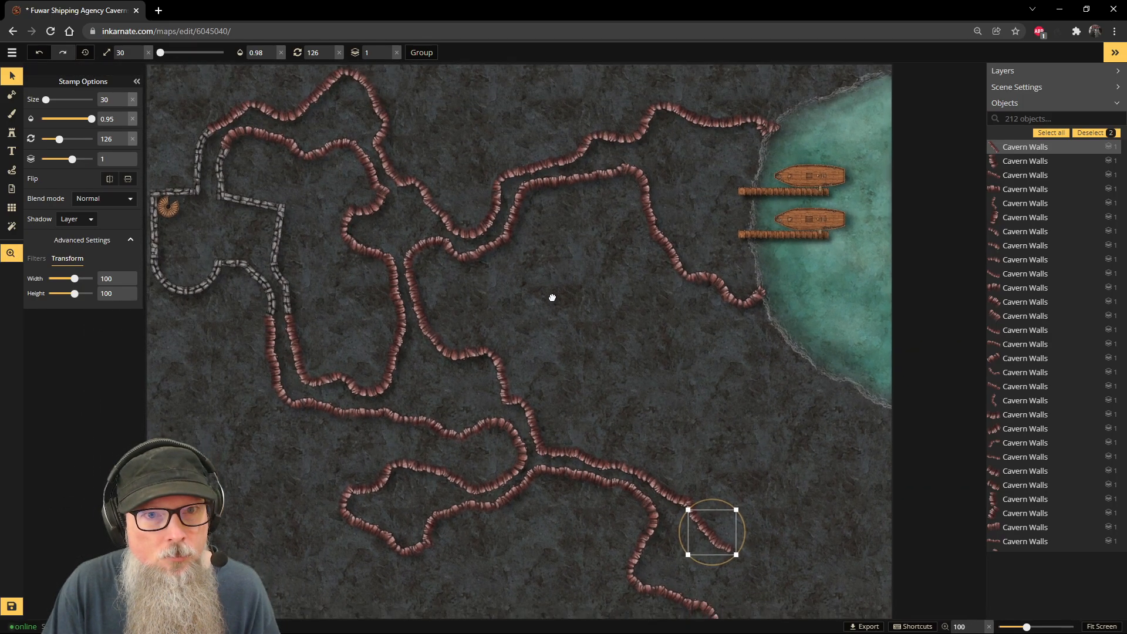
{"action": "left_click", "coordinate": [410, 188]}
{"action": "left_click", "coordinate": [425, 199]}
{"action": "left_click", "coordinate": [424, 199], "text": "shift"}
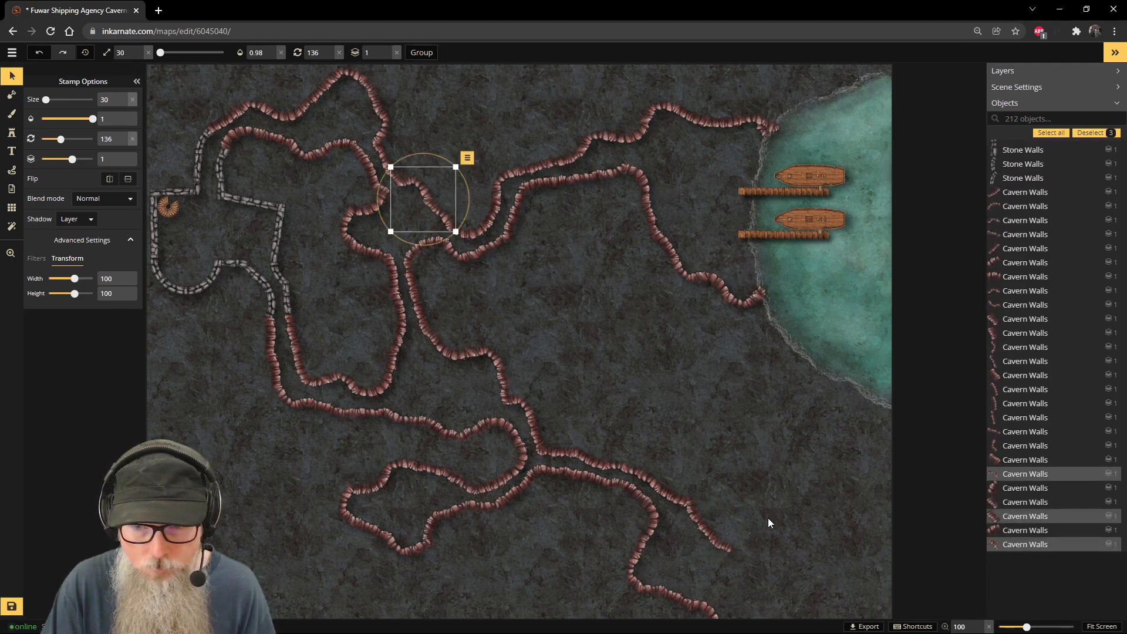
{"action": "key", "text": "ctrl+v"}
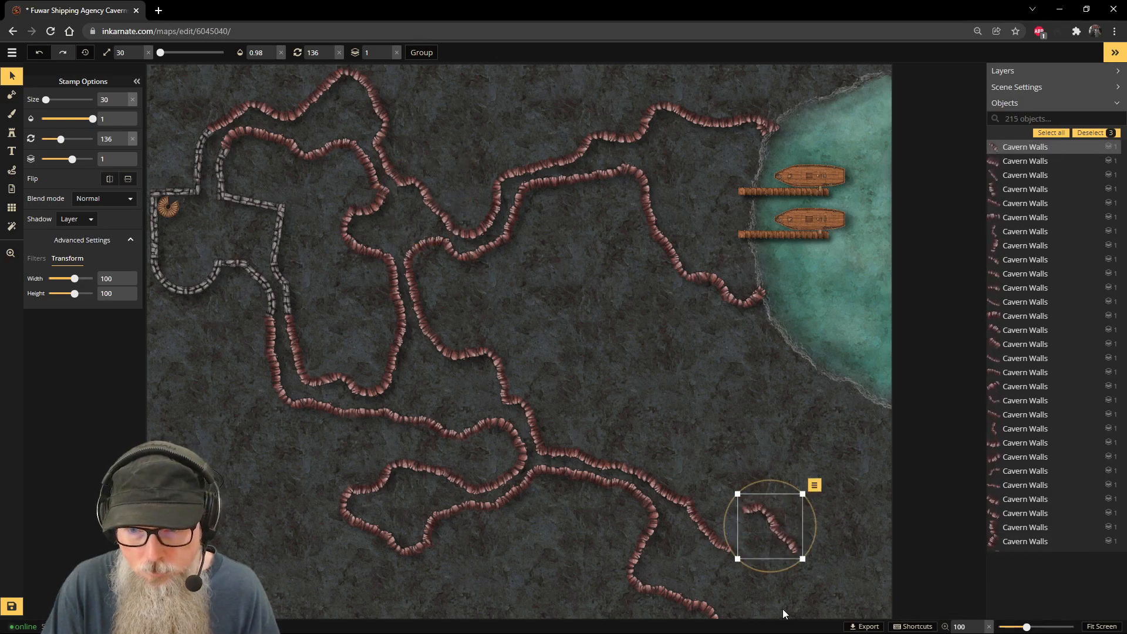
{"action": "scroll", "coordinate": [781, 593], "scroll_direction": "up", "scroll_amount": 2}
{"action": "left_click_drag", "start_coordinate": [768, 535], "coordinate": [758, 564]}
{"action": "left_click_drag", "start_coordinate": [769, 521], "coordinate": [747, 555]}
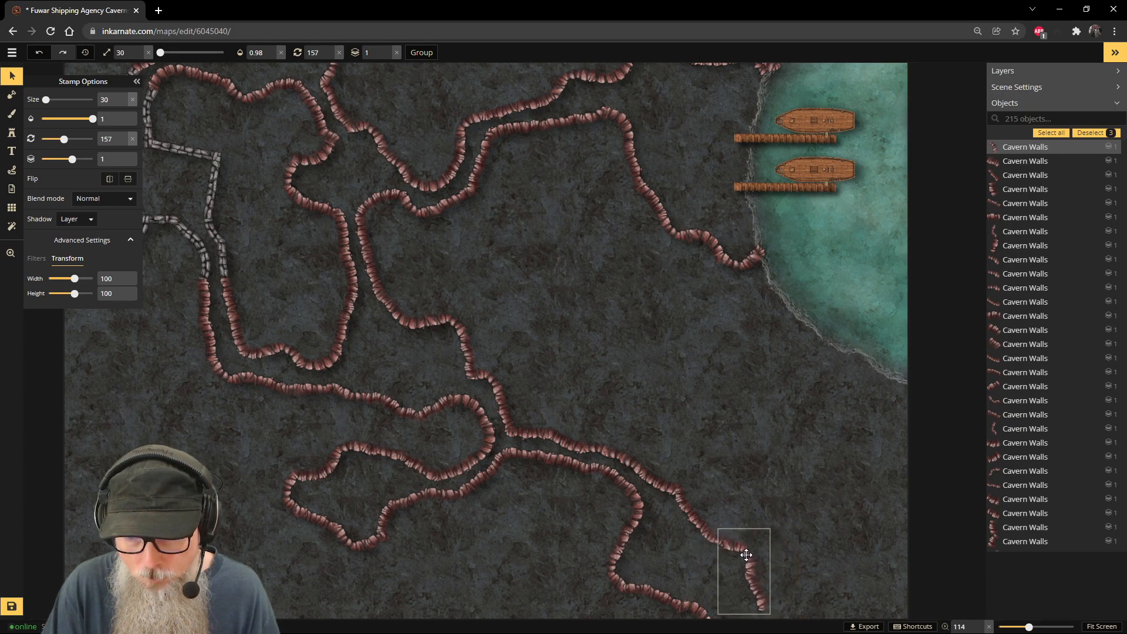
Step: Rotate the last segment of the attached run to 231 degrees and reposition it so the wall curves back toward the lower wall
{"action": "left_click", "coordinate": [757, 596]}
{"action": "scroll", "coordinate": [791, 579], "scroll_direction": "up", "scroll_amount": 3}
{"action": "scroll", "coordinate": [799, 570], "scroll_direction": "down", "scroll_amount": 3}
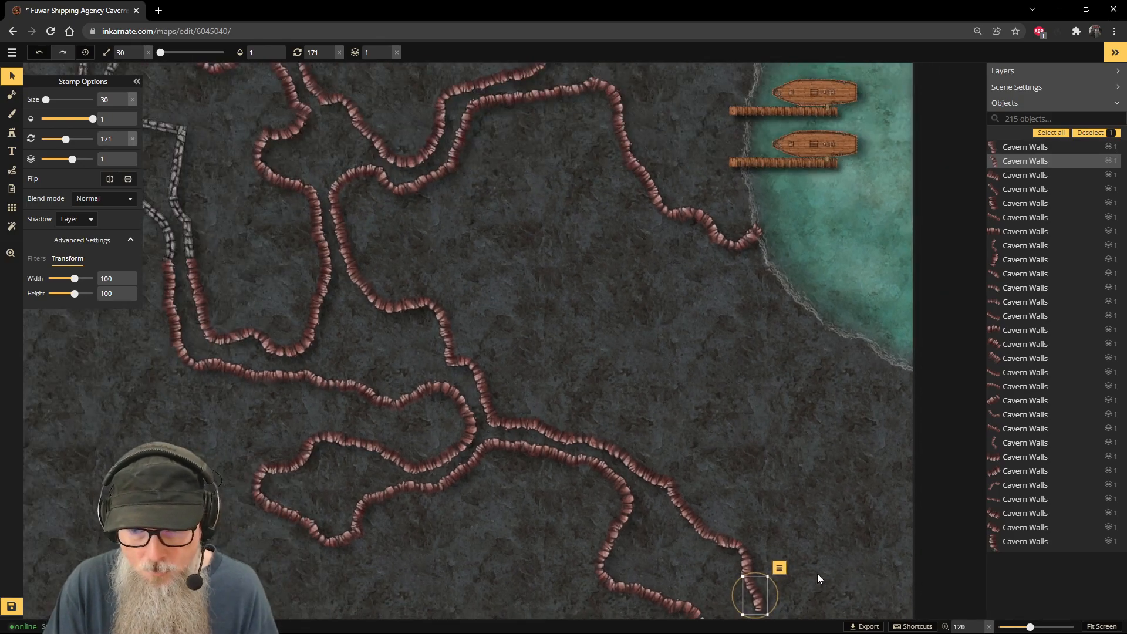
{"action": "left_click_drag", "start_coordinate": [755, 480], "coordinate": [744, 493]}
{"action": "left_click", "coordinate": [739, 493]}
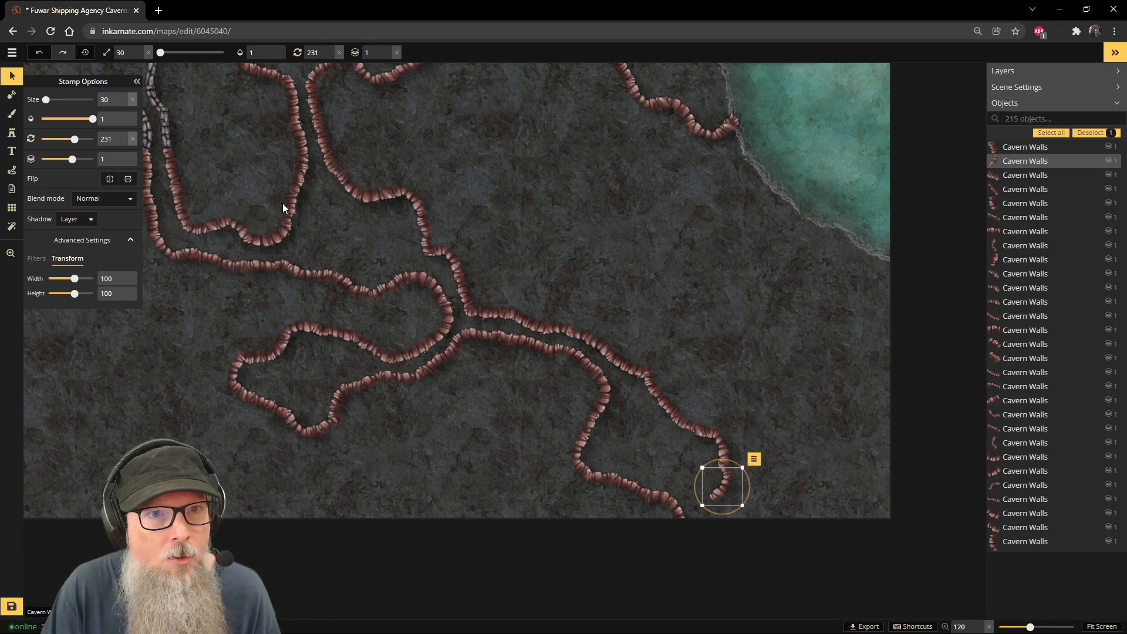
{"action": "left_click_drag", "start_coordinate": [463, 149], "coordinate": [556, 383]}
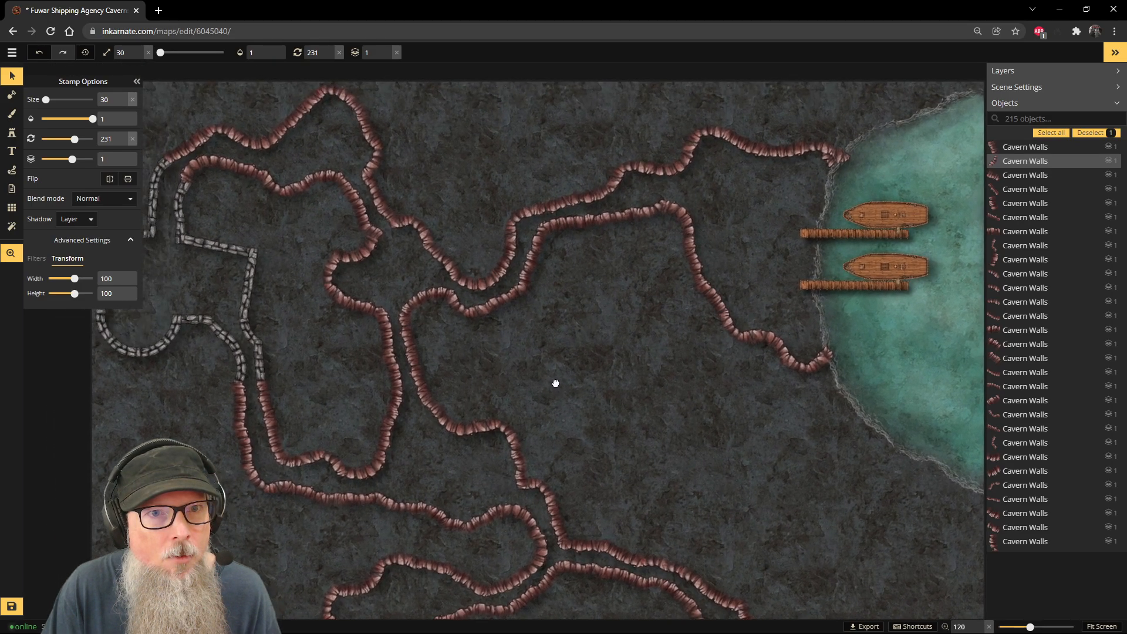
{"action": "left_click", "coordinate": [381, 153]}
{"action": "key", "text": "ctrl+c"}
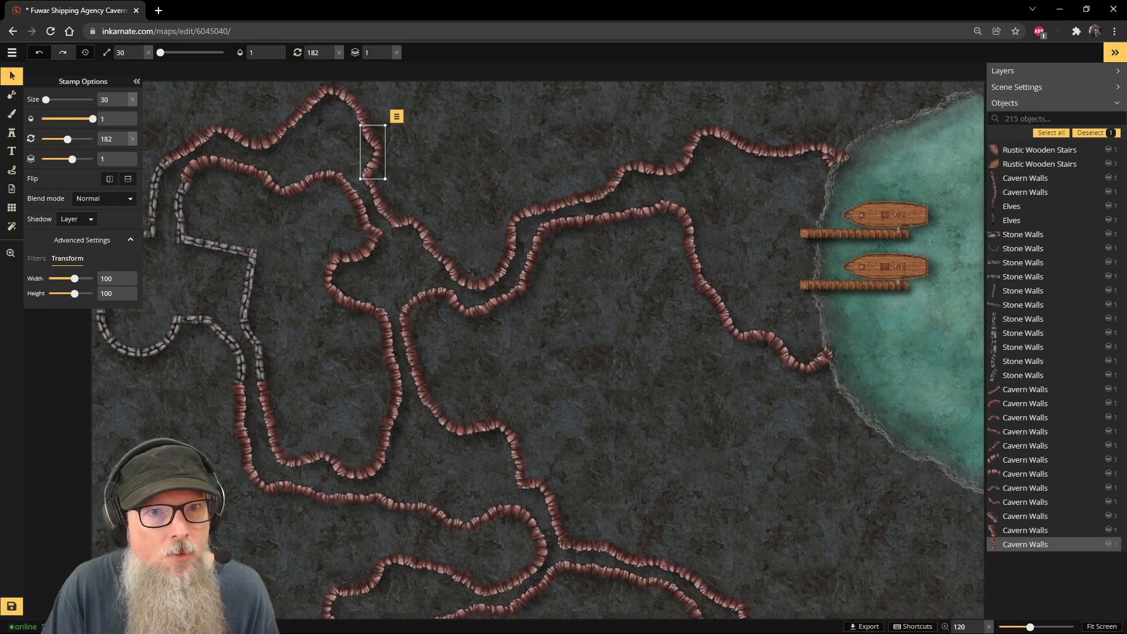
{"action": "key", "text": "ctrl+v"}
{"action": "scroll", "coordinate": [861, 554], "scroll_direction": "down", "scroll_amount": 2}
{"action": "left_click_drag", "start_coordinate": [878, 573], "coordinate": [787, 385]}
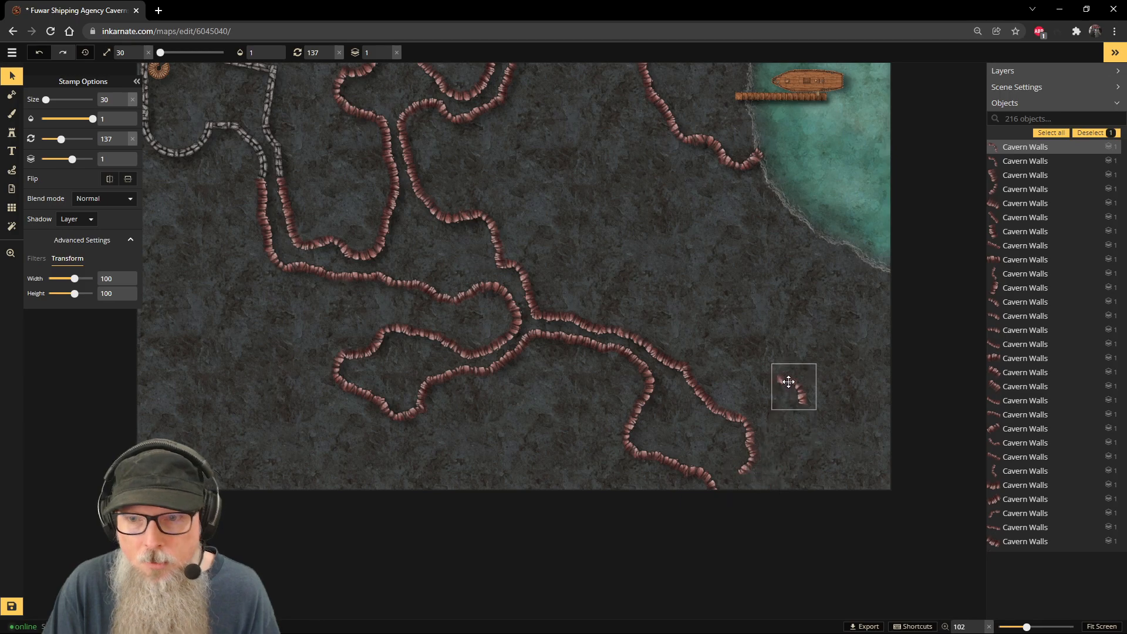
{"action": "key", "text": "Delete"}
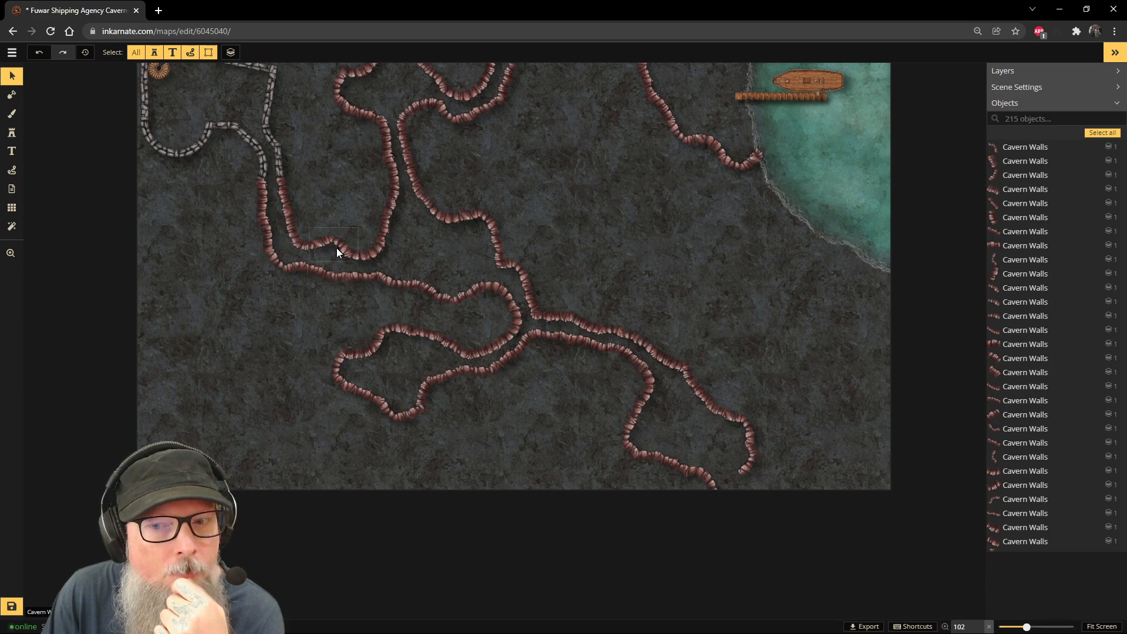
Step: Duplicate the wall segment at the passage junction's bend, rotate it to 209 degrees and attach it to the southeastern chamber's curved east wall end
{"action": "scroll", "coordinate": [651, 437], "scroll_direction": "up", "scroll_amount": 2}
{"action": "left_click_drag", "start_coordinate": [852, 407], "coordinate": [742, 322]}
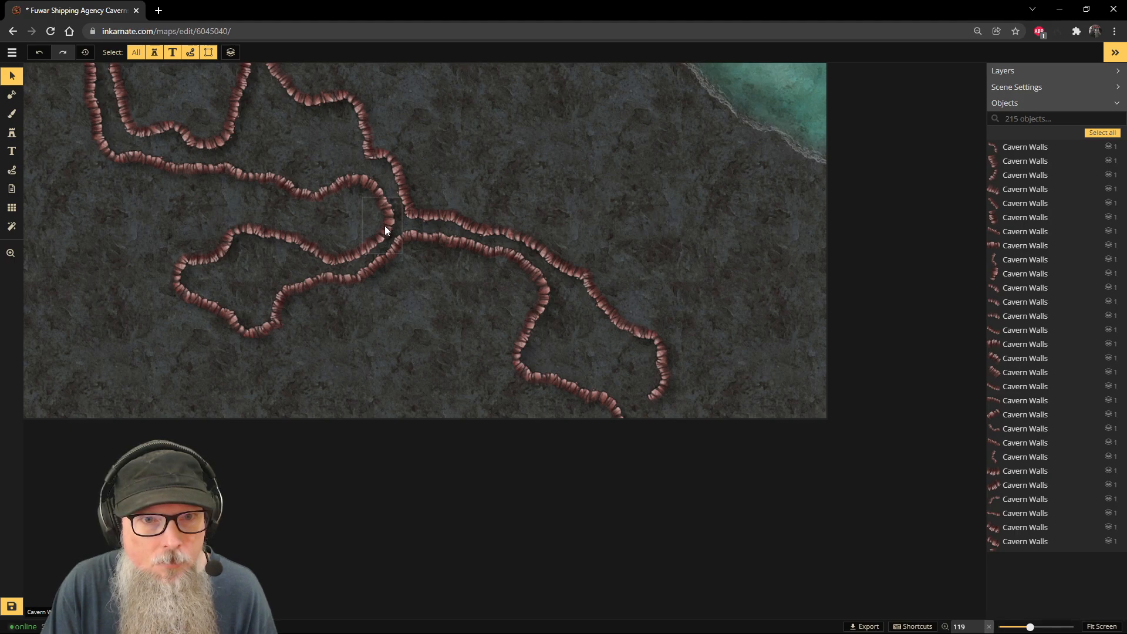
{"action": "left_click", "coordinate": [343, 181]}
{"action": "key", "text": "ctrl+c"}
{"action": "key", "text": "ctrl+v"}
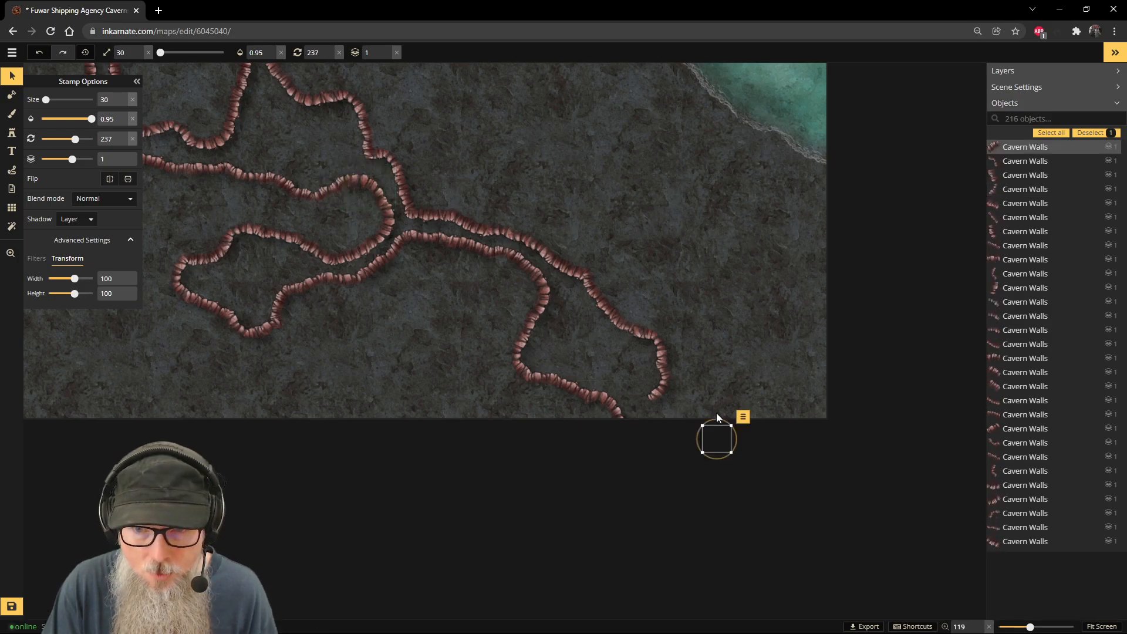
{"action": "left_click", "coordinate": [717, 431]}
{"action": "left_click", "coordinate": [716, 439]}
{"action": "left_click_drag", "start_coordinate": [716, 439], "coordinate": [638, 417]}
{"action": "scroll", "coordinate": [709, 386], "scroll_direction": "up", "scroll_amount": 3}
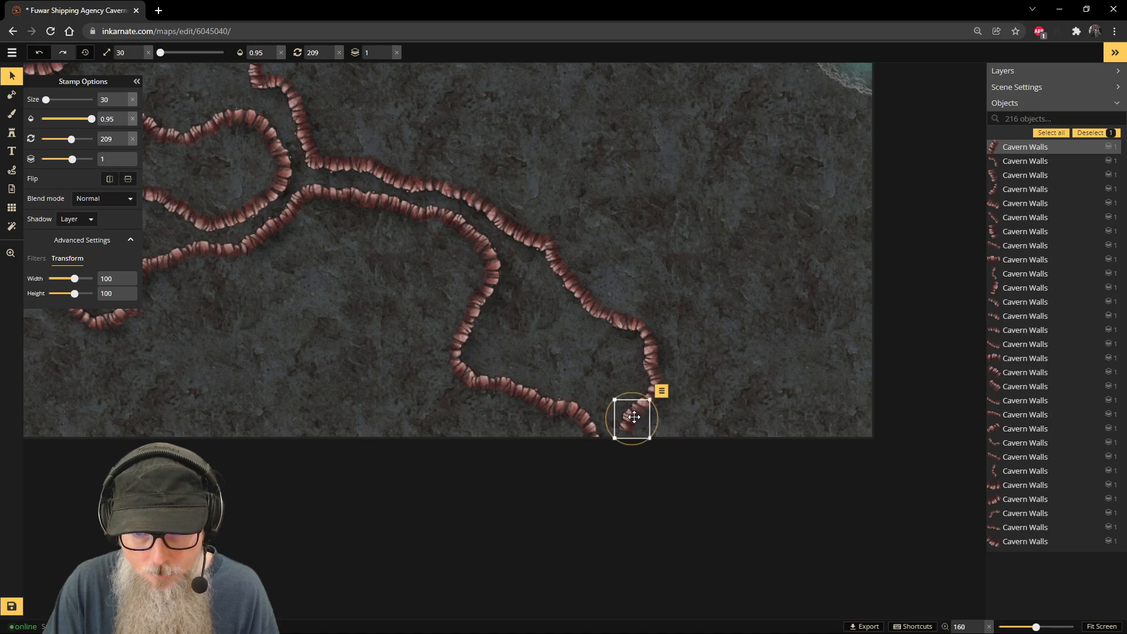
Step: Place another copy of the segment rotated to 180 degrees at the map's south edge, continuing the chamber's east wall, and save the map
{"action": "key", "text": "ctrl+v"}
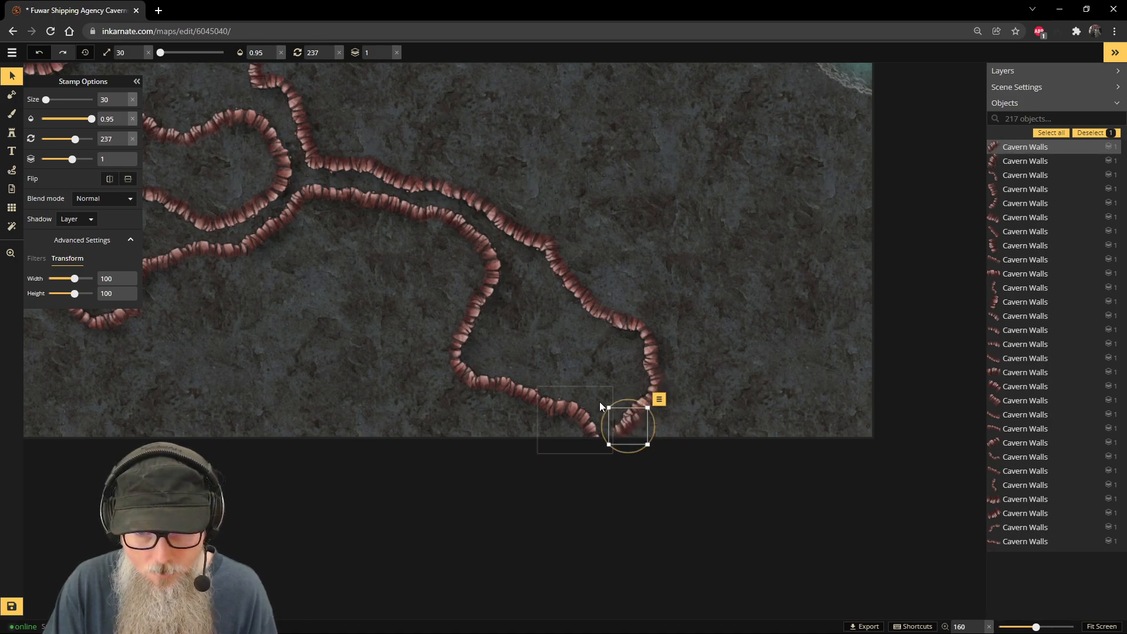
{"action": "left_click_drag", "start_coordinate": [627, 398], "coordinate": [625, 438]}
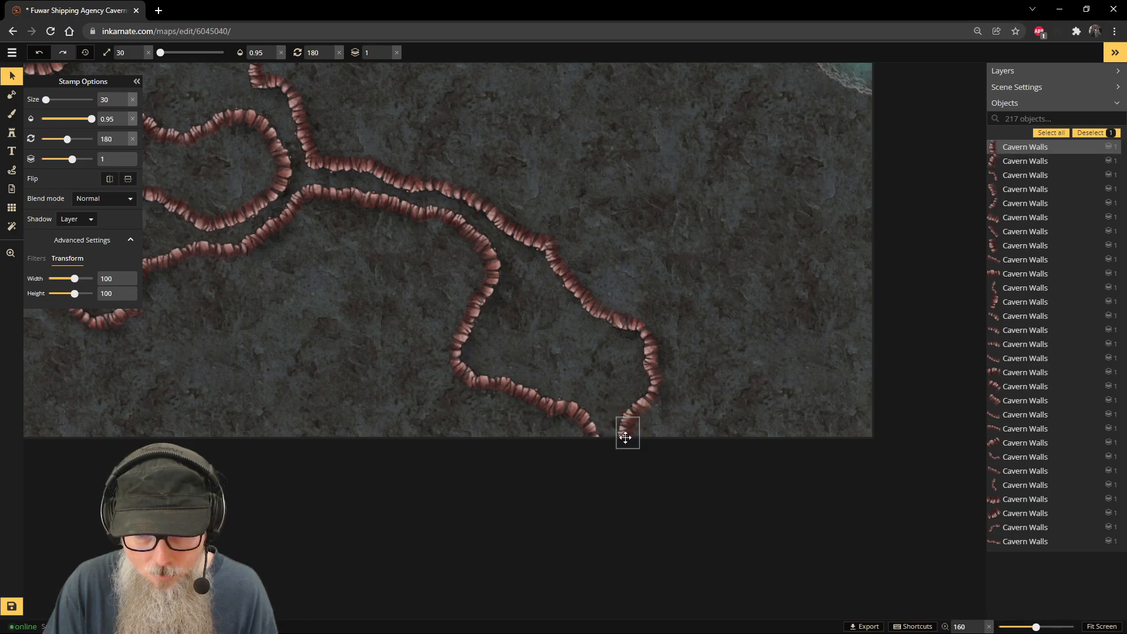
{"action": "left_click", "coordinate": [775, 378]}
{"action": "scroll", "coordinate": [708, 311], "scroll_direction": "down", "scroll_amount": 5}
{"action": "left_click_drag", "start_coordinate": [657, 213], "coordinate": [795, 456]}
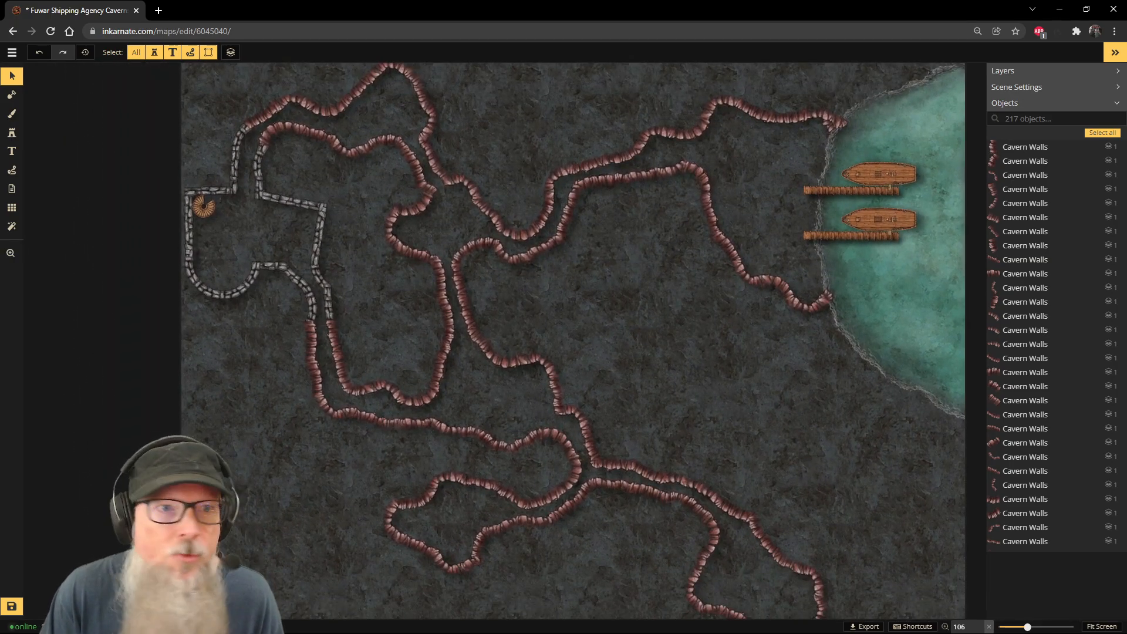
{"action": "left_click", "coordinate": [5, 607]}
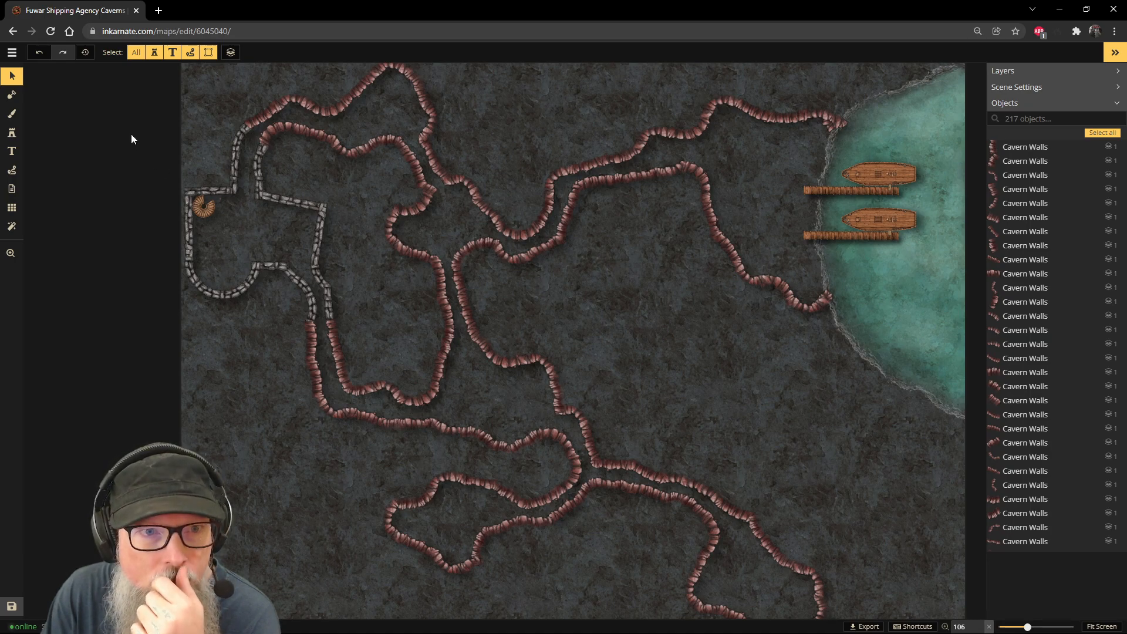
Step: Open Inkarnate's Explore gallery in a new browser tab and search it for "sewer"
{"action": "left_click", "coordinate": [159, 11]}
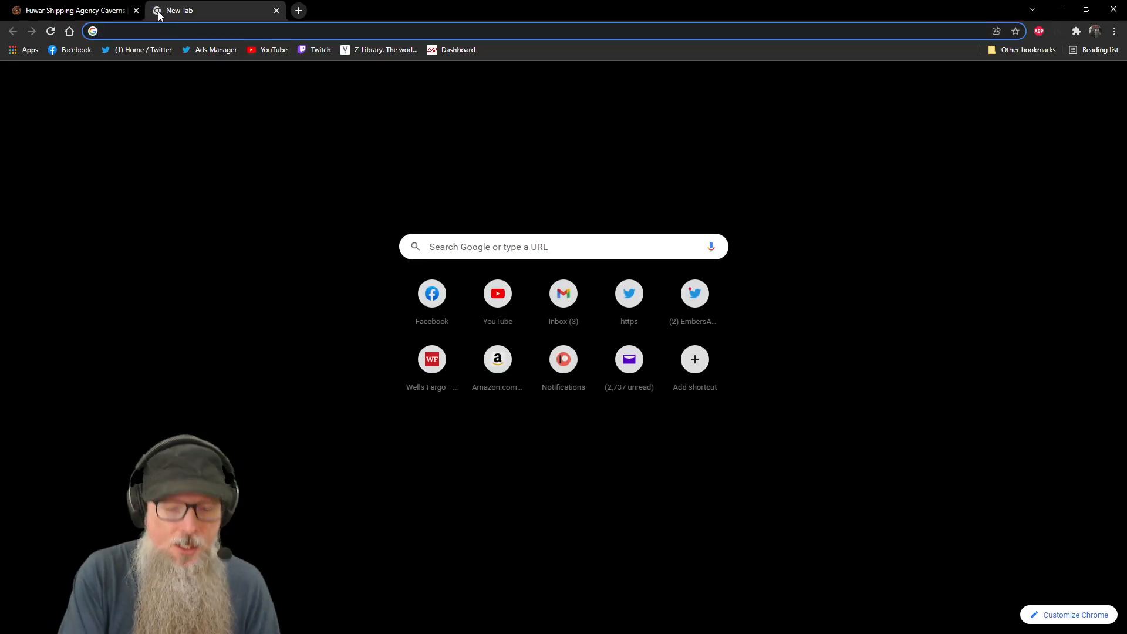
{"action": "type", "text": "ink"}
{"action": "key", "text": "Return"}
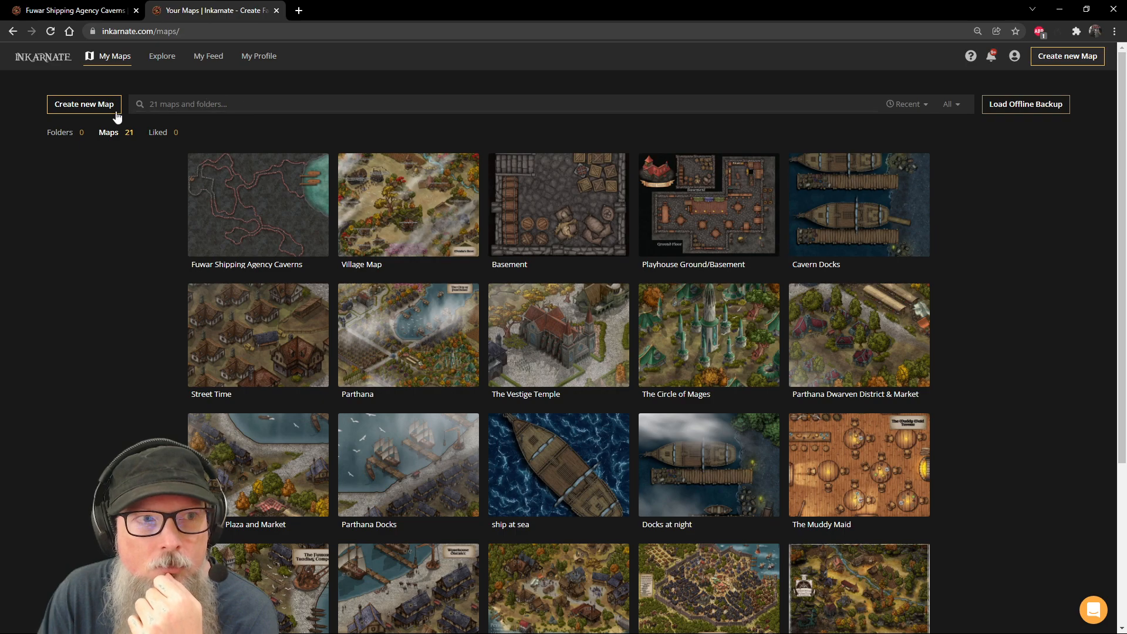
{"action": "left_click", "coordinate": [160, 56]}
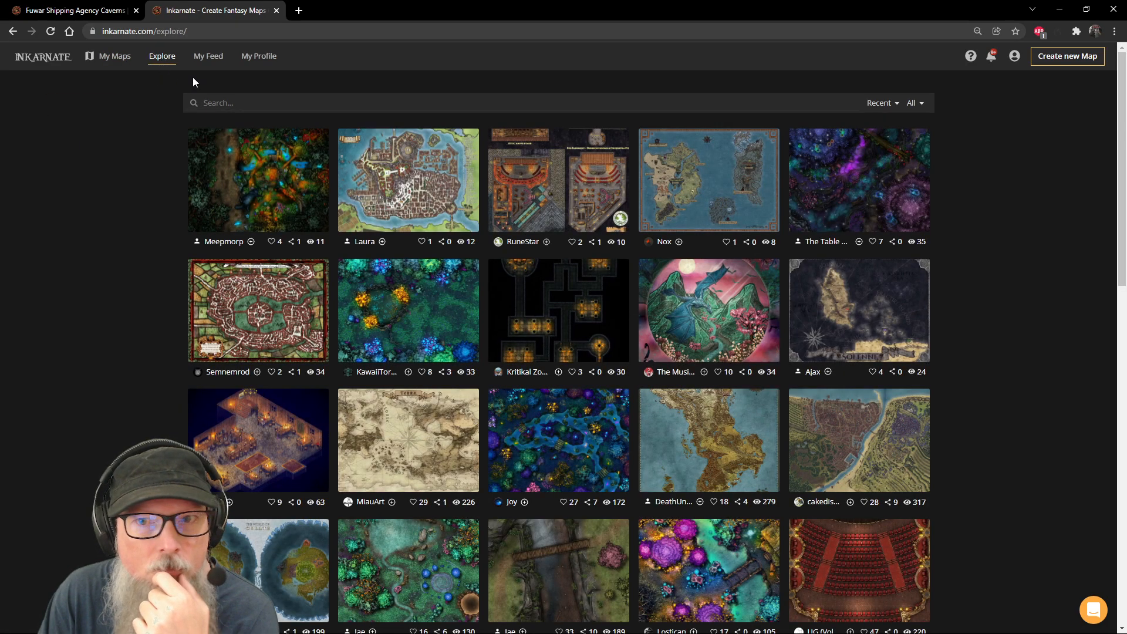
{"action": "type", "text": "sewer"}
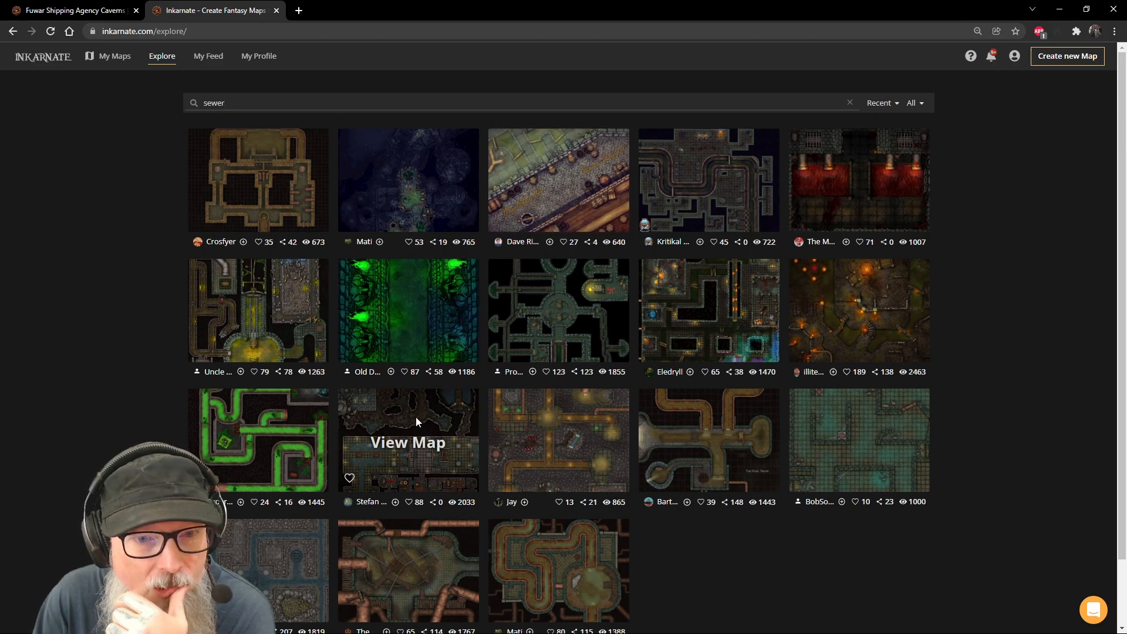
Step: View the map The City Sewer in full screen as a reference, and return to the cavern map
{"action": "left_click", "coordinate": [417, 446]}
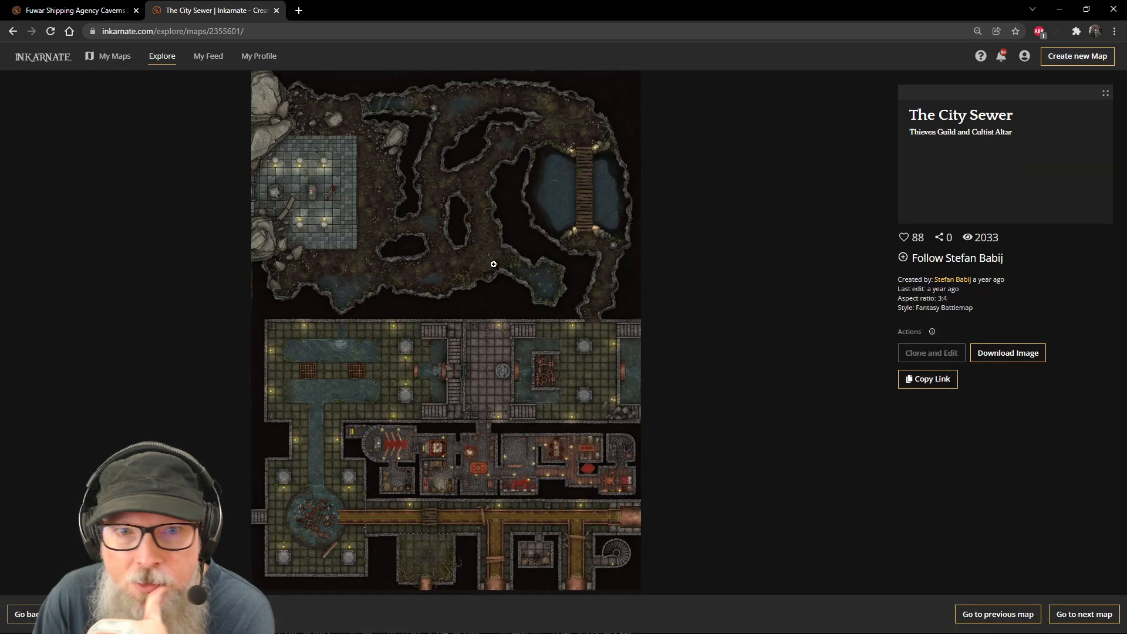
{"action": "left_click", "coordinate": [442, 175]}
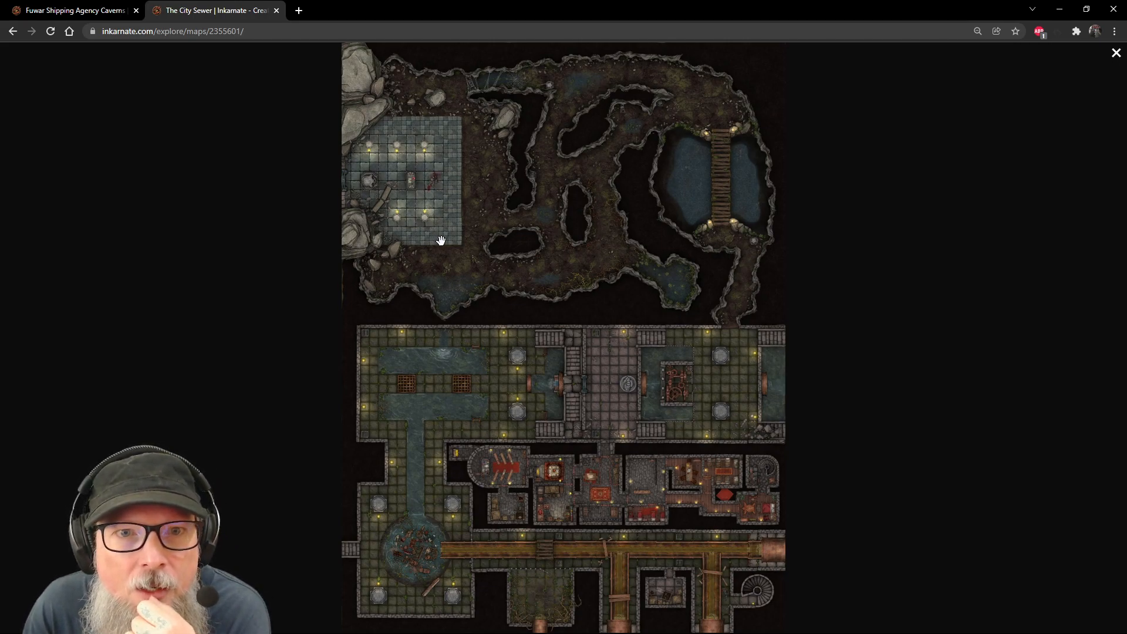
{"action": "left_click", "coordinate": [278, 10]}
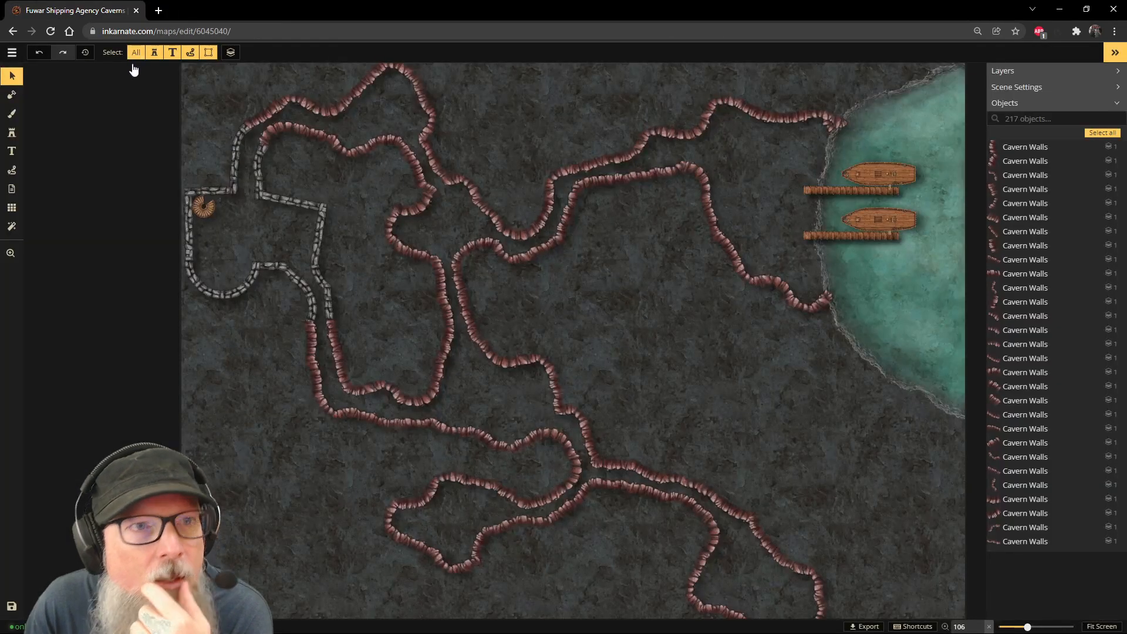
Step: Activate the background brush and choose the dark, broken stone paving texture from the texture catalog
{"action": "left_click", "coordinate": [13, 115]}
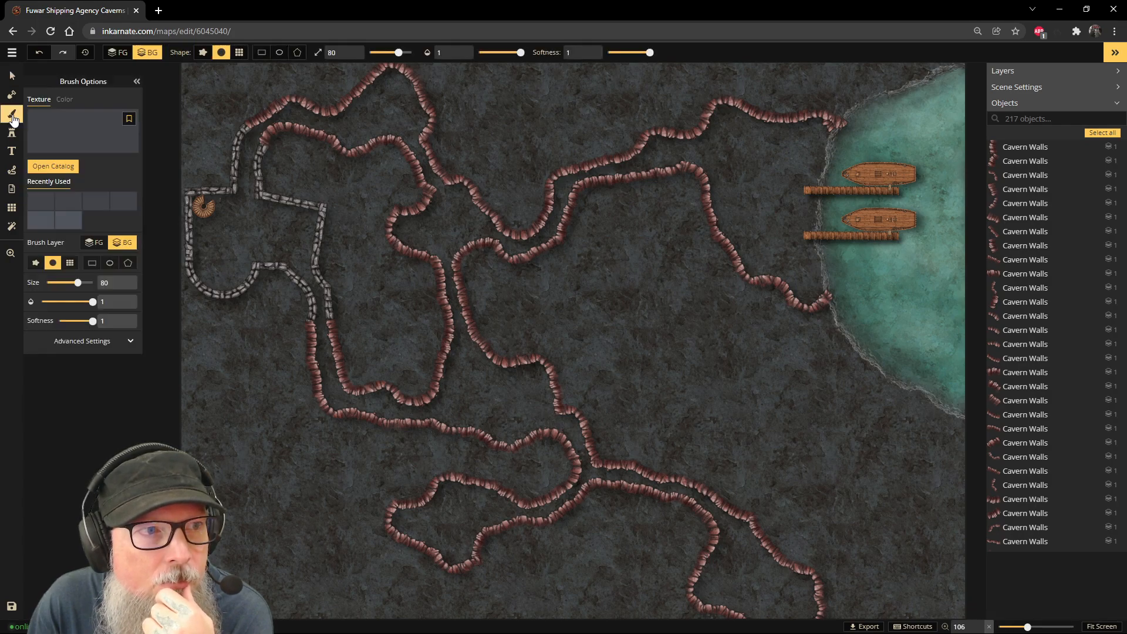
{"action": "left_click", "coordinate": [58, 167]}
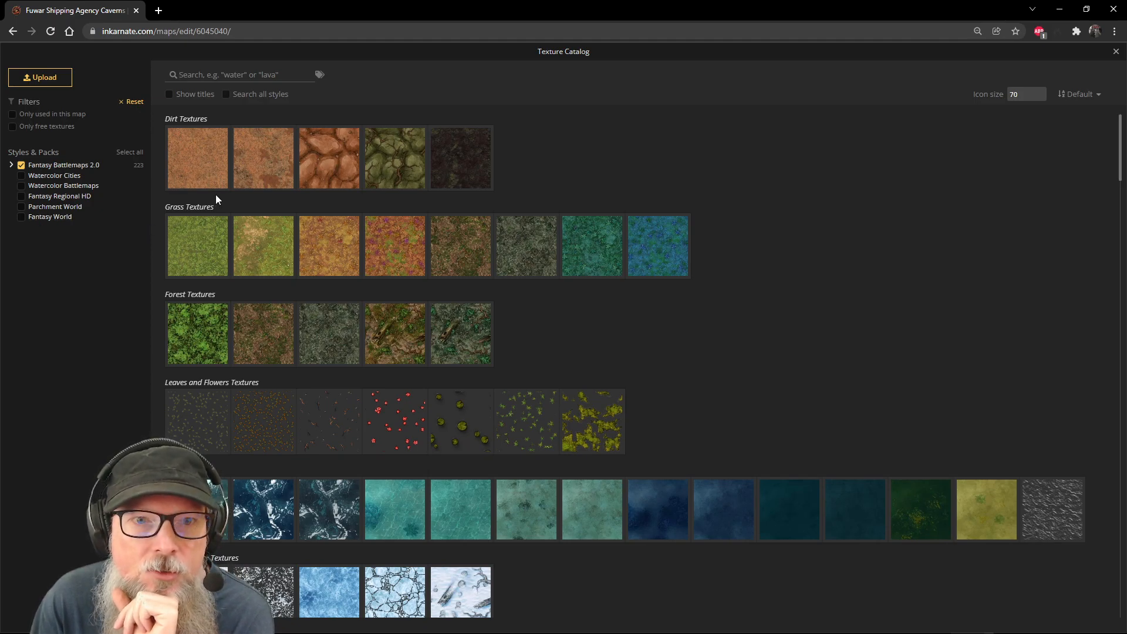
{"action": "scroll", "coordinate": [204, 256], "scroll_direction": "down", "scroll_amount": 4}
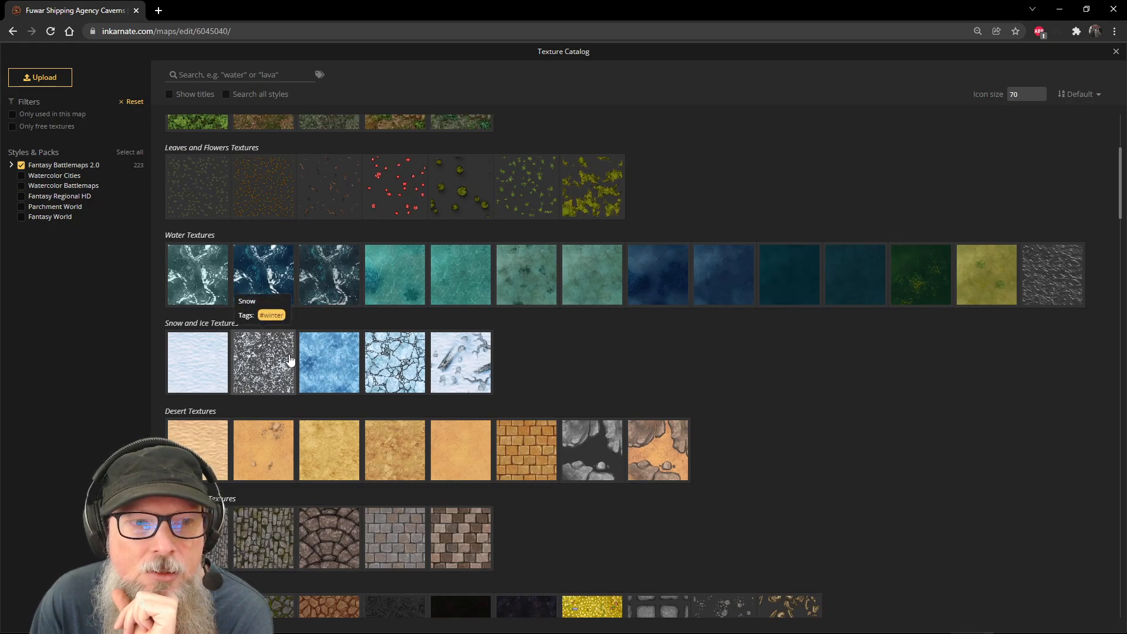
{"action": "scroll", "coordinate": [290, 359], "scroll_direction": "down", "scroll_amount": 1}
{"action": "scroll", "coordinate": [290, 359], "scroll_direction": "down", "scroll_amount": 3}
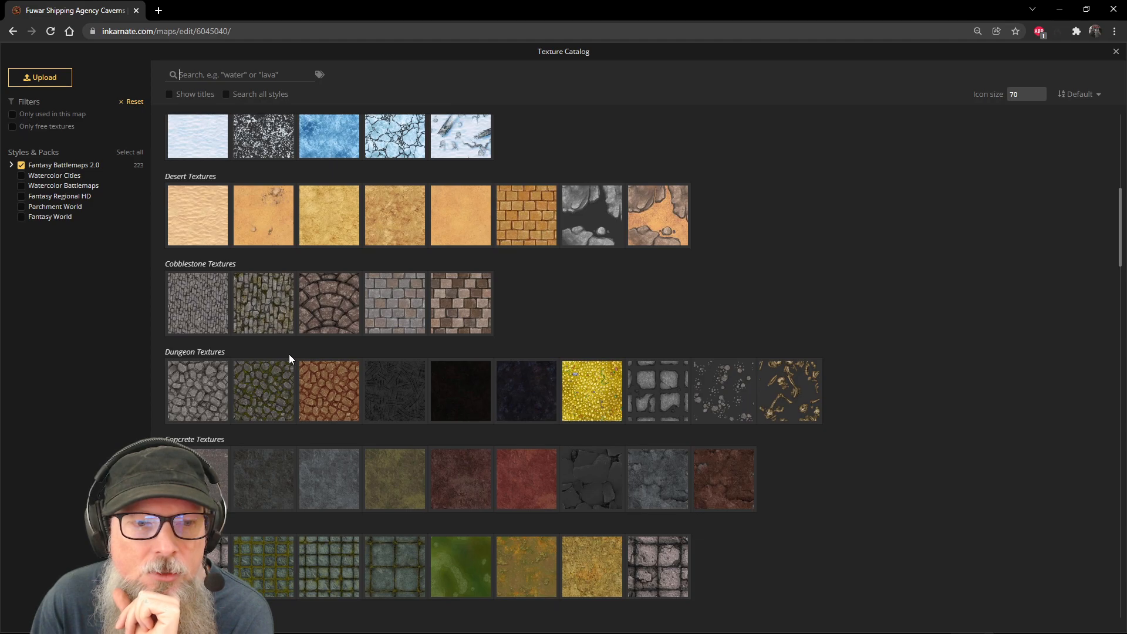
{"action": "scroll", "coordinate": [289, 360], "scroll_direction": "down", "scroll_amount": 1}
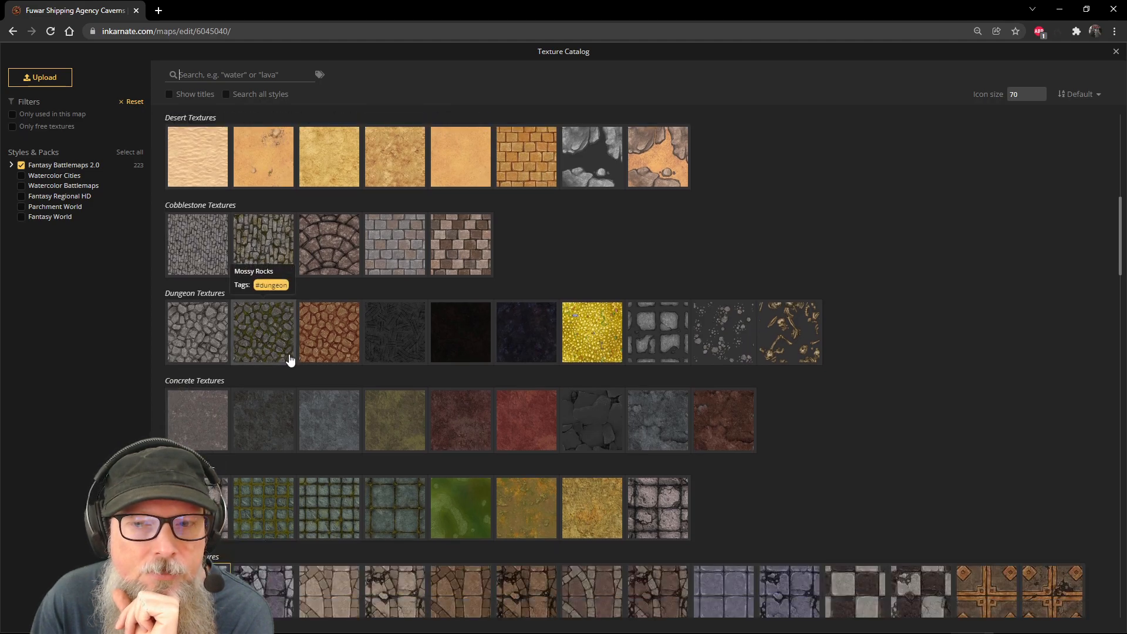
{"action": "scroll", "coordinate": [289, 359], "scroll_direction": "down", "scroll_amount": 3}
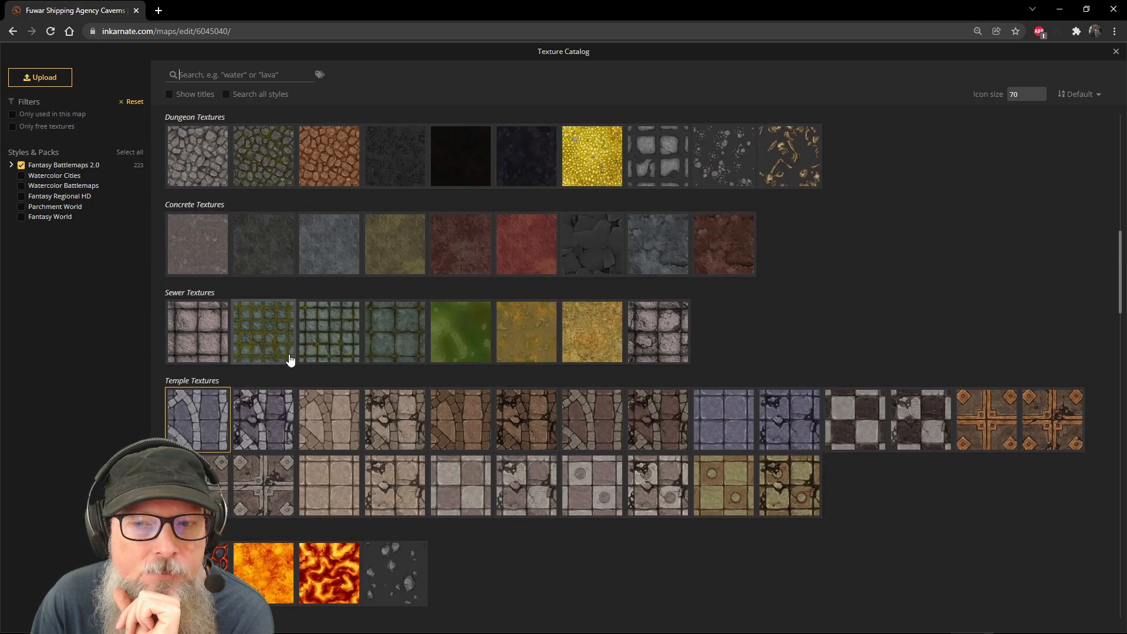
{"action": "scroll", "coordinate": [289, 359], "scroll_direction": "down", "scroll_amount": 6}
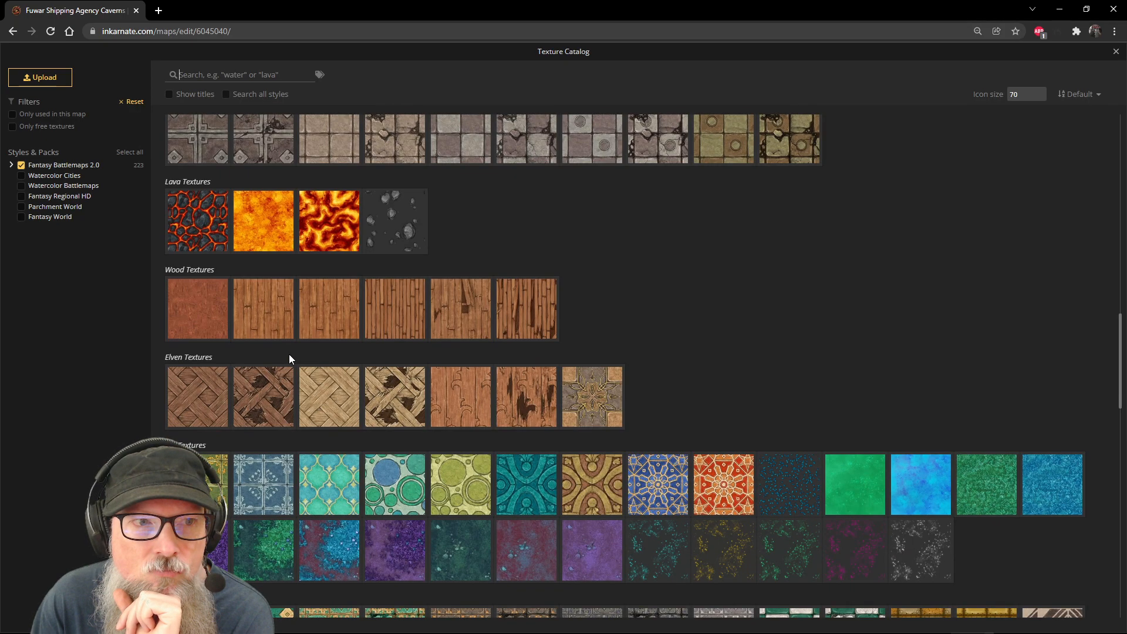
{"action": "scroll", "coordinate": [289, 357], "scroll_direction": "down", "scroll_amount": 6}
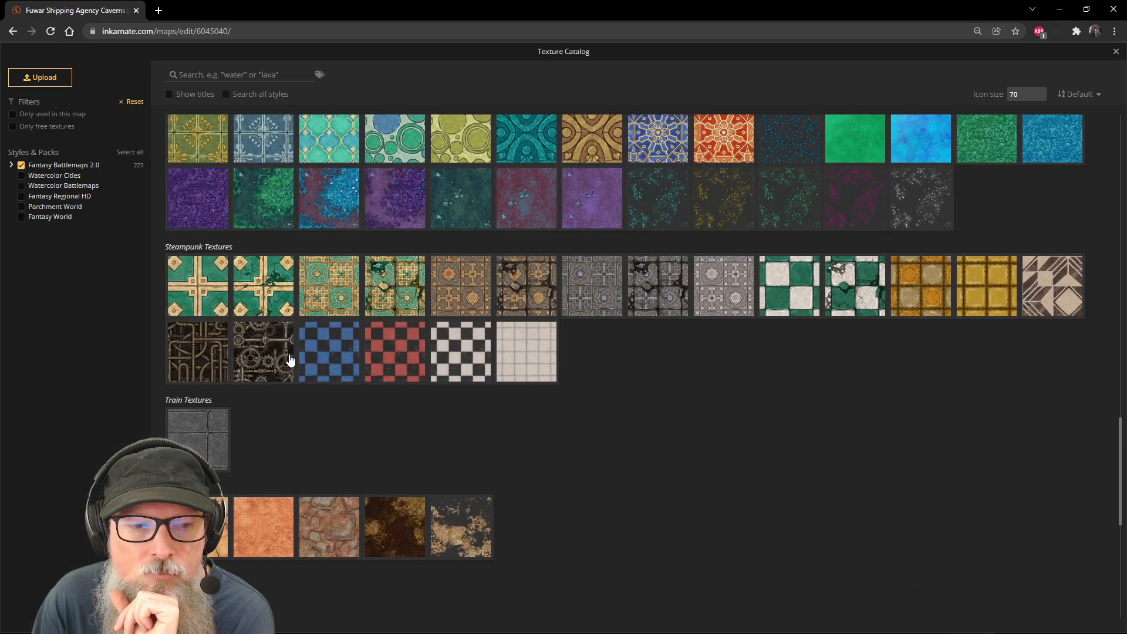
{"action": "scroll", "coordinate": [290, 359], "scroll_direction": "down", "scroll_amount": 4}
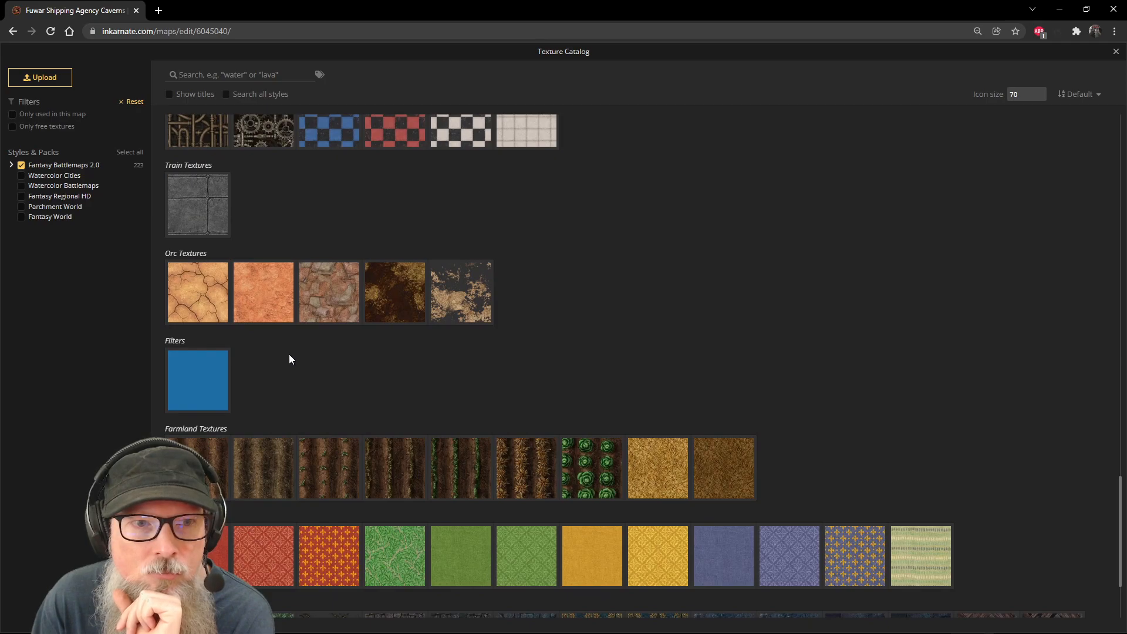
{"action": "scroll", "coordinate": [289, 359], "scroll_direction": "down", "scroll_amount": 2}
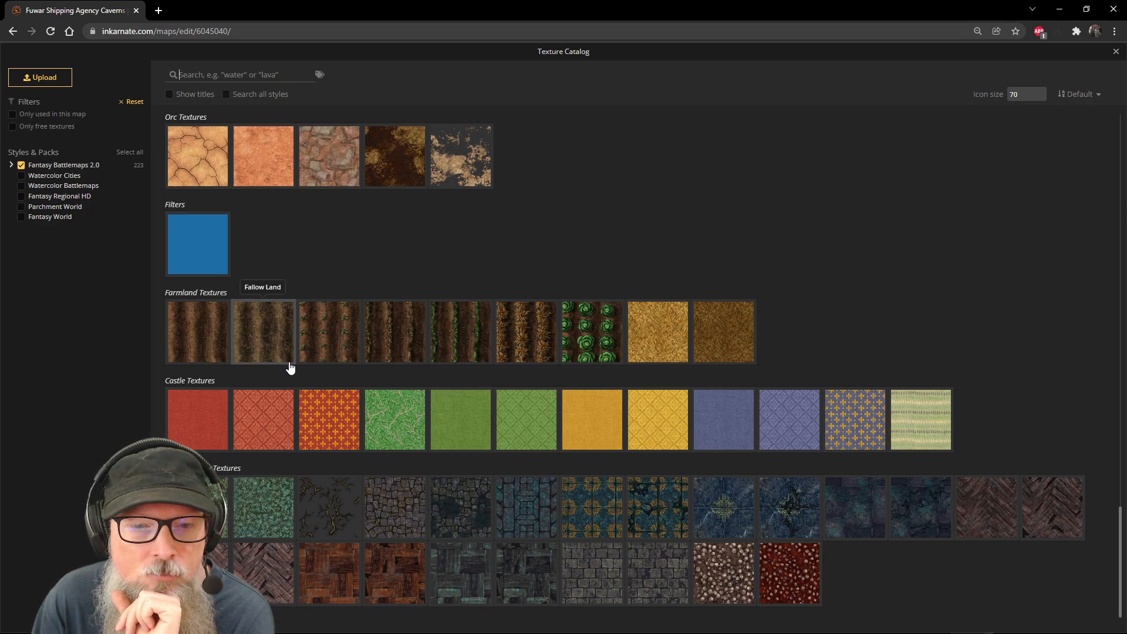
{"action": "left_click", "coordinate": [452, 516]}
Step: Reduce the background brush size to 34 for painting inside the stone-walled room
{"action": "scroll", "coordinate": [242, 233], "scroll_direction": "up", "scroll_amount": 5}
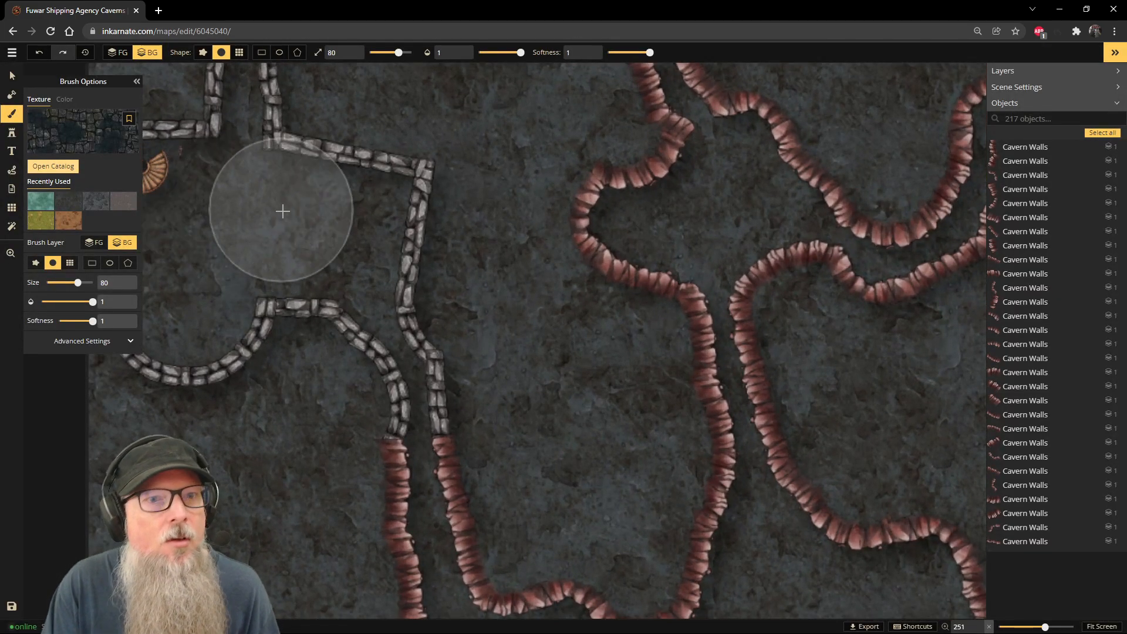
{"action": "scroll", "coordinate": [282, 236], "scroll_direction": "down", "scroll_amount": 1}
{"action": "scroll", "coordinate": [283, 236], "scroll_direction": "down", "scroll_amount": 2}
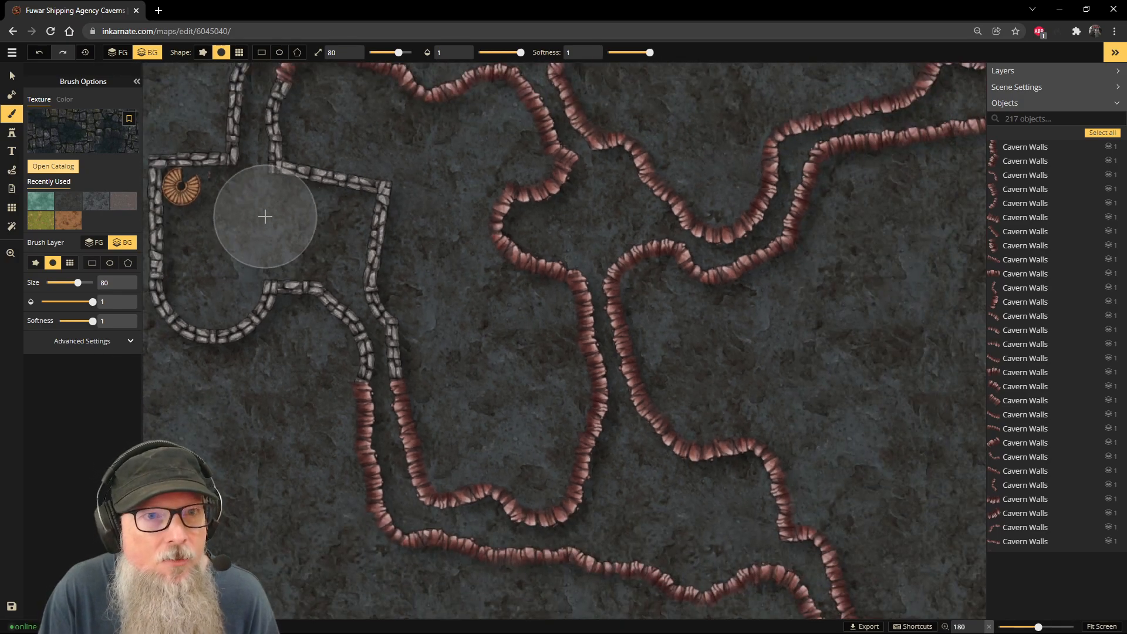
{"action": "scroll", "coordinate": [244, 232], "scroll_direction": "down", "scroll_amount": 6}
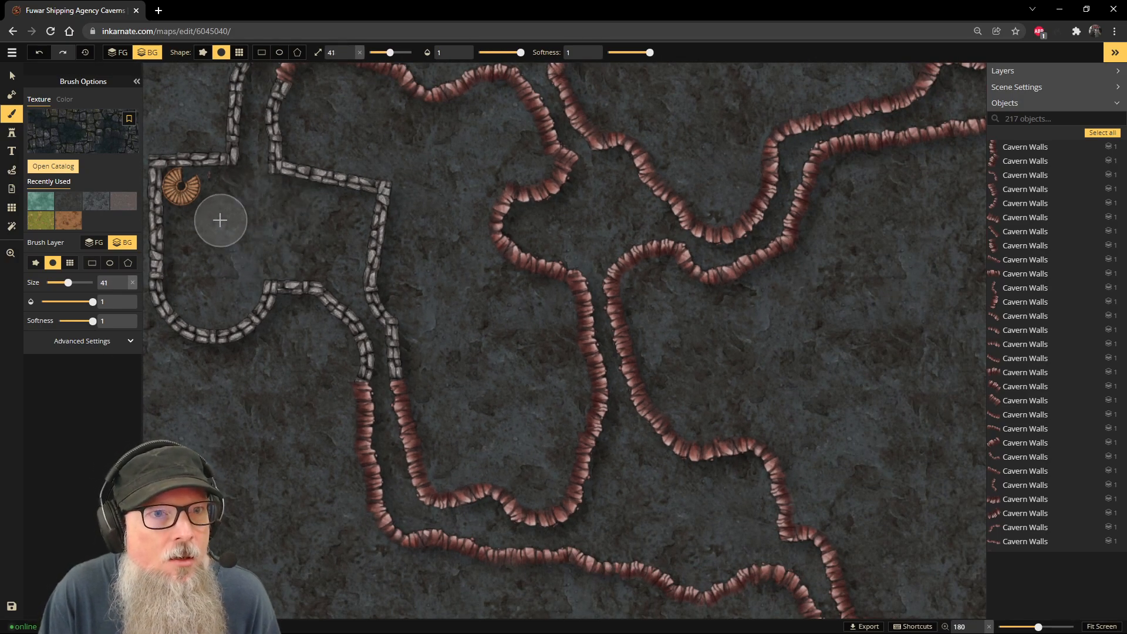
{"action": "scroll", "coordinate": [310, 213], "scroll_direction": "down", "scroll_amount": 1}
Step: Paint a short test stroke of the paving texture inside the stone-walled room and undo it
{"action": "left_click_drag", "start_coordinate": [316, 210], "coordinate": [290, 208]}
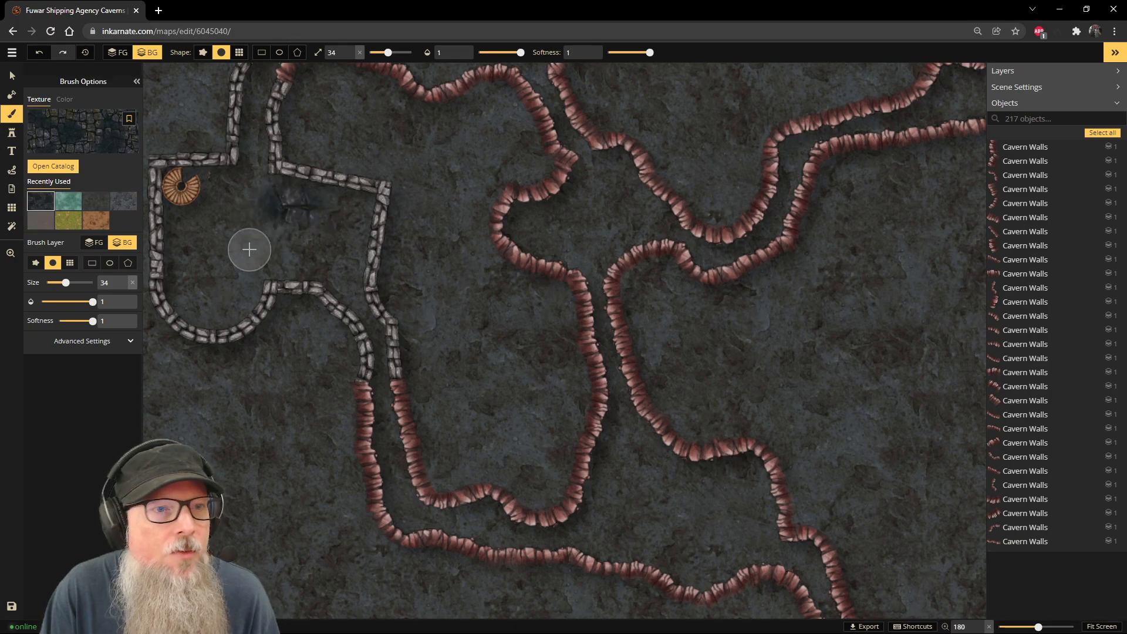
{"action": "key", "text": "ctrl+z"}
{"action": "key", "text": "ctrl+z"}
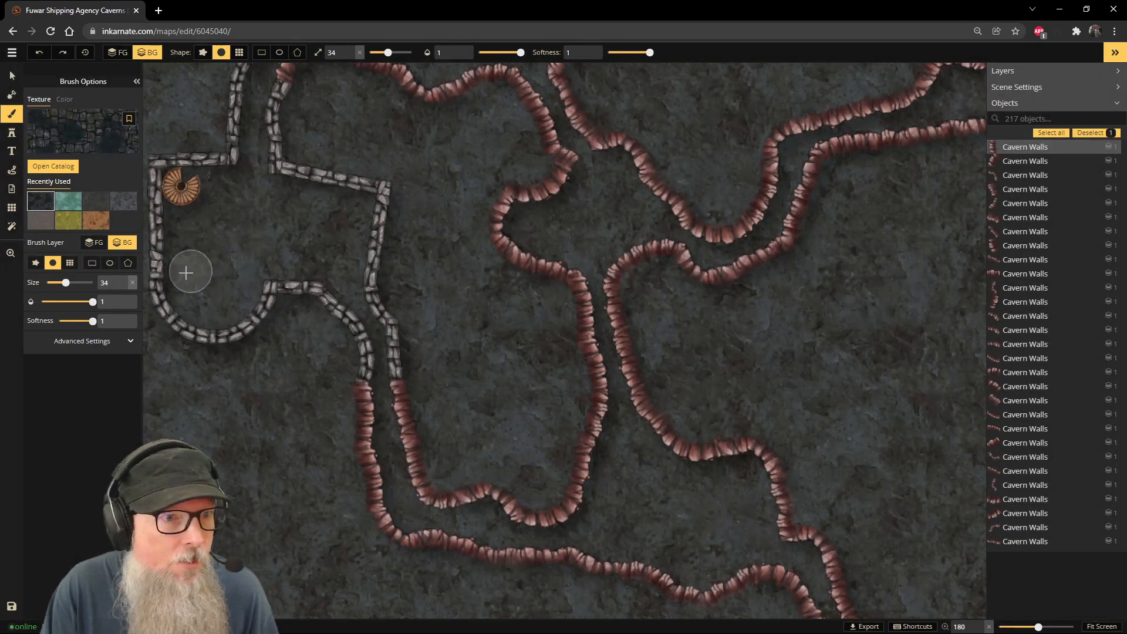
Step: Open the background brush's advanced settings and try a texture size of 5 for the paving
{"action": "left_click", "coordinate": [92, 346]}
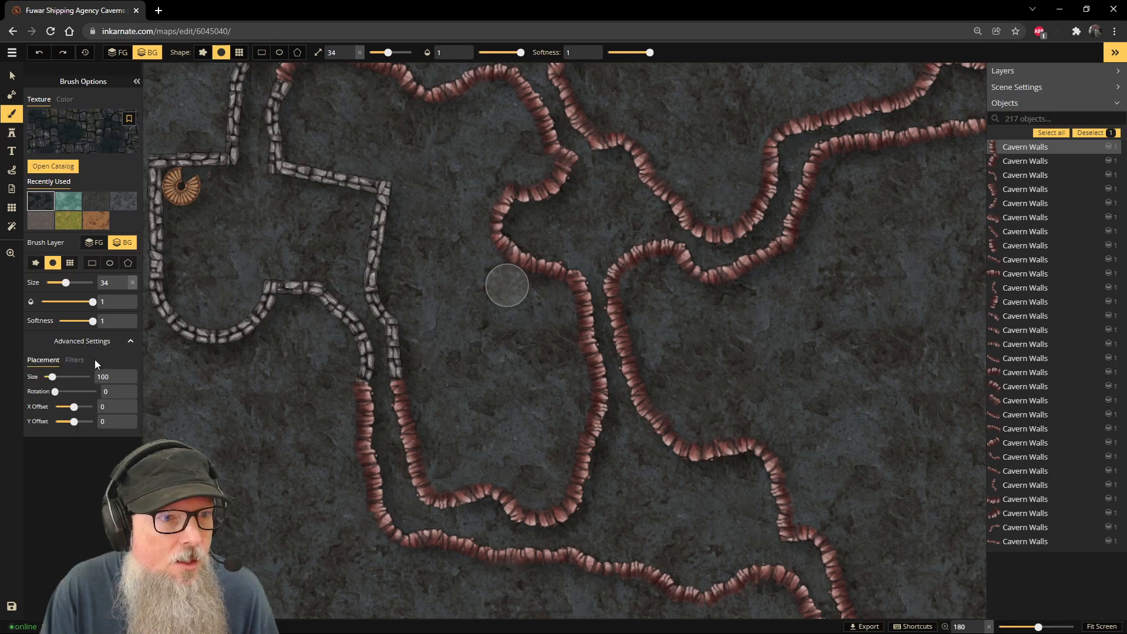
{"action": "type", "text": "5"}
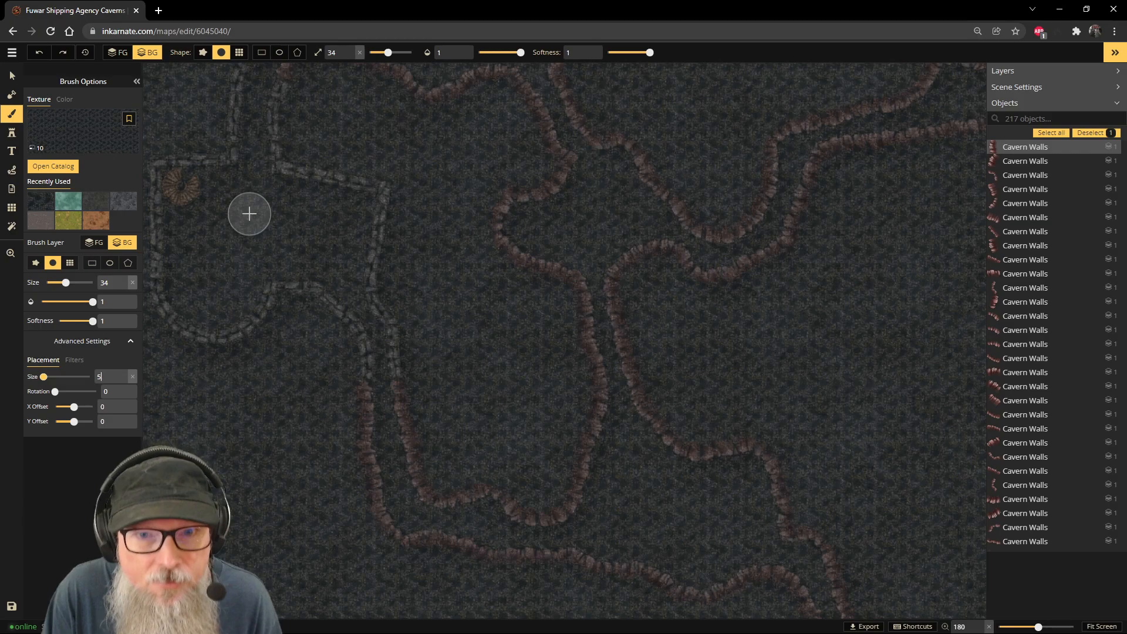
{"action": "scroll", "coordinate": [252, 215], "scroll_direction": "up", "scroll_amount": 4}
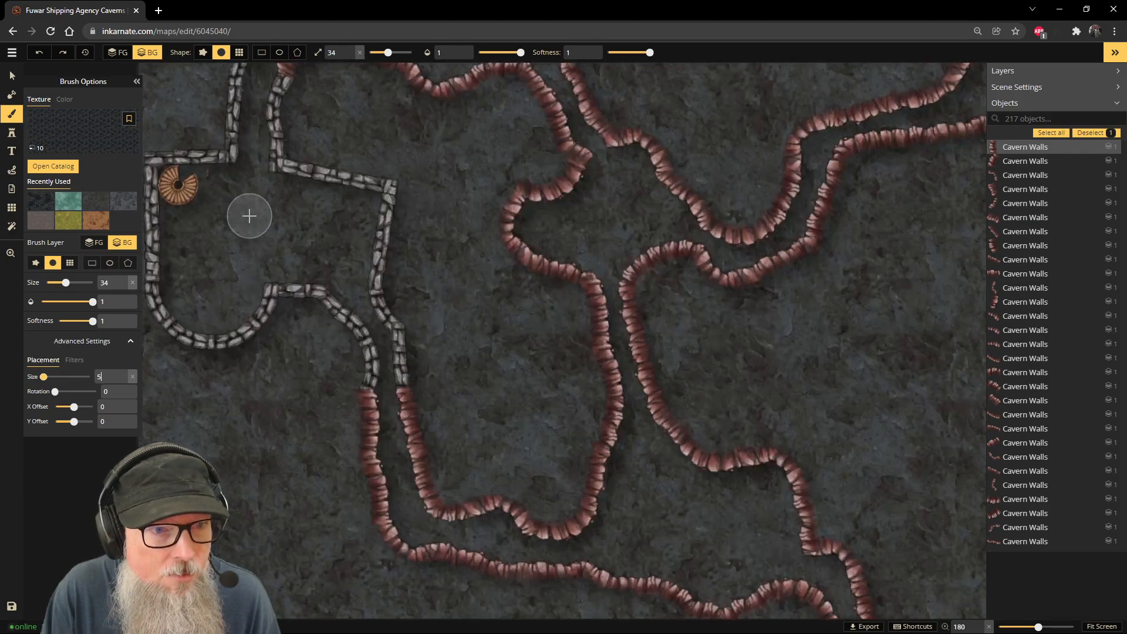
{"action": "scroll", "coordinate": [227, 227], "scroll_direction": "up", "scroll_amount": 1}
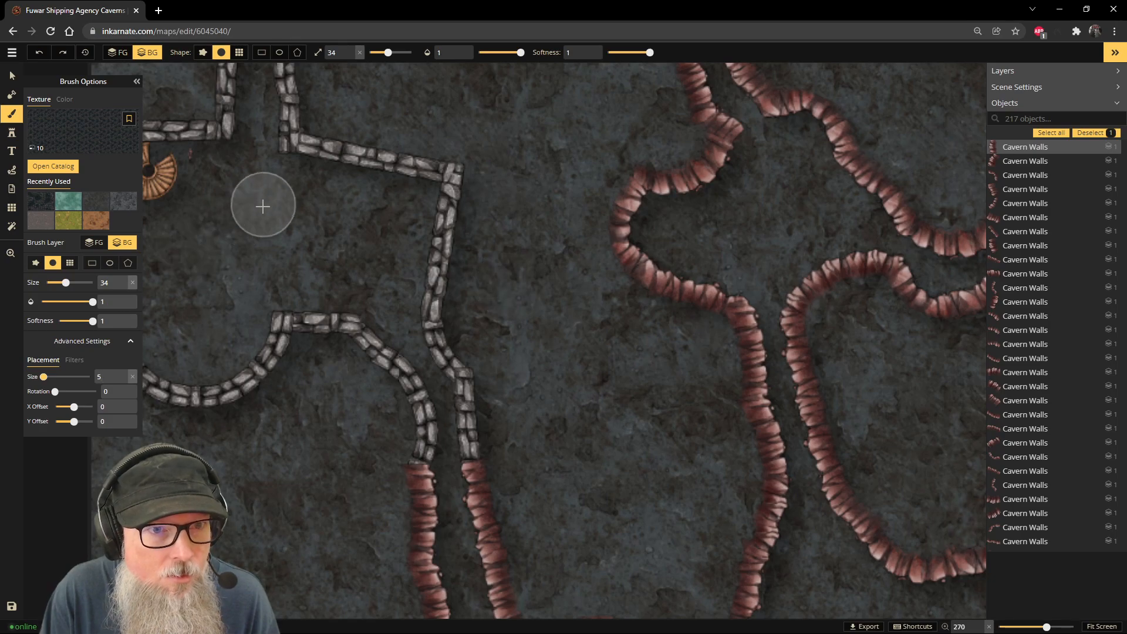
Step: Try texture sizes of 51 and 1 for the paving, comparing the stone scale inside the stone-walled room
{"action": "type", "text": "1"}
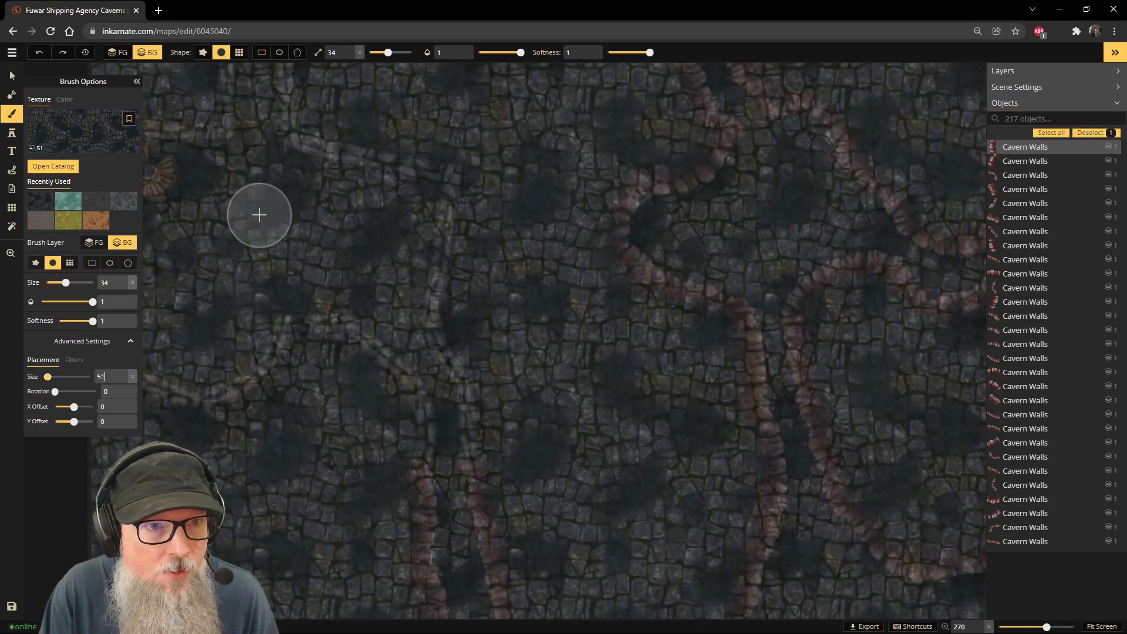
{"action": "key", "text": "BackSpace"}
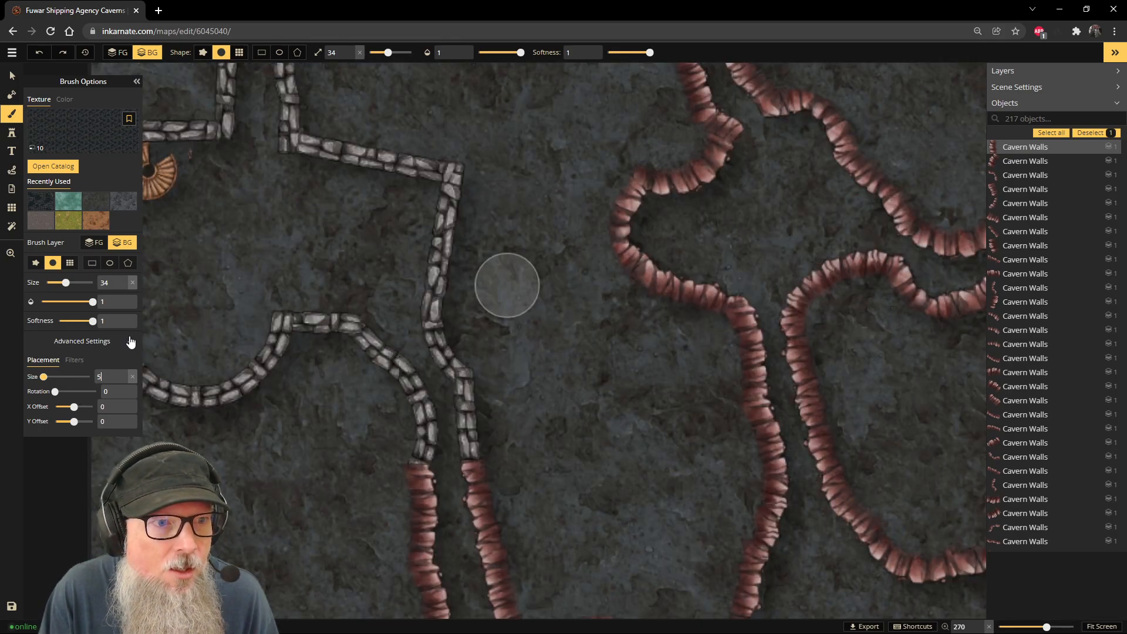
{"action": "type", "text": "1"}
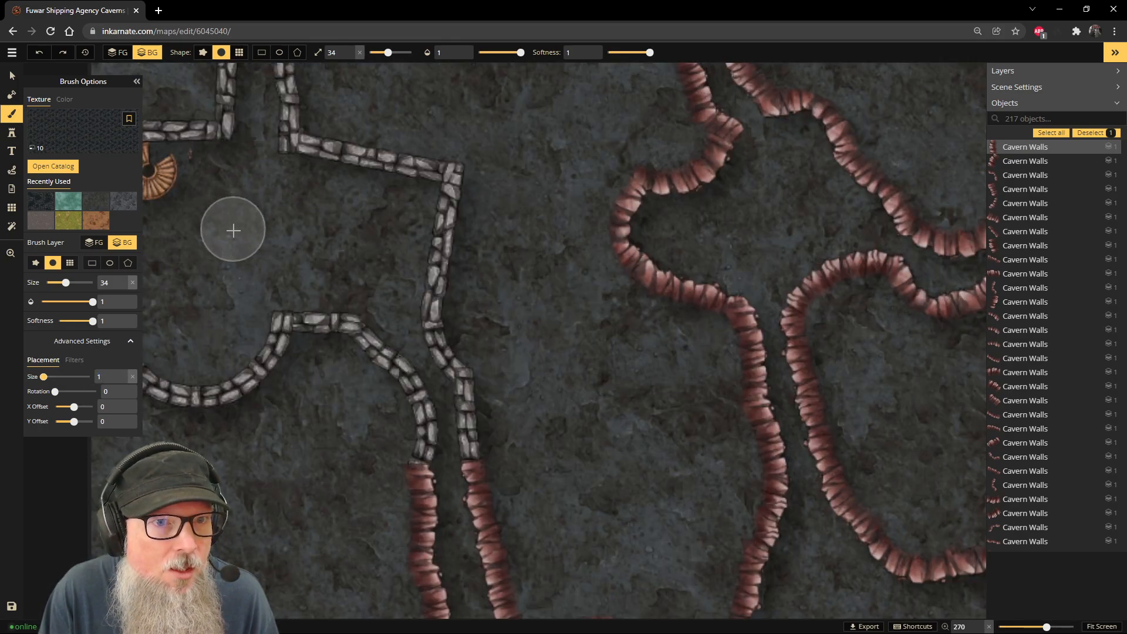
{"action": "key", "text": "Return"}
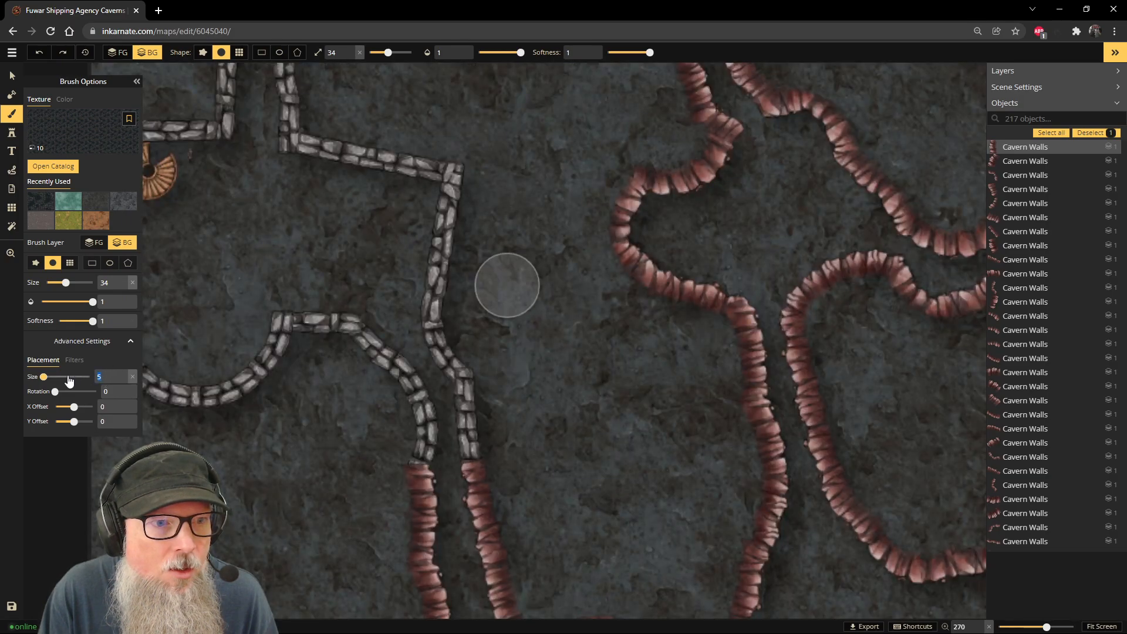
{"action": "type", "text": "1"}
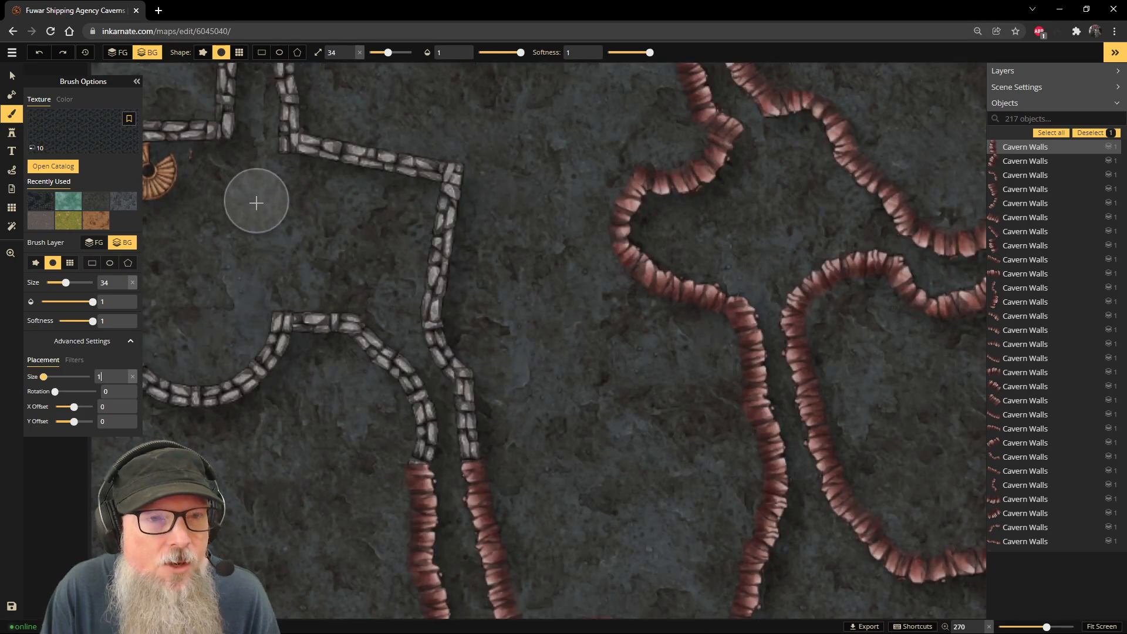
{"action": "scroll", "coordinate": [252, 200], "scroll_direction": "up", "scroll_amount": 2}
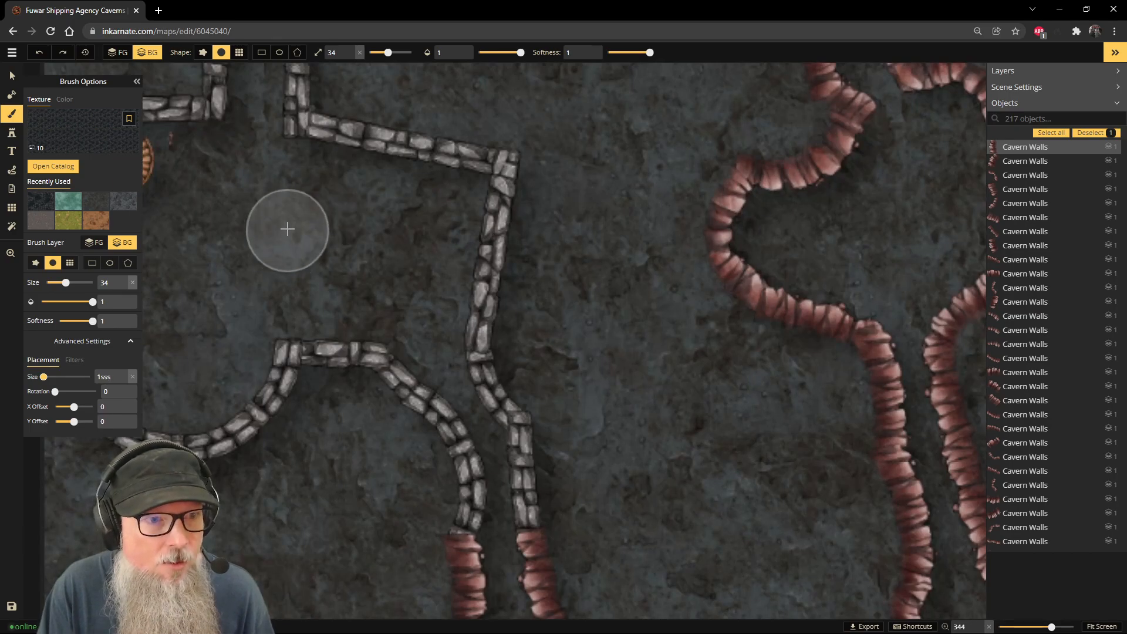
Step: Set the paving texture's size to 10 and reduce the brush size to about 25
{"action": "key", "text": "BackSpace"}
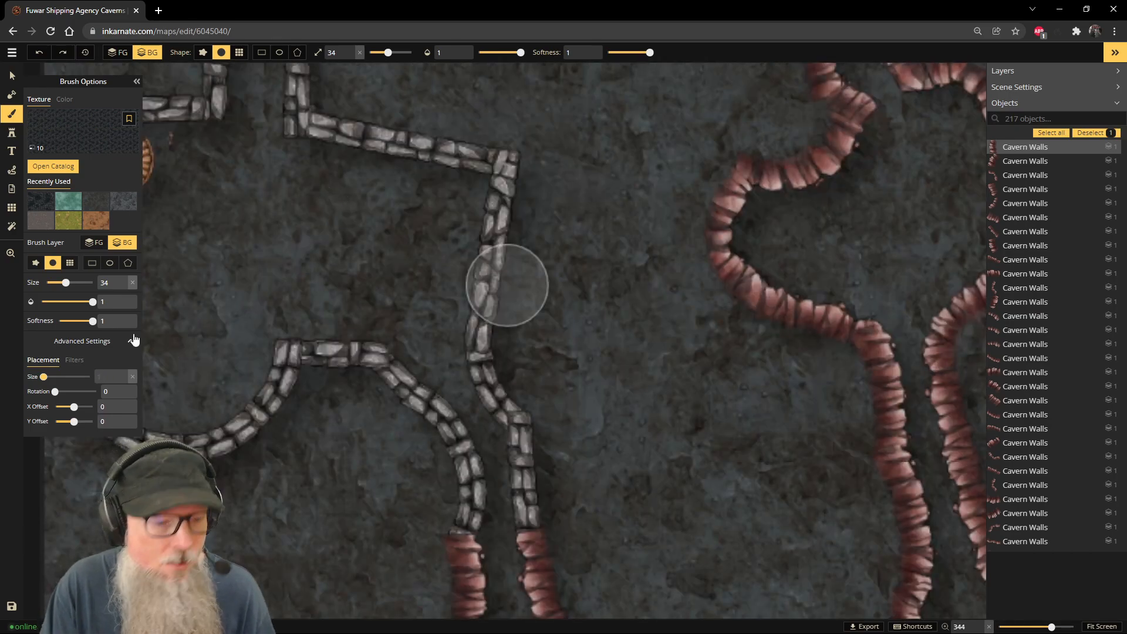
{"action": "type", "text": "10"}
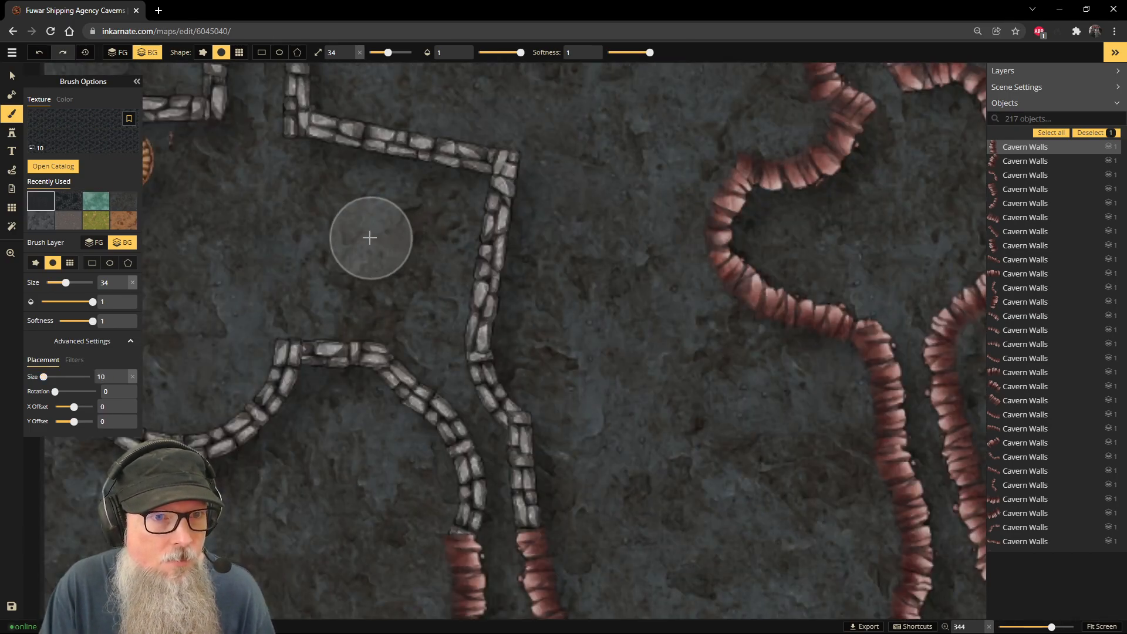
{"action": "scroll", "coordinate": [373, 214], "scroll_direction": "down", "scroll_amount": 8}
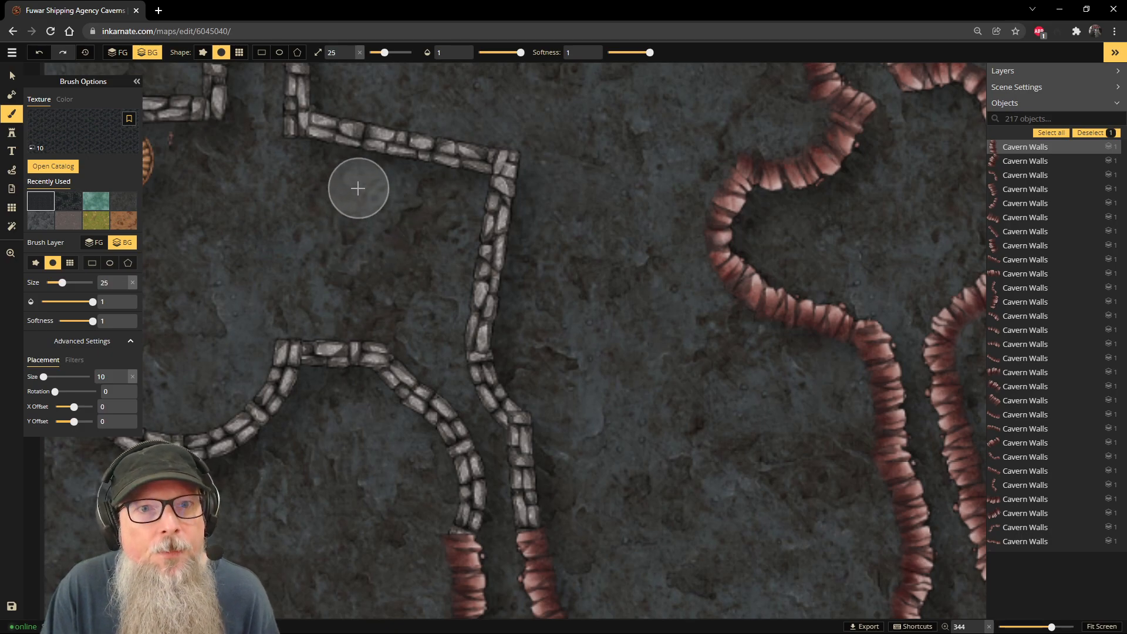
Step: Paint the paving texture across the stone-walled room's floor, including around the spiral staircase and into the rounded alcove
{"action": "mouse_move", "coordinate": [360, 181]}
{"action": "left_mouse_down"}
{"action": "mouse_move", "coordinate": [448, 194]}
{"action": "mouse_move", "coordinate": [312, 169]}
{"action": "mouse_move", "coordinate": [470, 188]}
{"action": "mouse_move", "coordinate": [459, 295]}
{"action": "mouse_move", "coordinate": [387, 219]}
{"action": "mouse_move", "coordinate": [441, 234]}
{"action": "mouse_move", "coordinate": [310, 200]}
{"action": "mouse_move", "coordinate": [229, 156]}
{"action": "mouse_move", "coordinate": [314, 158]}
{"action": "mouse_move", "coordinate": [212, 143]}
{"action": "mouse_move", "coordinate": [423, 244]}
{"action": "mouse_move", "coordinate": [438, 355]}
{"action": "mouse_move", "coordinate": [451, 370]}
{"action": "mouse_move", "coordinate": [390, 343]}
{"action": "mouse_move", "coordinate": [269, 319]}
{"action": "mouse_move", "coordinate": [390, 299]}
{"action": "mouse_move", "coordinate": [279, 239]}
{"action": "mouse_move", "coordinate": [343, 280]}
{"action": "mouse_move", "coordinate": [287, 262]}
{"action": "mouse_move", "coordinate": [274, 279]}
{"action": "mouse_move", "coordinate": [409, 210]}
{"action": "mouse_move", "coordinate": [498, 202]}
{"action": "left_mouse_up"}
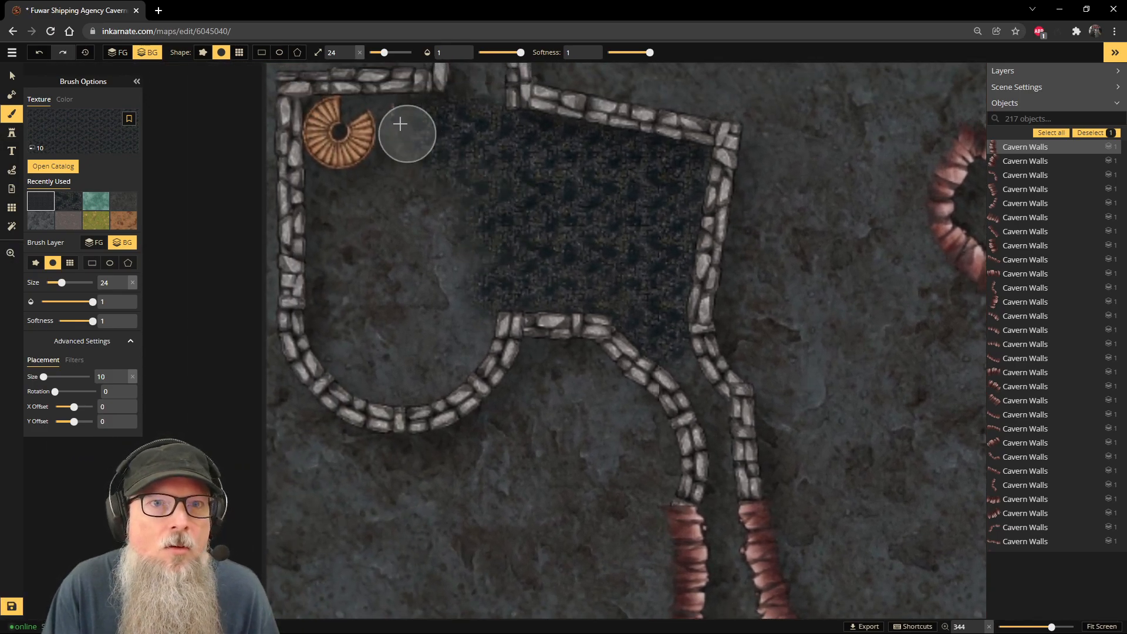
{"action": "mouse_move", "coordinate": [330, 108]}
{"action": "left_mouse_down"}
{"action": "mouse_move", "coordinate": [335, 166]}
{"action": "mouse_move", "coordinate": [344, 169]}
{"action": "mouse_move", "coordinate": [322, 176]}
{"action": "left_mouse_up"}
{"action": "mouse_move", "coordinate": [314, 279]}
{"action": "left_mouse_down"}
{"action": "mouse_move", "coordinate": [390, 193]}
{"action": "mouse_move", "coordinate": [323, 253]}
{"action": "mouse_move", "coordinate": [445, 194]}
{"action": "mouse_move", "coordinate": [359, 261]}
{"action": "mouse_move", "coordinate": [465, 213]}
{"action": "mouse_move", "coordinate": [469, 231]}
{"action": "mouse_move", "coordinate": [396, 287]}
{"action": "mouse_move", "coordinate": [407, 305]}
{"action": "mouse_move", "coordinate": [382, 336]}
{"action": "mouse_move", "coordinate": [433, 326]}
{"action": "mouse_move", "coordinate": [408, 299]}
{"action": "mouse_move", "coordinate": [323, 276]}
{"action": "mouse_move", "coordinate": [309, 296]}
{"action": "mouse_move", "coordinate": [322, 350]}
{"action": "mouse_move", "coordinate": [357, 376]}
{"action": "mouse_move", "coordinate": [431, 383]}
{"action": "mouse_move", "coordinate": [494, 331]}
{"action": "mouse_move", "coordinate": [484, 321]}
{"action": "mouse_move", "coordinate": [396, 344]}
{"action": "mouse_move", "coordinate": [343, 331]}
{"action": "mouse_move", "coordinate": [357, 351]}
{"action": "mouse_move", "coordinate": [417, 366]}
{"action": "mouse_move", "coordinate": [430, 338]}
{"action": "mouse_move", "coordinate": [426, 373]}
{"action": "mouse_move", "coordinate": [453, 356]}
{"action": "left_mouse_up"}
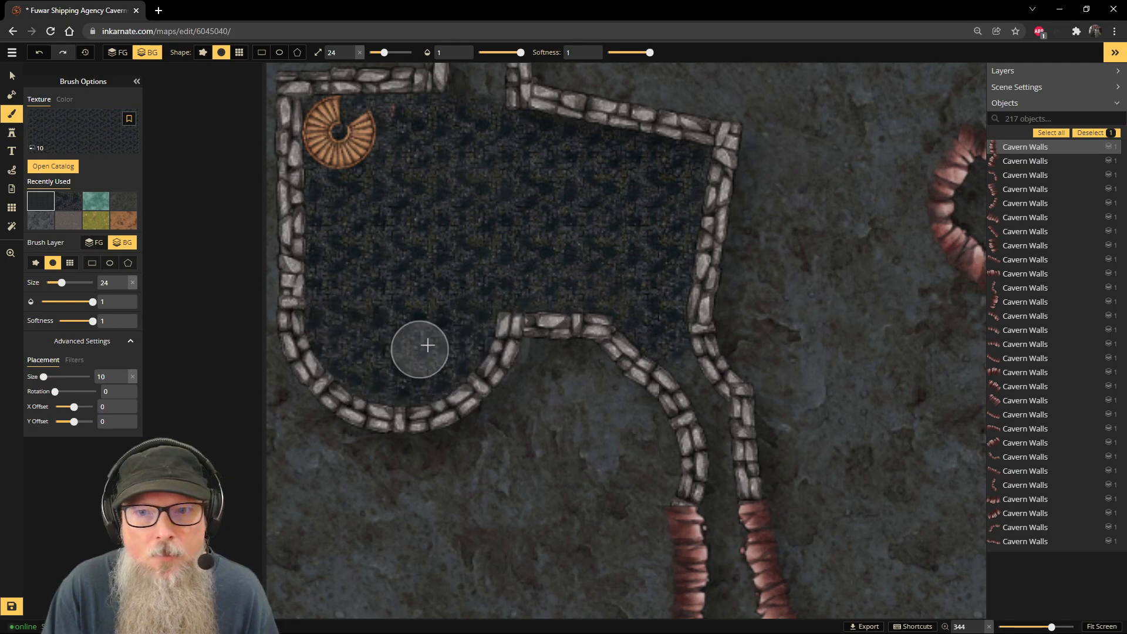
Step: Lower the brush opacity to 0.39 and extend the paving into the stone corridor leading north from the room
{"action": "scroll", "coordinate": [551, 179], "scroll_direction": "down", "scroll_amount": 2}
{"action": "left_click_drag", "start_coordinate": [519, 174], "coordinate": [472, 314]}
{"action": "mouse_move", "coordinate": [440, 225]}
{"action": "left_mouse_down"}
{"action": "mouse_move", "coordinate": [453, 274]}
{"action": "mouse_move", "coordinate": [453, 210]}
{"action": "mouse_move", "coordinate": [438, 241]}
{"action": "mouse_move", "coordinate": [444, 306]}
{"action": "left_mouse_up"}
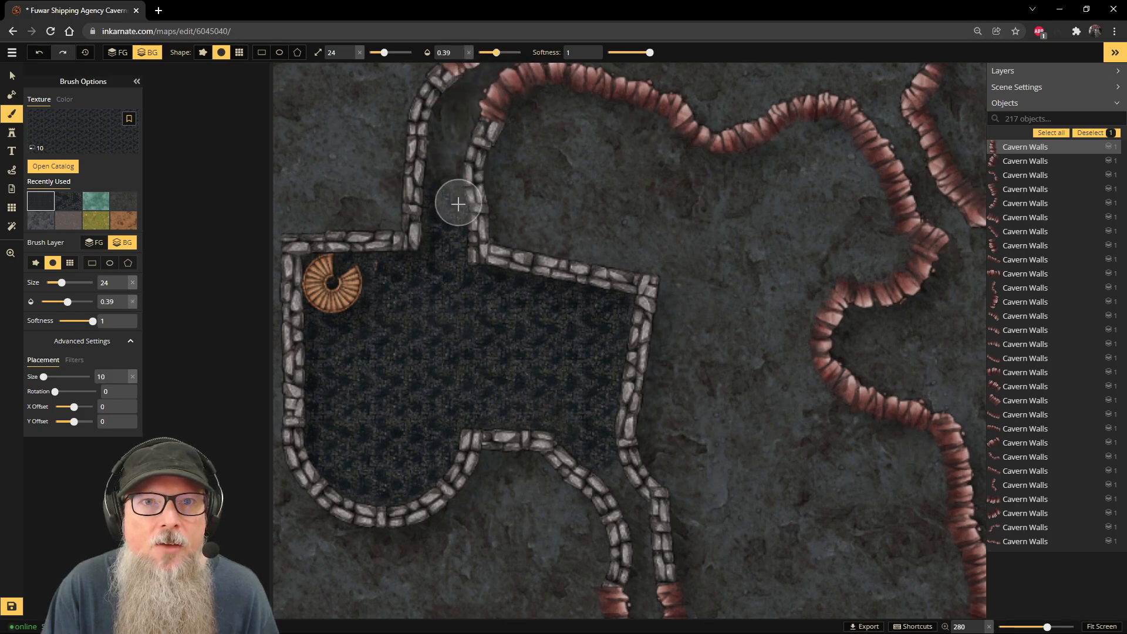
{"action": "mouse_move", "coordinate": [440, 176]}
{"action": "left_mouse_down"}
{"action": "mouse_move", "coordinate": [448, 121]}
{"action": "mouse_move", "coordinate": [440, 176]}
{"action": "mouse_move", "coordinate": [466, 103]}
{"action": "mouse_move", "coordinate": [443, 166]}
{"action": "mouse_move", "coordinate": [441, 123]}
{"action": "mouse_move", "coordinate": [448, 118]}
{"action": "mouse_move", "coordinate": [433, 234]}
{"action": "mouse_move", "coordinate": [445, 148]}
{"action": "mouse_move", "coordinate": [474, 96]}
{"action": "mouse_move", "coordinate": [455, 105]}
{"action": "mouse_move", "coordinate": [468, 110]}
{"action": "left_mouse_up"}
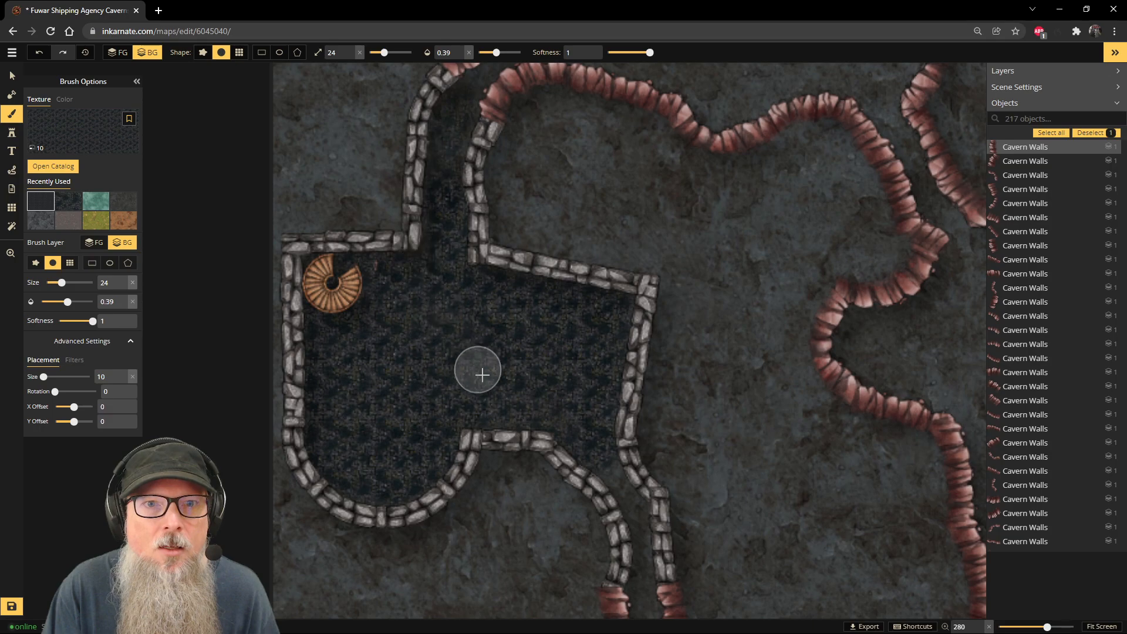
Step: Extend the paving at reduced opacity into the stone-walled corridor leading south from the room toward the red cavern walls
{"action": "key", "text": "space"}
{"action": "left_click_drag", "start_coordinate": [645, 563], "coordinate": [588, 392]}
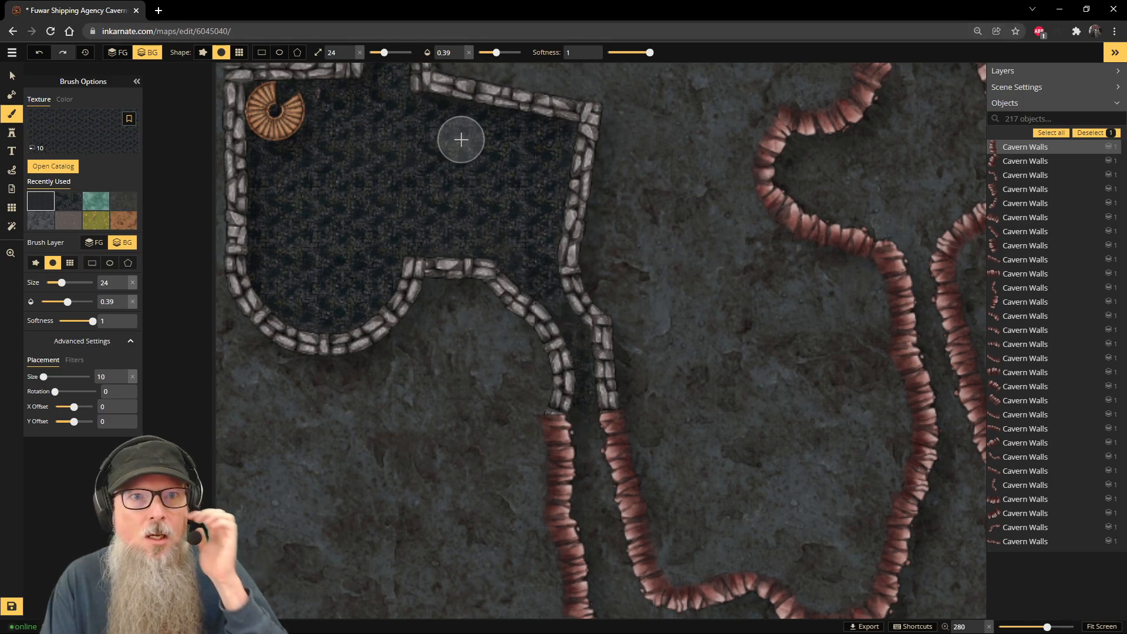
{"action": "scroll", "coordinate": [461, 136], "scroll_direction": "down", "scroll_amount": 2}
{"action": "scroll", "coordinate": [426, 190], "scroll_direction": "up", "scroll_amount": 2}
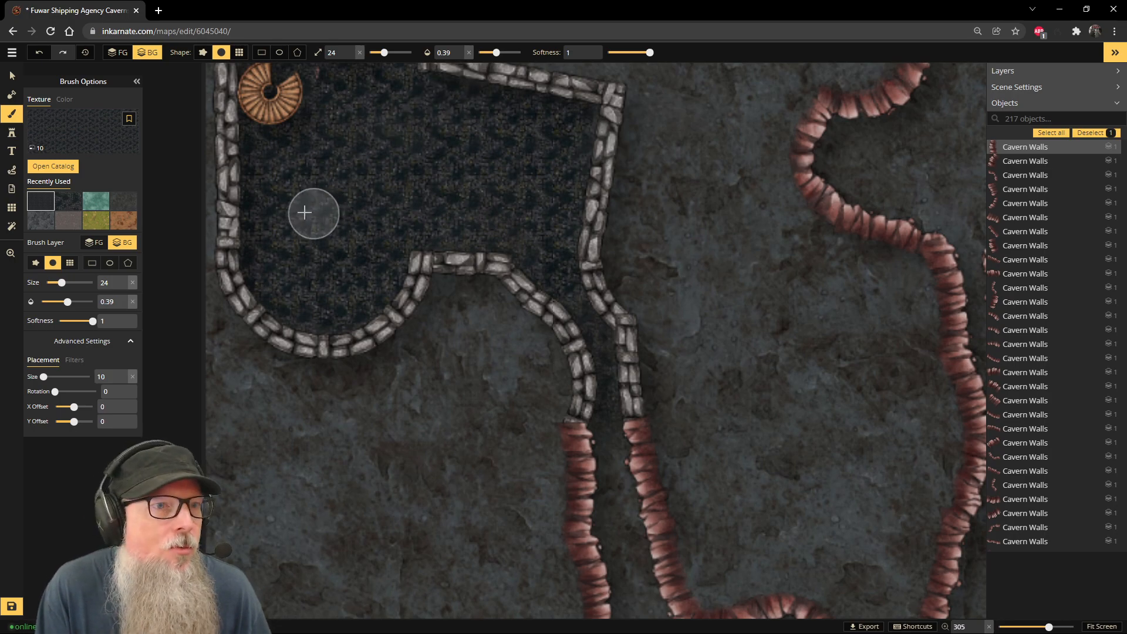
Step: Browse the texture catalog and choose the scattered-stones texture from Dungeon Textures for the brush
{"action": "left_click", "coordinate": [48, 169]}
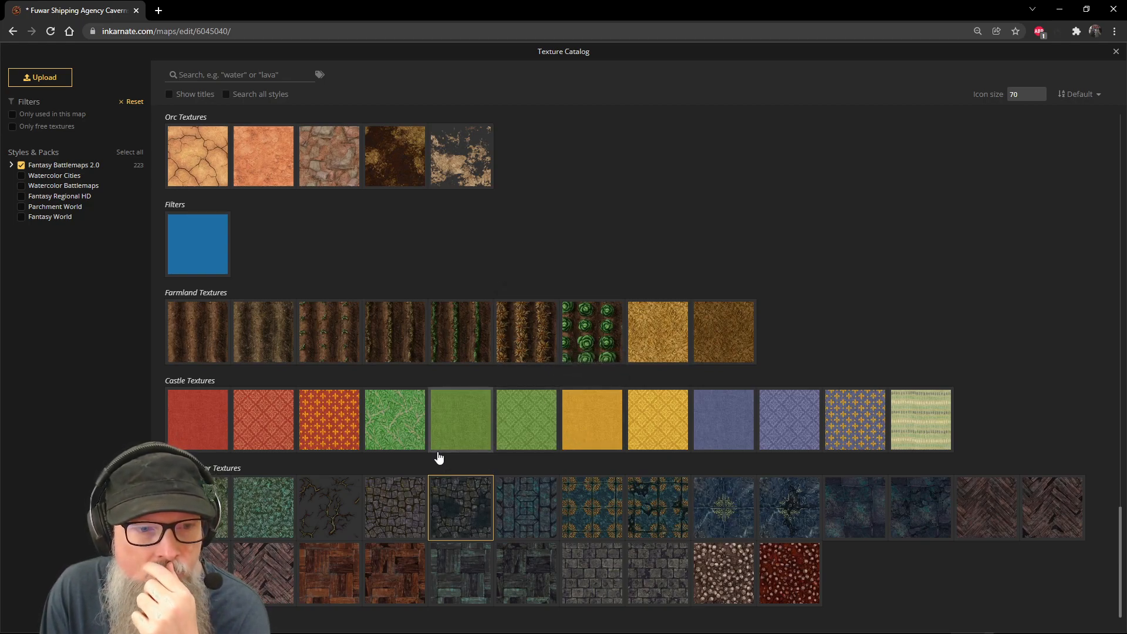
{"action": "scroll", "coordinate": [437, 457], "scroll_direction": "up", "scroll_amount": 3}
{"action": "scroll", "coordinate": [437, 457], "scroll_direction": "up", "scroll_amount": 10}
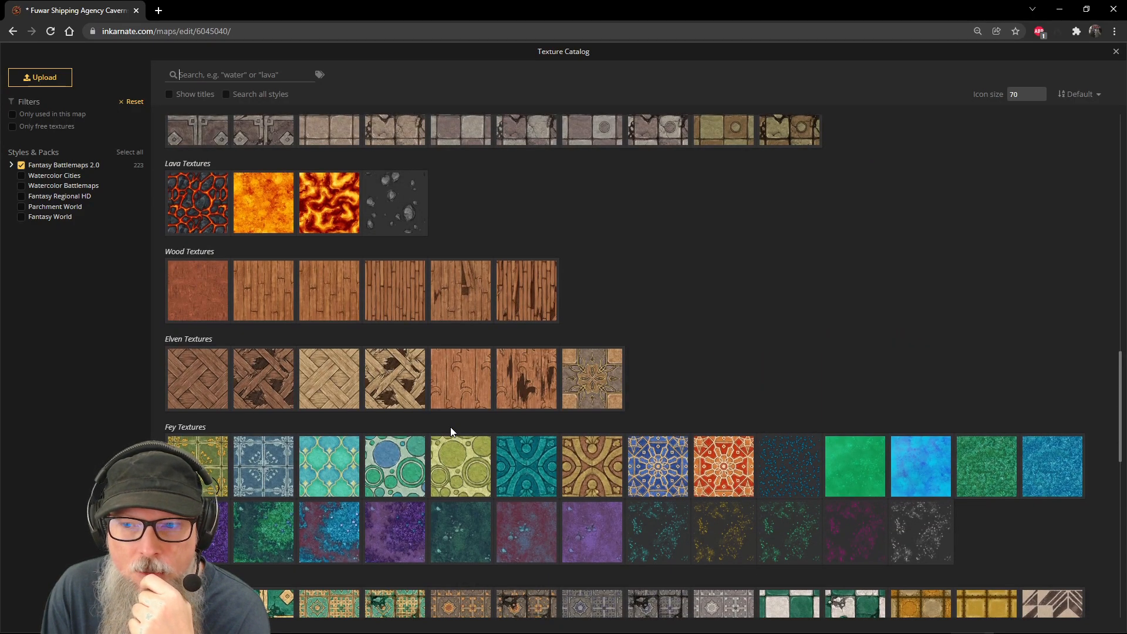
{"action": "scroll", "coordinate": [458, 422], "scroll_direction": "up", "scroll_amount": 6}
{"action": "scroll", "coordinate": [480, 389], "scroll_direction": "up", "scroll_amount": 2}
{"action": "scroll", "coordinate": [480, 389], "scroll_direction": "up", "scroll_amount": 1}
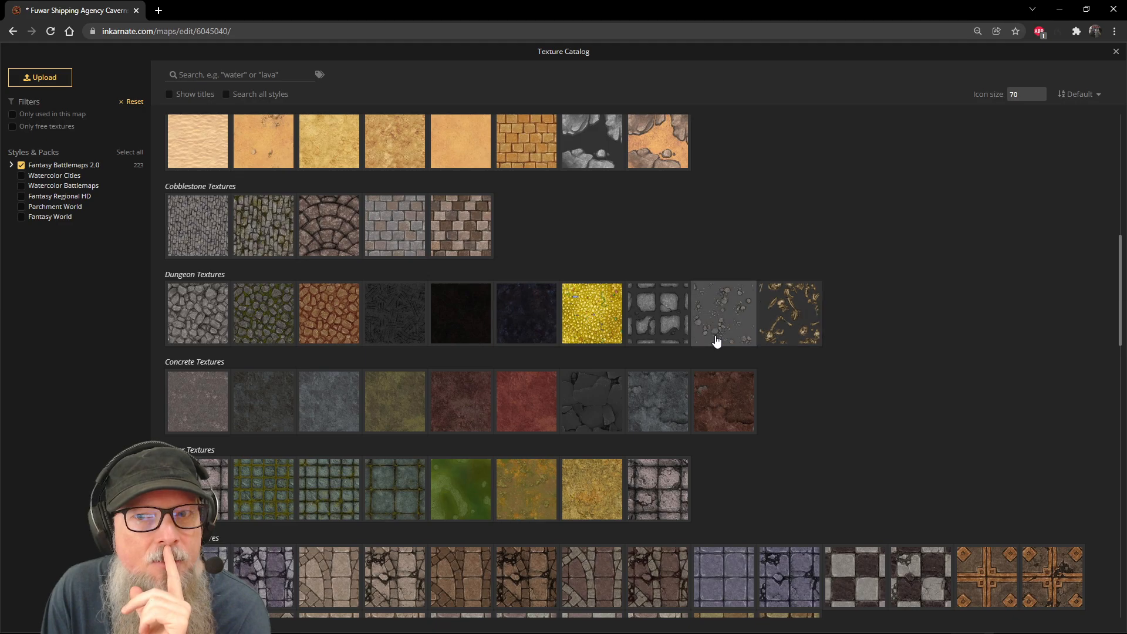
{"action": "scroll", "coordinate": [716, 337], "scroll_direction": "up", "scroll_amount": 8}
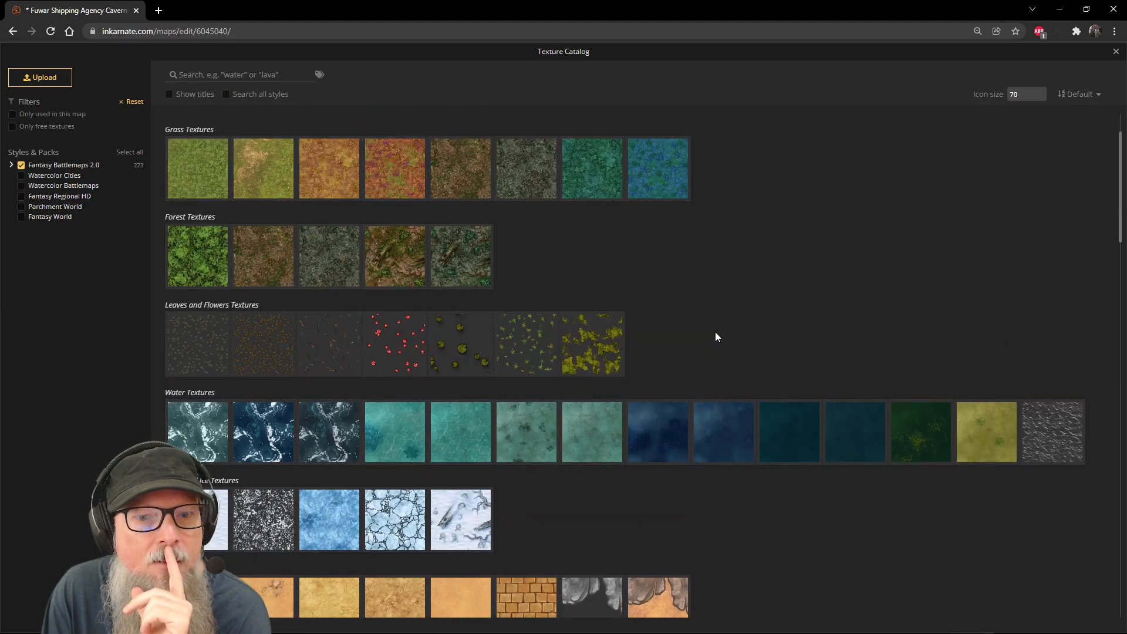
{"action": "scroll", "coordinate": [717, 337], "scroll_direction": "down", "scroll_amount": 2}
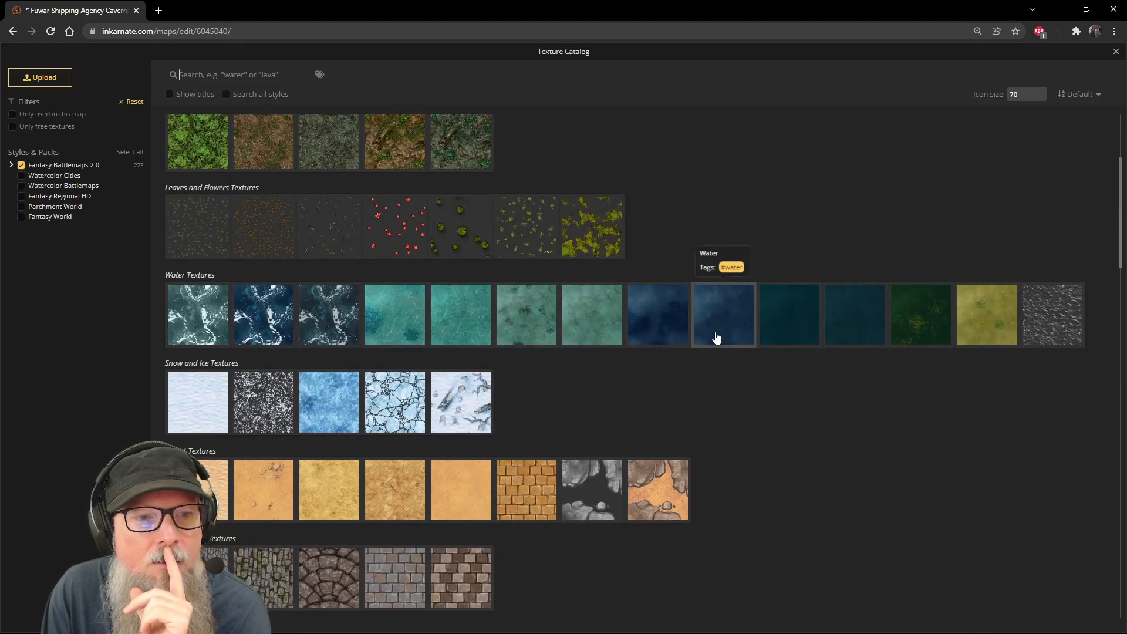
{"action": "scroll", "coordinate": [717, 337], "scroll_direction": "up", "scroll_amount": 3}
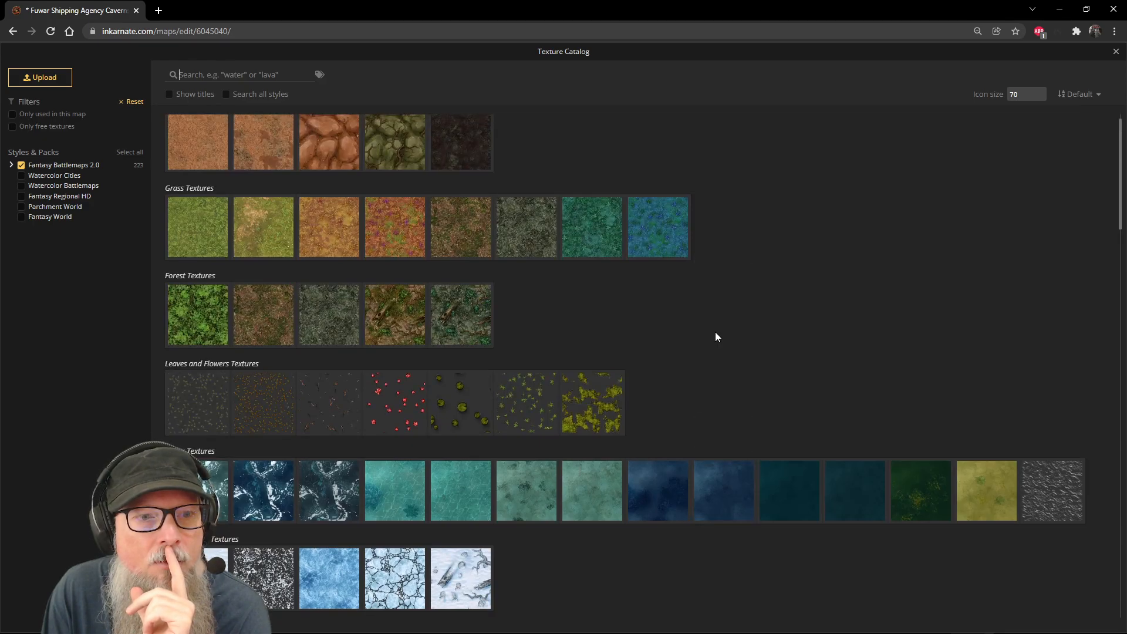
{"action": "scroll", "coordinate": [716, 337], "scroll_direction": "up", "scroll_amount": 1}
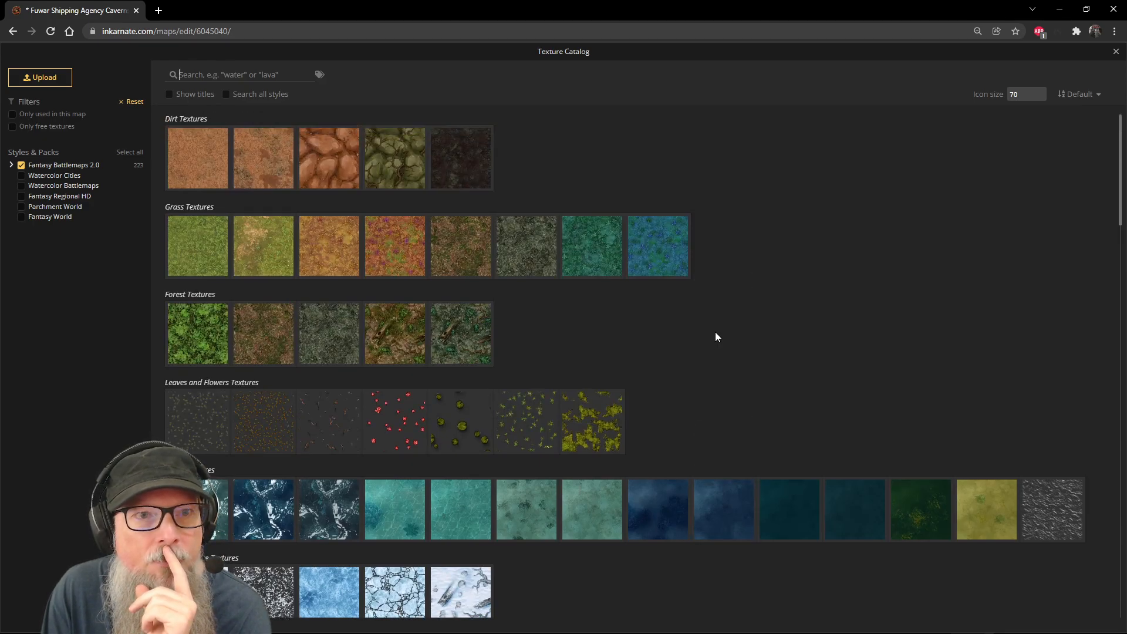
{"action": "scroll", "coordinate": [715, 337], "scroll_direction": "down", "scroll_amount": 5}
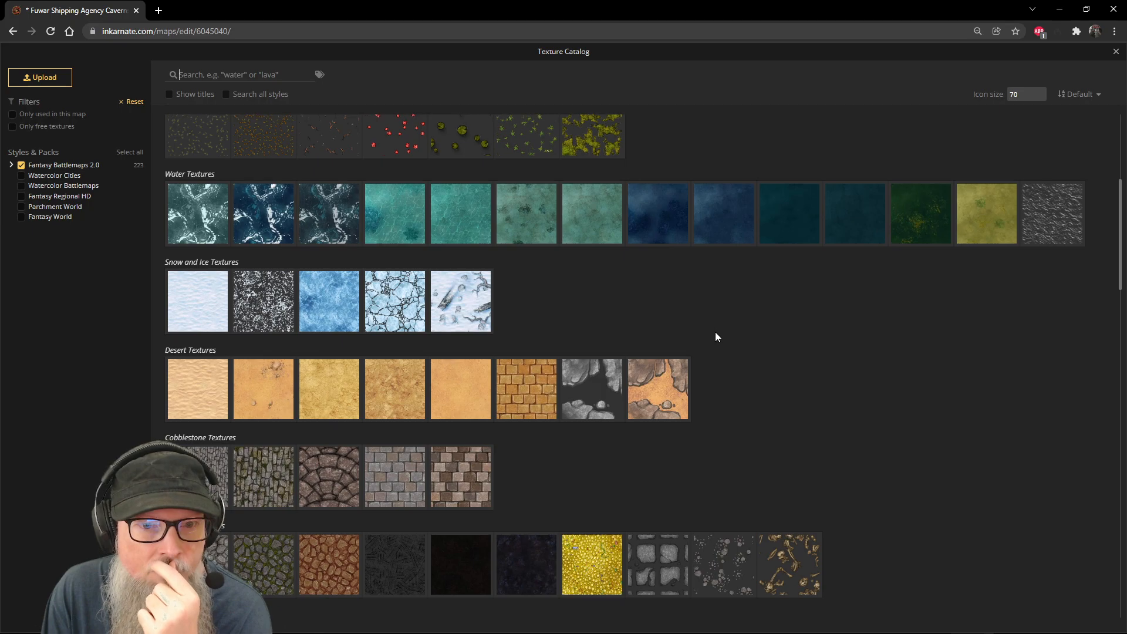
{"action": "scroll", "coordinate": [715, 337], "scroll_direction": "down", "scroll_amount": 3}
{"action": "left_click", "coordinate": [717, 383]}
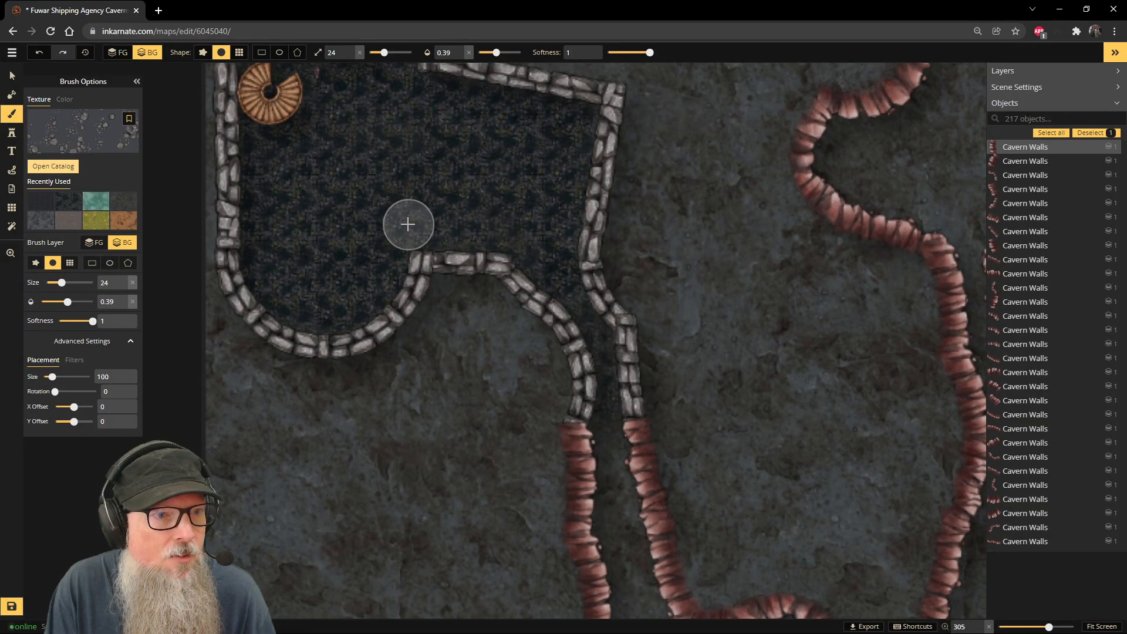
Step: Set the stone texture's placement size to 10 and try a brush stroke inside the uppermost cavern
{"action": "scroll", "coordinate": [408, 224], "scroll_direction": "up", "scroll_amount": 3}
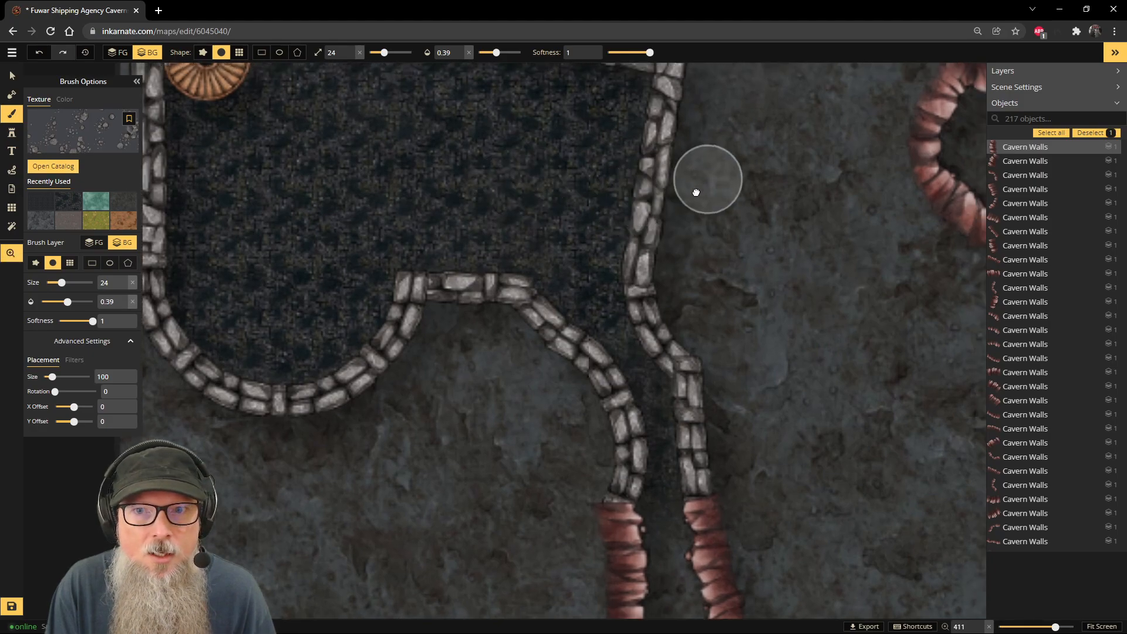
{"action": "left_click_drag", "start_coordinate": [701, 186], "coordinate": [618, 519]}
{"action": "left_click_drag", "start_coordinate": [590, 341], "coordinate": [581, 546]}
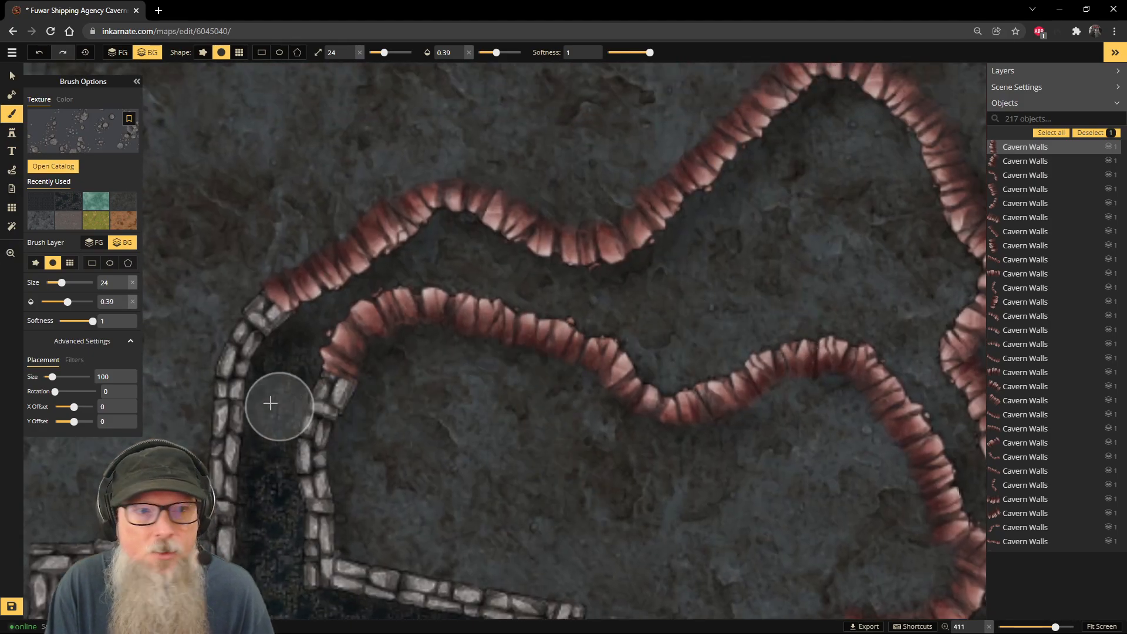
{"action": "double_click", "coordinate": [105, 377]}
{"action": "type", "text": "5"}
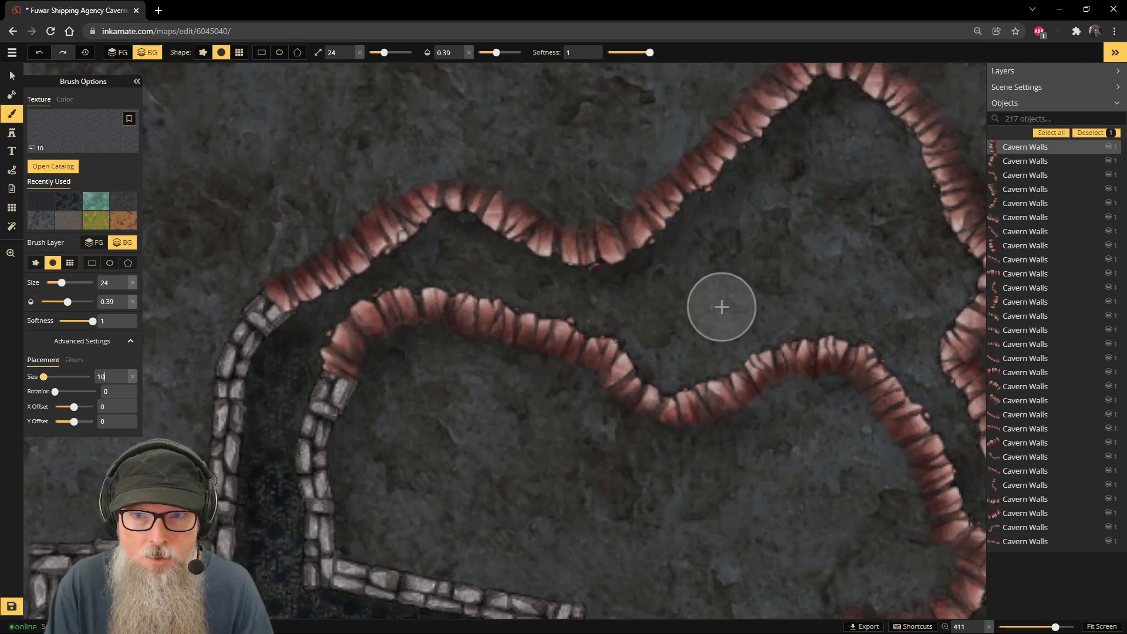
{"action": "left_click_drag", "start_coordinate": [687, 333], "coordinate": [737, 317]}
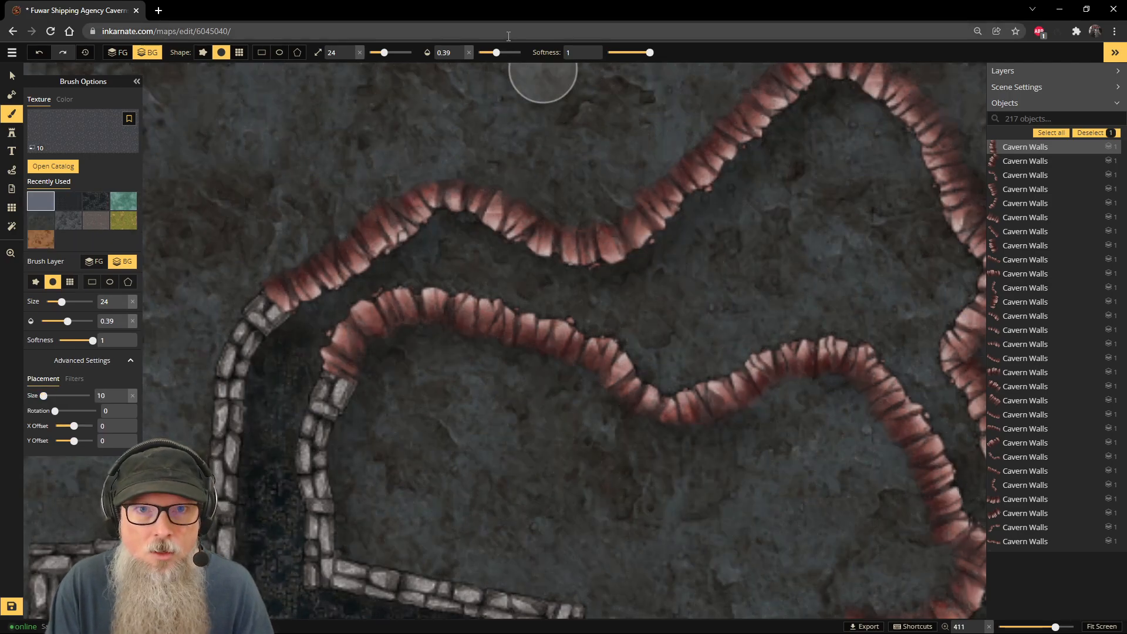
Step: Try painting the stone texture at opacity 1 across the uppermost cavern and the chamber below it, and undo the strokes
{"action": "left_click_drag", "start_coordinate": [506, 52], "coordinate": [525, 52]}
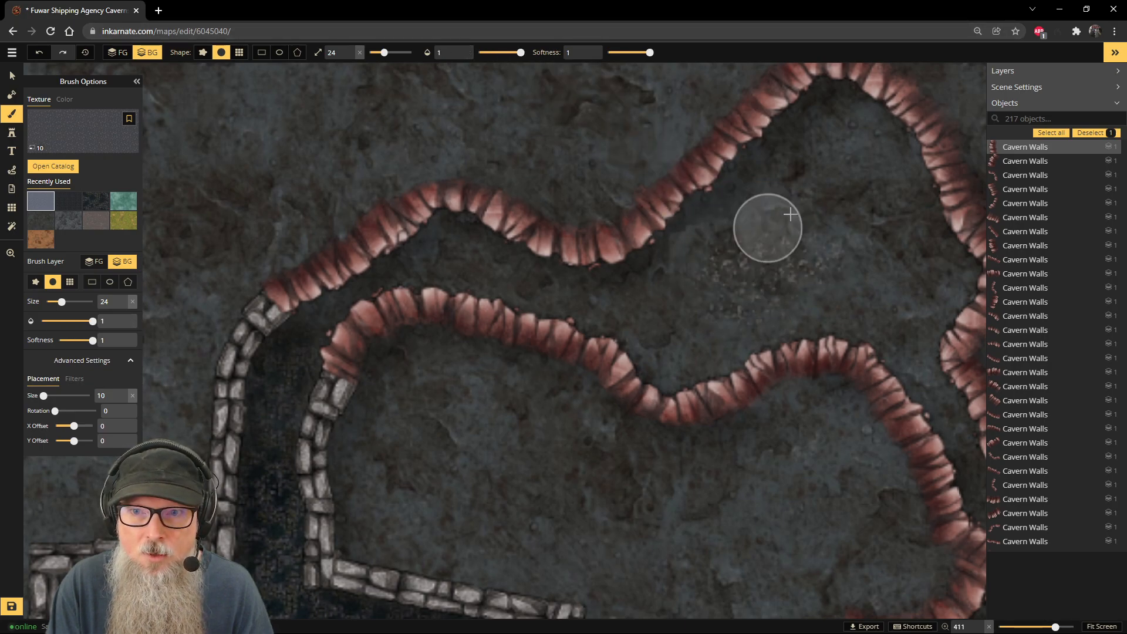
{"action": "mouse_move", "coordinate": [722, 295]}
{"action": "left_mouse_down"}
{"action": "mouse_move", "coordinate": [739, 229]}
{"action": "mouse_move", "coordinate": [804, 166]}
{"action": "mouse_move", "coordinate": [669, 276]}
{"action": "left_mouse_up"}
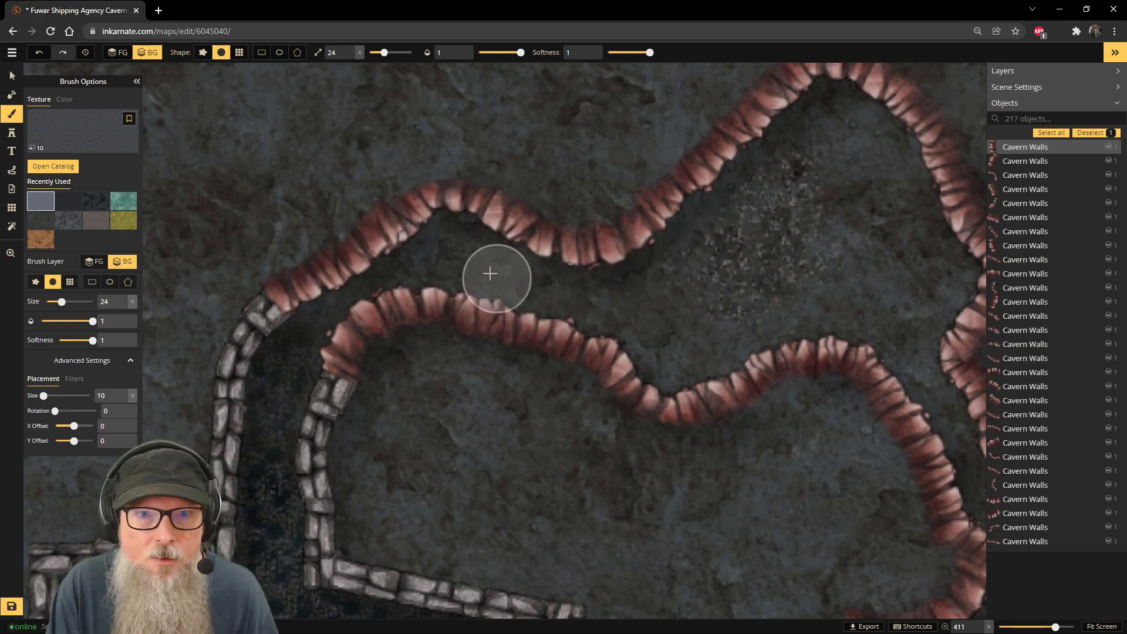
{"action": "mouse_move", "coordinate": [457, 245]}
{"action": "left_mouse_down"}
{"action": "mouse_move", "coordinate": [478, 277]}
{"action": "mouse_move", "coordinate": [620, 298]}
{"action": "mouse_move", "coordinate": [540, 281]}
{"action": "mouse_move", "coordinate": [603, 295]}
{"action": "mouse_move", "coordinate": [660, 274]}
{"action": "mouse_move", "coordinate": [755, 185]}
{"action": "mouse_move", "coordinate": [640, 275]}
{"action": "mouse_move", "coordinate": [774, 172]}
{"action": "mouse_move", "coordinate": [817, 122]}
{"action": "mouse_move", "coordinate": [841, 117]}
{"action": "mouse_move", "coordinate": [886, 160]}
{"action": "mouse_move", "coordinate": [948, 258]}
{"action": "mouse_move", "coordinate": [850, 126]}
{"action": "mouse_move", "coordinate": [866, 221]}
{"action": "mouse_move", "coordinate": [822, 156]}
{"action": "mouse_move", "coordinate": [830, 238]}
{"action": "mouse_move", "coordinate": [771, 307]}
{"action": "mouse_move", "coordinate": [672, 369]}
{"action": "mouse_move", "coordinate": [639, 336]}
{"action": "mouse_move", "coordinate": [699, 294]}
{"action": "mouse_move", "coordinate": [679, 357]}
{"action": "mouse_move", "coordinate": [787, 315]}
{"action": "mouse_move", "coordinate": [860, 326]}
{"action": "mouse_move", "coordinate": [902, 349]}
{"action": "mouse_move", "coordinate": [858, 255]}
{"action": "mouse_move", "coordinate": [881, 324]}
{"action": "mouse_move", "coordinate": [939, 282]}
{"action": "mouse_move", "coordinate": [746, 284]}
{"action": "left_mouse_up"}
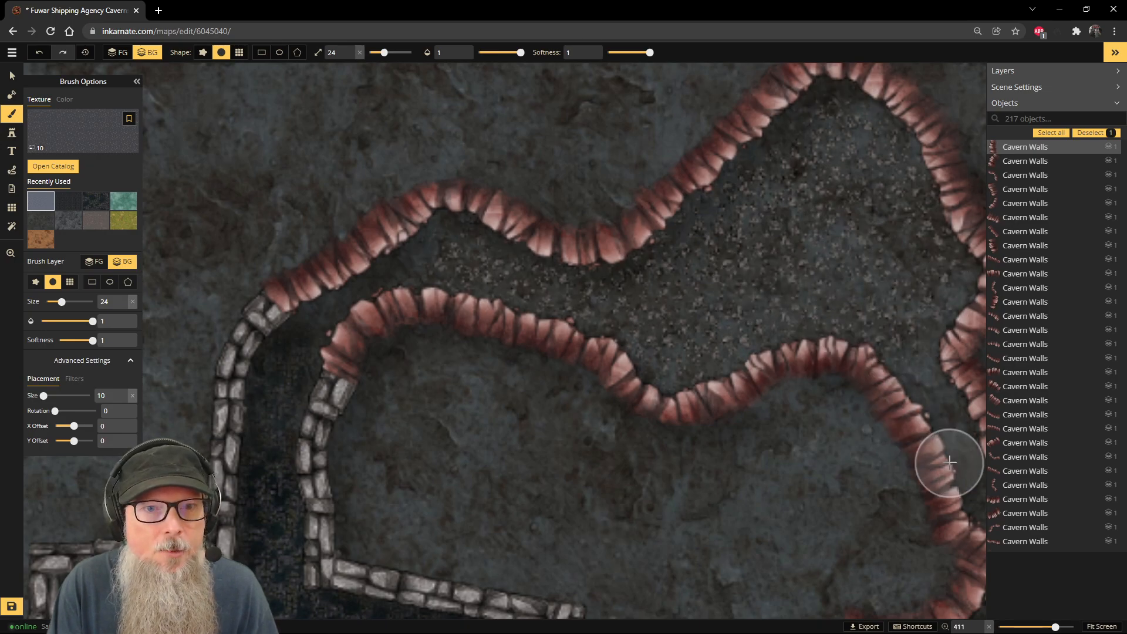
{"action": "left_click_drag", "start_coordinate": [946, 460], "coordinate": [745, 243]}
{"action": "scroll", "coordinate": [746, 243], "scroll_direction": "down", "scroll_amount": 6}
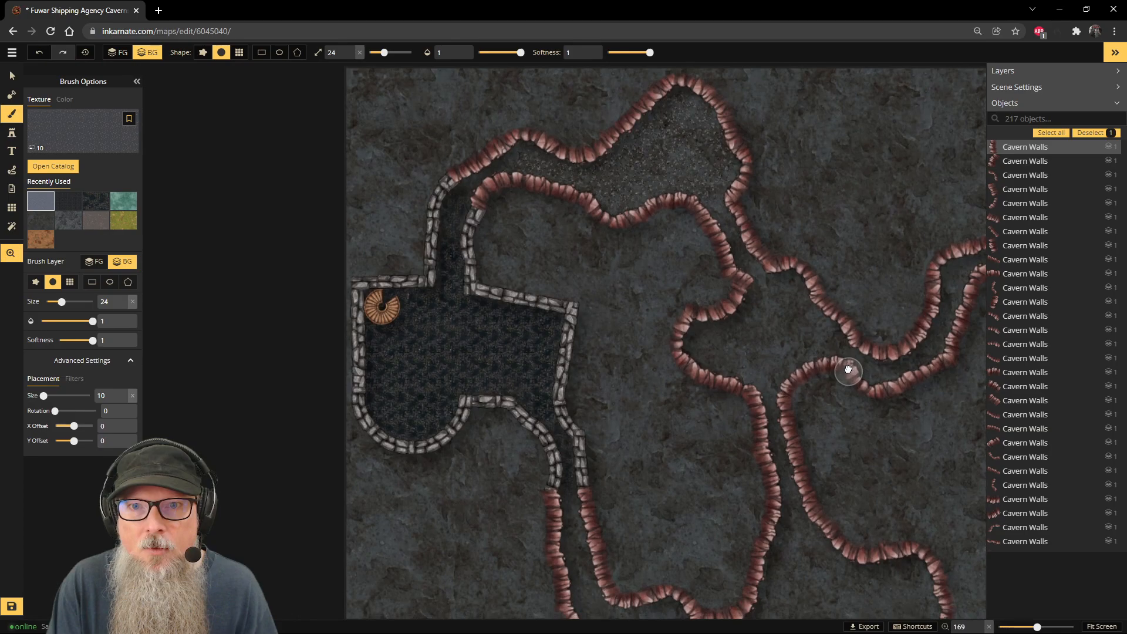
{"action": "left_click_drag", "start_coordinate": [848, 370], "coordinate": [740, 364]}
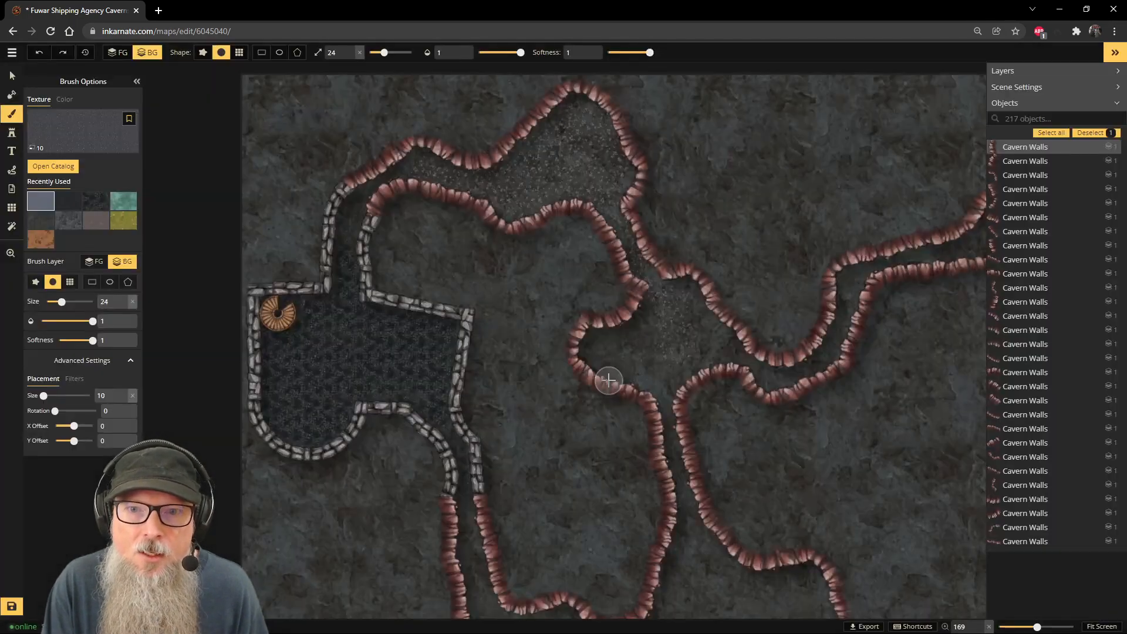
{"action": "key", "text": "ctrl+z"}
{"action": "key", "text": "ctrl+z"}
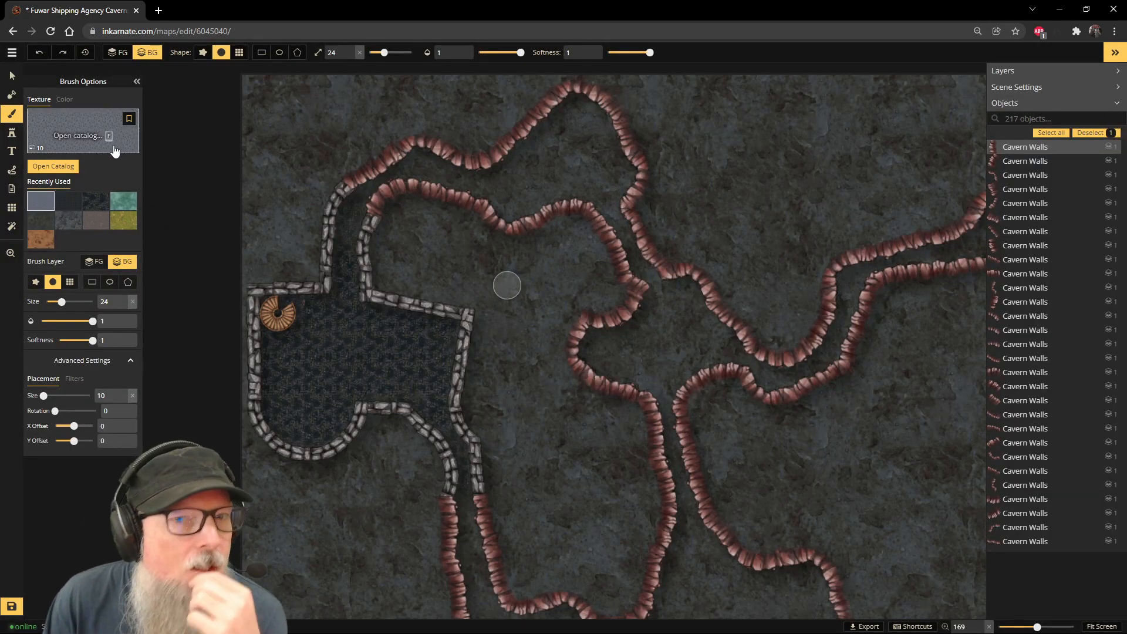
Step: Set the brush opacity to 0.49 and choose the dark red Dungeon Ground texture from Concrete Textures
{"action": "left_click_drag", "start_coordinate": [513, 56], "coordinate": [507, 53]}
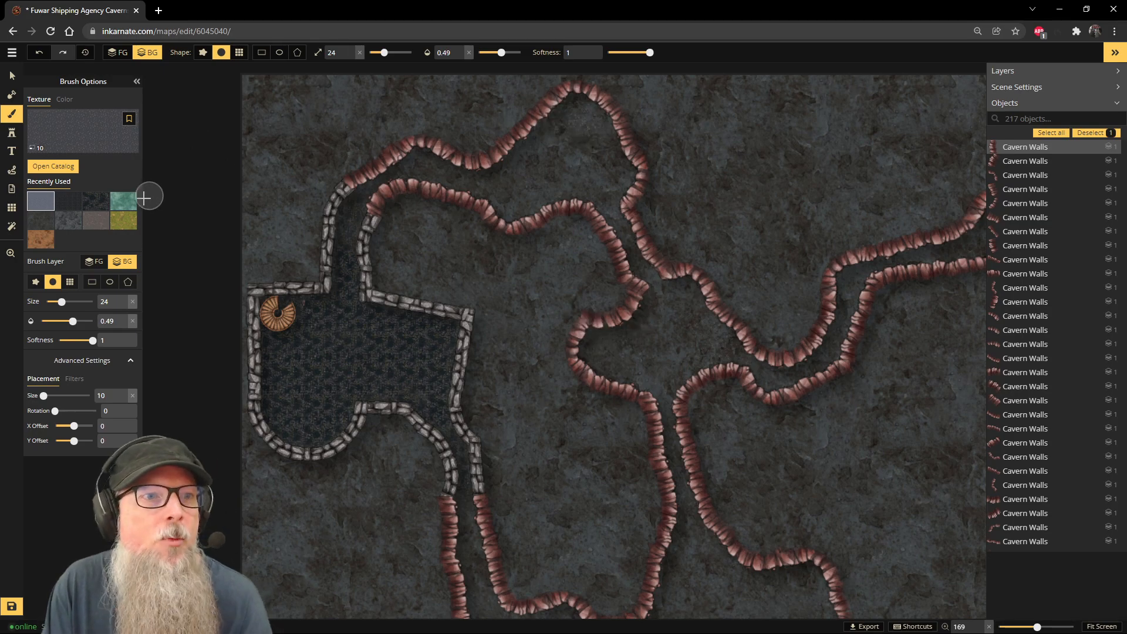
{"action": "left_click", "coordinate": [63, 167]}
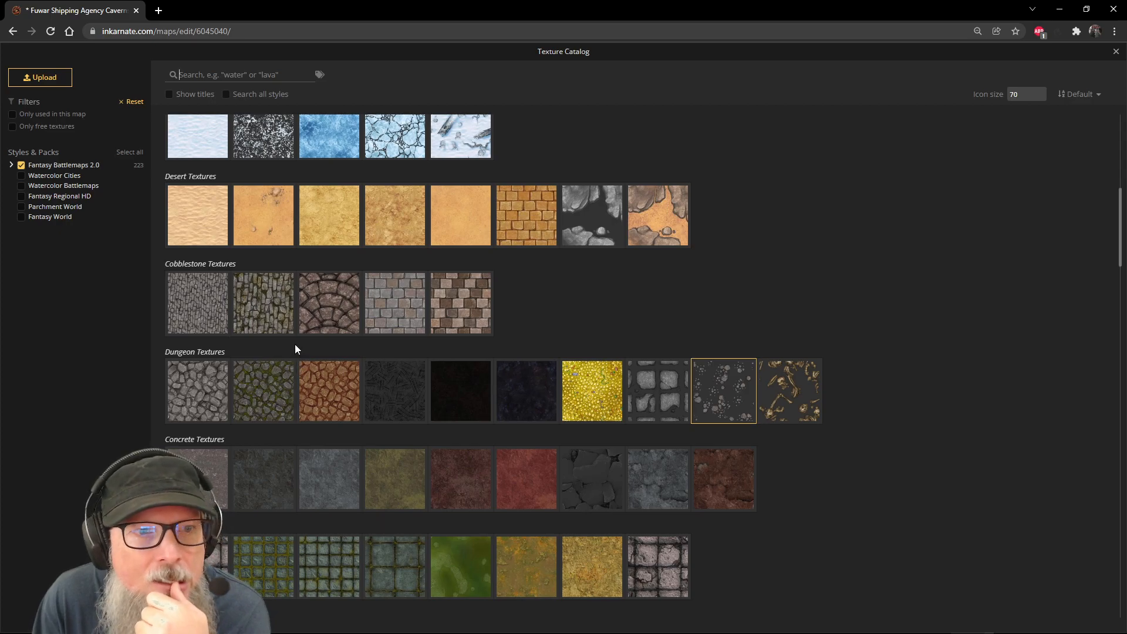
{"action": "scroll", "coordinate": [295, 349], "scroll_direction": "down", "scroll_amount": 1}
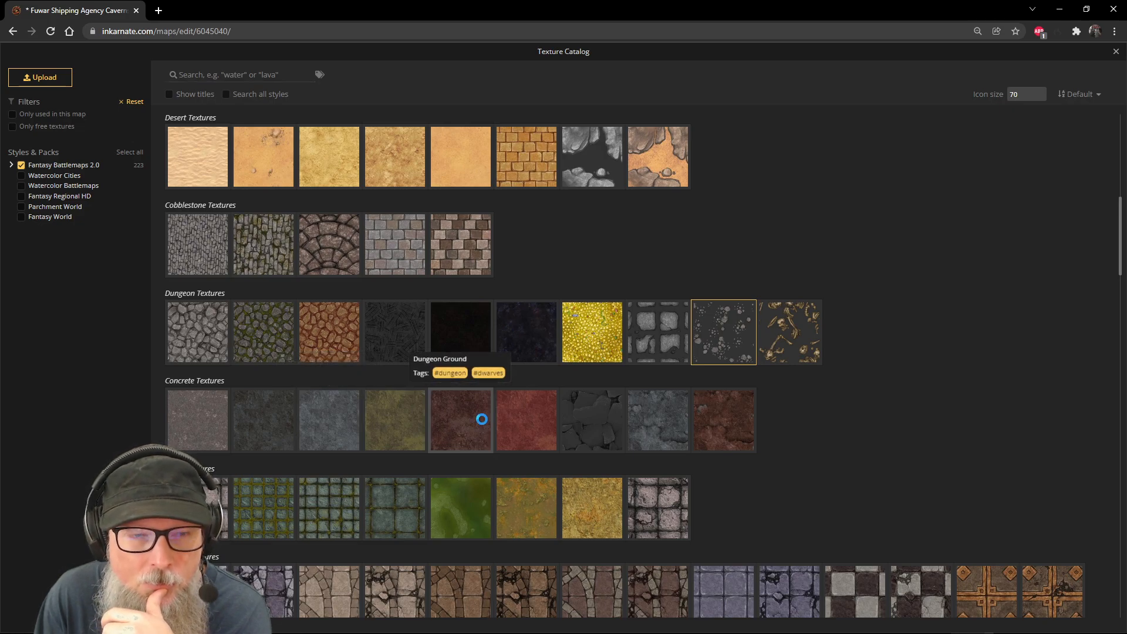
{"action": "left_click", "coordinate": [481, 419]}
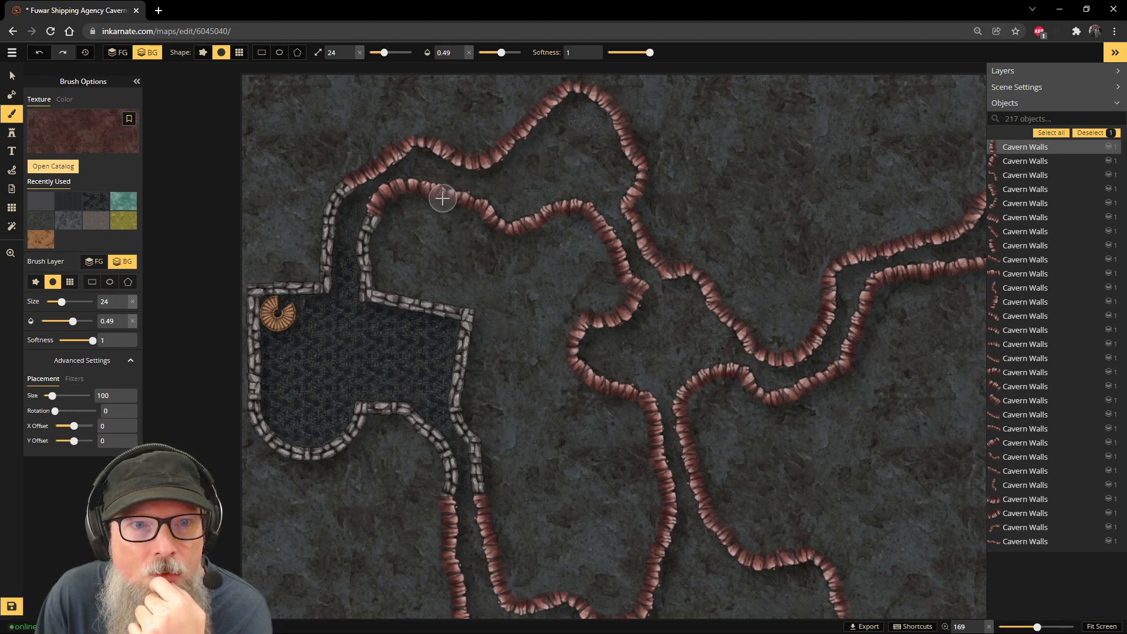
Step: Paint the red ground along the uppermost cavern's edges at opacity 0.7, fading it at 0.39 into the stone room's two exits
{"action": "left_click_drag", "start_coordinate": [535, 146], "coordinate": [500, 176]}
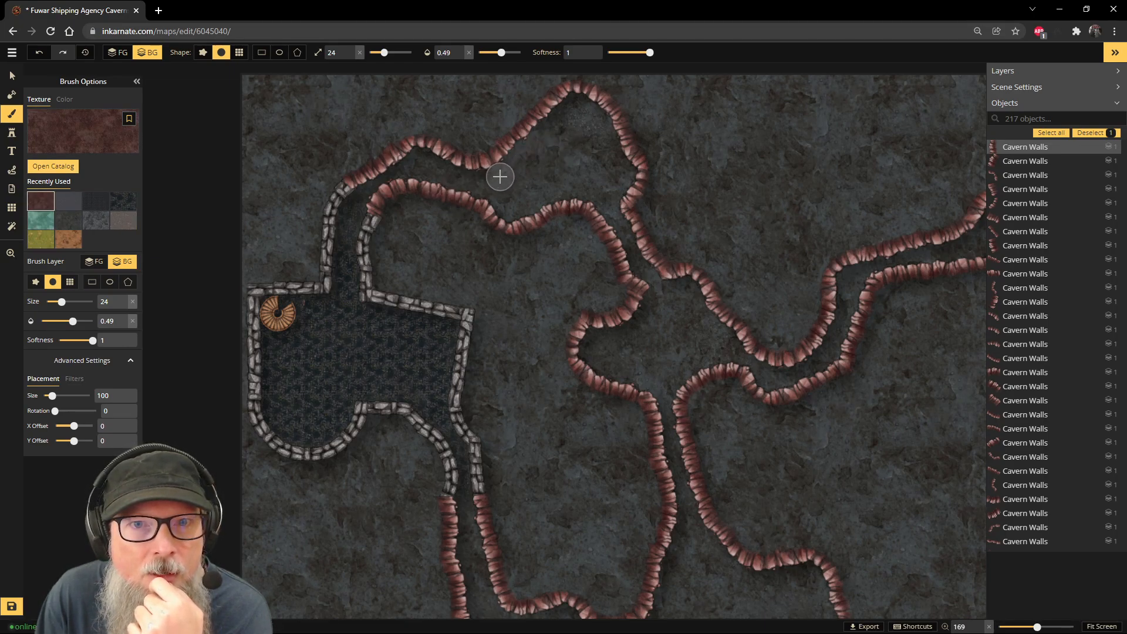
{"action": "left_click", "coordinate": [510, 52]}
{"action": "left_click_drag", "start_coordinate": [541, 138], "coordinate": [513, 176]}
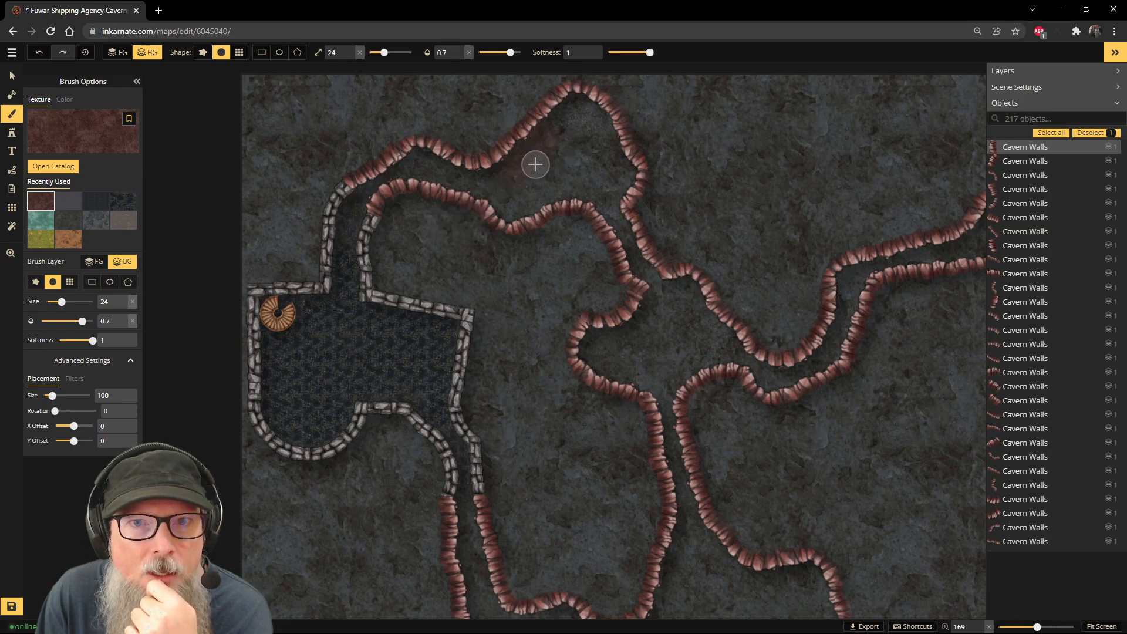
{"action": "mouse_move", "coordinate": [566, 120]}
{"action": "left_mouse_down"}
{"action": "mouse_move", "coordinate": [589, 126]}
{"action": "mouse_move", "coordinate": [585, 105]}
{"action": "mouse_move", "coordinate": [544, 126]}
{"action": "mouse_move", "coordinate": [574, 105]}
{"action": "mouse_move", "coordinate": [594, 115]}
{"action": "mouse_move", "coordinate": [618, 160]}
{"action": "left_mouse_up"}
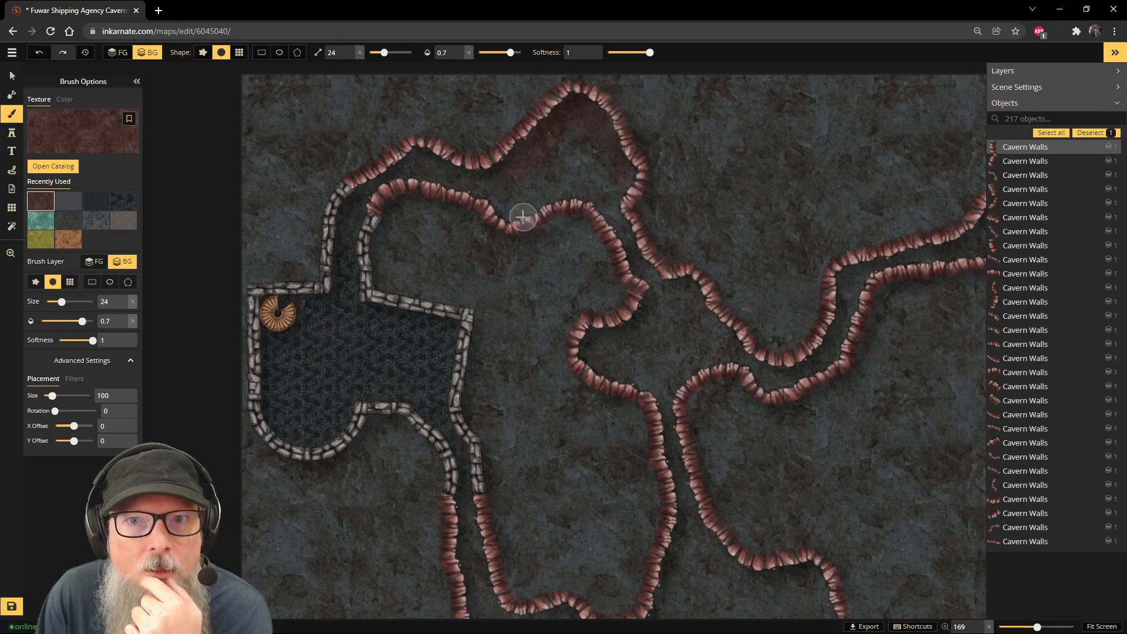
{"action": "mouse_move", "coordinate": [452, 192]}
{"action": "left_mouse_down"}
{"action": "mouse_move", "coordinate": [426, 172]}
{"action": "mouse_move", "coordinate": [488, 190]}
{"action": "mouse_move", "coordinate": [440, 167]}
{"action": "mouse_move", "coordinate": [399, 169]}
{"action": "mouse_move", "coordinate": [421, 157]}
{"action": "mouse_move", "coordinate": [501, 186]}
{"action": "mouse_move", "coordinate": [464, 185]}
{"action": "left_mouse_up"}
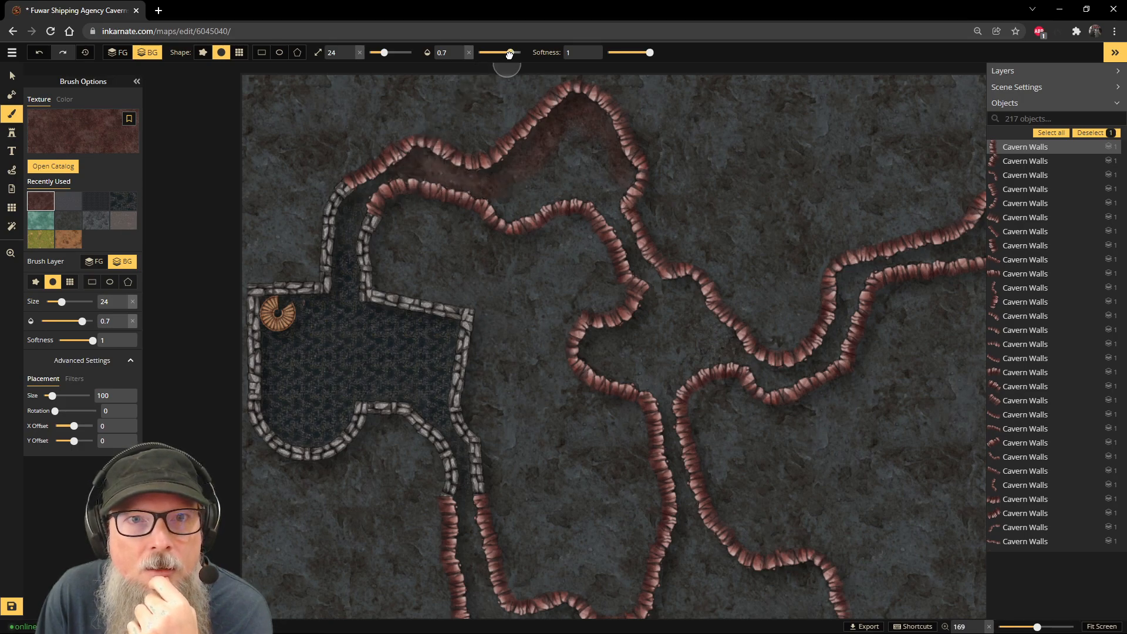
{"action": "mouse_move", "coordinate": [372, 194]}
{"action": "left_mouse_down"}
{"action": "mouse_move", "coordinate": [406, 169]}
{"action": "mouse_move", "coordinate": [369, 184]}
{"action": "left_mouse_up"}
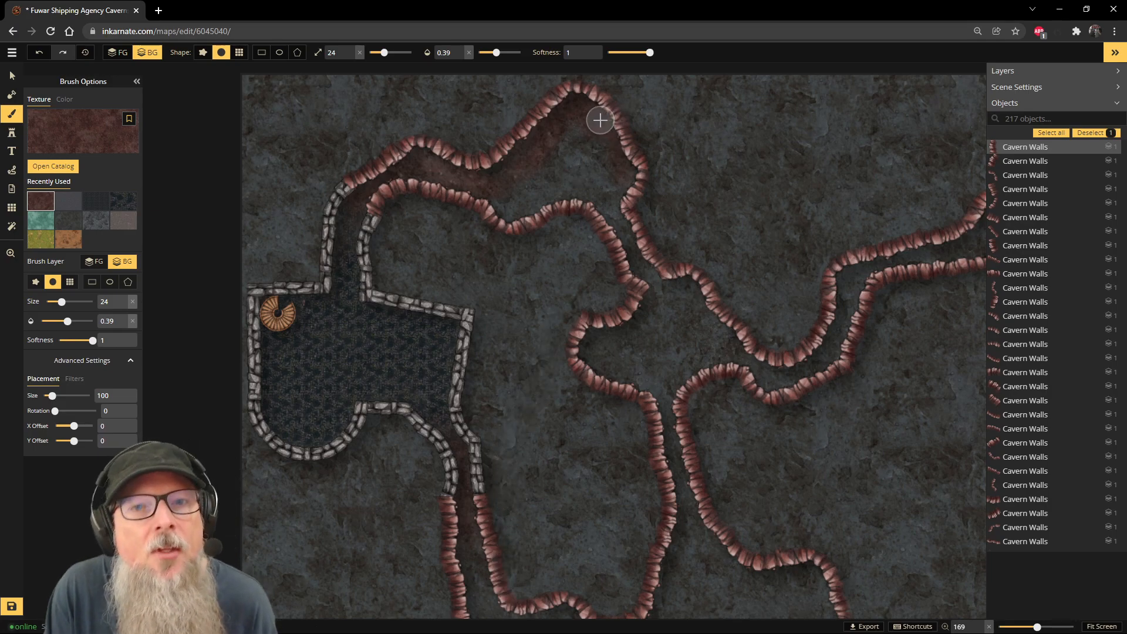
Step: Set the brush opacity to 0.71 and fill the uppermost cavern and the connected chamber below it with the red ground
{"action": "left_click_drag", "start_coordinate": [496, 52], "coordinate": [505, 53]}
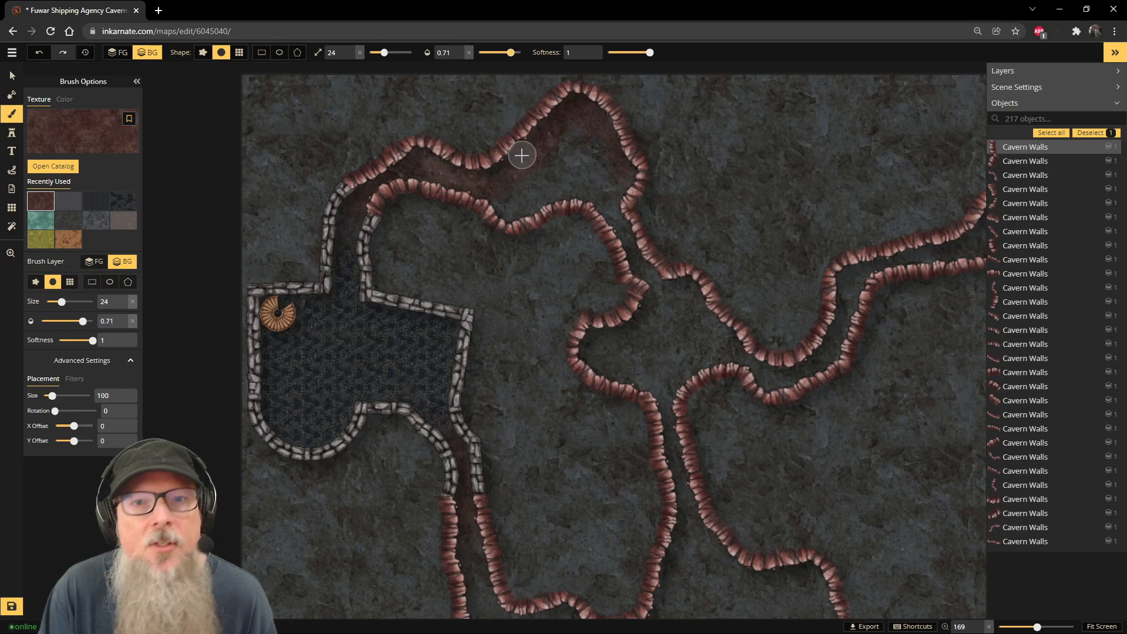
{"action": "mouse_move", "coordinate": [506, 212]}
{"action": "left_mouse_down"}
{"action": "mouse_move", "coordinate": [594, 184]}
{"action": "mouse_move", "coordinate": [532, 190]}
{"action": "mouse_move", "coordinate": [585, 162]}
{"action": "mouse_move", "coordinate": [522, 188]}
{"action": "mouse_move", "coordinate": [577, 134]}
{"action": "mouse_move", "coordinate": [602, 185]}
{"action": "mouse_move", "coordinate": [585, 121]}
{"action": "mouse_move", "coordinate": [605, 151]}
{"action": "mouse_move", "coordinate": [603, 124]}
{"action": "mouse_move", "coordinate": [623, 174]}
{"action": "mouse_move", "coordinate": [613, 196]}
{"action": "left_mouse_up"}
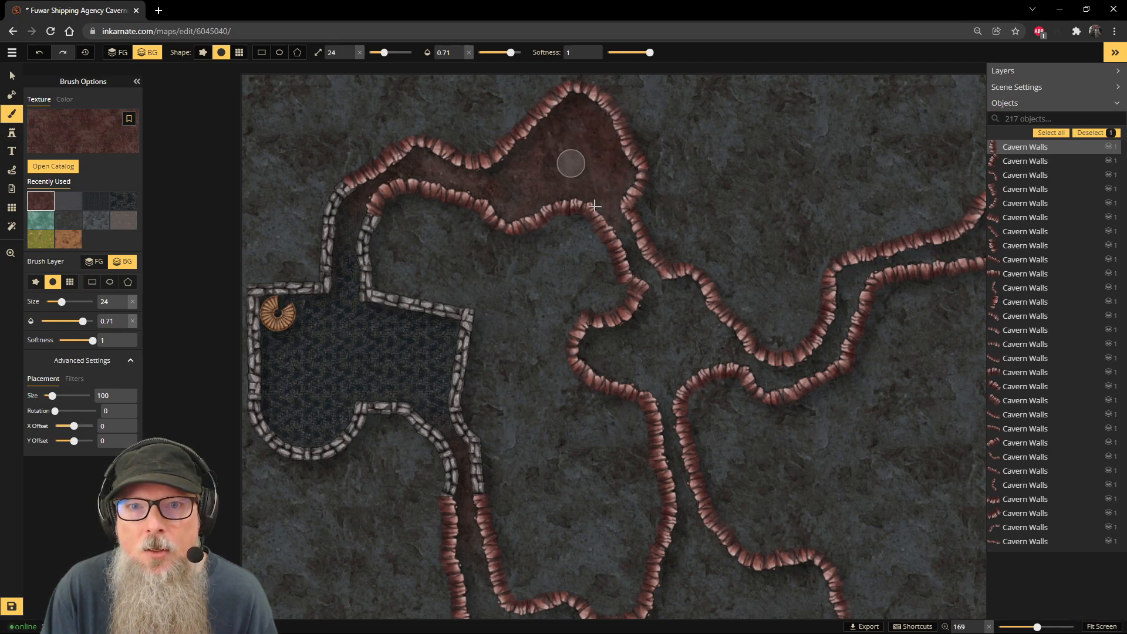
{"action": "key", "text": "space"}
{"action": "mouse_move", "coordinate": [690, 353]}
{"action": "left_mouse_down"}
{"action": "mouse_move", "coordinate": [626, 317]}
{"action": "mouse_move", "coordinate": [553, 252]}
{"action": "left_mouse_up"}
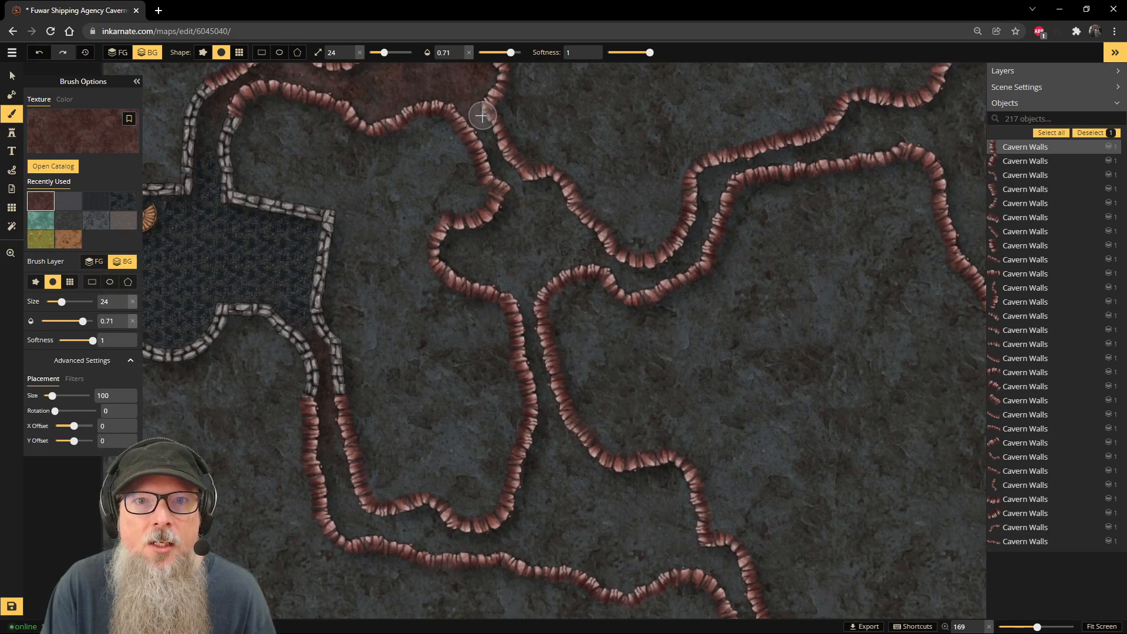
{"action": "mouse_move", "coordinate": [510, 182]}
{"action": "left_mouse_down"}
{"action": "mouse_move", "coordinate": [542, 245]}
{"action": "mouse_move", "coordinate": [529, 232]}
{"action": "mouse_move", "coordinate": [543, 188]}
{"action": "mouse_move", "coordinate": [592, 246]}
{"action": "mouse_move", "coordinate": [533, 187]}
{"action": "mouse_move", "coordinate": [516, 210]}
{"action": "mouse_move", "coordinate": [447, 243]}
{"action": "mouse_move", "coordinate": [457, 267]}
{"action": "mouse_move", "coordinate": [530, 283]}
{"action": "mouse_move", "coordinate": [492, 267]}
{"action": "mouse_move", "coordinate": [530, 239]}
{"action": "mouse_move", "coordinate": [484, 256]}
{"action": "mouse_move", "coordinate": [487, 245]}
{"action": "mouse_move", "coordinate": [562, 214]}
{"action": "mouse_move", "coordinate": [557, 250]}
{"action": "mouse_move", "coordinate": [519, 272]}
{"action": "mouse_move", "coordinate": [584, 253]}
{"action": "mouse_move", "coordinate": [542, 210]}
{"action": "mouse_move", "coordinate": [520, 286]}
{"action": "mouse_move", "coordinate": [527, 341]}
{"action": "left_mouse_up"}
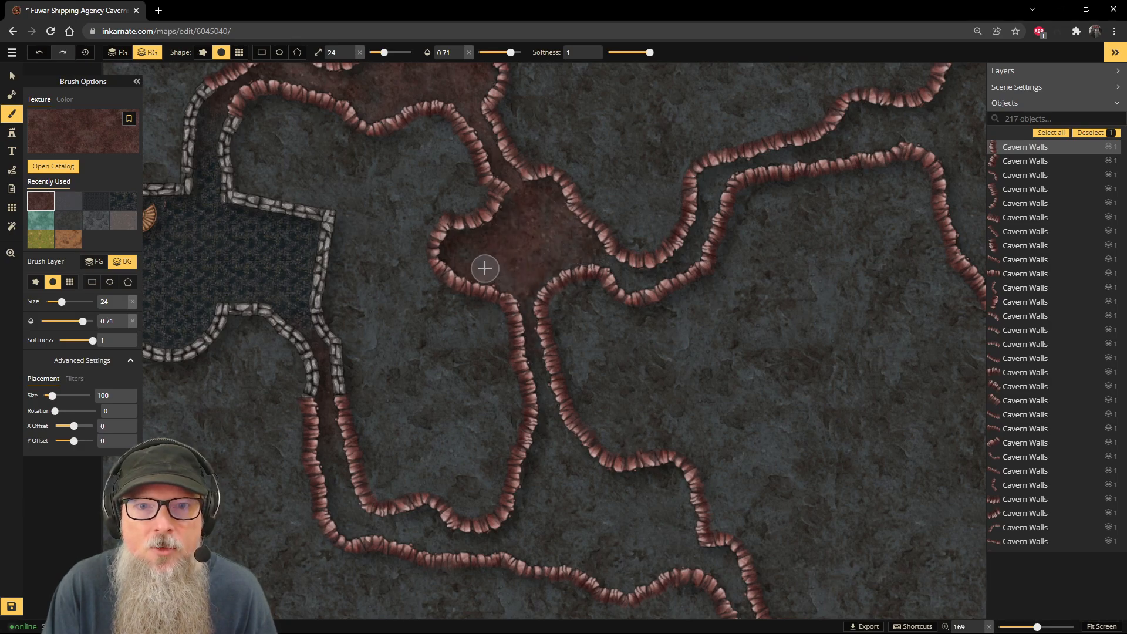
Step: Paint the red ground along the winding passage to the dock cavern and through the passages leading into the central cavern
{"action": "scroll", "coordinate": [584, 135], "scroll_direction": "down", "scroll_amount": 2}
{"action": "scroll", "coordinate": [587, 135], "scroll_direction": "down", "scroll_amount": 2}
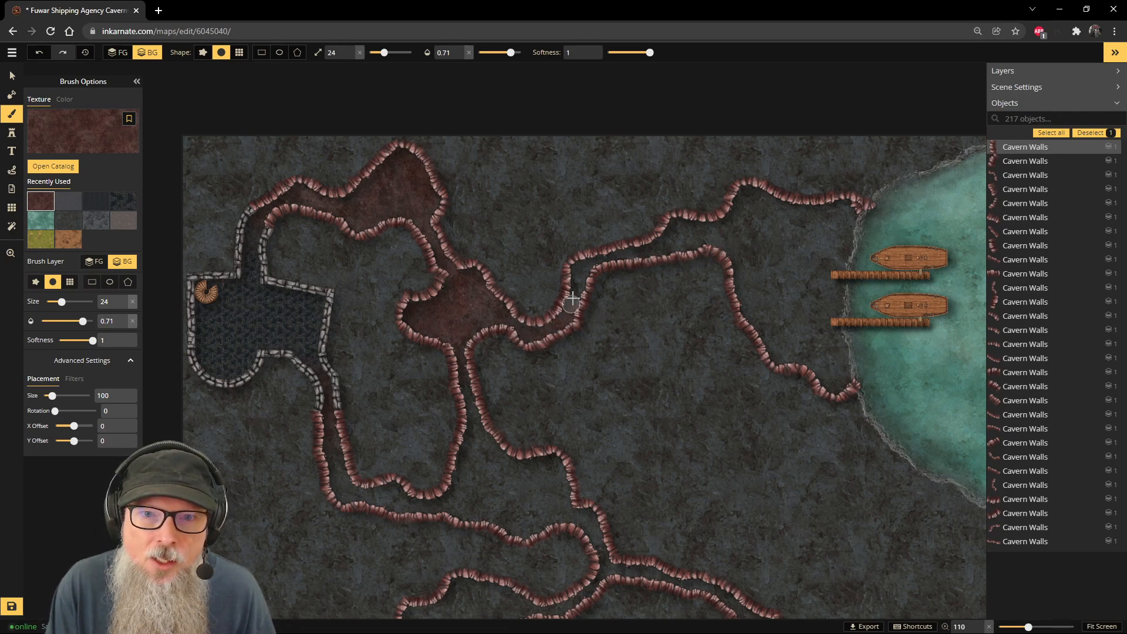
{"action": "left_click_drag", "start_coordinate": [645, 250], "coordinate": [643, 251]}
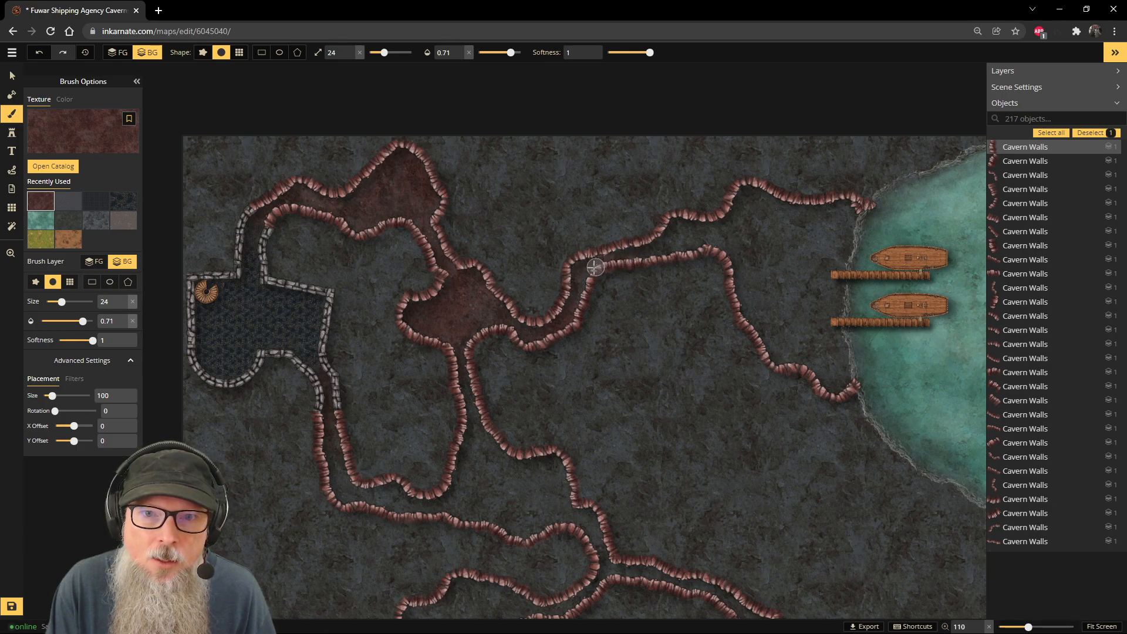
{"action": "left_click_drag", "start_coordinate": [573, 326], "coordinate": [575, 323]}
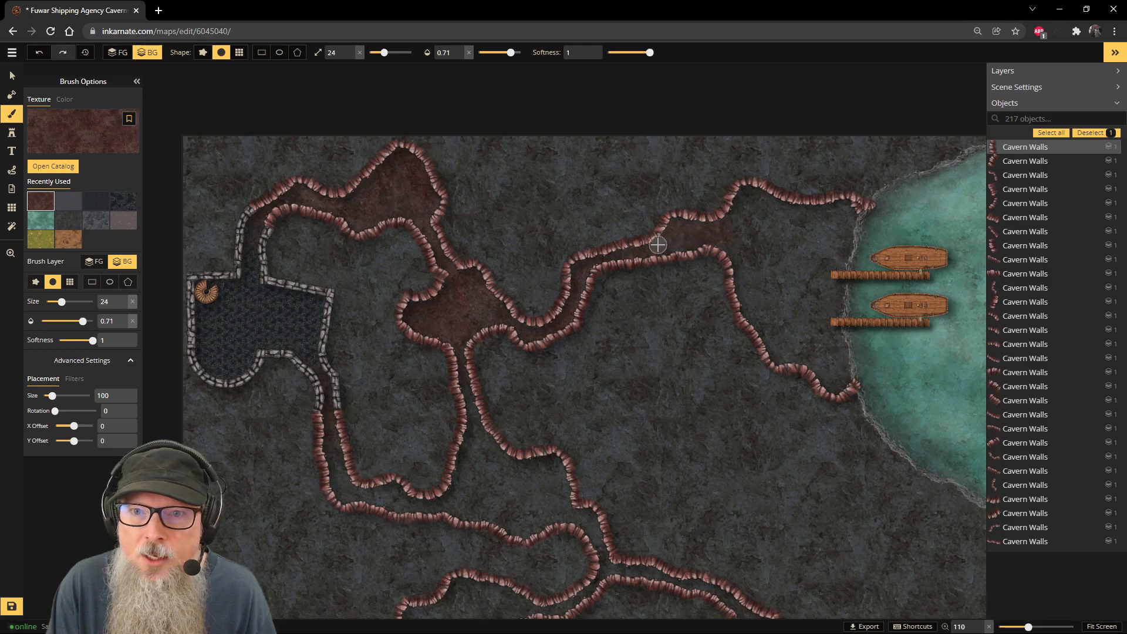
{"action": "left_click_drag", "start_coordinate": [733, 231], "coordinate": [735, 230]}
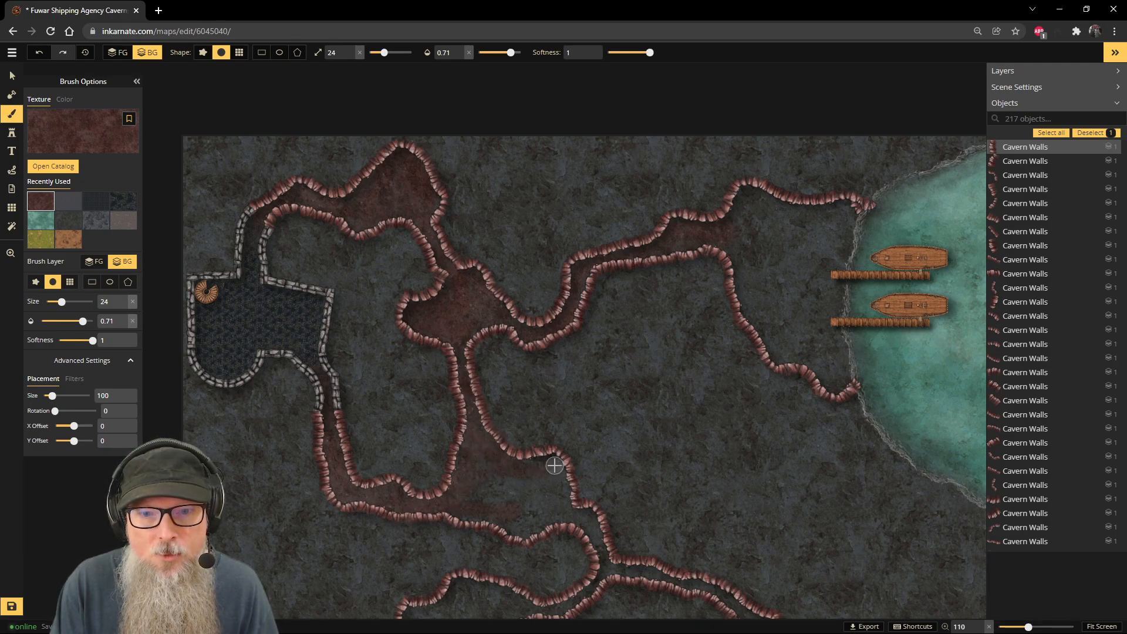
Step: Fill the central cavern, the two southern caverns and their connecting passages with the red ground at opacity 0.71
{"action": "mouse_move", "coordinate": [530, 467]}
{"action": "left_mouse_down"}
{"action": "mouse_move", "coordinate": [603, 493]}
{"action": "mouse_move", "coordinate": [539, 514]}
{"action": "mouse_move", "coordinate": [533, 360]}
{"action": "left_mouse_up"}
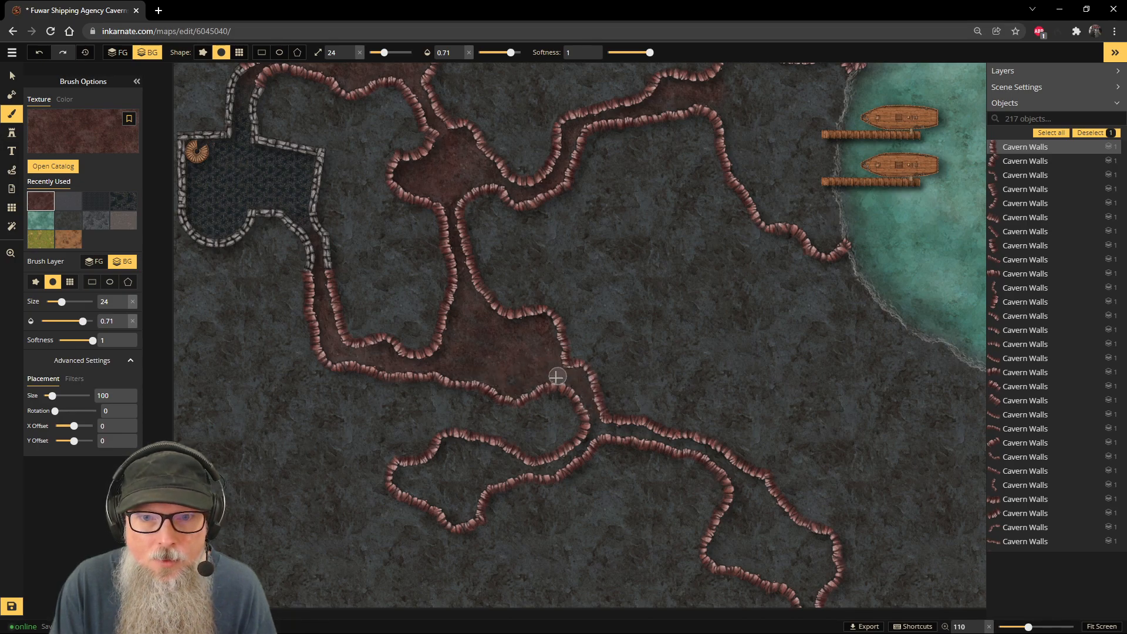
{"action": "scroll", "coordinate": [549, 390], "scroll_direction": "down", "scroll_amount": 1}
{"action": "mouse_move", "coordinate": [539, 408]}
{"action": "left_mouse_down"}
{"action": "mouse_move", "coordinate": [563, 362]}
{"action": "mouse_move", "coordinate": [553, 329]}
{"action": "mouse_move", "coordinate": [565, 319]}
{"action": "mouse_move", "coordinate": [532, 342]}
{"action": "mouse_move", "coordinate": [458, 343]}
{"action": "mouse_move", "coordinate": [393, 321]}
{"action": "mouse_move", "coordinate": [478, 337]}
{"action": "mouse_move", "coordinate": [417, 310]}
{"action": "mouse_move", "coordinate": [323, 351]}
{"action": "mouse_move", "coordinate": [327, 368]}
{"action": "mouse_move", "coordinate": [411, 410]}
{"action": "mouse_move", "coordinate": [434, 366]}
{"action": "mouse_move", "coordinate": [470, 352]}
{"action": "mouse_move", "coordinate": [368, 368]}
{"action": "mouse_move", "coordinate": [382, 341]}
{"action": "mouse_move", "coordinate": [397, 349]}
{"action": "mouse_move", "coordinate": [382, 379]}
{"action": "mouse_move", "coordinate": [409, 378]}
{"action": "mouse_move", "coordinate": [448, 340]}
{"action": "mouse_move", "coordinate": [483, 338]}
{"action": "left_mouse_up"}
{"action": "scroll", "coordinate": [569, 290], "scroll_direction": "up", "scroll_amount": 5}
{"action": "left_click_drag", "start_coordinate": [902, 462], "coordinate": [823, 424]}
{"action": "mouse_move", "coordinate": [524, 257]}
{"action": "left_mouse_down"}
{"action": "mouse_move", "coordinate": [627, 273]}
{"action": "mouse_move", "coordinate": [692, 300]}
{"action": "mouse_move", "coordinate": [590, 264]}
{"action": "mouse_move", "coordinate": [735, 323]}
{"action": "mouse_move", "coordinate": [718, 319]}
{"action": "mouse_move", "coordinate": [765, 372]}
{"action": "mouse_move", "coordinate": [702, 322]}
{"action": "mouse_move", "coordinate": [706, 355]}
{"action": "mouse_move", "coordinate": [681, 433]}
{"action": "mouse_move", "coordinate": [669, 420]}
{"action": "mouse_move", "coordinate": [692, 391]}
{"action": "mouse_move", "coordinate": [749, 368]}
{"action": "mouse_move", "coordinate": [821, 414]}
{"action": "mouse_move", "coordinate": [770, 384]}
{"action": "mouse_move", "coordinate": [812, 406]}
{"action": "mouse_move", "coordinate": [829, 455]}
{"action": "mouse_move", "coordinate": [794, 499]}
{"action": "mouse_move", "coordinate": [769, 464]}
{"action": "mouse_move", "coordinate": [678, 435]}
{"action": "mouse_move", "coordinate": [705, 402]}
{"action": "mouse_move", "coordinate": [756, 388]}
{"action": "mouse_move", "coordinate": [700, 405]}
{"action": "mouse_move", "coordinate": [768, 402]}
{"action": "mouse_move", "coordinate": [714, 426]}
{"action": "mouse_move", "coordinate": [801, 439]}
{"action": "mouse_move", "coordinate": [800, 463]}
{"action": "mouse_move", "coordinate": [808, 445]}
{"action": "mouse_move", "coordinate": [758, 406]}
{"action": "mouse_move", "coordinate": [716, 424]}
{"action": "mouse_move", "coordinate": [759, 448]}
{"action": "mouse_move", "coordinate": [817, 451]}
{"action": "mouse_move", "coordinate": [766, 400]}
{"action": "mouse_move", "coordinate": [715, 420]}
{"action": "mouse_move", "coordinate": [690, 415]}
{"action": "mouse_move", "coordinate": [724, 358]}
{"action": "left_mouse_up"}
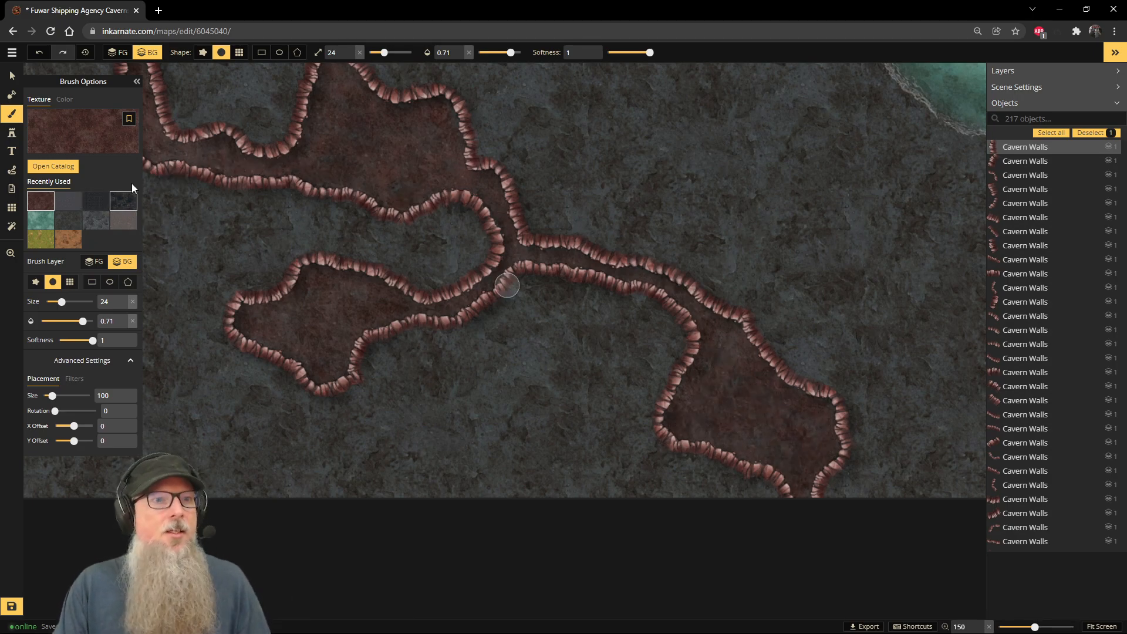
Step: Fill the large cavern beside the docks with the red ground up to the shoreline, and undo the last stroke
{"action": "scroll", "coordinate": [851, 170], "scroll_direction": "down", "scroll_amount": 2}
{"action": "scroll", "coordinate": [738, 176], "scroll_direction": "up", "scroll_amount": 2}
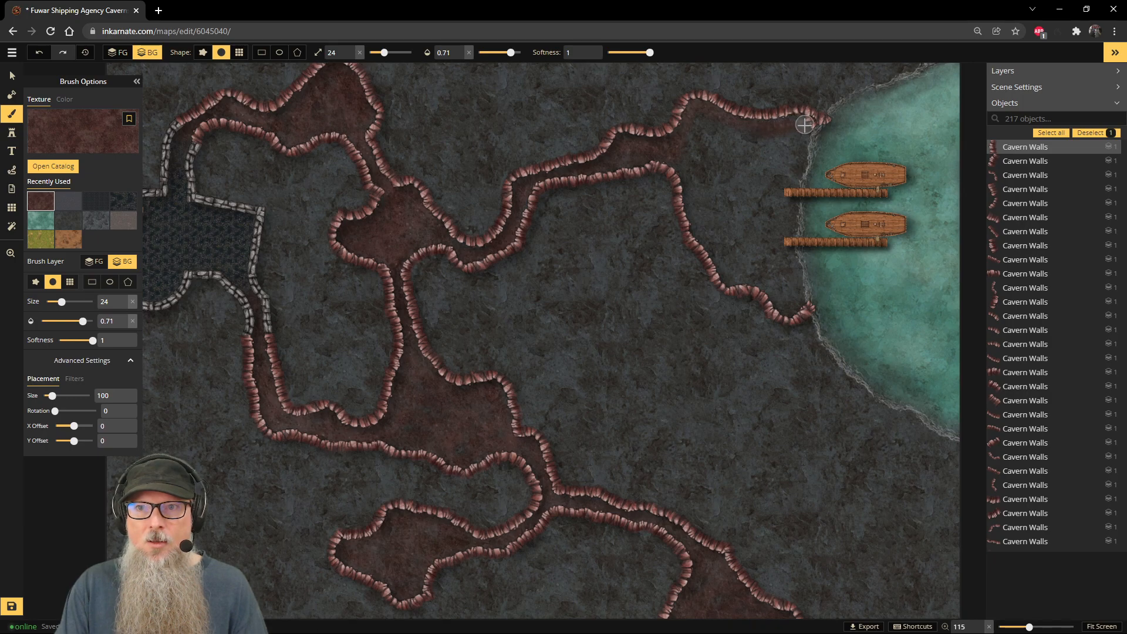
{"action": "left_click_drag", "start_coordinate": [702, 151], "coordinate": [663, 153]}
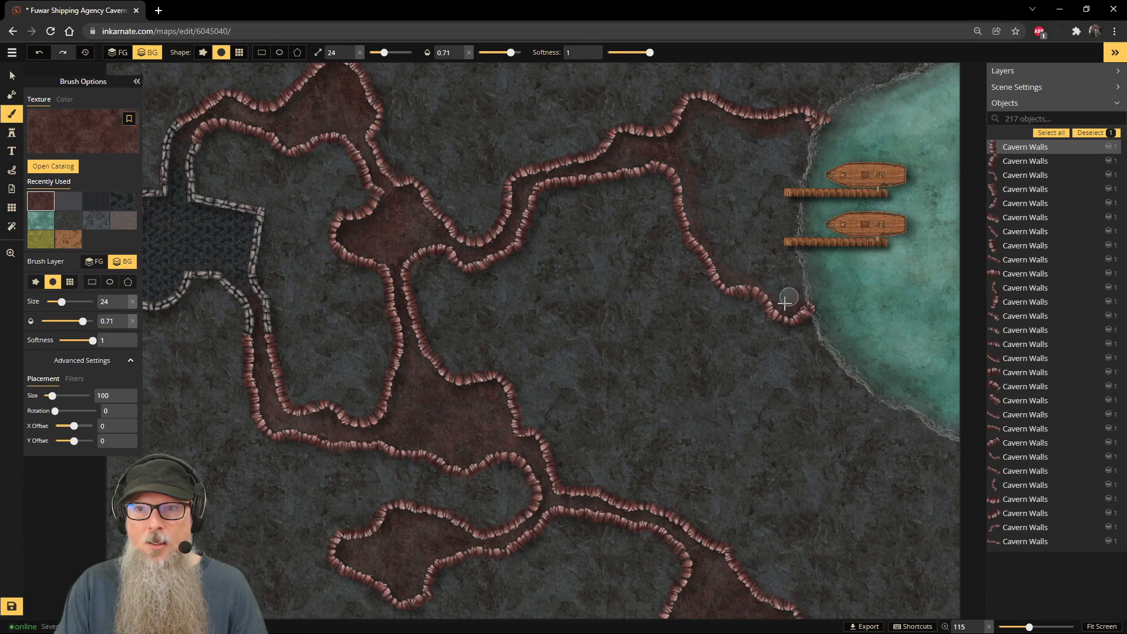
{"action": "mouse_move", "coordinate": [778, 152]}
{"action": "left_mouse_down"}
{"action": "mouse_move", "coordinate": [679, 134]}
{"action": "mouse_move", "coordinate": [688, 152]}
{"action": "left_mouse_up"}
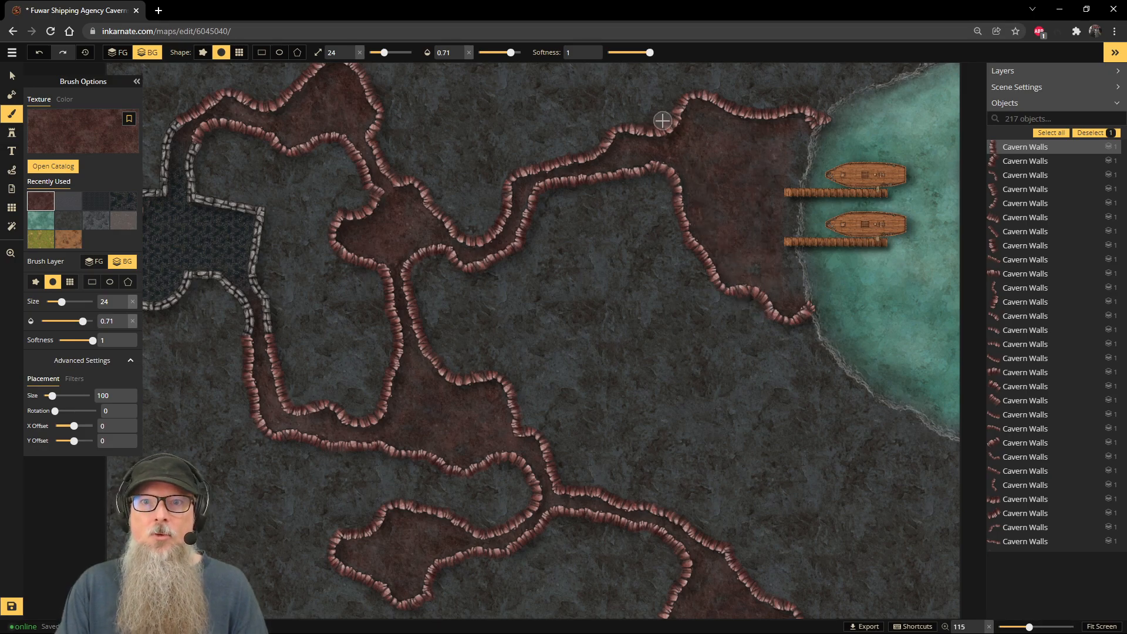
{"action": "key", "text": "ctrl+z"}
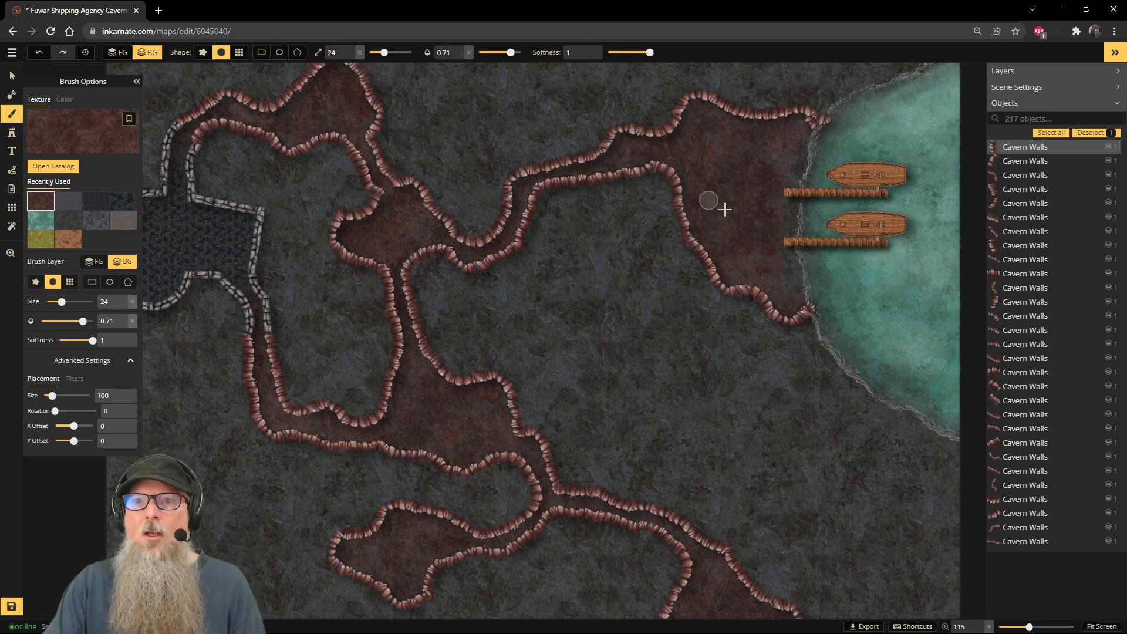
Step: Choose the scattered pebbles texture from Dungeon Textures for detailing the shoreline at the docks
{"action": "scroll", "coordinate": [781, 179], "scroll_direction": "up", "scroll_amount": 6}
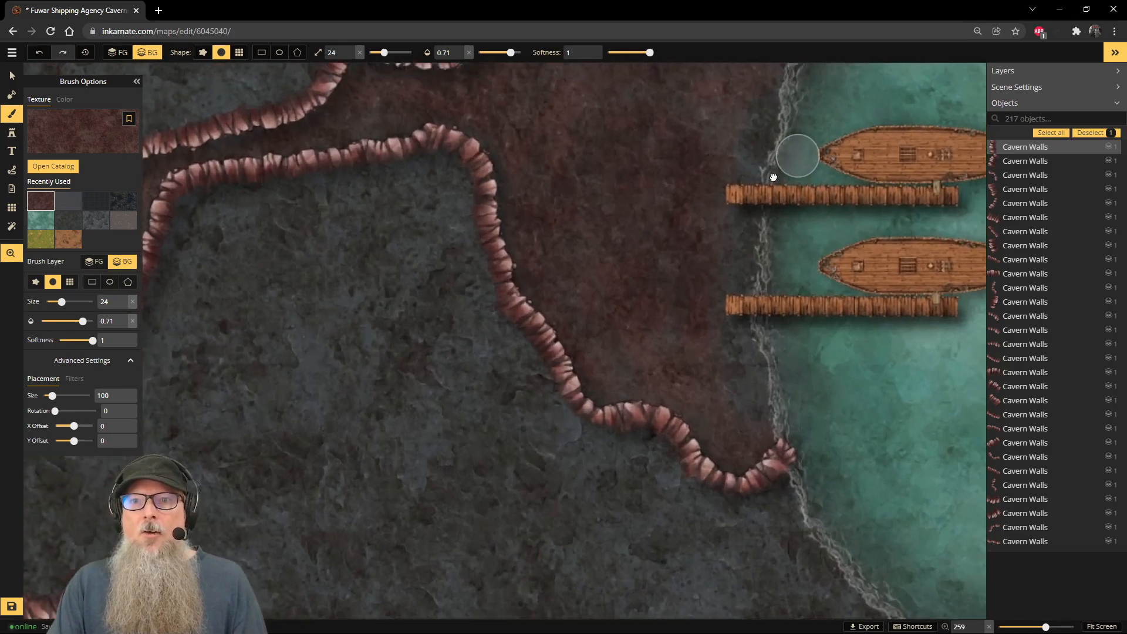
{"action": "left_click_drag", "start_coordinate": [774, 177], "coordinate": [664, 240]}
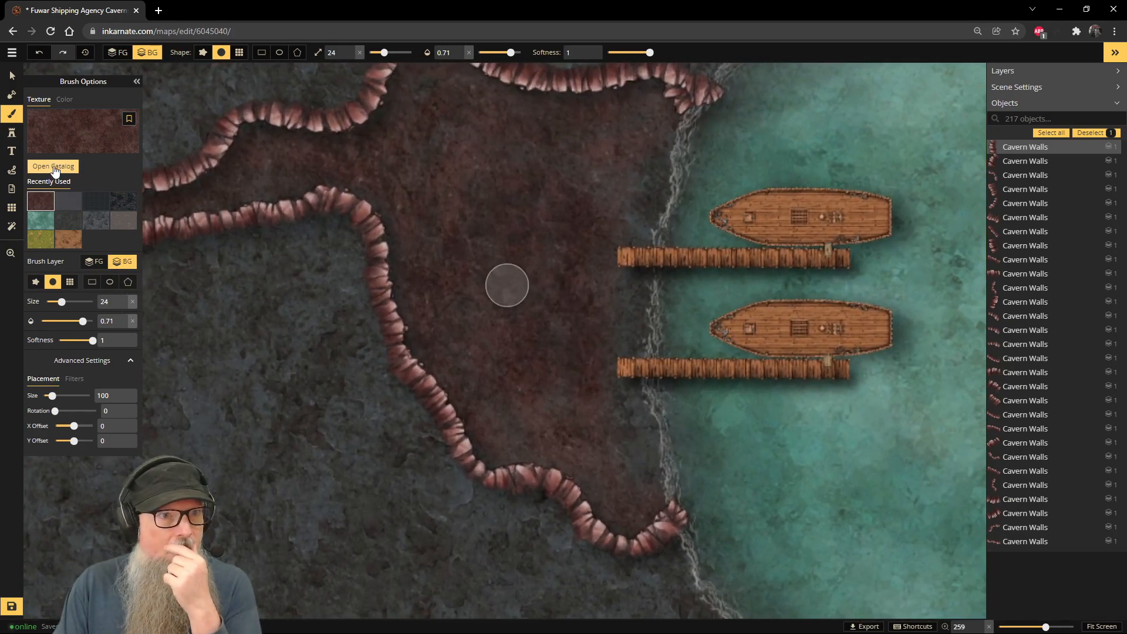
{"action": "left_click", "coordinate": [53, 167]}
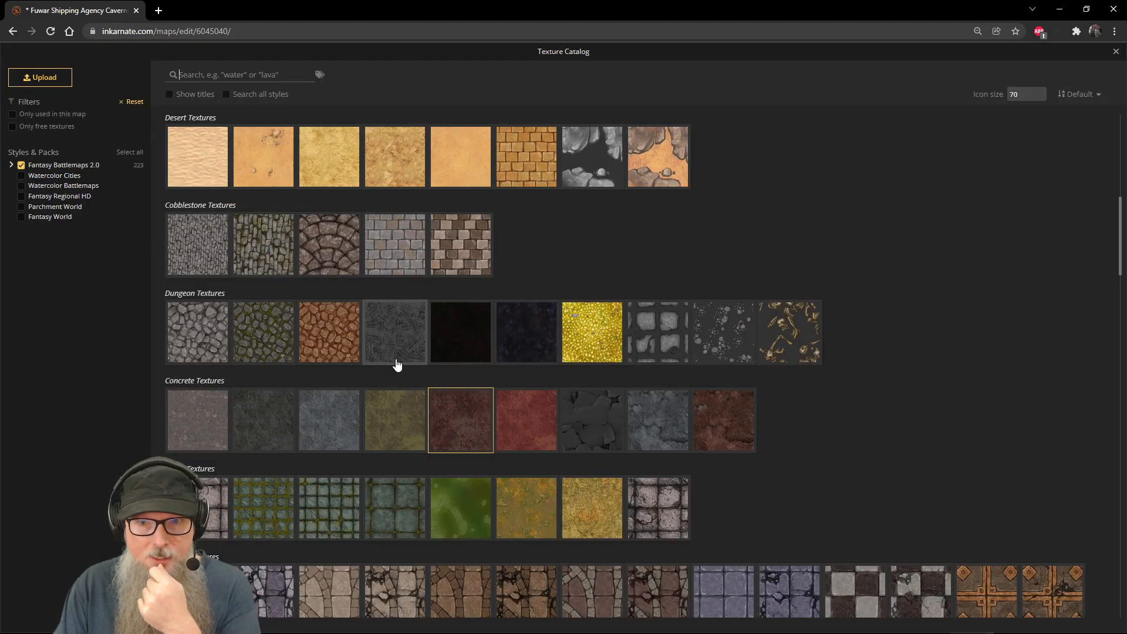
{"action": "left_click", "coordinate": [734, 341]}
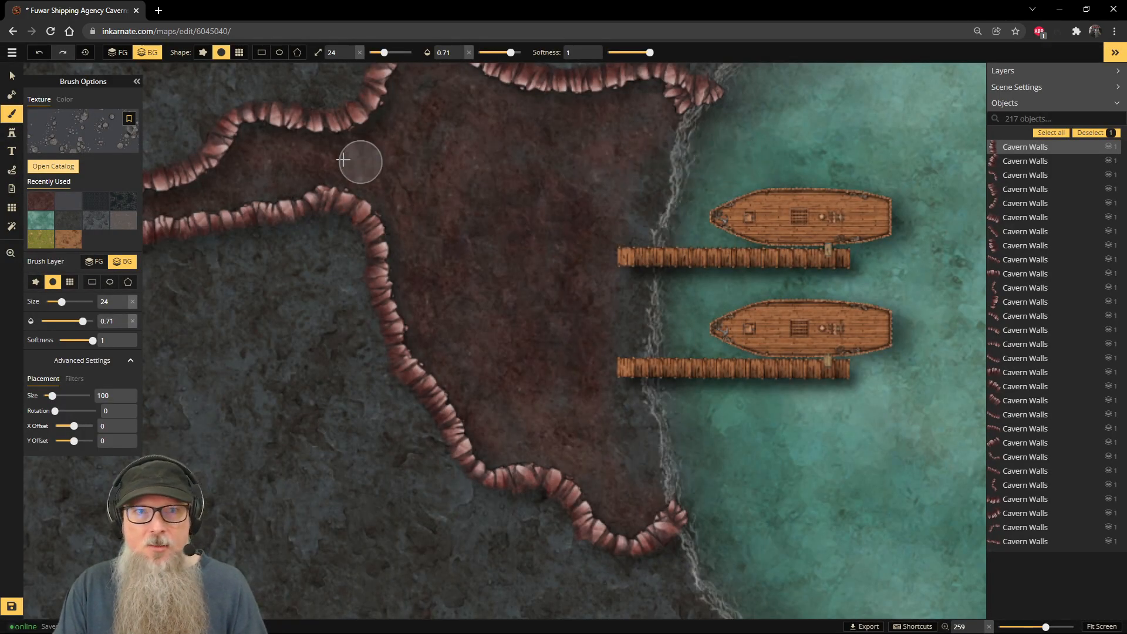
Step: Undo a trial shoreline stroke, set the texture's placement size to 10 and paint pebbles along the shore beside the docks at opacity 0.71
{"action": "left_click_drag", "start_coordinate": [666, 132], "coordinate": [646, 280]}
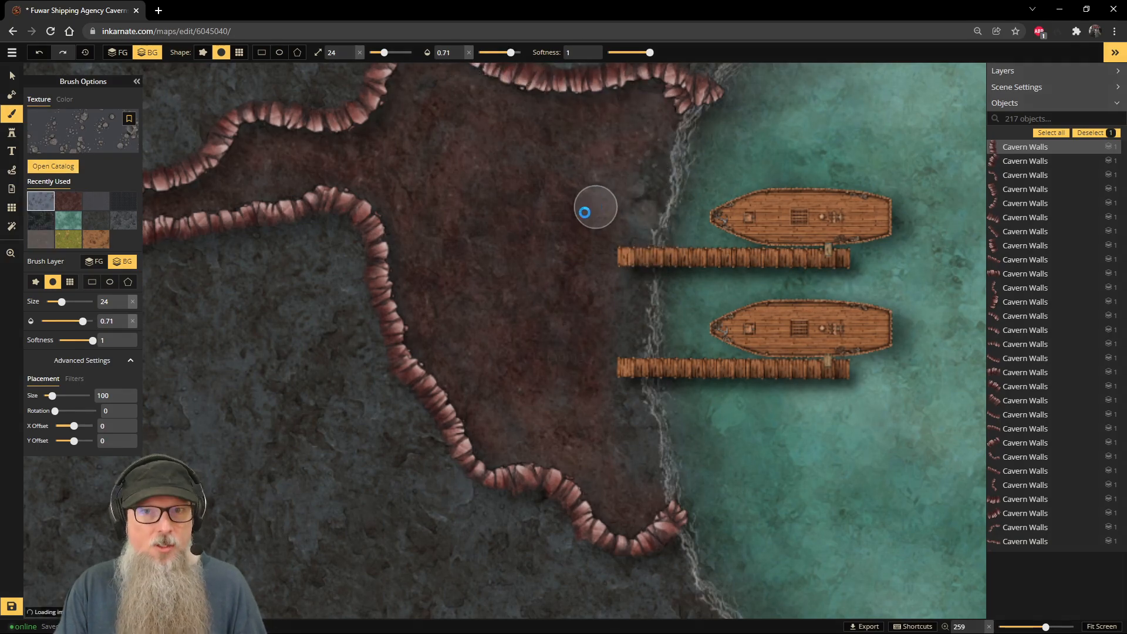
{"action": "key", "text": "ctrl+z"}
{"action": "type", "text": "5"}
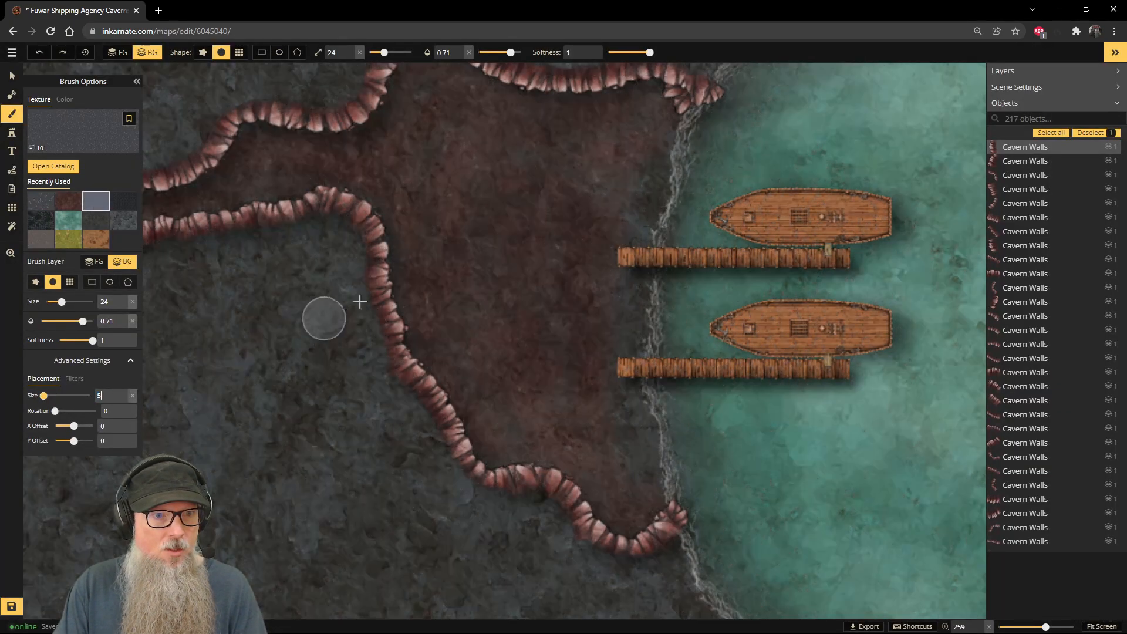
{"action": "left_click_drag", "start_coordinate": [666, 142], "coordinate": [634, 260]}
{"action": "mouse_move", "coordinate": [664, 129]}
{"action": "left_mouse_down"}
{"action": "mouse_move", "coordinate": [629, 240]}
{"action": "mouse_move", "coordinate": [649, 216]}
{"action": "mouse_move", "coordinate": [625, 273]}
{"action": "mouse_move", "coordinate": [627, 365]}
{"action": "left_mouse_up"}
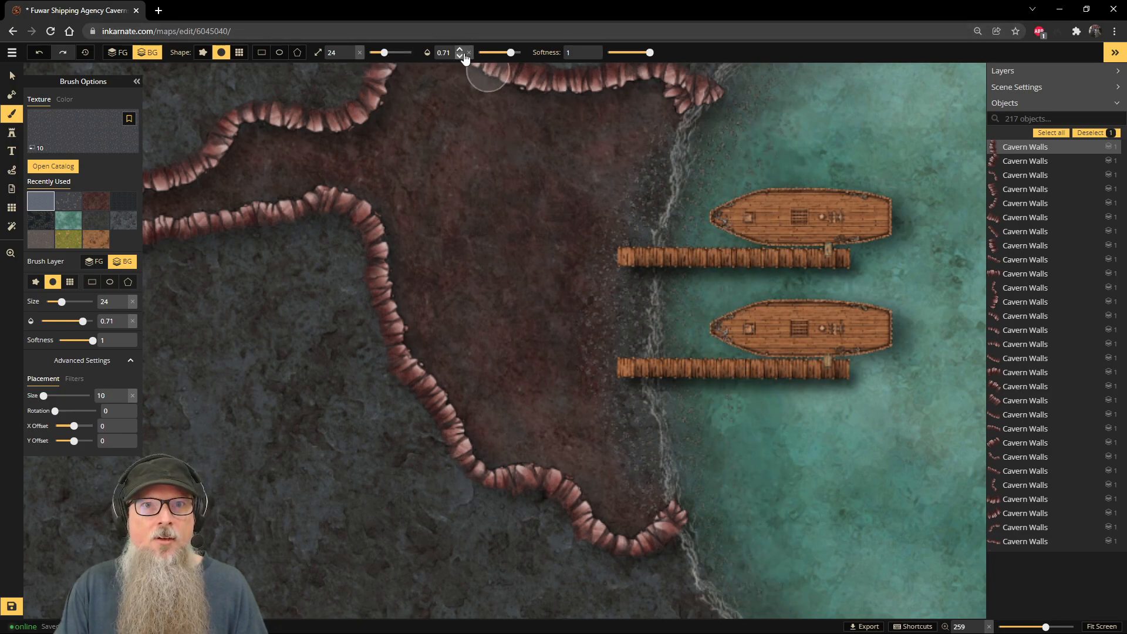
Step: Lower the brush opacity to 0.36 and scatter fainter pebbles along the shoreline and into the shallow water around the docks
{"action": "left_click", "coordinate": [495, 53]}
{"action": "scroll", "coordinate": [803, 161], "scroll_direction": "down", "scroll_amount": 3}
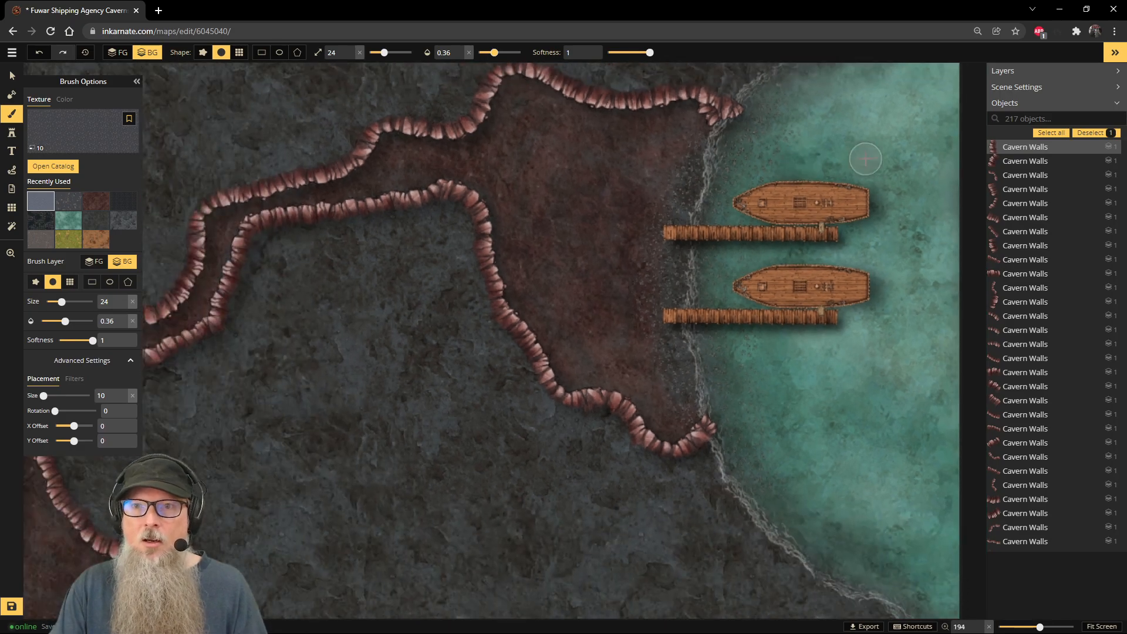
{"action": "scroll", "coordinate": [862, 159], "scroll_direction": "down", "scroll_amount": 2}
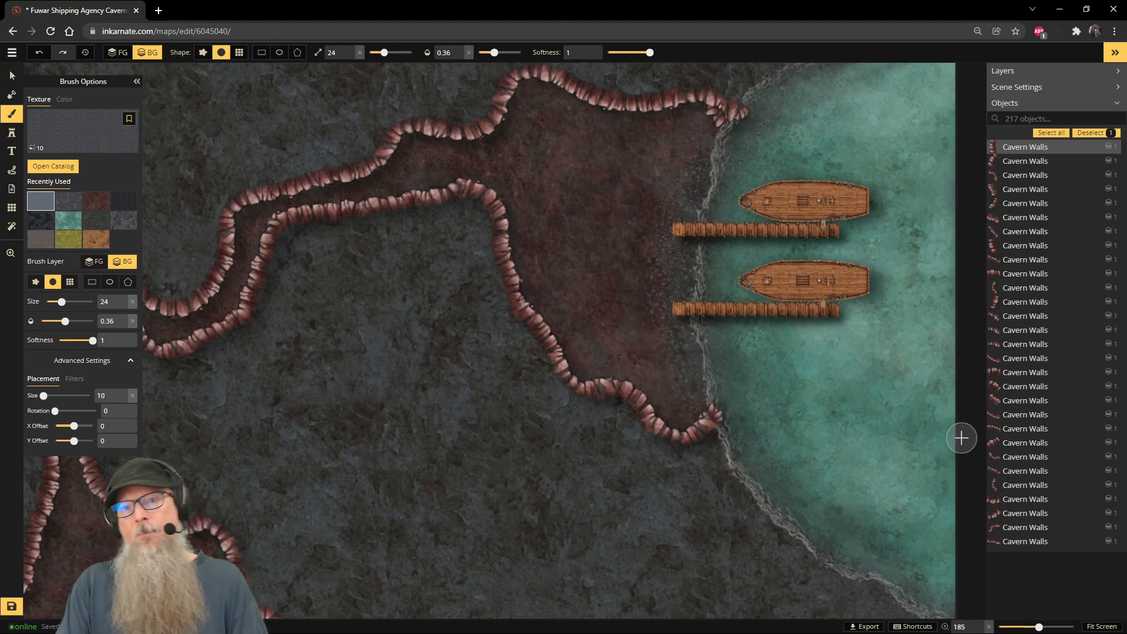
{"action": "scroll", "coordinate": [792, 303], "scroll_direction": "up", "scroll_amount": 6}
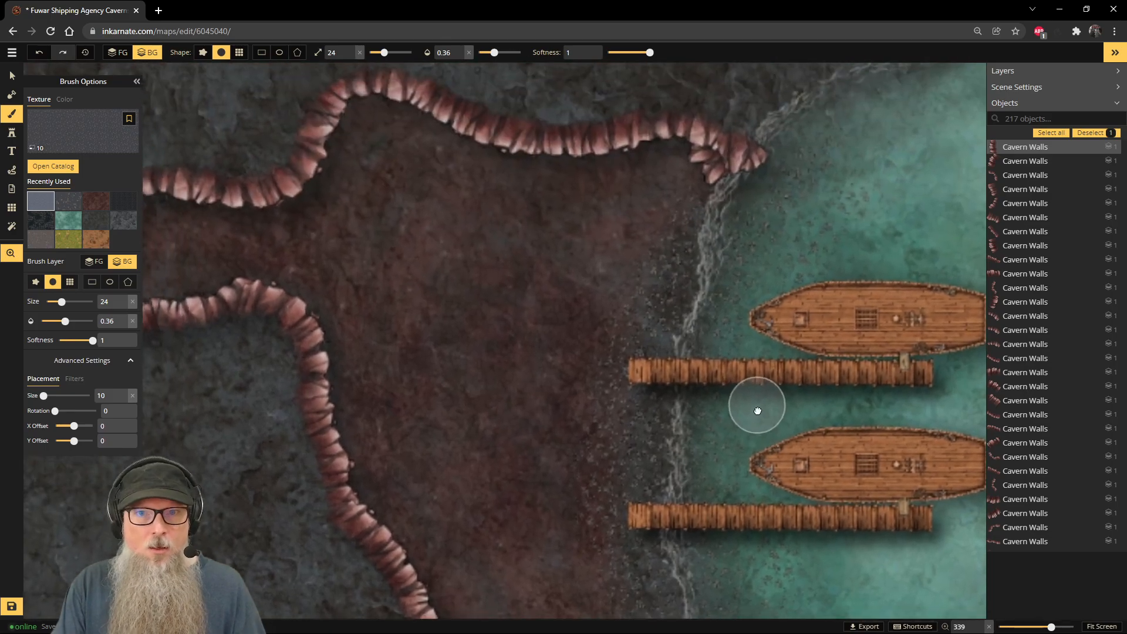
{"action": "scroll", "coordinate": [754, 337], "scroll_direction": "down", "scroll_amount": 4}
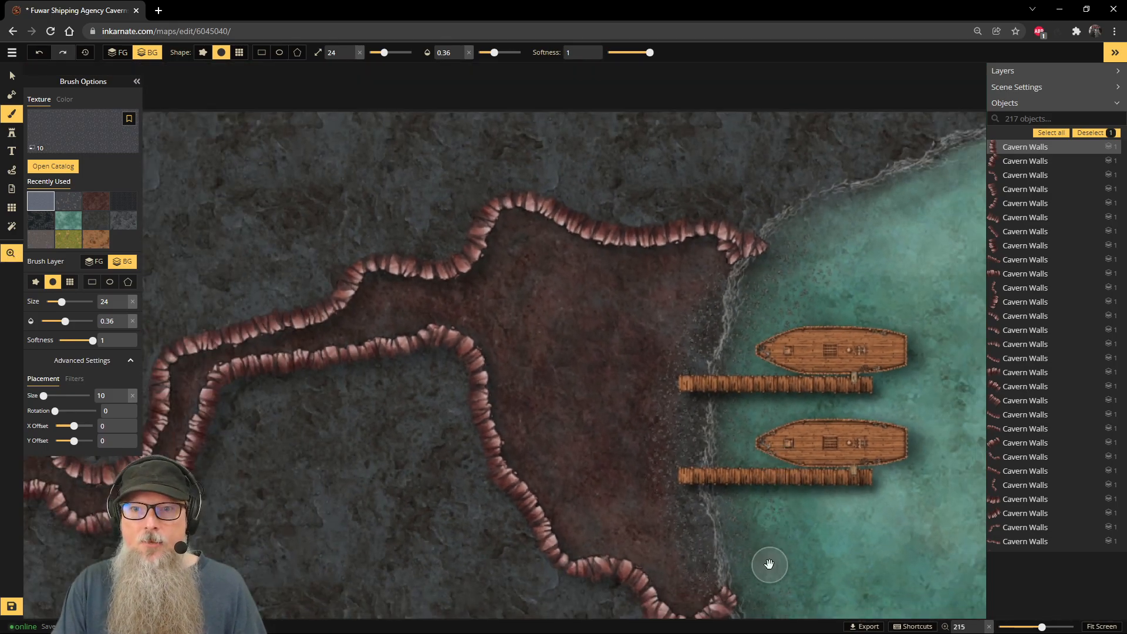
{"action": "left_click_drag", "start_coordinate": [773, 561], "coordinate": [675, 366]}
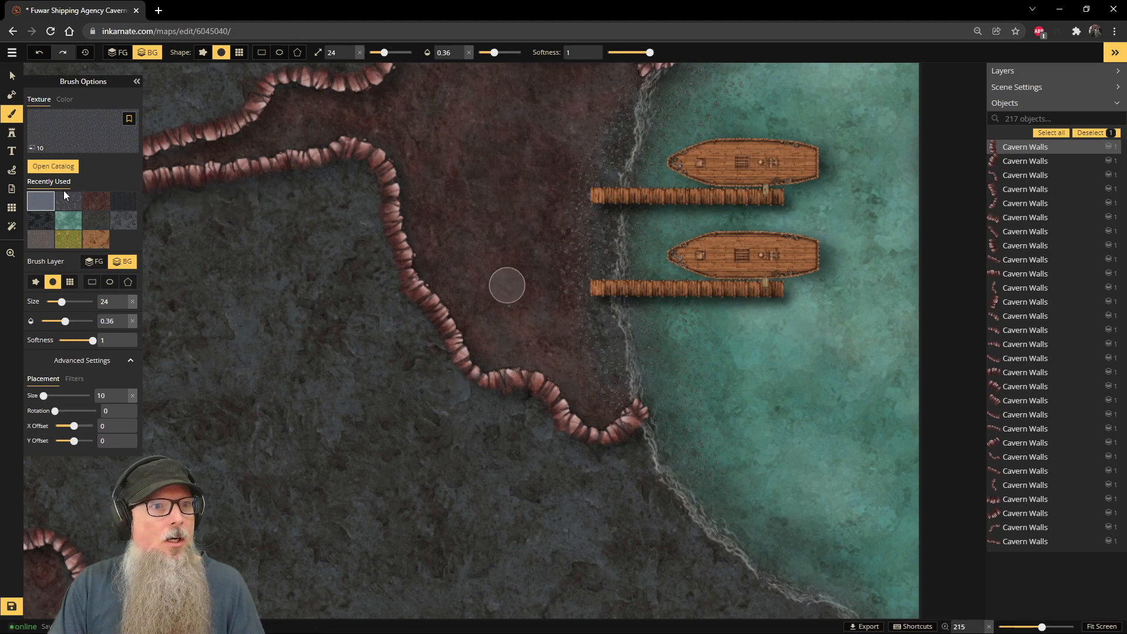
Step: Look through the Fantasy Battlemaps 2.0 texture catalog for another texture suited to the cavern
{"action": "left_click", "coordinate": [49, 169]}
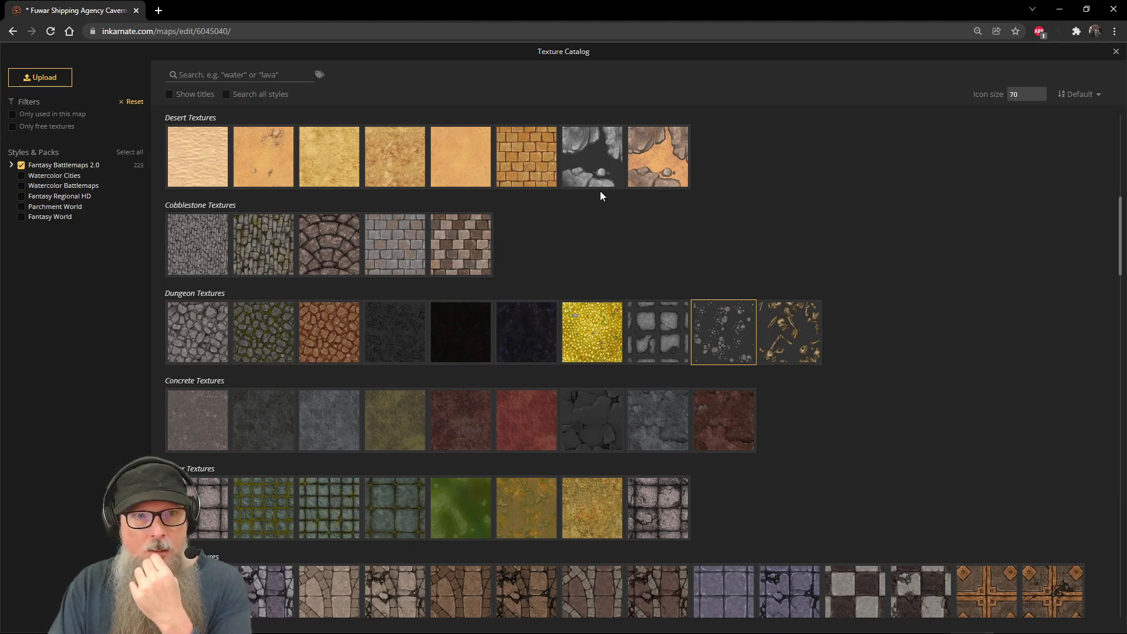
{"action": "scroll", "coordinate": [763, 355], "scroll_direction": "down", "scroll_amount": 5}
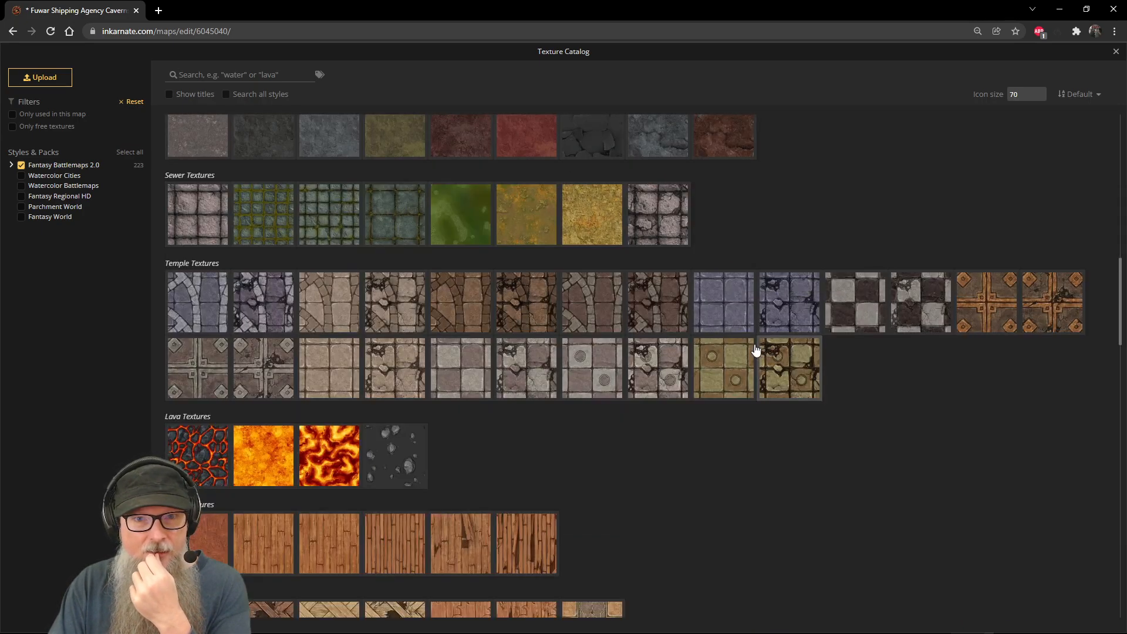
{"action": "scroll", "coordinate": [756, 351], "scroll_direction": "down", "scroll_amount": 3}
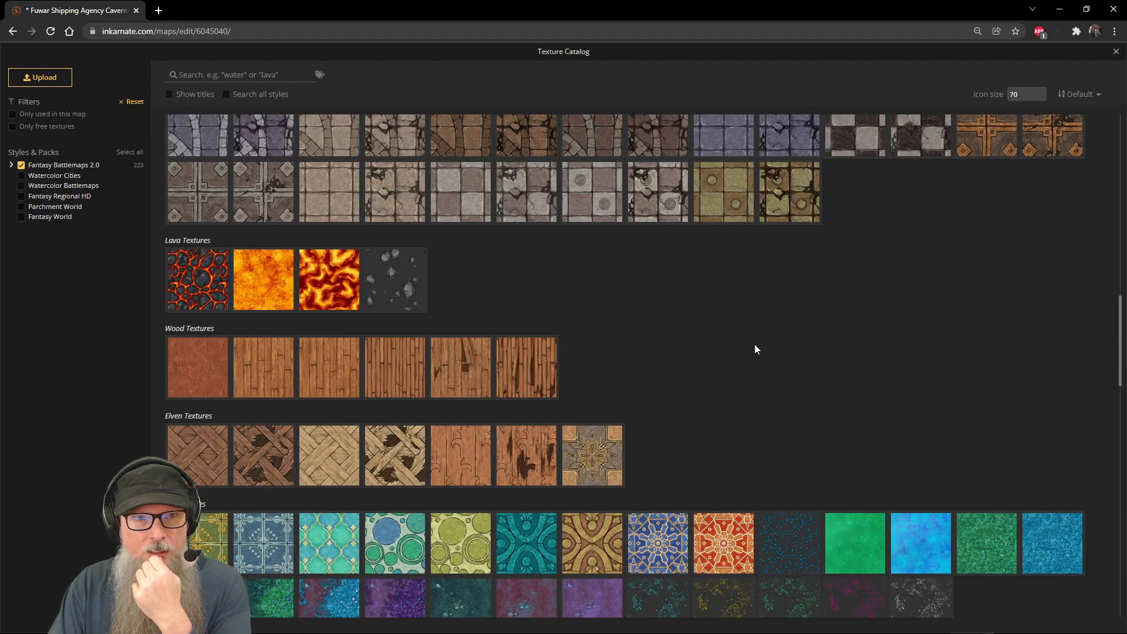
{"action": "scroll", "coordinate": [757, 350], "scroll_direction": "down", "scroll_amount": 3}
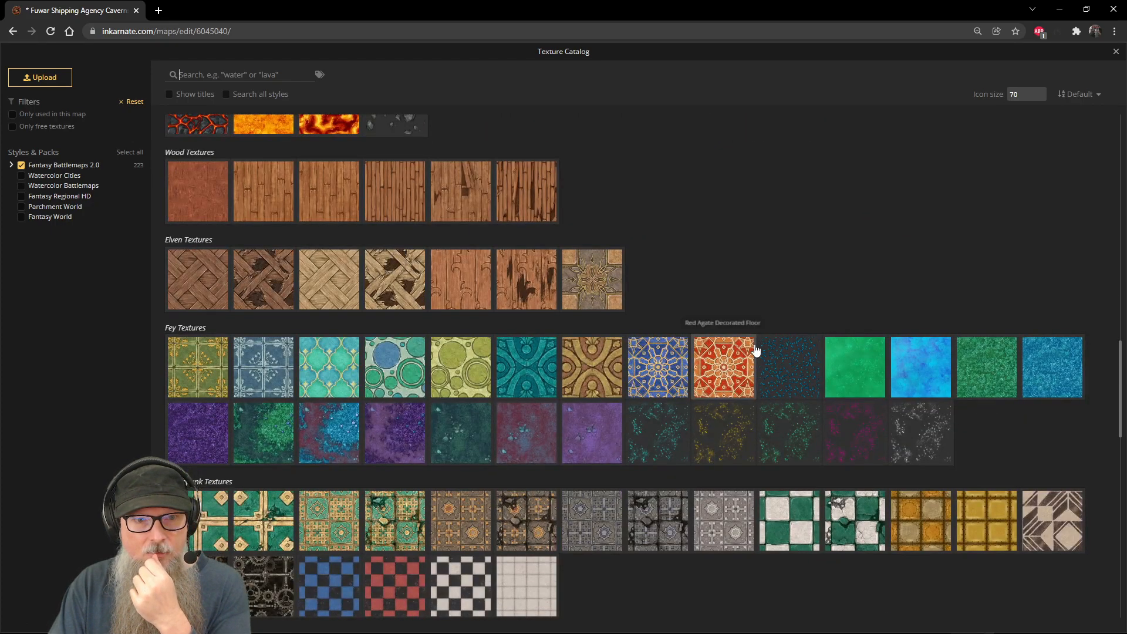
{"action": "scroll", "coordinate": [755, 346], "scroll_direction": "down", "scroll_amount": 3}
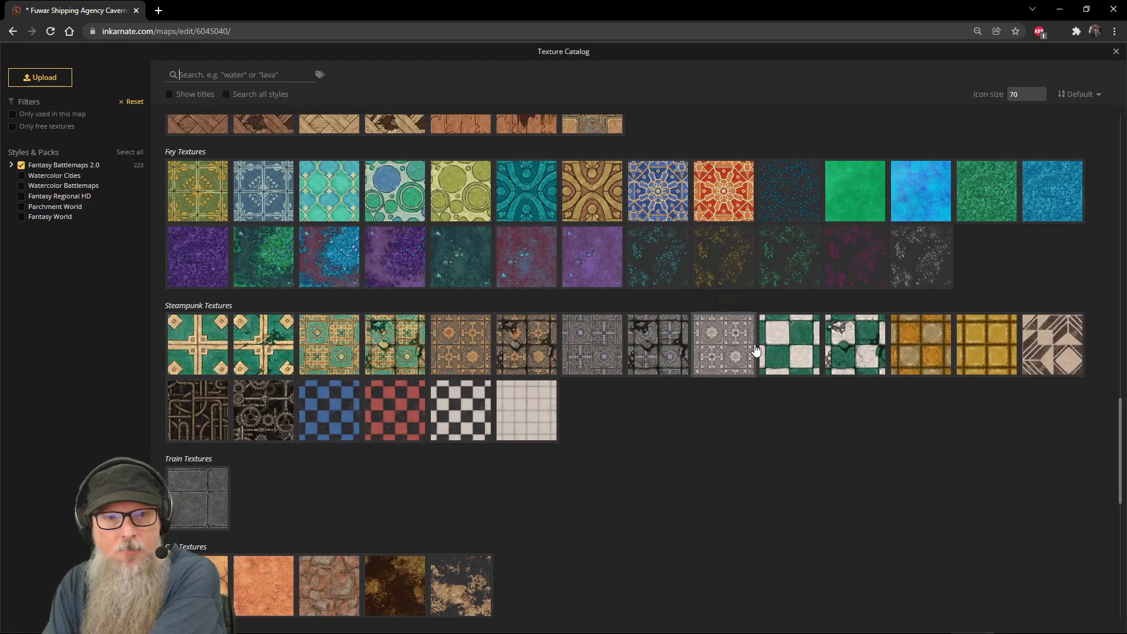
{"action": "scroll", "coordinate": [752, 345], "scroll_direction": "down", "scroll_amount": 3}
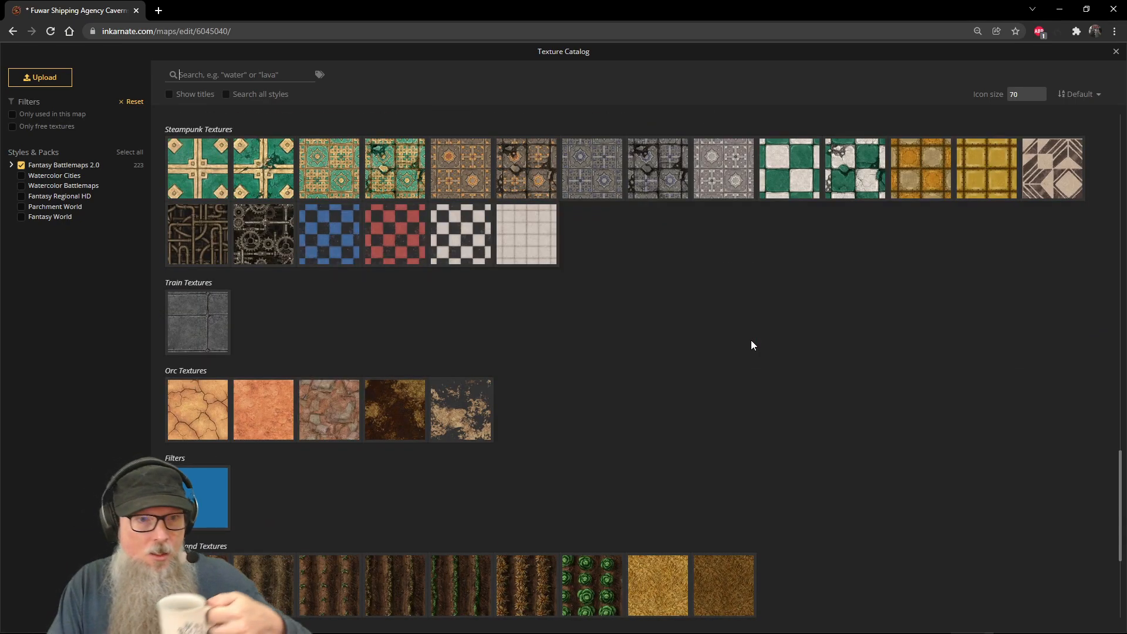
{"action": "scroll", "coordinate": [751, 344], "scroll_direction": "down", "scroll_amount": 4}
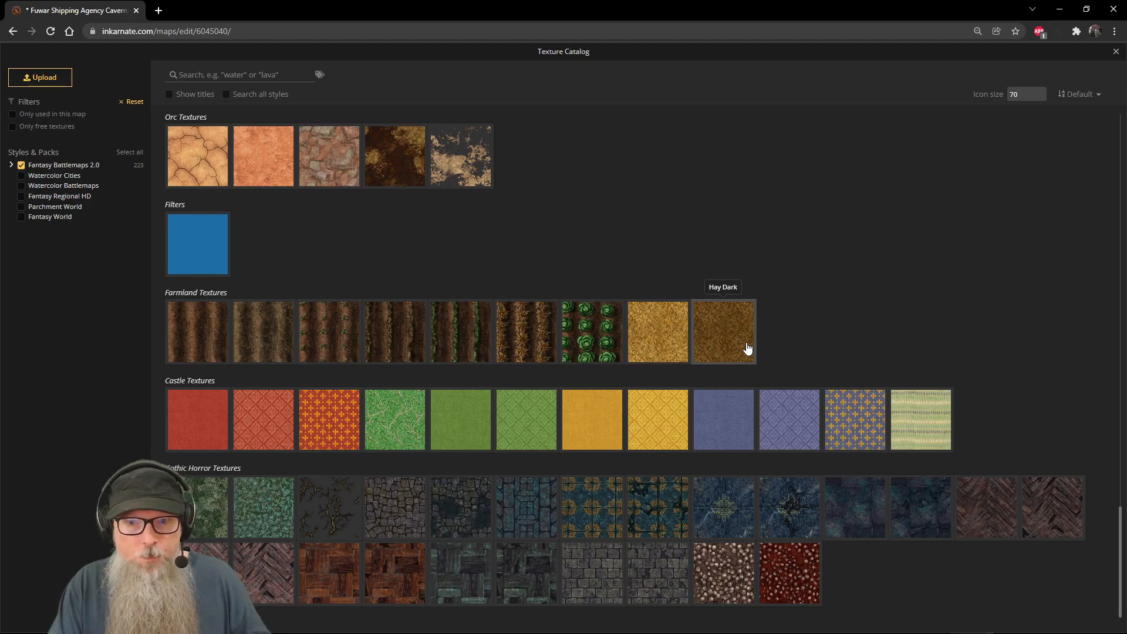
{"action": "scroll", "coordinate": [746, 340], "scroll_direction": "up", "scroll_amount": 15}
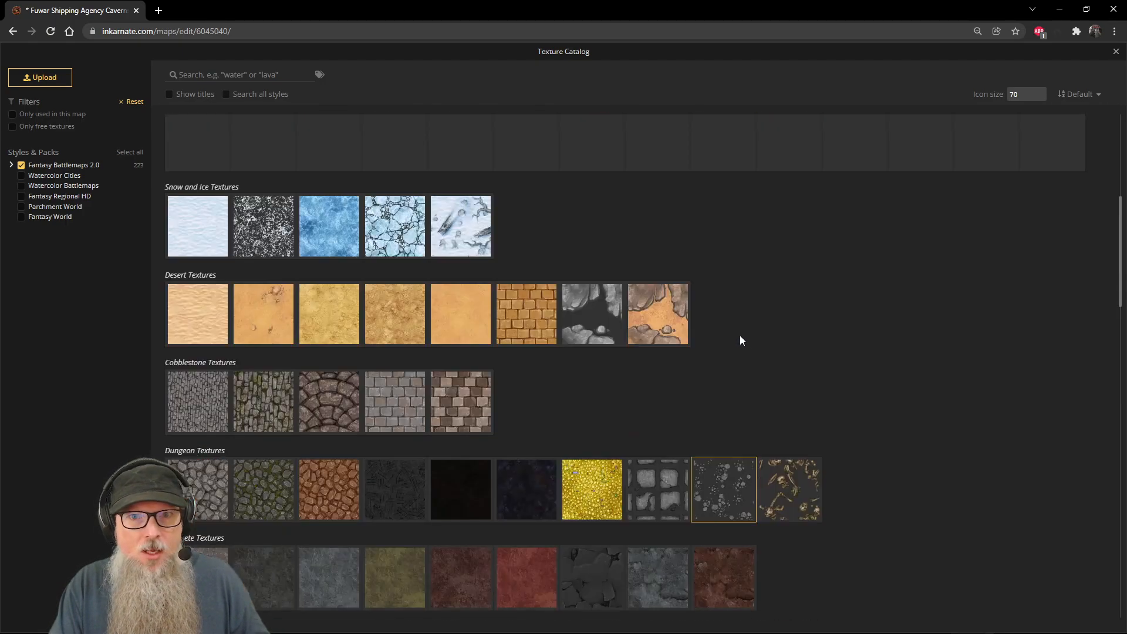
{"action": "scroll", "coordinate": [631, 317], "scroll_direction": "up", "scroll_amount": 5}
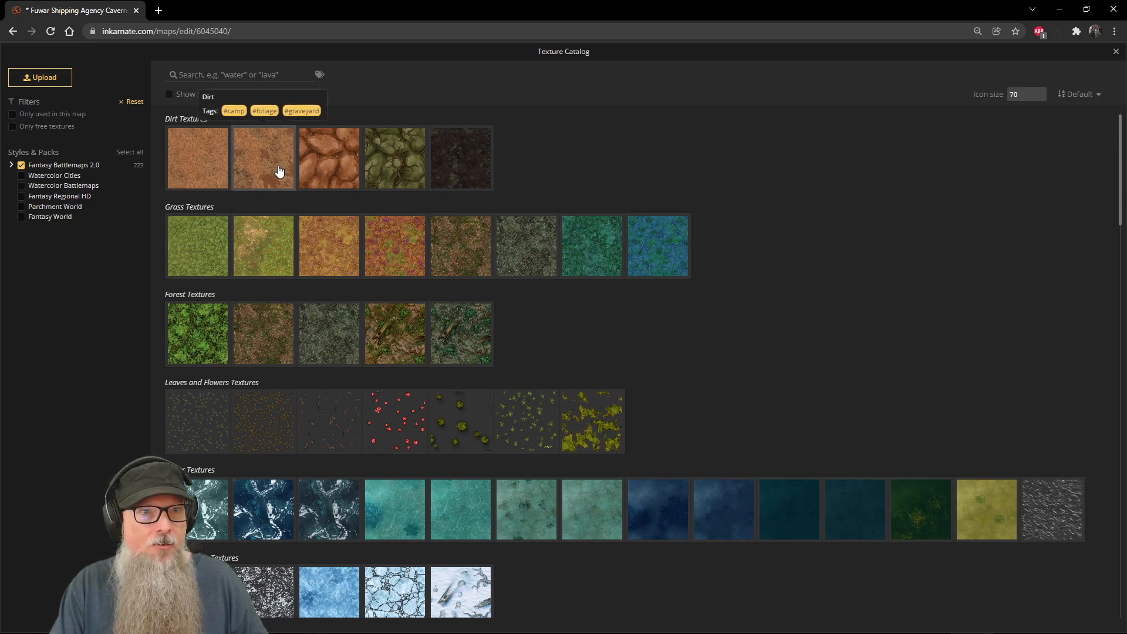
Step: Include the Fantasy Regional HD pack in the texture catalog and browse down to its Wasteland and Parchment textures
{"action": "left_click", "coordinate": [22, 197]}
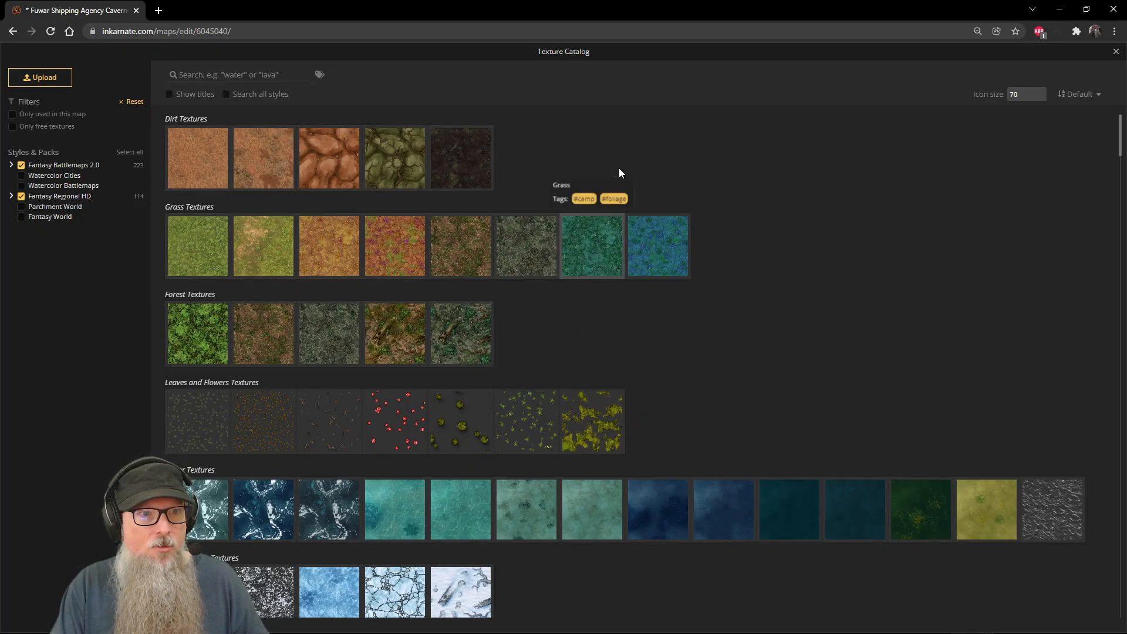
{"action": "scroll", "coordinate": [620, 169], "scroll_direction": "down", "scroll_amount": 2}
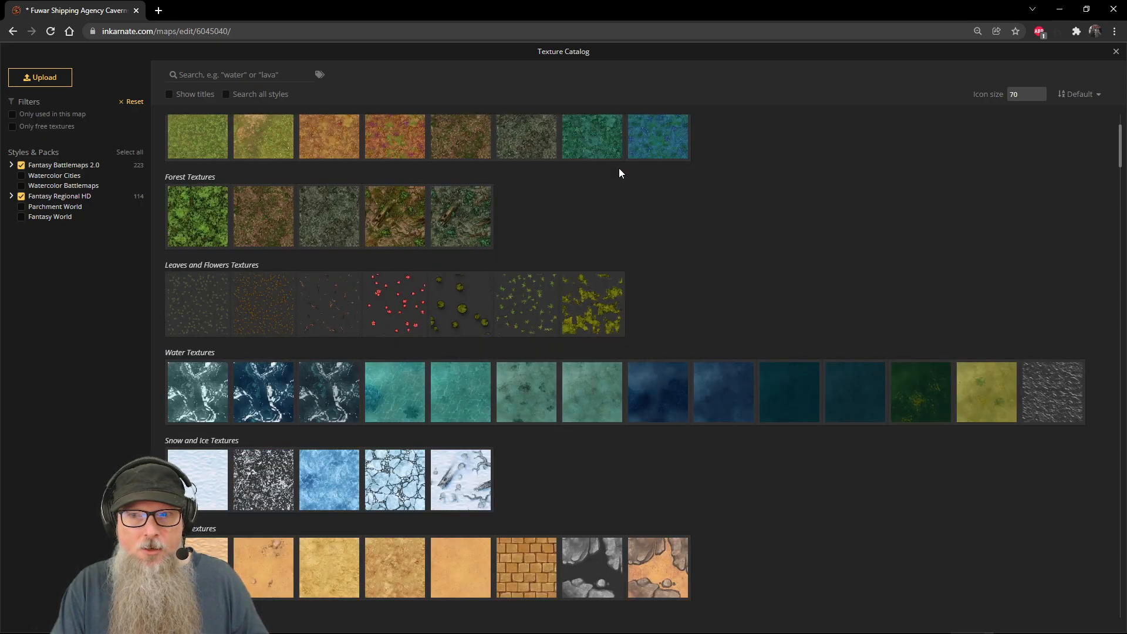
{"action": "scroll", "coordinate": [619, 169], "scroll_direction": "down", "scroll_amount": 4}
{"action": "scroll", "coordinate": [620, 169], "scroll_direction": "down", "scroll_amount": 5}
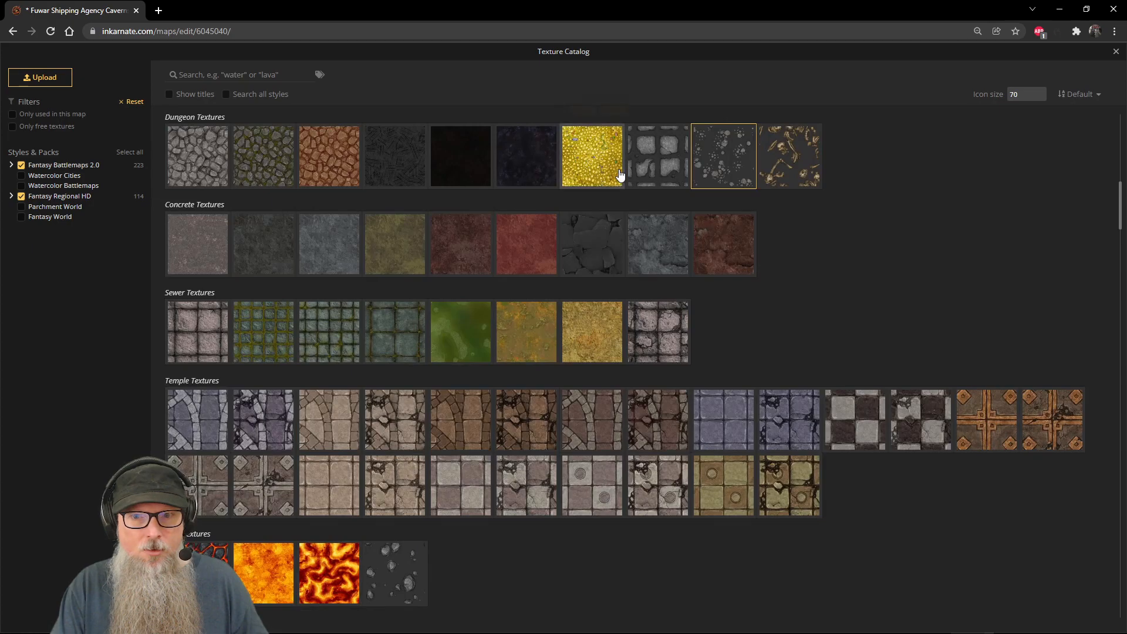
{"action": "scroll", "coordinate": [646, 397], "scroll_direction": "down", "scroll_amount": 10}
{"action": "scroll", "coordinate": [646, 401], "scroll_direction": "down", "scroll_amount": 15}
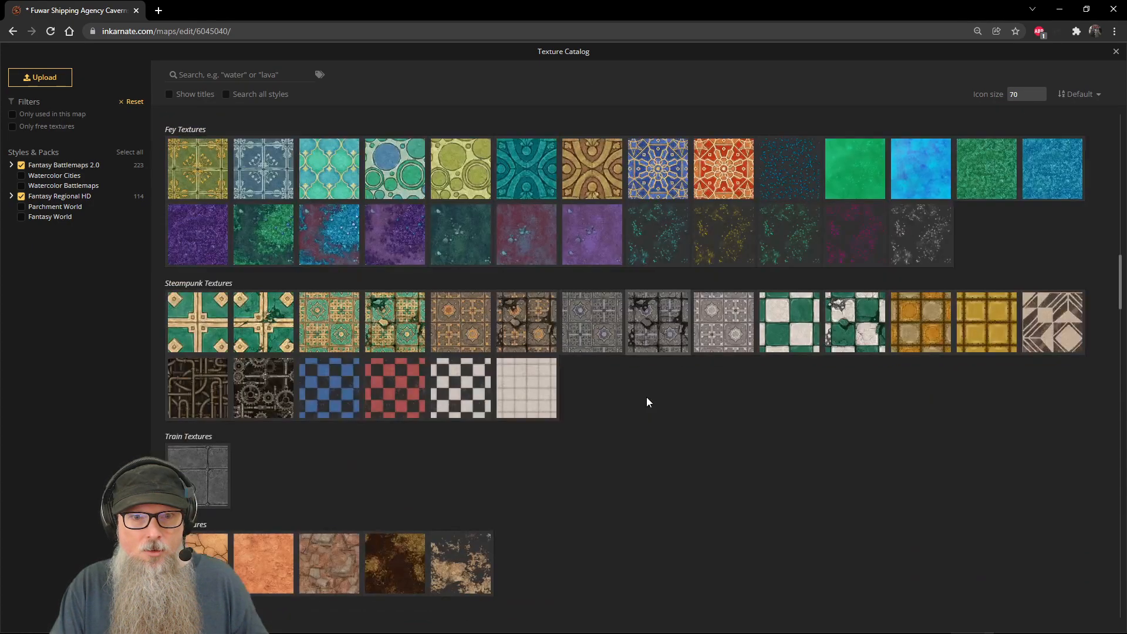
{"action": "scroll", "coordinate": [646, 402], "scroll_direction": "down", "scroll_amount": 2}
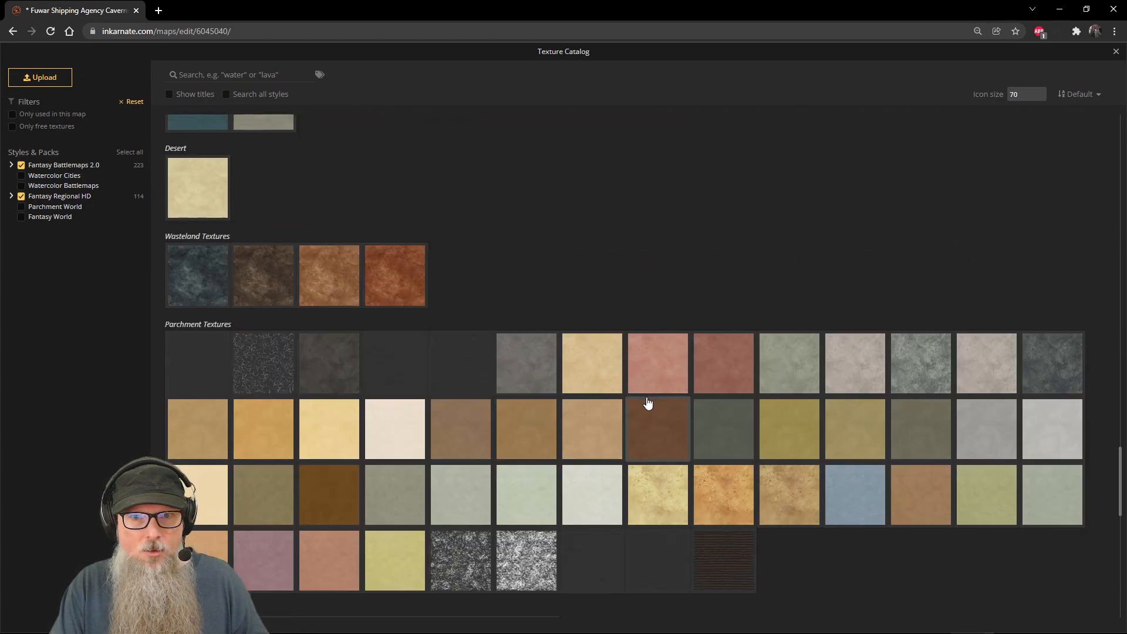
Step: Compare the Fantasy Regional HD textures and choose the mottled grey-green one from Parchment Textures
{"action": "scroll", "coordinate": [646, 401], "scroll_direction": "up", "scroll_amount": 4}
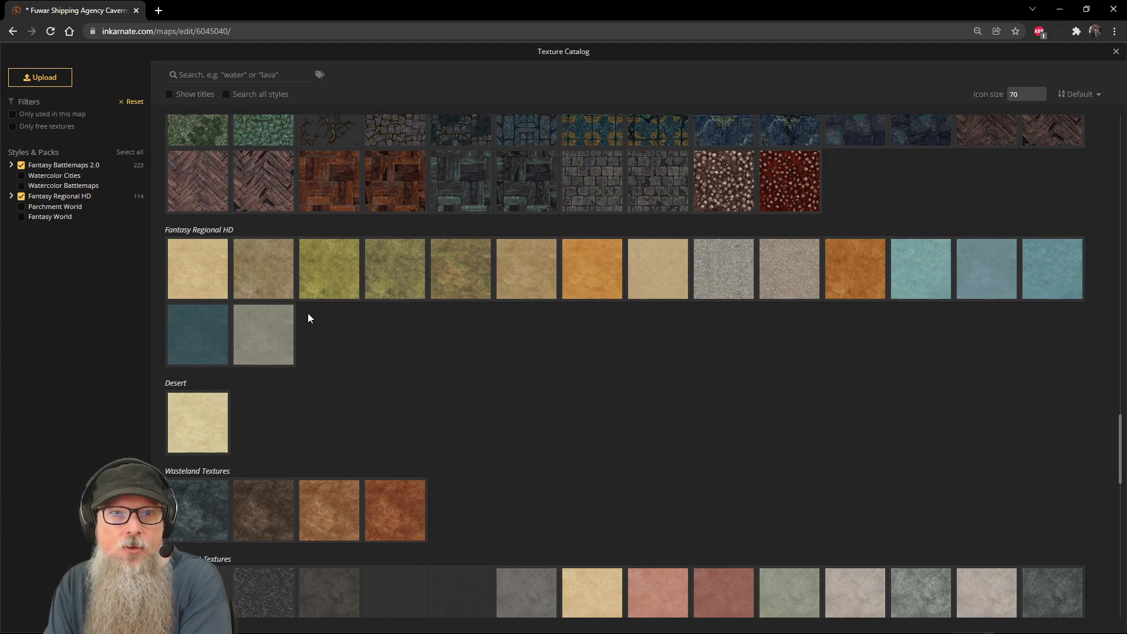
{"action": "scroll", "coordinate": [364, 323], "scroll_direction": "down", "scroll_amount": 4}
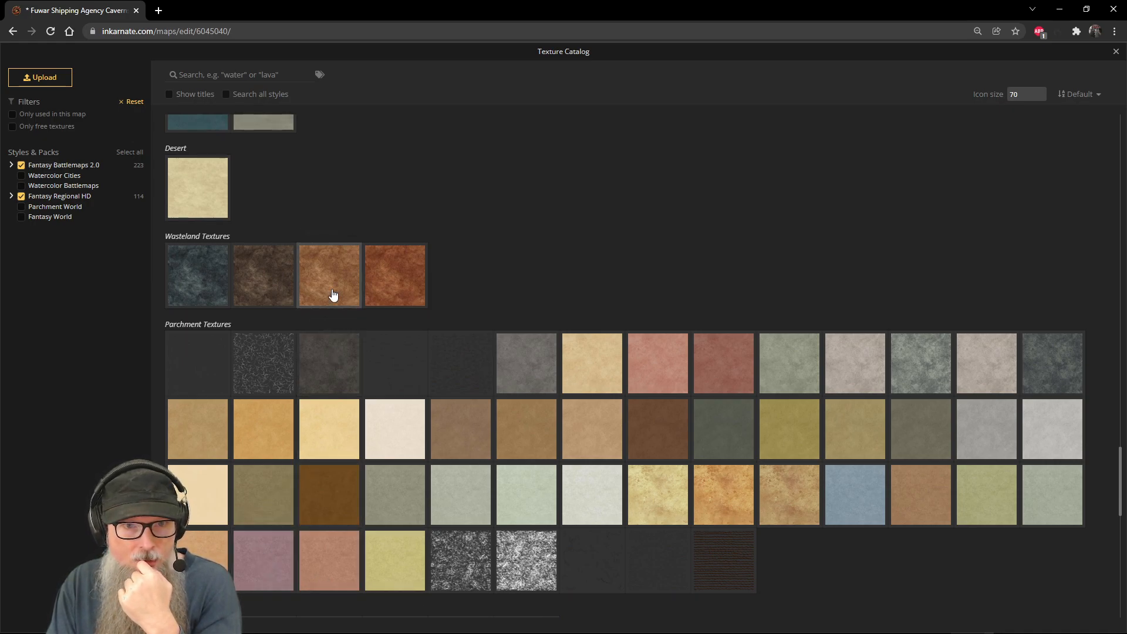
{"action": "scroll", "coordinate": [697, 417], "scroll_direction": "down", "scroll_amount": 4}
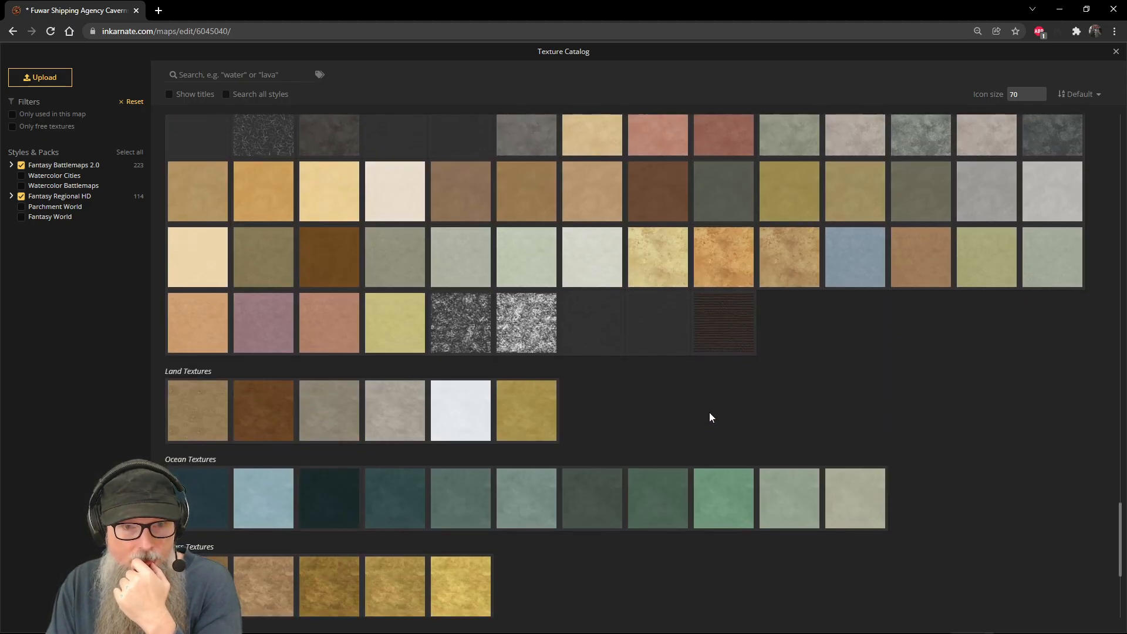
{"action": "scroll", "coordinate": [709, 417], "scroll_direction": "down", "scroll_amount": 5}
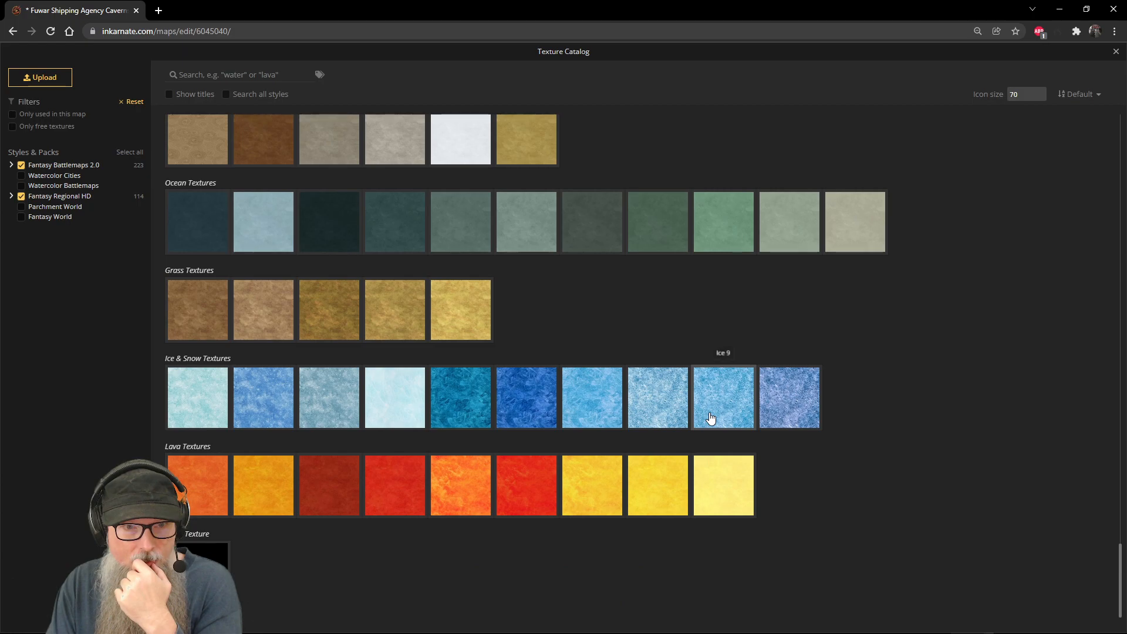
{"action": "scroll", "coordinate": [710, 417], "scroll_direction": "up", "scroll_amount": 2}
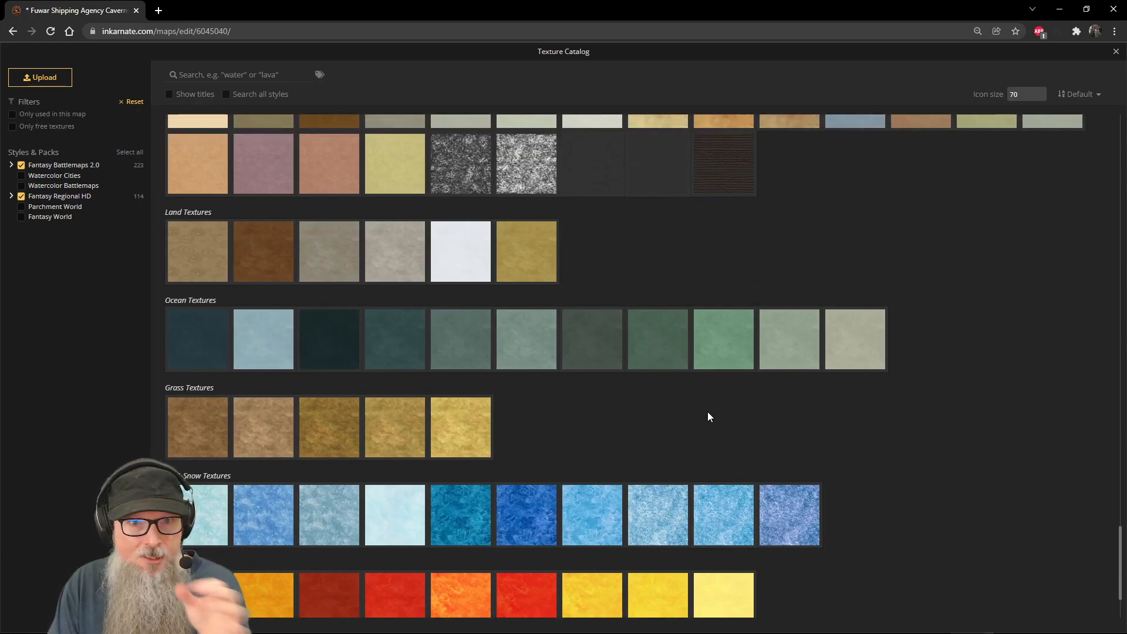
{"action": "scroll", "coordinate": [672, 330], "scroll_direction": "up", "scroll_amount": 3}
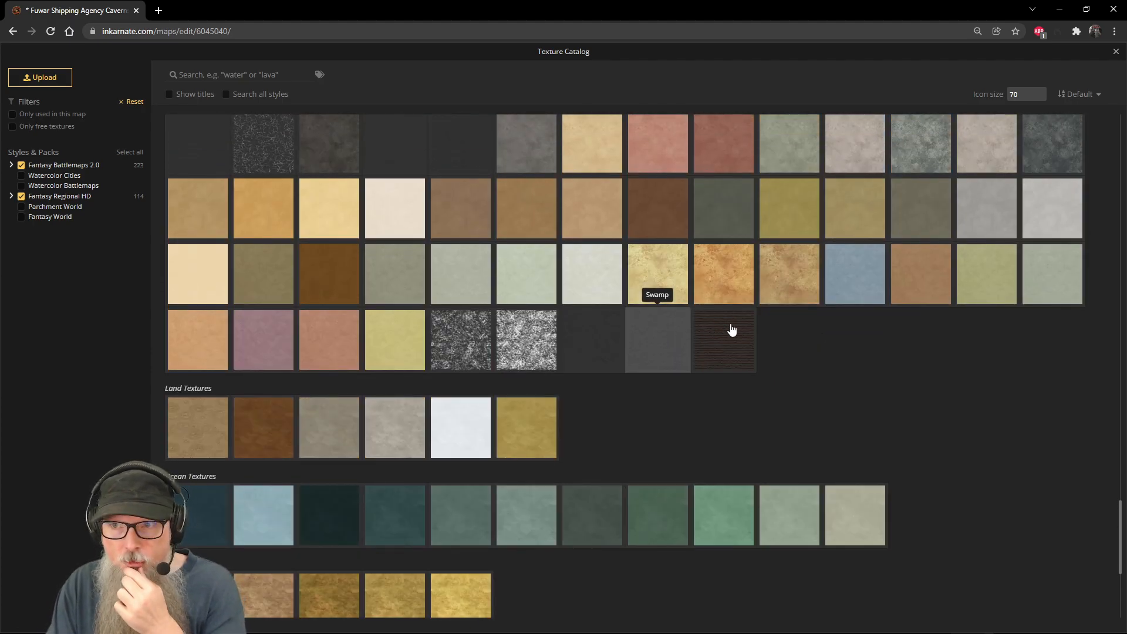
{"action": "scroll", "coordinate": [771, 317], "scroll_direction": "up", "scroll_amount": 5}
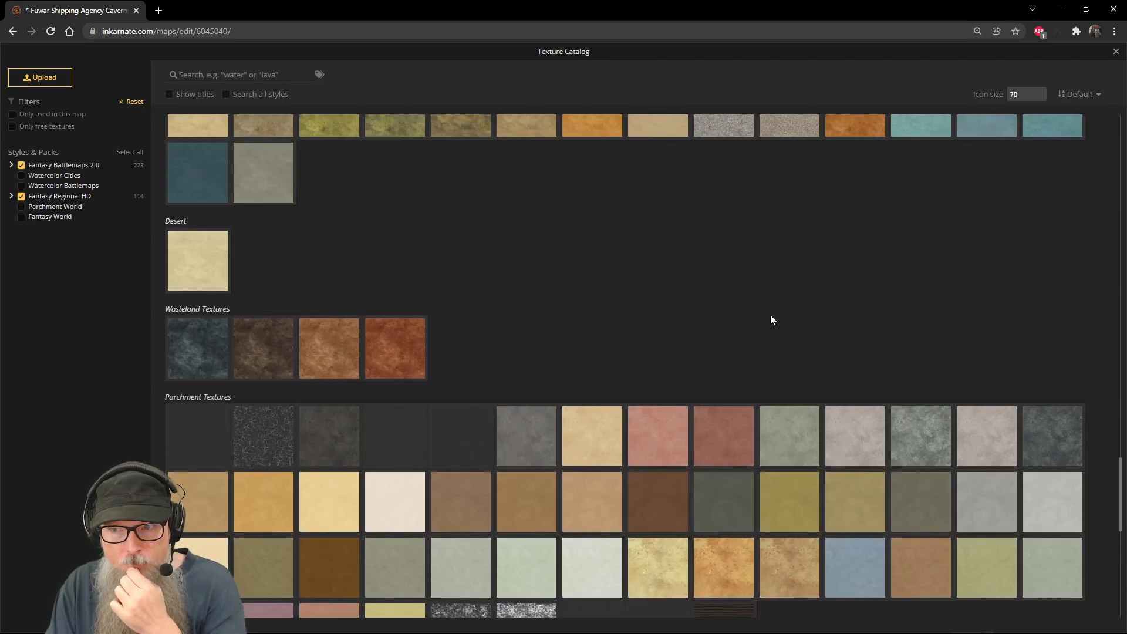
{"action": "left_click", "coordinate": [938, 431]}
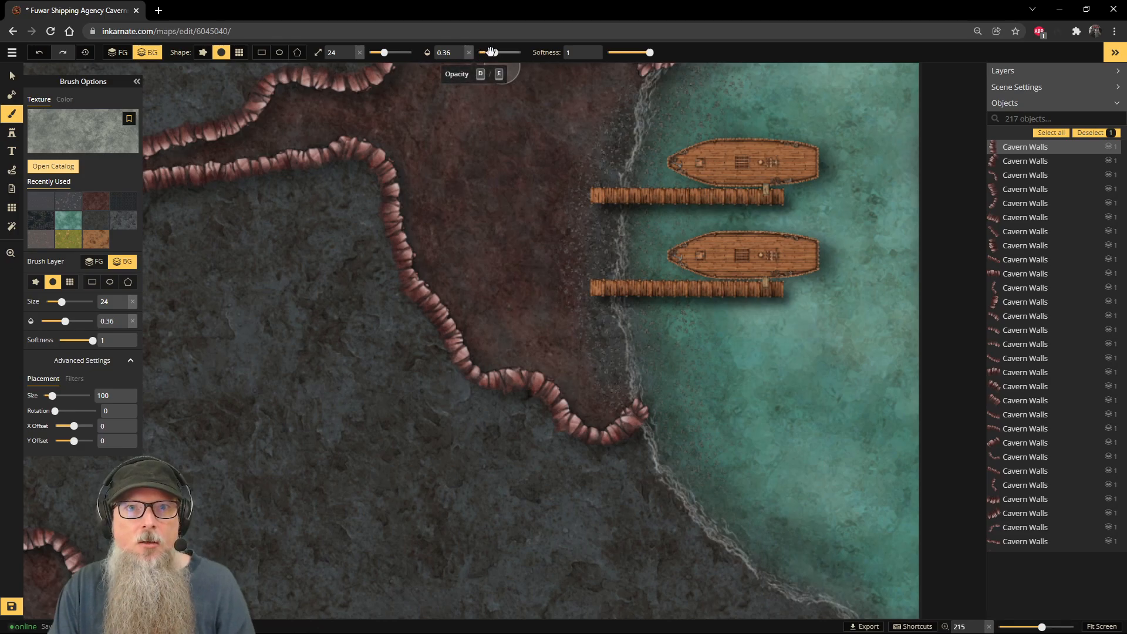
Step: Try painting the grey-green texture along the dock shoreline at brush size 24 and opacity 0.36, and undo the stroke
{"action": "scroll", "coordinate": [594, 200], "scroll_direction": "up", "scroll_amount": 3}
{"action": "key", "text": "space"}
{"action": "left_click_drag", "start_coordinate": [636, 154], "coordinate": [584, 253]}
{"action": "mouse_move", "coordinate": [607, 143]}
{"action": "left_mouse_down"}
{"action": "mouse_move", "coordinate": [557, 316]}
{"action": "mouse_move", "coordinate": [596, 221]}
{"action": "left_mouse_up"}
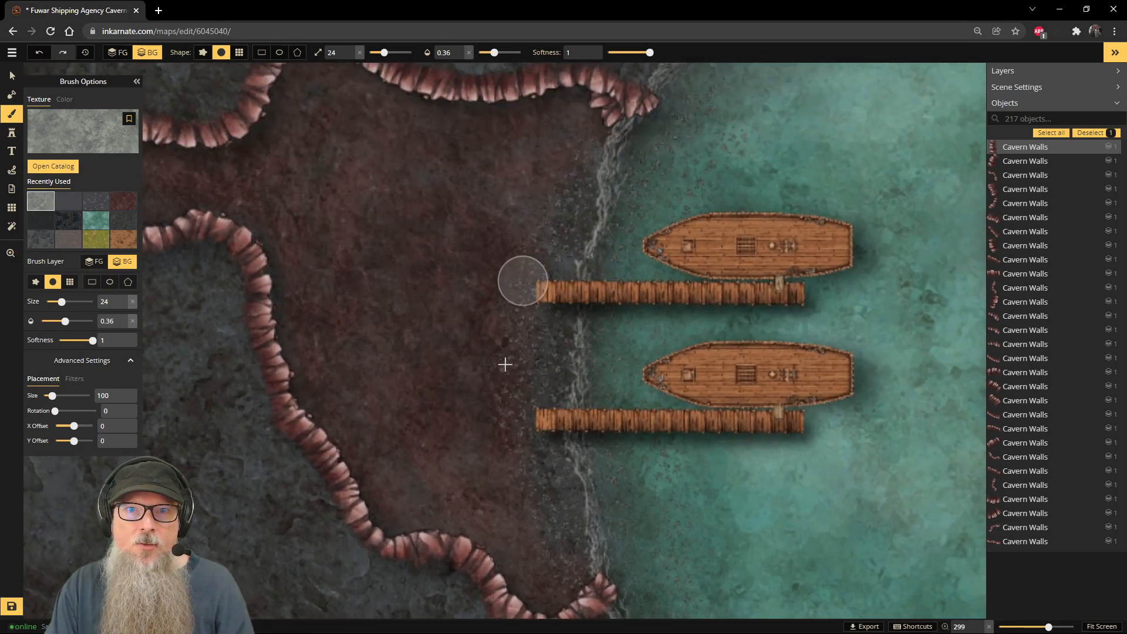
{"action": "left_click_drag", "start_coordinate": [602, 175], "coordinate": [605, 168]}
{"action": "key", "text": "ctrl+z"}
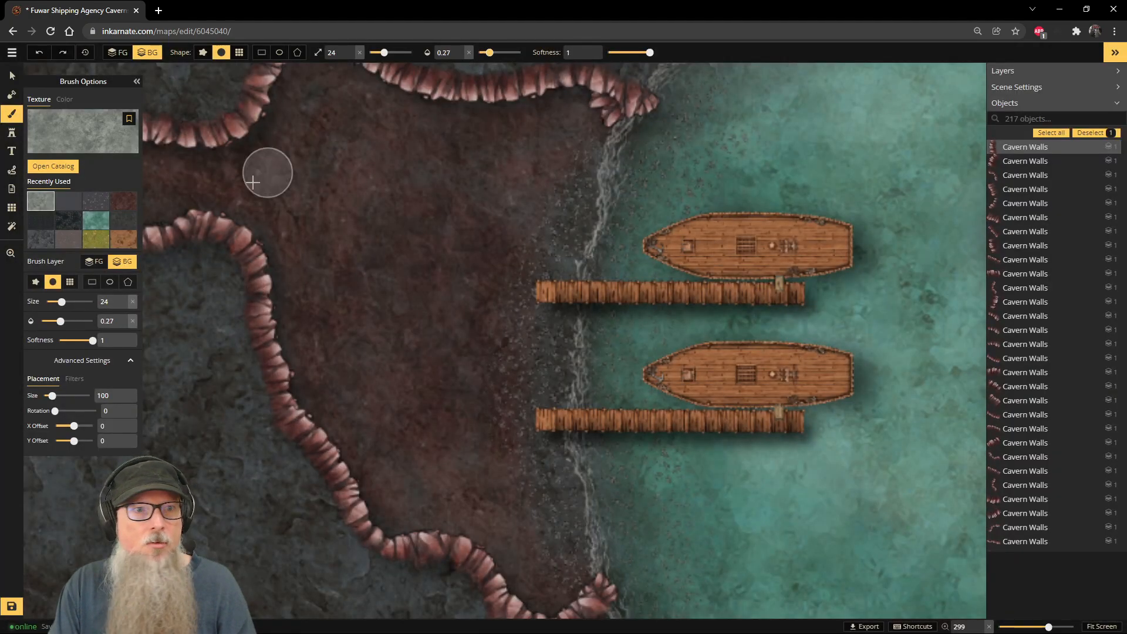
Step: Enlarge the brush to size 56 and paint a soft grey-green haze along the dock shoreline at opacity 0.27
{"action": "scroll", "coordinate": [576, 216], "scroll_direction": "up", "scroll_amount": 5}
{"action": "scroll", "coordinate": [577, 199], "scroll_direction": "up", "scroll_amount": 10}
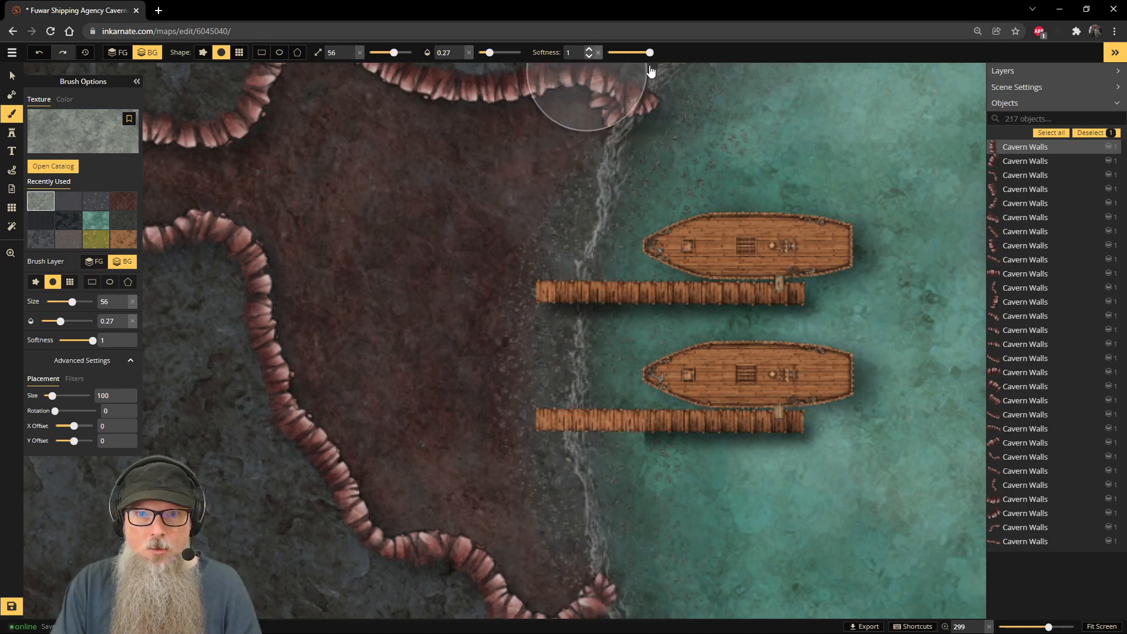
{"action": "scroll", "coordinate": [805, 390], "scroll_direction": "down", "scroll_amount": 3}
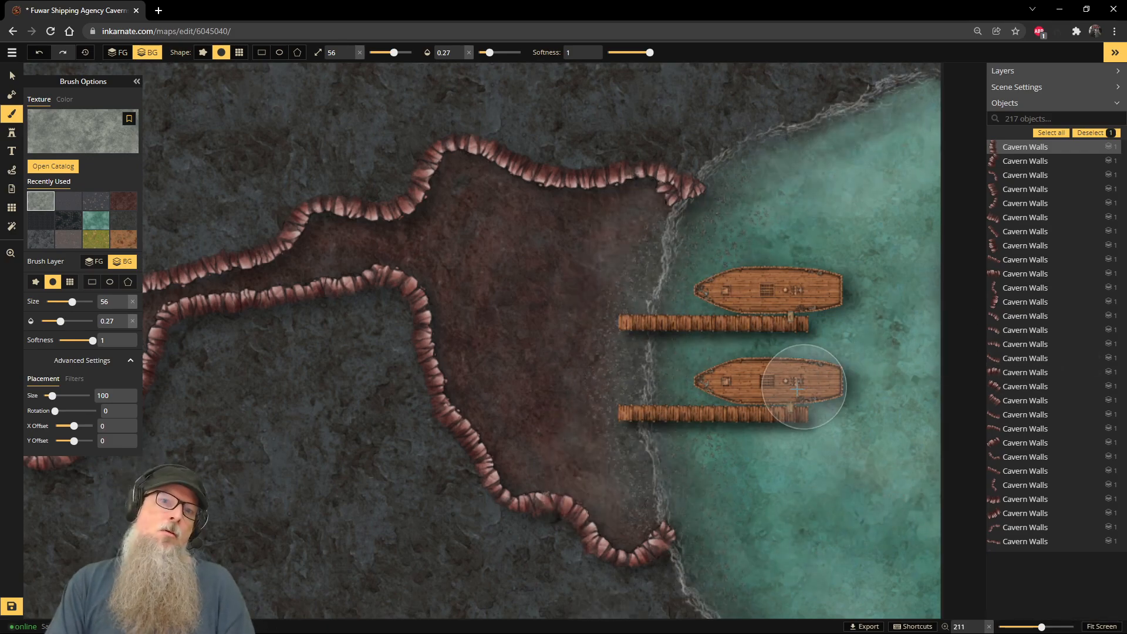
{"action": "scroll", "coordinate": [782, 407], "scroll_direction": "down", "scroll_amount": 5}
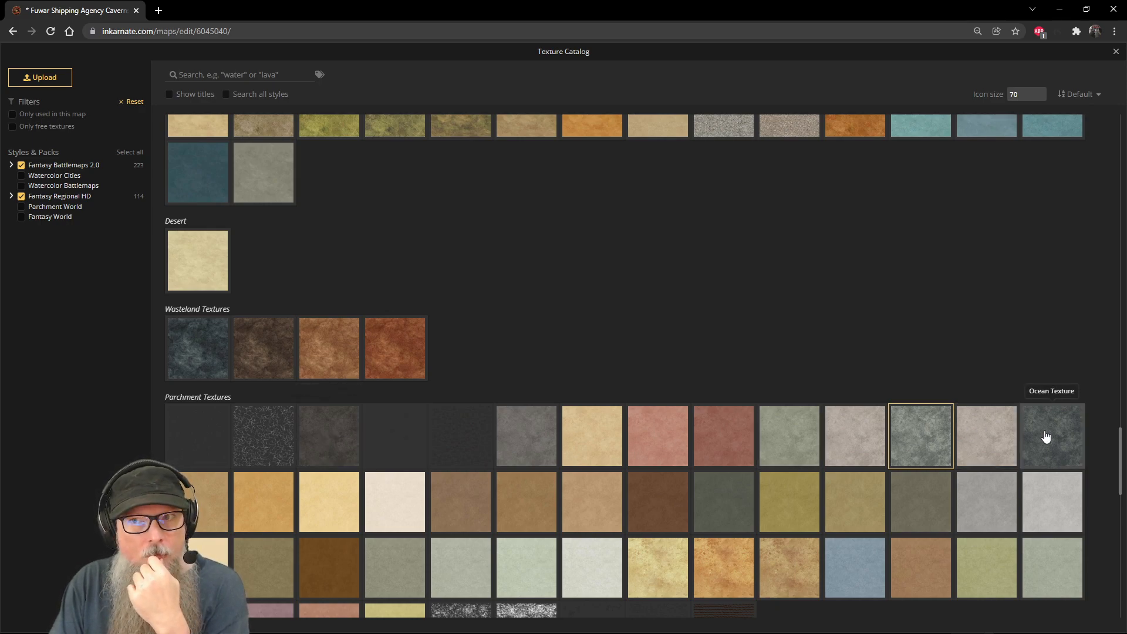
Step: Choose the dark blue-grey texture from Wasteland Textures for further shoreline shading
{"action": "scroll", "coordinate": [813, 244], "scroll_direction": "up", "scroll_amount": 6}
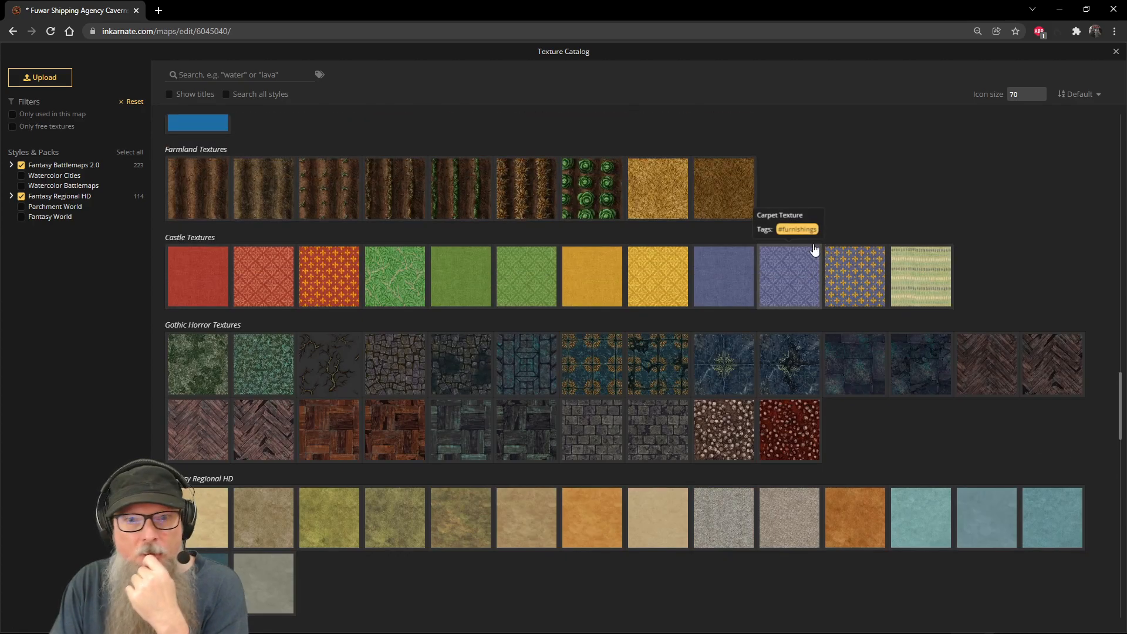
{"action": "scroll", "coordinate": [814, 250], "scroll_direction": "down", "scroll_amount": 15}
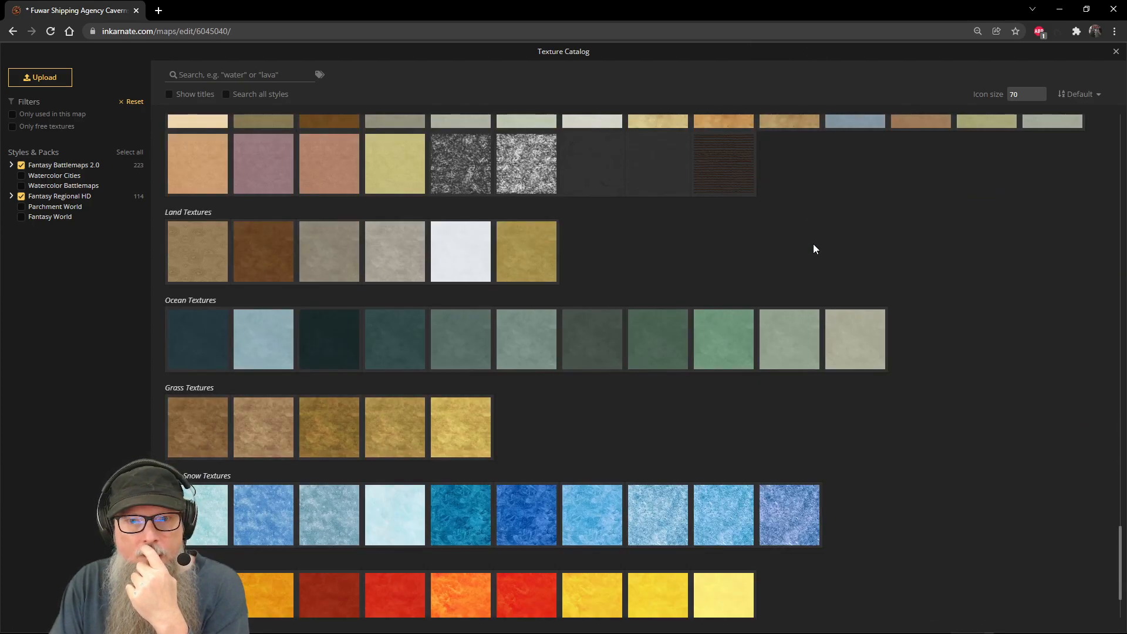
{"action": "scroll", "coordinate": [814, 248], "scroll_direction": "down", "scroll_amount": 2}
{"action": "scroll", "coordinate": [814, 248], "scroll_direction": "up", "scroll_amount": 5}
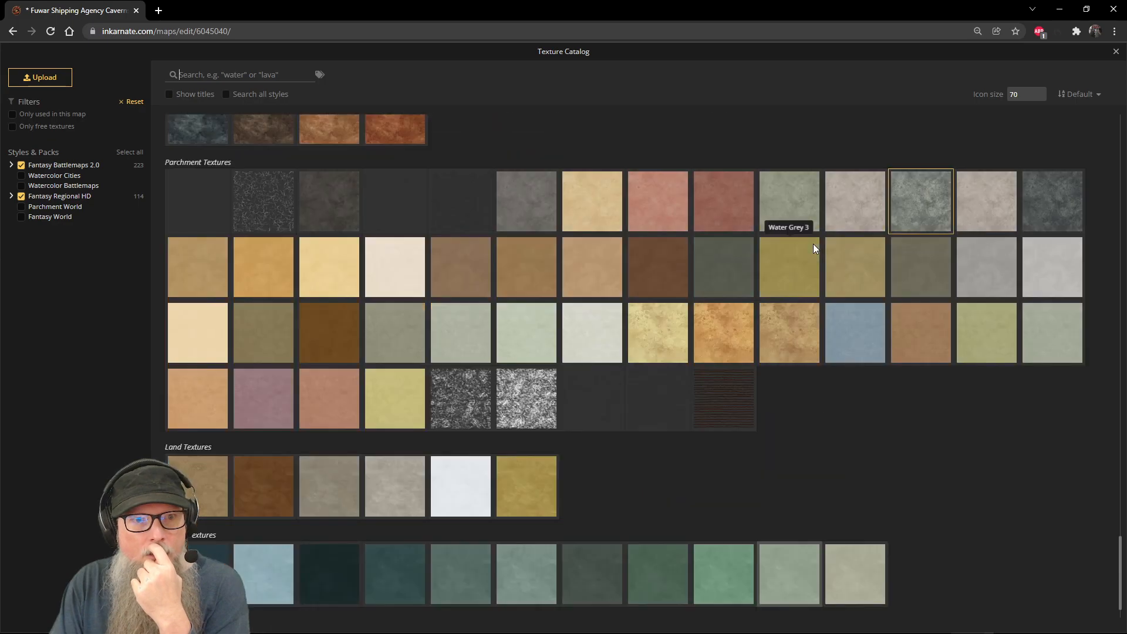
{"action": "scroll", "coordinate": [813, 248], "scroll_direction": "up", "scroll_amount": 5}
{"action": "scroll", "coordinate": [814, 248], "scroll_direction": "up", "scroll_amount": 3}
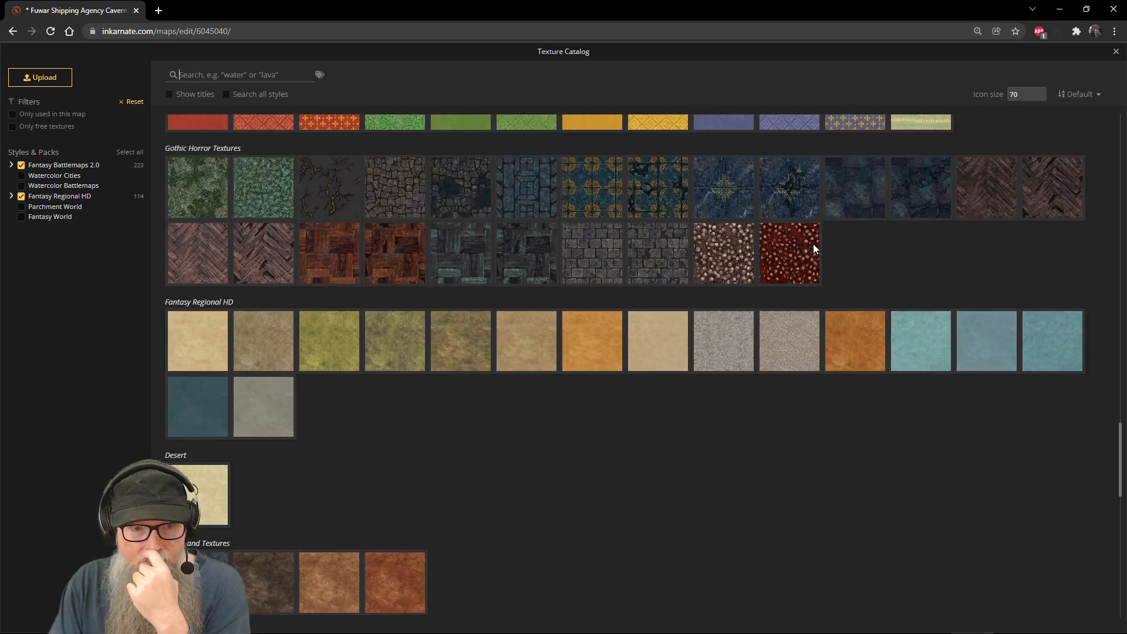
{"action": "scroll", "coordinate": [814, 249], "scroll_direction": "down", "scroll_amount": 2}
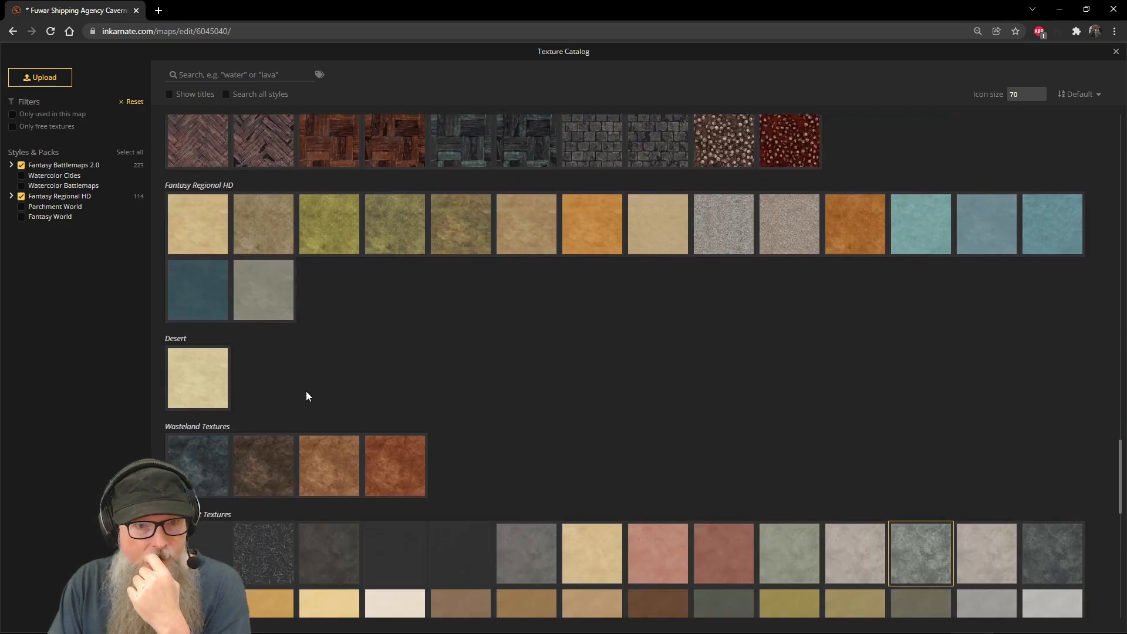
{"action": "left_click", "coordinate": [186, 467]}
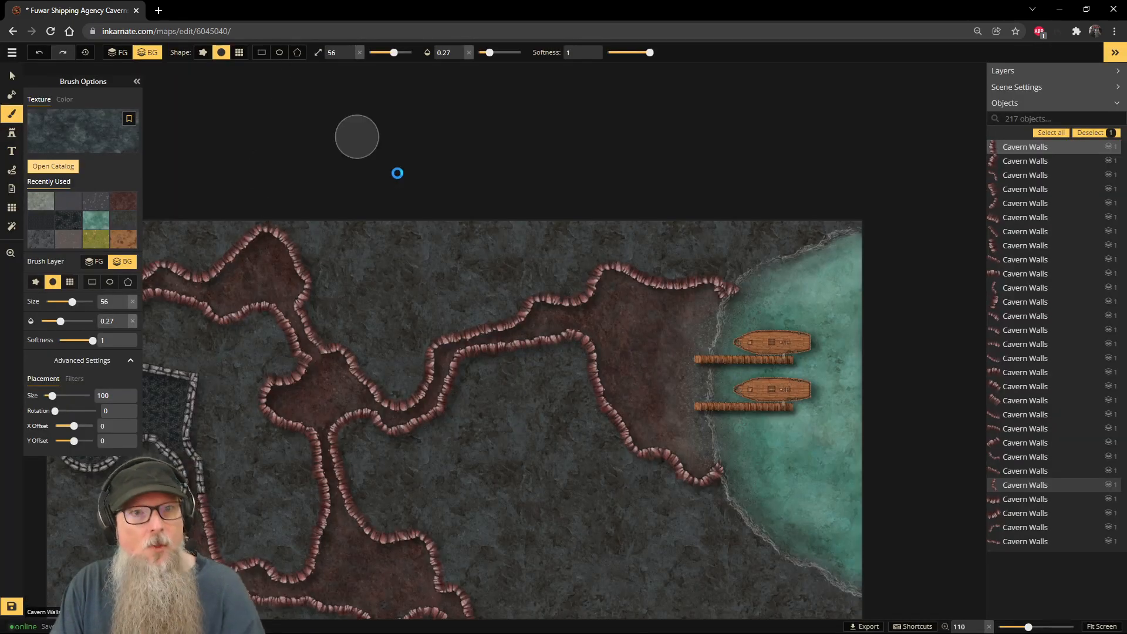
Step: Lower the brush opacity to 0.18 and paint the blue-grey texture along the shoreline between the cavern wall ends
{"action": "left_click", "coordinate": [460, 56]}
{"action": "left_click", "coordinate": [459, 56]}
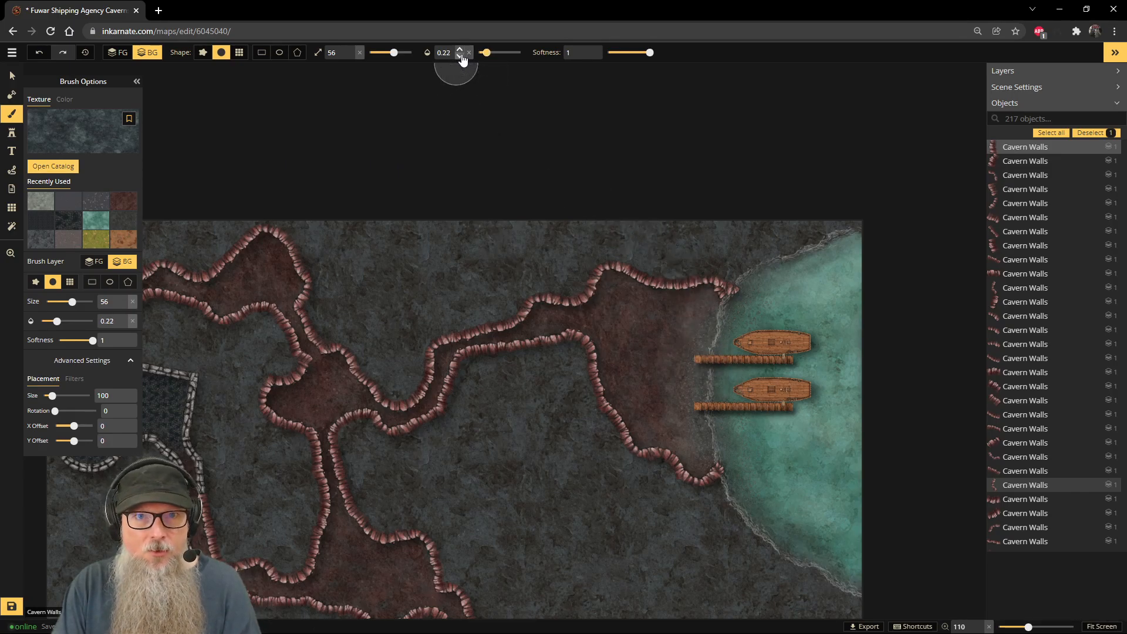
{"action": "left_click", "coordinate": [461, 56]}
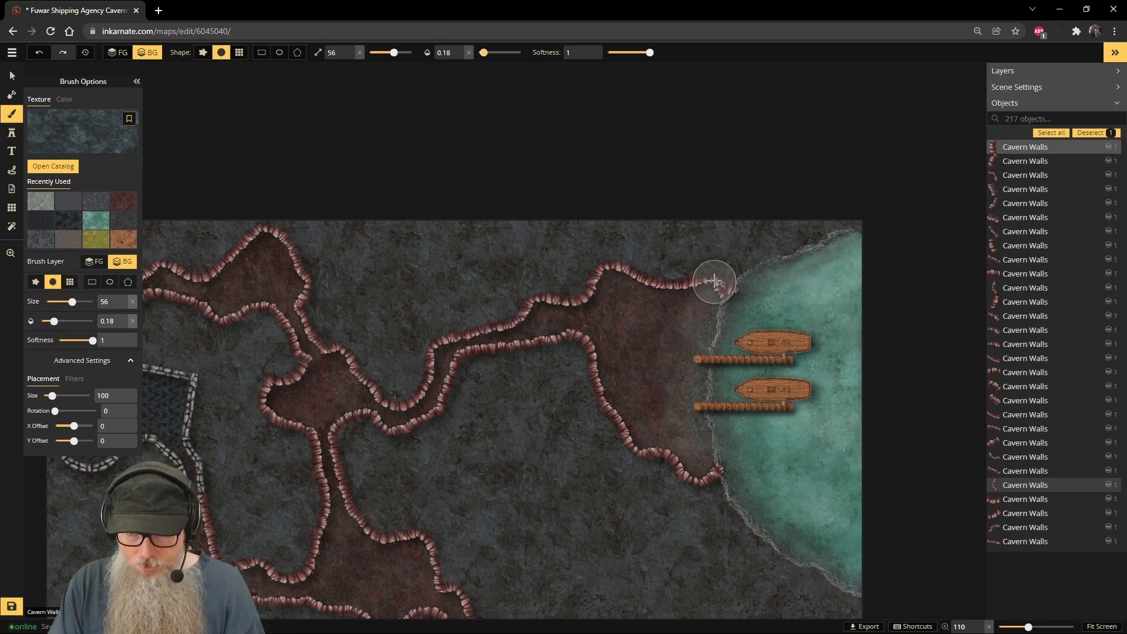
{"action": "left_click", "coordinate": [718, 503]}
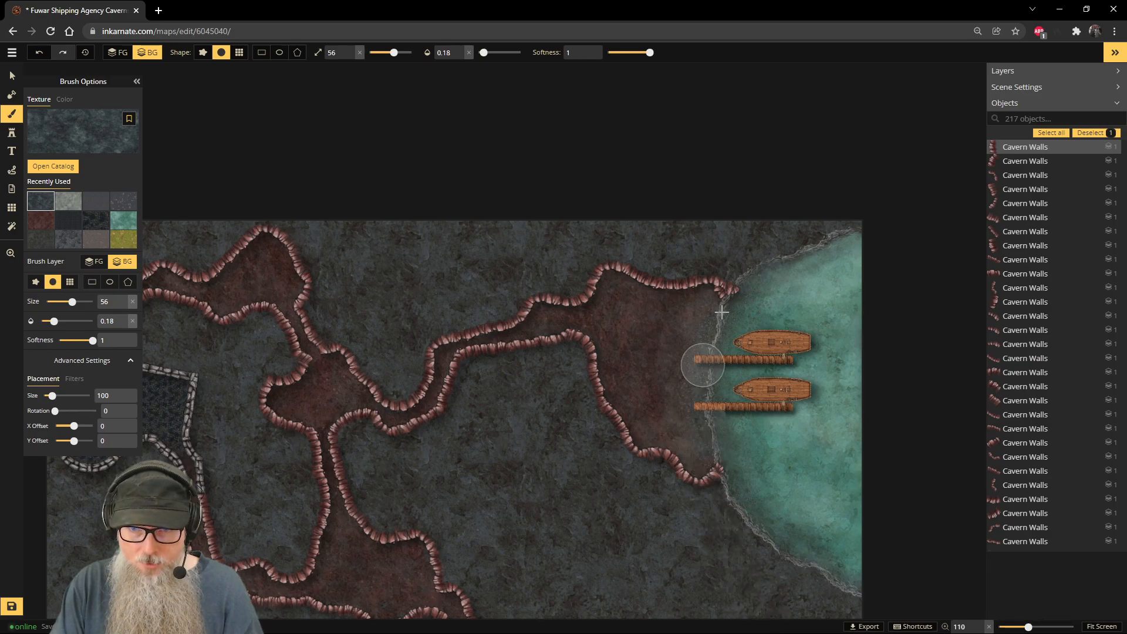
Step: Check the blended shoreline around the docks up close and save the map
{"action": "scroll", "coordinate": [722, 326], "scroll_direction": "up", "scroll_amount": 5}
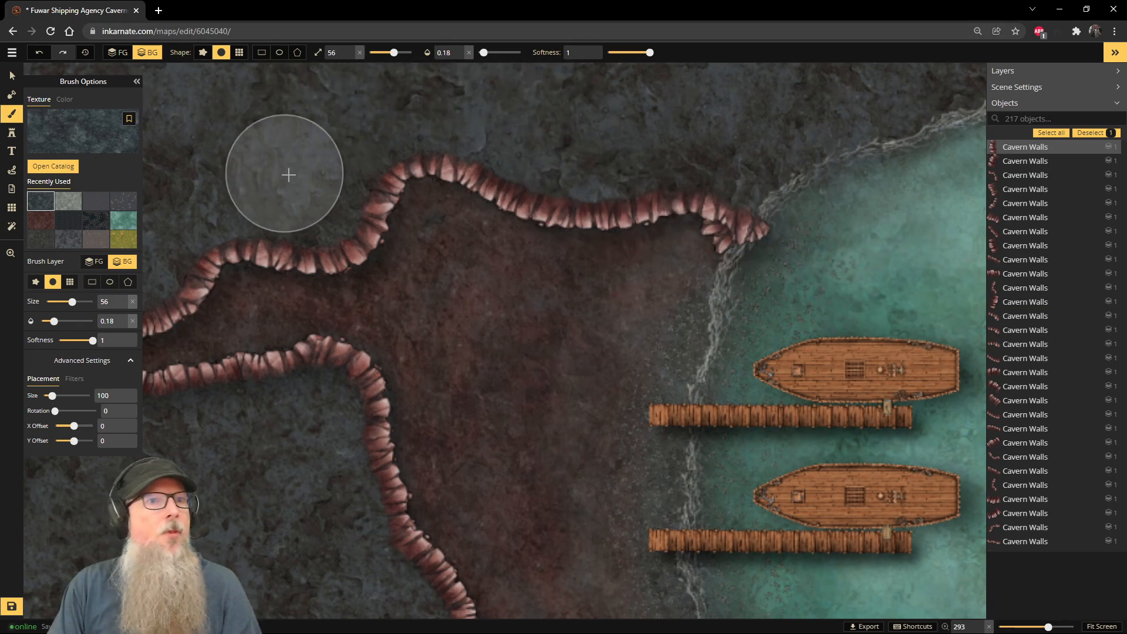
{"action": "scroll", "coordinate": [695, 280], "scroll_direction": "down", "scroll_amount": 1}
{"action": "scroll", "coordinate": [696, 281], "scroll_direction": "down", "scroll_amount": 5}
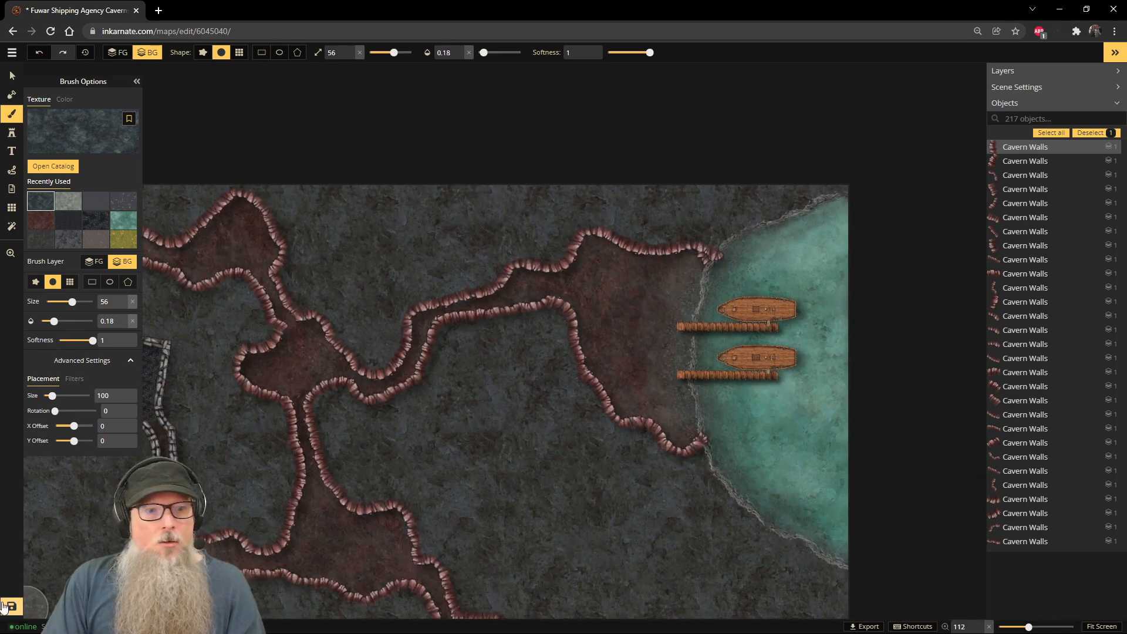
{"action": "left_click", "coordinate": [12, 606]}
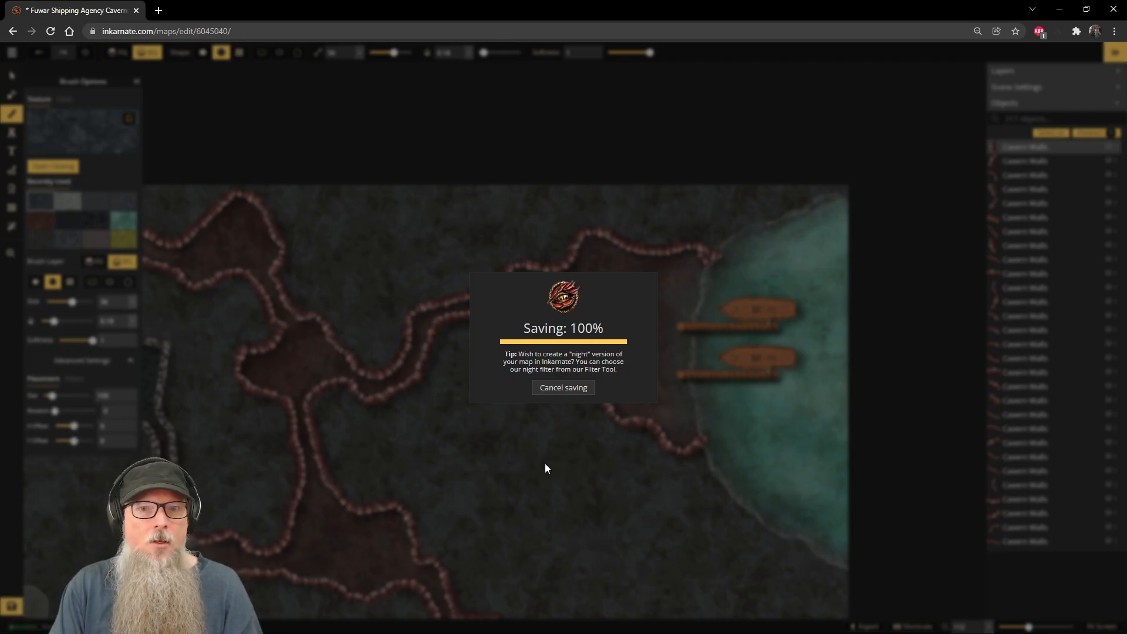
Step: Choose the dark brown texture with gold mottling from the texture catalog for the southeastern cavern floor
{"action": "scroll", "coordinate": [667, 514], "scroll_direction": "down", "scroll_amount": 2}
{"action": "key", "text": "space"}
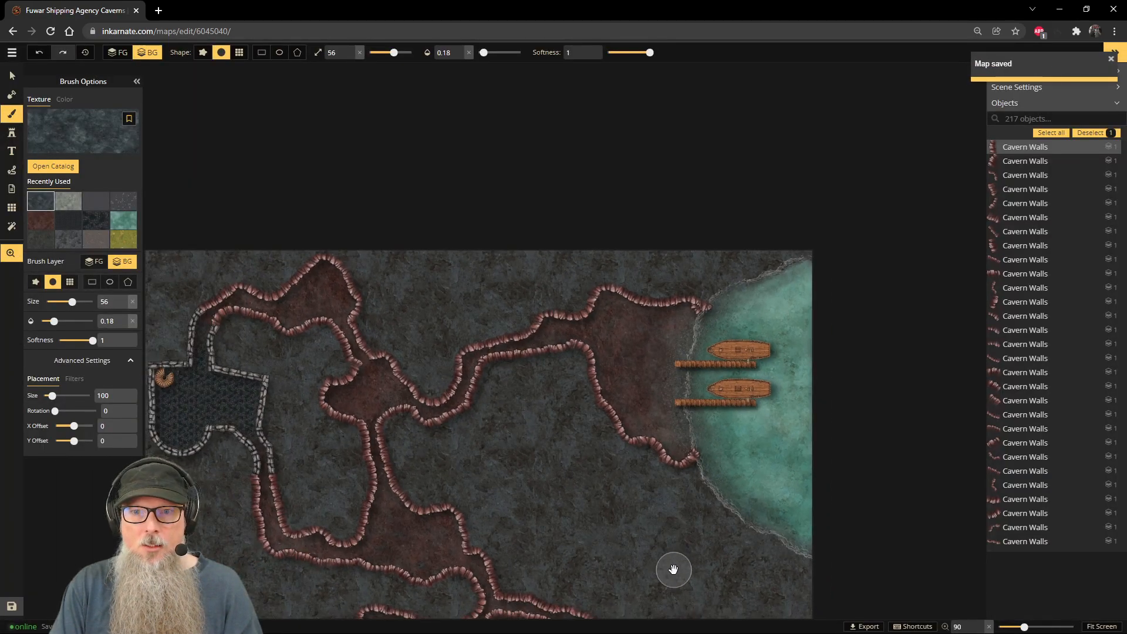
{"action": "left_click_drag", "start_coordinate": [673, 570], "coordinate": [589, 269]}
{"action": "scroll", "coordinate": [574, 389], "scroll_direction": "up", "scroll_amount": 5}
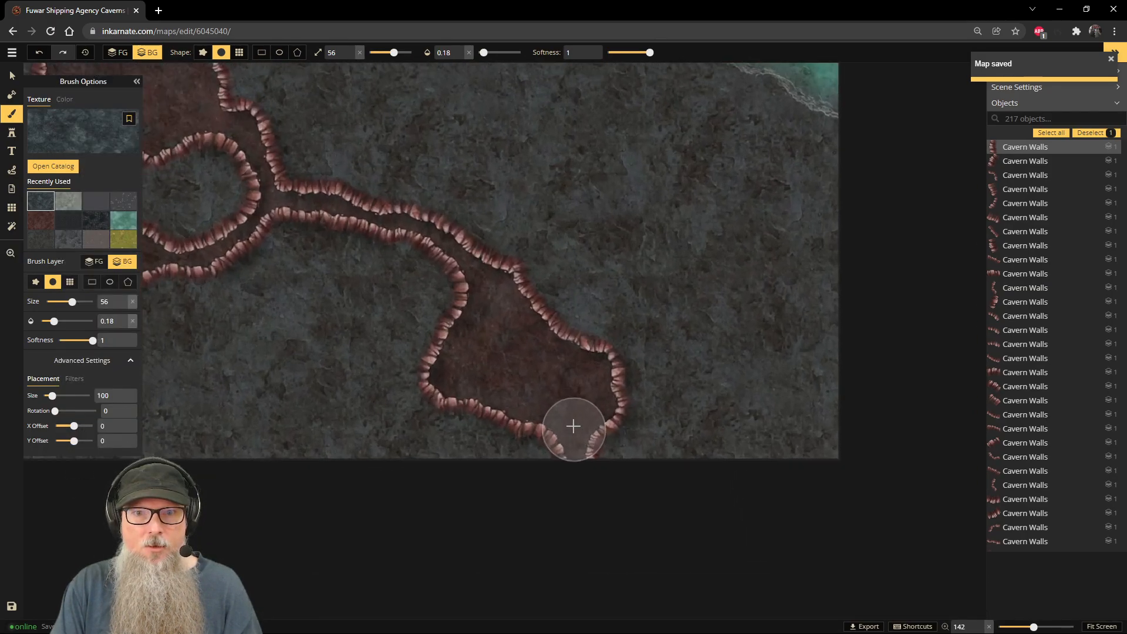
{"action": "scroll", "coordinate": [546, 312], "scroll_direction": "up", "scroll_amount": 3}
{"action": "left_click", "coordinate": [47, 167]}
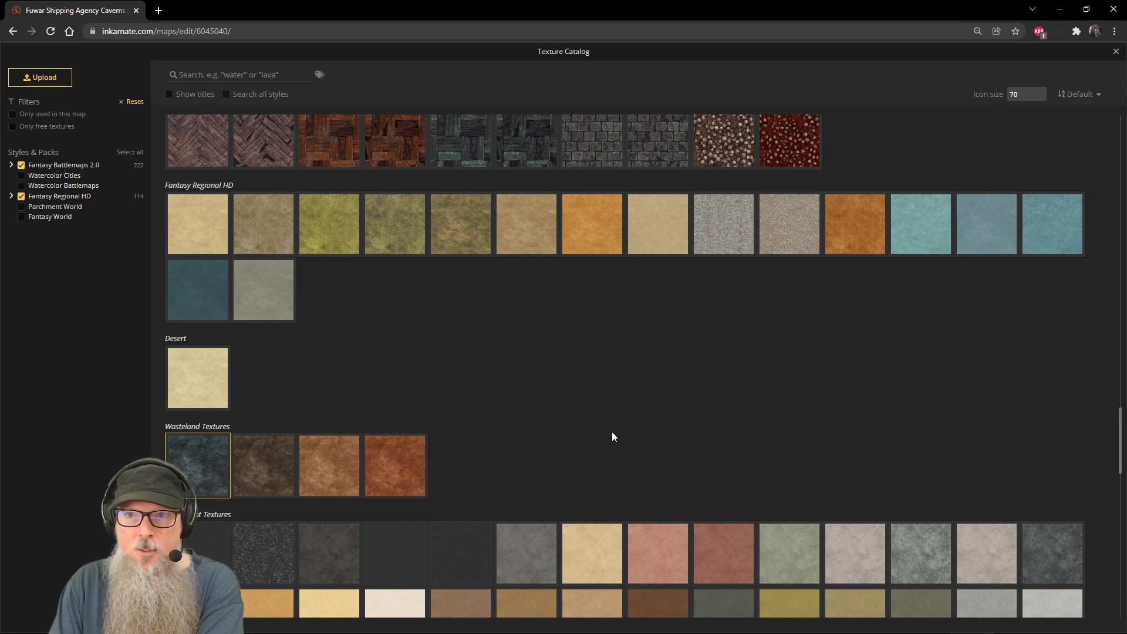
{"action": "scroll", "coordinate": [611, 431], "scroll_direction": "down", "scroll_amount": 5}
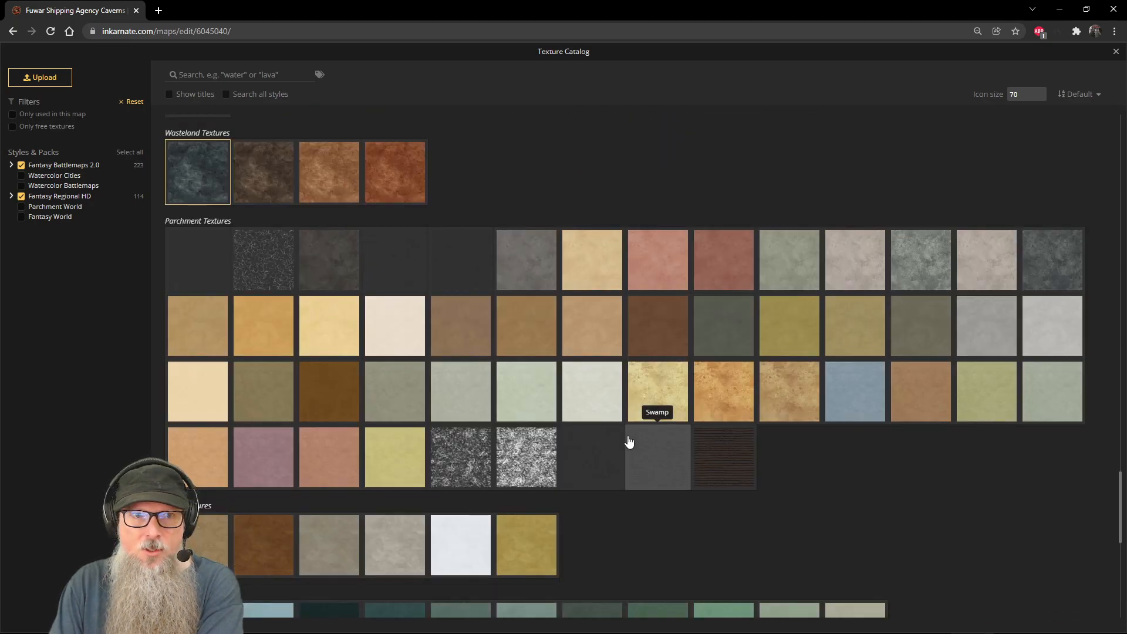
{"action": "scroll", "coordinate": [629, 442], "scroll_direction": "down", "scroll_amount": 7}
{"action": "scroll", "coordinate": [628, 435], "scroll_direction": "up", "scroll_amount": 15}
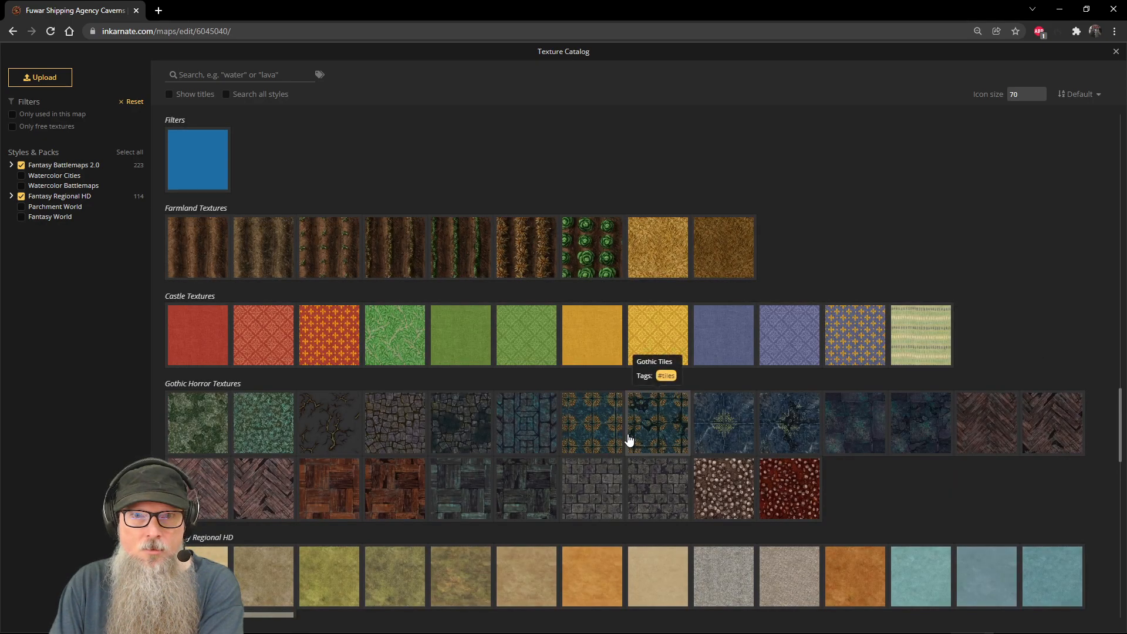
{"action": "scroll", "coordinate": [628, 438], "scroll_direction": "down", "scroll_amount": 15}
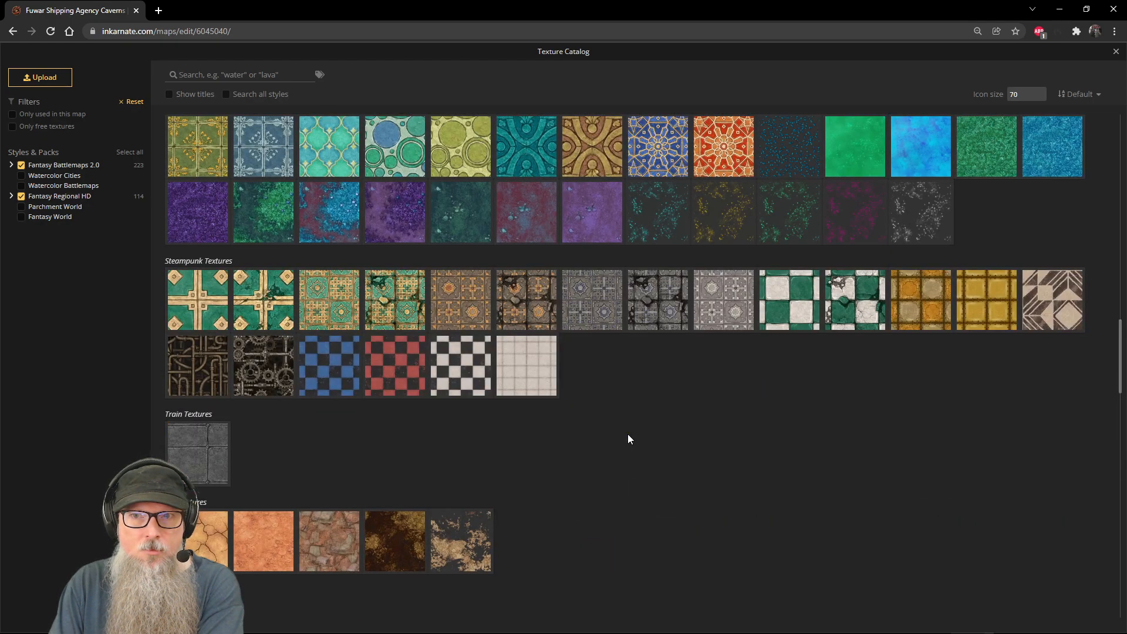
{"action": "left_click", "coordinate": [376, 517]}
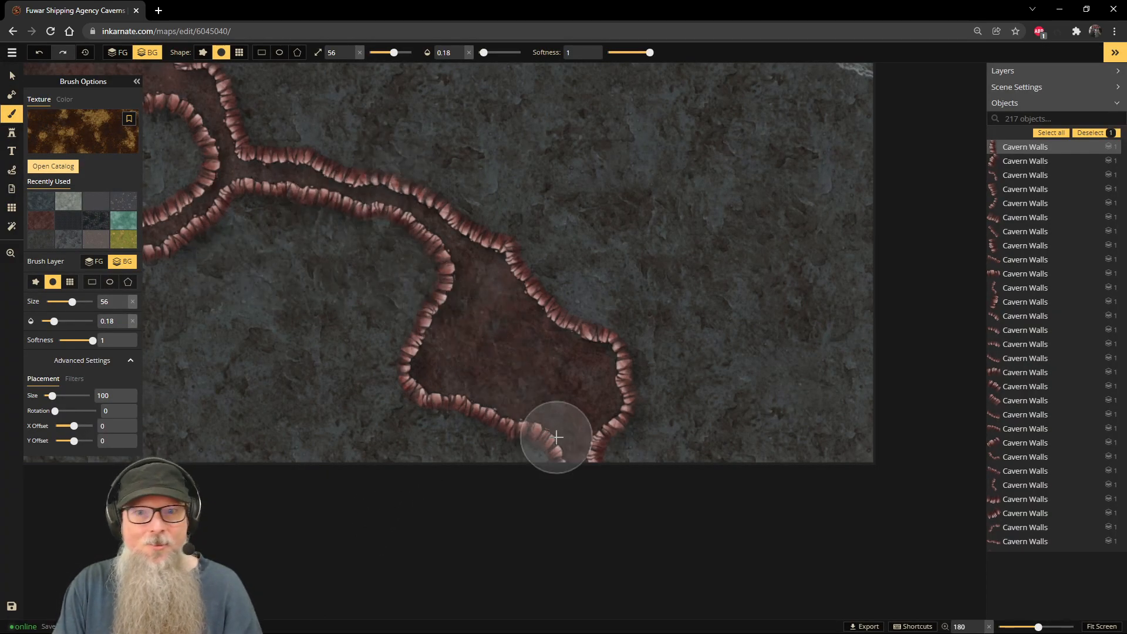
Step: Reduce the brown-gold texture's placement size to 10
{"action": "left_click_drag", "start_coordinate": [117, 396], "coordinate": [76, 404]}
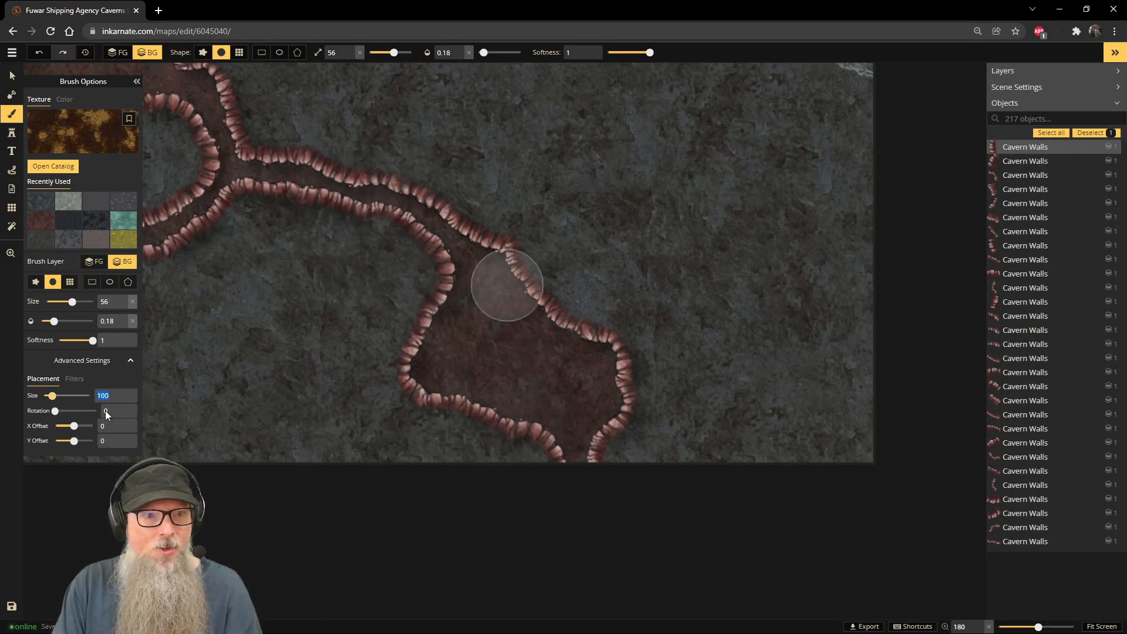
{"action": "type", "text": "4"}
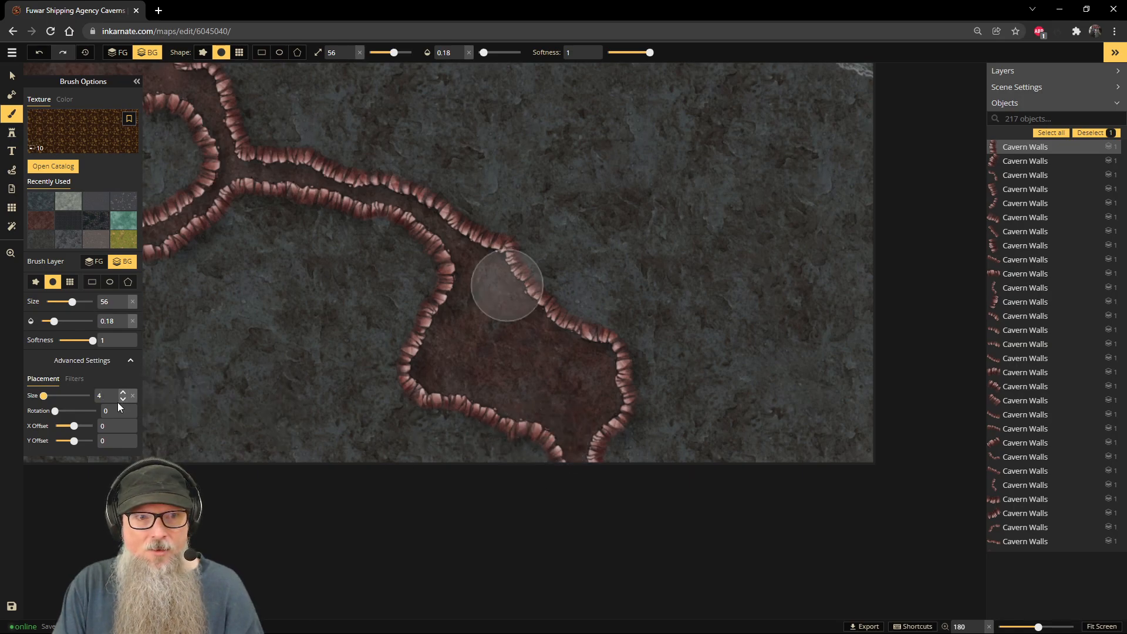
{"action": "type", "text": "5"}
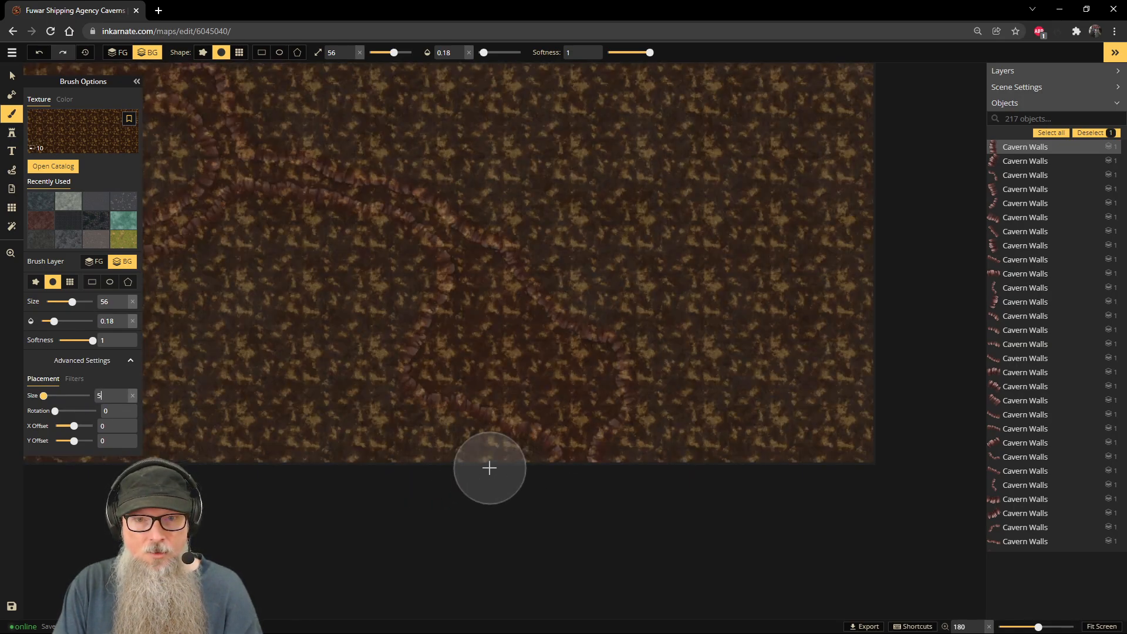
{"action": "type", "text": "s"}
{"action": "scroll", "coordinate": [529, 458], "scroll_direction": "up", "scroll_amount": 10}
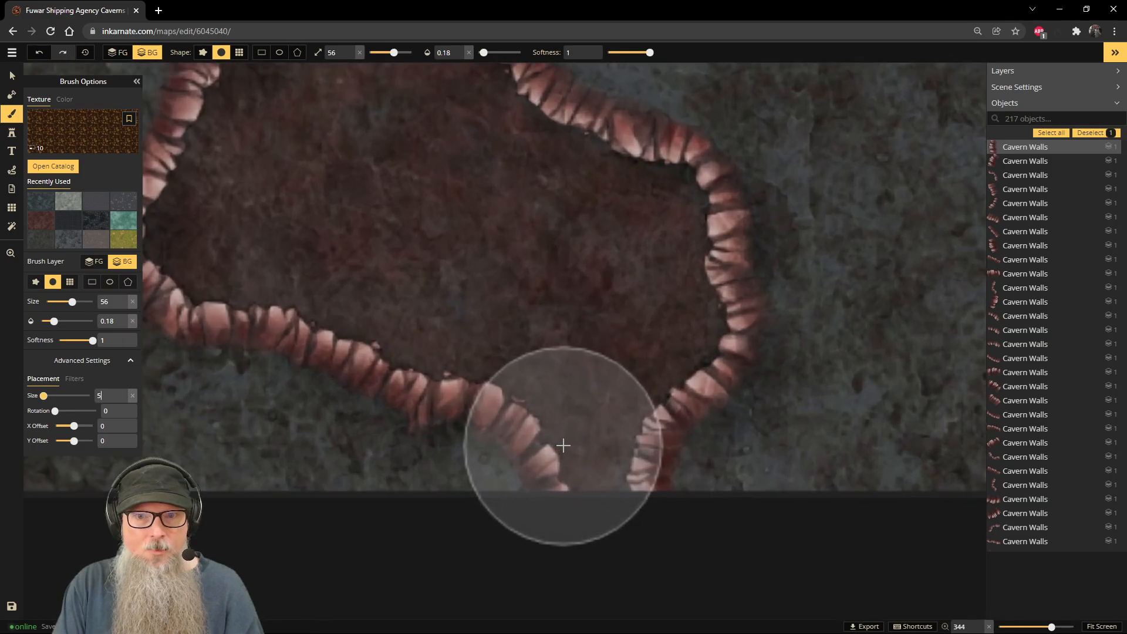
{"action": "type", "text": "sssssssss"}
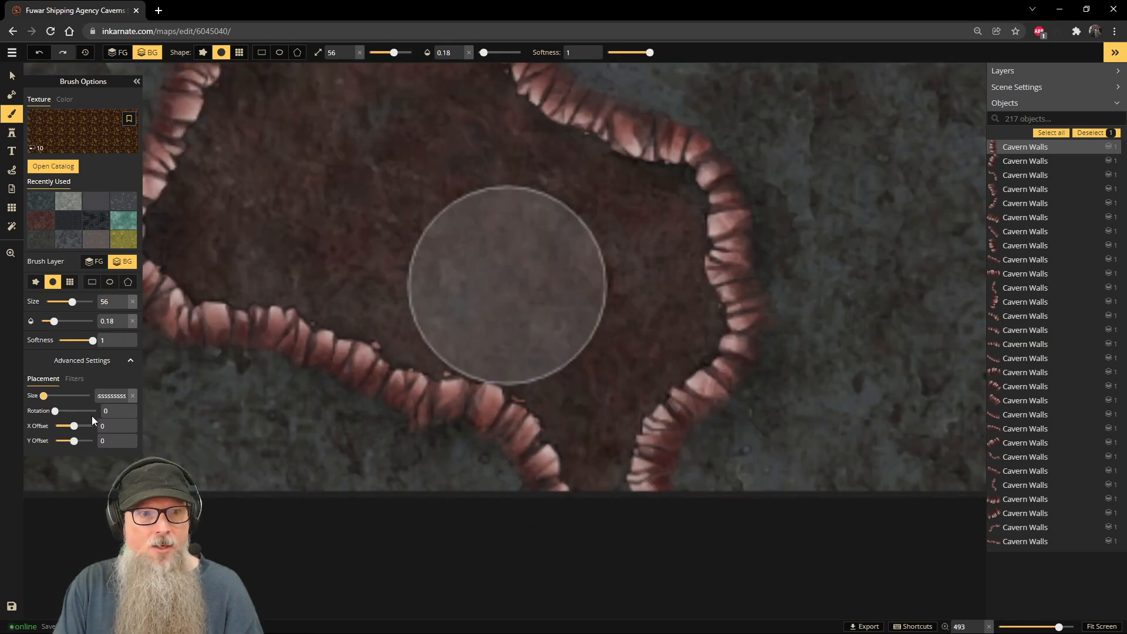
{"action": "key", "text": "BackSpace"}
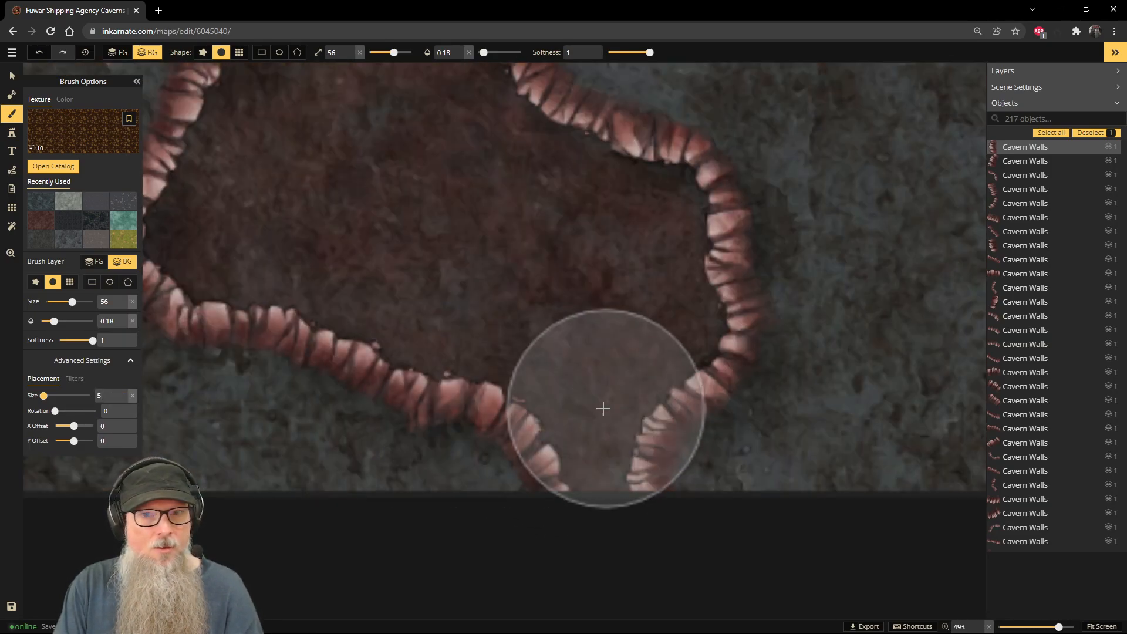
Step: Paint the brown-gold texture at brush size 17 and opacity 0.24 around the southeastern cavern's exit at the map edge
{"action": "left_click_drag", "start_coordinate": [377, 54], "coordinate": [381, 51]}
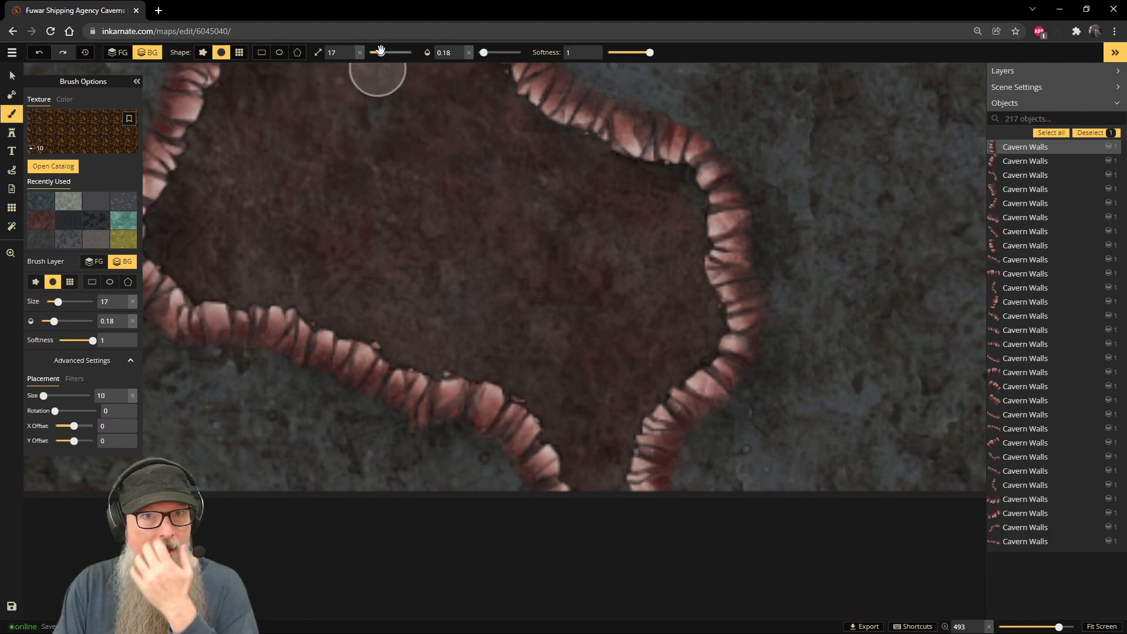
{"action": "left_click", "coordinate": [461, 50]}
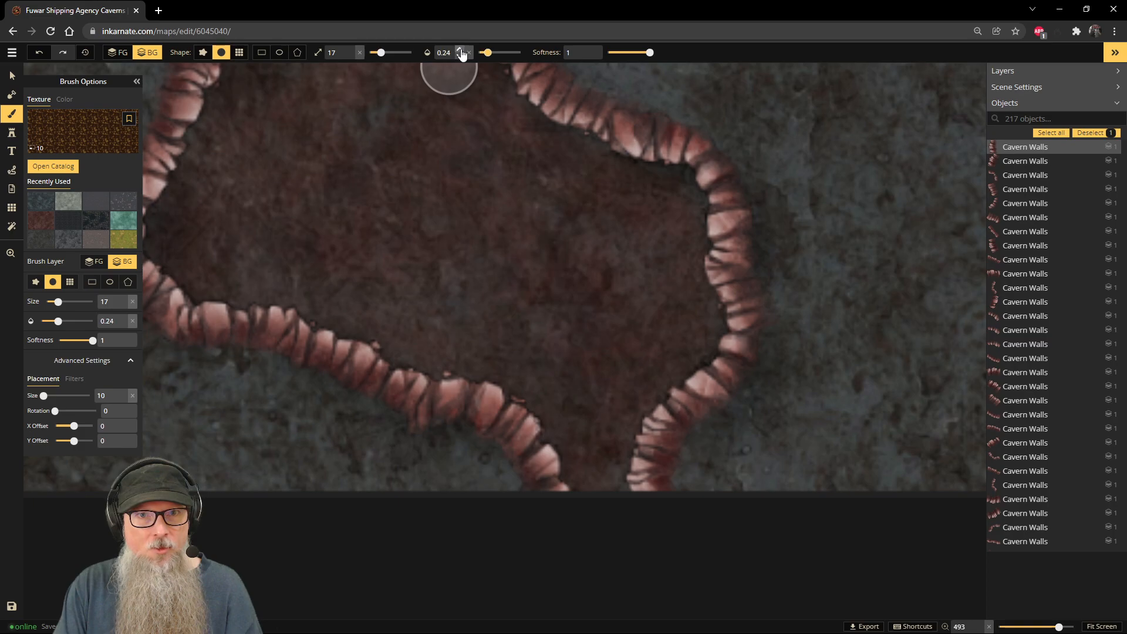
{"action": "left_click", "coordinate": [460, 56]}
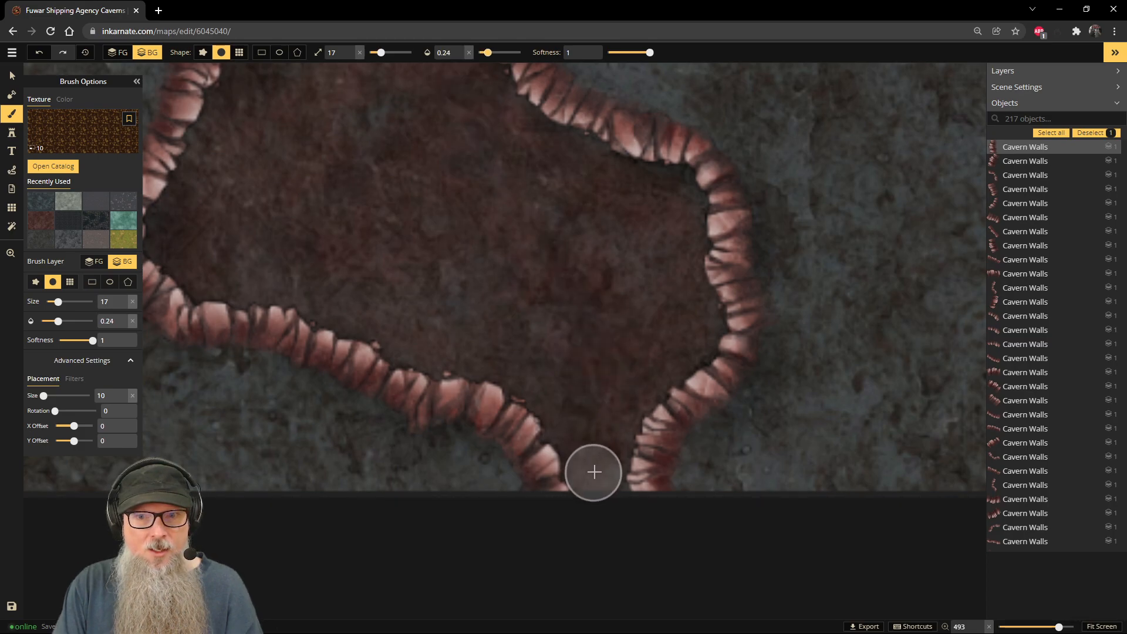
{"action": "mouse_move", "coordinate": [573, 406]}
{"action": "left_mouse_down"}
{"action": "mouse_move", "coordinate": [628, 440]}
{"action": "mouse_move", "coordinate": [616, 421]}
{"action": "mouse_move", "coordinate": [586, 420]}
{"action": "mouse_move", "coordinate": [636, 378]}
{"action": "mouse_move", "coordinate": [573, 463]}
{"action": "mouse_move", "coordinate": [521, 404]}
{"action": "mouse_move", "coordinate": [617, 485]}
{"action": "mouse_move", "coordinate": [534, 403]}
{"action": "mouse_move", "coordinate": [647, 397]}
{"action": "mouse_move", "coordinate": [515, 394]}
{"action": "mouse_move", "coordinate": [607, 399]}
{"action": "mouse_move", "coordinate": [626, 383]}
{"action": "mouse_move", "coordinate": [606, 500]}
{"action": "mouse_move", "coordinate": [587, 458]}
{"action": "mouse_move", "coordinate": [607, 513]}
{"action": "mouse_move", "coordinate": [665, 369]}
{"action": "mouse_move", "coordinate": [590, 479]}
{"action": "mouse_move", "coordinate": [526, 371]}
{"action": "mouse_move", "coordinate": [630, 355]}
{"action": "mouse_move", "coordinate": [495, 362]}
{"action": "mouse_move", "coordinate": [635, 348]}
{"action": "mouse_move", "coordinate": [671, 320]}
{"action": "mouse_move", "coordinate": [663, 257]}
{"action": "mouse_move", "coordinate": [616, 335]}
{"action": "mouse_move", "coordinate": [475, 360]}
{"action": "mouse_move", "coordinate": [481, 343]}
{"action": "mouse_move", "coordinate": [626, 354]}
{"action": "mouse_move", "coordinate": [661, 272]}
{"action": "mouse_move", "coordinate": [702, 332]}
{"action": "mouse_move", "coordinate": [631, 341]}
{"action": "mouse_move", "coordinate": [557, 323]}
{"action": "mouse_move", "coordinate": [574, 276]}
{"action": "mouse_move", "coordinate": [481, 189]}
{"action": "mouse_move", "coordinate": [477, 229]}
{"action": "mouse_move", "coordinate": [431, 280]}
{"action": "mouse_move", "coordinate": [463, 334]}
{"action": "mouse_move", "coordinate": [618, 323]}
{"action": "mouse_move", "coordinate": [565, 245]}
{"action": "mouse_move", "coordinate": [446, 255]}
{"action": "mouse_move", "coordinate": [563, 436]}
{"action": "mouse_move", "coordinate": [583, 439]}
{"action": "mouse_move", "coordinate": [607, 478]}
{"action": "mouse_move", "coordinate": [621, 461]}
{"action": "mouse_move", "coordinate": [644, 486]}
{"action": "mouse_move", "coordinate": [633, 505]}
{"action": "mouse_move", "coordinate": [582, 473]}
{"action": "mouse_move", "coordinate": [606, 310]}
{"action": "left_mouse_up"}
{"action": "scroll", "coordinate": [606, 310], "scroll_direction": "down", "scroll_amount": 5}
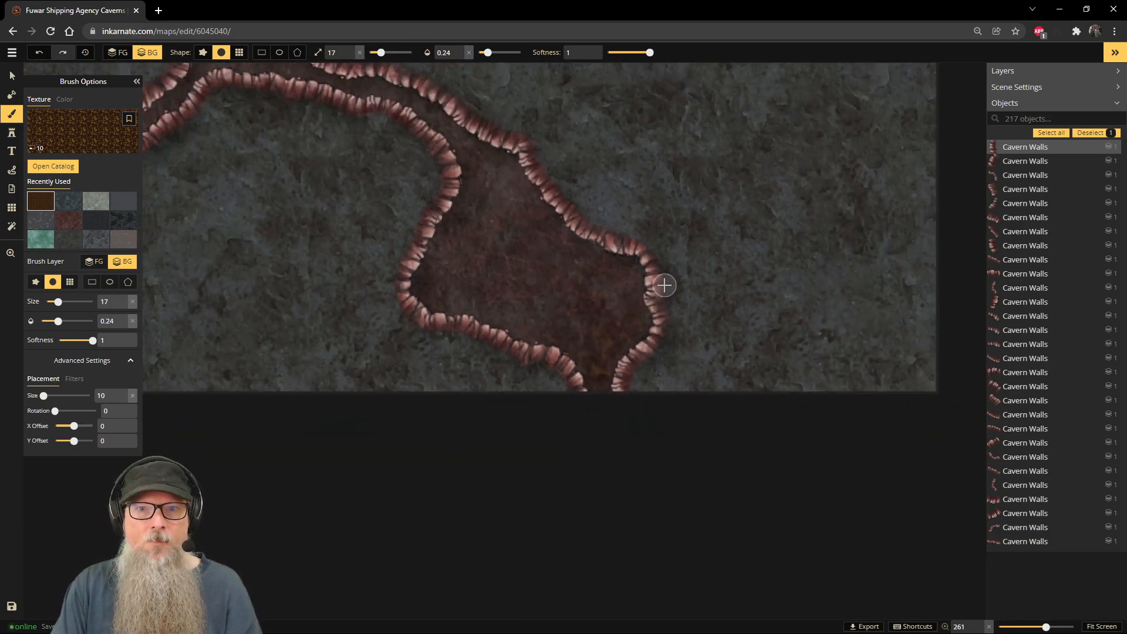
{"action": "left_click_drag", "start_coordinate": [657, 234], "coordinate": [664, 288]}
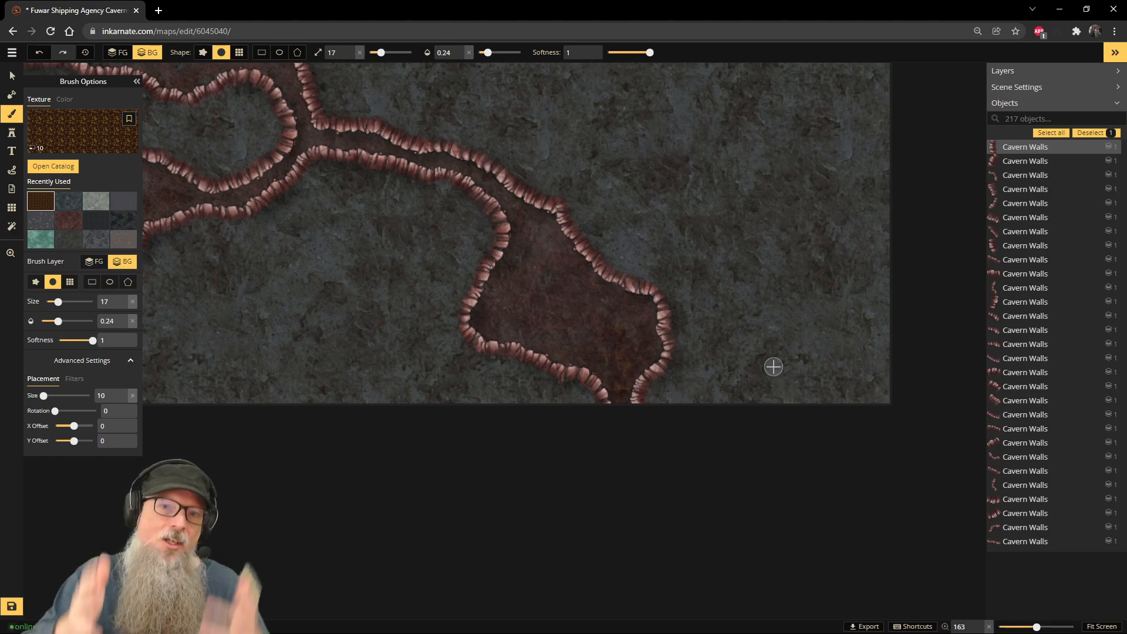
Step: Switch to the recently used grey pebble texture at opacity 1 and reduce its placement size to 10
{"action": "left_click", "coordinate": [48, 229]}
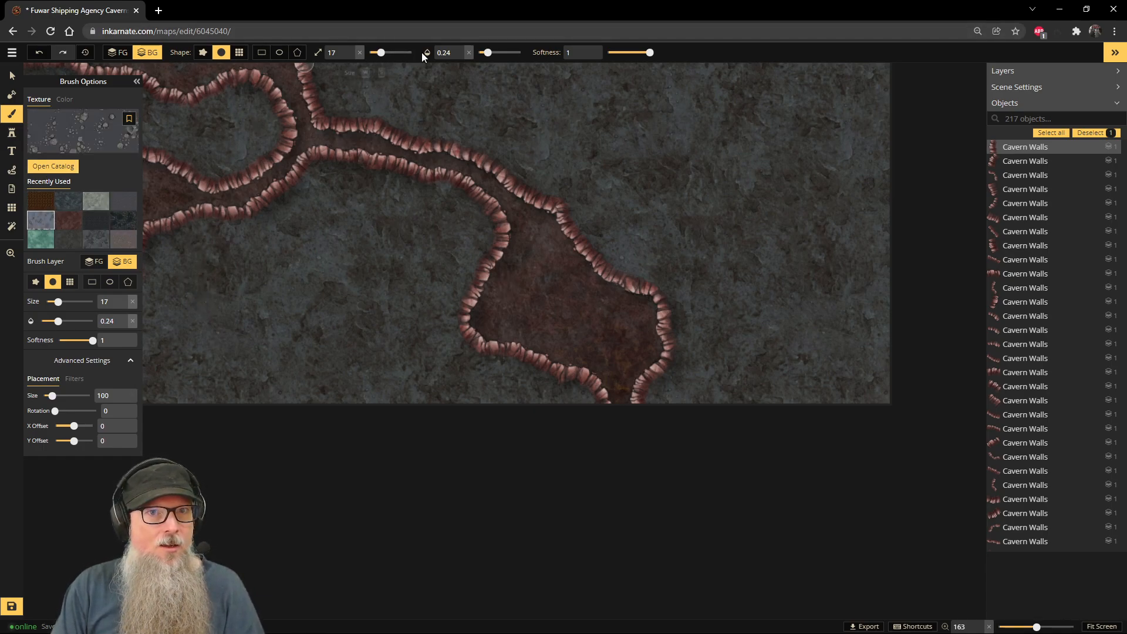
{"action": "left_click", "coordinate": [453, 52]}
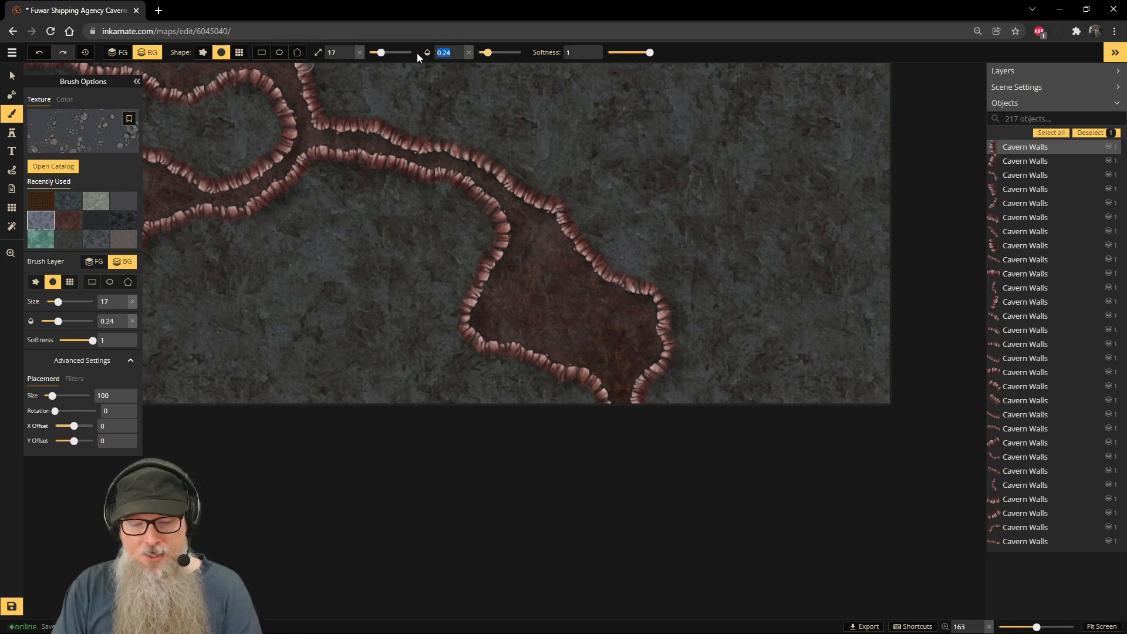
{"action": "type", "text": "75"}
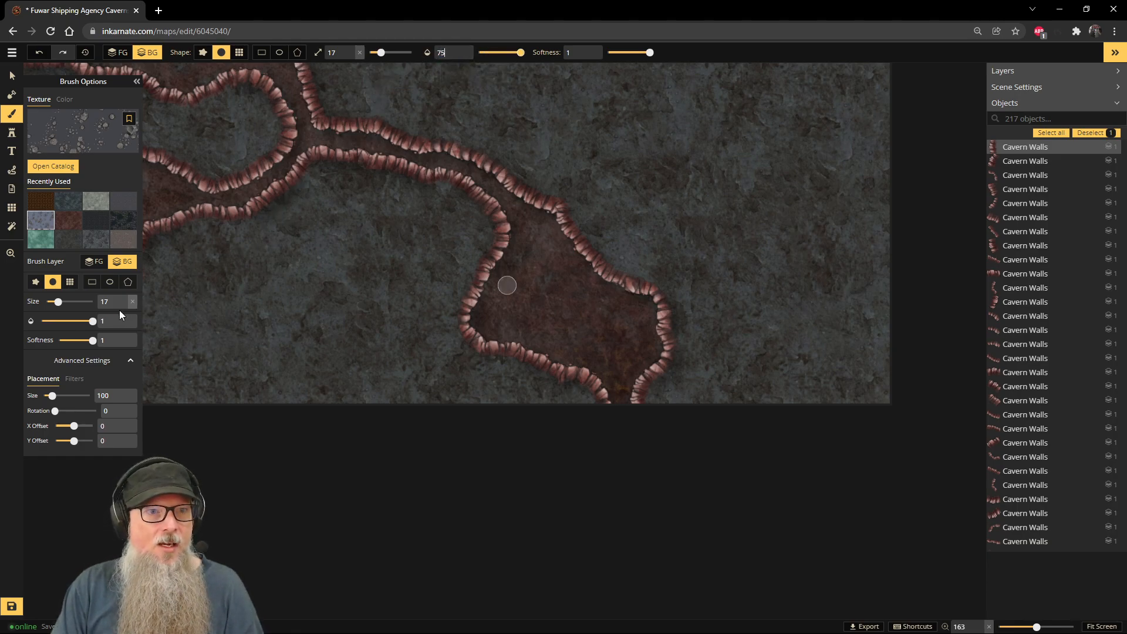
{"action": "double_click", "coordinate": [108, 397]}
{"action": "type", "text": "4"}
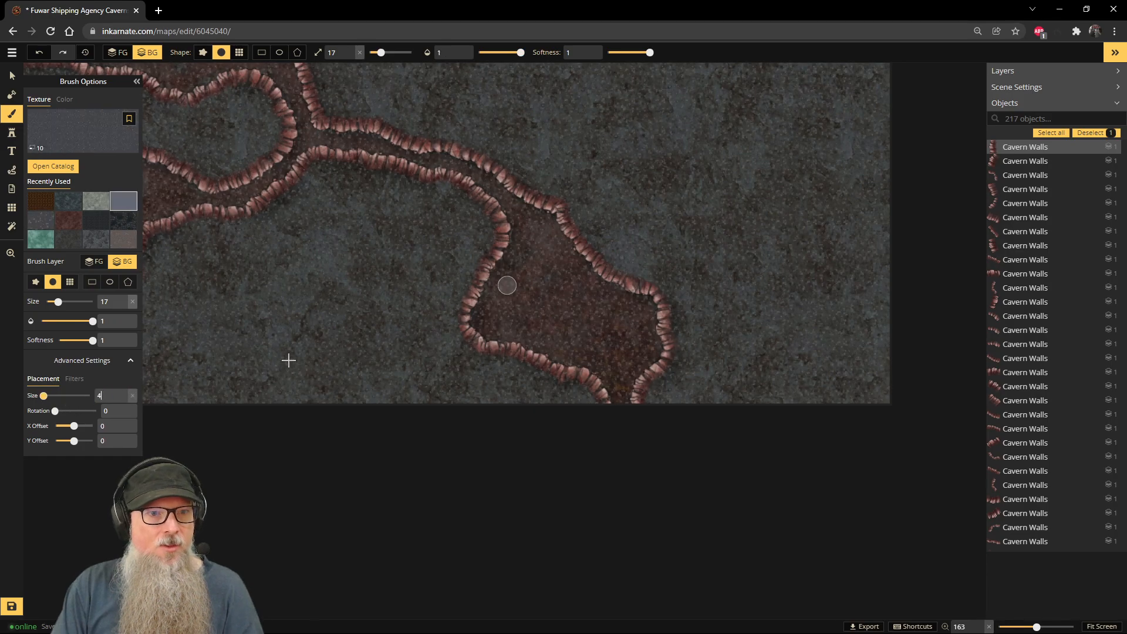
{"action": "type", "text": "55w"}
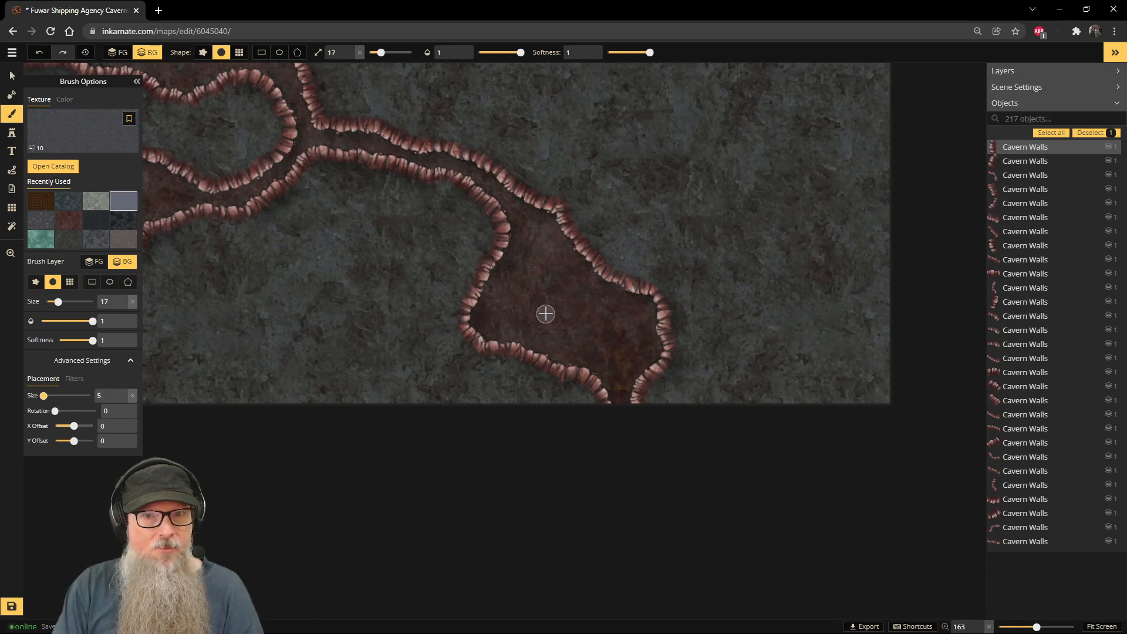
{"action": "scroll", "coordinate": [634, 302], "scroll_direction": "up", "scroll_amount": 4}
{"action": "type", "text": "wwwwww"}
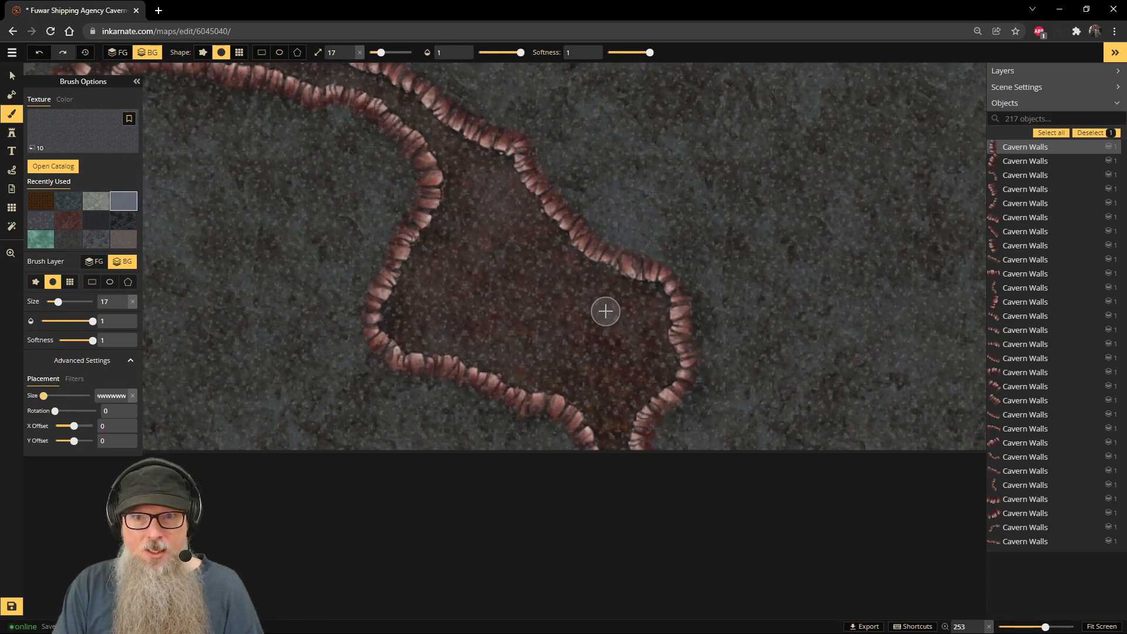
{"action": "left_click", "coordinate": [120, 399]}
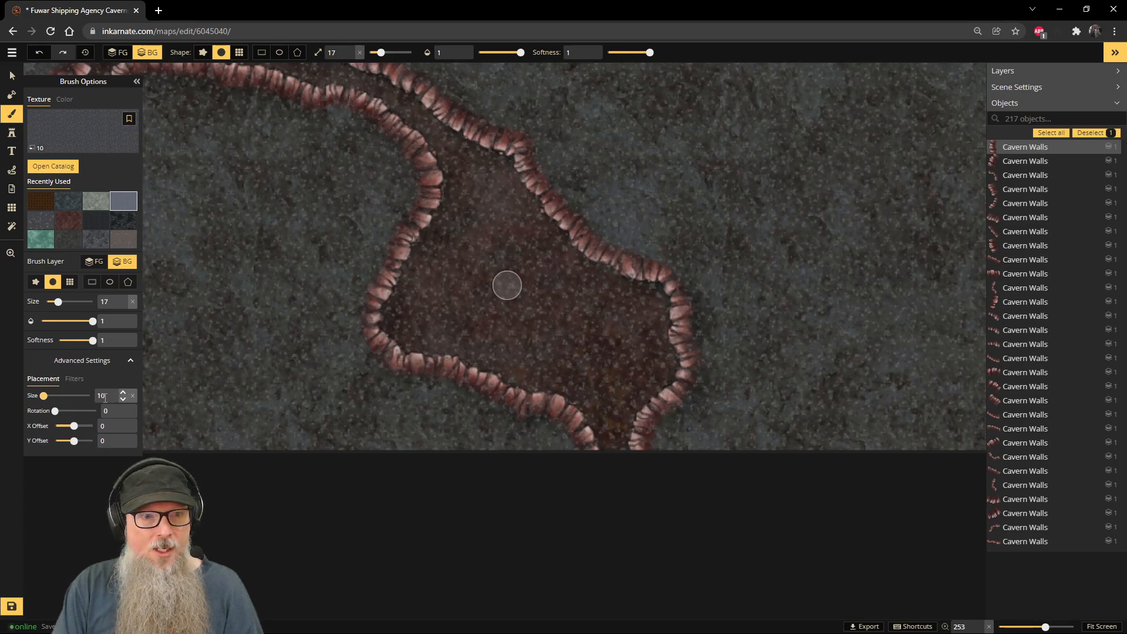
{"action": "type", "text": "5"}
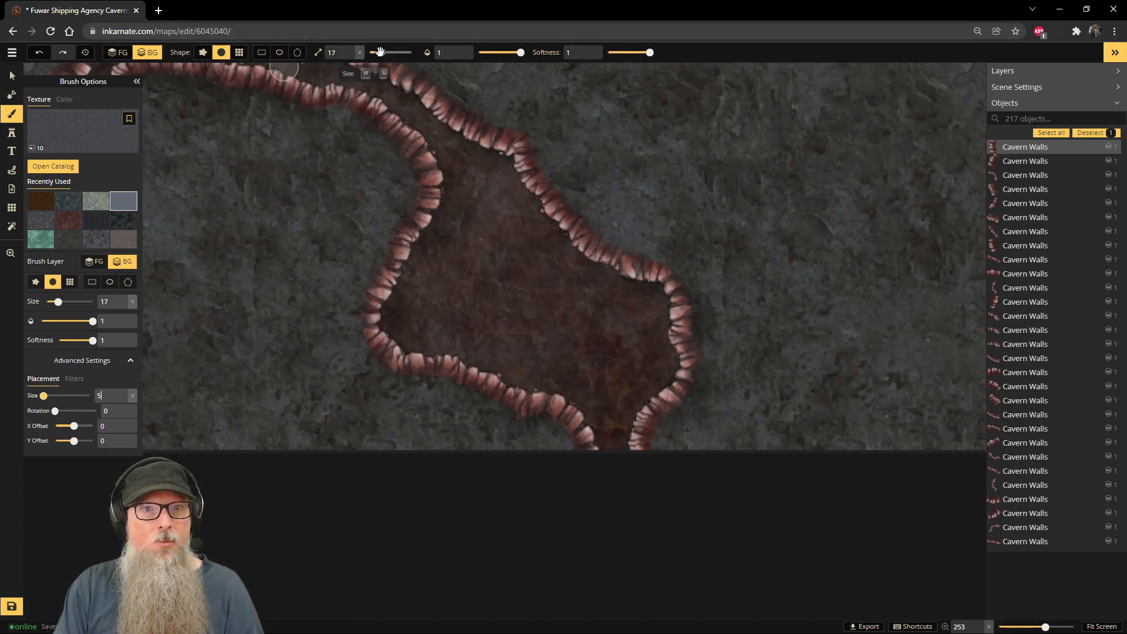
Step: Enlarge the brush to size 34 and paint pebbles along the southeastern cavern's eastern wall at opacity 1
{"action": "left_click", "coordinate": [503, 52]}
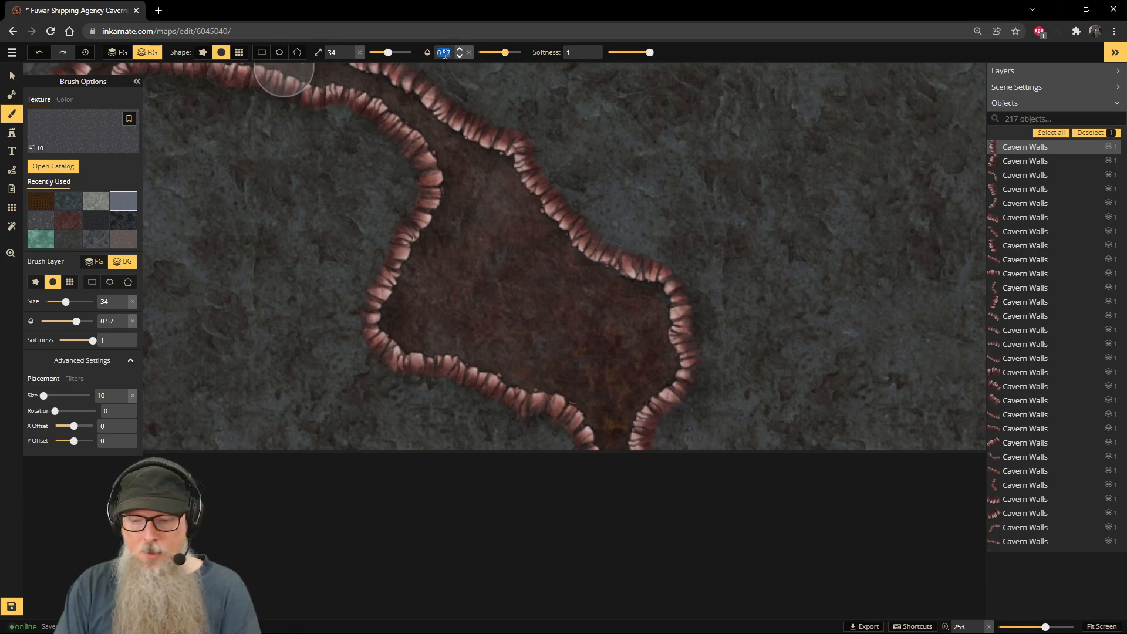
{"action": "type", "text": "1"}
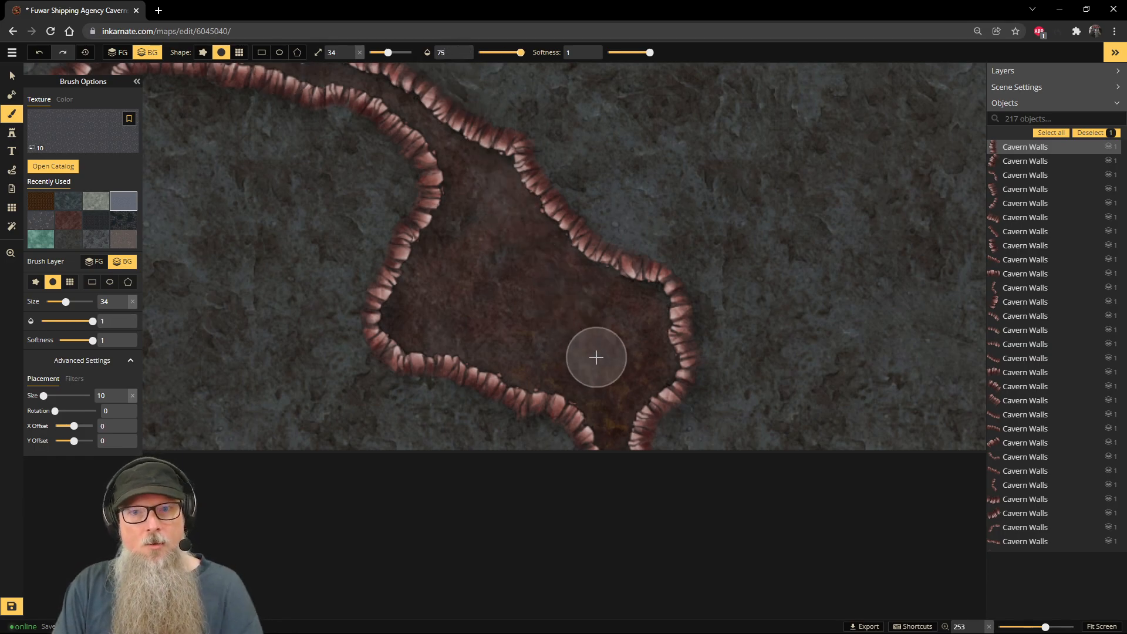
{"action": "mouse_move", "coordinate": [637, 384]}
{"action": "left_mouse_down"}
{"action": "mouse_move", "coordinate": [516, 364]}
{"action": "mouse_move", "coordinate": [593, 368]}
{"action": "mouse_move", "coordinate": [627, 335]}
{"action": "mouse_move", "coordinate": [630, 312]}
{"action": "mouse_move", "coordinate": [731, 234]}
{"action": "mouse_move", "coordinate": [675, 291]}
{"action": "mouse_move", "coordinate": [674, 358]}
{"action": "mouse_move", "coordinate": [674, 320]}
{"action": "mouse_move", "coordinate": [599, 280]}
{"action": "mouse_move", "coordinate": [621, 427]}
{"action": "left_mouse_up"}
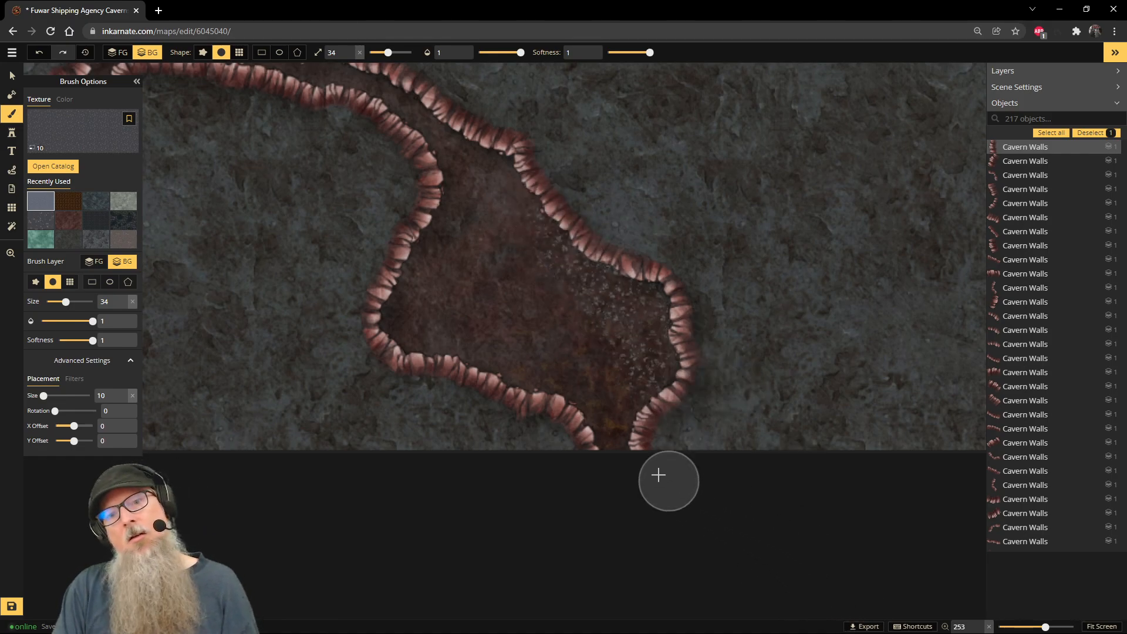
Step: Reduce the brush to size 27 and paint a pebble patch just inside the entrance of the southwestern dead-end cavern
{"action": "scroll", "coordinate": [624, 294], "scroll_direction": "down", "scroll_amount": 5}
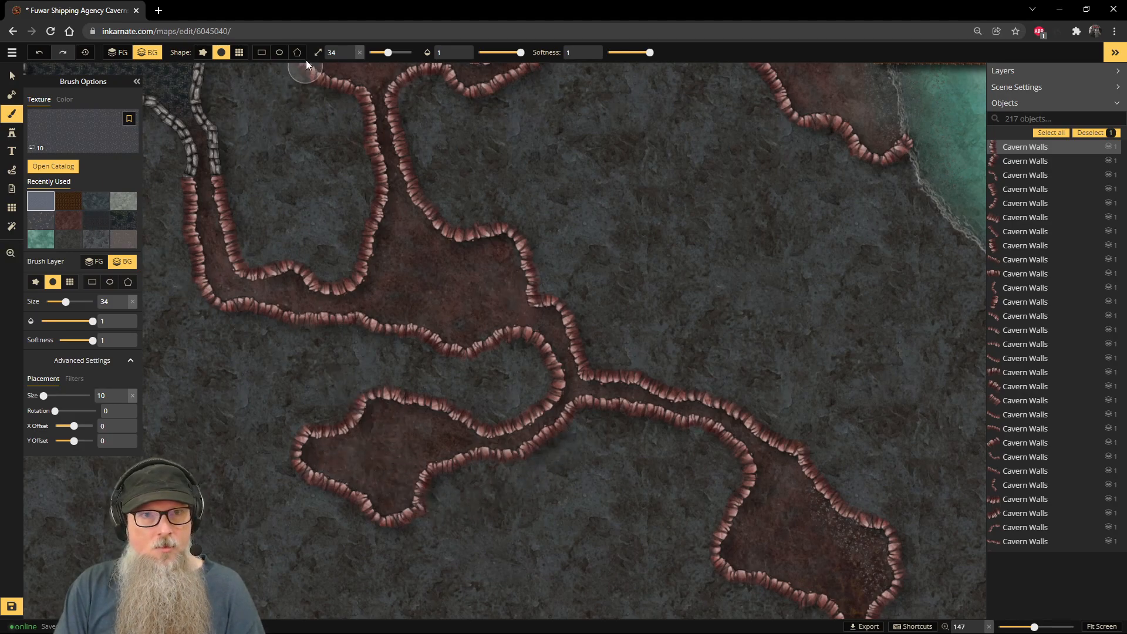
{"action": "scroll", "coordinate": [457, 438], "scroll_direction": "down", "scroll_amount": 3}
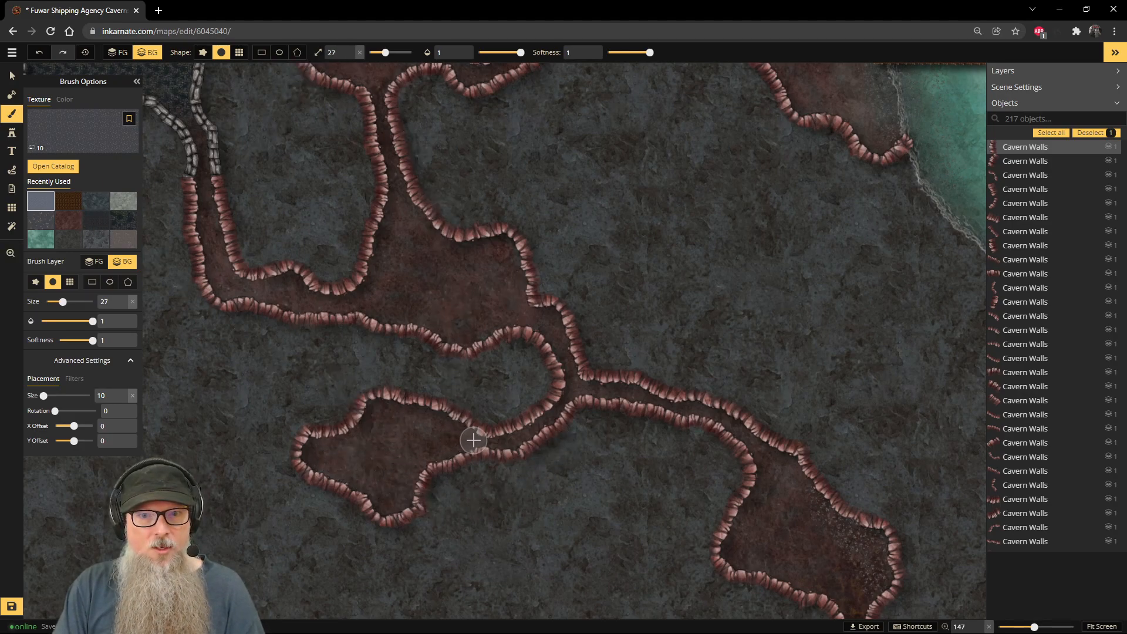
{"action": "scroll", "coordinate": [400, 455], "scroll_direction": "up", "scroll_amount": 1}
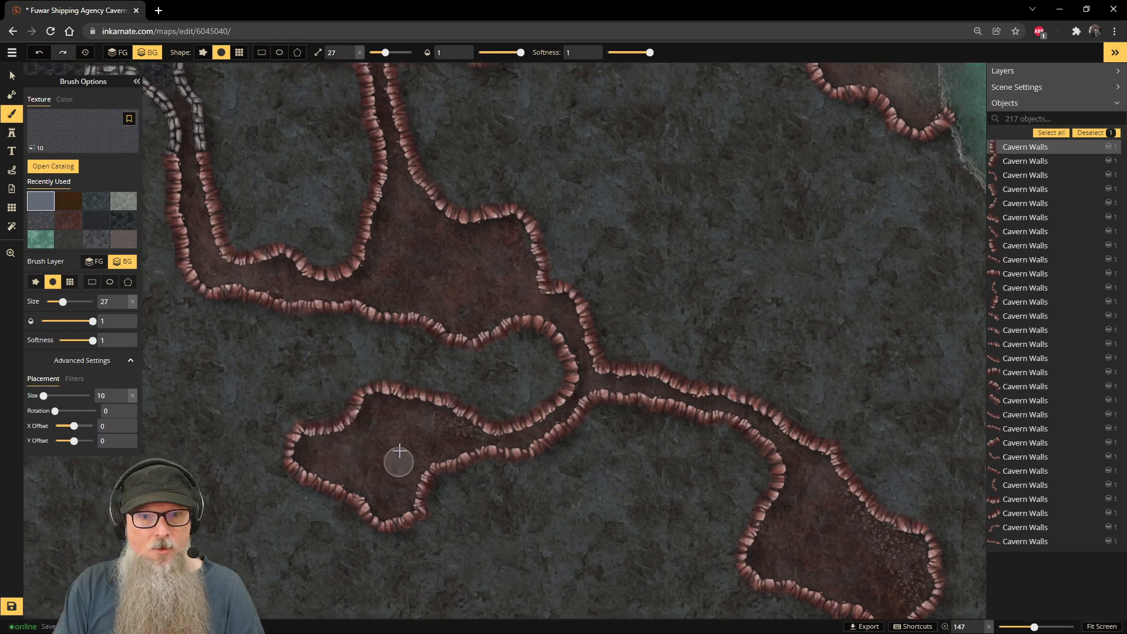
{"action": "scroll", "coordinate": [399, 455], "scroll_direction": "up", "scroll_amount": 3}
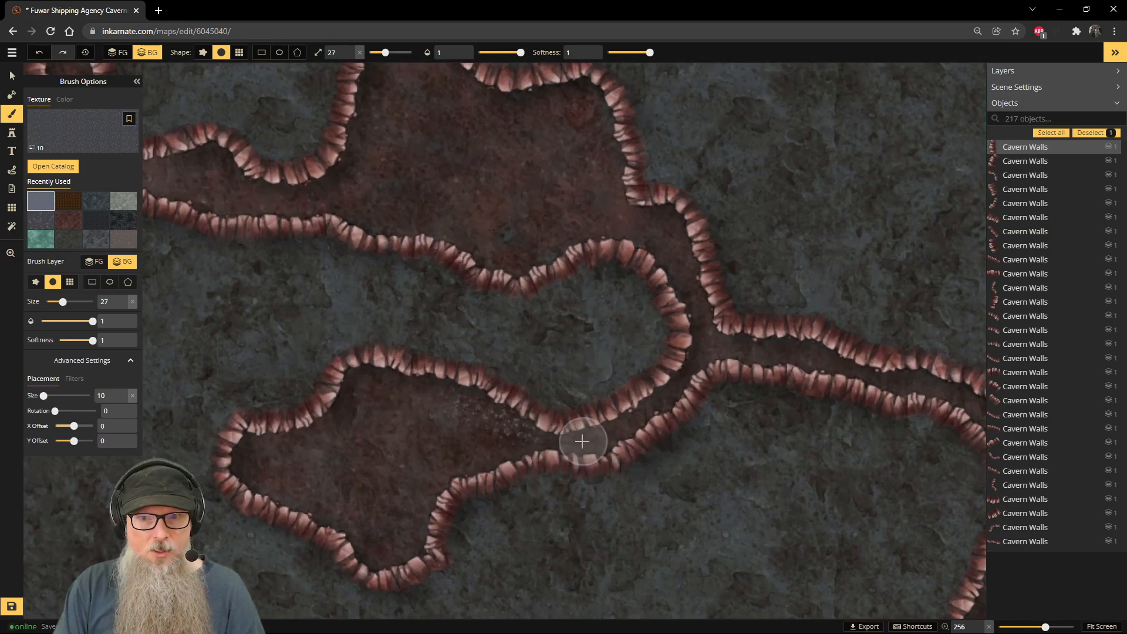
Step: Reduce the brush to size 20 and paint pebbles in the northeastern corner of the large central cavern
{"action": "key", "text": "["}
{"action": "key", "text": "["}
{"action": "key", "text": "["}
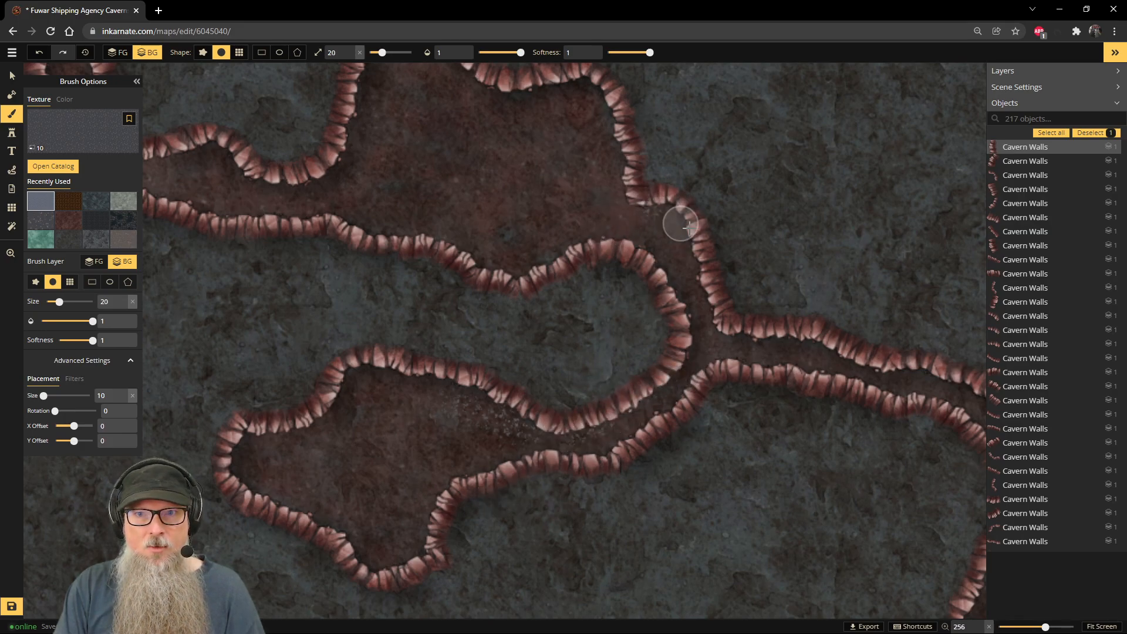
{"action": "key", "text": "space"}
{"action": "left_click_drag", "start_coordinate": [419, 154], "coordinate": [591, 410]}
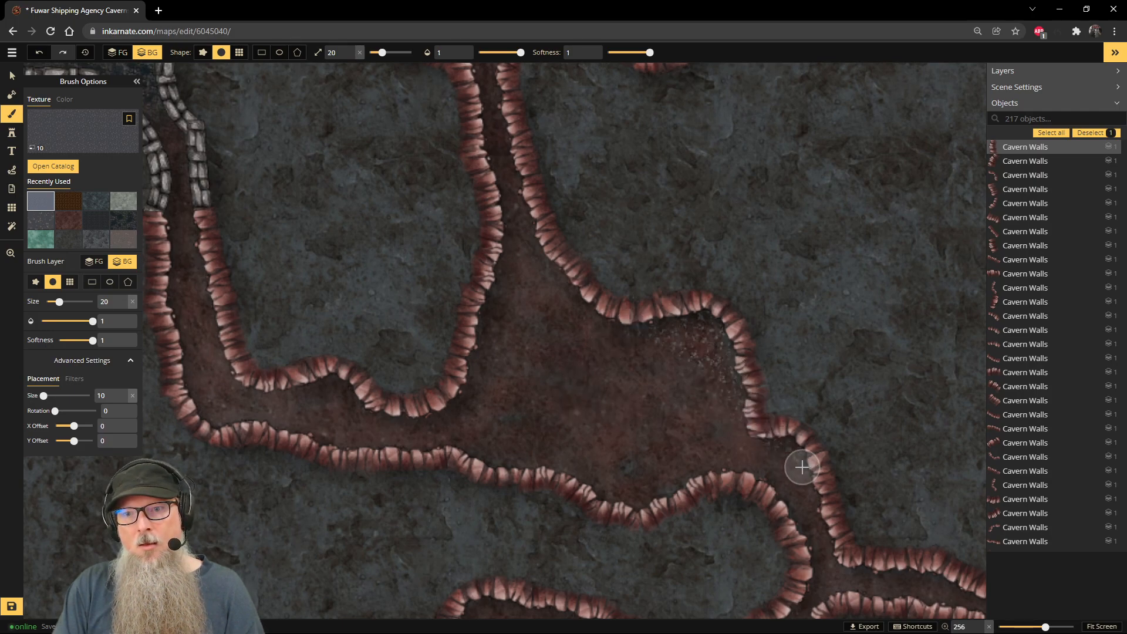
Step: Paint small pebble patches at brush size 20 in the upper junction cavern, the northernmost cavern, the passage south of the stone room, and the large central cavern
{"action": "scroll", "coordinate": [707, 265], "scroll_direction": "down", "scroll_amount": 1}
{"action": "key", "text": "space"}
{"action": "left_click_drag", "start_coordinate": [882, 437], "coordinate": [692, 486]}
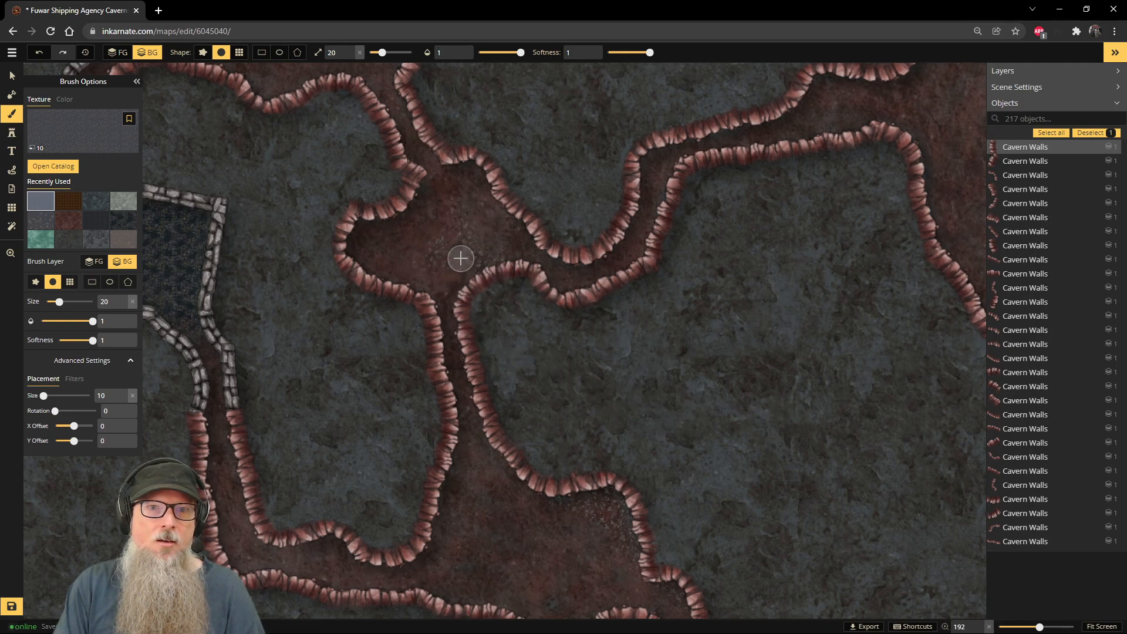
{"action": "mouse_move", "coordinate": [891, 146]}
{"action": "left_mouse_down"}
{"action": "mouse_move", "coordinate": [654, 397]}
{"action": "mouse_move", "coordinate": [950, 292]}
{"action": "mouse_move", "coordinate": [1036, 367]}
{"action": "left_mouse_up"}
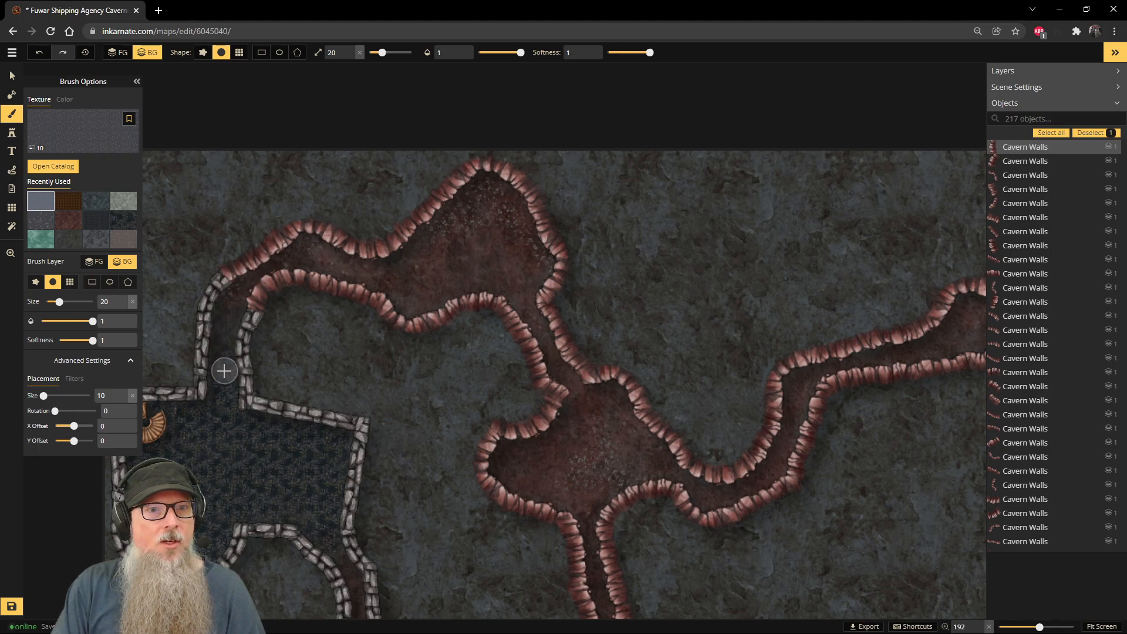
{"action": "scroll", "coordinate": [395, 491], "scroll_direction": "down", "scroll_amount": 3}
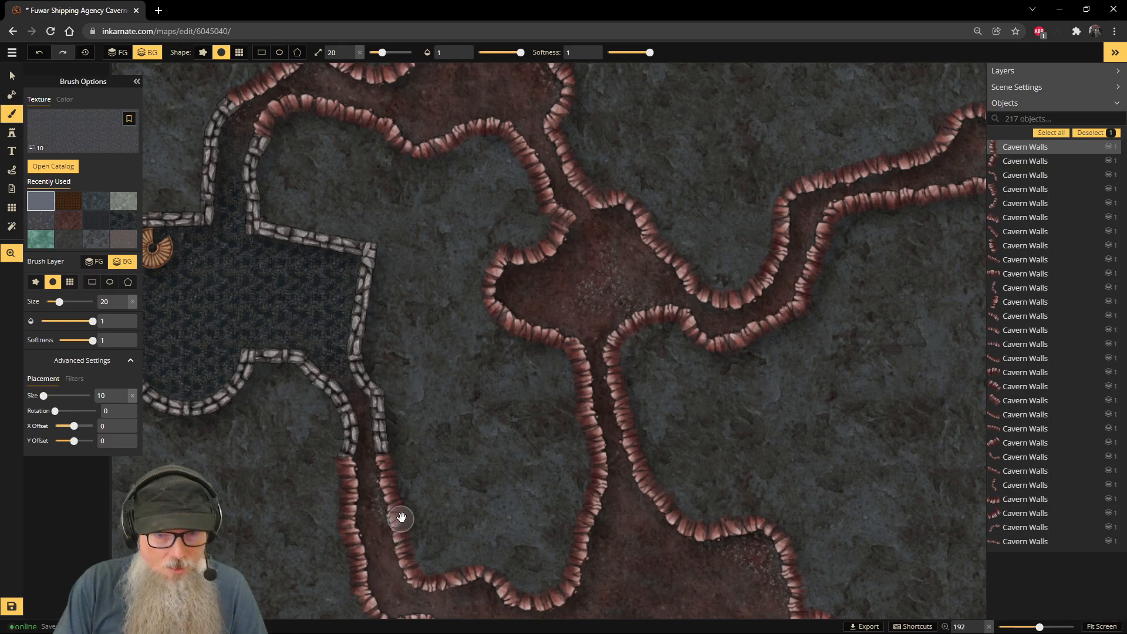
{"action": "scroll", "coordinate": [398, 518], "scroll_direction": "down", "scroll_amount": 2}
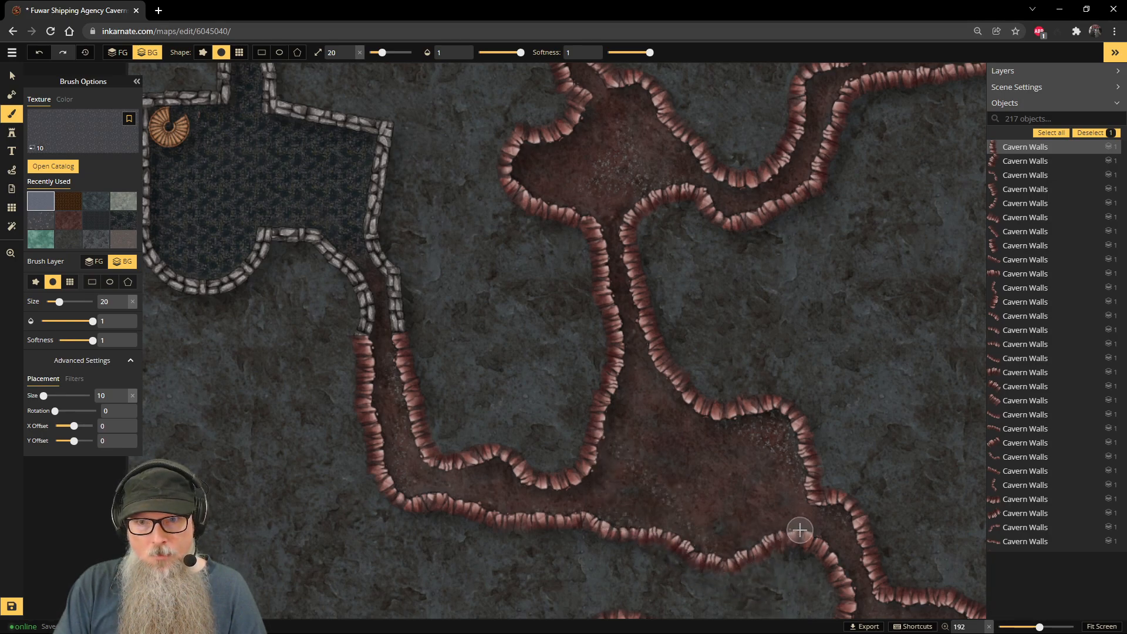
Step: Try painting the recently used grey pebble texture near the dock cavern's northern shore at placement size 100 and opacity 0.48
{"action": "left_click_drag", "start_coordinate": [818, 533], "coordinate": [579, 315]}
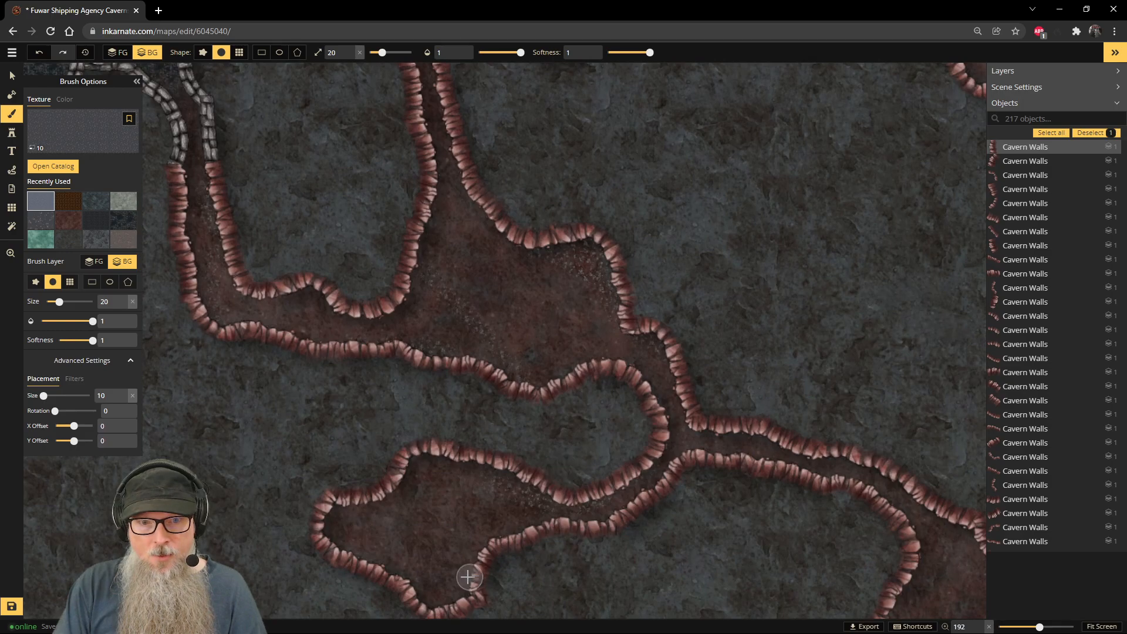
{"action": "left_click_drag", "start_coordinate": [858, 503], "coordinate": [644, 282]}
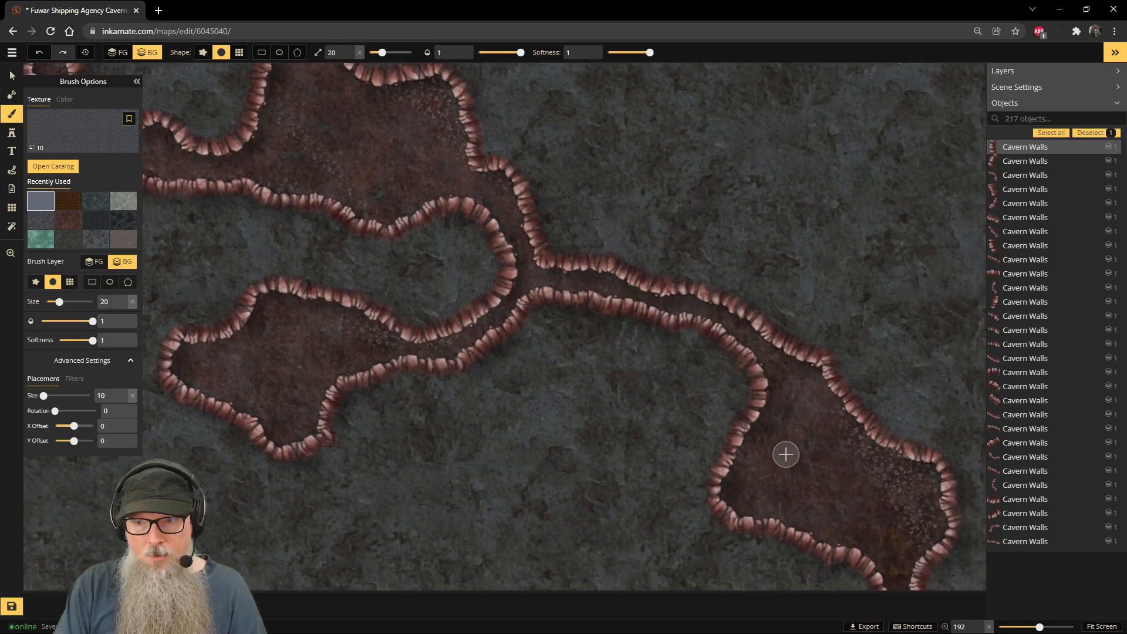
{"action": "scroll", "coordinate": [769, 404], "scroll_direction": "down", "scroll_amount": 5}
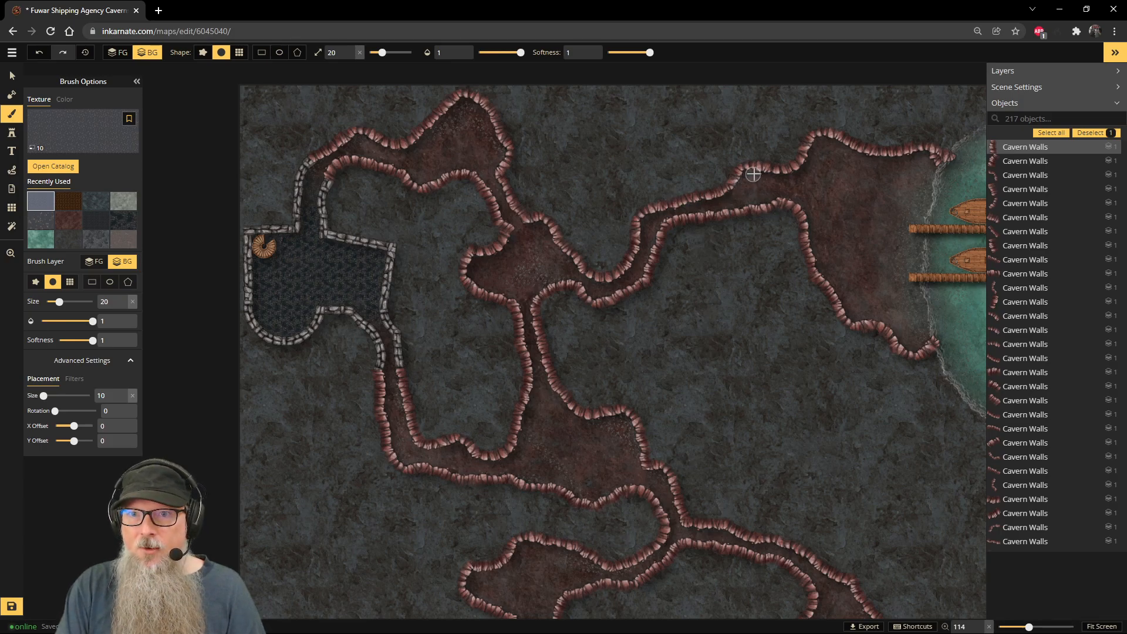
{"action": "left_click_drag", "start_coordinate": [927, 149], "coordinate": [664, 148]}
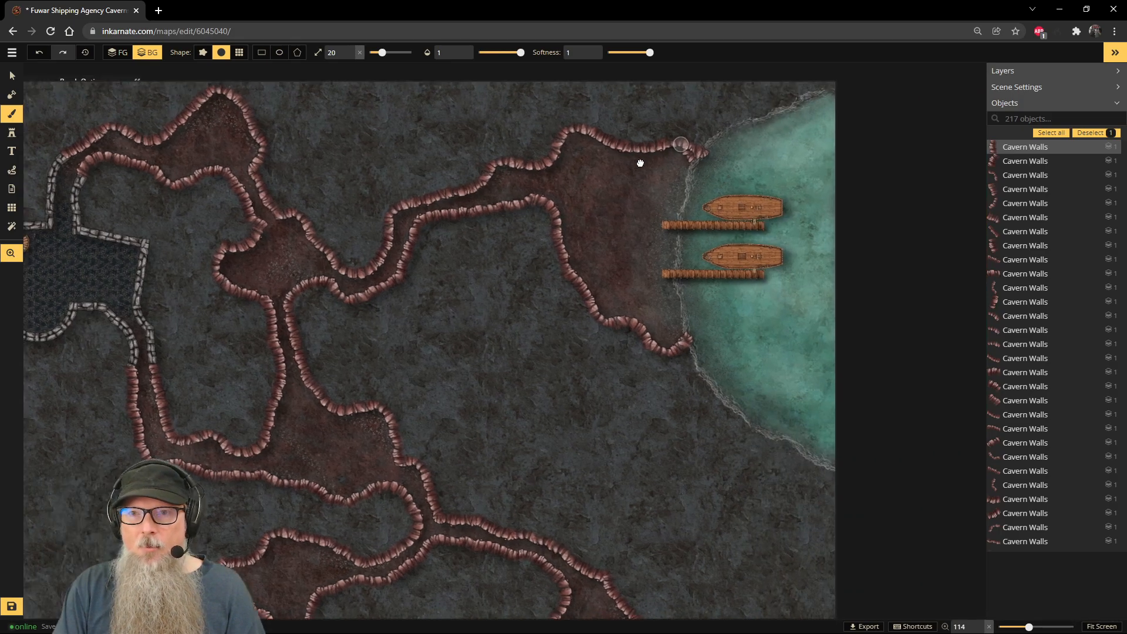
{"action": "scroll", "coordinate": [697, 180], "scroll_direction": "up", "scroll_amount": 2}
{"action": "scroll", "coordinate": [697, 180], "scroll_direction": "up", "scroll_amount": 7}
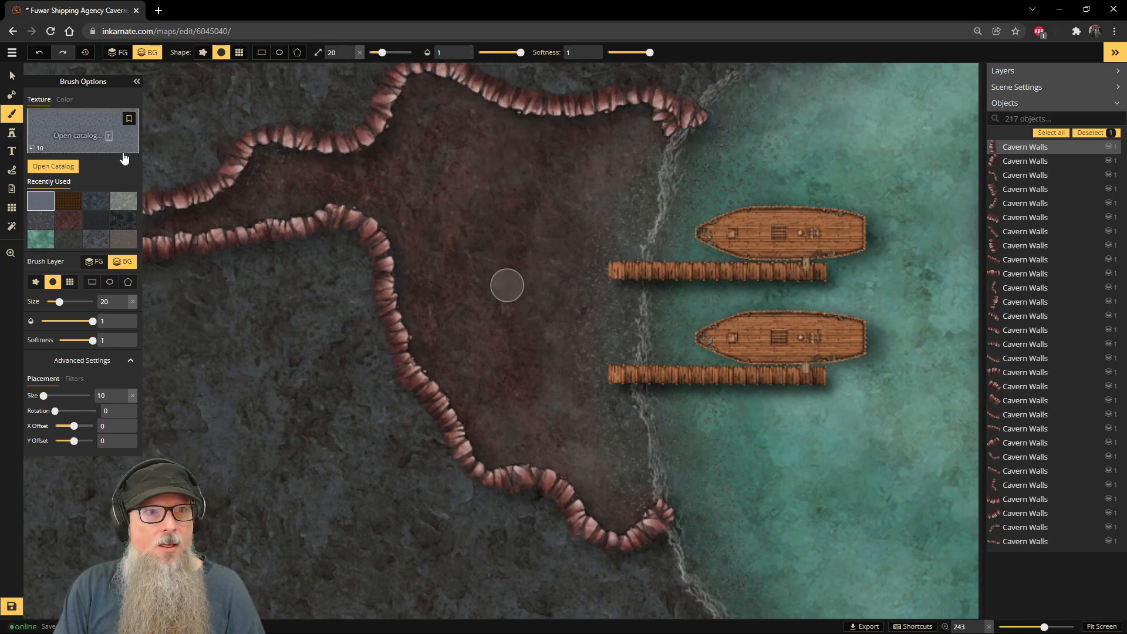
{"action": "left_click", "coordinate": [40, 219]}
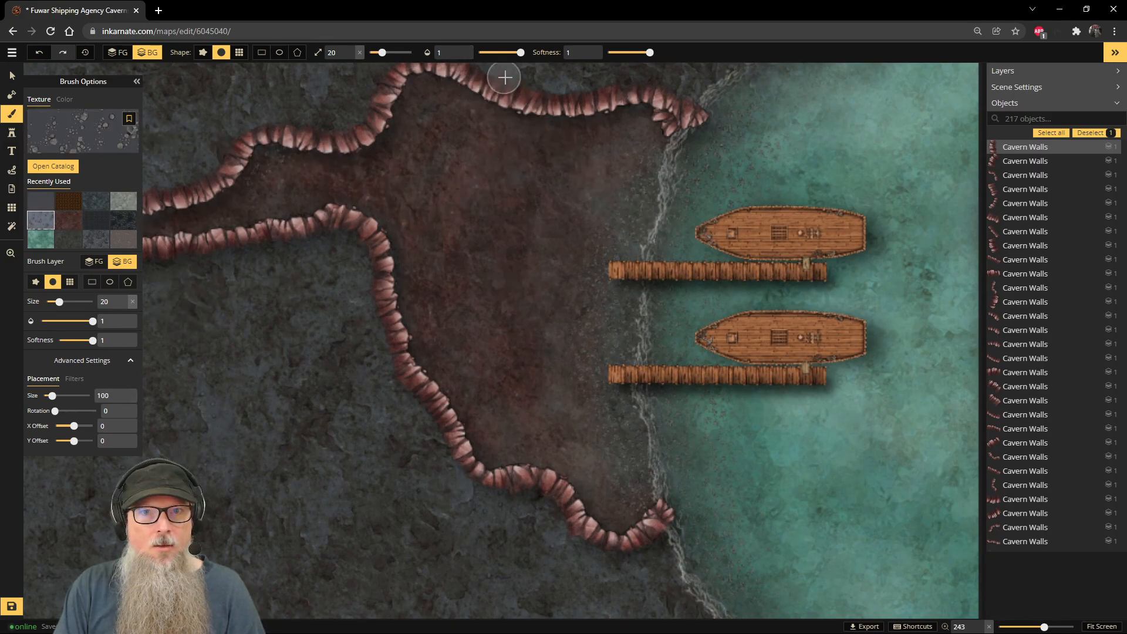
{"action": "left_click", "coordinate": [500, 52]}
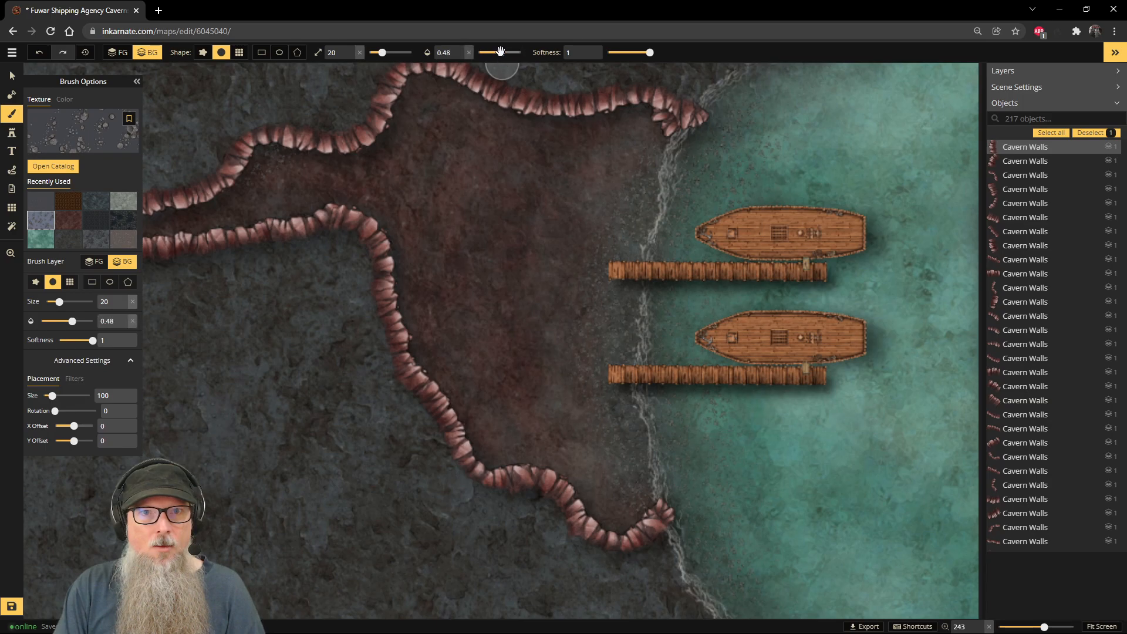
{"action": "mouse_move", "coordinate": [641, 160]}
{"action": "left_mouse_down"}
{"action": "mouse_move", "coordinate": [659, 128]}
{"action": "mouse_move", "coordinate": [636, 134]}
{"action": "left_mouse_up"}
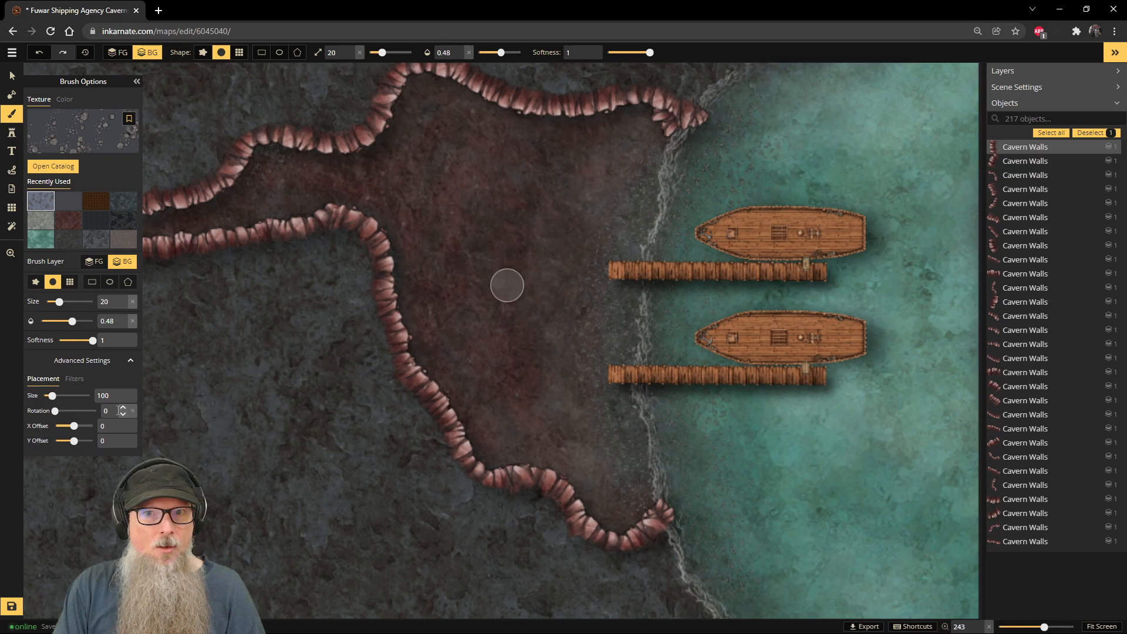
{"action": "key", "text": "ctrl+z"}
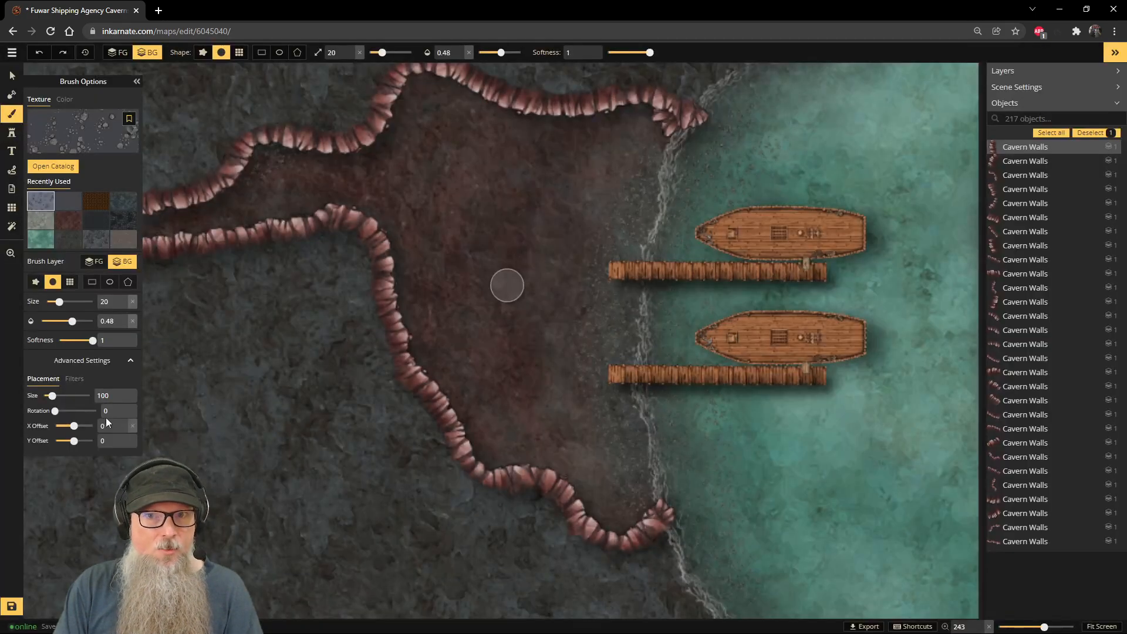
Step: Paint fine pebbles along the dock cavern's shoreline with placement size 10, raising the opacity to 0.63, and save the map
{"action": "key", "text": "BackSpace"}
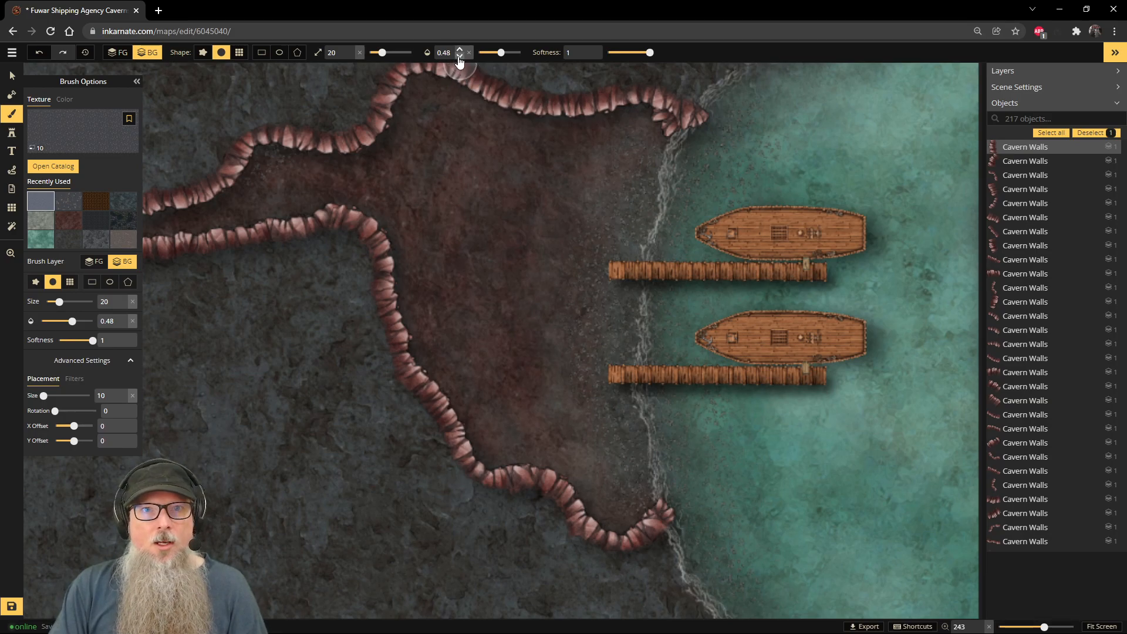
{"action": "left_click_drag", "start_coordinate": [507, 53], "coordinate": [510, 52]}
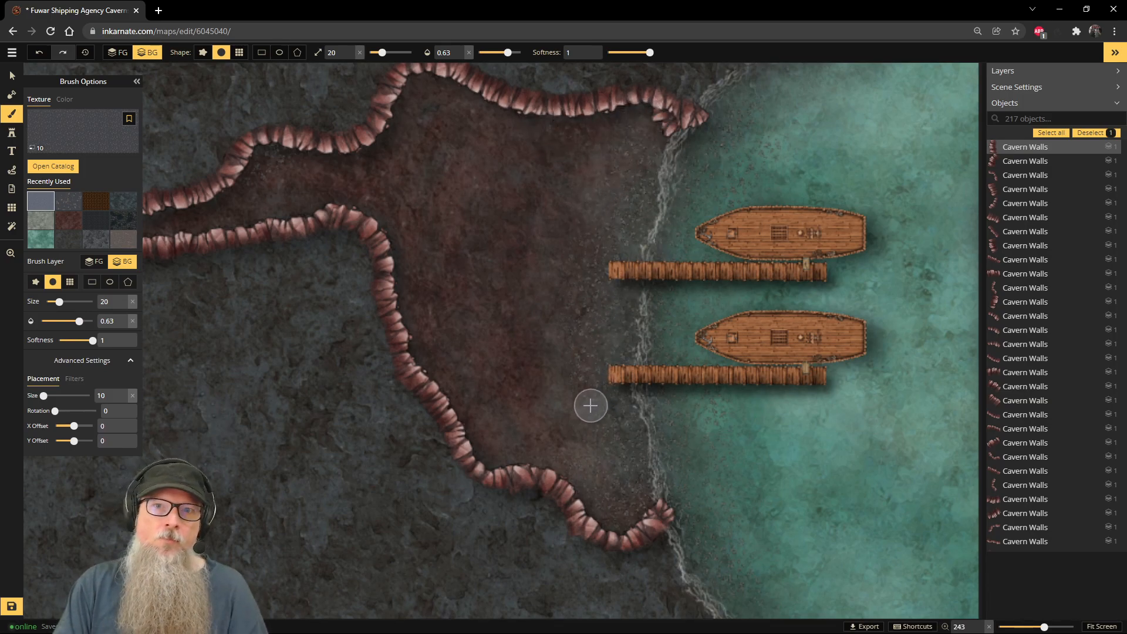
{"action": "scroll", "coordinate": [584, 382], "scroll_direction": "up", "scroll_amount": 2}
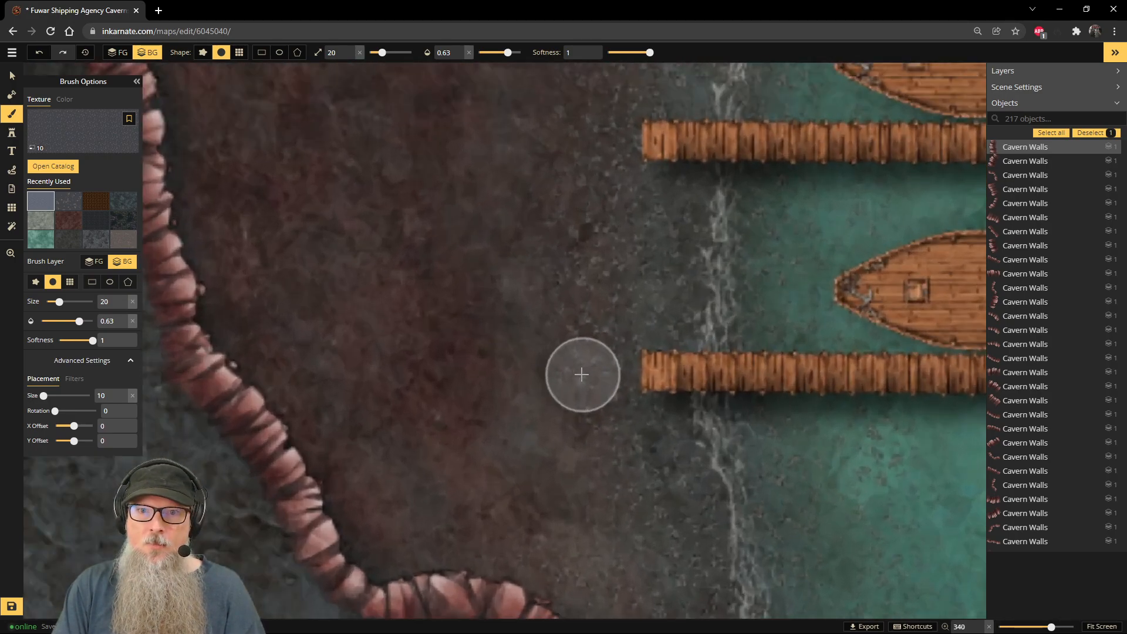
{"action": "scroll", "coordinate": [581, 378], "scroll_direction": "down", "scroll_amount": 2}
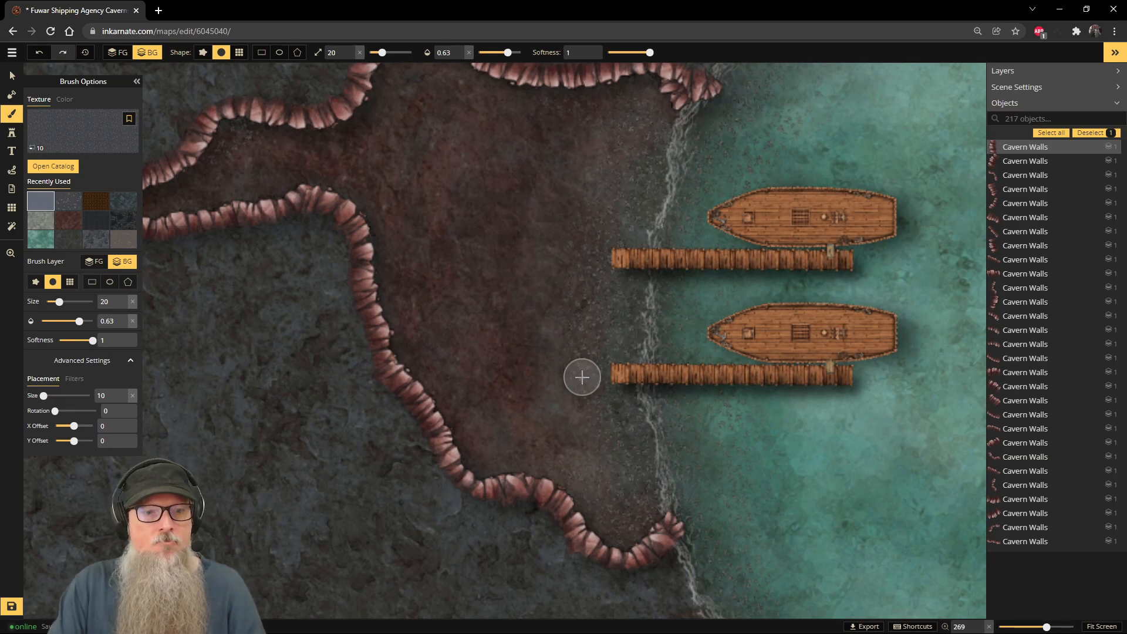
{"action": "left_click", "coordinate": [12, 606]}
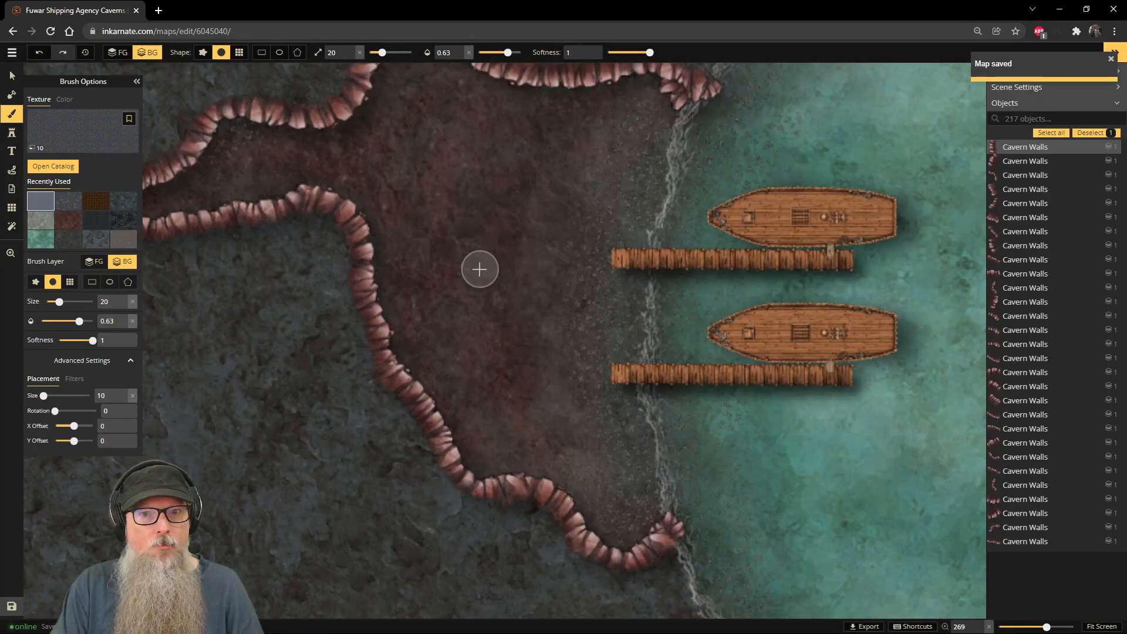
Step: Repaint the stone room's floor with the recently used dark stone texture at placement size 10 and opacity 1
{"action": "scroll", "coordinate": [332, 246], "scroll_direction": "down", "scroll_amount": 6}
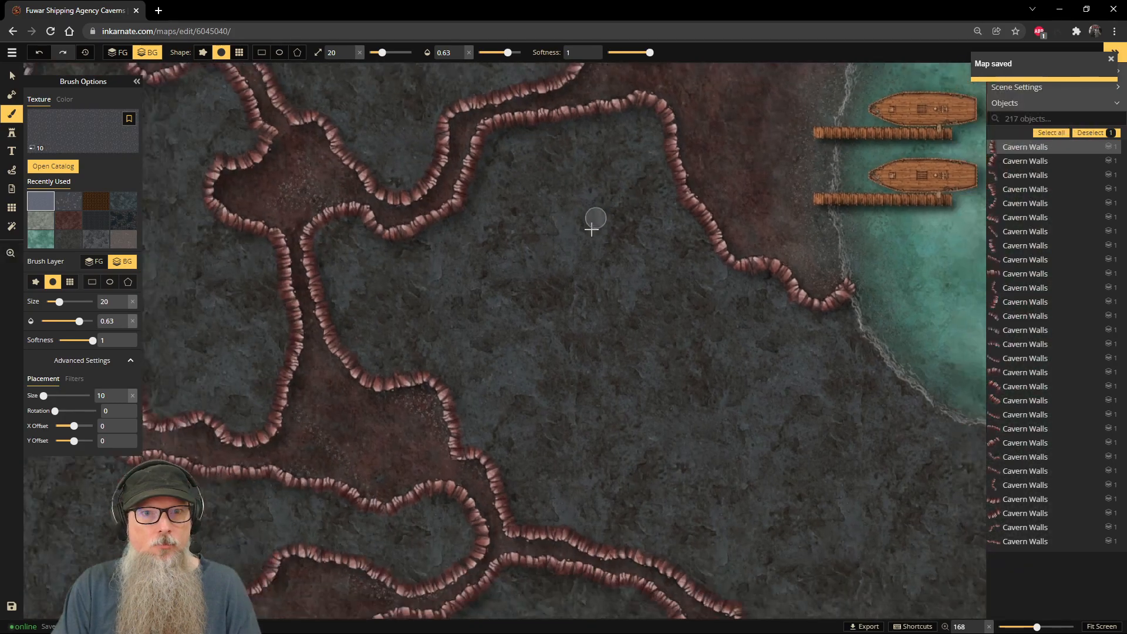
{"action": "scroll", "coordinate": [594, 258], "scroll_direction": "down", "scroll_amount": 3}
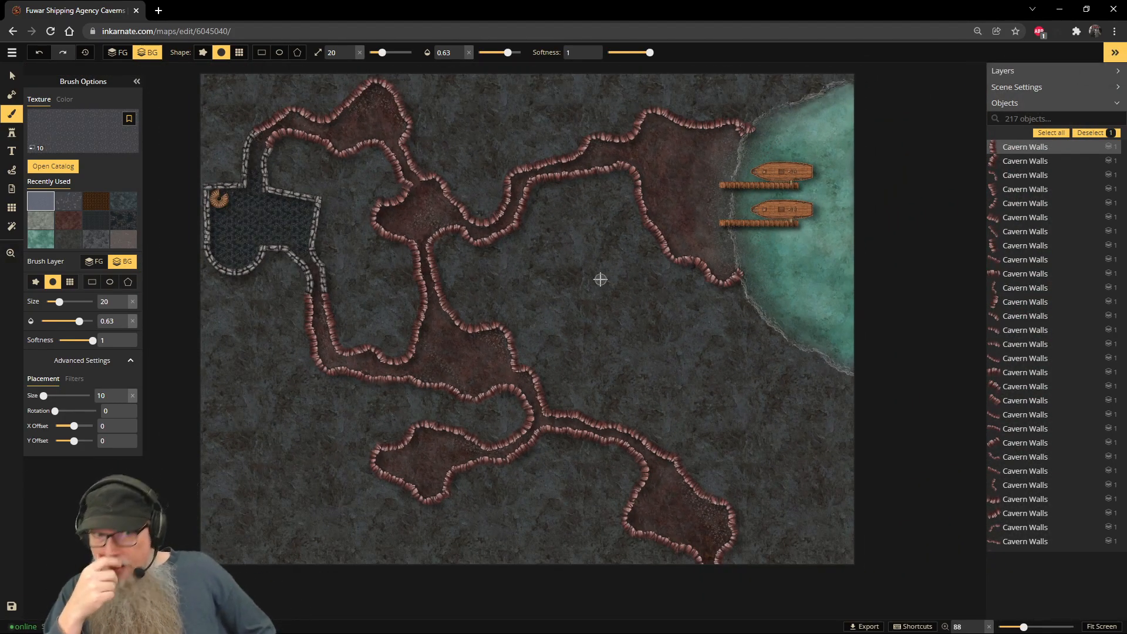
{"action": "scroll", "coordinate": [224, 235], "scroll_direction": "up", "scroll_amount": 10}
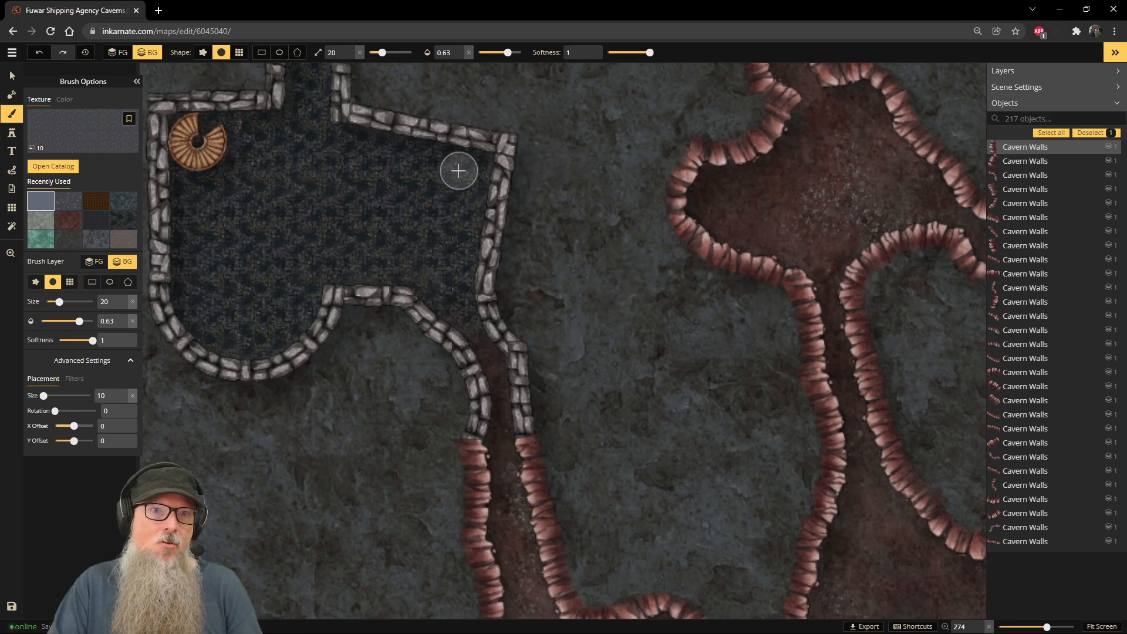
{"action": "left_click", "coordinate": [118, 222]}
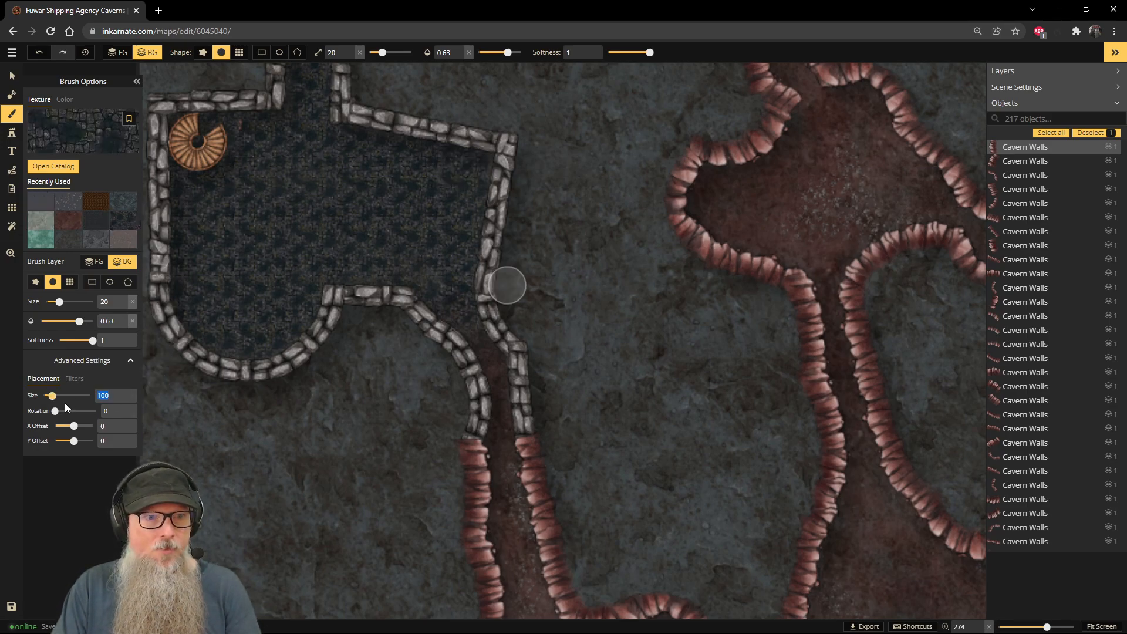
{"action": "type", "text": "15"}
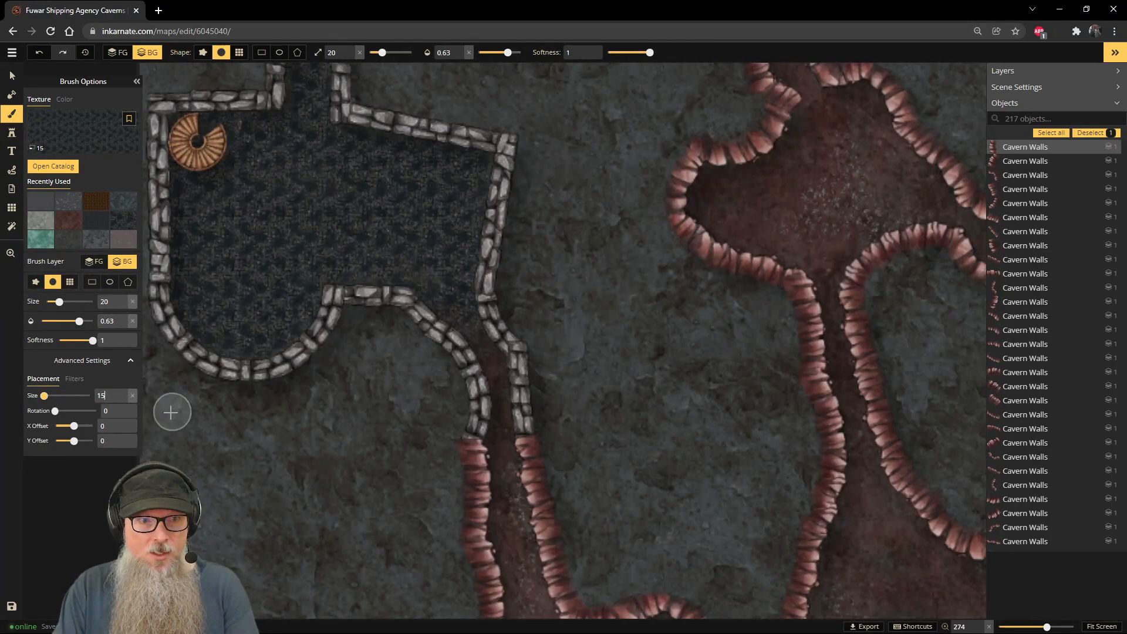
{"action": "type", "text": "10"}
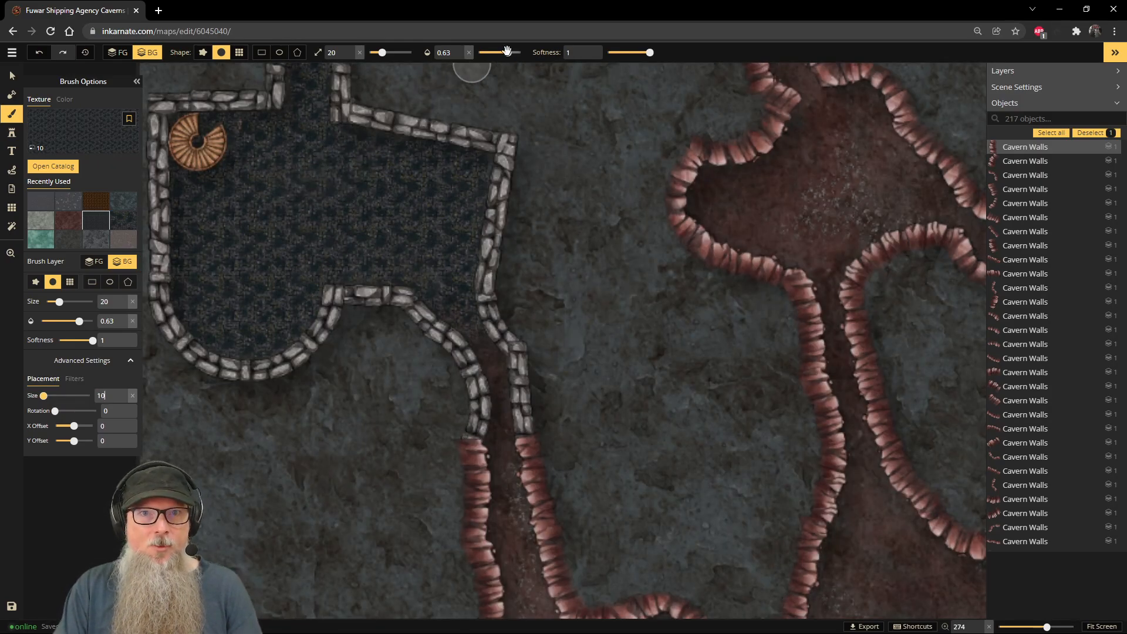
{"action": "left_click_drag", "start_coordinate": [508, 53], "coordinate": [524, 52]}
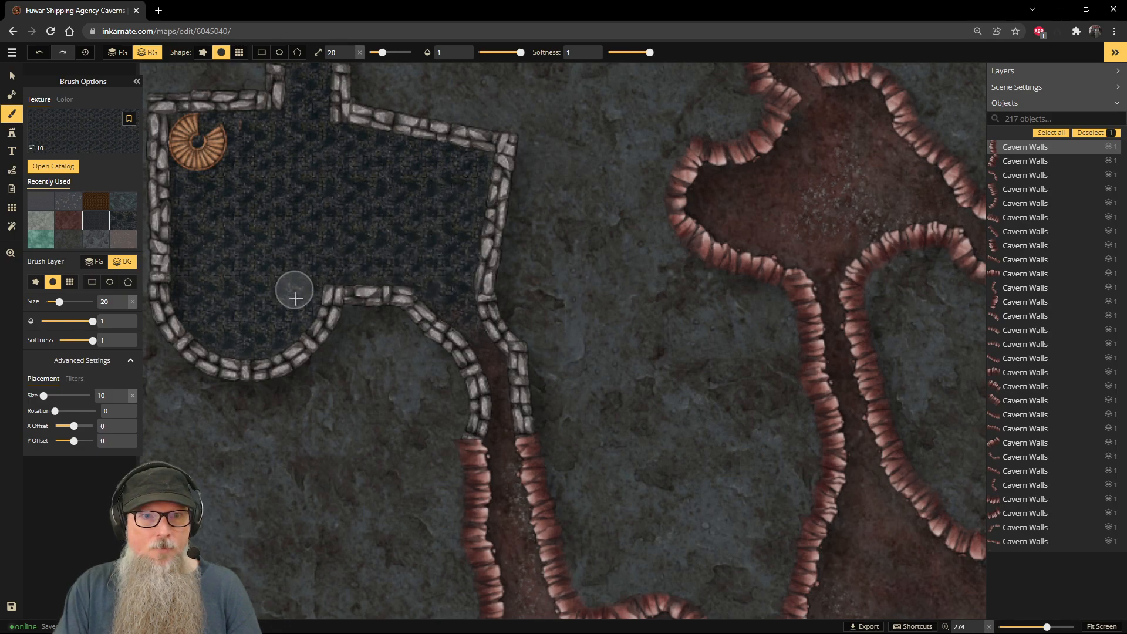
{"action": "mouse_move", "coordinate": [255, 297]}
{"action": "left_mouse_down"}
{"action": "mouse_move", "coordinate": [305, 244]}
{"action": "mouse_move", "coordinate": [235, 215]}
{"action": "left_mouse_up"}
{"action": "scroll", "coordinate": [395, 197], "scroll_direction": "down", "scroll_amount": 2}
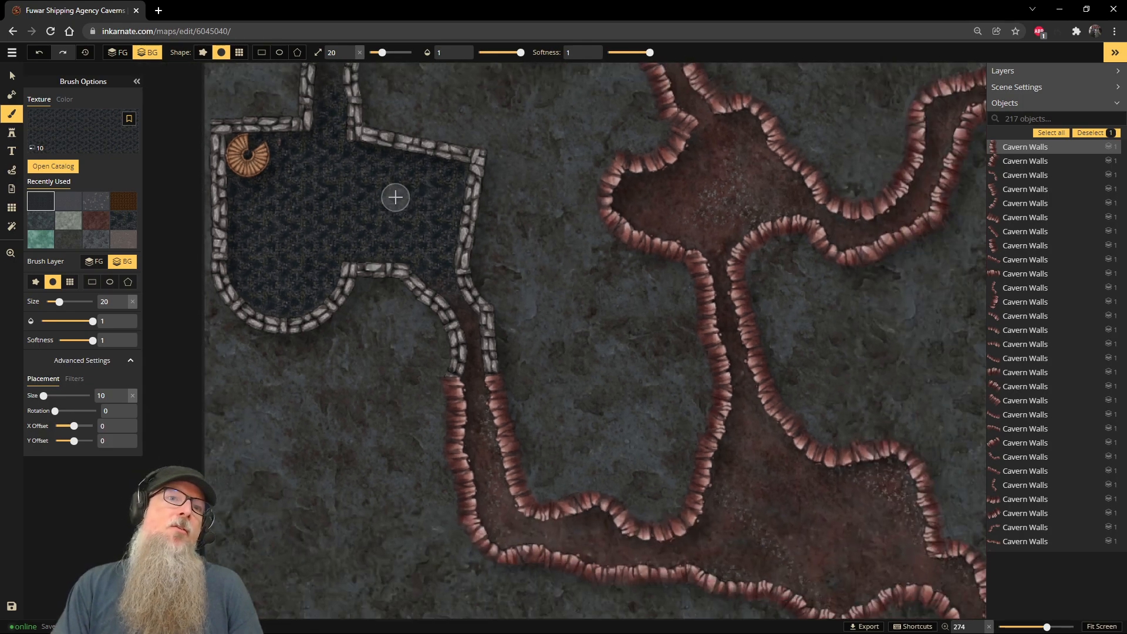
{"action": "scroll", "coordinate": [395, 197], "scroll_direction": "down", "scroll_amount": 1}
{"action": "scroll", "coordinate": [396, 197], "scroll_direction": "up", "scroll_amount": 2}
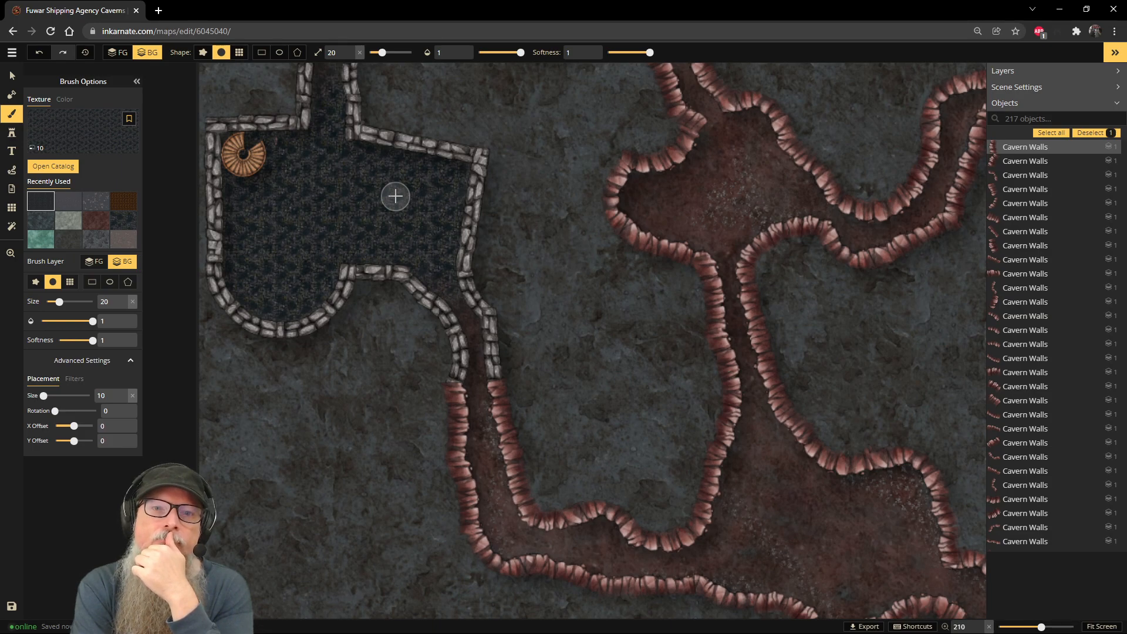
Step: Cover the stone room's floor and its northern exit with the recently used red cavern texture at placement size 100 and opacity 1
{"action": "left_click", "coordinate": [100, 219]}
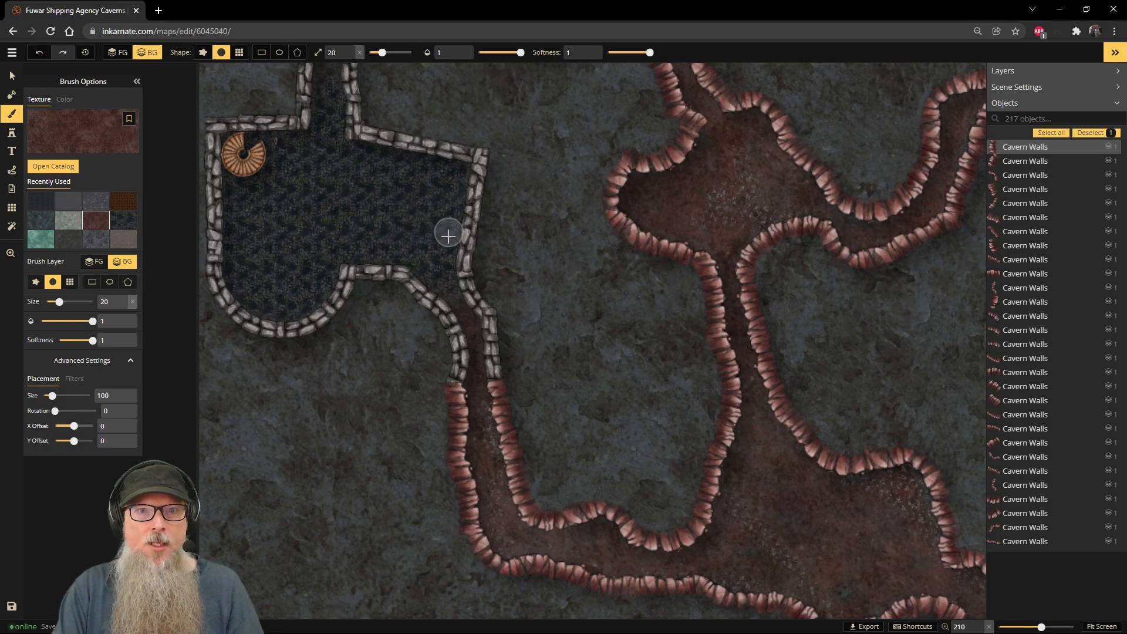
{"action": "mouse_move", "coordinate": [457, 299]}
{"action": "left_mouse_down"}
{"action": "mouse_move", "coordinate": [435, 274]}
{"action": "mouse_move", "coordinate": [457, 253]}
{"action": "mouse_move", "coordinate": [456, 282]}
{"action": "mouse_move", "coordinate": [462, 169]}
{"action": "mouse_move", "coordinate": [328, 140]}
{"action": "mouse_move", "coordinate": [239, 141]}
{"action": "mouse_move", "coordinate": [228, 151]}
{"action": "mouse_move", "coordinate": [234, 140]}
{"action": "mouse_move", "coordinate": [274, 143]}
{"action": "mouse_move", "coordinate": [243, 151]}
{"action": "mouse_move", "coordinate": [224, 198]}
{"action": "mouse_move", "coordinate": [232, 292]}
{"action": "mouse_move", "coordinate": [272, 311]}
{"action": "mouse_move", "coordinate": [302, 308]}
{"action": "mouse_move", "coordinate": [337, 273]}
{"action": "mouse_move", "coordinate": [320, 286]}
{"action": "mouse_move", "coordinate": [338, 251]}
{"action": "mouse_move", "coordinate": [404, 263]}
{"action": "mouse_move", "coordinate": [440, 255]}
{"action": "mouse_move", "coordinate": [441, 271]}
{"action": "mouse_move", "coordinate": [421, 269]}
{"action": "mouse_move", "coordinate": [438, 286]}
{"action": "mouse_move", "coordinate": [433, 242]}
{"action": "mouse_move", "coordinate": [462, 171]}
{"action": "mouse_move", "coordinate": [365, 174]}
{"action": "mouse_move", "coordinate": [418, 191]}
{"action": "mouse_move", "coordinate": [306, 150]}
{"action": "mouse_move", "coordinate": [305, 175]}
{"action": "mouse_move", "coordinate": [298, 158]}
{"action": "mouse_move", "coordinate": [247, 182]}
{"action": "mouse_move", "coordinate": [239, 163]}
{"action": "mouse_move", "coordinate": [264, 172]}
{"action": "mouse_move", "coordinate": [246, 212]}
{"action": "mouse_move", "coordinate": [246, 196]}
{"action": "mouse_move", "coordinate": [275, 199]}
{"action": "mouse_move", "coordinate": [246, 208]}
{"action": "mouse_move", "coordinate": [261, 189]}
{"action": "mouse_move", "coordinate": [335, 174]}
{"action": "mouse_move", "coordinate": [402, 201]}
{"action": "mouse_move", "coordinate": [405, 231]}
{"action": "mouse_move", "coordinate": [383, 235]}
{"action": "mouse_move", "coordinate": [377, 213]}
{"action": "mouse_move", "coordinate": [358, 221]}
{"action": "mouse_move", "coordinate": [337, 209]}
{"action": "mouse_move", "coordinate": [262, 231]}
{"action": "mouse_move", "coordinate": [232, 213]}
{"action": "mouse_move", "coordinate": [267, 293]}
{"action": "mouse_move", "coordinate": [294, 289]}
{"action": "mouse_move", "coordinate": [326, 250]}
{"action": "mouse_move", "coordinate": [269, 245]}
{"action": "mouse_move", "coordinate": [272, 270]}
{"action": "mouse_move", "coordinate": [307, 302]}
{"action": "mouse_move", "coordinate": [255, 241]}
{"action": "mouse_move", "coordinate": [305, 267]}
{"action": "mouse_move", "coordinate": [377, 232]}
{"action": "mouse_move", "coordinate": [329, 162]}
{"action": "mouse_move", "coordinate": [347, 297]}
{"action": "mouse_move", "coordinate": [347, 233]}
{"action": "left_mouse_up"}
{"action": "scroll", "coordinate": [328, 161], "scroll_direction": "down", "scroll_amount": 2}
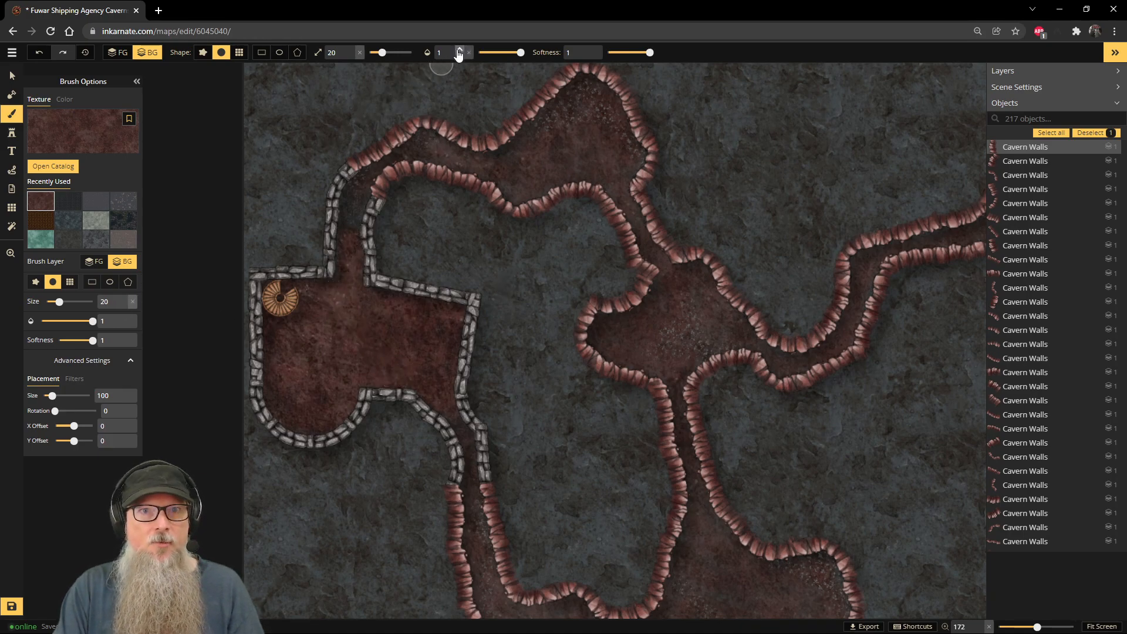
Step: Lower the opacity to 0.34 for the red floor texture, then enlarge the brush to size 49 and restore opacity 1
{"action": "left_click_drag", "start_coordinate": [521, 52], "coordinate": [493, 53]}
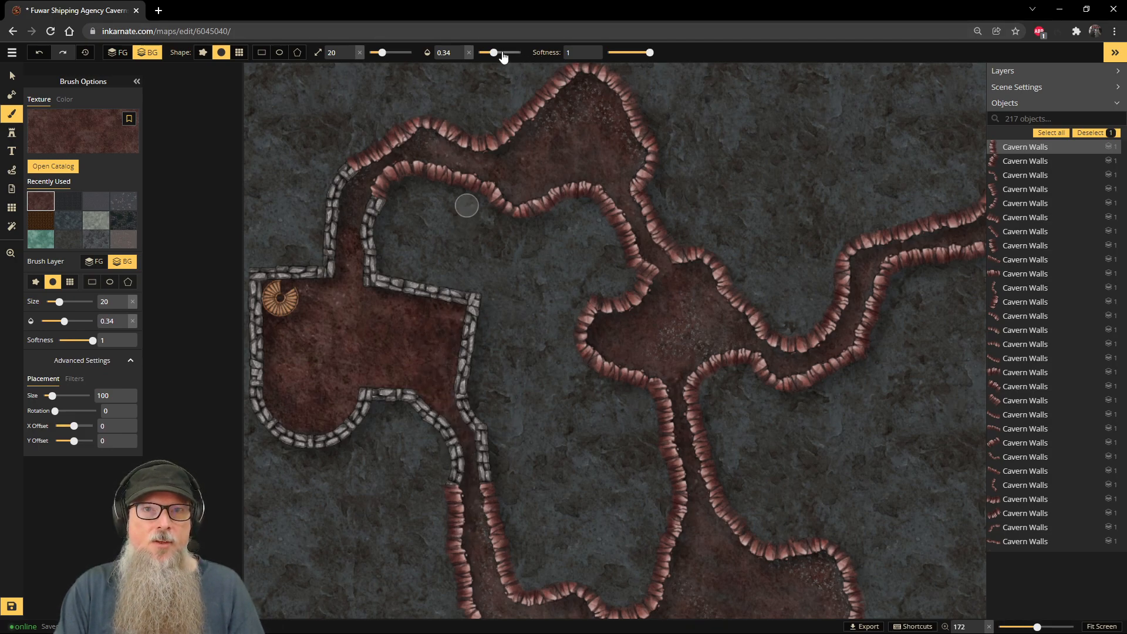
{"action": "scroll", "coordinate": [415, 352], "scroll_direction": "up", "scroll_amount": 1}
{"action": "scroll", "coordinate": [429, 351], "scroll_direction": "up", "scroll_amount": 10}
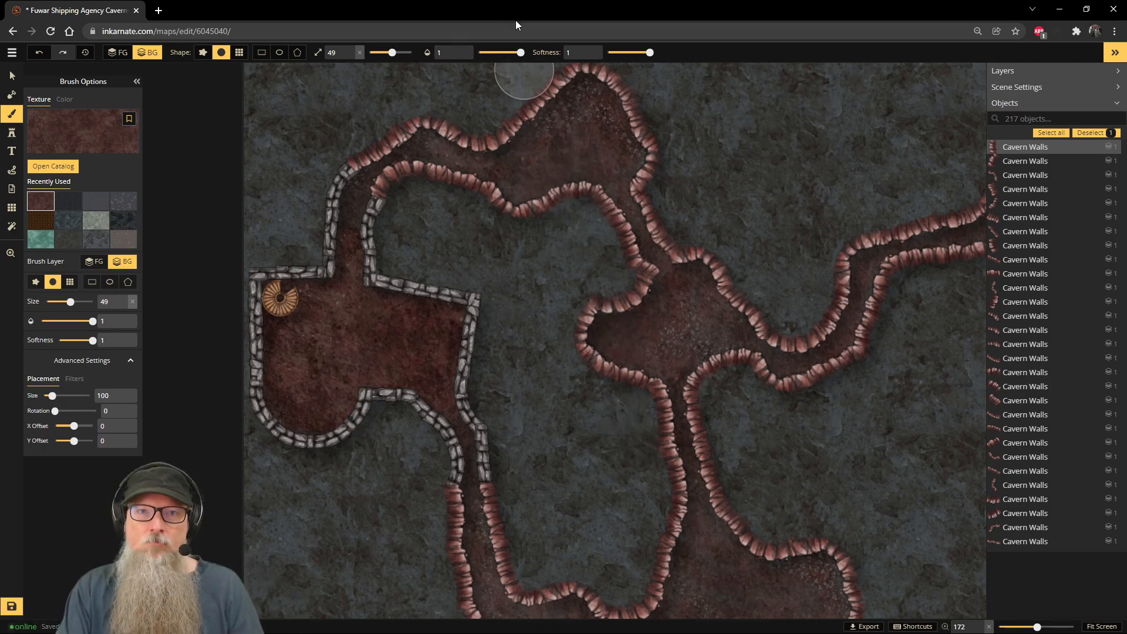
Step: Look over the painted floors of the caverns, connecting tunnels and stone room across the map
{"action": "scroll", "coordinate": [684, 259], "scroll_direction": "down", "scroll_amount": 5}
{"action": "key", "text": "space"}
{"action": "mouse_move", "coordinate": [969, 386]}
{"action": "left_mouse_down"}
{"action": "mouse_move", "coordinate": [670, 217]}
{"action": "mouse_move", "coordinate": [640, 313]}
{"action": "mouse_move", "coordinate": [647, 355]}
{"action": "mouse_move", "coordinate": [661, 236]}
{"action": "mouse_move", "coordinate": [655, 306]}
{"action": "left_mouse_up"}
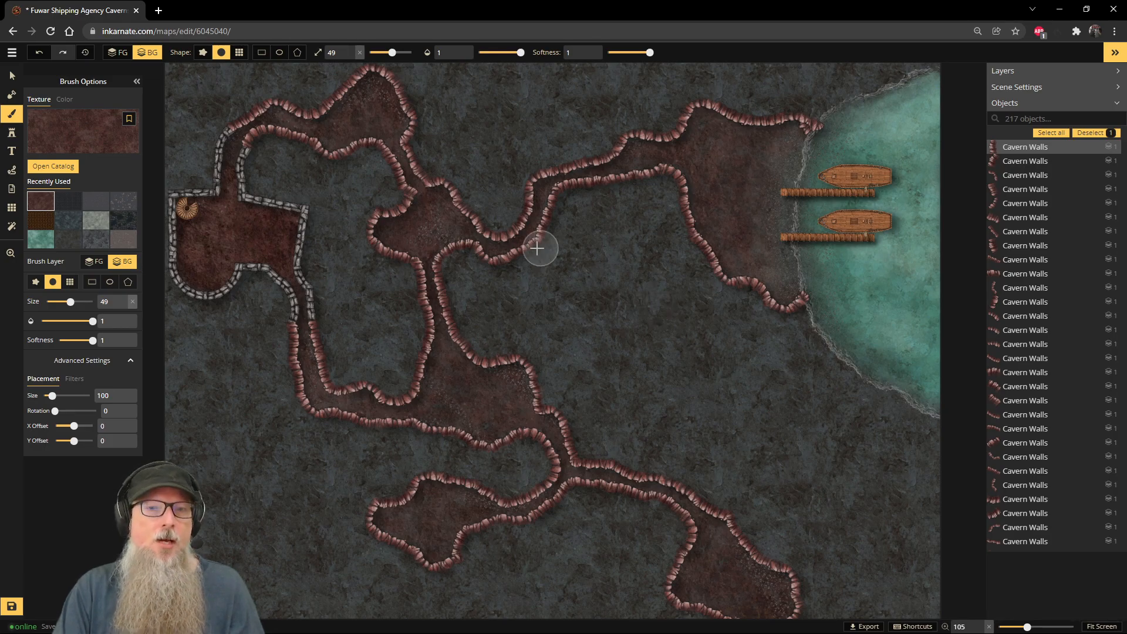
{"action": "scroll", "coordinate": [270, 268], "scroll_direction": "up", "scroll_amount": 6}
{"action": "scroll", "coordinate": [259, 262], "scroll_direction": "down", "scroll_amount": 4}
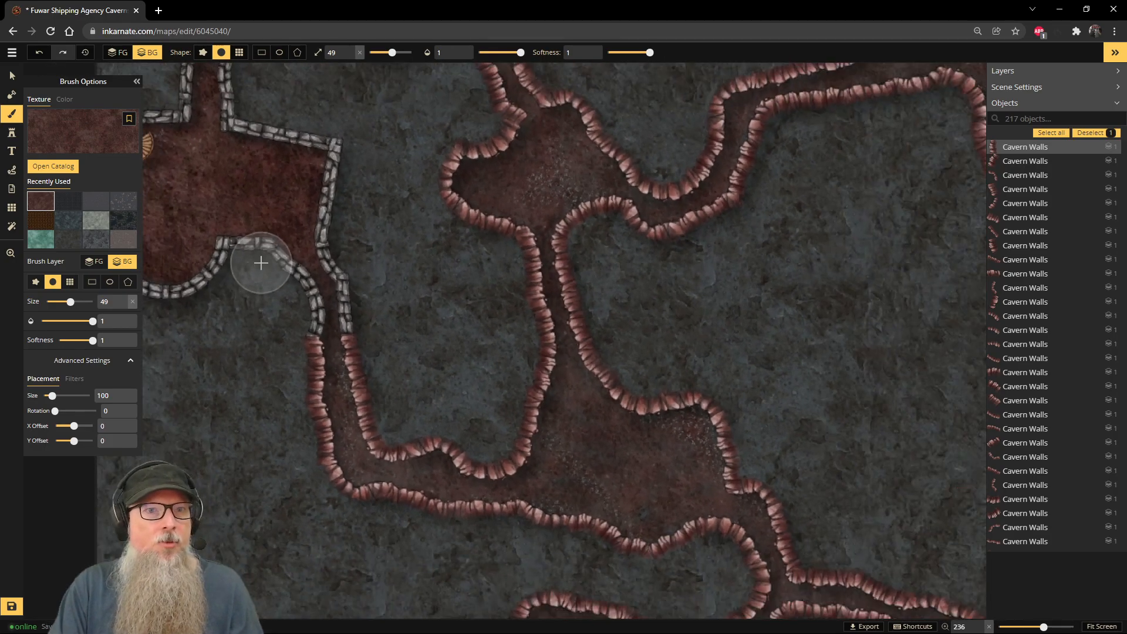
{"action": "key", "text": "space"}
{"action": "left_click_drag", "start_coordinate": [261, 204], "coordinate": [457, 271]}
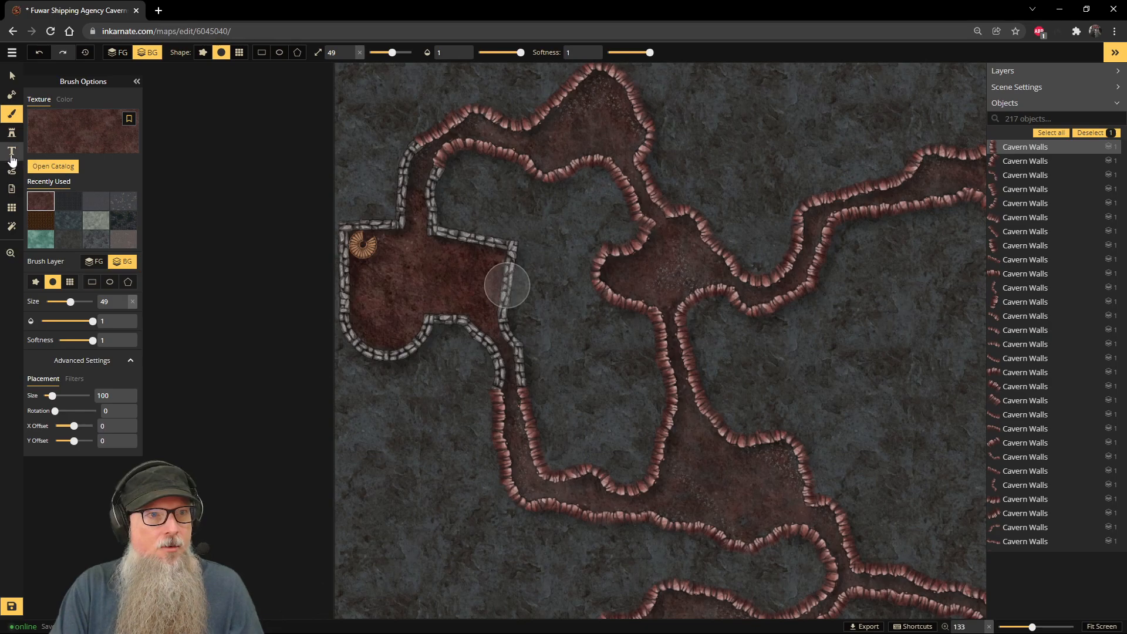
Step: Browse the stamp catalog from the Forest category through to the Dungeons and Sewers stamps
{"action": "left_click", "coordinate": [11, 133]}
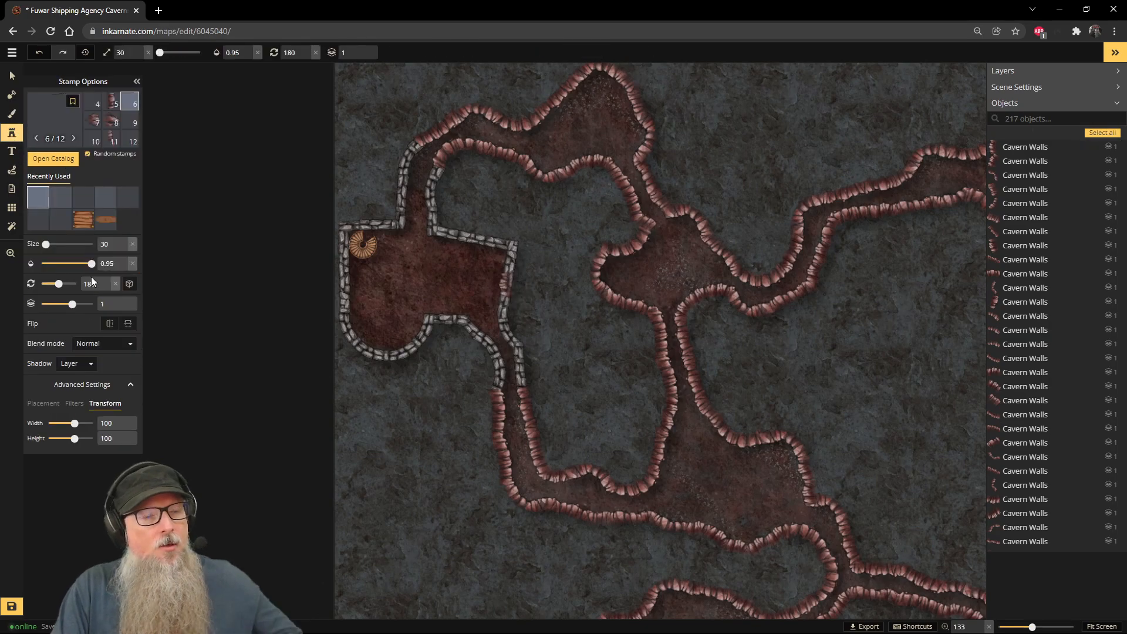
{"action": "left_click", "coordinate": [52, 162]}
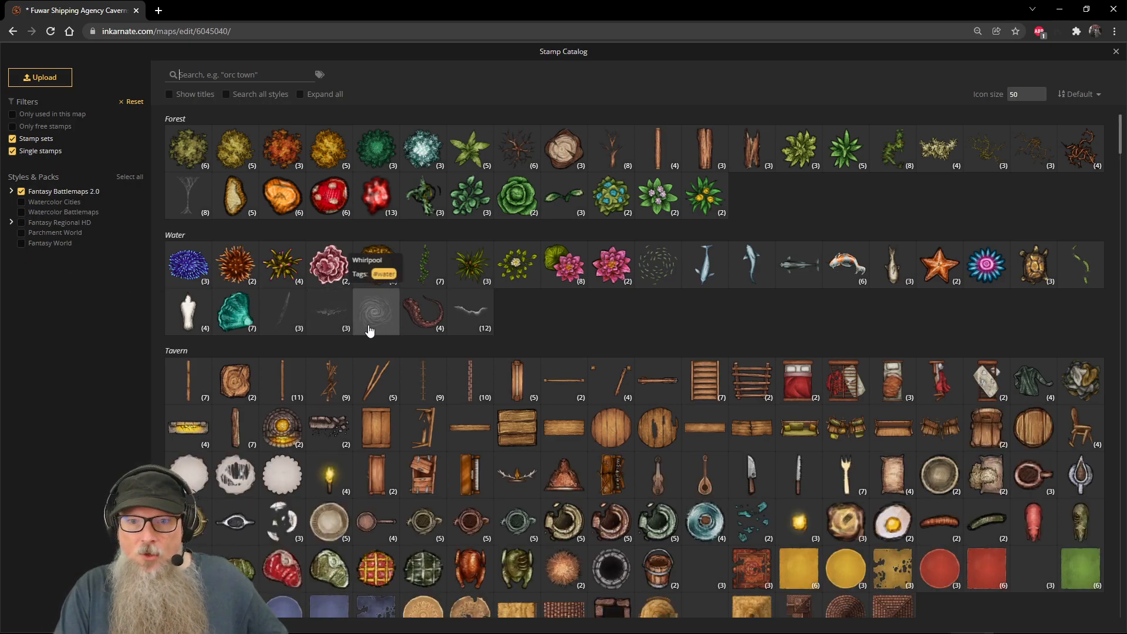
{"action": "scroll", "coordinate": [371, 326], "scroll_direction": "down", "scroll_amount": 8}
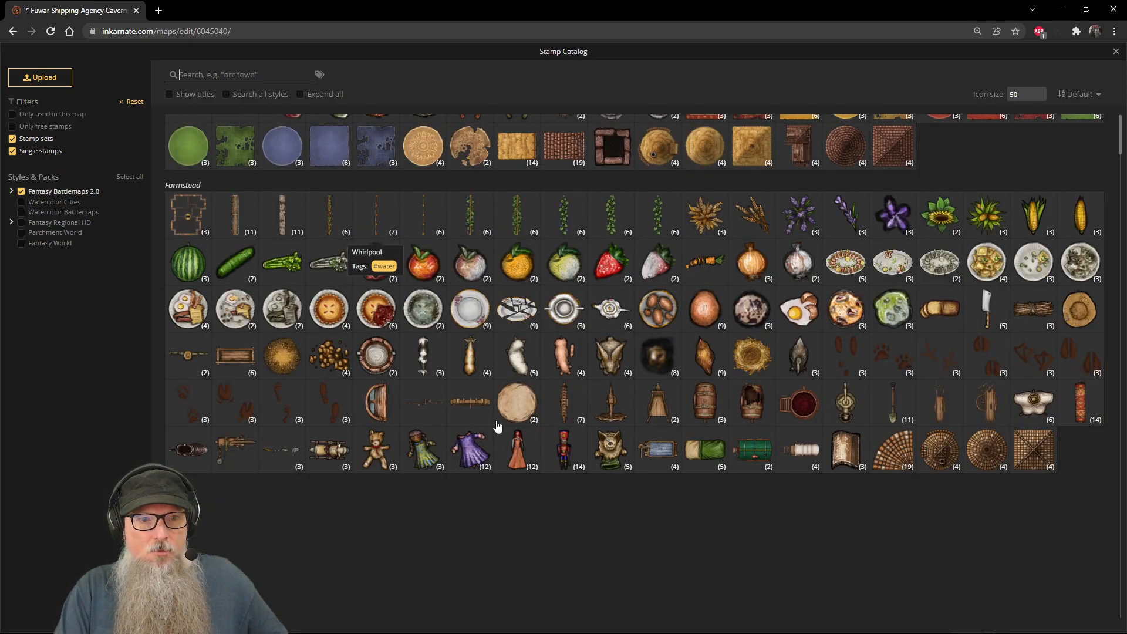
{"action": "scroll", "coordinate": [517, 399], "scroll_direction": "down", "scroll_amount": 4}
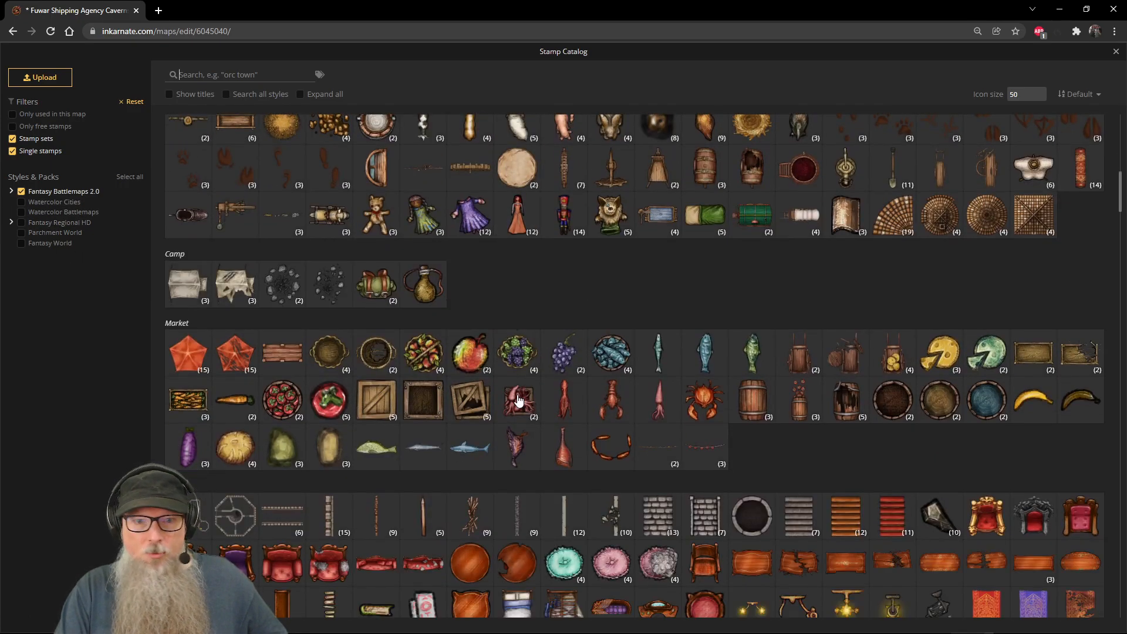
{"action": "scroll", "coordinate": [516, 394], "scroll_direction": "down", "scroll_amount": 3}
{"action": "scroll", "coordinate": [516, 394], "scroll_direction": "down", "scroll_amount": 1}
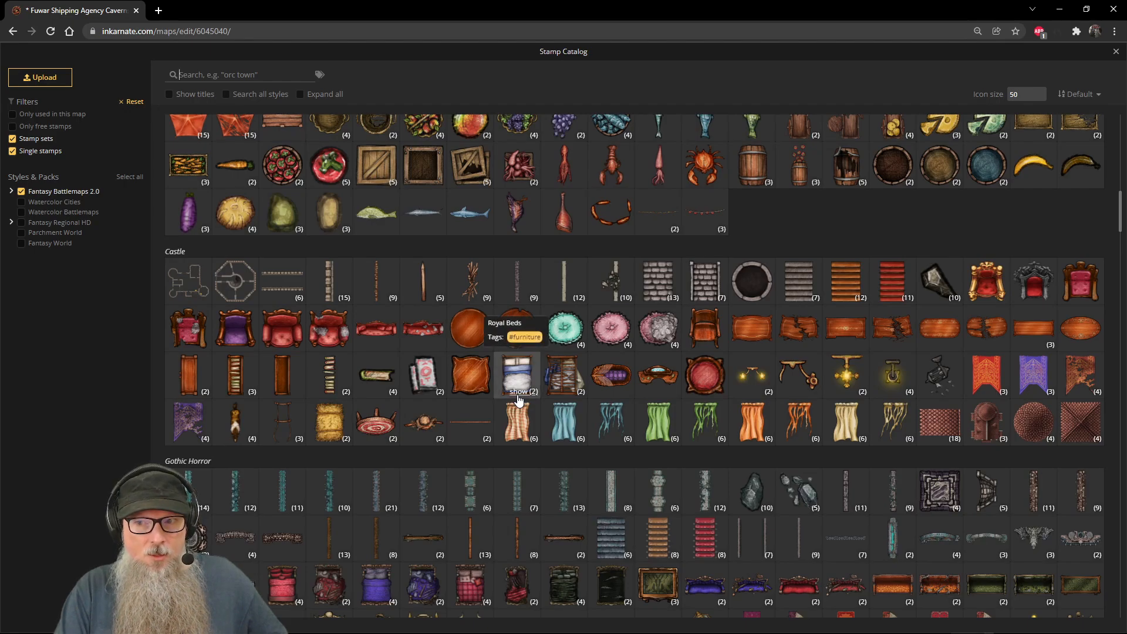
{"action": "scroll", "coordinate": [518, 399], "scroll_direction": "down", "scroll_amount": 10}
{"action": "scroll", "coordinate": [518, 399], "scroll_direction": "down", "scroll_amount": 8}
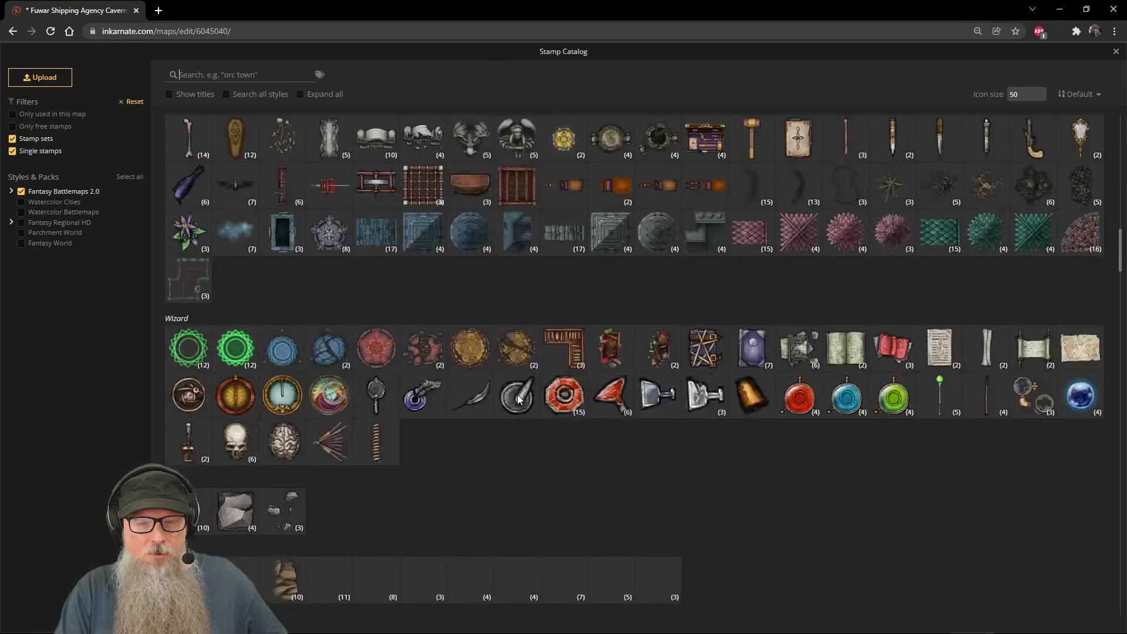
{"action": "scroll", "coordinate": [518, 399], "scroll_direction": "down", "scroll_amount": 7}
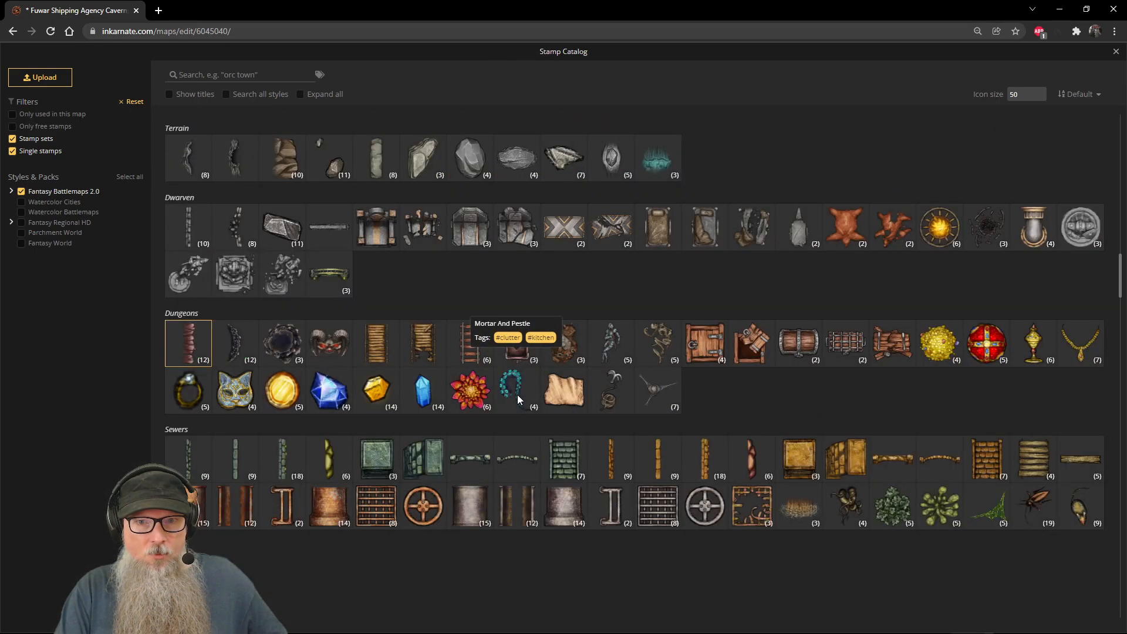
{"action": "scroll", "coordinate": [518, 400], "scroll_direction": "up", "scroll_amount": 3}
{"action": "scroll", "coordinate": [517, 400], "scroll_direction": "down", "scroll_amount": 2}
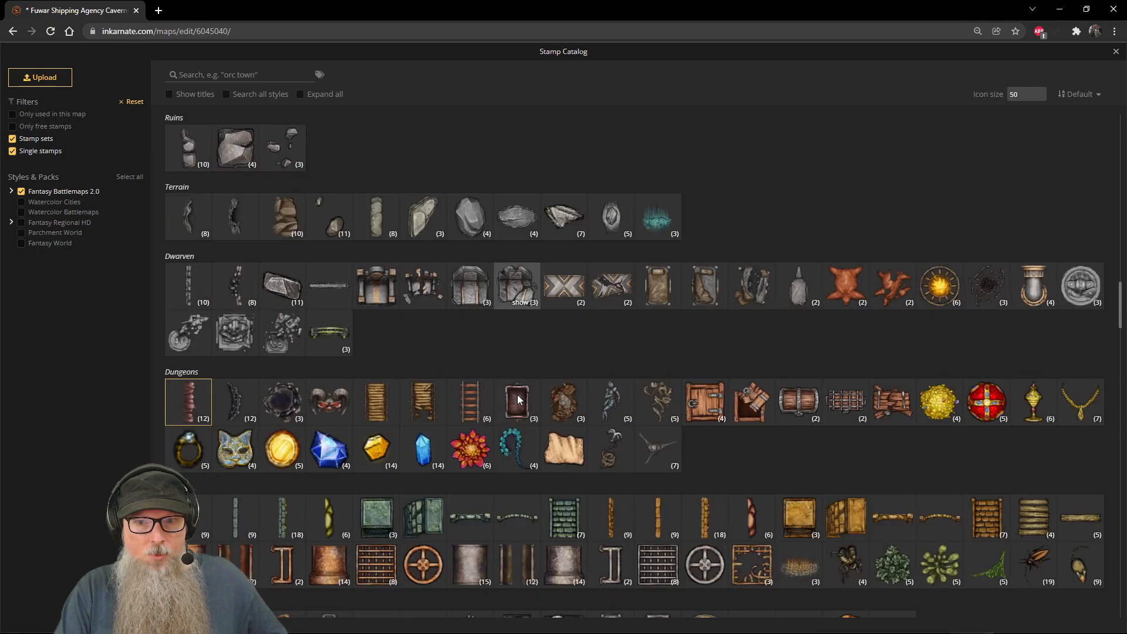
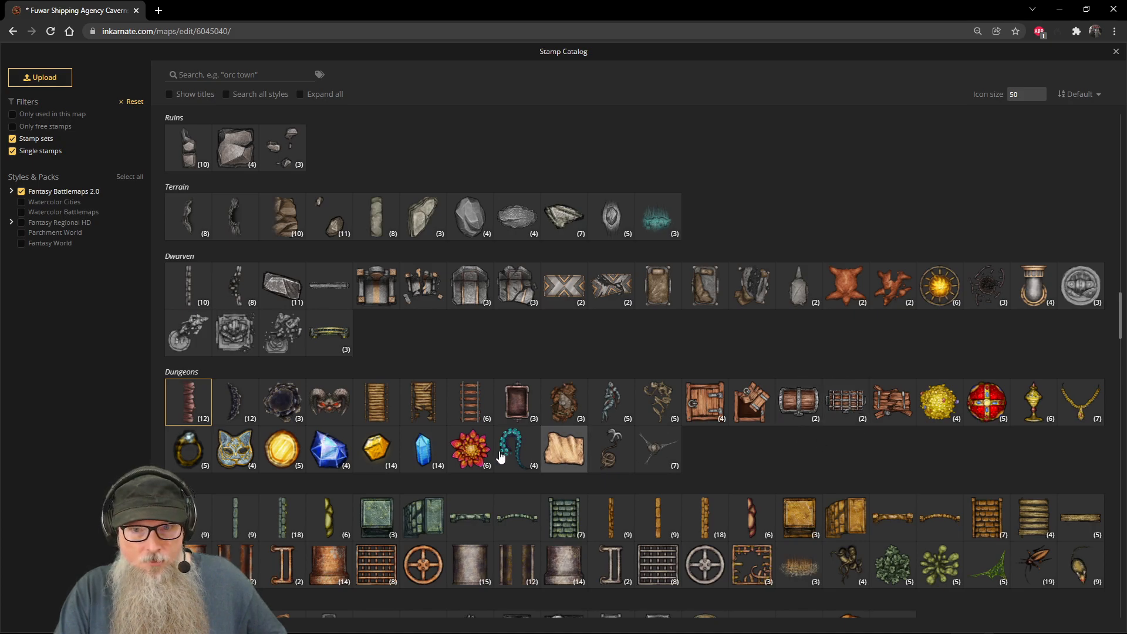
{"action": "scroll", "coordinate": [490, 453], "scroll_direction": "down", "scroll_amount": 1}
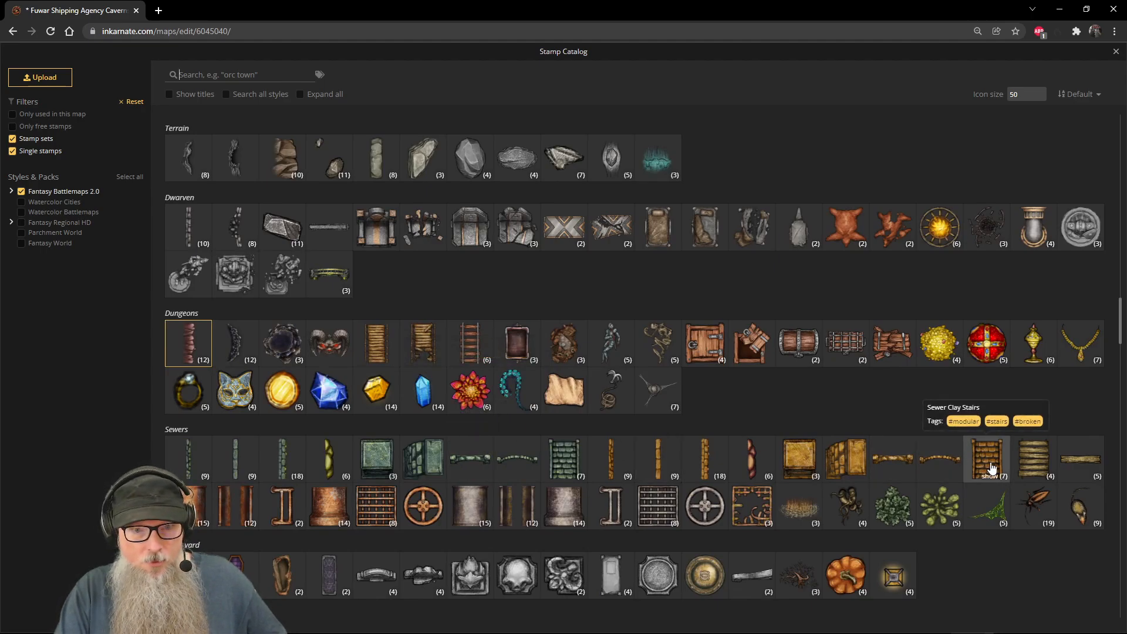
Step: Preview the variants of the Sewer Weed Stairs set, and search the stamp catalog for "stairs"
{"action": "left_click", "coordinate": [566, 476]}
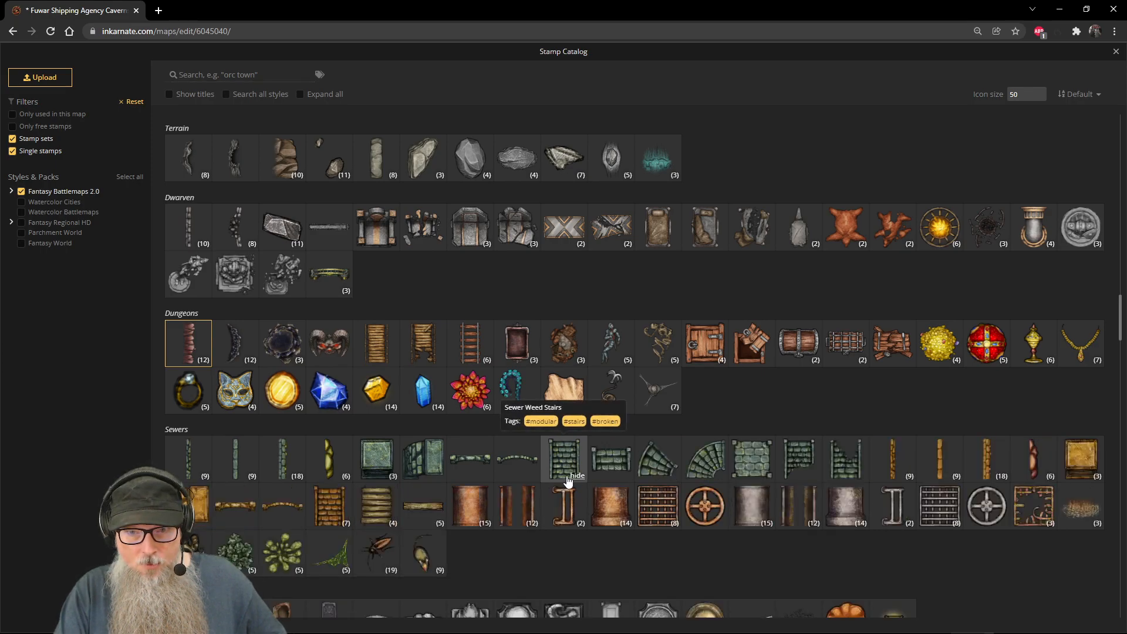
{"action": "left_click", "coordinate": [578, 476]}
{"action": "left_click", "coordinate": [215, 73]}
{"action": "type", "text": "stai"}
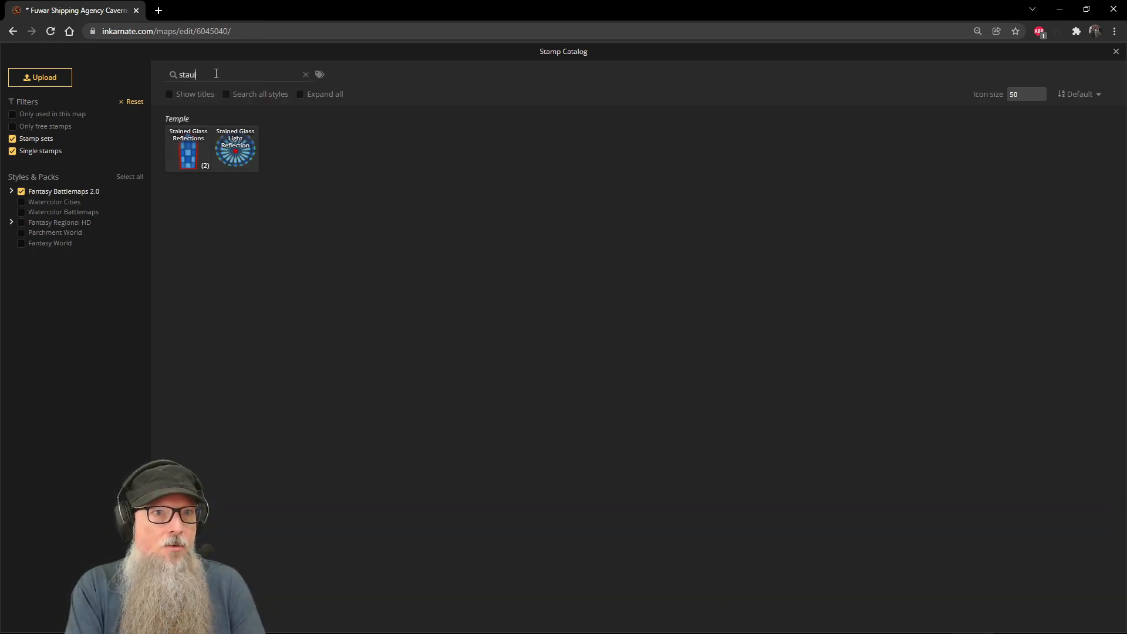
{"action": "type", "text": "rs"}
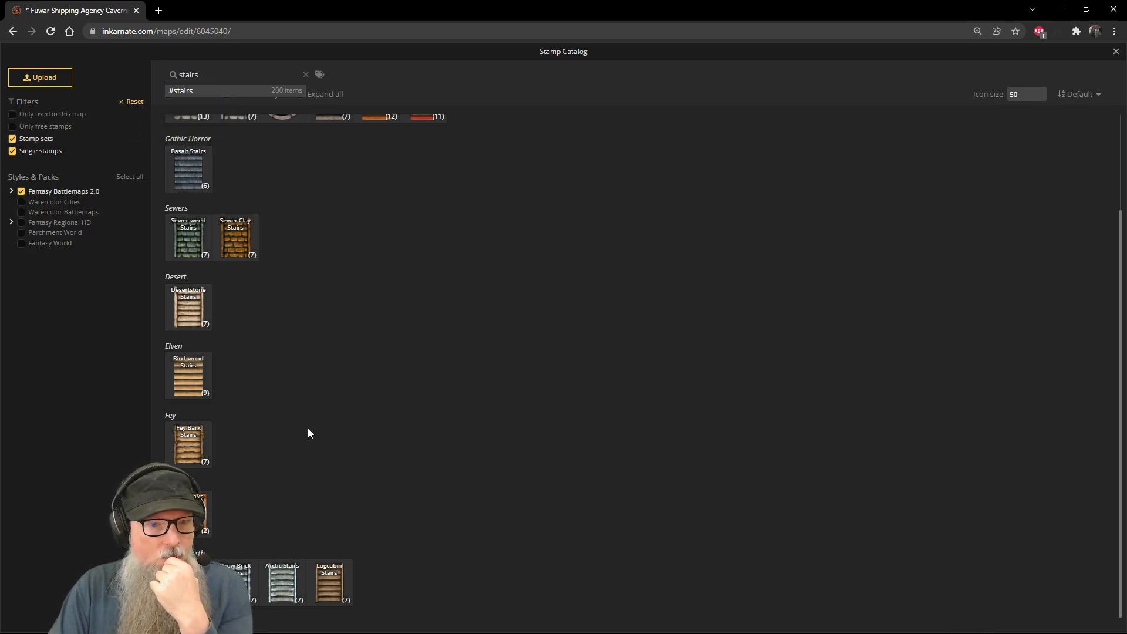
Step: Compare the variants of the Basalt Stairs and Sewer Clay Stairs, and choose the Sewer Clay Stairs stamp
{"action": "scroll", "coordinate": [308, 434], "scroll_direction": "up", "scroll_amount": 2}
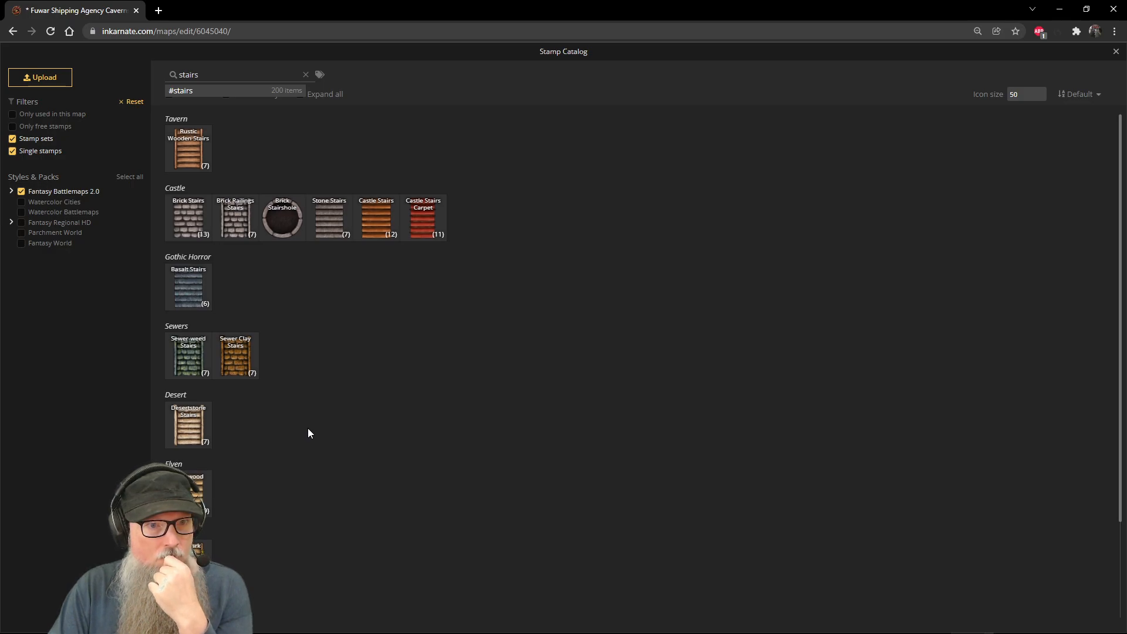
{"action": "left_click", "coordinate": [199, 306]}
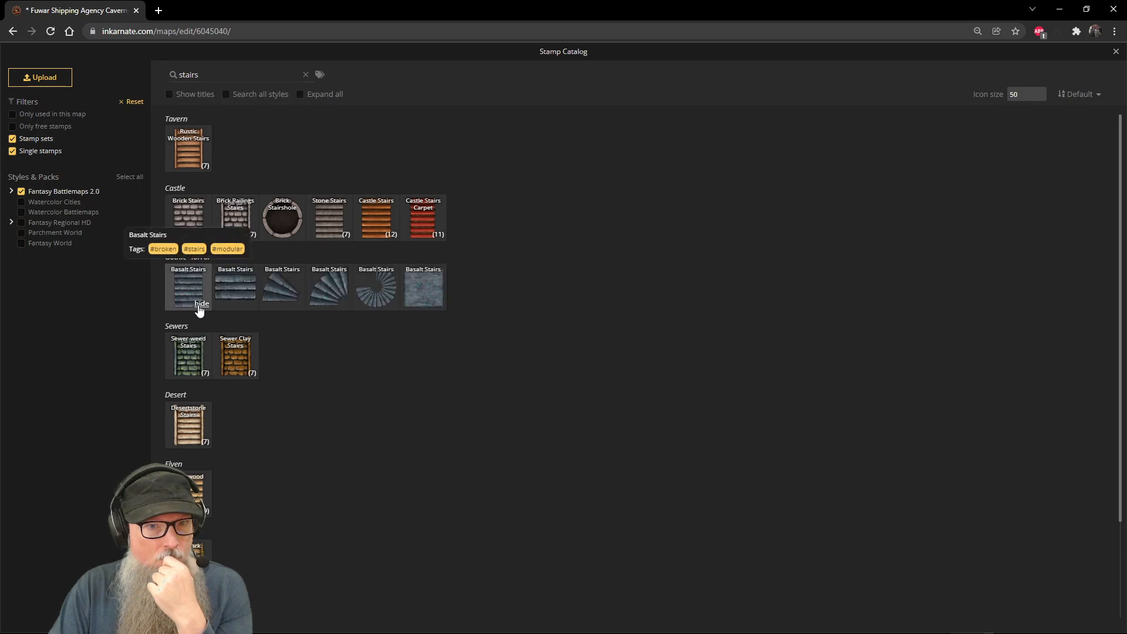
{"action": "left_click", "coordinate": [200, 305]}
{"action": "mouse_move", "coordinate": [237, 376]}
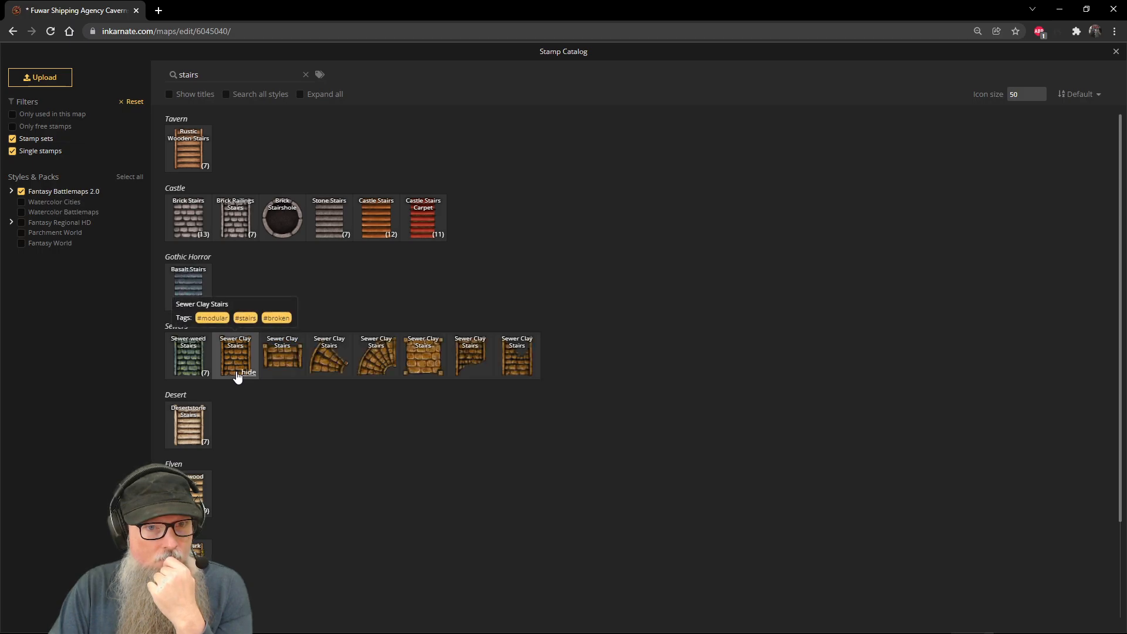
{"action": "left_click", "coordinate": [239, 373]}
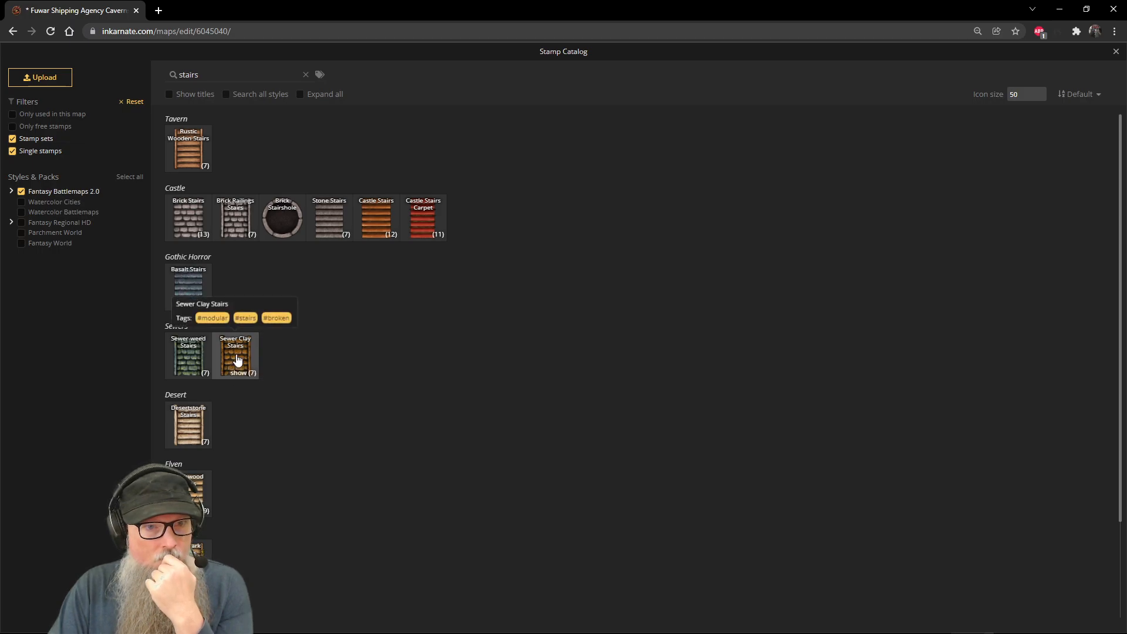
{"action": "left_click", "coordinate": [235, 360]}
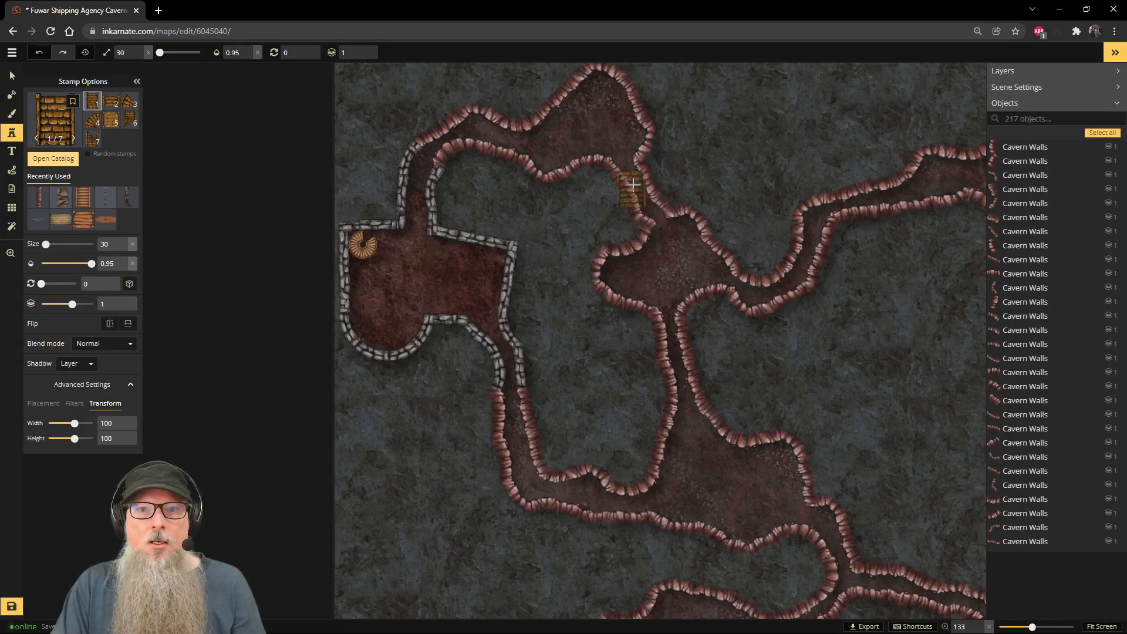
Step: Place a Sewer Clay Stairs stamp at size 20 in the upper end of the narrow passage between the northern and central caverns
{"action": "scroll", "coordinate": [652, 197], "scroll_direction": "up", "scroll_amount": 3}
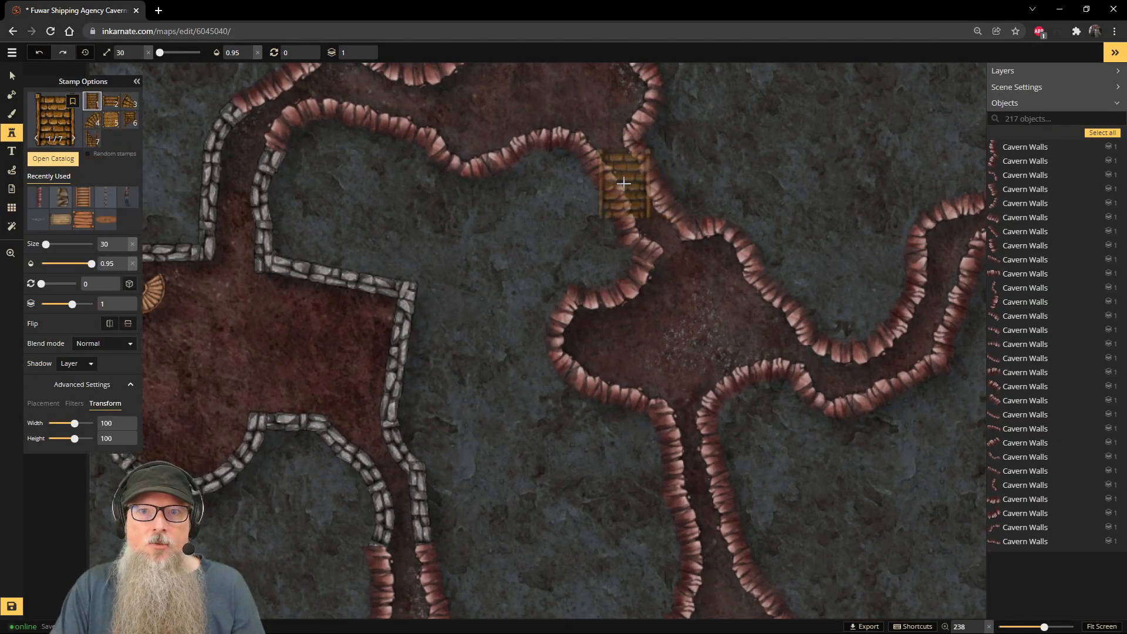
{"action": "scroll", "coordinate": [624, 184], "scroll_direction": "down", "scroll_amount": 5}
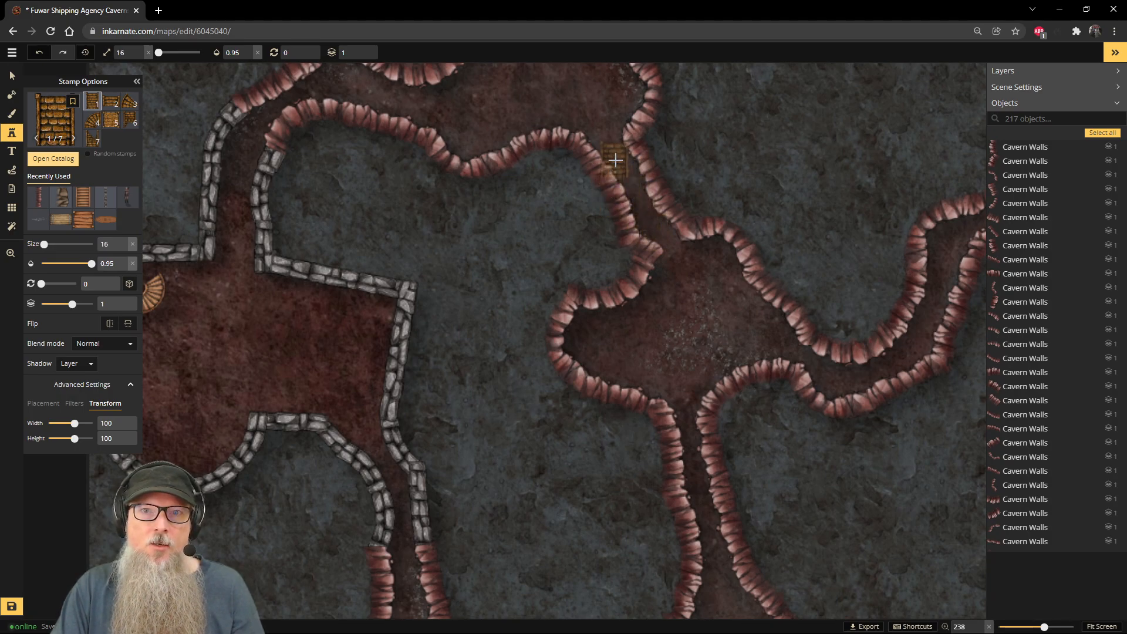
{"action": "left_click", "coordinate": [614, 160]}
{"action": "left_click_drag", "start_coordinate": [618, 135], "coordinate": [627, 135]}
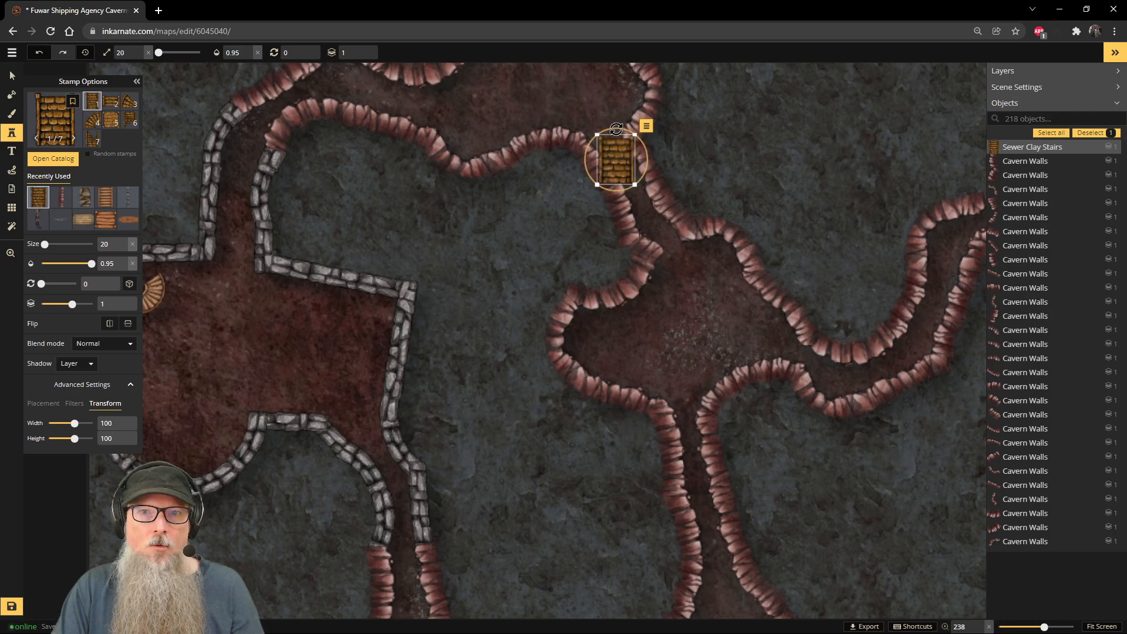
{"action": "left_click", "coordinate": [614, 126]}
{"action": "left_click_drag", "start_coordinate": [615, 127], "coordinate": [536, 137]}
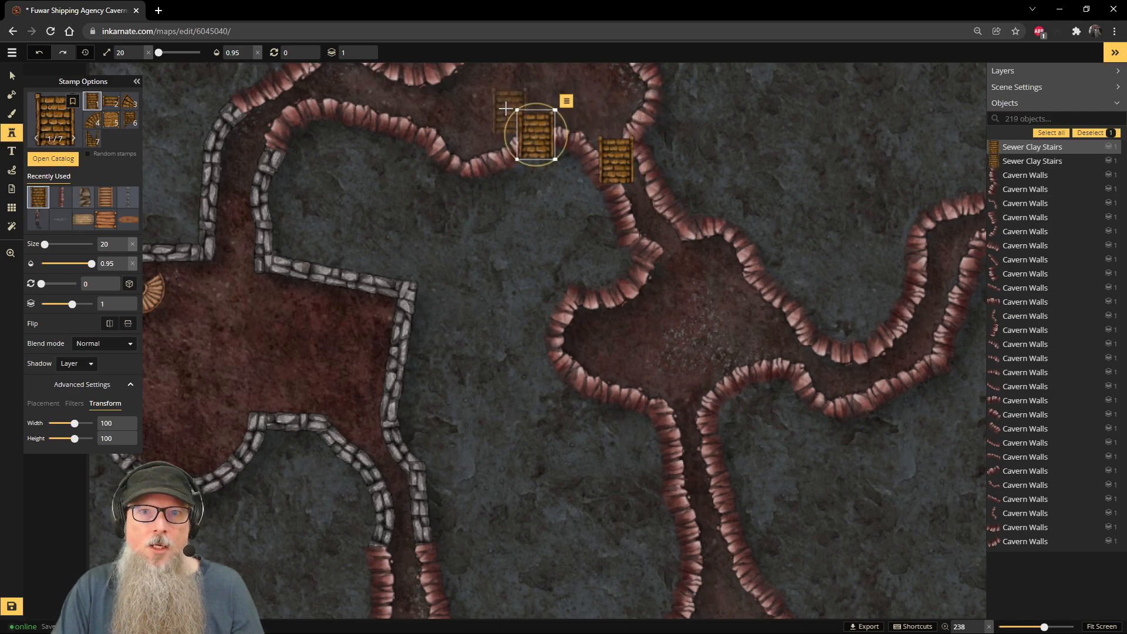
Step: Rotate the placed stairs stamp to 332 to follow the passage and set its layer to 0
{"action": "left_click", "coordinate": [12, 76]}
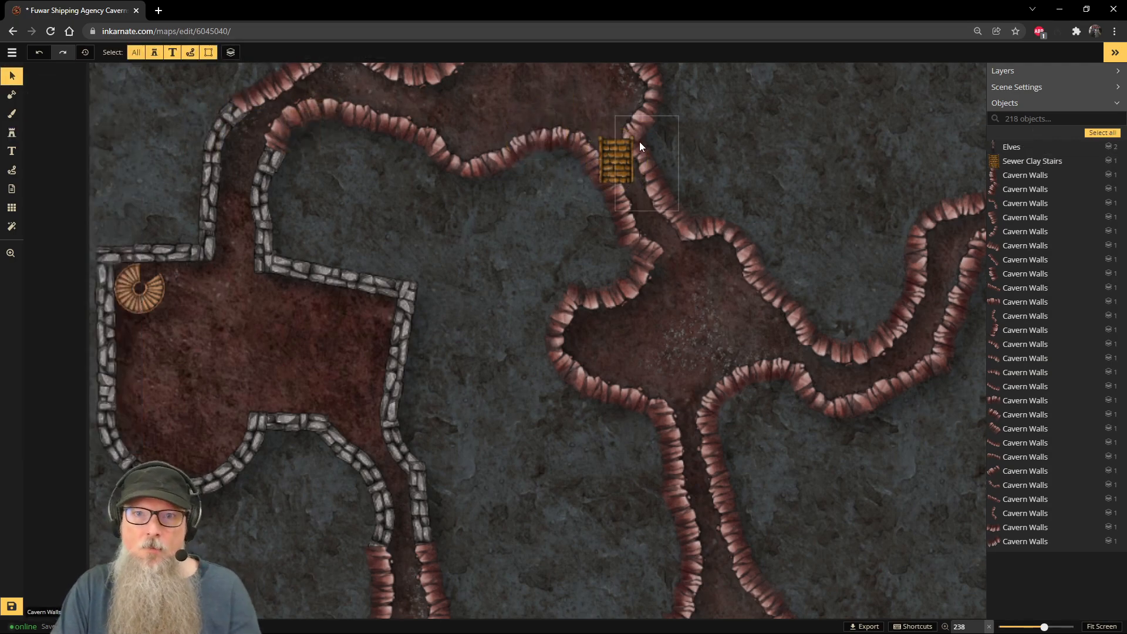
{"action": "left_click", "coordinate": [622, 144]}
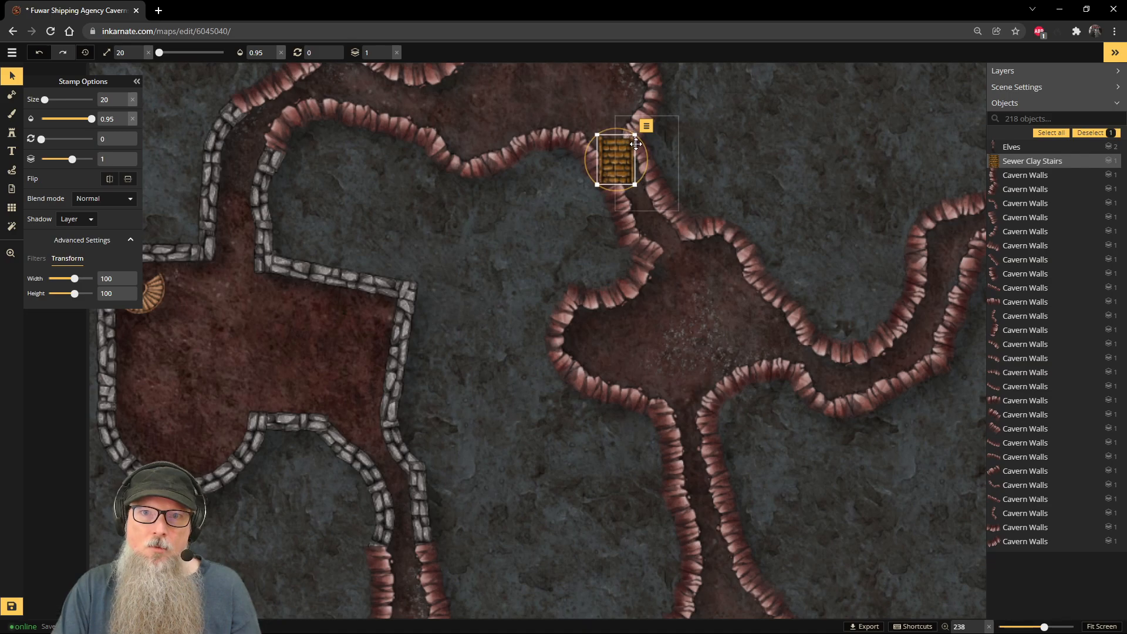
{"action": "left_click_drag", "start_coordinate": [632, 131], "coordinate": [639, 136]}
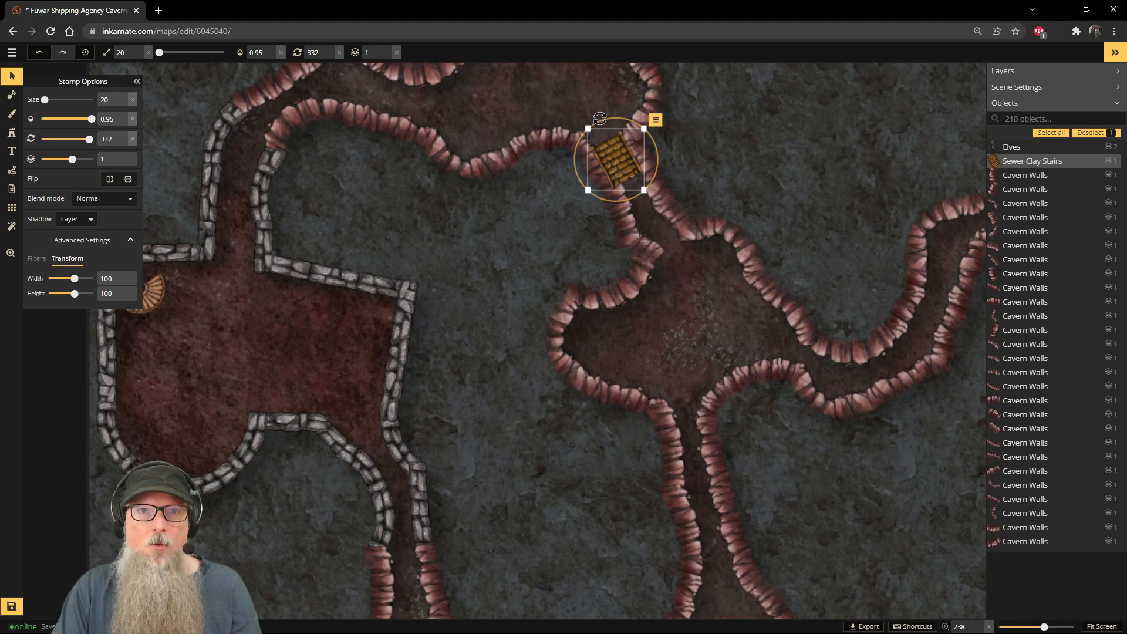
{"action": "left_click", "coordinate": [388, 56]}
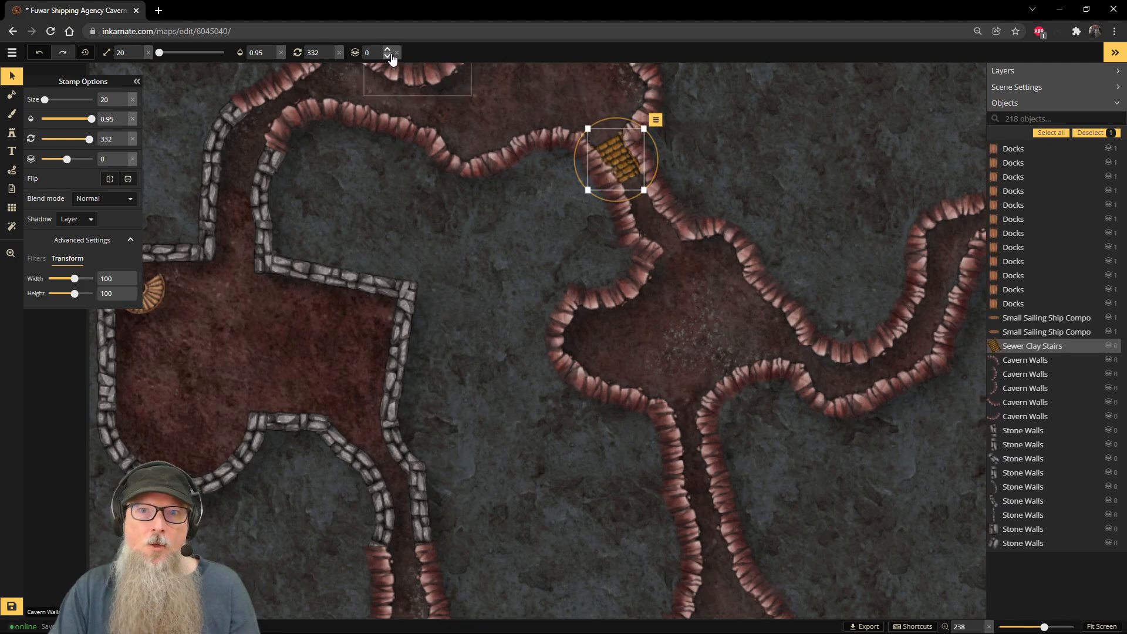
Step: Duplicate the stairs stamp and place the copy directly below it, continuing the flight down the passage
{"action": "left_click", "coordinate": [637, 193], "text": "alt"}
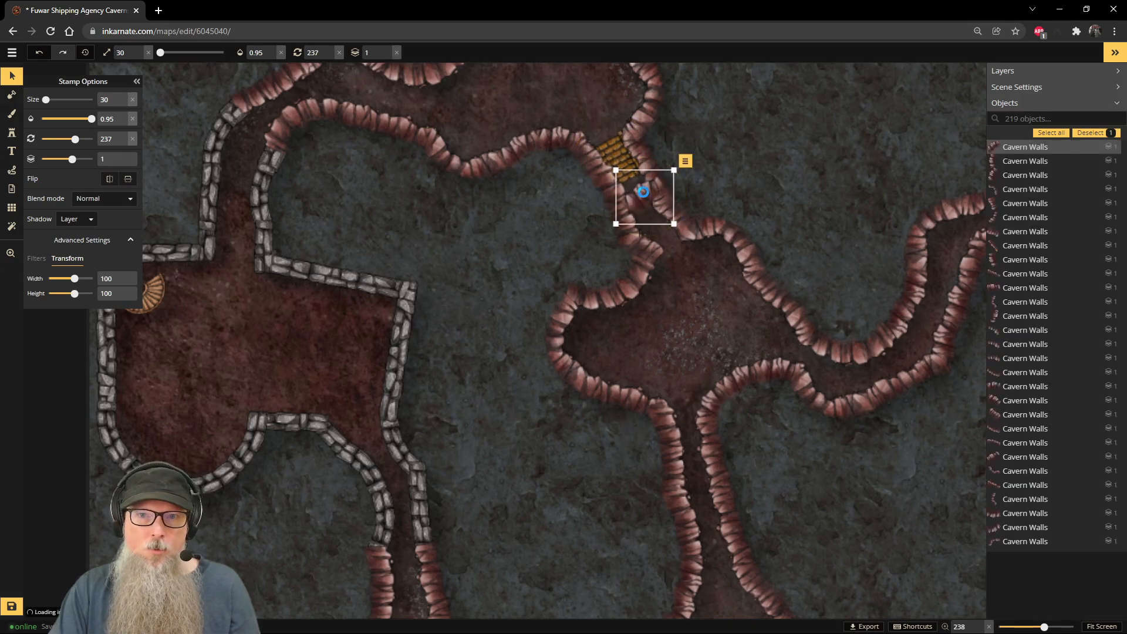
{"action": "key", "text": "ctrl+z"}
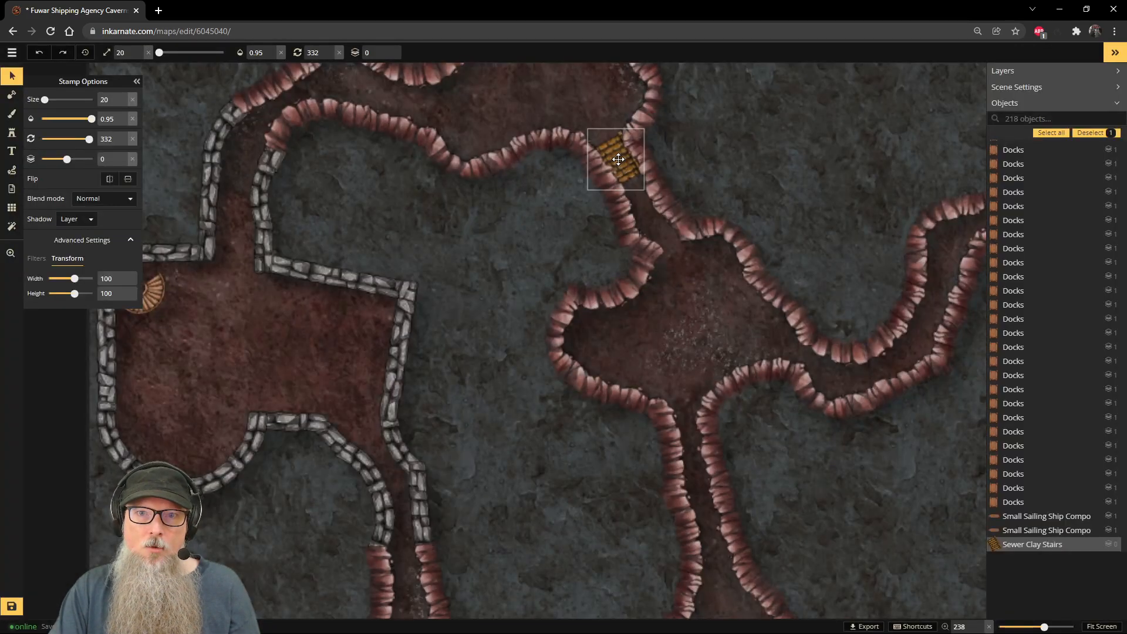
{"action": "left_click", "coordinate": [650, 192], "text": "alt"}
{"action": "left_click_drag", "start_coordinate": [619, 162], "coordinate": [637, 197]}
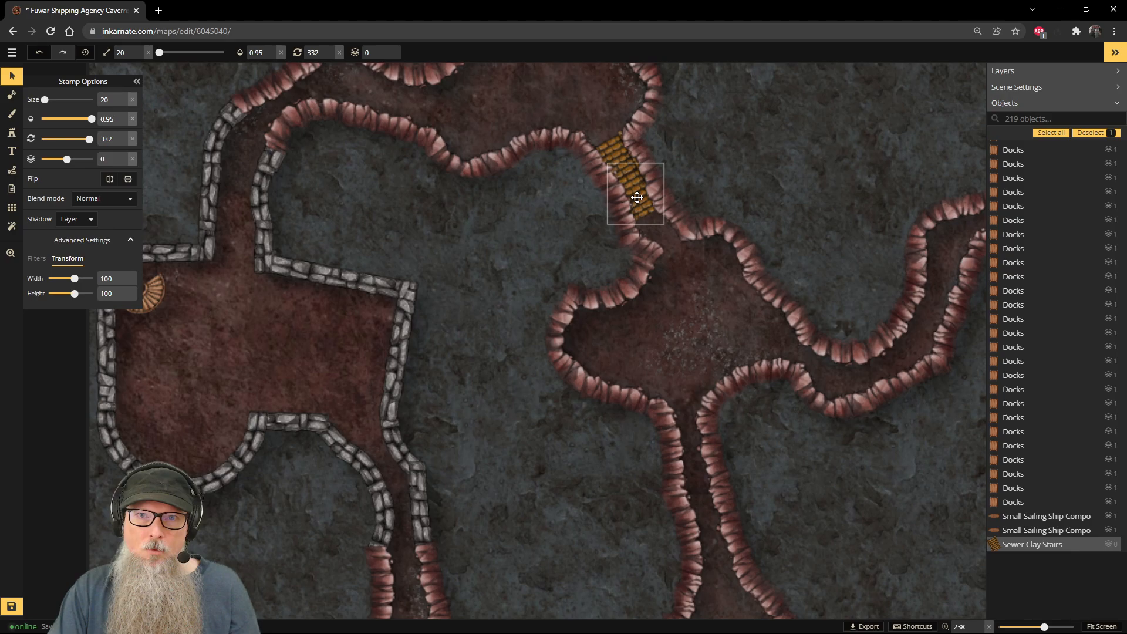
Step: Add a third stairs copy rotated to 326 at the passage's lower end, and shift the uppermost stairs piece slightly upward
{"action": "left_click_drag", "start_coordinate": [637, 197], "coordinate": [691, 205]}
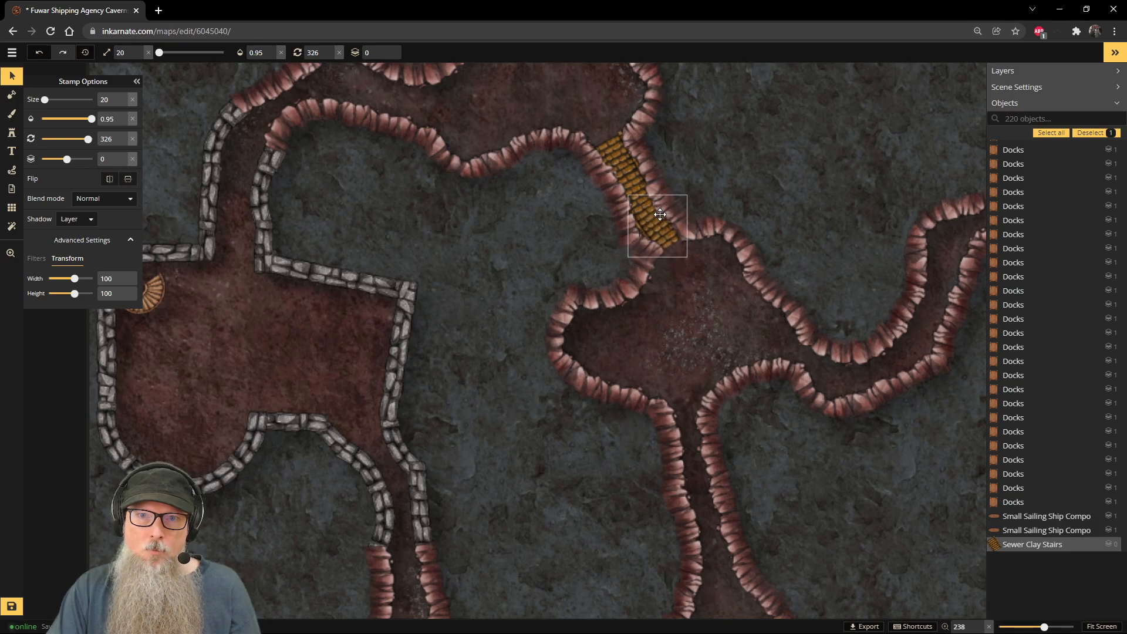
{"action": "key", "text": "ctrl+v"}
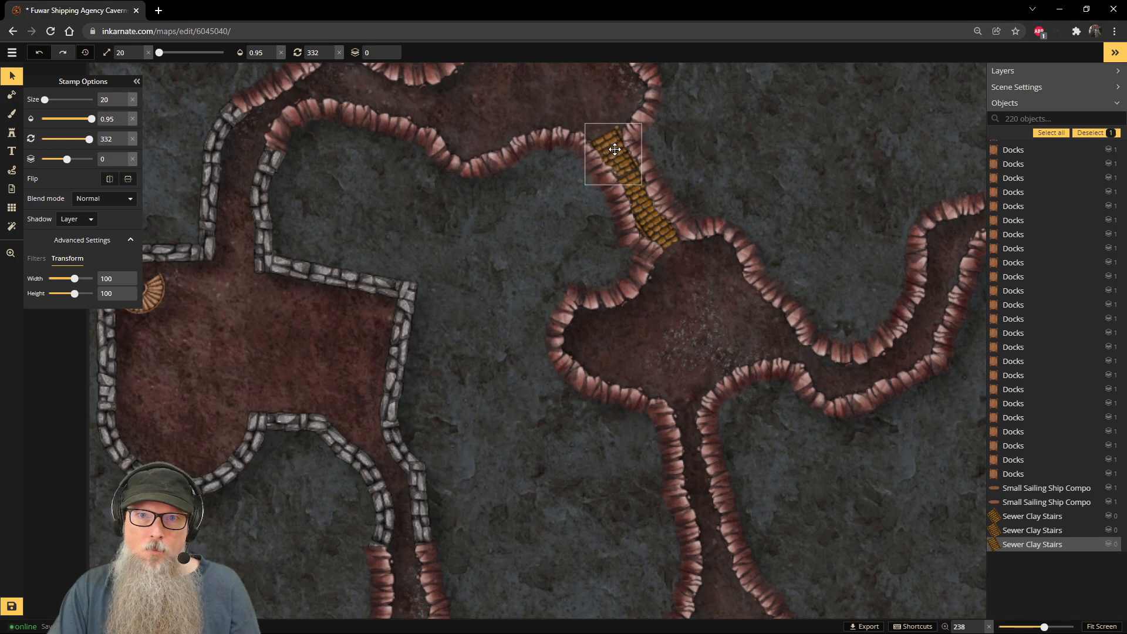
{"action": "left_click", "coordinate": [618, 148]}
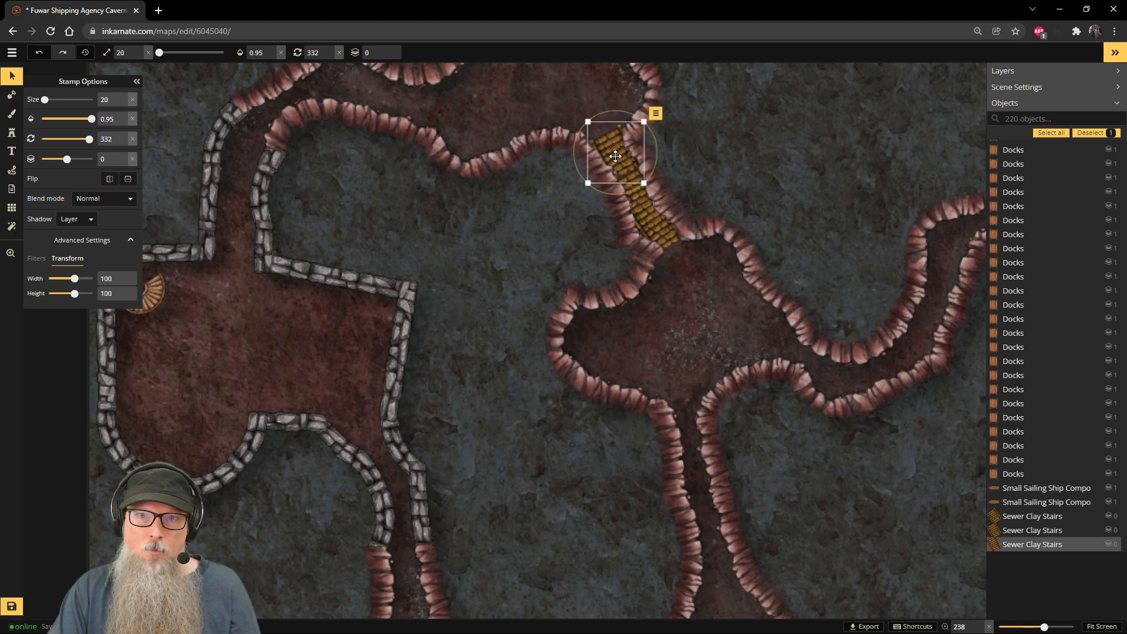
Step: Nudge the middle stairs piece slightly to line it up with the stairs above and below it in the passage
{"action": "left_click", "coordinate": [641, 194]}
{"action": "left_click_drag", "start_coordinate": [641, 196], "coordinate": [643, 195]}
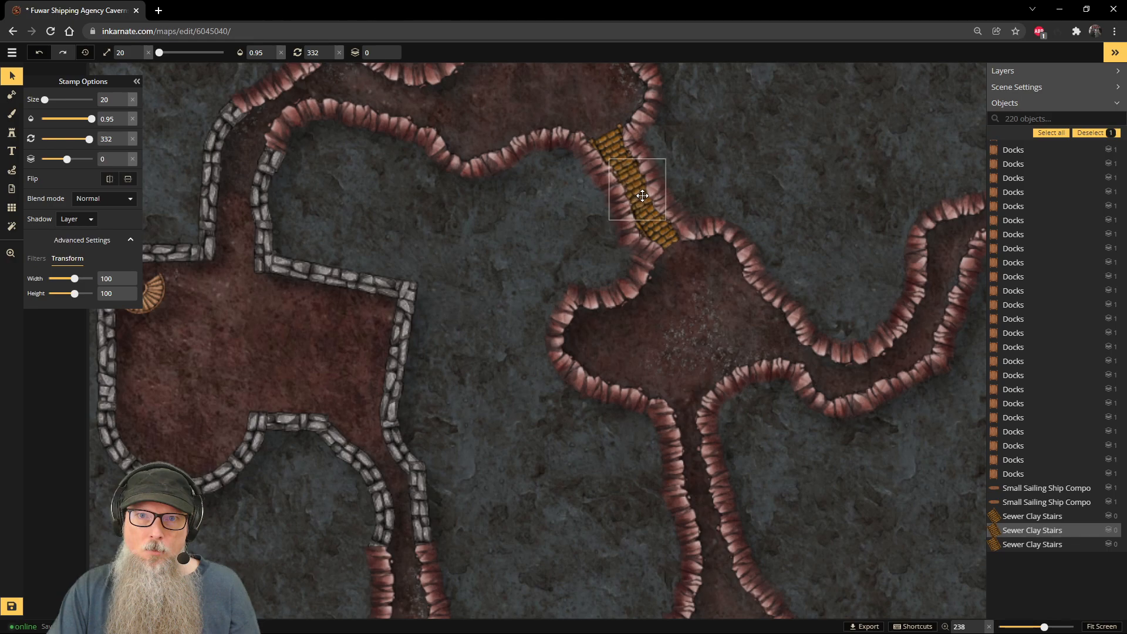
{"action": "left_click", "coordinate": [745, 189]}
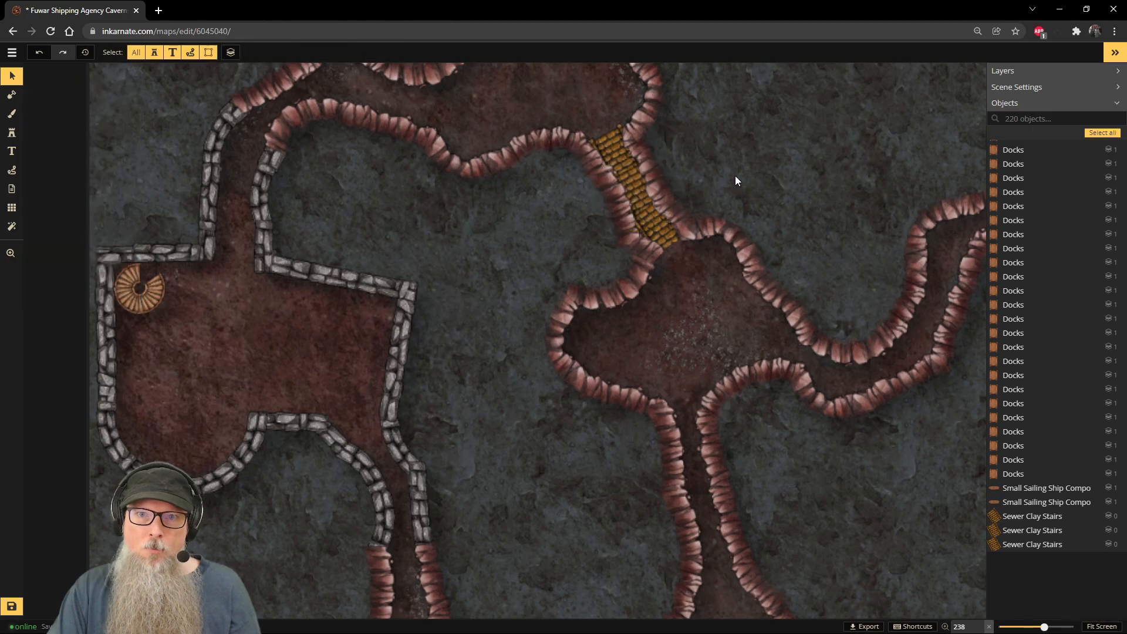
{"action": "scroll", "coordinate": [736, 176], "scroll_direction": "down", "scroll_amount": 5}
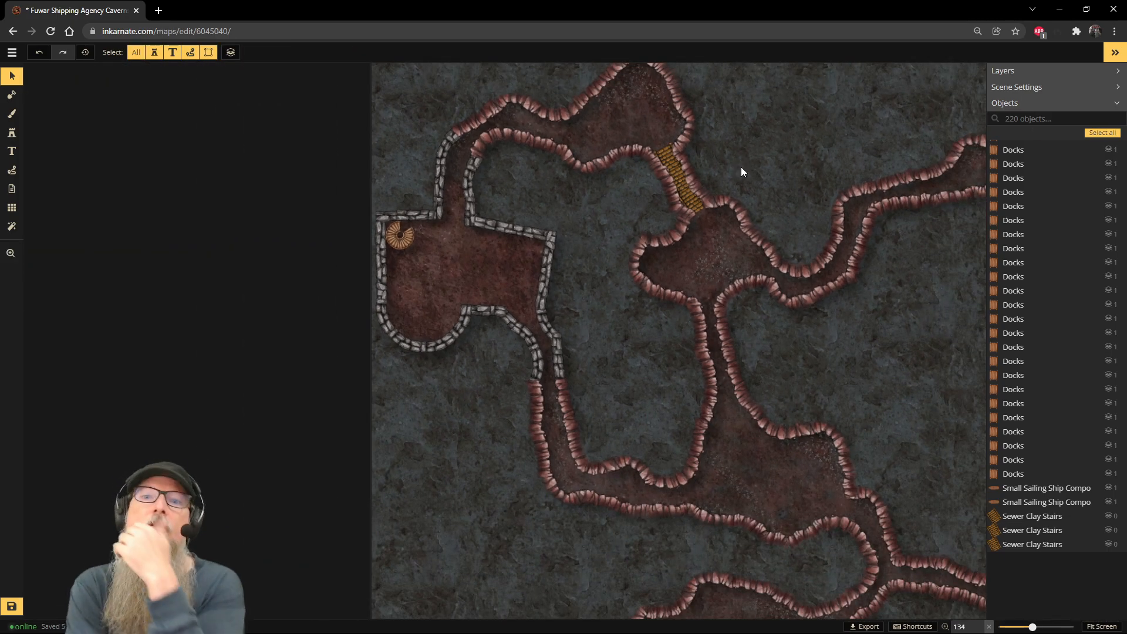
{"action": "scroll", "coordinate": [741, 166], "scroll_direction": "up", "scroll_amount": 5}
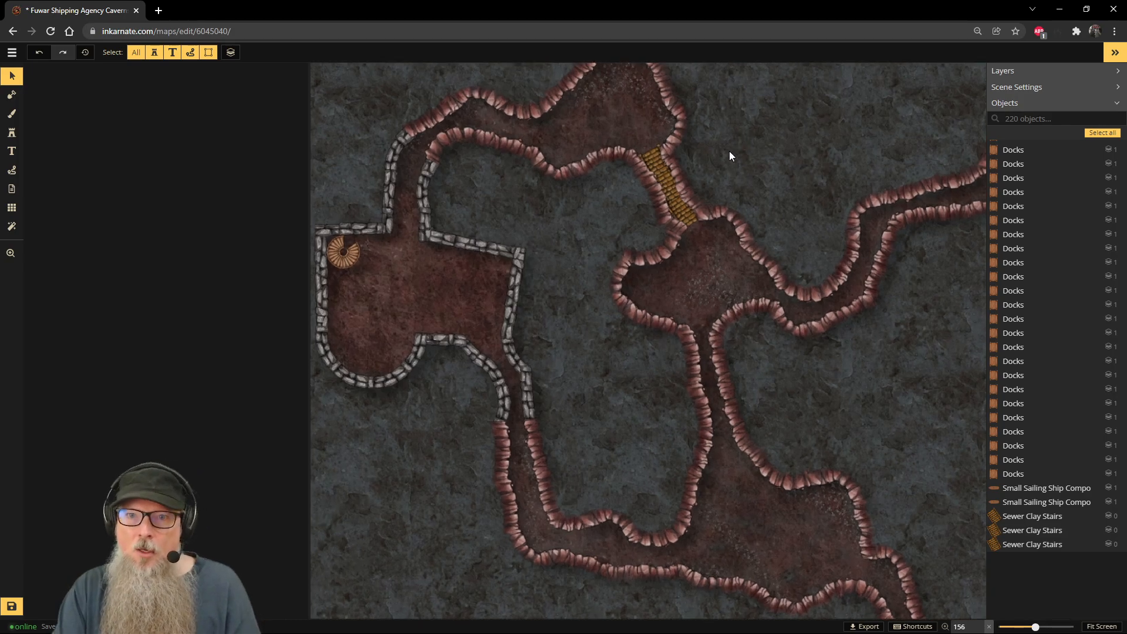
Step: Move the uppermost and middle stairs pieces farther up the passage toward the northern cavern
{"action": "left_click_drag", "start_coordinate": [614, 148], "coordinate": [608, 138]}
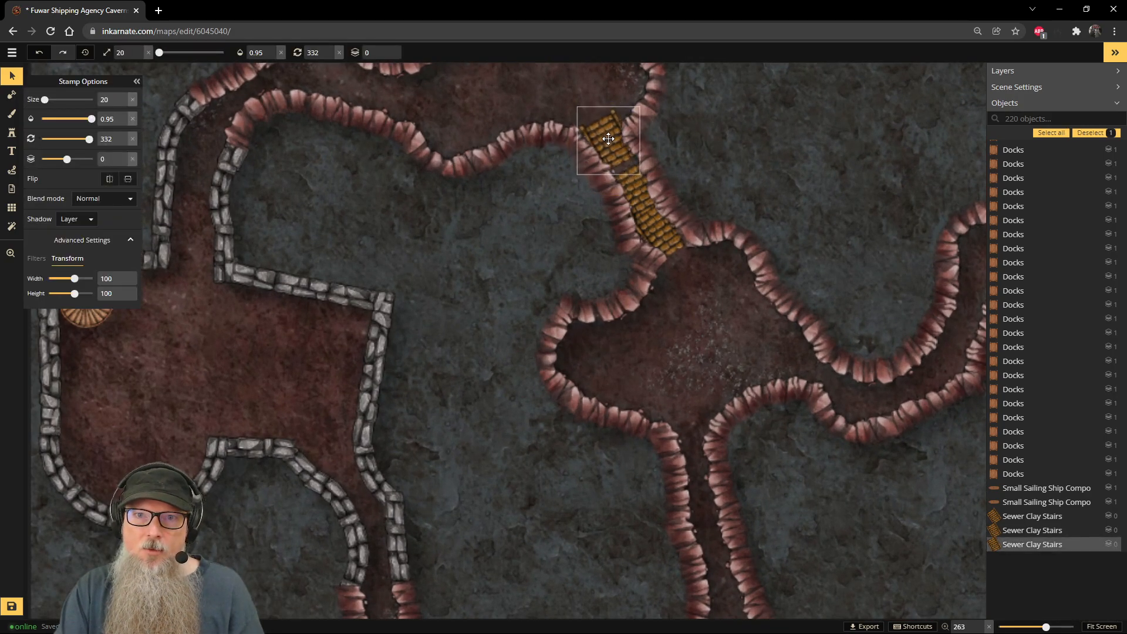
{"action": "left_click", "coordinate": [634, 182]}
{"action": "left_click_drag", "start_coordinate": [636, 182], "coordinate": [637, 174]}
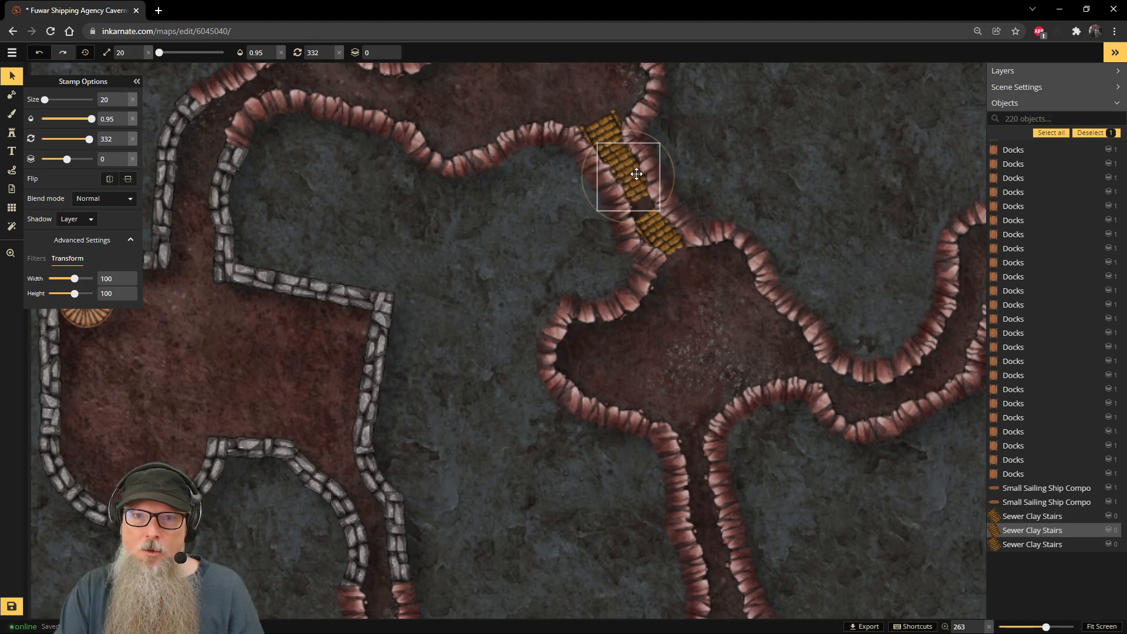
Step: Duplicate the lowest stairs piece, rotate one of the two to 145, and extend the flight into the mouth of the central cavern
{"action": "left_click_drag", "start_coordinate": [667, 244], "coordinate": [702, 294]}
{"action": "key", "text": "ctrl+d"}
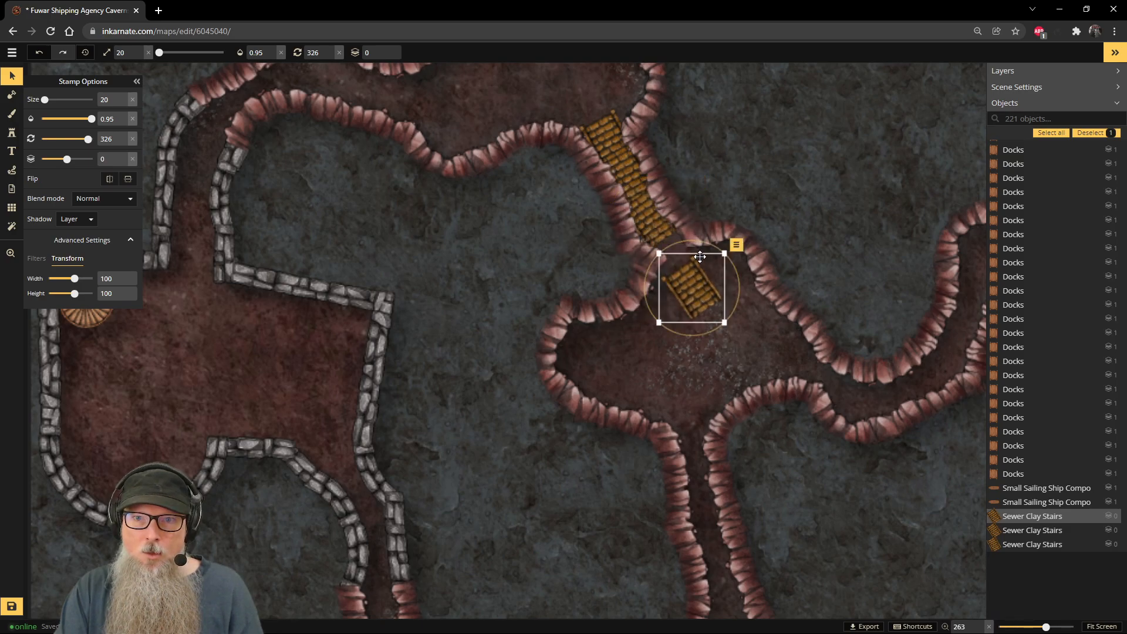
{"action": "left_click_drag", "start_coordinate": [695, 241], "coordinate": [679, 268]}
{"action": "left_click_drag", "start_coordinate": [695, 212], "coordinate": [698, 214]}
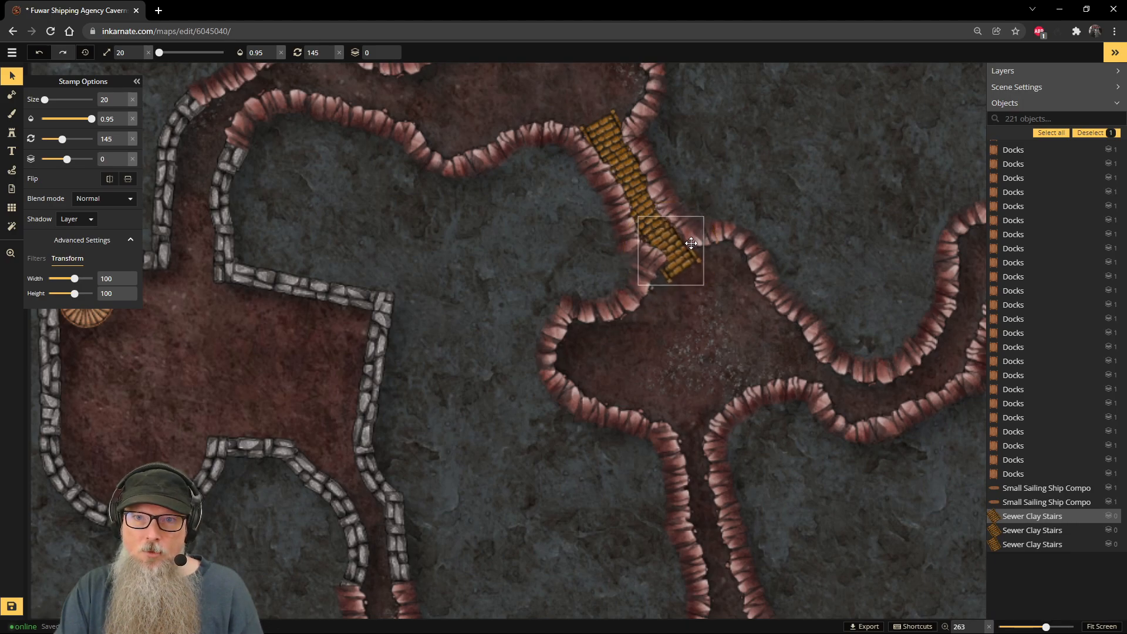
{"action": "left_click", "coordinate": [737, 328]}
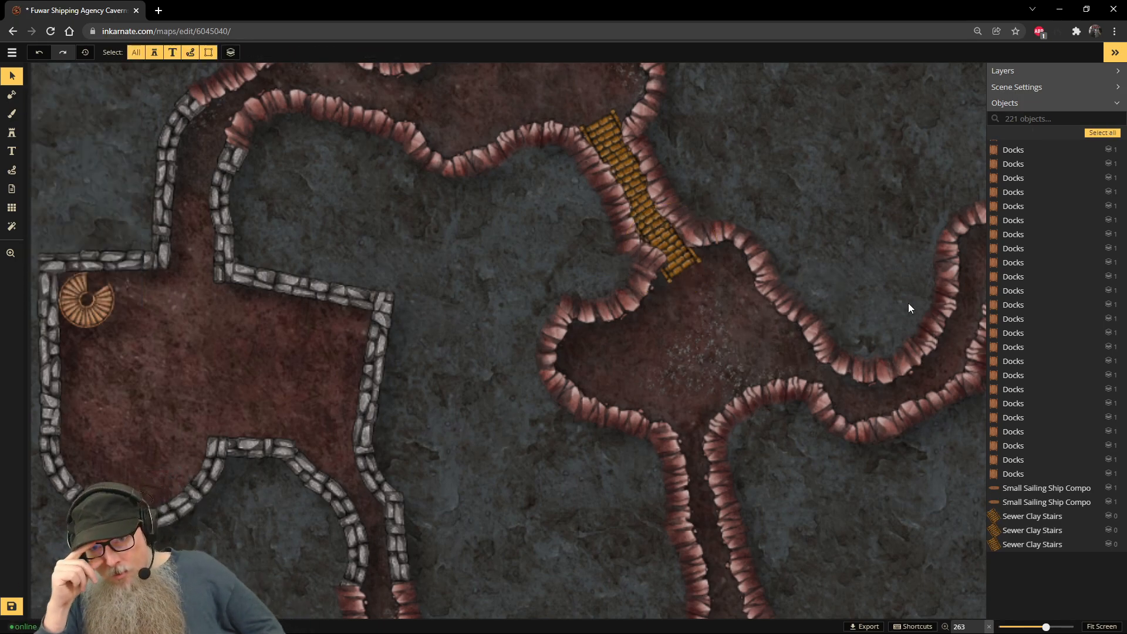
{"action": "scroll", "coordinate": [797, 245], "scroll_direction": "down", "scroll_amount": 5}
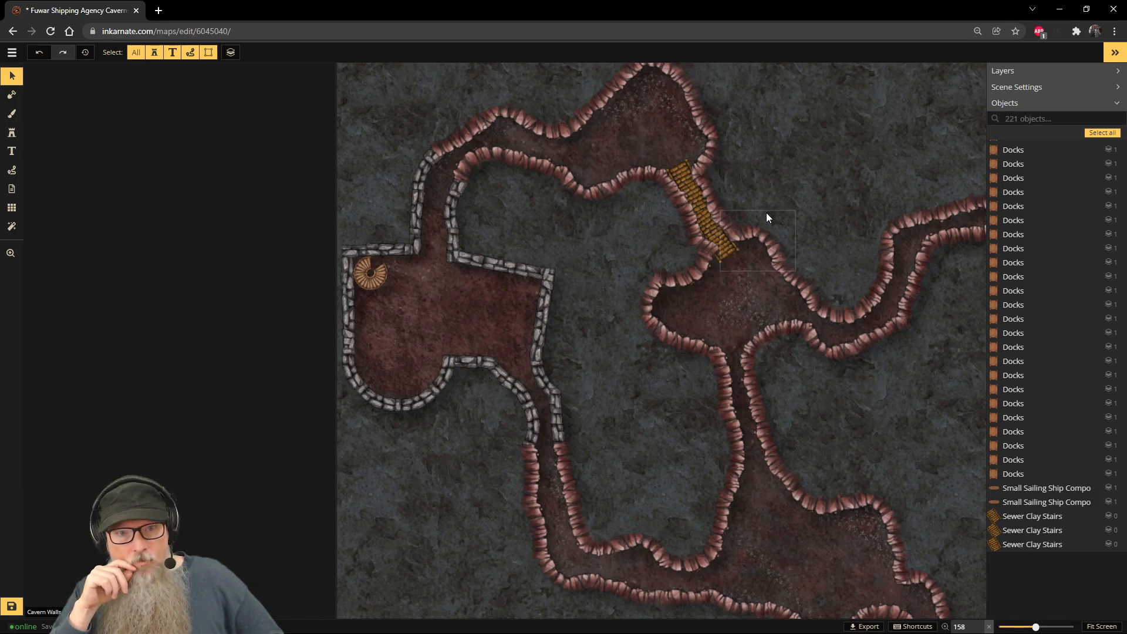
Step: Search the stamp catalog for "crate" and choose the first Crate variant from the Market crates set
{"action": "left_click", "coordinate": [12, 136]}
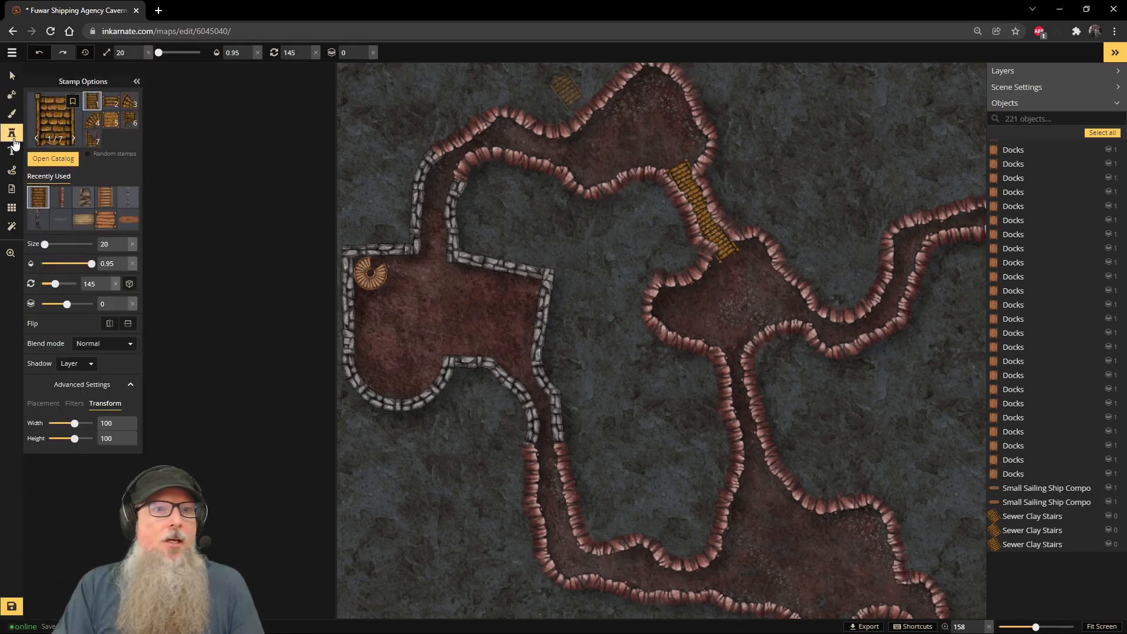
{"action": "left_click", "coordinate": [58, 158]}
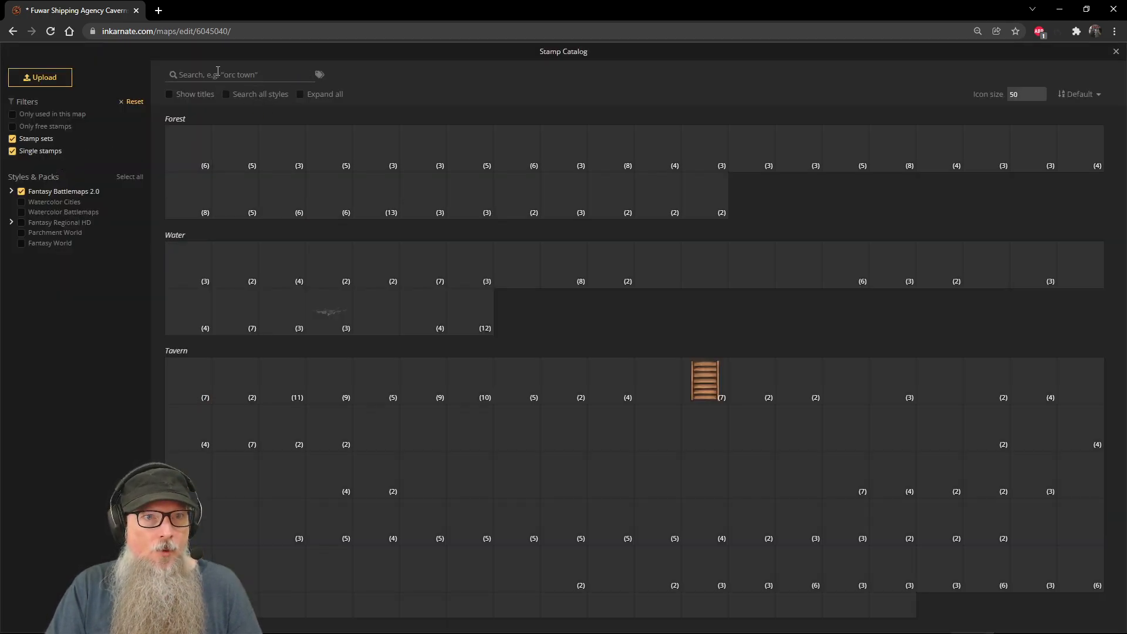
{"action": "left_click", "coordinate": [217, 71]}
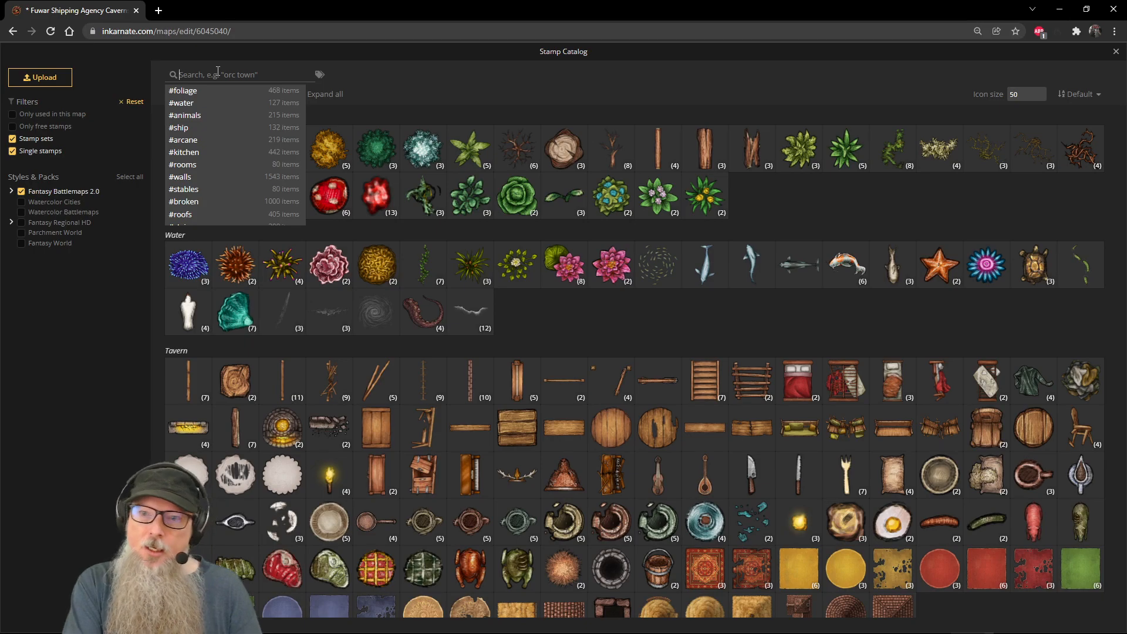
{"action": "type", "text": "crate"}
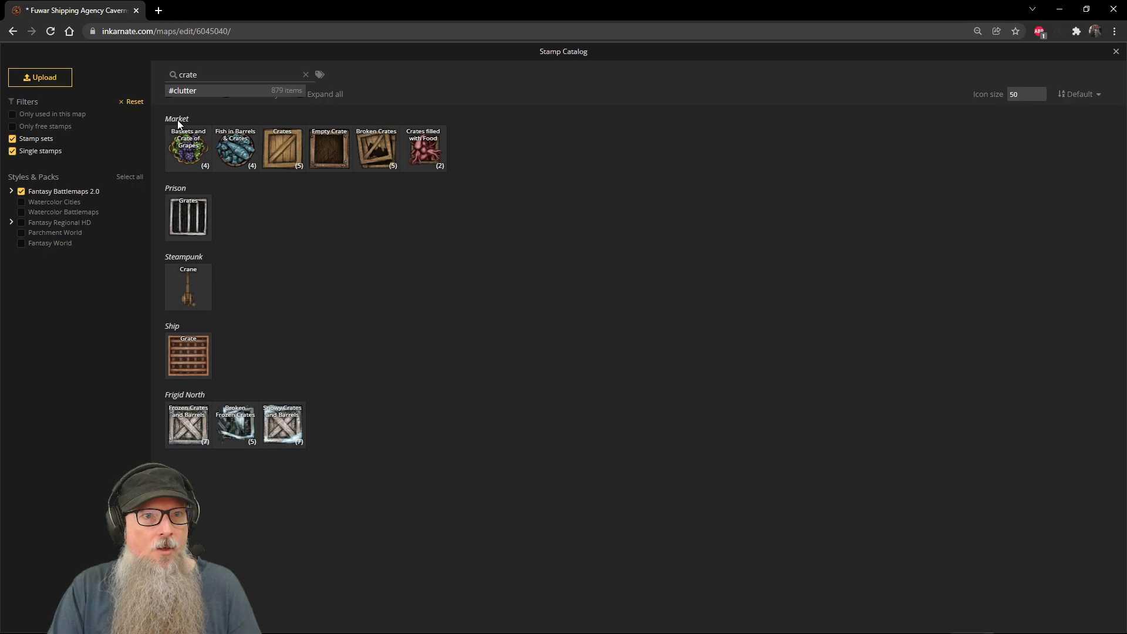
{"action": "left_click", "coordinate": [285, 166]}
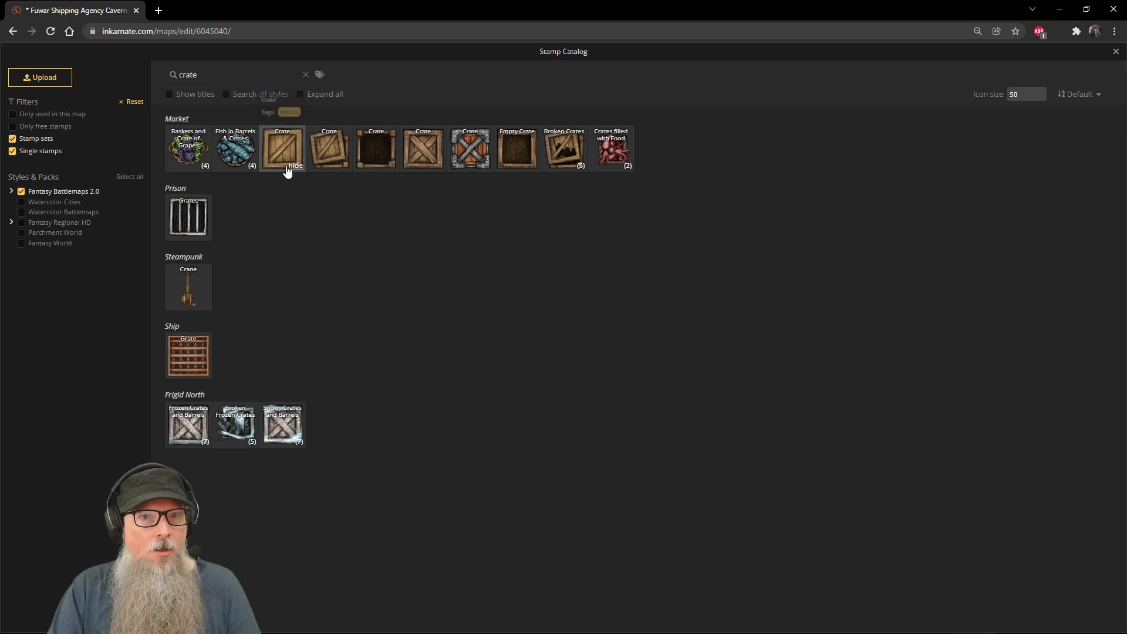
{"action": "left_click", "coordinate": [283, 147]}
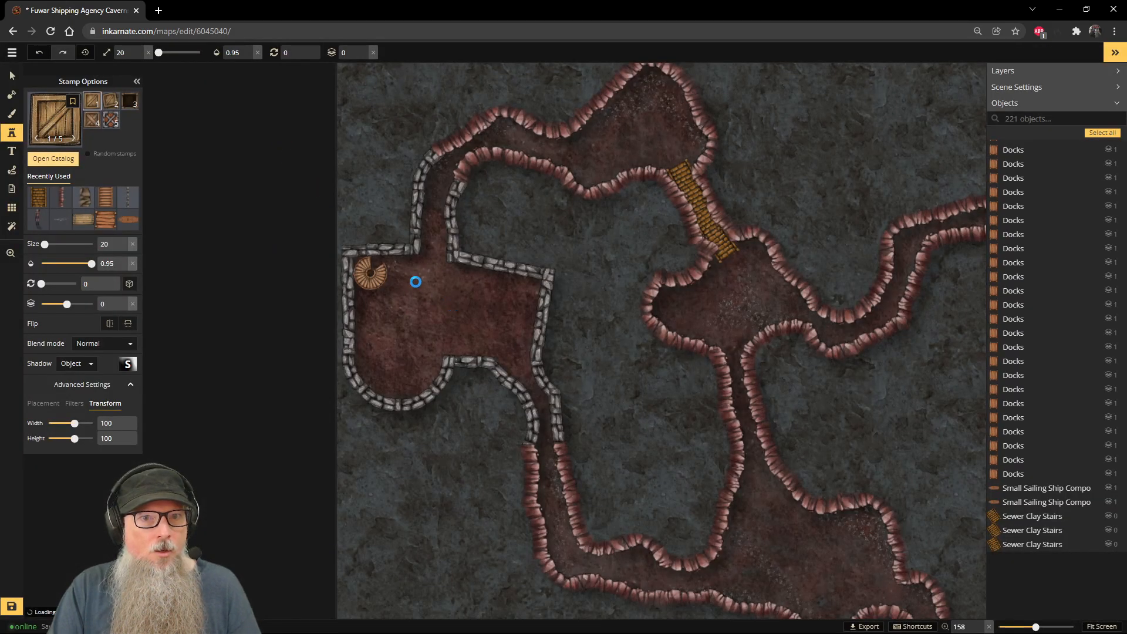
Step: Set the crate size to 10 and place one just below the stone wall corner beside the room's northern entrance
{"action": "scroll", "coordinate": [415, 275], "scroll_direction": "up", "scroll_amount": 10}
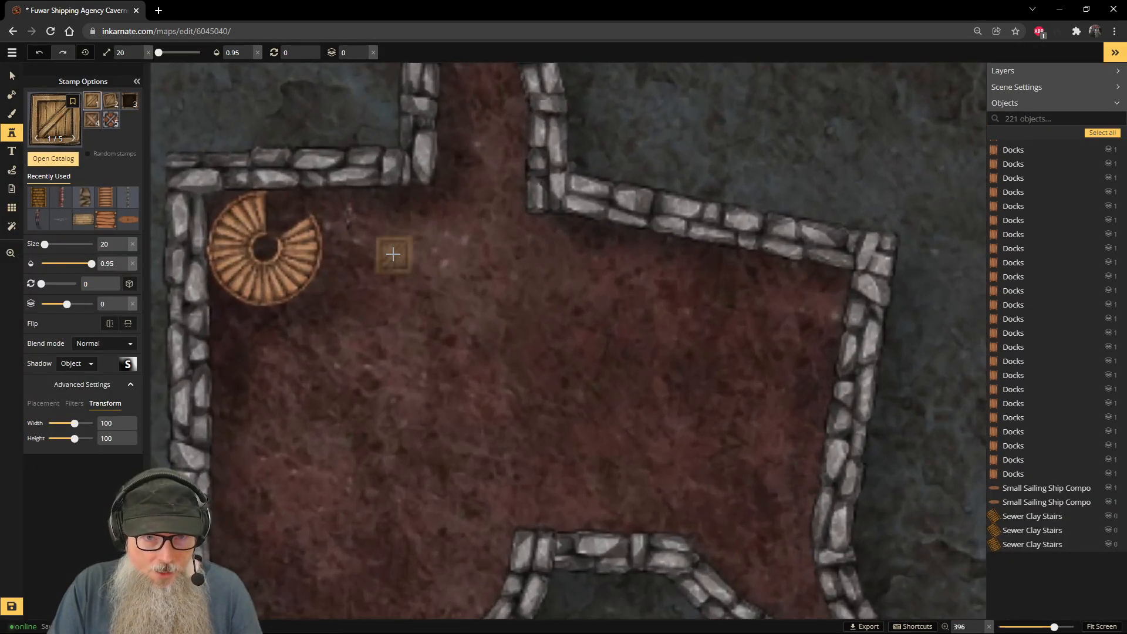
{"action": "scroll", "coordinate": [374, 200], "scroll_direction": "down", "scroll_amount": 7}
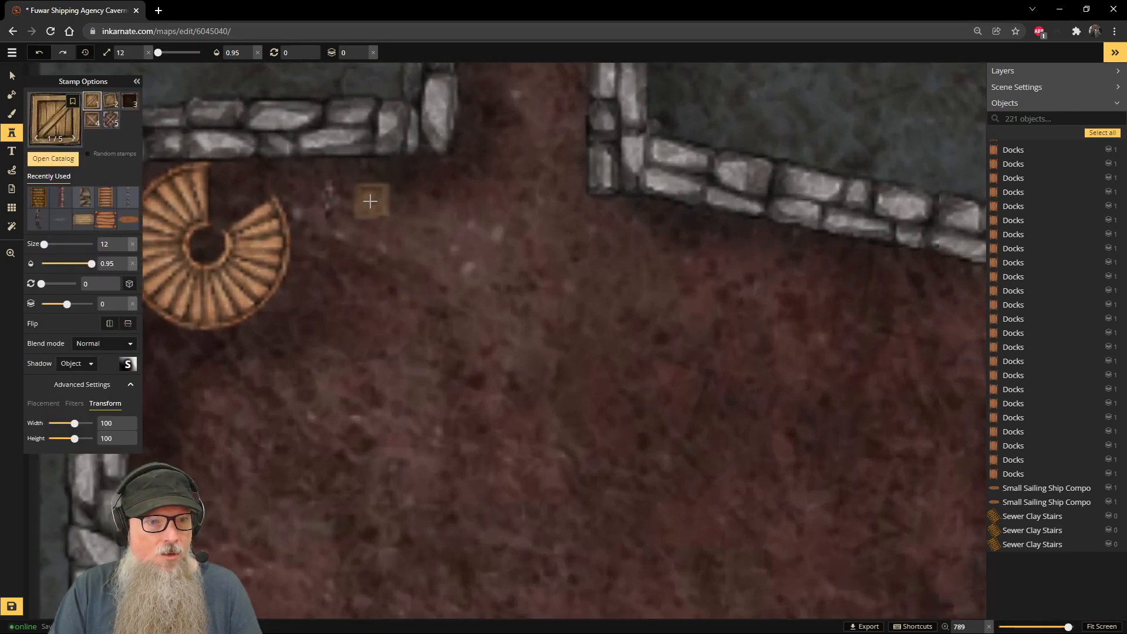
{"action": "scroll", "coordinate": [371, 202], "scroll_direction": "down", "scroll_amount": 1}
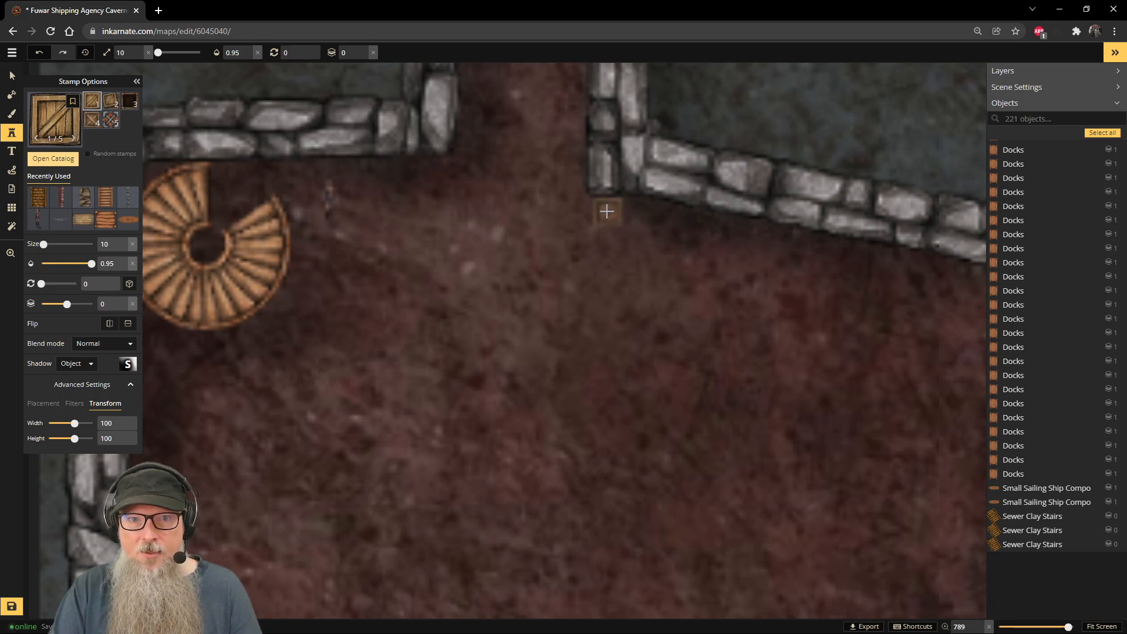
{"action": "left_click", "coordinate": [607, 211]}
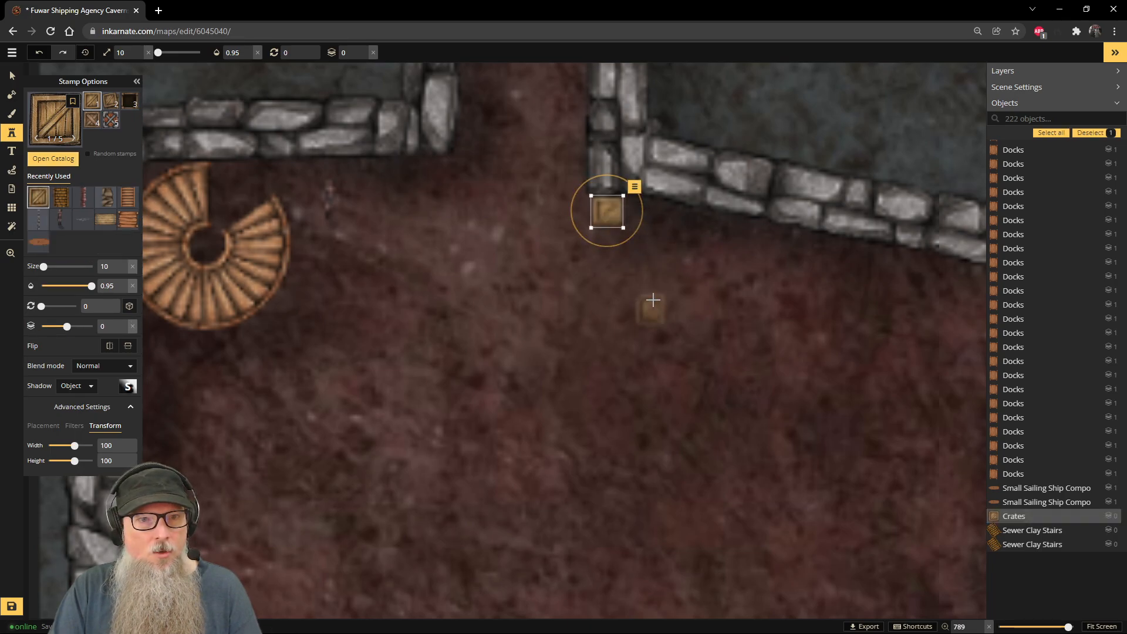
Step: Turn on random stamps for the crates and remove the trial second crate placed on the open floor
{"action": "left_click", "coordinate": [658, 228]}
{"action": "left_click_drag", "start_coordinate": [658, 230], "coordinate": [531, 267]}
{"action": "left_click", "coordinate": [87, 154]}
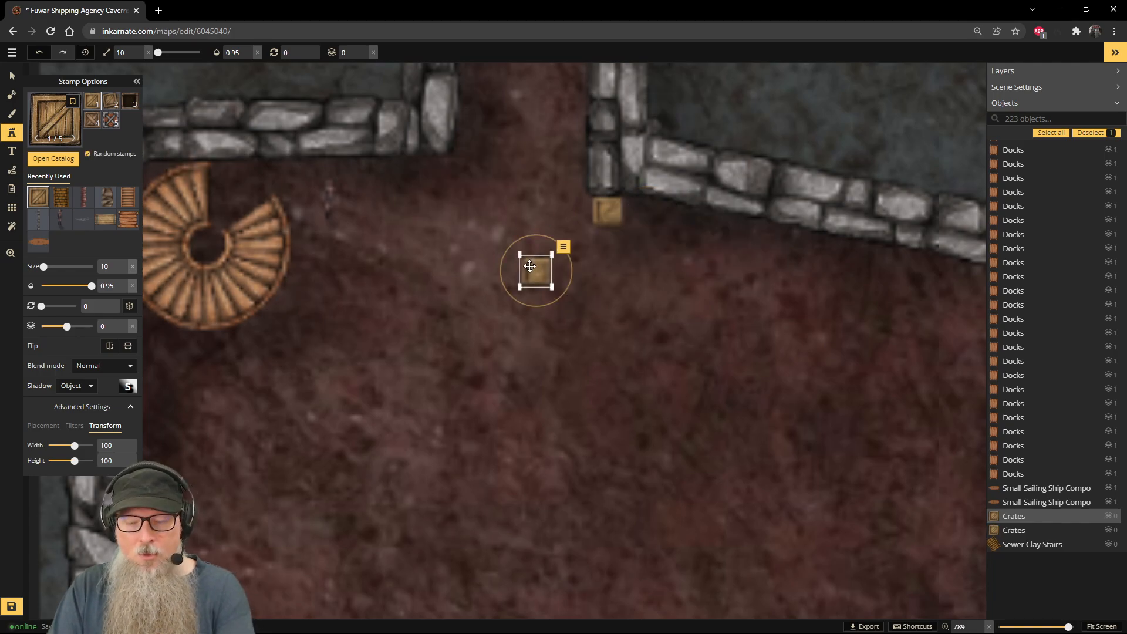
{"action": "key", "text": "F12"}
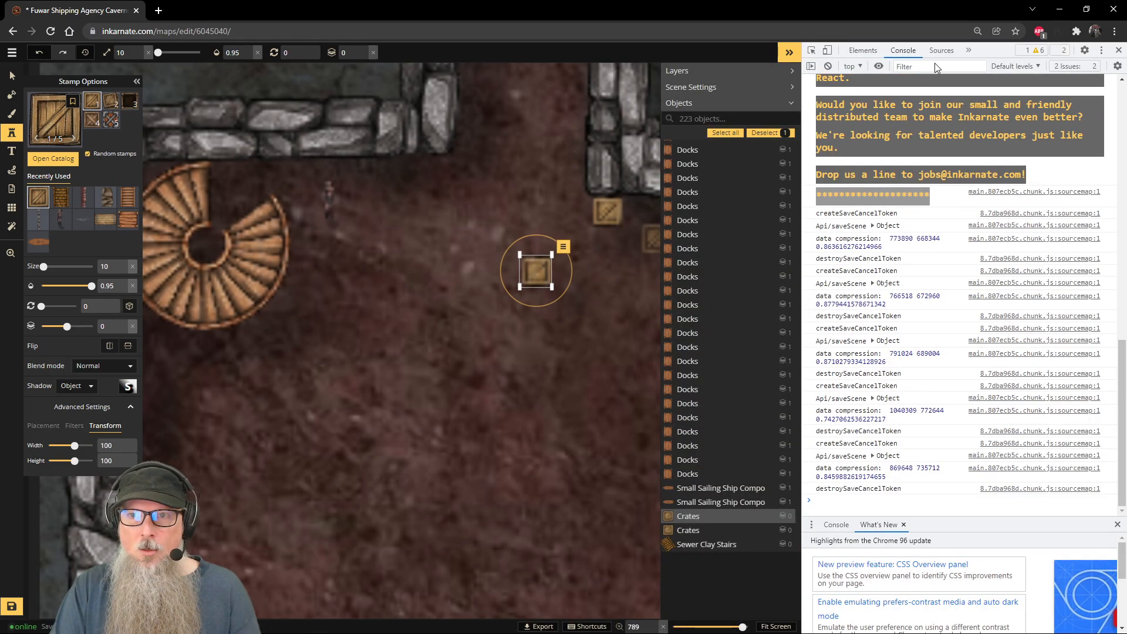
{"action": "left_click", "coordinate": [1119, 51]}
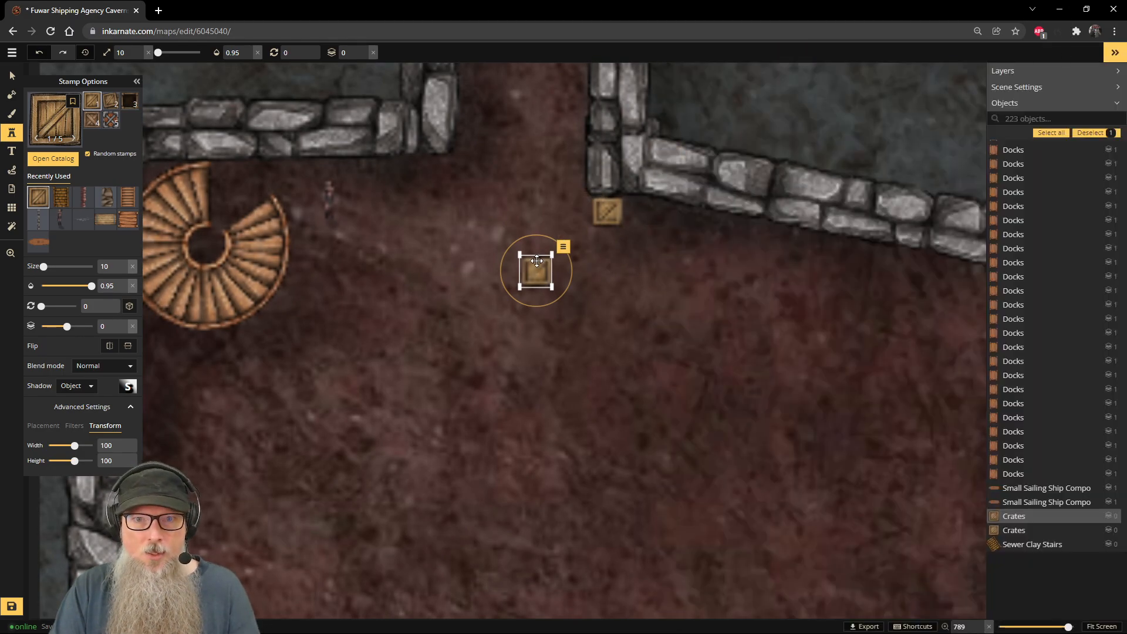
{"action": "key", "text": "Delete"}
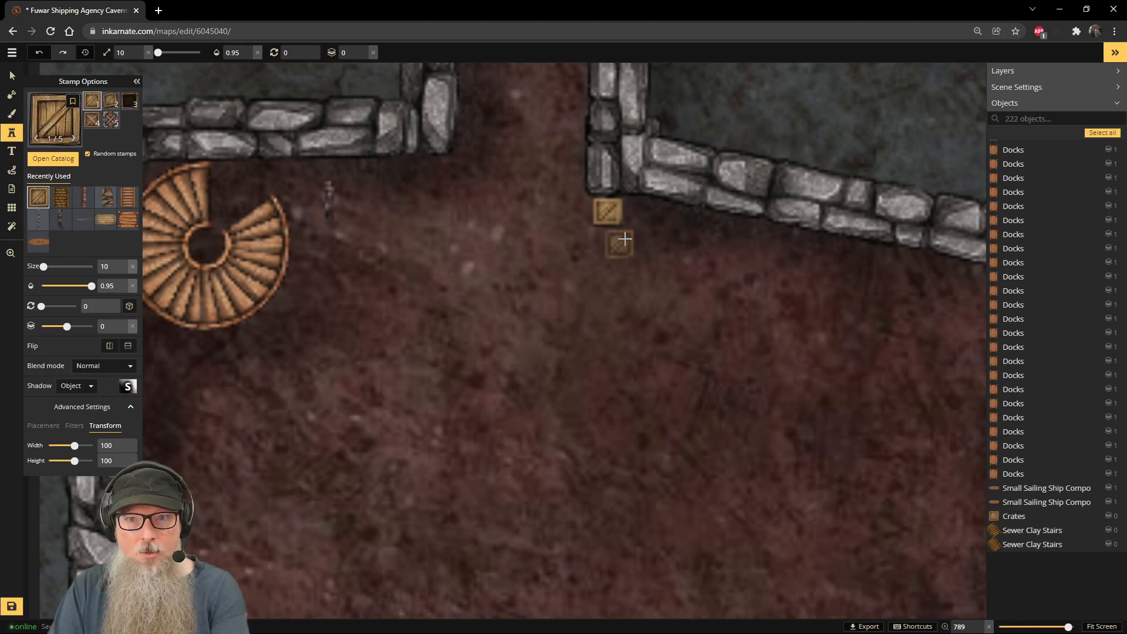
Step: Starting from the second crate variant, scatter twelve random crates beside the first crate and across the stone room's floor
{"action": "left_click", "coordinate": [112, 101]}
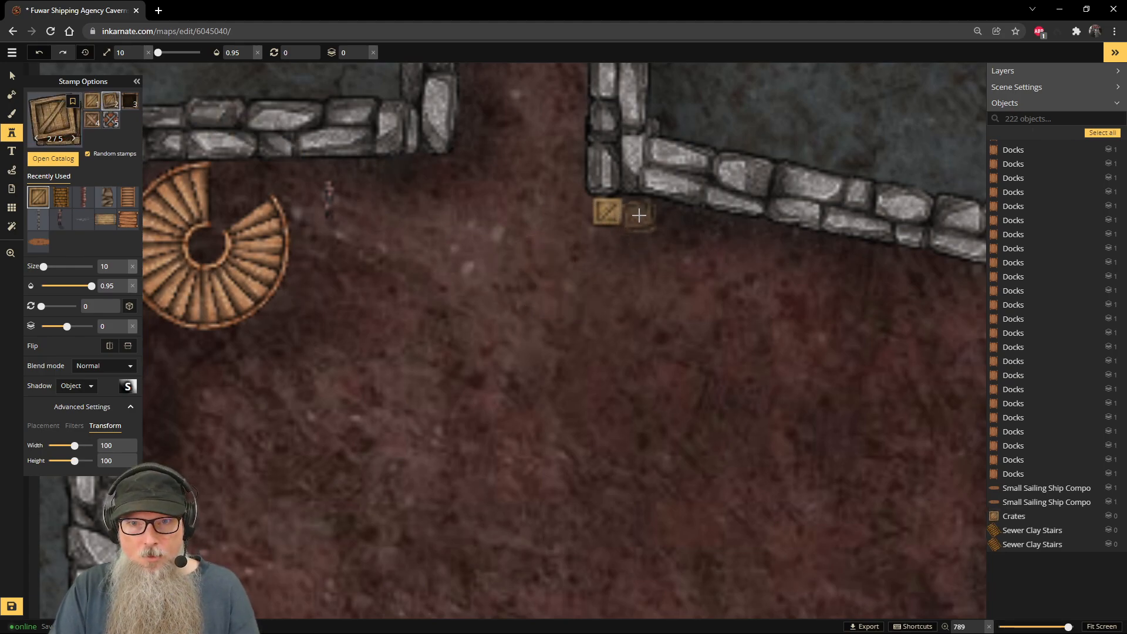
{"action": "left_click", "coordinate": [639, 215]}
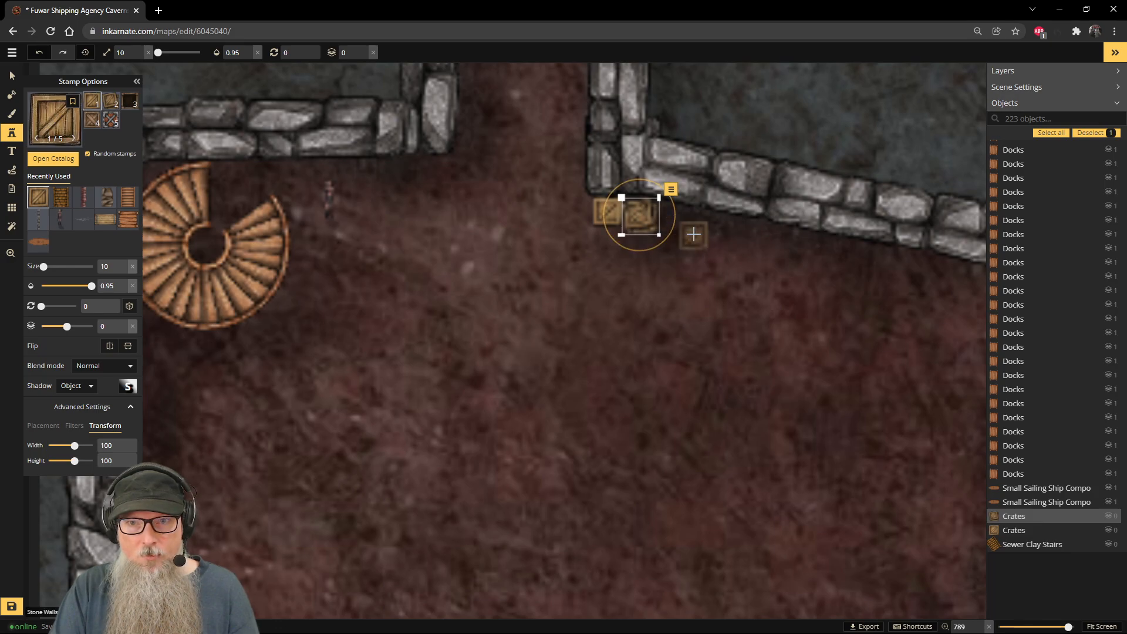
{"action": "left_click", "coordinate": [693, 235]}
{"action": "left_click", "coordinate": [624, 251]}
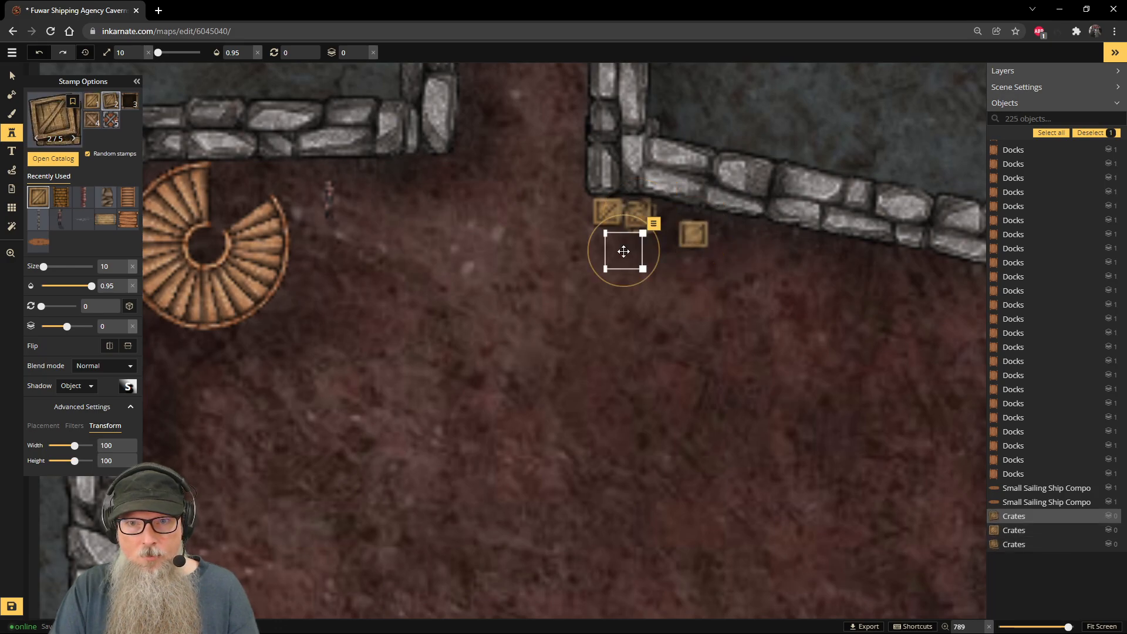
{"action": "left_click", "coordinate": [689, 270]}
{"action": "left_click", "coordinate": [756, 300]}
{"action": "left_click", "coordinate": [693, 326]}
{"action": "left_click", "coordinate": [588, 310]}
{"action": "left_click", "coordinate": [631, 354]}
{"action": "left_click", "coordinate": [744, 378]}
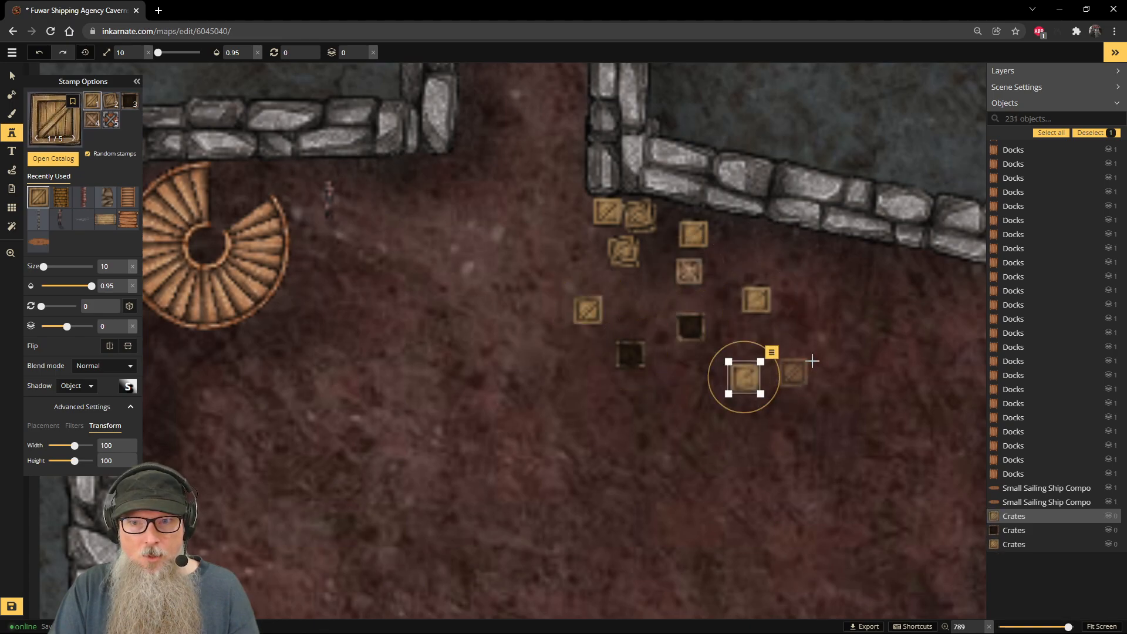
{"action": "left_click", "coordinate": [820, 355]}
{"action": "left_click", "coordinate": [708, 424]}
{"action": "left_click", "coordinate": [607, 419]}
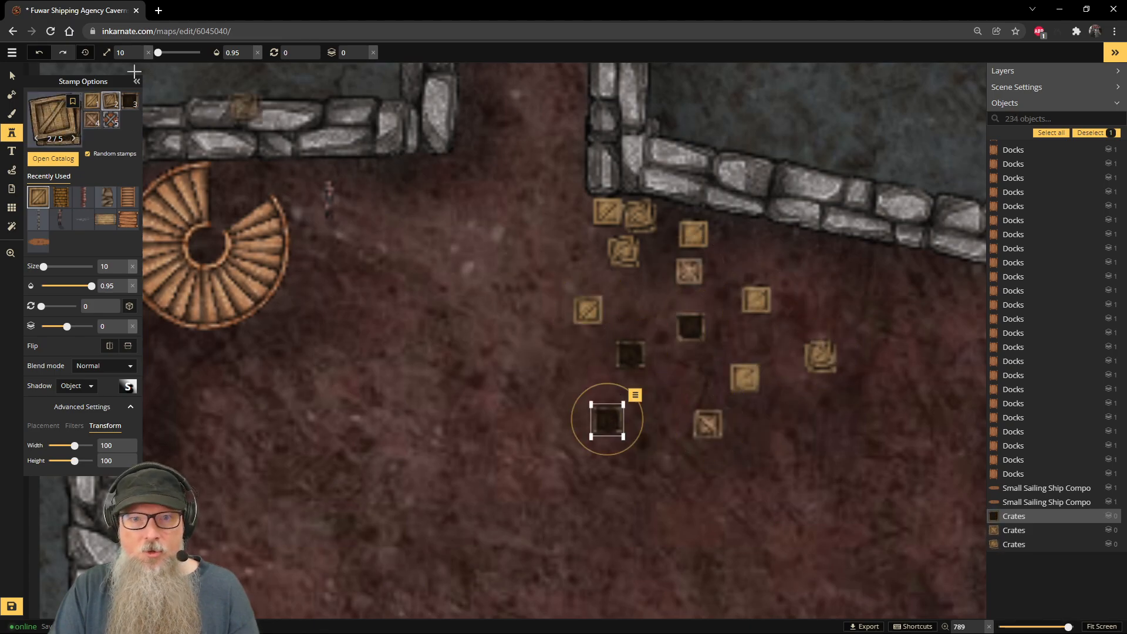
Step: Move the tilted crate beside the first one out onto the floor and put a straight crate in its place
{"action": "left_click", "coordinate": [10, 76]}
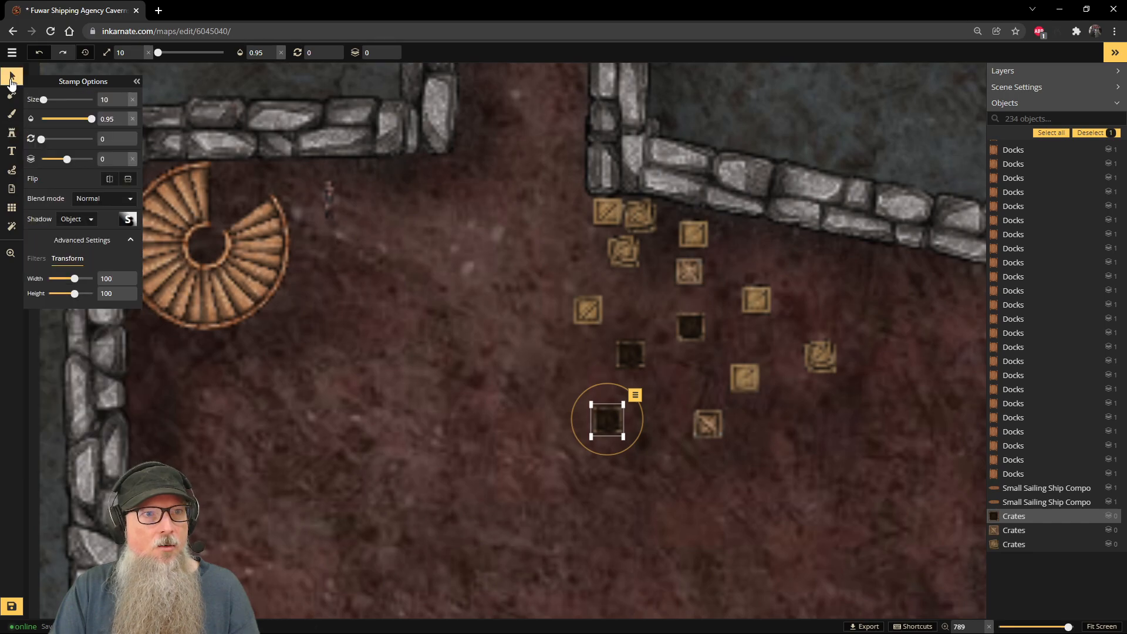
{"action": "left_click", "coordinate": [645, 222]}
{"action": "left_click_drag", "start_coordinate": [580, 247], "coordinate": [556, 266]}
{"action": "left_click_drag", "start_coordinate": [693, 237], "coordinate": [638, 220]}
Step: Move two more crates up to the angled stone wall, continuing the row beside the first two crates
{"action": "left_click_drag", "start_coordinate": [754, 295], "coordinate": [701, 241]}
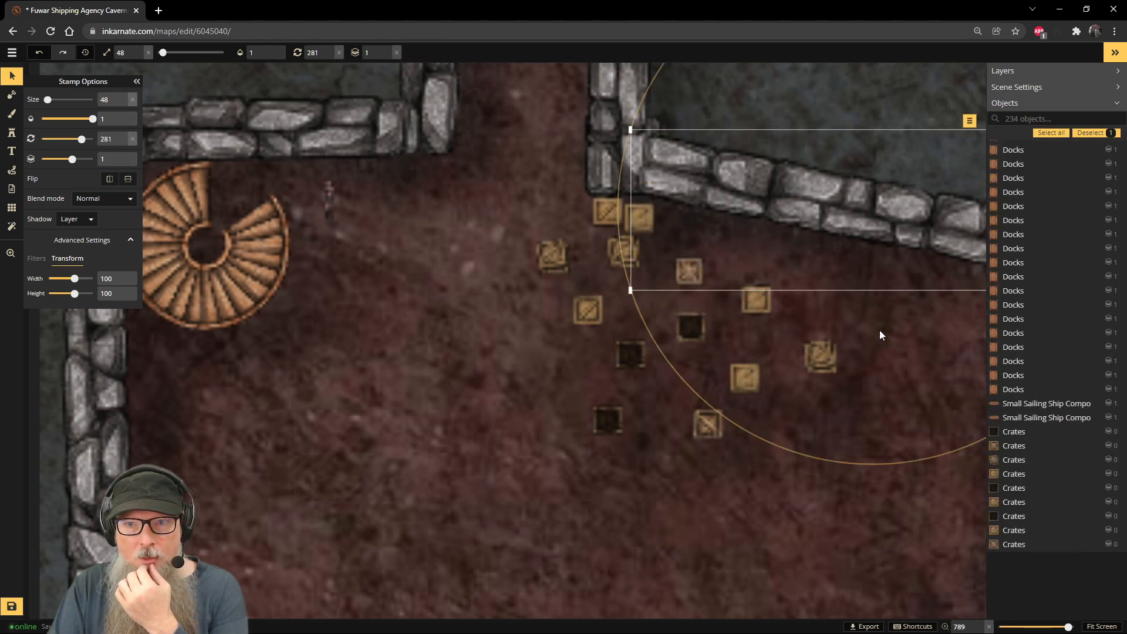
{"action": "left_click", "coordinate": [852, 337]}
{"action": "left_click_drag", "start_coordinate": [766, 302], "coordinate": [728, 259]}
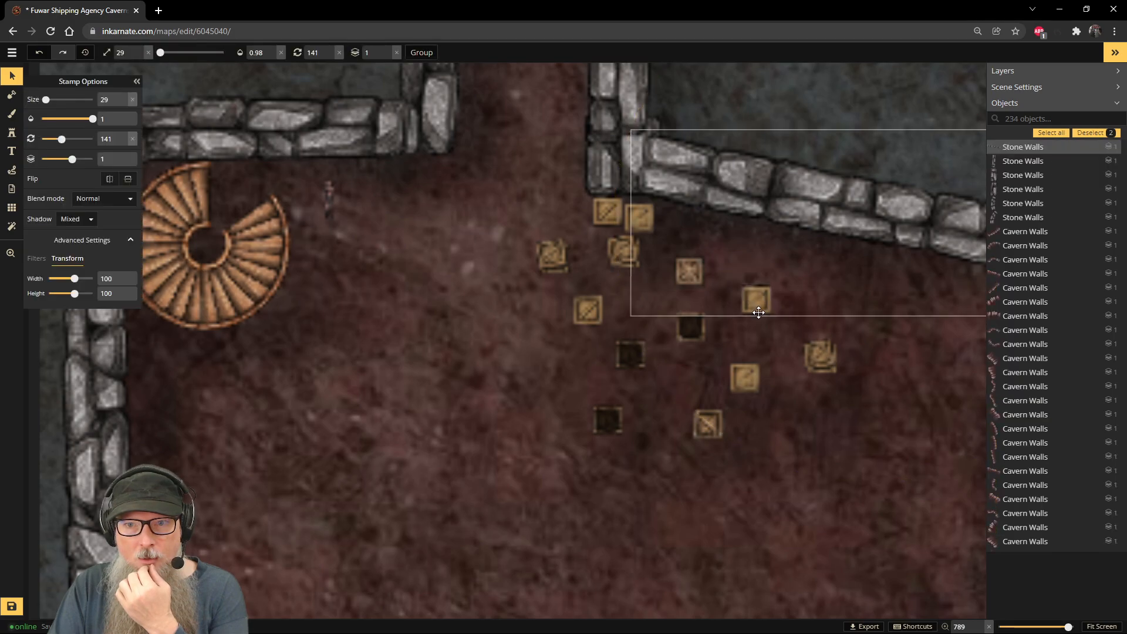
{"action": "left_click_drag", "start_coordinate": [755, 300], "coordinate": [677, 225]}
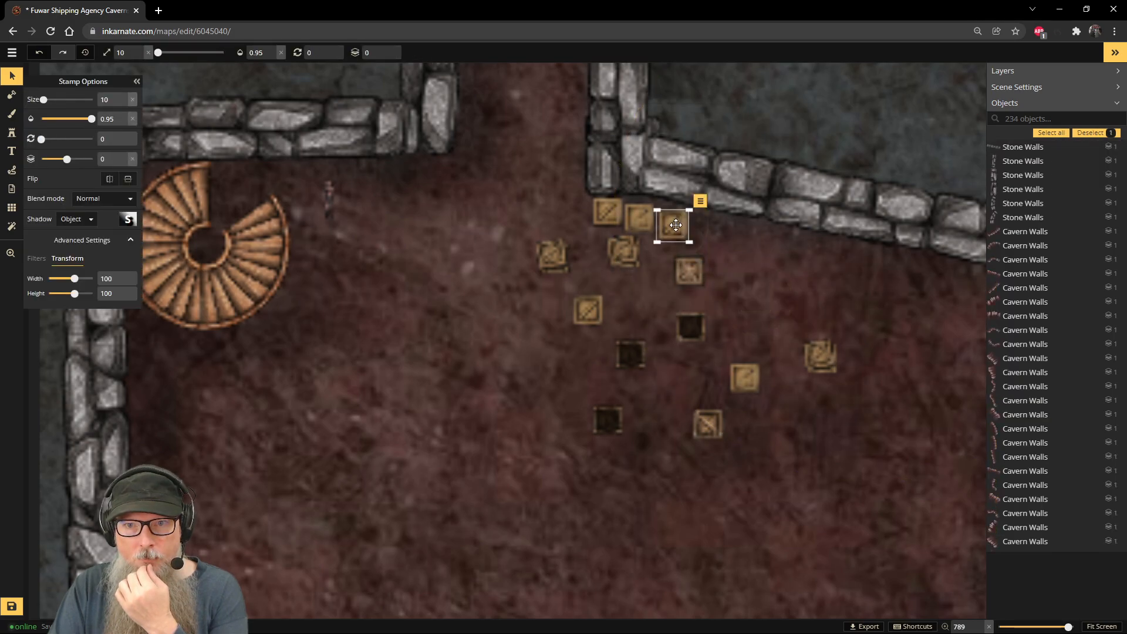
{"action": "left_click_drag", "start_coordinate": [693, 270], "coordinate": [710, 233]}
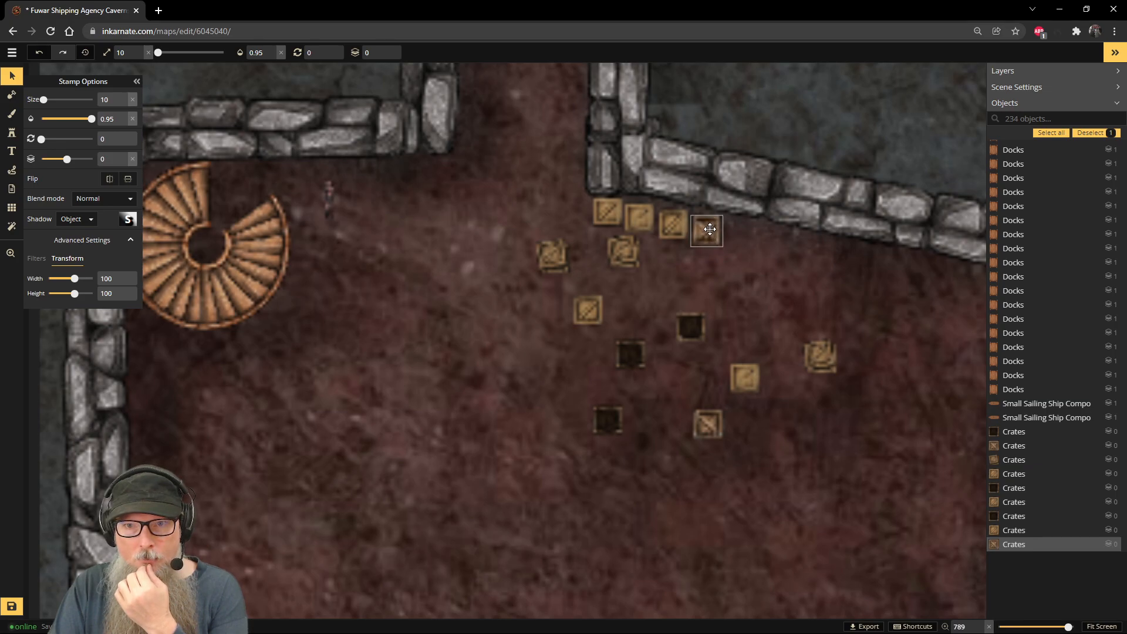
Step: Rotate the crate at the far end of the row slightly and move the third crate back out onto the floor
{"action": "left_click_drag", "start_coordinate": [732, 206], "coordinate": [750, 221]}
{"action": "left_click", "coordinate": [663, 224]}
{"action": "left_click_drag", "start_coordinate": [680, 231], "coordinate": [669, 314]}
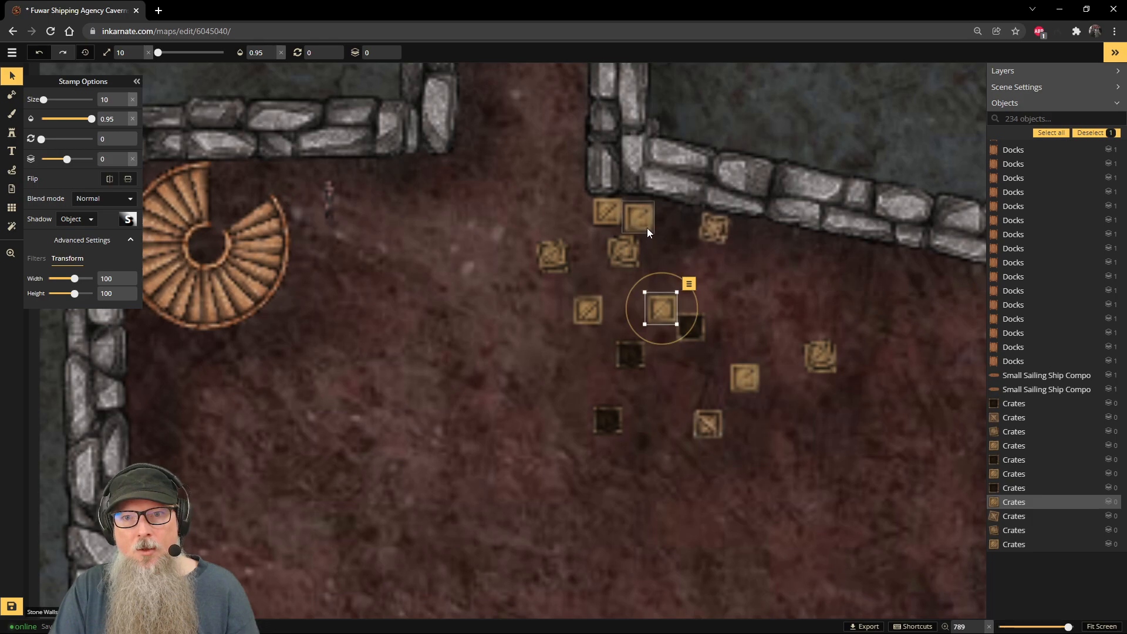
Step: Move the second crate of the wall row out onto the floor and fill its gap with two copies of the tilted crate
{"action": "left_click_drag", "start_coordinate": [610, 244], "coordinate": [541, 307]}
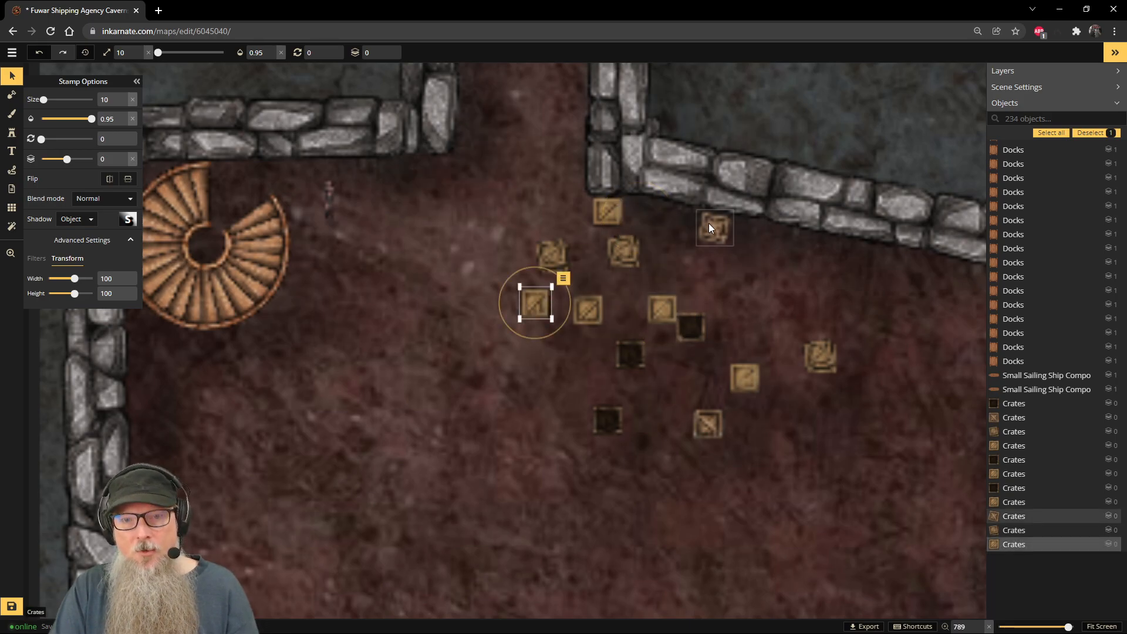
{"action": "left_click", "coordinate": [709, 224]}
{"action": "key", "text": "ctrl+c"}
{"action": "key", "text": "ctrl+v"}
{"action": "left_click_drag", "start_coordinate": [674, 225], "coordinate": [623, 215]}
{"action": "key", "text": "ctrl+v"}
{"action": "left_click", "coordinate": [608, 213]}
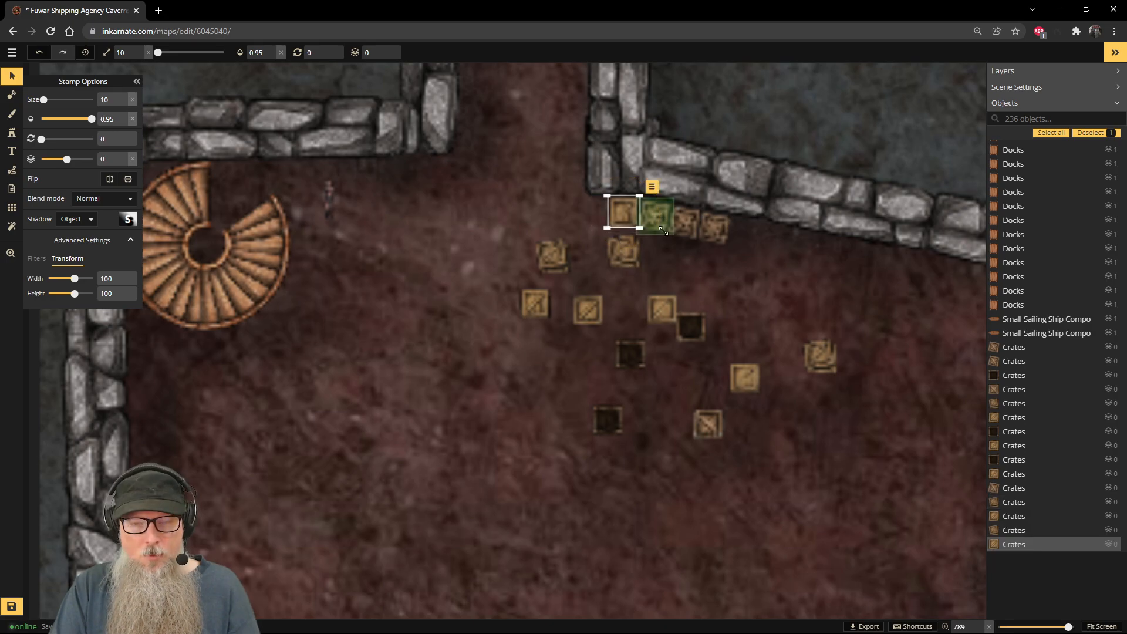
{"action": "key", "text": "ctrl+v"}
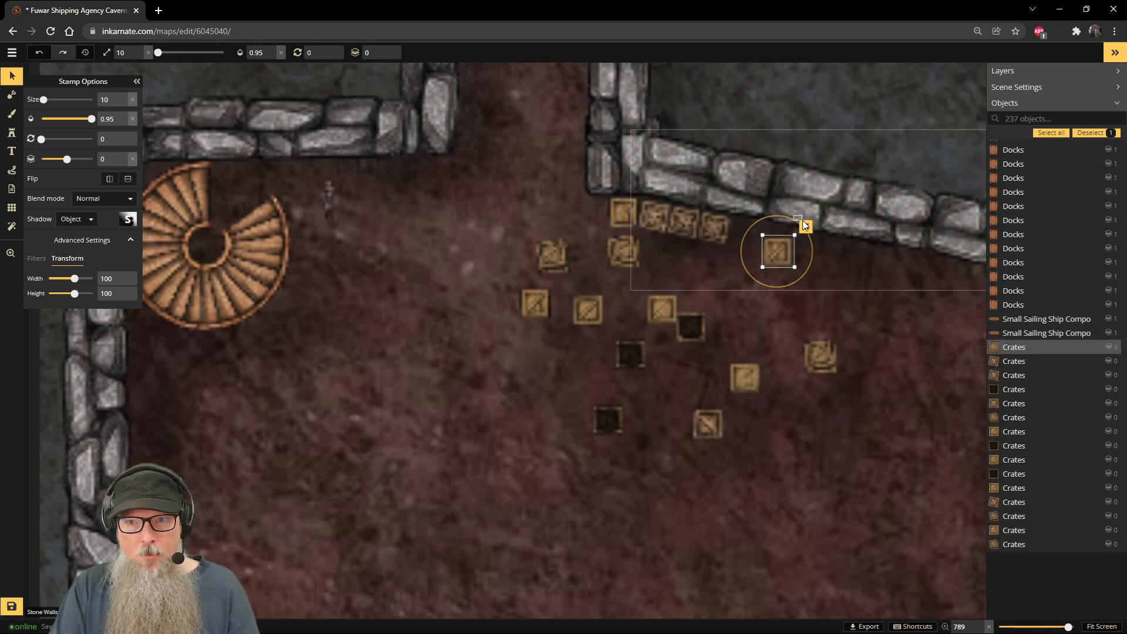
{"action": "left_click", "coordinate": [802, 220]}
{"action": "left_click", "coordinate": [782, 253]}
{"action": "left_click_drag", "start_coordinate": [794, 220], "coordinate": [735, 280]}
{"action": "key", "text": "Delete"}
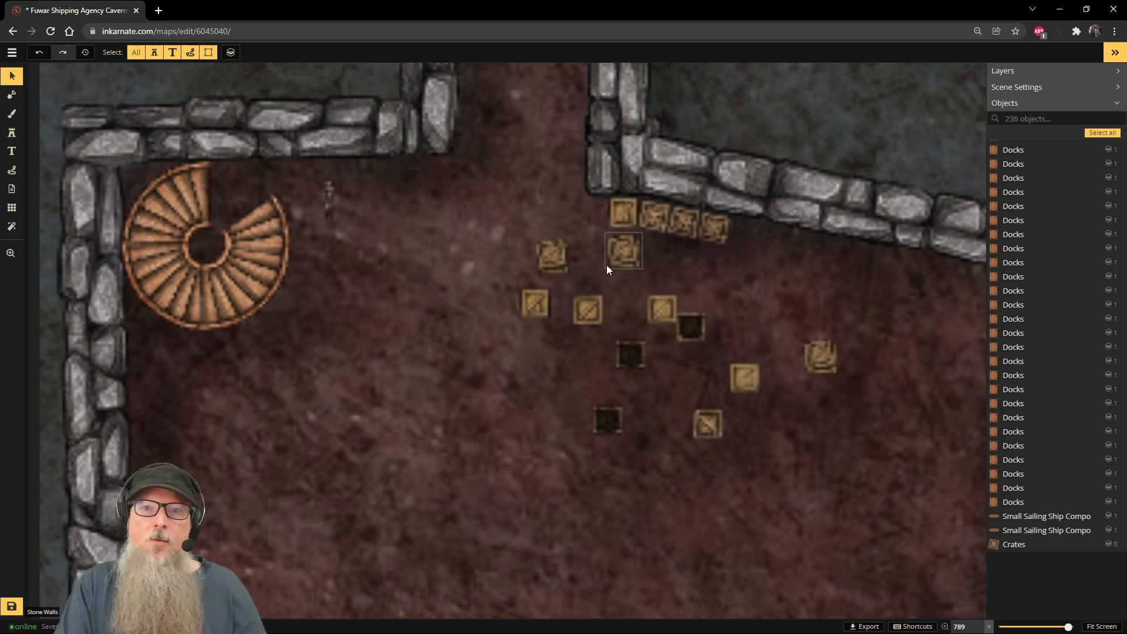
Step: Extend the crate row along the wall with a tilted crate and line up the three empty crates in a second row beneath it
{"action": "left_click_drag", "start_coordinate": [689, 324], "coordinate": [732, 298]}
{"action": "left_click_drag", "start_coordinate": [552, 254], "coordinate": [759, 239]}
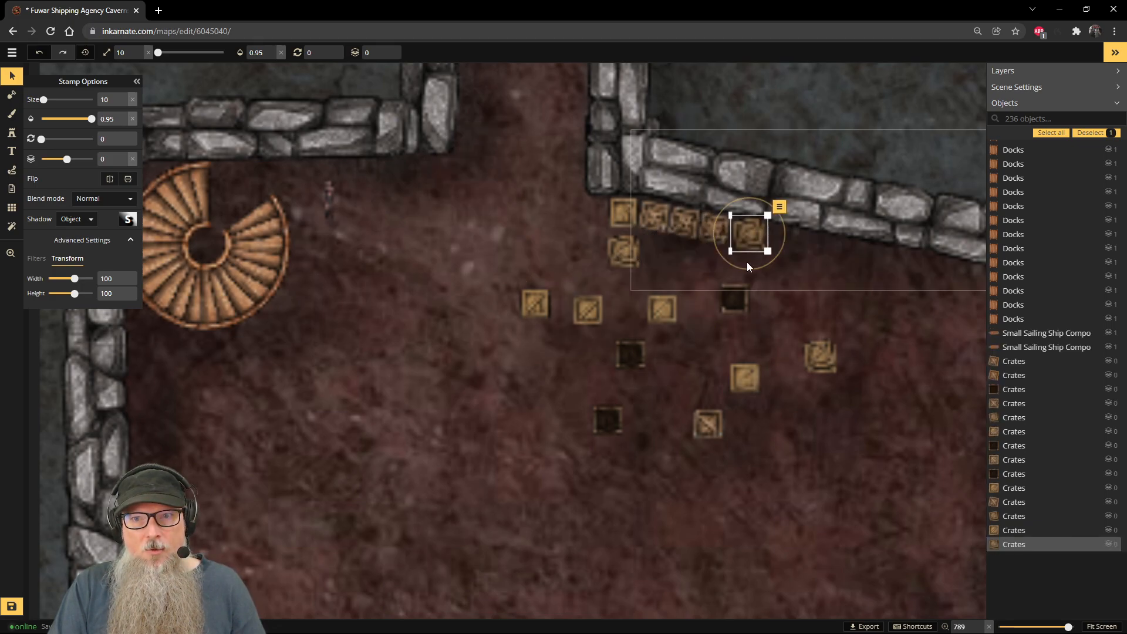
{"action": "left_click", "coordinate": [814, 350]}
{"action": "left_click_drag", "start_coordinate": [736, 302], "coordinate": [662, 251]}
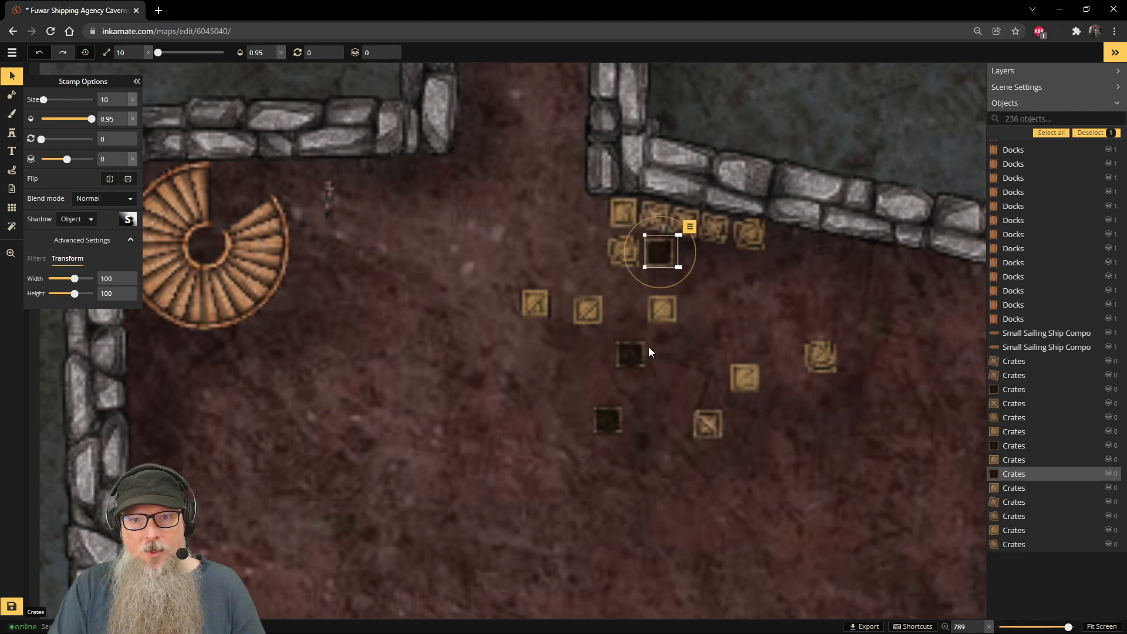
{"action": "left_click_drag", "start_coordinate": [639, 355], "coordinate": [700, 261]}
{"action": "left_click_drag", "start_coordinate": [607, 411], "coordinate": [735, 263]}
Step: Move a straight crate to the end of the wall row and the cross-braced crate to the end of the second row
{"action": "scroll", "coordinate": [751, 321], "scroll_direction": "down", "scroll_amount": 5}
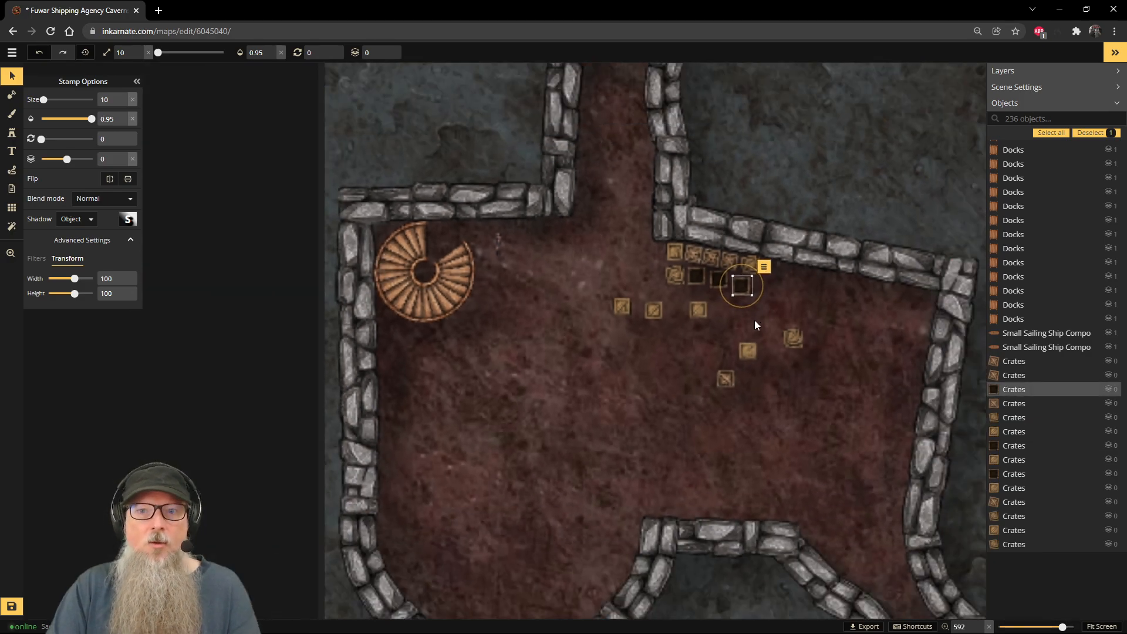
{"action": "left_click_drag", "start_coordinate": [747, 351], "coordinate": [775, 272]}
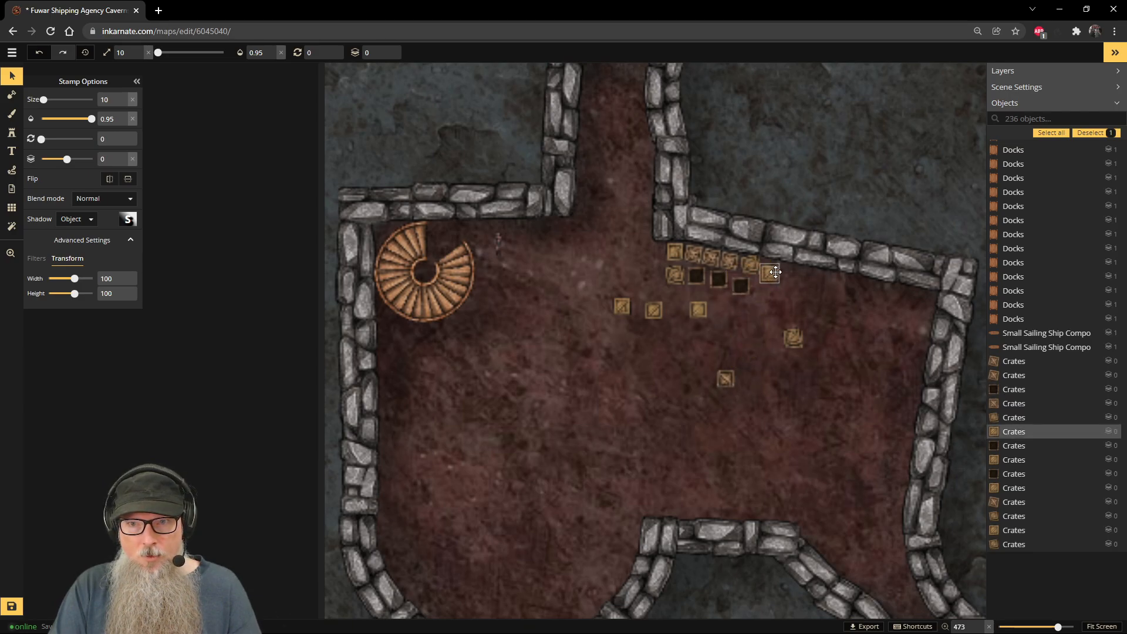
{"action": "left_click_drag", "start_coordinate": [731, 381], "coordinate": [761, 294]}
{"action": "left_click", "coordinate": [798, 339]}
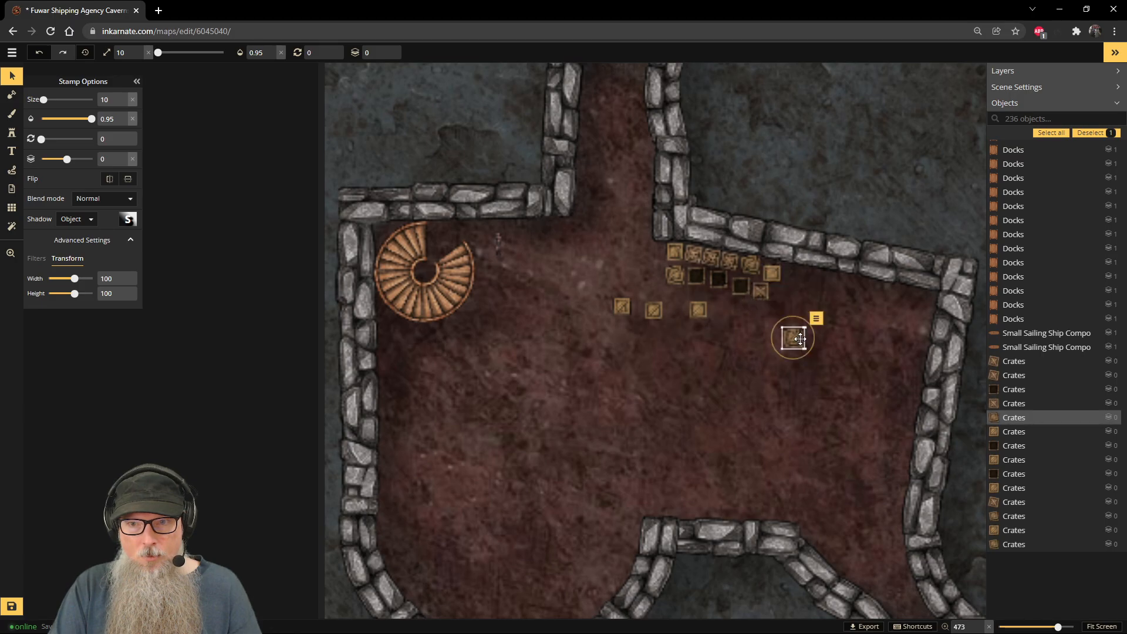
Step: Stack two straight crates on top of the middle of the wall row and raise them to layer 1
{"action": "scroll", "coordinate": [802, 340], "scroll_direction": "up", "scroll_amount": 5}
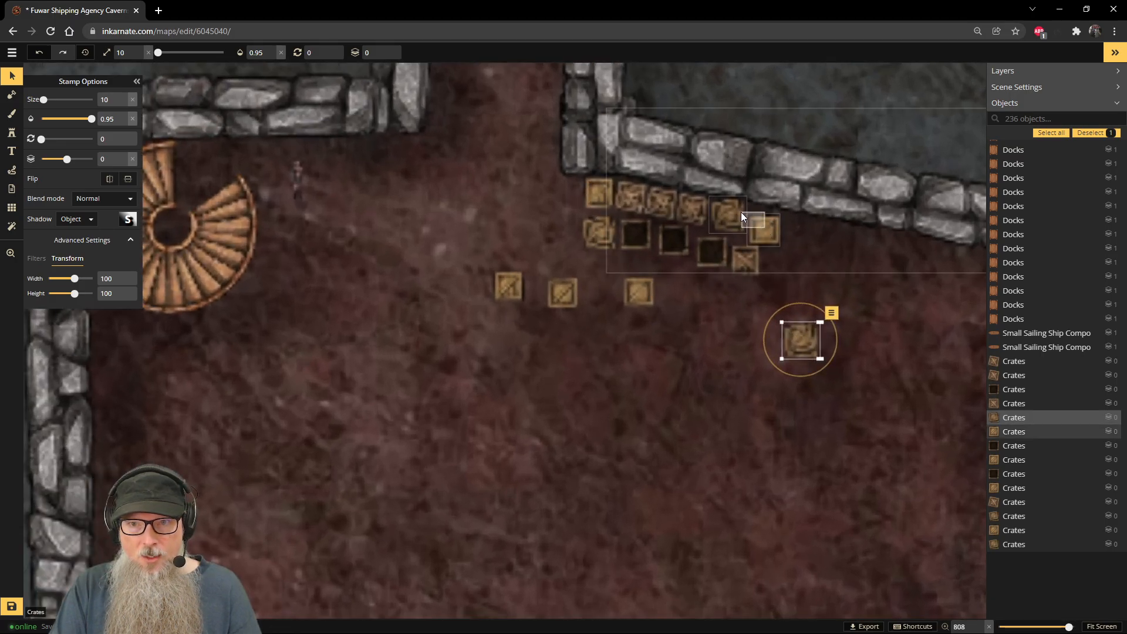
{"action": "left_click", "coordinate": [765, 227]}
{"action": "left_click_drag", "start_coordinate": [767, 228], "coordinate": [709, 212]}
{"action": "left_click", "coordinate": [550, 291]}
{"action": "left_click_drag", "start_coordinate": [549, 291], "coordinate": [669, 203]}
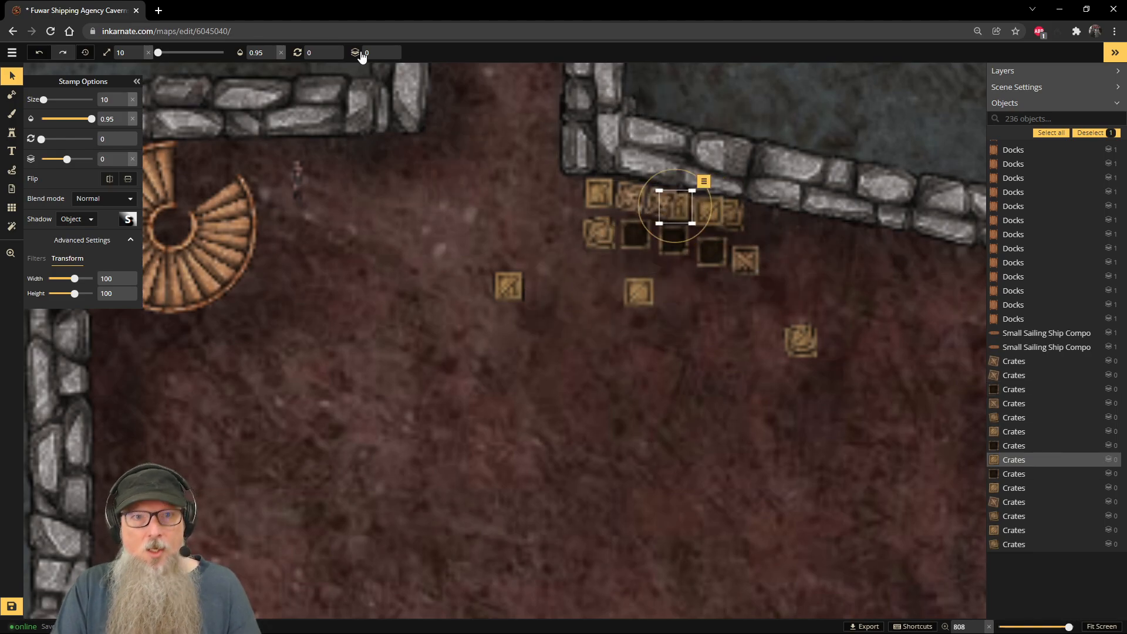
{"action": "left_click", "coordinate": [388, 49]}
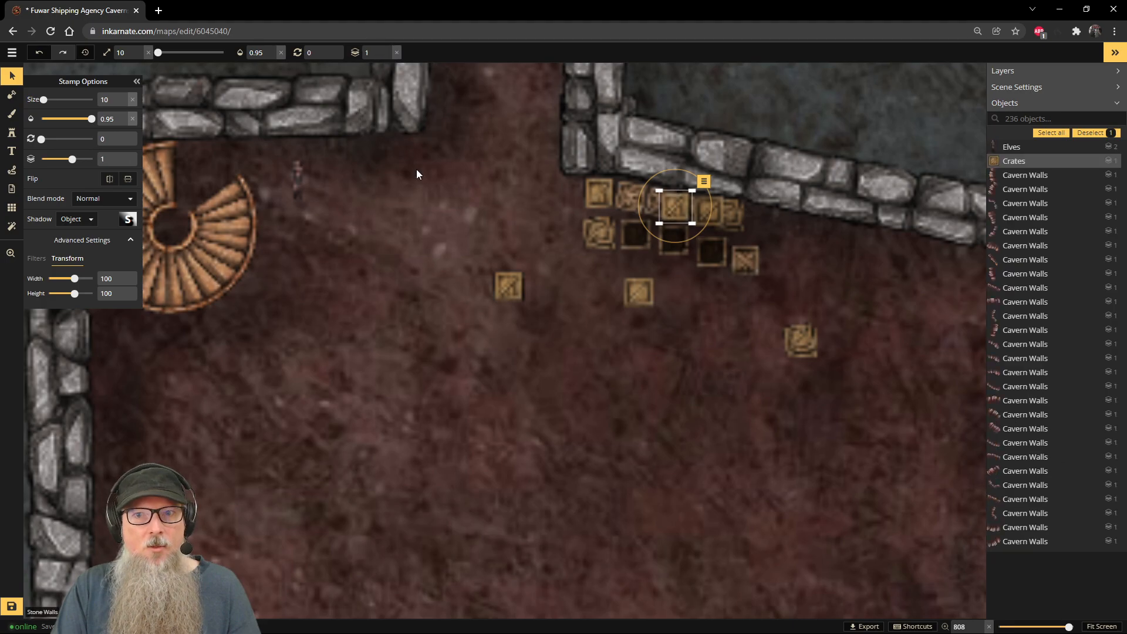
{"action": "left_click", "coordinate": [711, 212]}
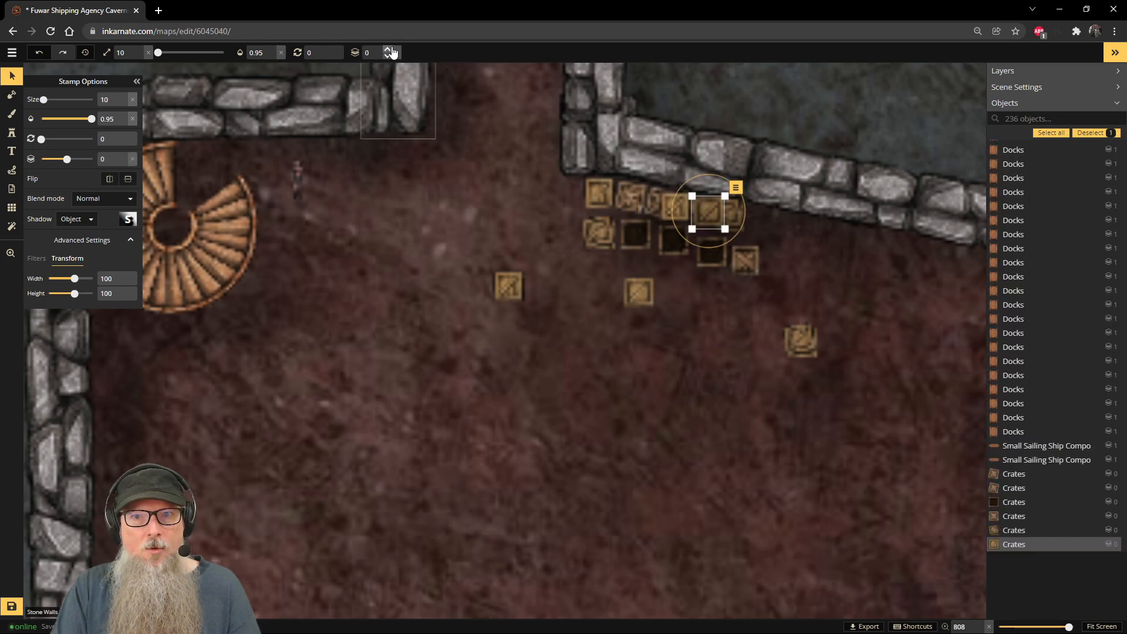
Step: Stack two more floor crates on top of the wall row near the corner and set both to layer 1
{"action": "left_click", "coordinate": [631, 286]}
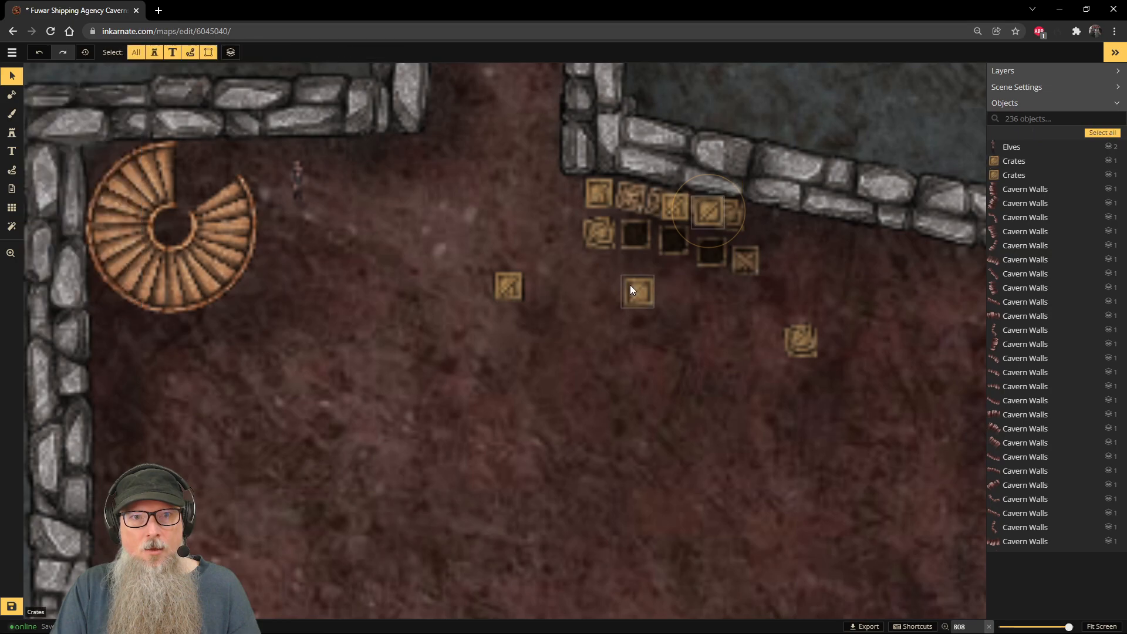
{"action": "left_click", "coordinate": [388, 51]}
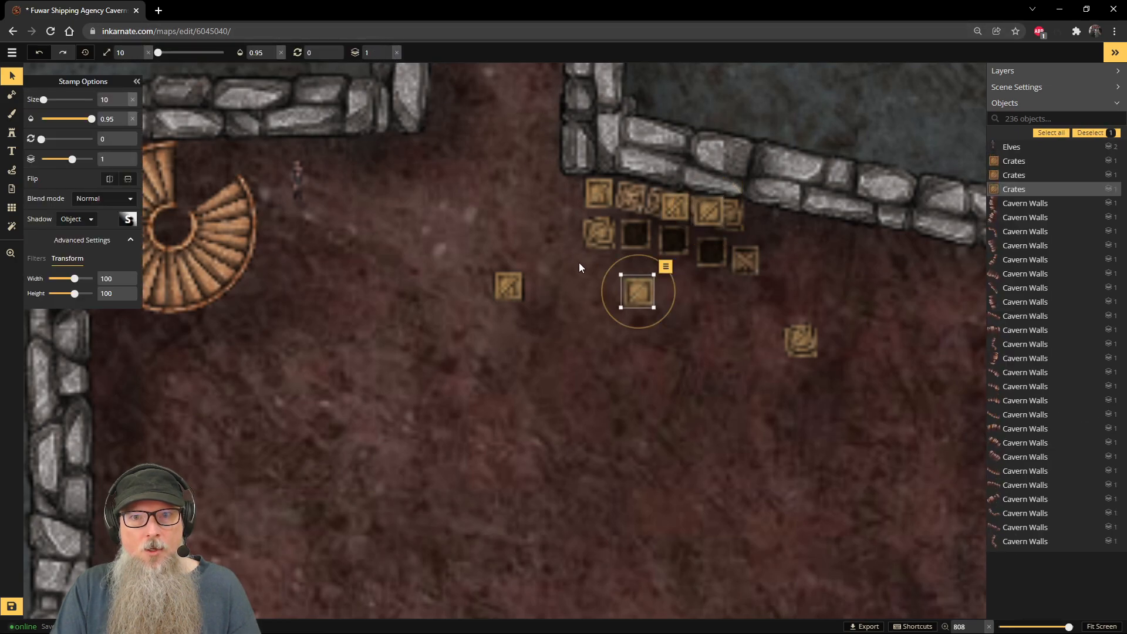
{"action": "left_click_drag", "start_coordinate": [633, 295], "coordinate": [633, 201]}
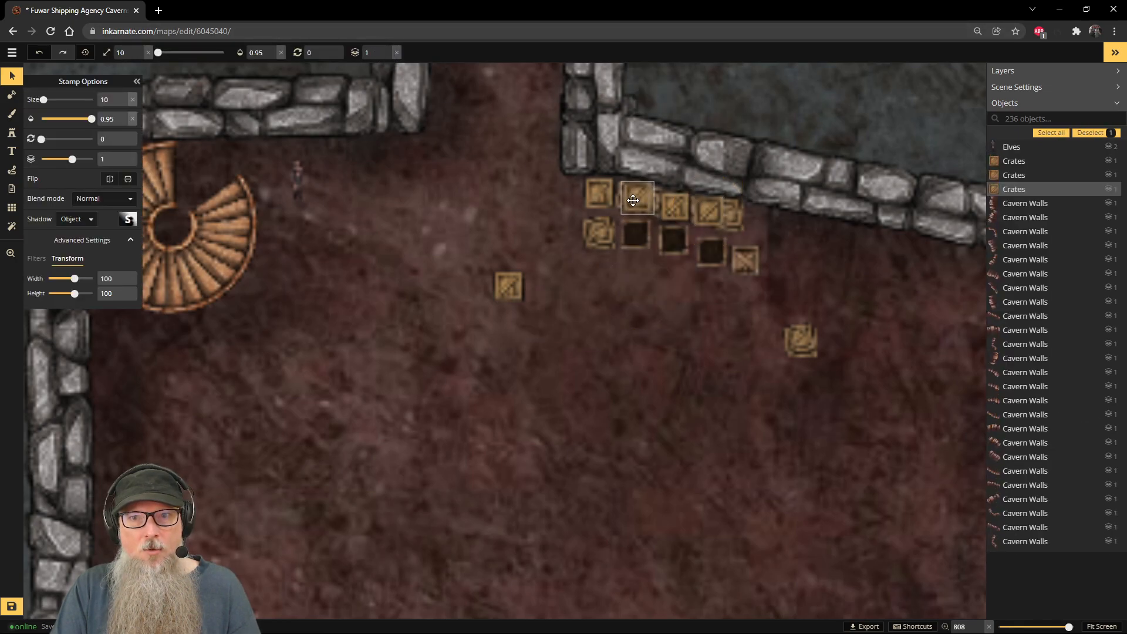
{"action": "left_click_drag", "start_coordinate": [511, 277], "coordinate": [607, 194]}
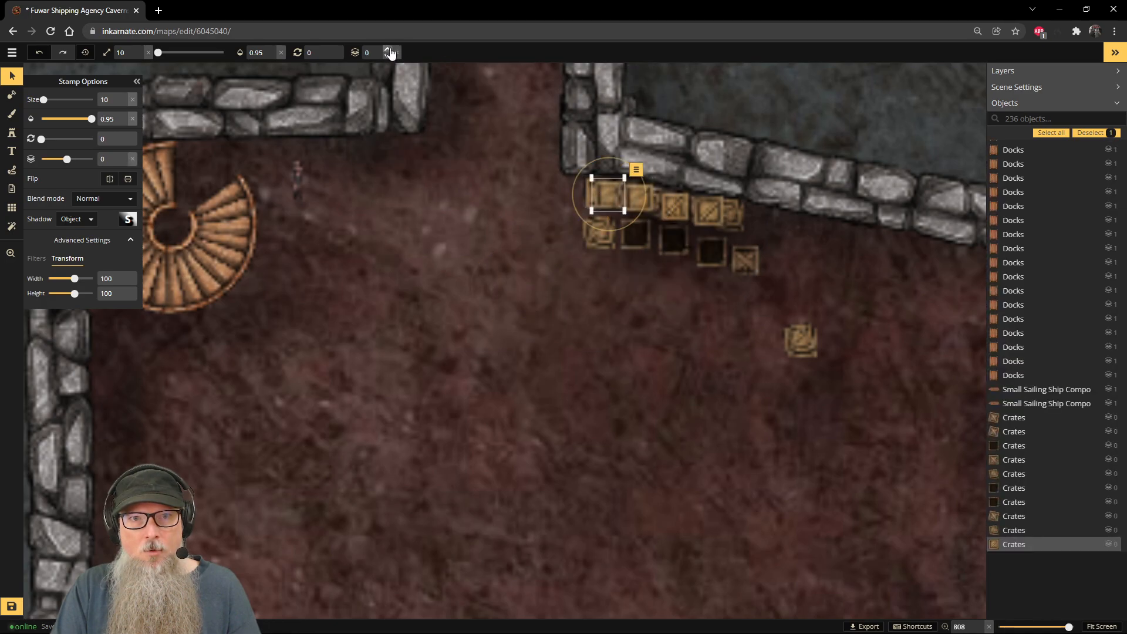
{"action": "left_click", "coordinate": [391, 53]}
Step: Move the last tilted crate from the floor to the end of the wall row
{"action": "left_click", "coordinate": [800, 337]}
{"action": "left_click_drag", "start_coordinate": [800, 338], "coordinate": [762, 223]}
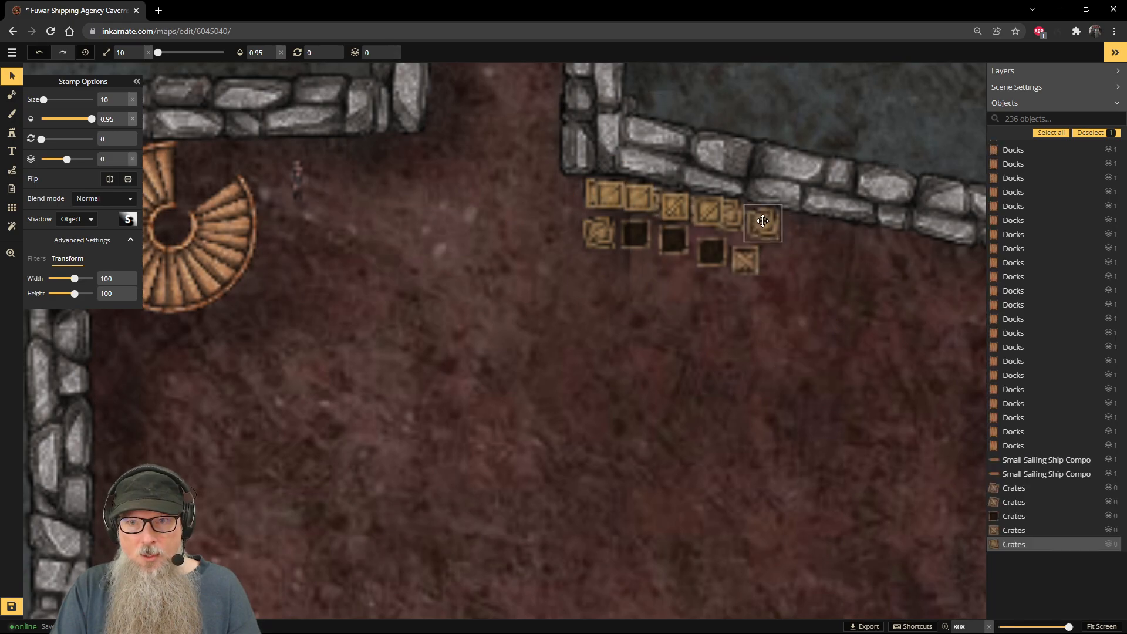
{"action": "left_click", "coordinate": [749, 264]}
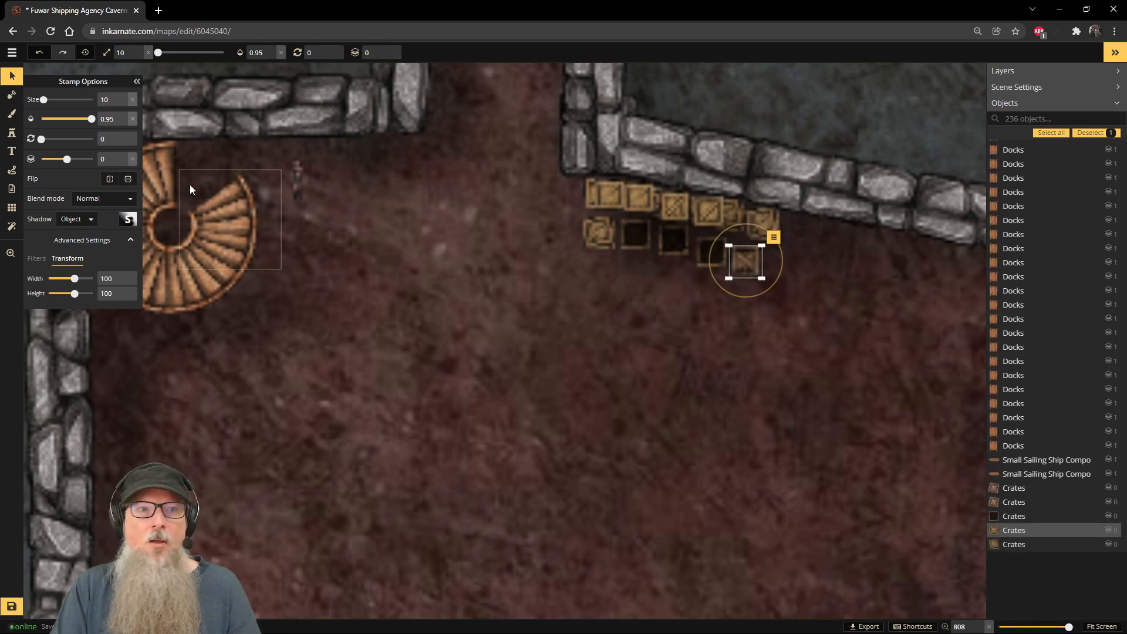
Step: Search the stamp catalog for "barrel" and choose the Wine Barrels set from Farmstead
{"action": "left_click", "coordinate": [12, 135]}
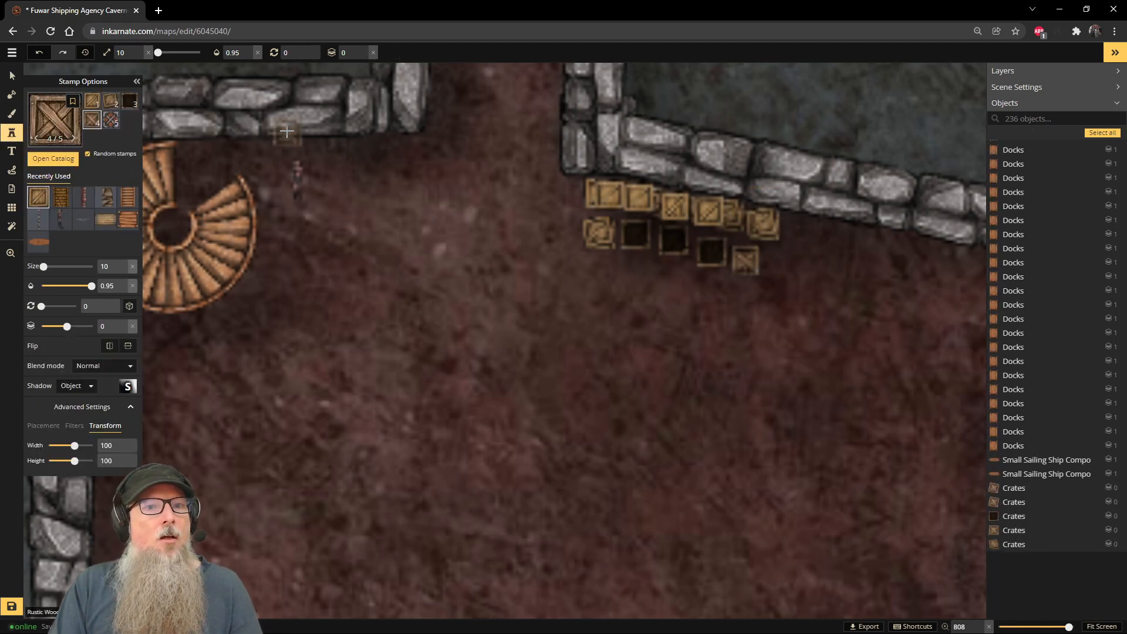
{"action": "left_click", "coordinate": [50, 163]}
{"action": "double_click", "coordinate": [219, 74]}
{"action": "key", "text": "BackSpace"}
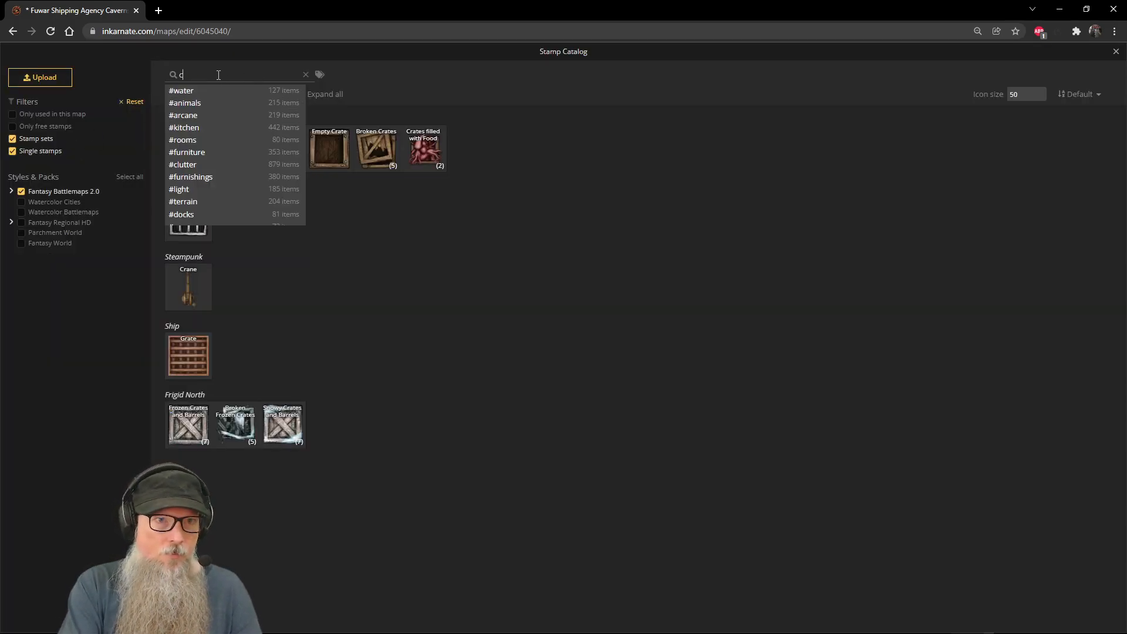
{"action": "type", "text": "barrel"}
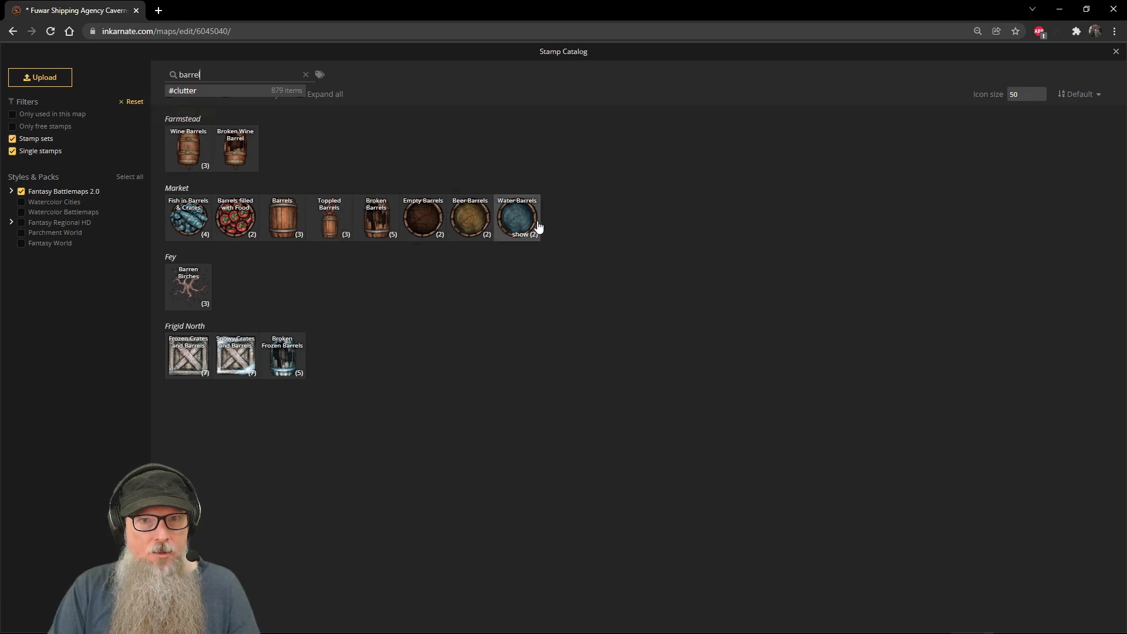
{"action": "left_click", "coordinate": [195, 152]}
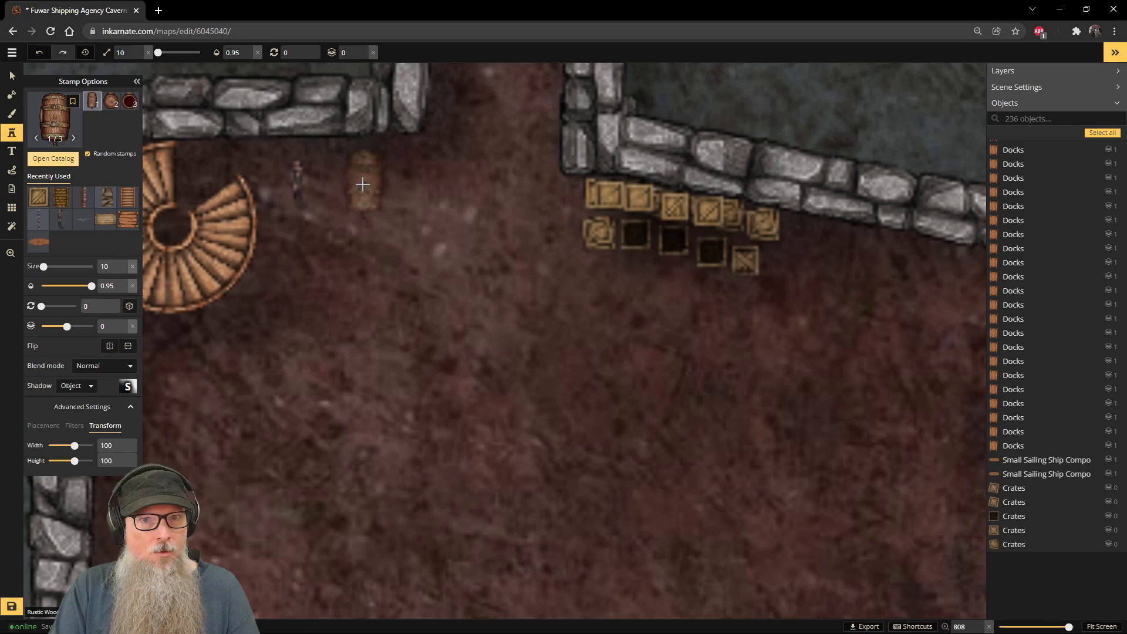
Step: Place an upright wine barrel just past the end of the crate rows and rotate it to 9 degrees
{"action": "scroll", "coordinate": [349, 181], "scroll_direction": "up", "scroll_amount": 2}
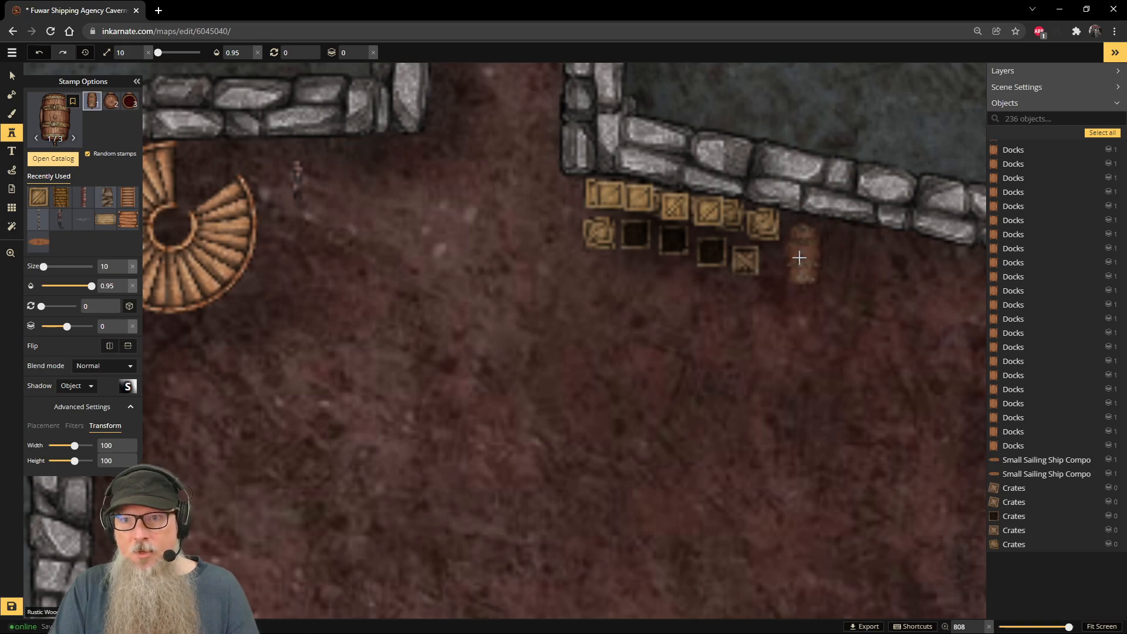
{"action": "left_click", "coordinate": [804, 255]}
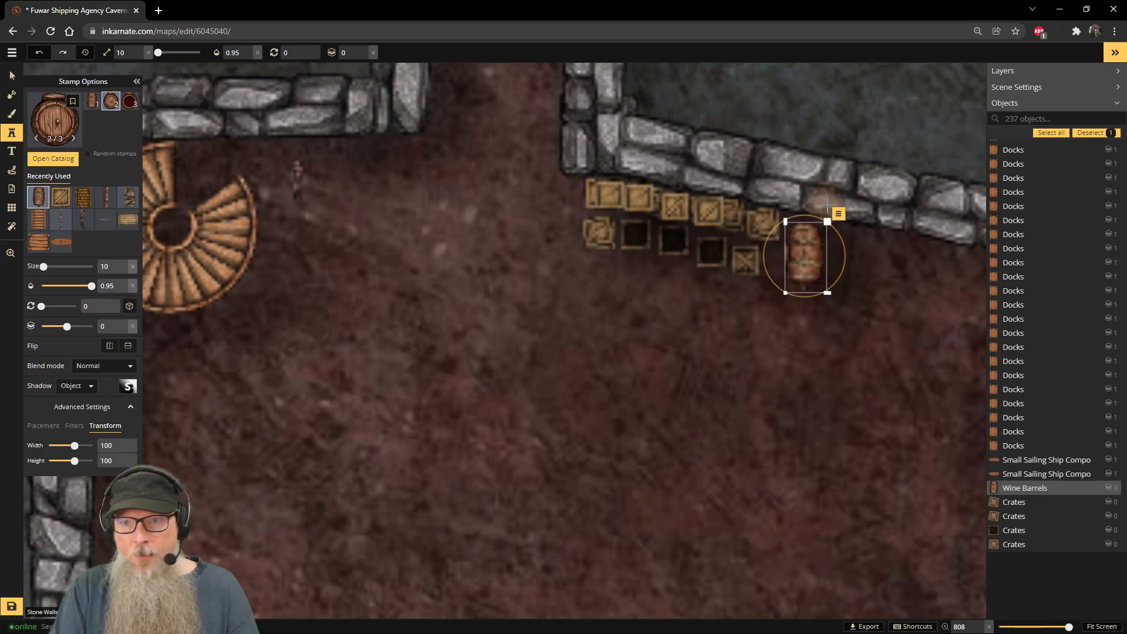
{"action": "left_click", "coordinate": [12, 74]}
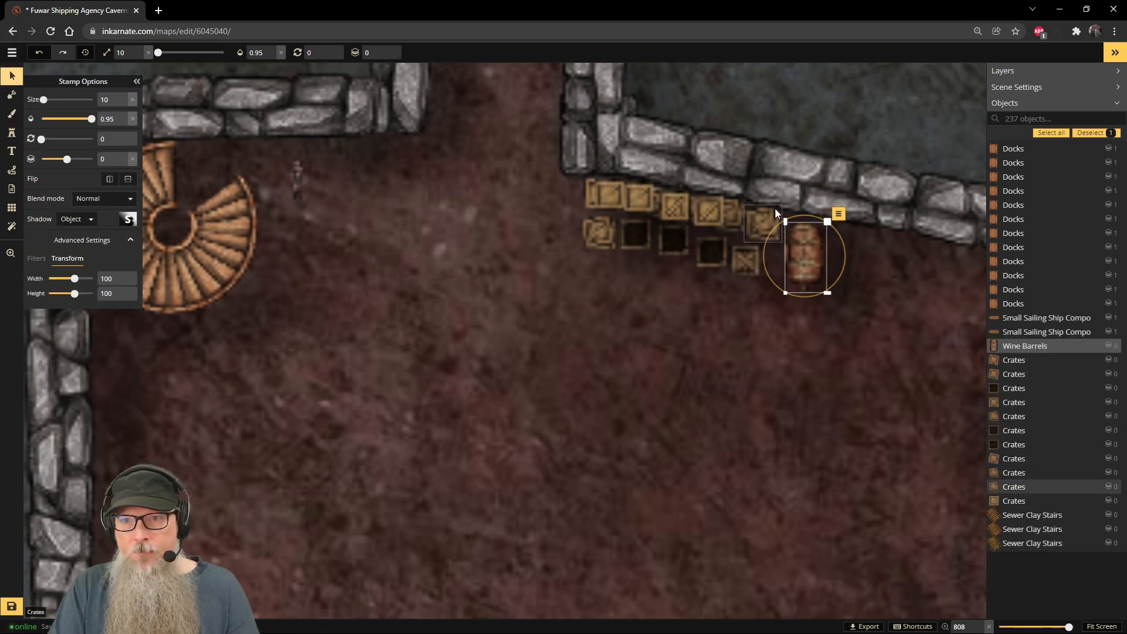
{"action": "left_click_drag", "start_coordinate": [805, 213], "coordinate": [817, 214]}
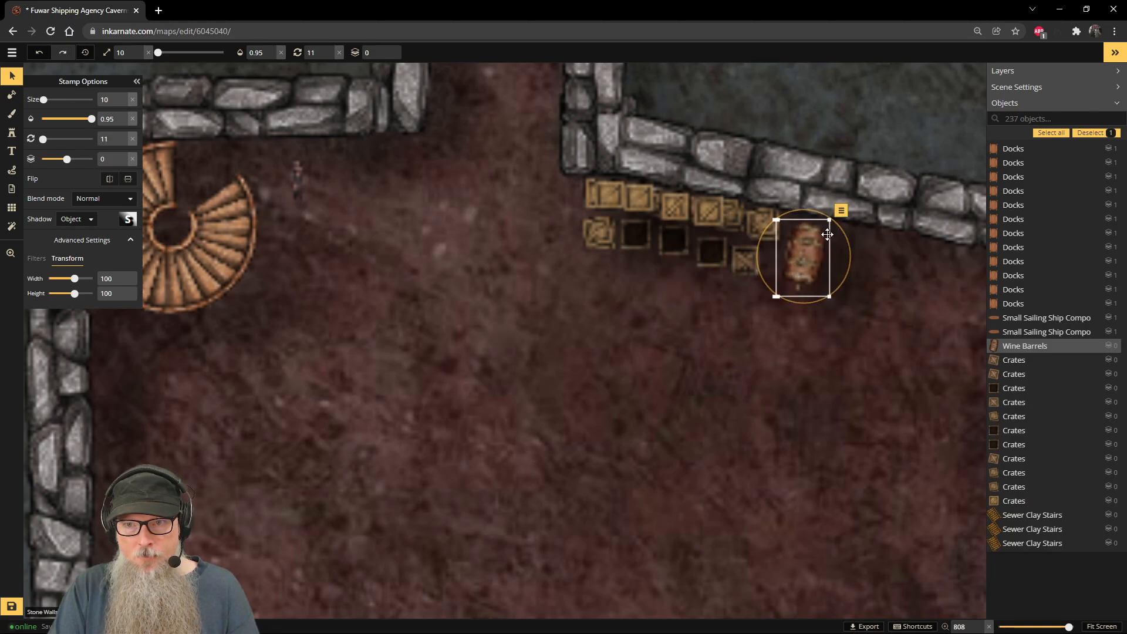
{"action": "left_click", "coordinate": [858, 312]}
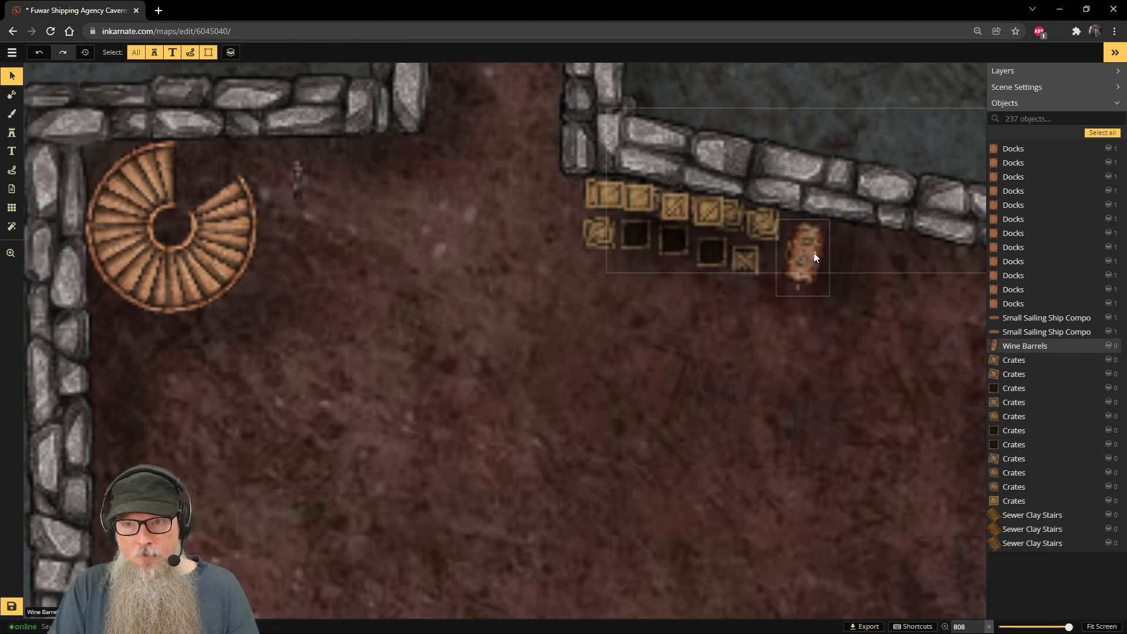
{"action": "left_click", "coordinate": [812, 252]}
{"action": "left_click_drag", "start_coordinate": [812, 252], "coordinate": [836, 229]}
Step: Paste three copies of the tilted wine barrel side by side, continuing the row along the angled wall
{"action": "key", "text": "ctrl+c"}
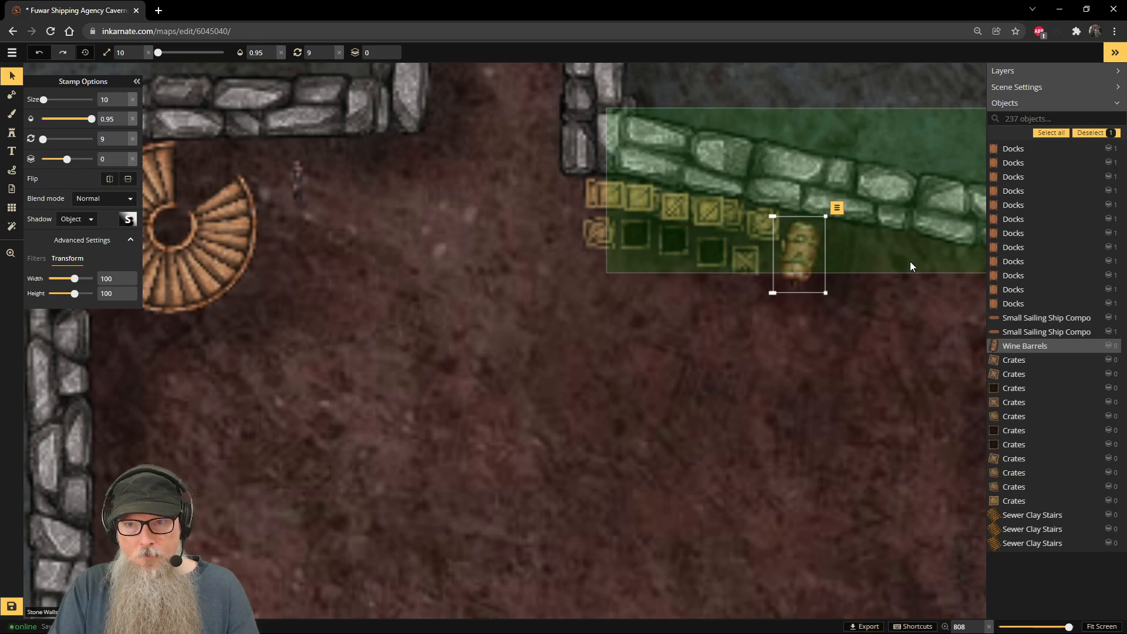
{"action": "key", "text": "ctrl+v"}
{"action": "left_click_drag", "start_coordinate": [910, 261], "coordinate": [930, 280]}
{"action": "key", "text": "ctrl+v"}
{"action": "key", "text": "ctrl+v"}
{"action": "scroll", "coordinate": [920, 385], "scroll_direction": "down", "scroll_amount": 3}
{"action": "key", "text": "space"}
{"action": "left_click_drag", "start_coordinate": [921, 394], "coordinate": [694, 314]}
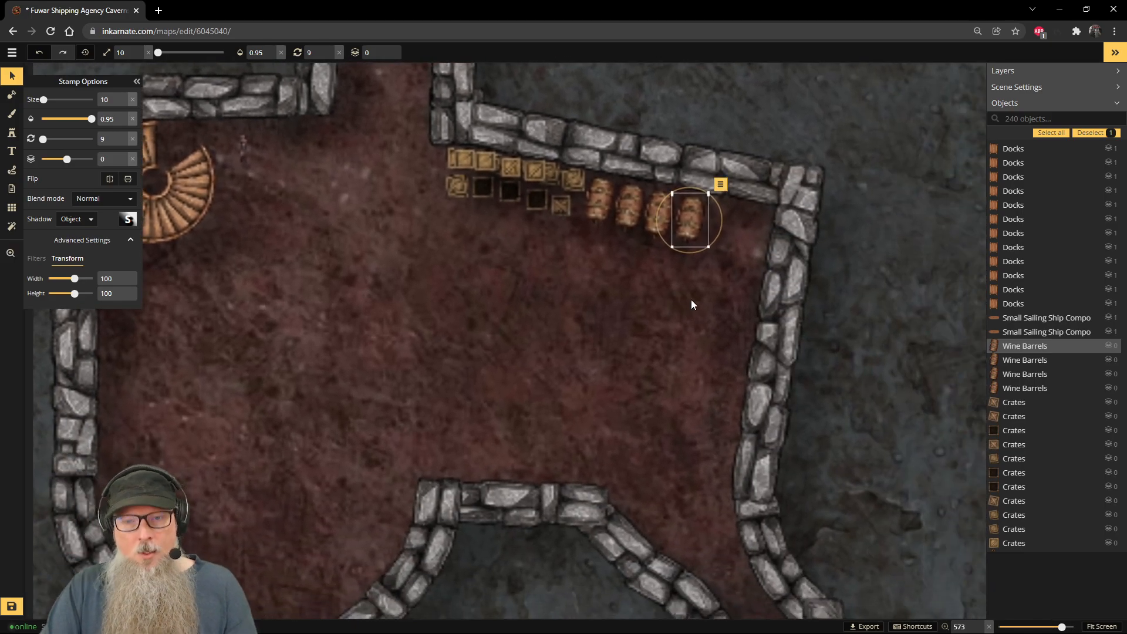
Step: Add two more wine barrel copies up to the room's corner and even out the spacing between the barrels
{"action": "scroll", "coordinate": [703, 303], "scroll_direction": "up", "scroll_amount": 2}
{"action": "key", "text": "ctrl+v"}
{"action": "left_click_drag", "start_coordinate": [722, 229], "coordinate": [763, 221]}
{"action": "key", "text": "ctrl+v"}
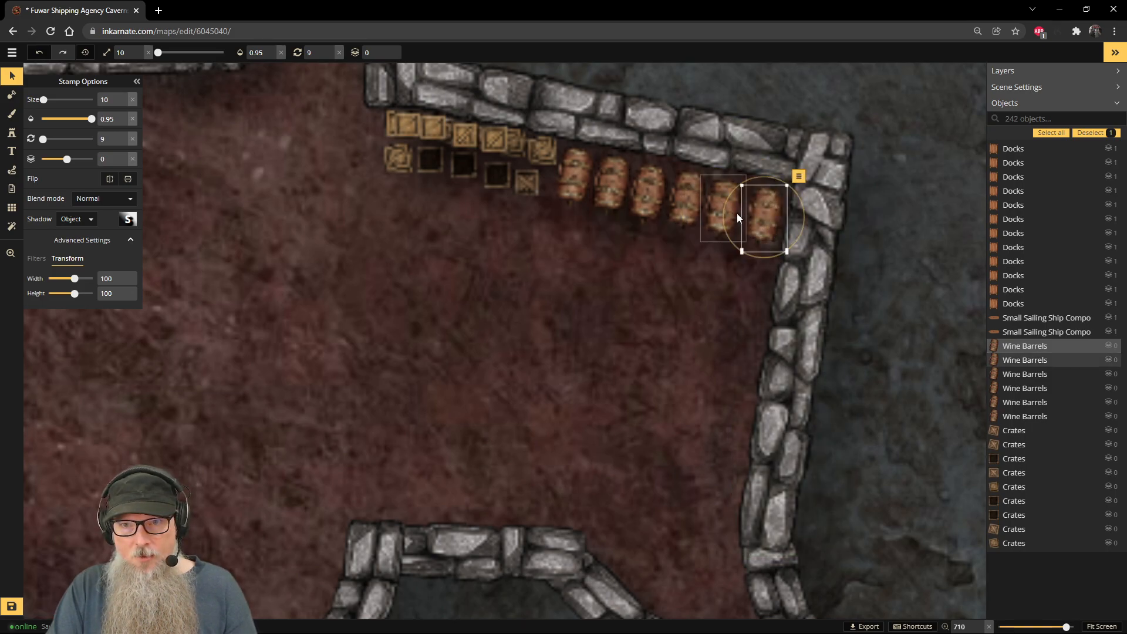
{"action": "left_click", "coordinate": [707, 205]}
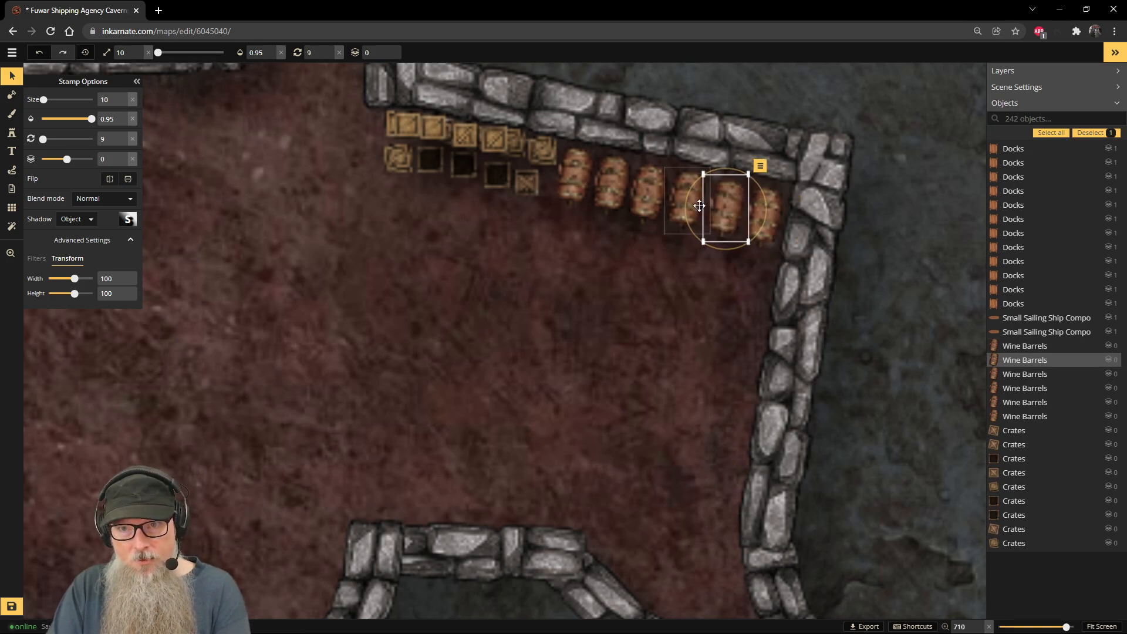
{"action": "left_click", "coordinate": [615, 303]}
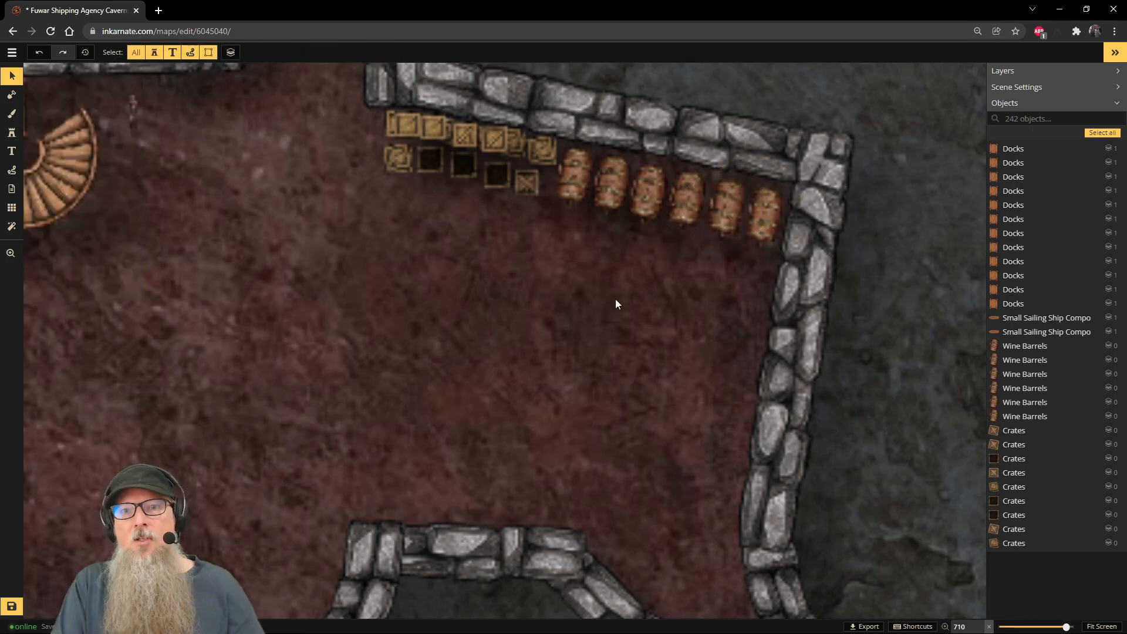
Step: Move one empty crate from the second row out onto the floor and another beneath the tilted crate at the row's start
{"action": "left_click", "coordinate": [464, 170]}
{"action": "left_click_drag", "start_coordinate": [465, 171], "coordinate": [563, 251]}
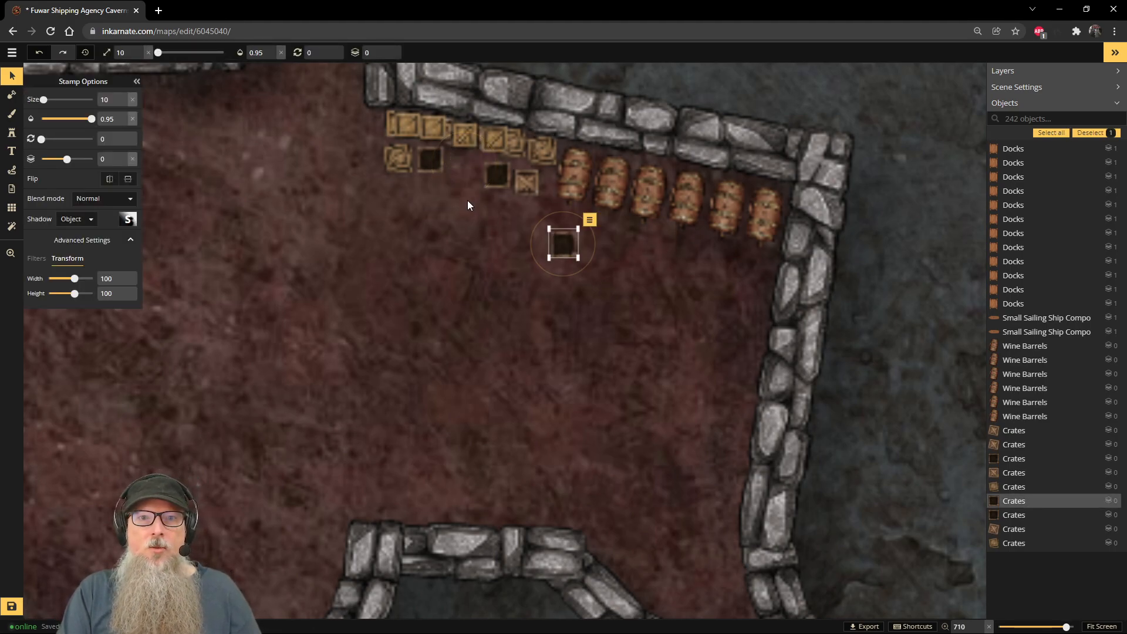
{"action": "left_click_drag", "start_coordinate": [494, 178], "coordinate": [413, 191]}
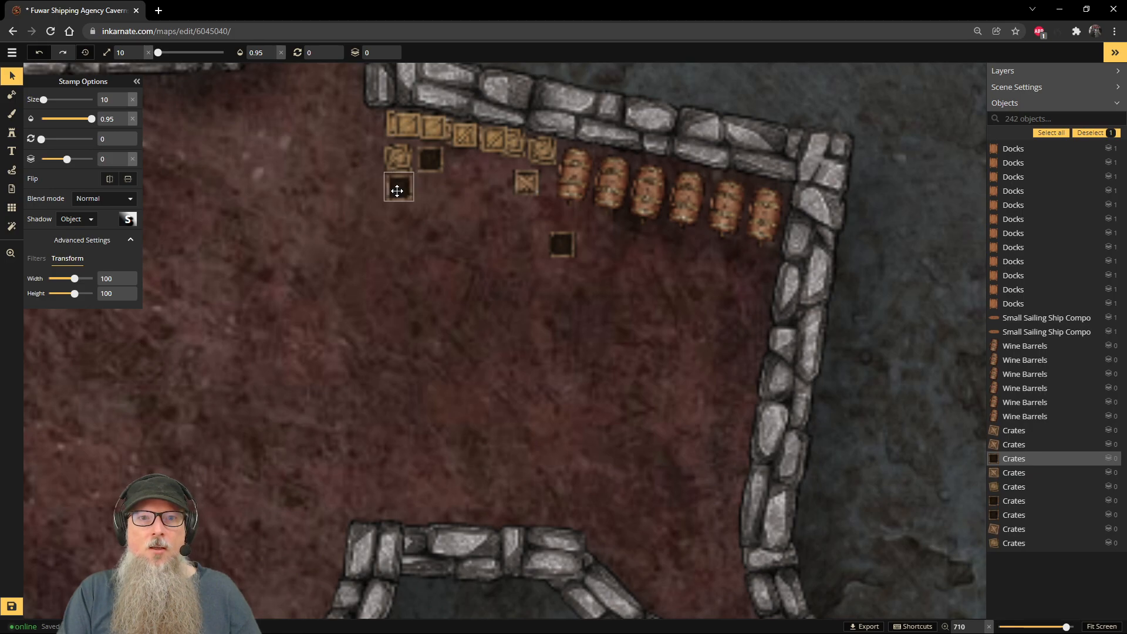
Step: Move the loose empty crate beneath the cross-braced crate and place two size 20 water barrels in front of the crate row
{"action": "left_click_drag", "start_coordinate": [559, 245], "coordinate": [543, 214]}
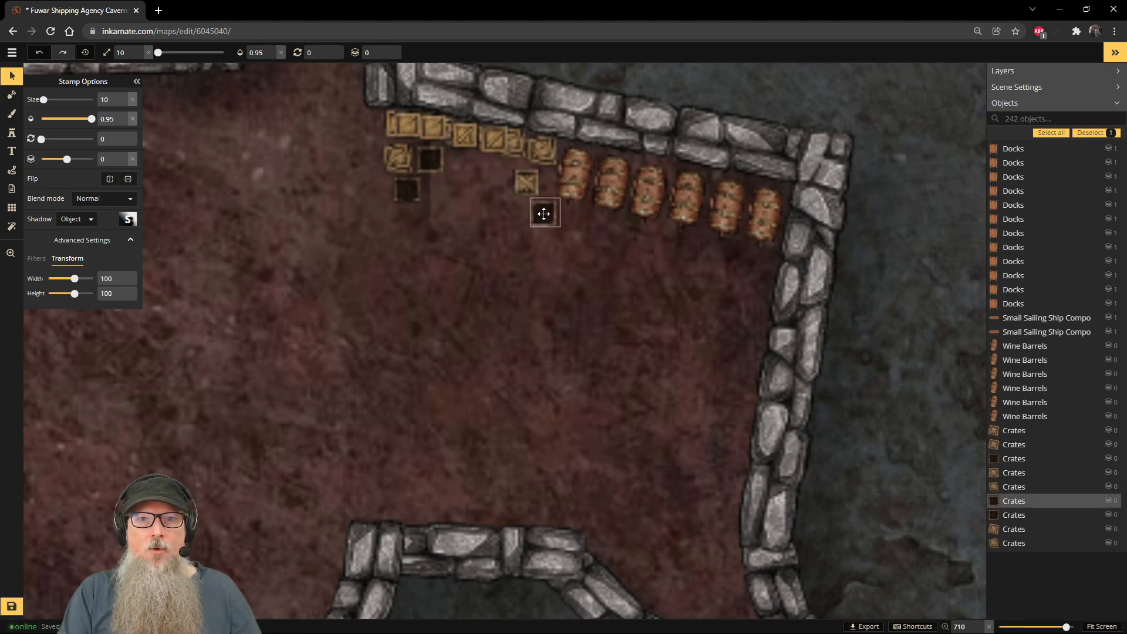
{"action": "left_click", "coordinate": [16, 137]}
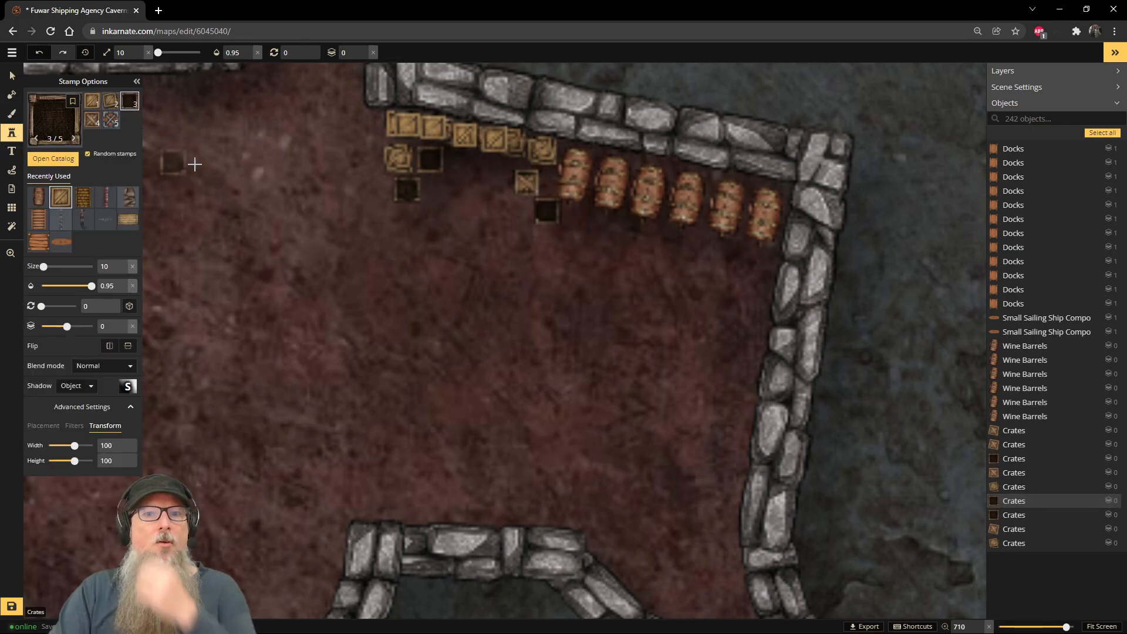
{"action": "left_click", "coordinate": [61, 161]}
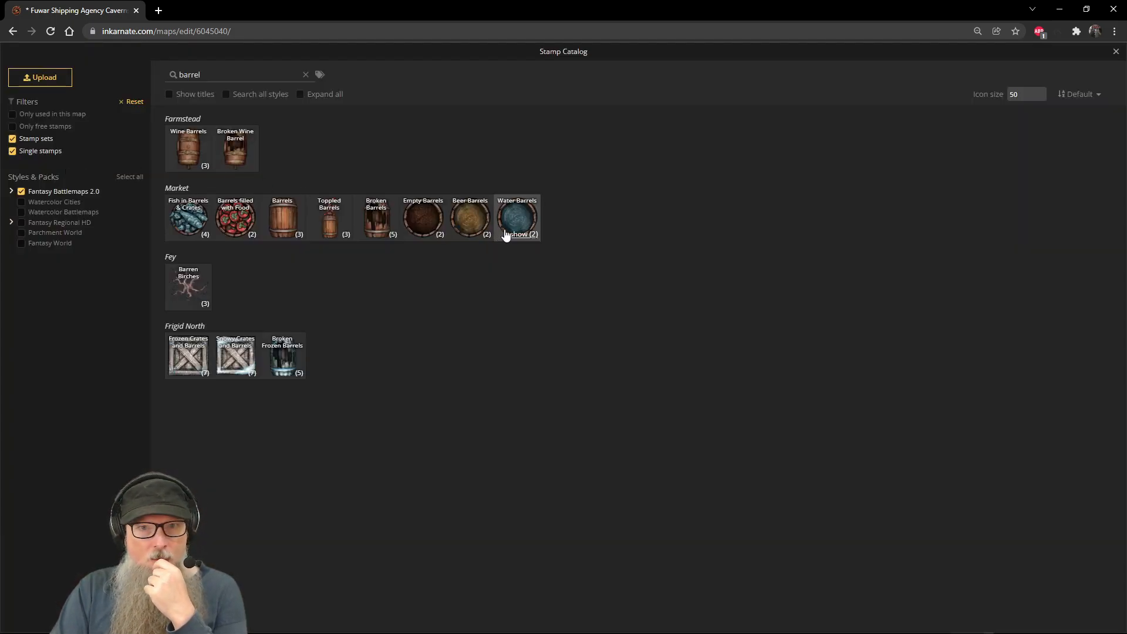
{"action": "left_click", "coordinate": [524, 219]}
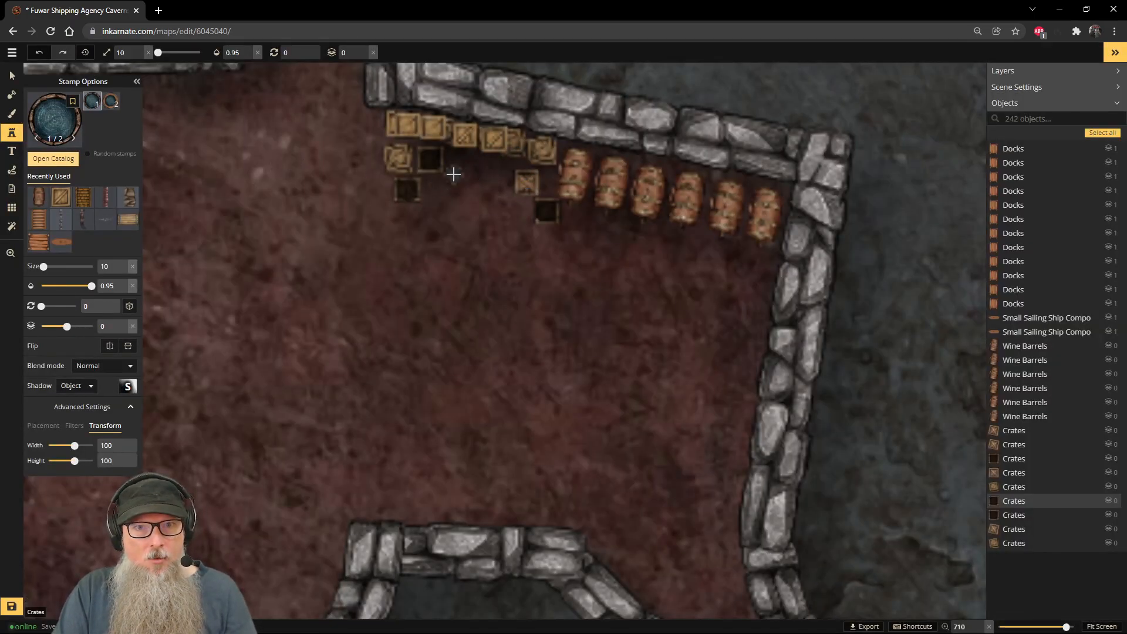
{"action": "scroll", "coordinate": [470, 179], "scroll_direction": "up", "scroll_amount": 4}
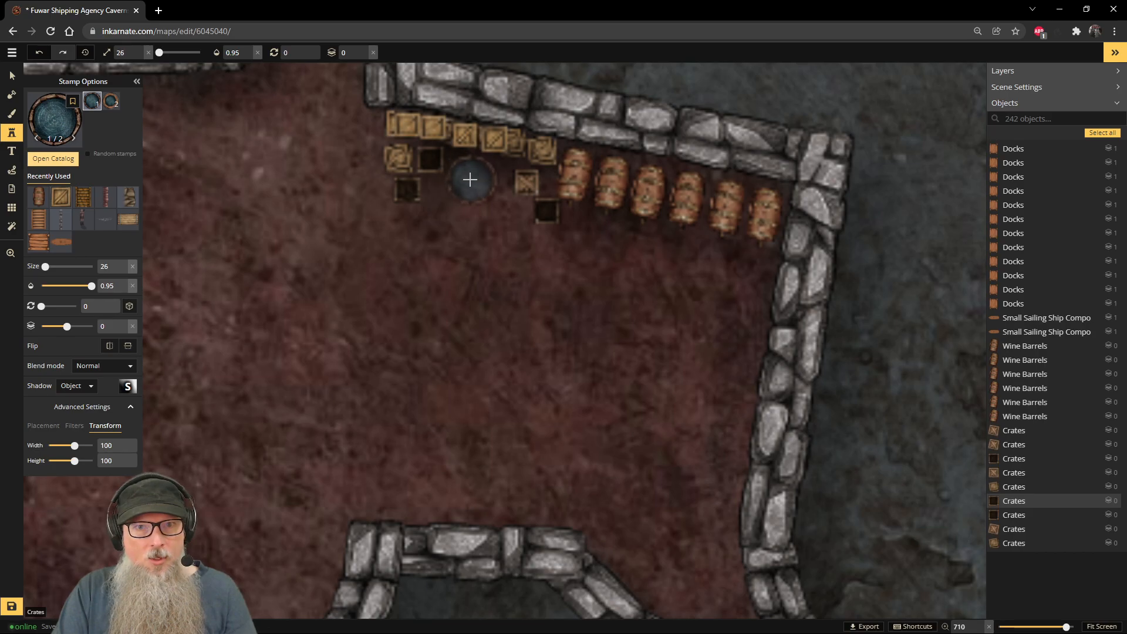
{"action": "scroll", "coordinate": [469, 177], "scroll_direction": "down", "scroll_amount": 5}
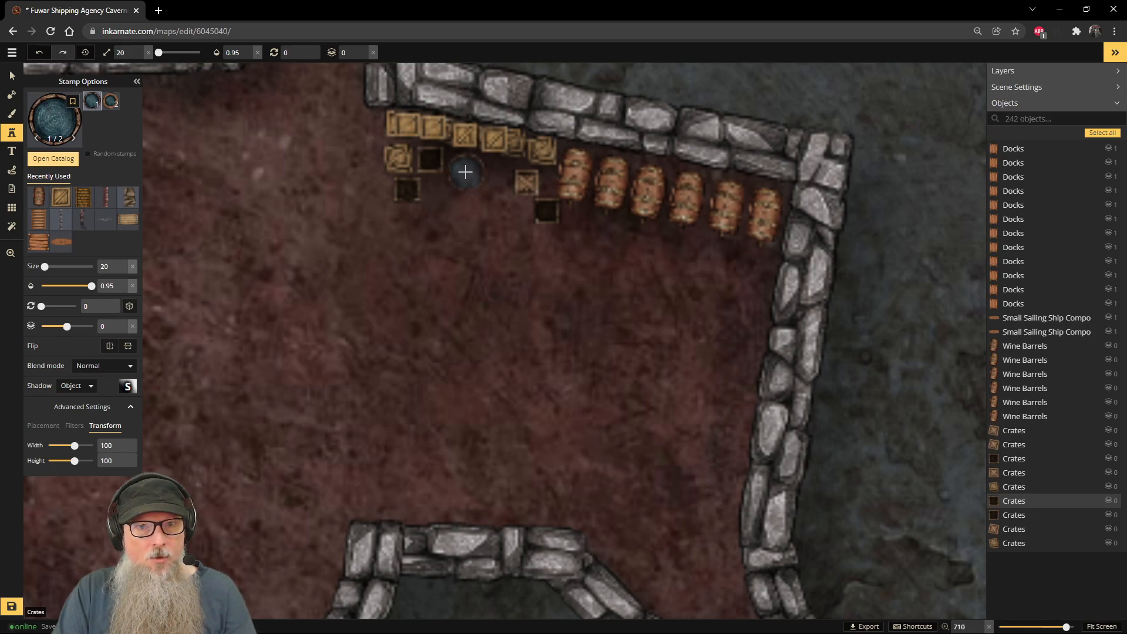
{"action": "left_click", "coordinate": [466, 172]}
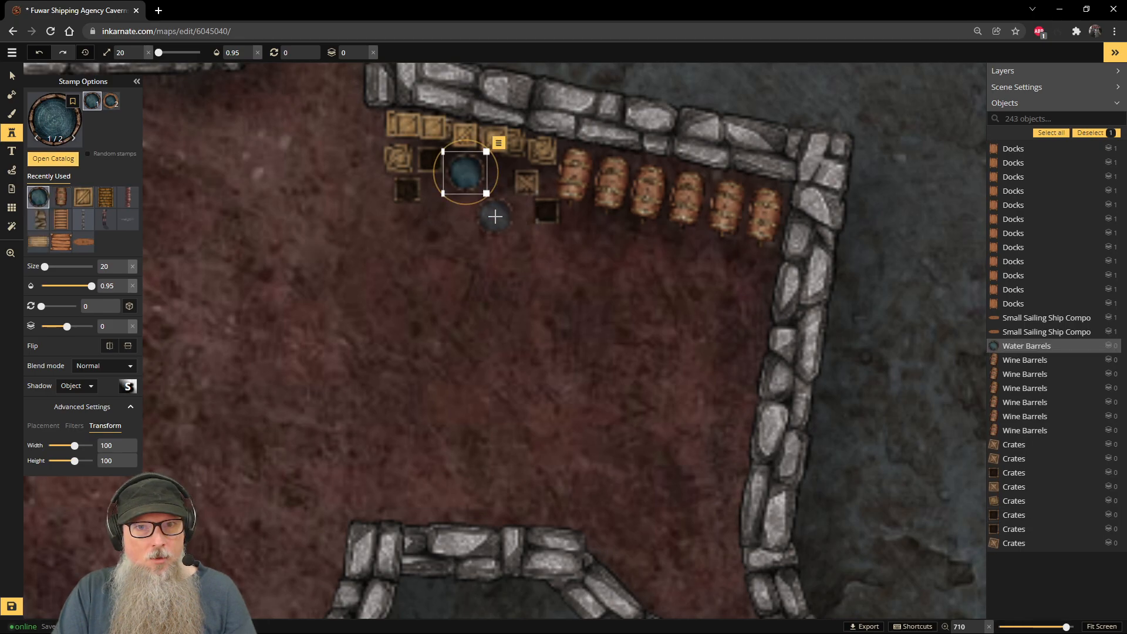
{"action": "scroll", "coordinate": [509, 217], "scroll_direction": "down", "scroll_amount": 3}
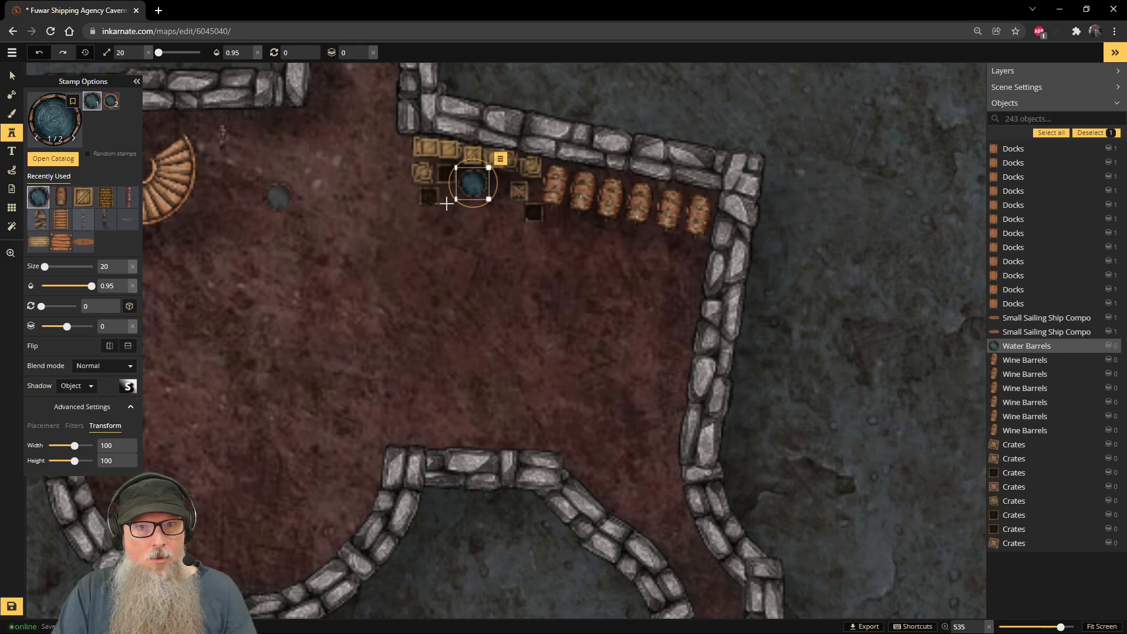
{"action": "left_click", "coordinate": [503, 211]}
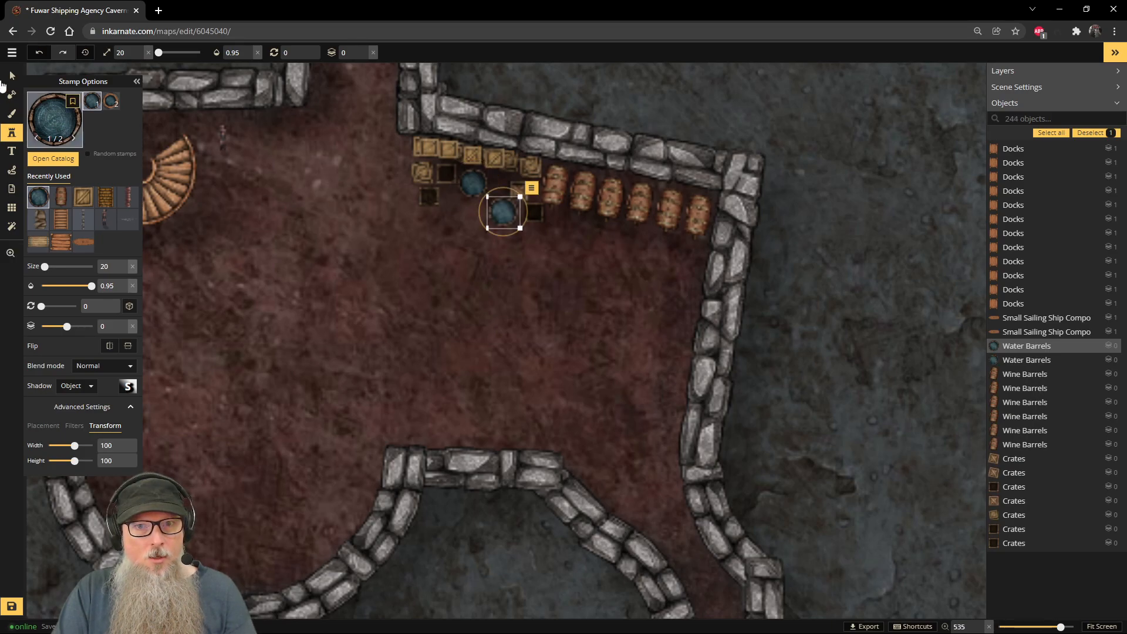
Step: Try the second, wooden-rimmed water barrel variant beside the other two, compare it with them, and delete it
{"action": "left_click", "coordinate": [111, 102]}
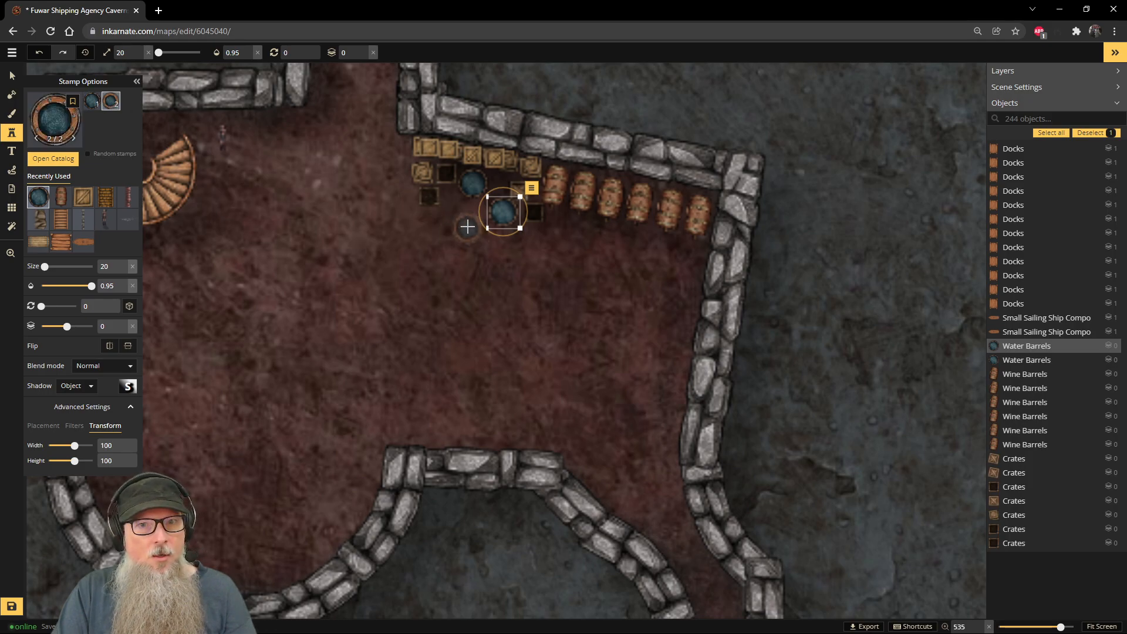
{"action": "left_click", "coordinate": [467, 227]}
{"action": "scroll", "coordinate": [480, 247], "scroll_direction": "up", "scroll_amount": 5}
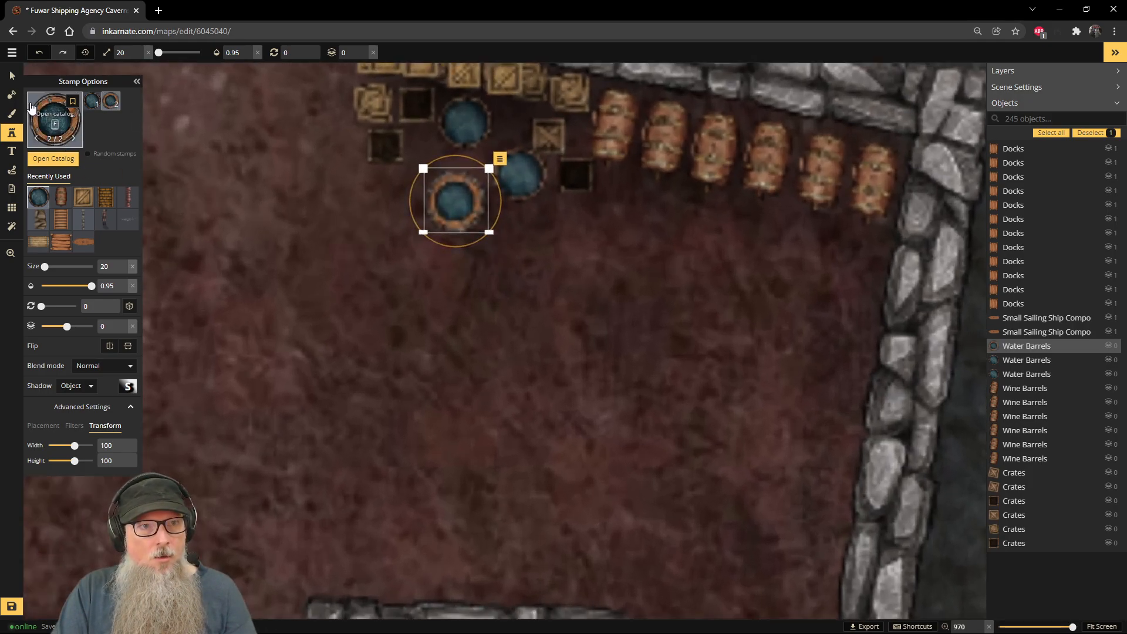
{"action": "left_click", "coordinate": [12, 75]}
{"action": "left_click", "coordinate": [519, 174]}
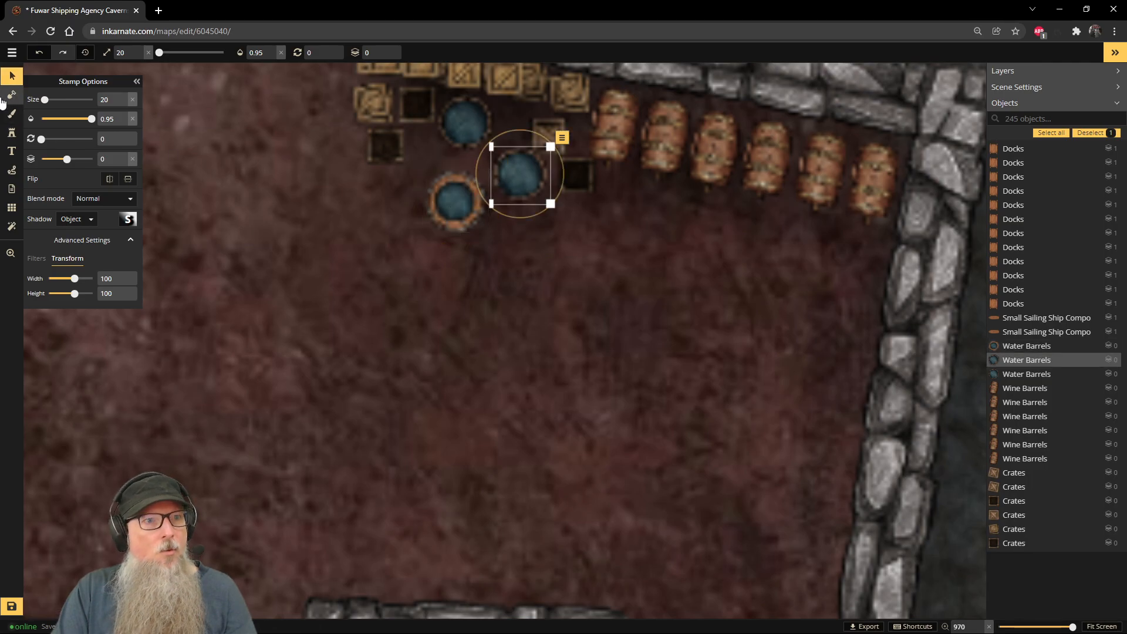
{"action": "left_click", "coordinate": [12, 132]}
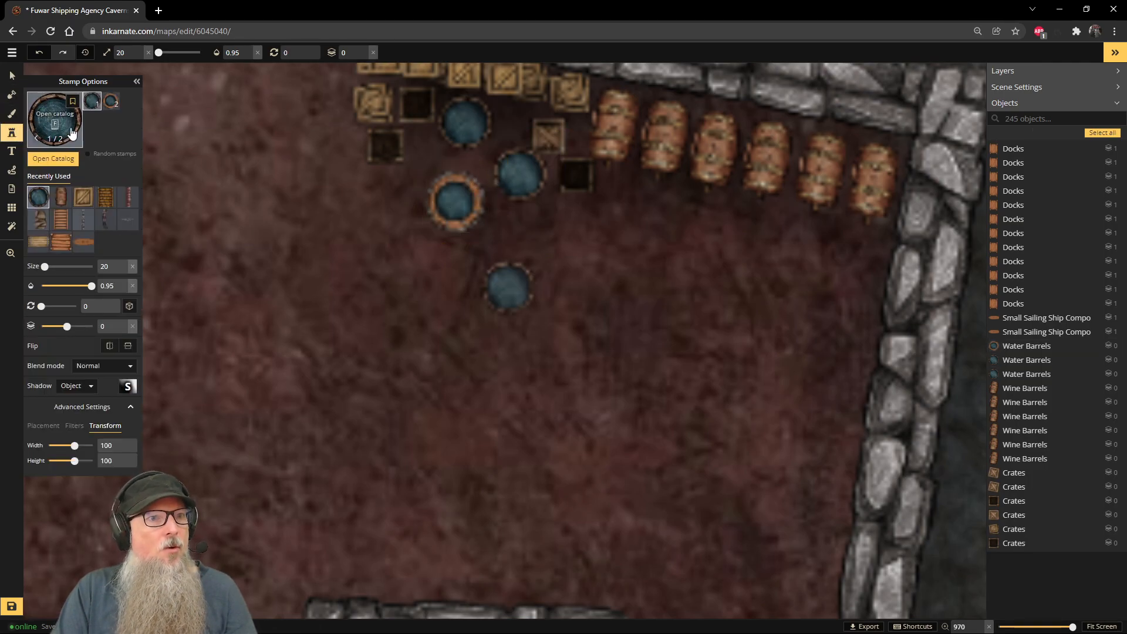
{"action": "left_click", "coordinate": [110, 104]}
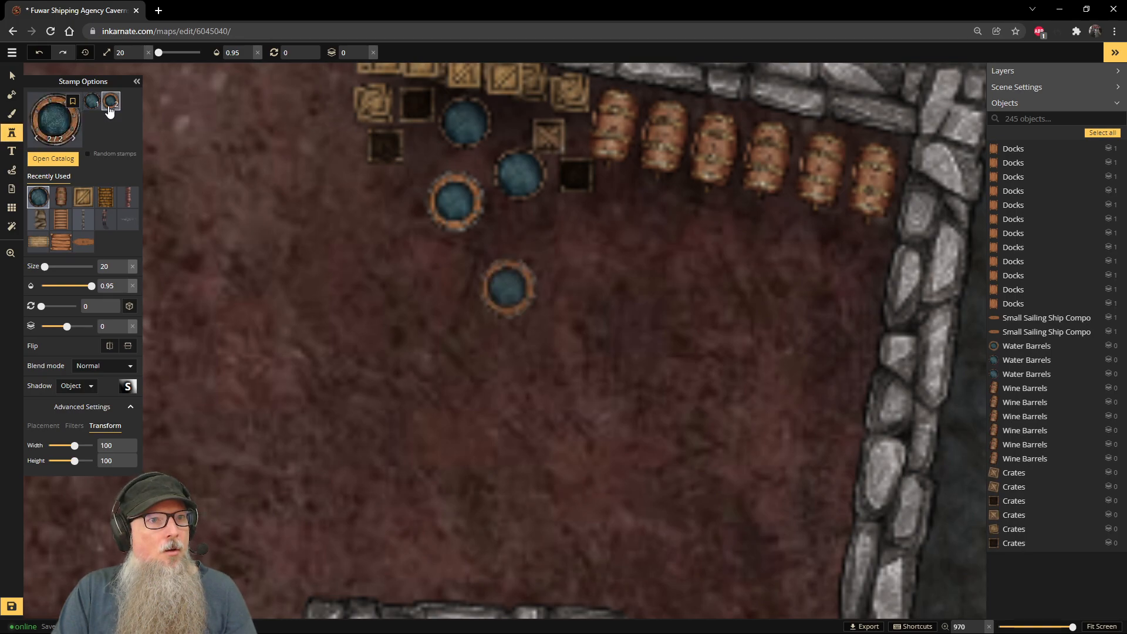
{"action": "left_click", "coordinate": [11, 75]}
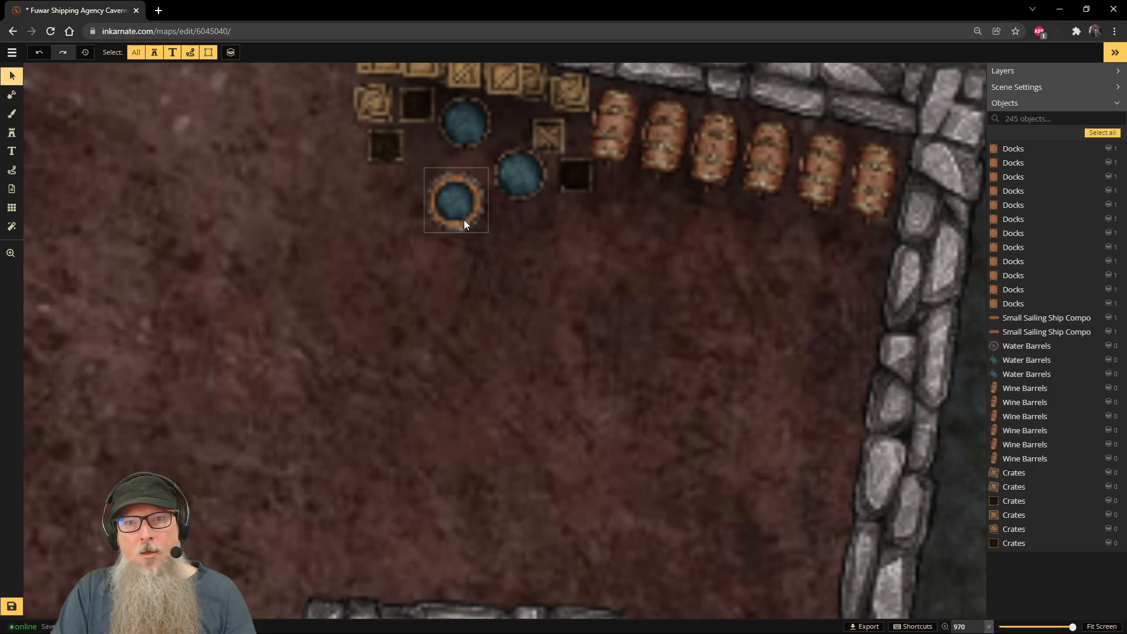
{"action": "left_click", "coordinate": [457, 218]}
{"action": "key", "text": "Delete"}
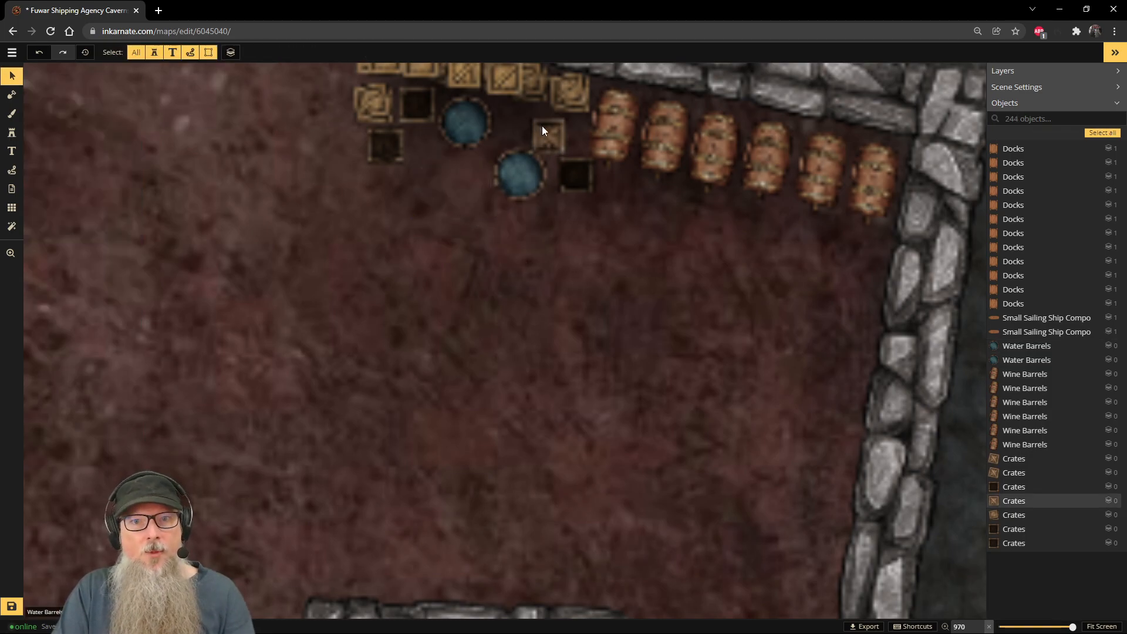
Step: Move the cross-braced crate and the nearby empty crate onto open floor, and bring the second water barrel up beside the first
{"action": "left_click", "coordinate": [549, 131]}
{"action": "left_click_drag", "start_coordinate": [549, 130], "coordinate": [637, 203]}
{"action": "left_click", "coordinate": [528, 175]}
{"action": "left_click_drag", "start_coordinate": [528, 175], "coordinate": [528, 135]}
{"action": "left_click", "coordinate": [576, 173]}
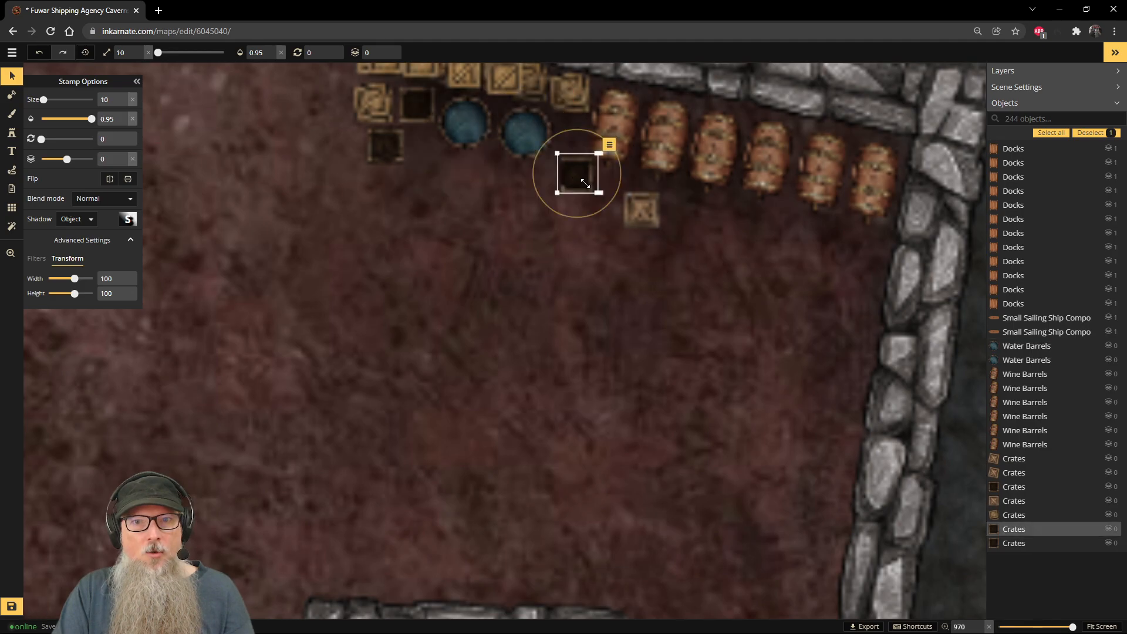
{"action": "left_click_drag", "start_coordinate": [560, 188], "coordinate": [559, 176]}
{"action": "key", "text": "ctrl+z"}
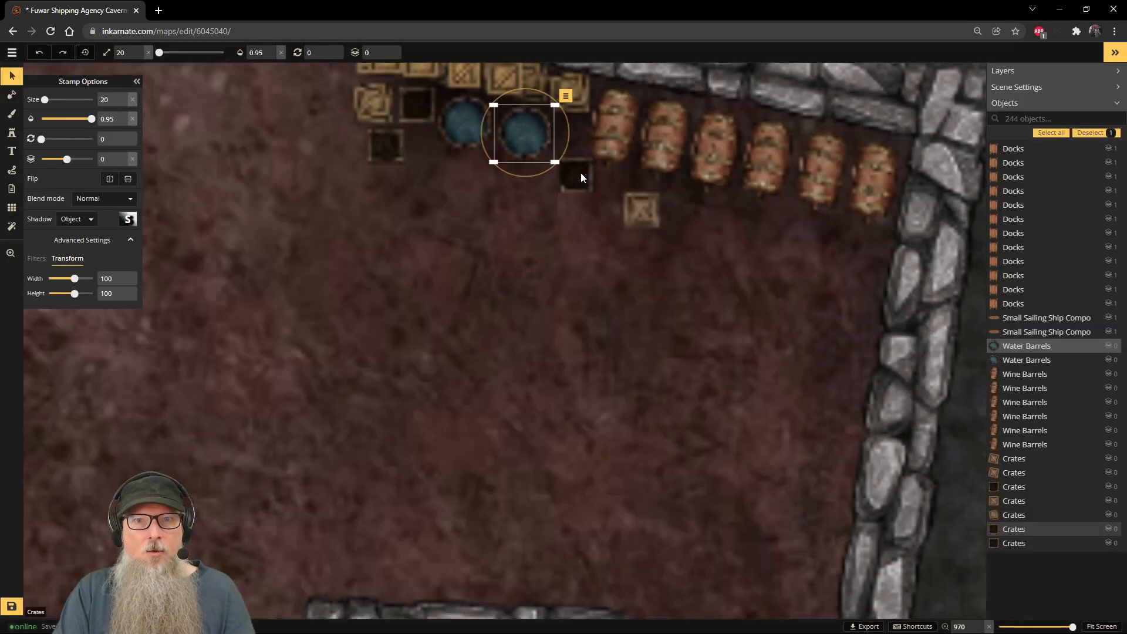
{"action": "left_click_drag", "start_coordinate": [580, 173], "coordinate": [460, 227]}
Step: Stack the cross-braced crate on the wall-side crate row near the wine barrels and raise it to layer 1
{"action": "left_click", "coordinate": [641, 211]}
{"action": "left_click_drag", "start_coordinate": [642, 212], "coordinate": [547, 92]}
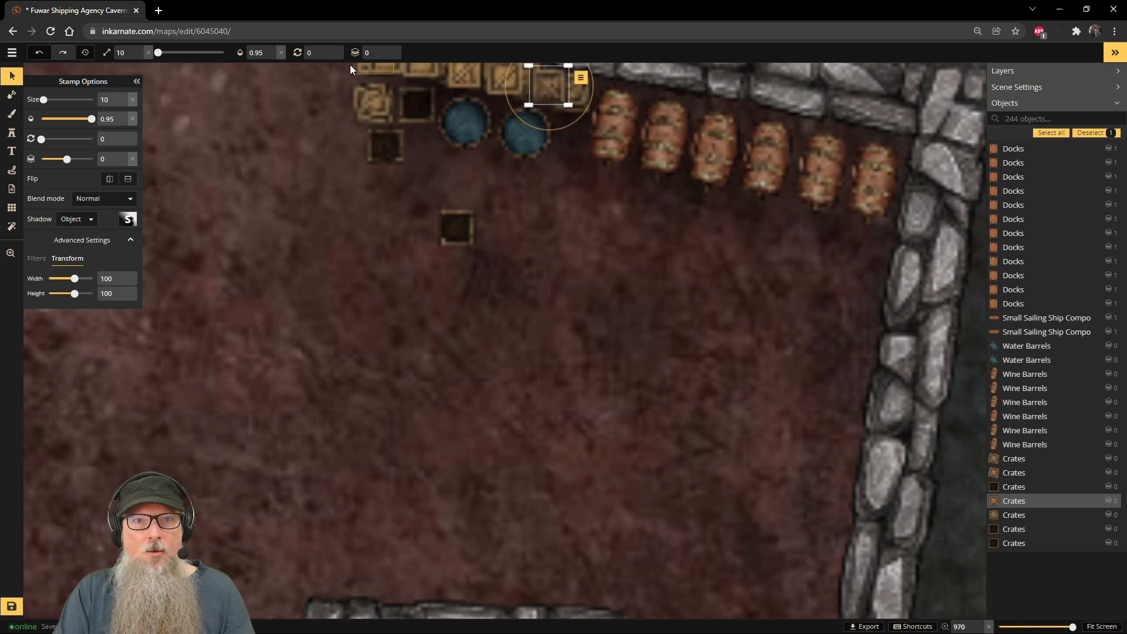
{"action": "left_click", "coordinate": [389, 50]}
{"action": "scroll", "coordinate": [460, 227], "scroll_direction": "up", "scroll_amount": 1}
Step: Stack the empty crate from the open floor on the middle of the wall-side crate row and set it to layer 2
{"action": "left_click", "coordinate": [350, 210]}
{"action": "key", "text": "space"}
{"action": "left_click_drag", "start_coordinate": [339, 210], "coordinate": [328, 333]}
{"action": "left_click_drag", "start_coordinate": [442, 351], "coordinate": [475, 193]}
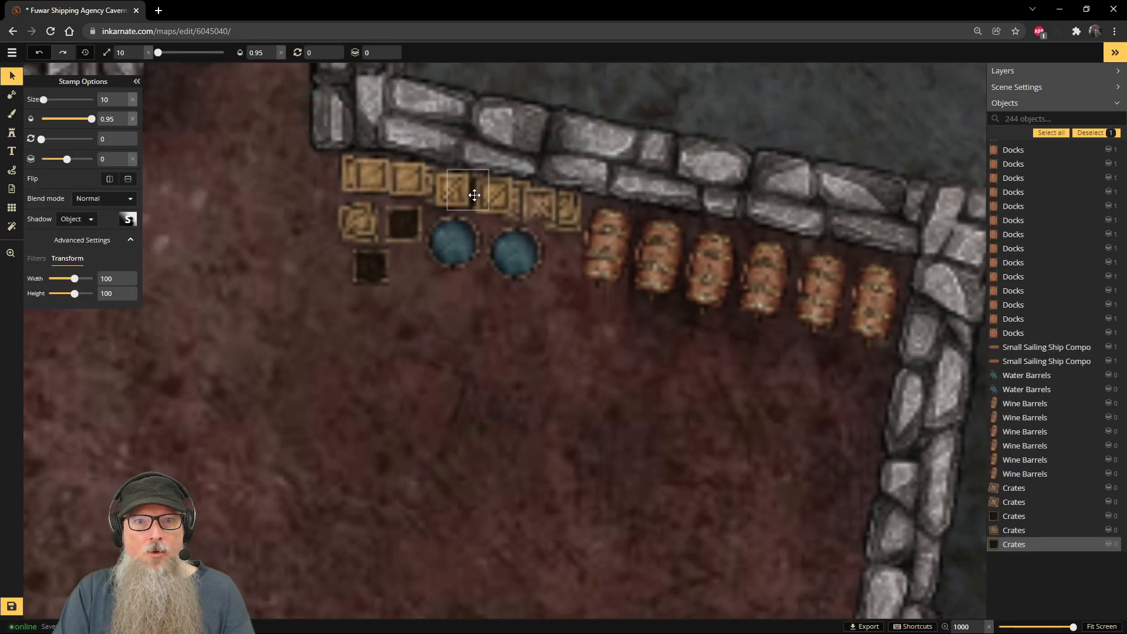
{"action": "left_click", "coordinate": [388, 52]}
{"action": "left_click", "coordinate": [387, 53]}
{"action": "left_click", "coordinate": [522, 365]}
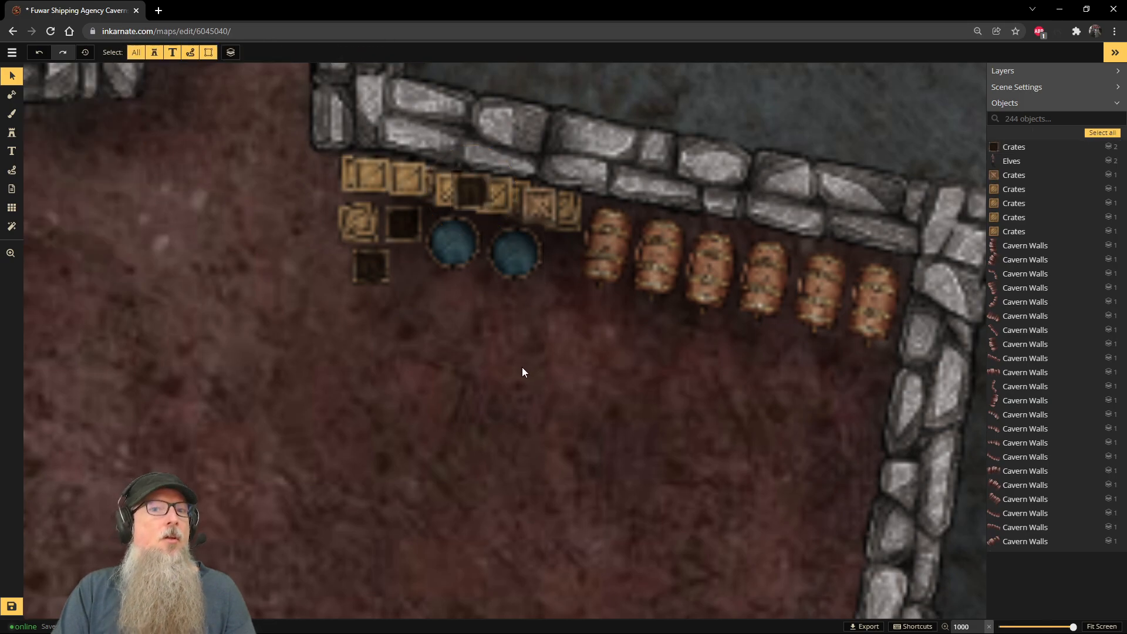
Step: Stack the empty crate below the tilted crate on the first crates of the wall-side row and set it to layer 2
{"action": "left_click_drag", "start_coordinate": [371, 268], "coordinate": [387, 181]}
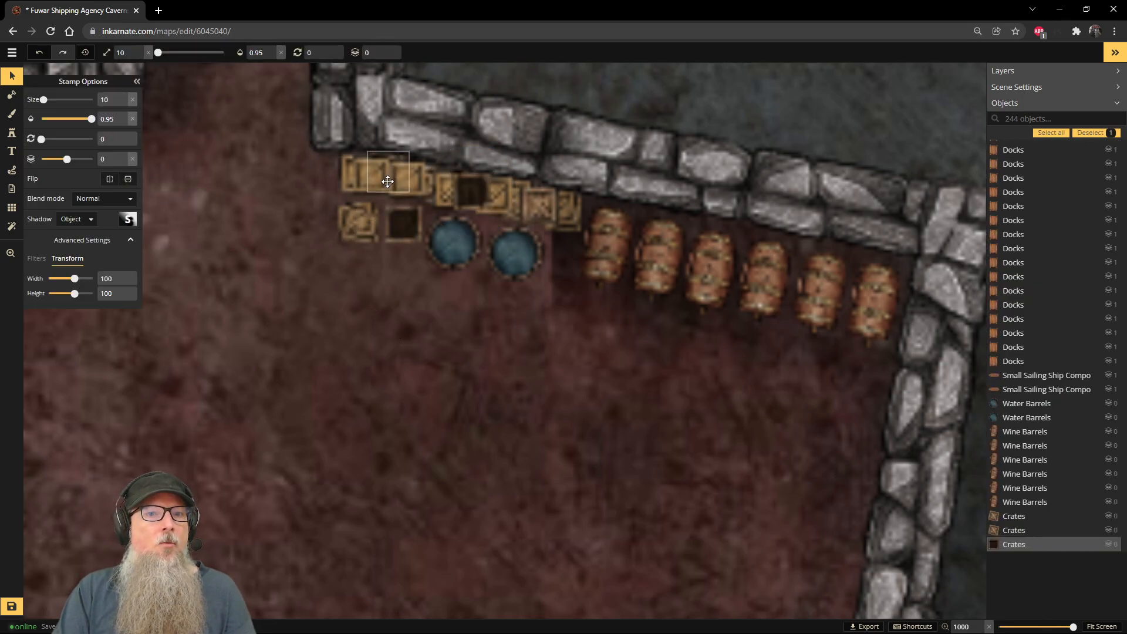
{"action": "left_click", "coordinate": [387, 52]}
{"action": "left_click", "coordinate": [387, 52]}
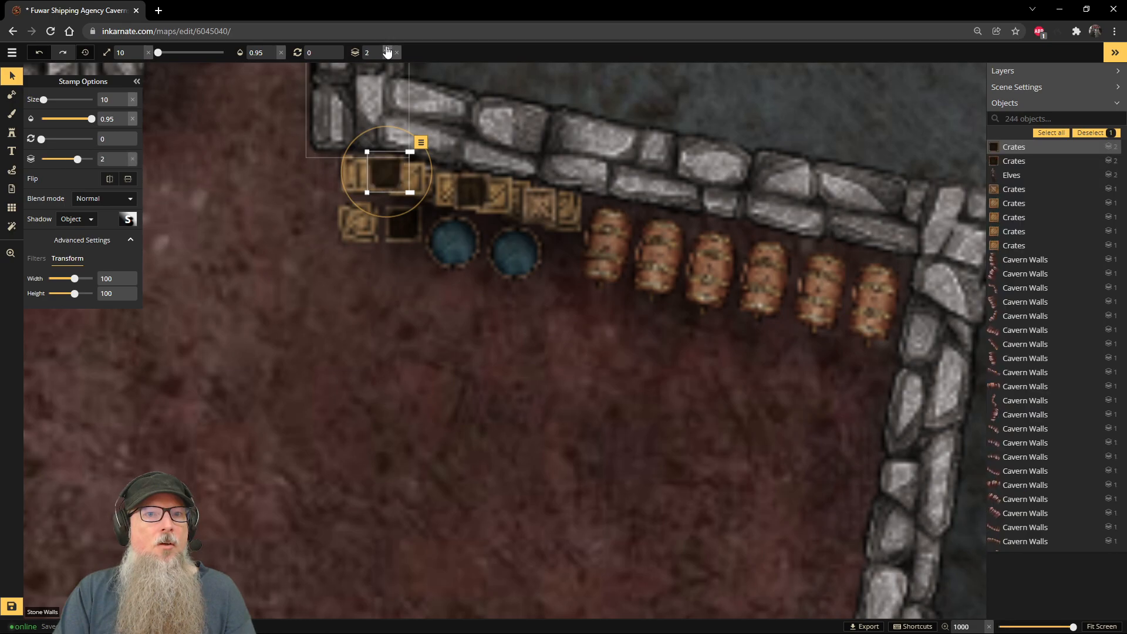
{"action": "left_click", "coordinate": [523, 336]}
Step: Save the map with the finished crate and barrel arrangement
{"action": "scroll", "coordinate": [488, 422], "scroll_direction": "down", "scroll_amount": 3}
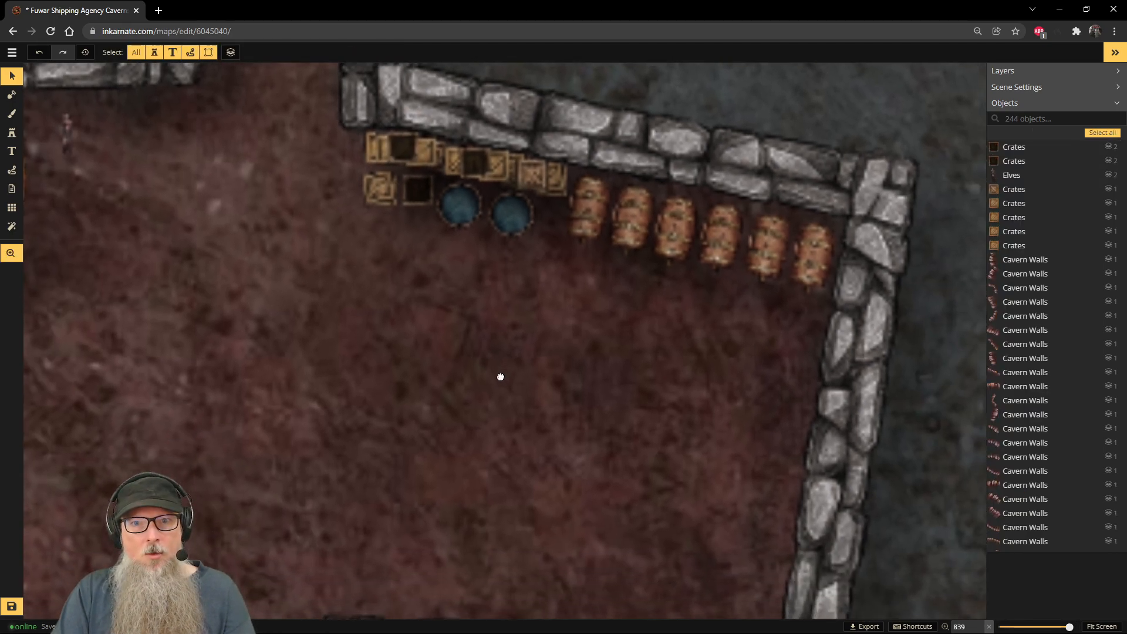
{"action": "scroll", "coordinate": [577, 369], "scroll_direction": "down", "scroll_amount": 3}
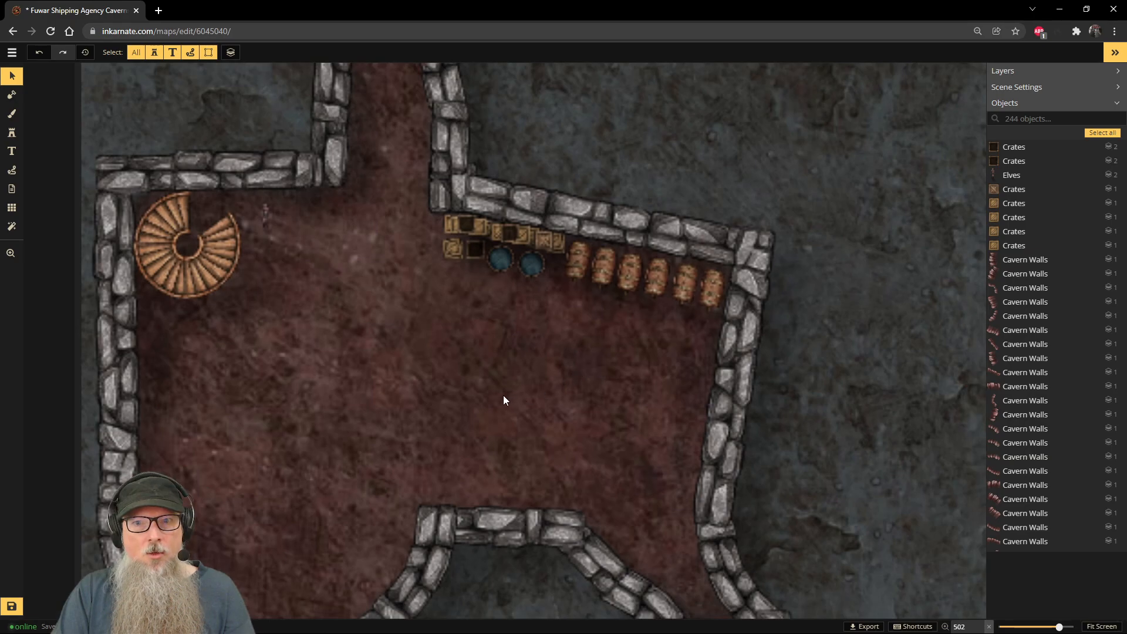
{"action": "left_click_drag", "start_coordinate": [368, 438], "coordinate": [378, 297]}
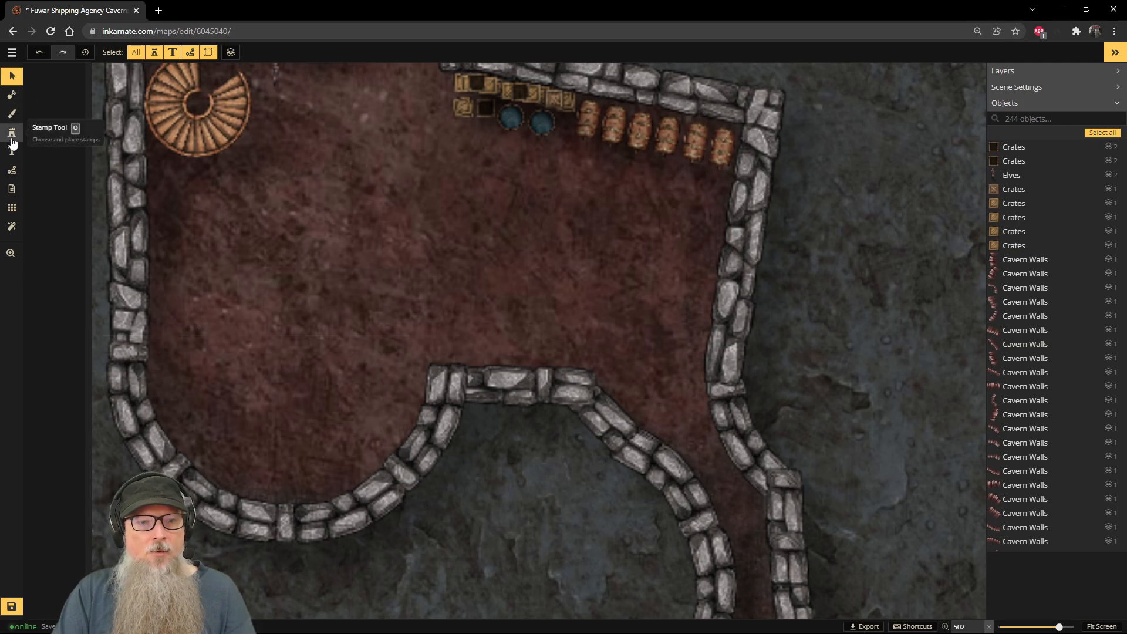
{"action": "left_click", "coordinate": [11, 606]}
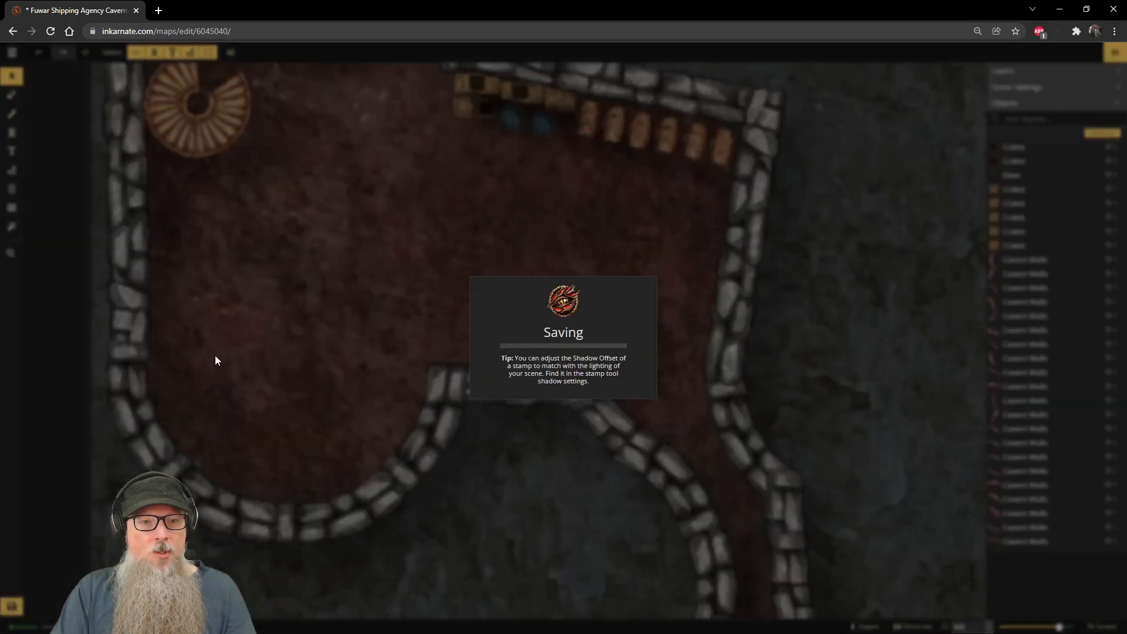